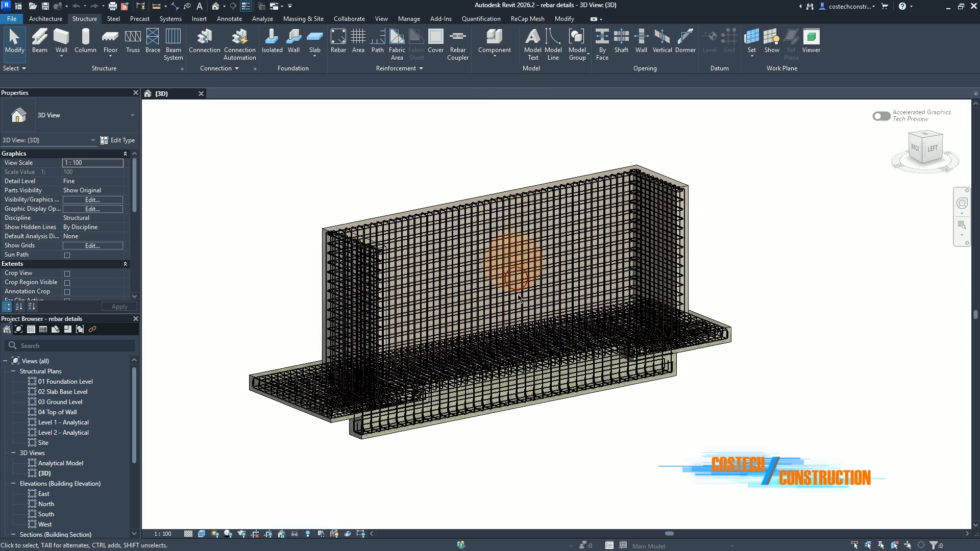
Examine the reinforcement cage at the retaining wall's upper corner in the 3D view
{"action": "left_click", "coordinate": [615, 468]}
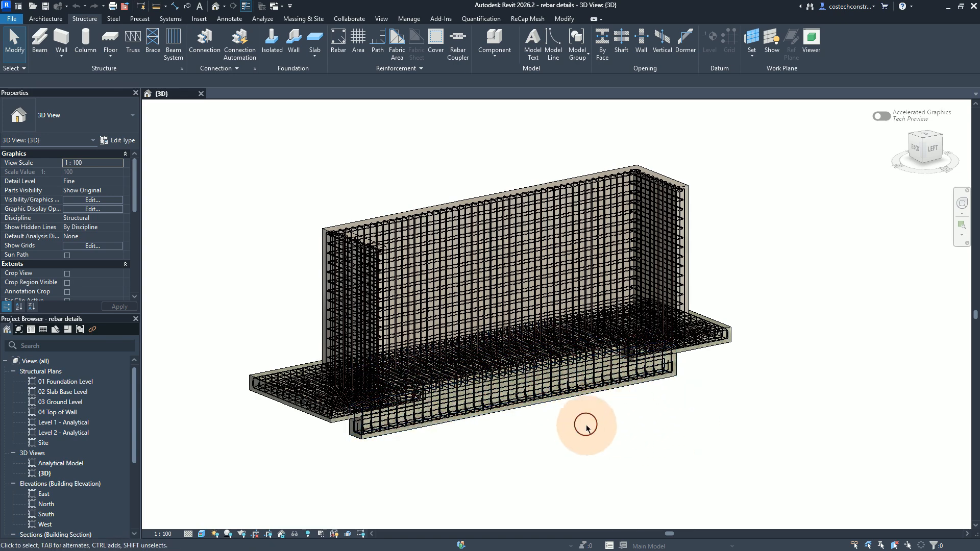
{"action": "scroll", "coordinate": [345, 260], "scroll_direction": "up", "scroll_amount": 2}
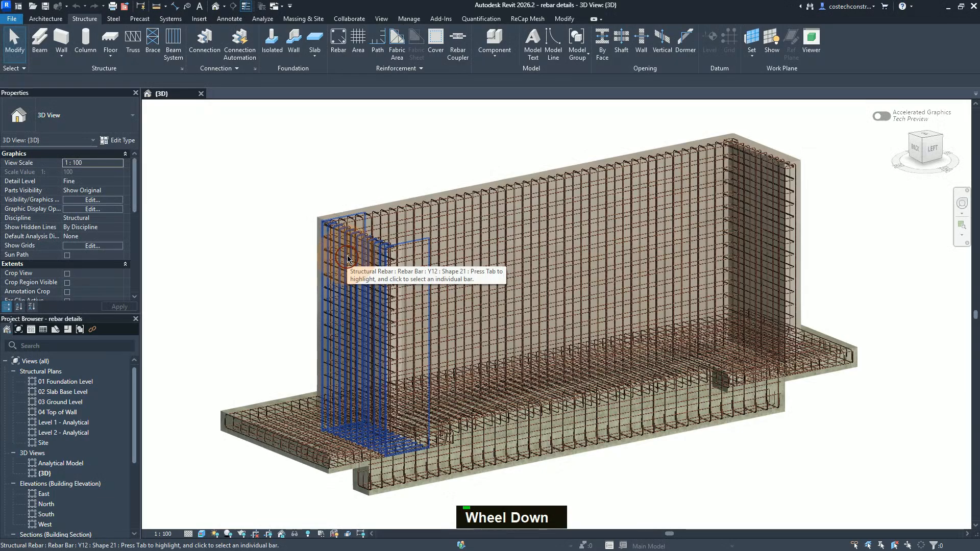
{"action": "scroll", "coordinate": [350, 248], "scroll_direction": "up", "scroll_amount": 4}
{"action": "scroll", "coordinate": [392, 217], "scroll_direction": "down", "scroll_amount": 1}
{"action": "scroll", "coordinate": [392, 217], "scroll_direction": "up", "scroll_amount": 3}
{"action": "scroll", "coordinate": [403, 189], "scroll_direction": "down", "scroll_amount": 1}
{"action": "scroll", "coordinate": [557, 163], "scroll_direction": "up", "scroll_amount": 1}
{"action": "scroll", "coordinate": [654, 141], "scroll_direction": "up", "scroll_amount": 2}
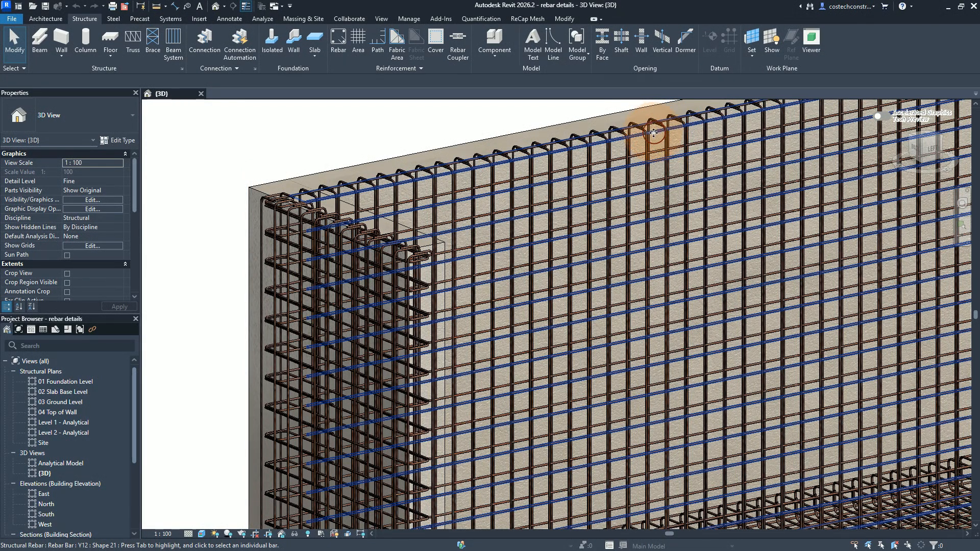
{"action": "scroll", "coordinate": [291, 211], "scroll_direction": "up", "scroll_amount": 3}
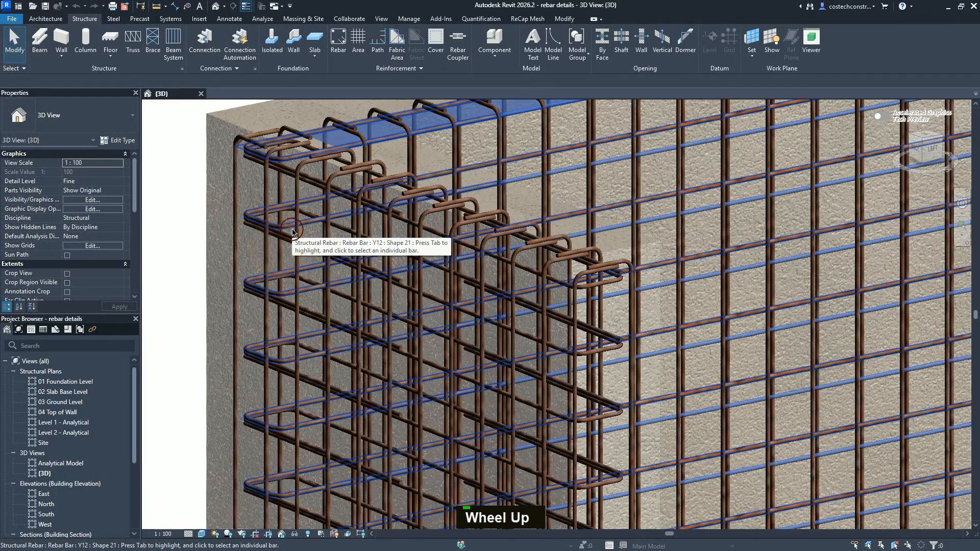
Select the wall's horizontal Y12 shape 21 rebar set and examine where its bars end near the corner
{"action": "left_click", "coordinate": [333, 216]}
{"action": "scroll", "coordinate": [333, 218], "scroll_direction": "up", "scroll_amount": 3}
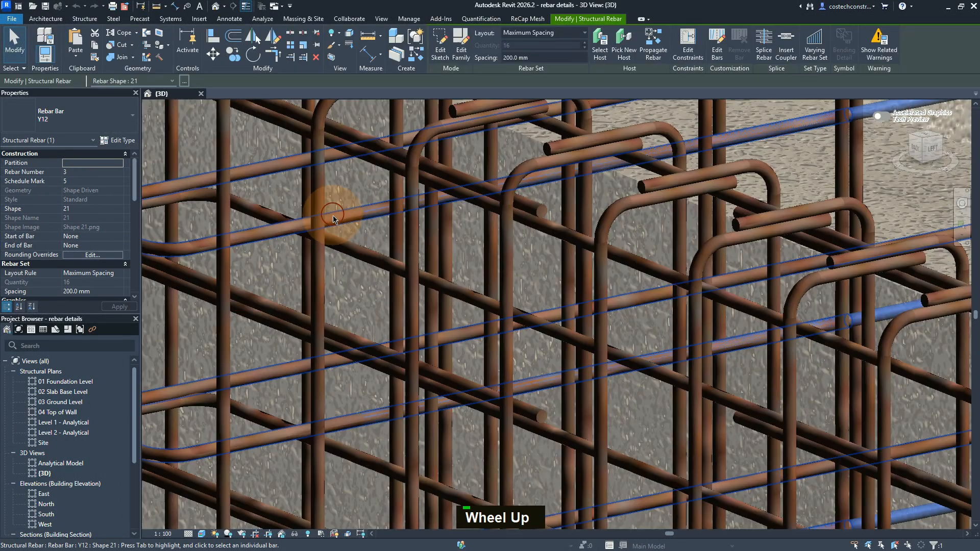
{"action": "scroll", "coordinate": [333, 219], "scroll_direction": "down", "scroll_amount": 1}
{"action": "scroll", "coordinate": [372, 212], "scroll_direction": "up", "scroll_amount": 3}
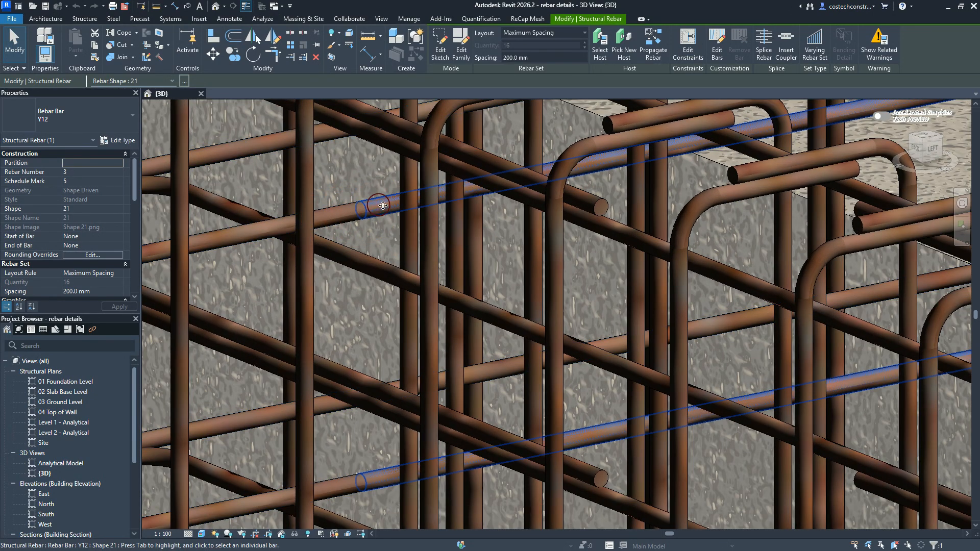
{"action": "left_click", "coordinate": [364, 212]}
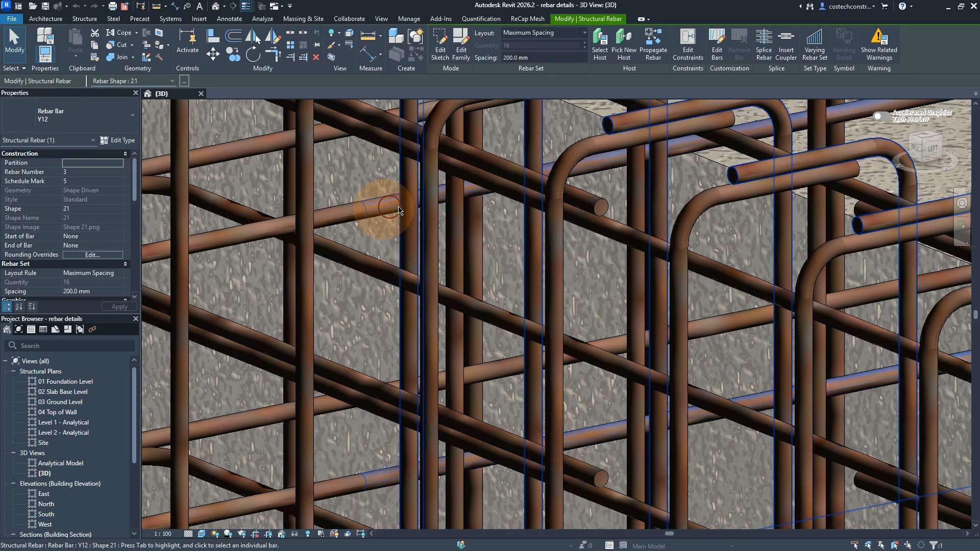
{"action": "middle_click_drag", "start_coordinate": [400, 240], "coordinate": [341, 282], "text": "shift"}
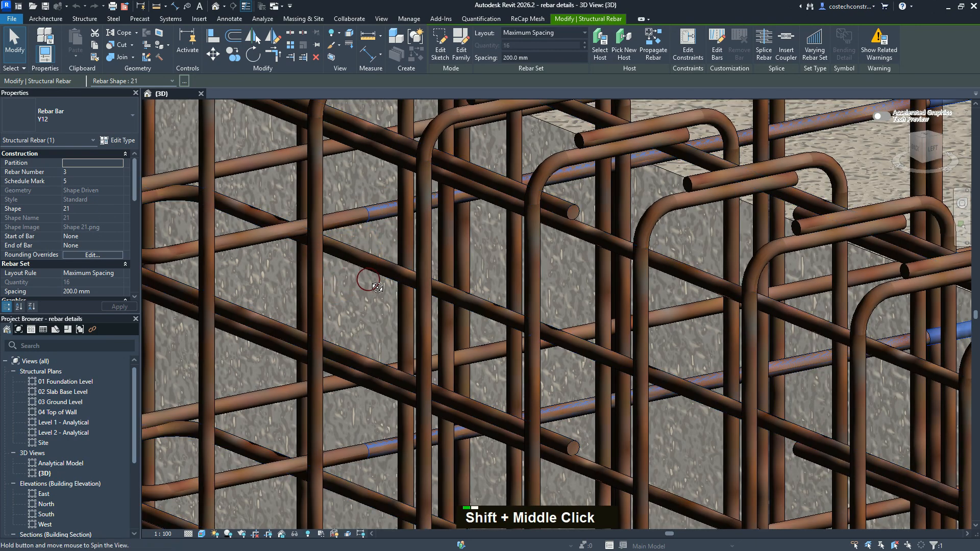
{"action": "middle_click_drag", "start_coordinate": [415, 293], "coordinate": [432, 293], "text": "shift"}
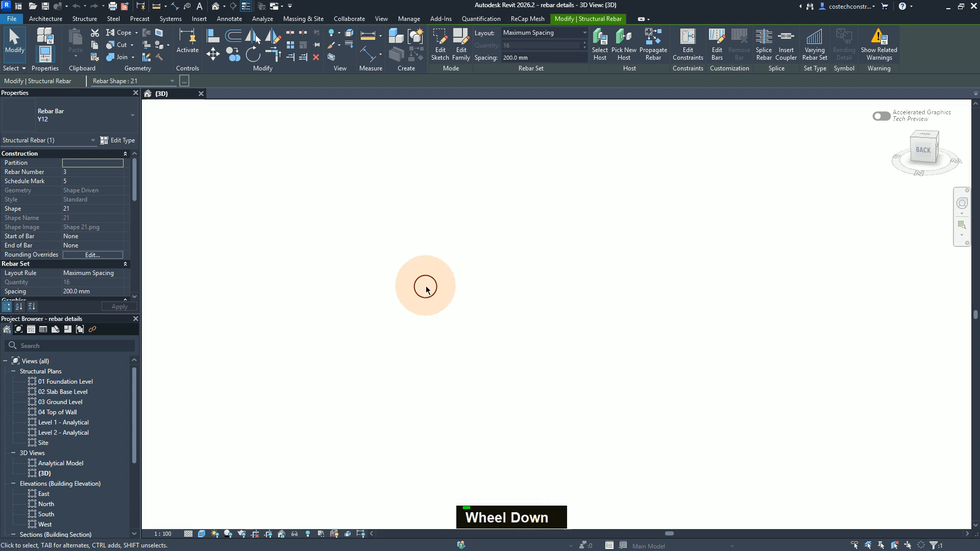
{"action": "middle_click_drag", "start_coordinate": [426, 289], "coordinate": [60, 406]}
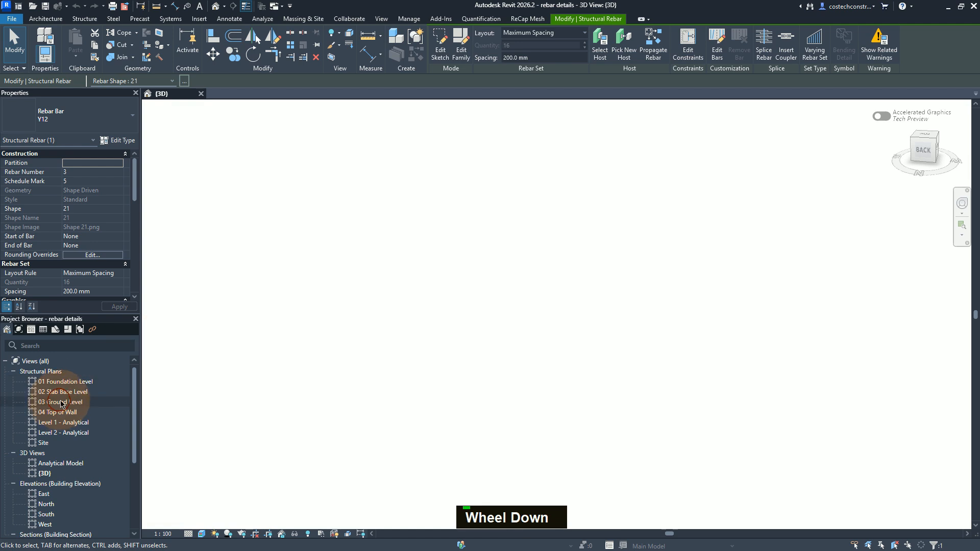
Open the 03 Ground Level structural plan and clear the rebar selection
{"action": "double_click", "coordinate": [61, 402]}
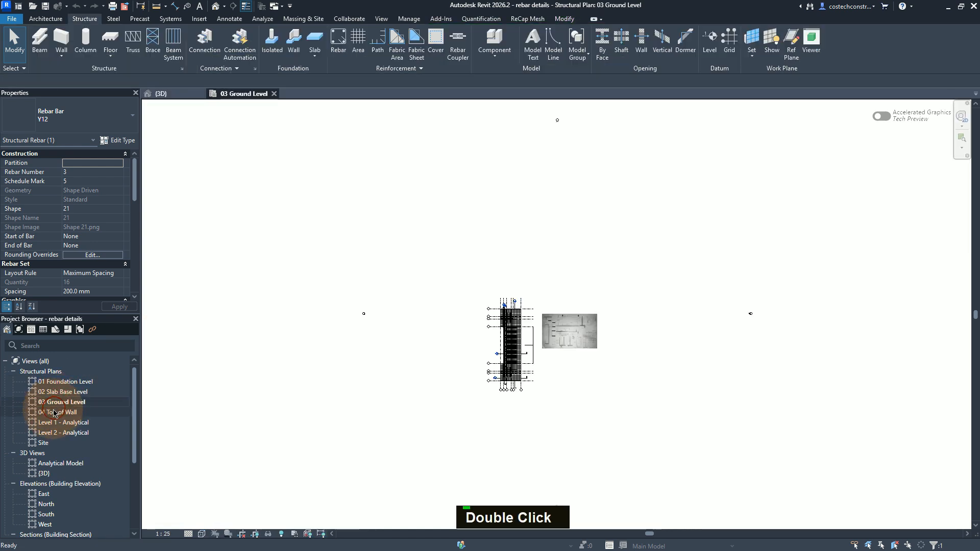
{"action": "left_click", "coordinate": [511, 357]}
{"action": "scroll", "coordinate": [513, 337], "scroll_direction": "up", "scroll_amount": 5}
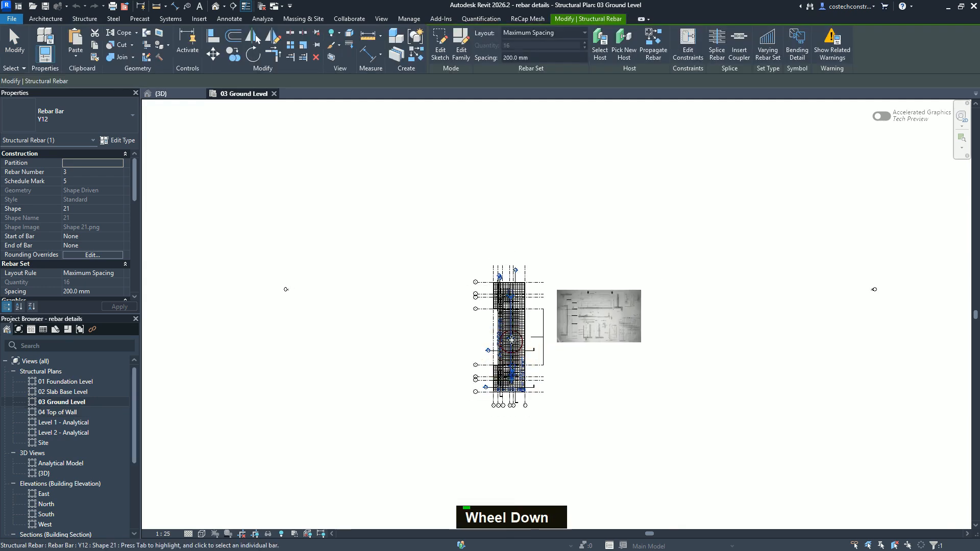
{"action": "scroll", "coordinate": [516, 318], "scroll_direction": "up", "scroll_amount": 3}
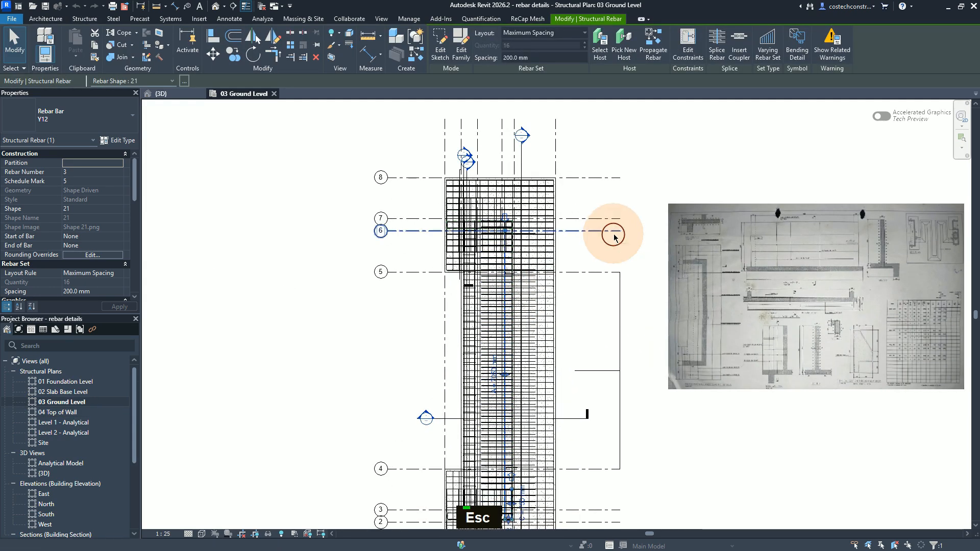
{"action": "key", "text": "Escape"}
{"action": "scroll", "coordinate": [488, 173], "scroll_direction": "up", "scroll_amount": 4}
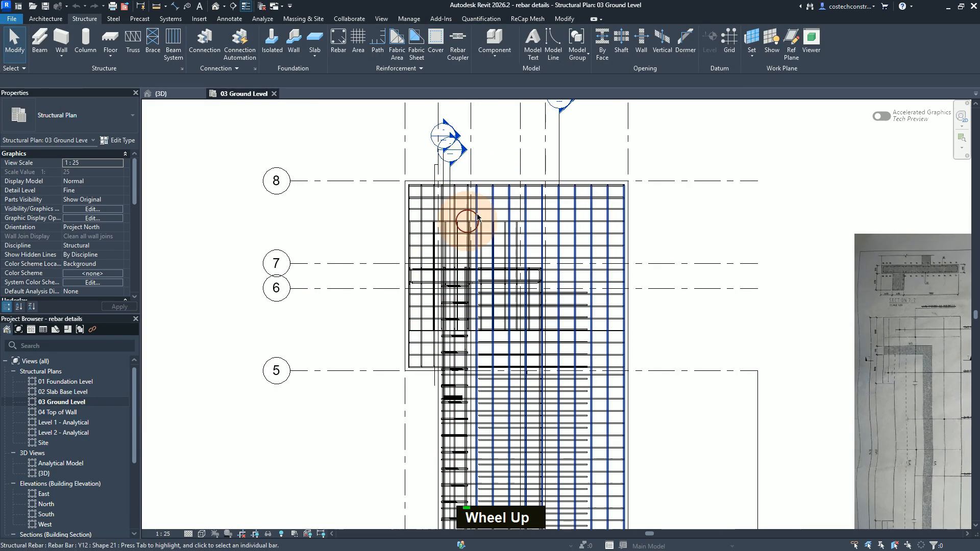
{"action": "scroll", "coordinate": [510, 275], "scroll_direction": "down", "scroll_amount": 2}
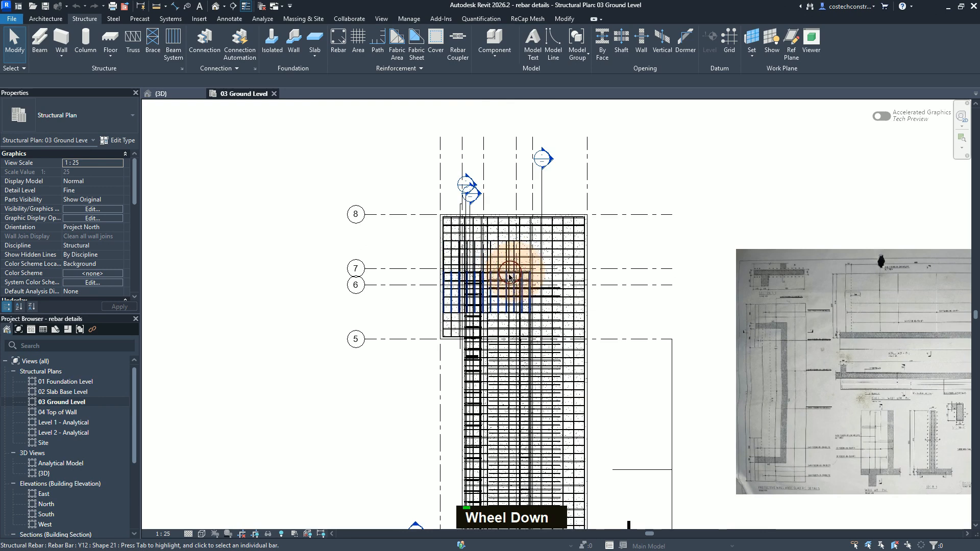
Move the Section 5 line across the plan so it cuts through the long main wall, and open its section view
{"action": "left_click", "coordinate": [471, 218]}
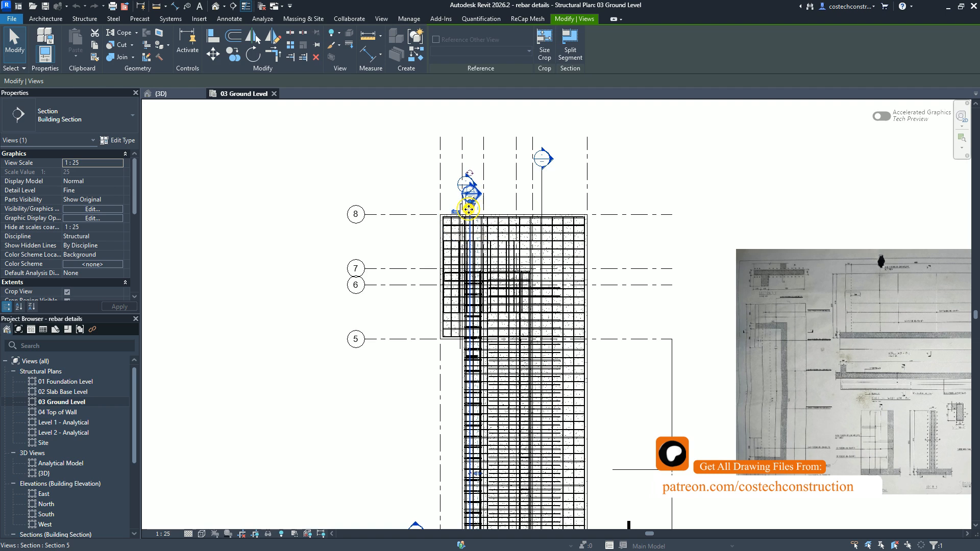
{"action": "left_click_drag", "start_coordinate": [528, 211], "coordinate": [530, 214]}
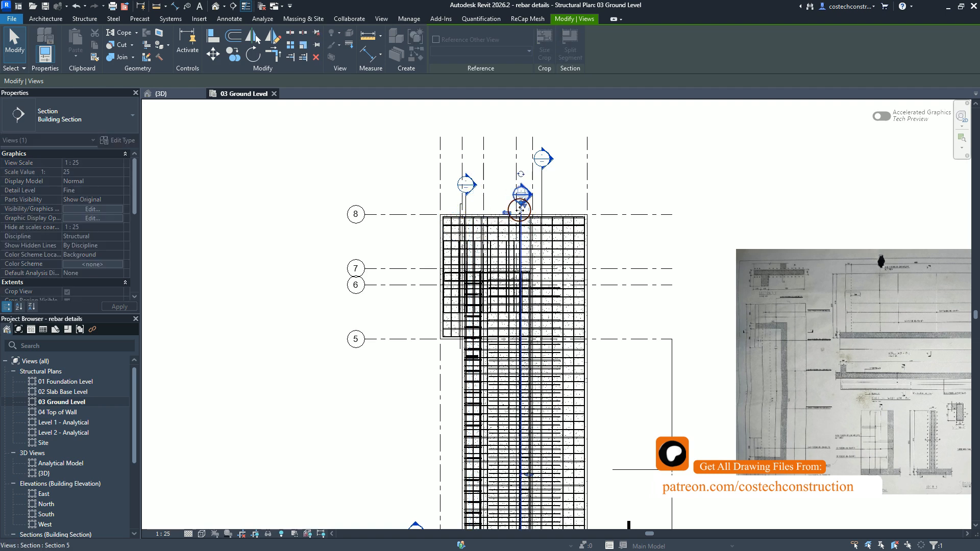
{"action": "key", "text": "Escape"}
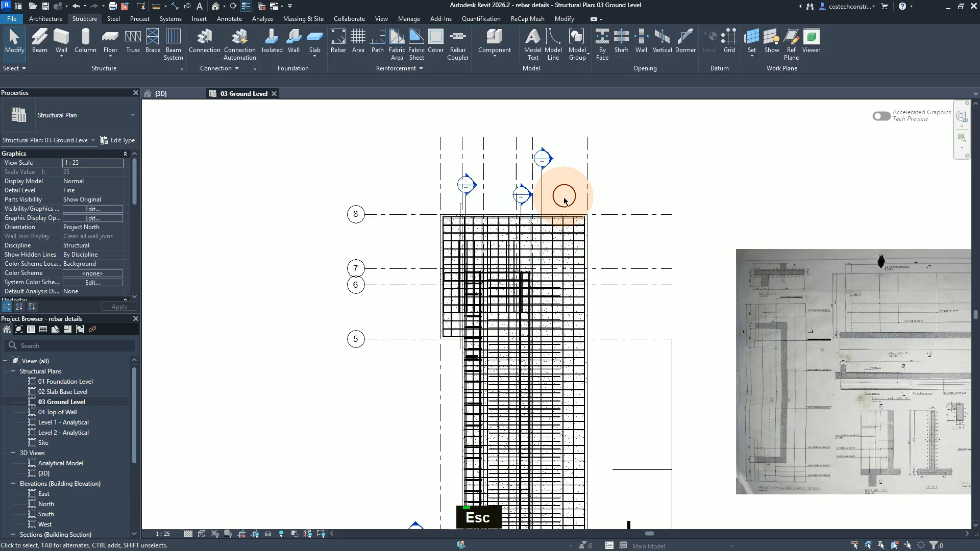
{"action": "double_click", "coordinate": [526, 194]}
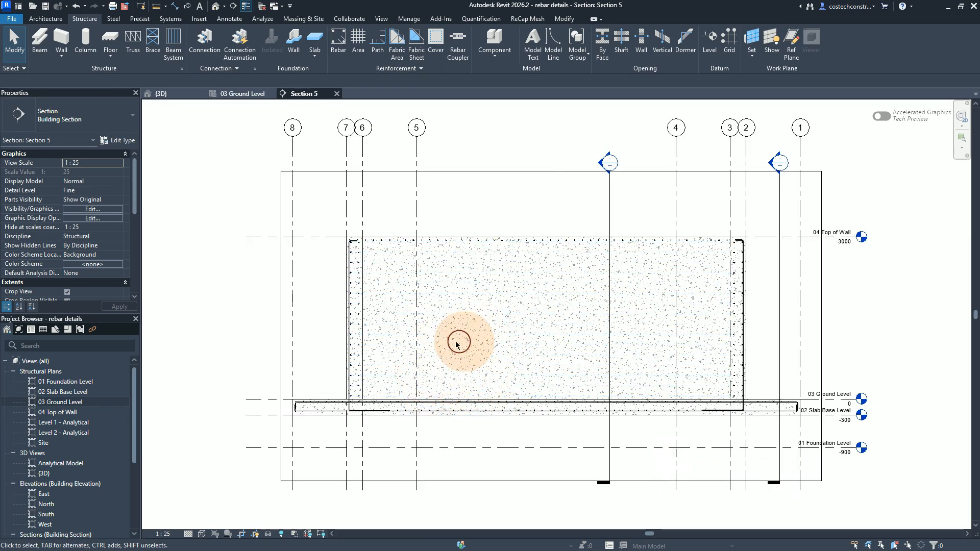
In the 03 Ground Level plan, nudge the Section 5 line to just outside the wall's vertical bars and check the section view
{"action": "left_click", "coordinate": [248, 93]}
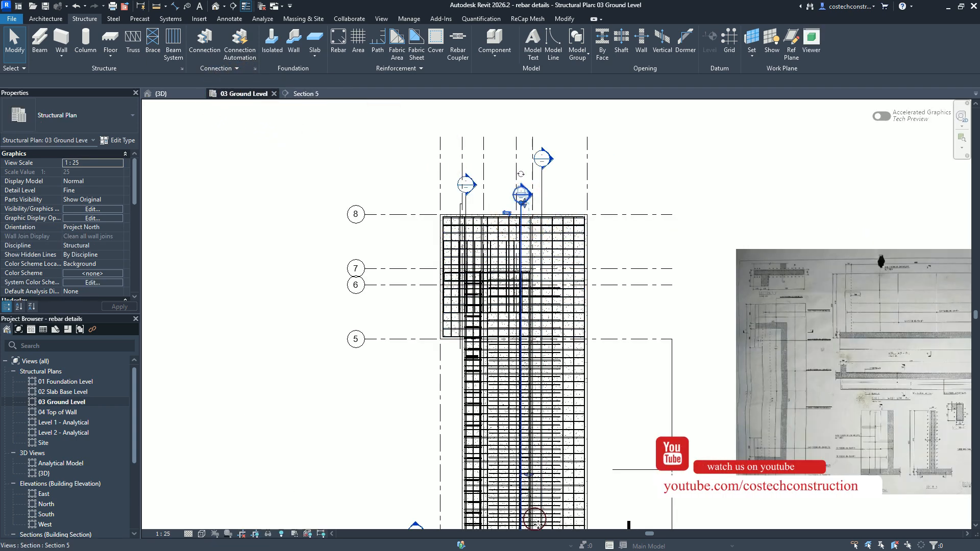
{"action": "left_click", "coordinate": [533, 509]}
{"action": "scroll", "coordinate": [528, 508], "scroll_direction": "up", "scroll_amount": 5}
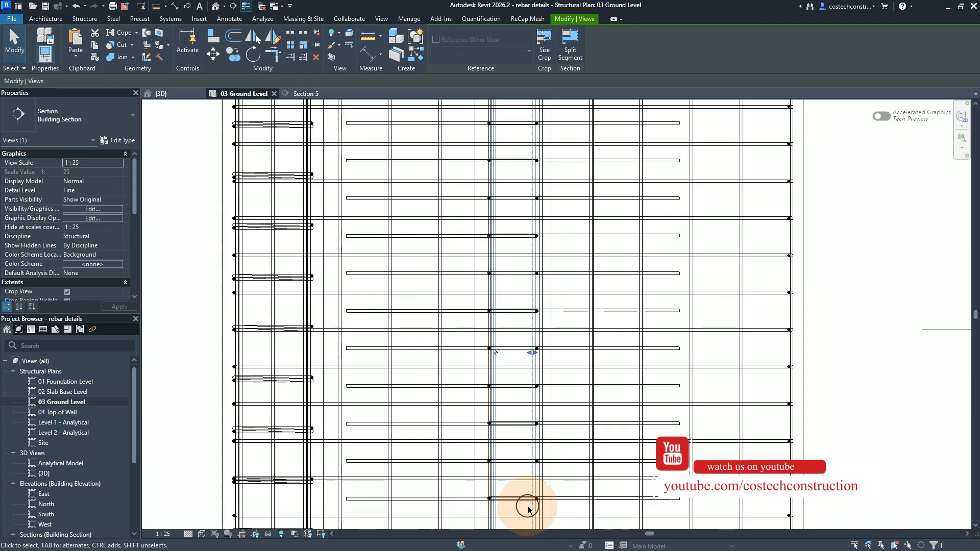
{"action": "scroll", "coordinate": [532, 388], "scroll_direction": "up", "scroll_amount": 4}
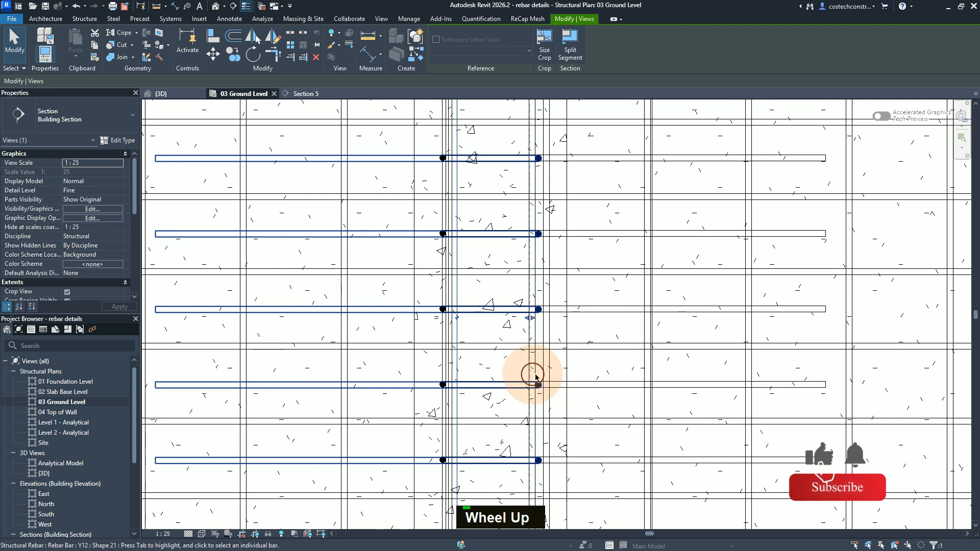
{"action": "left_click", "coordinate": [622, 361]}
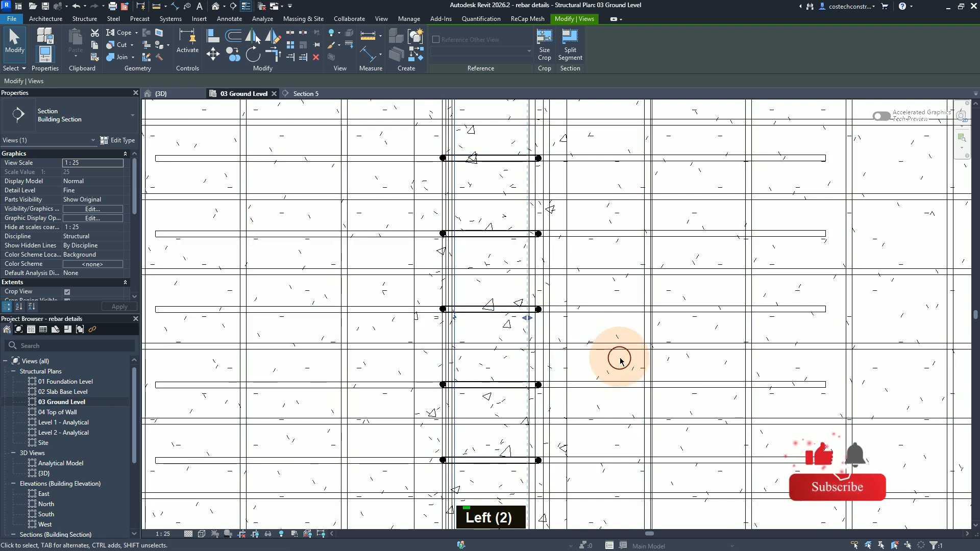
{"action": "double_click", "coordinate": [619, 359]}
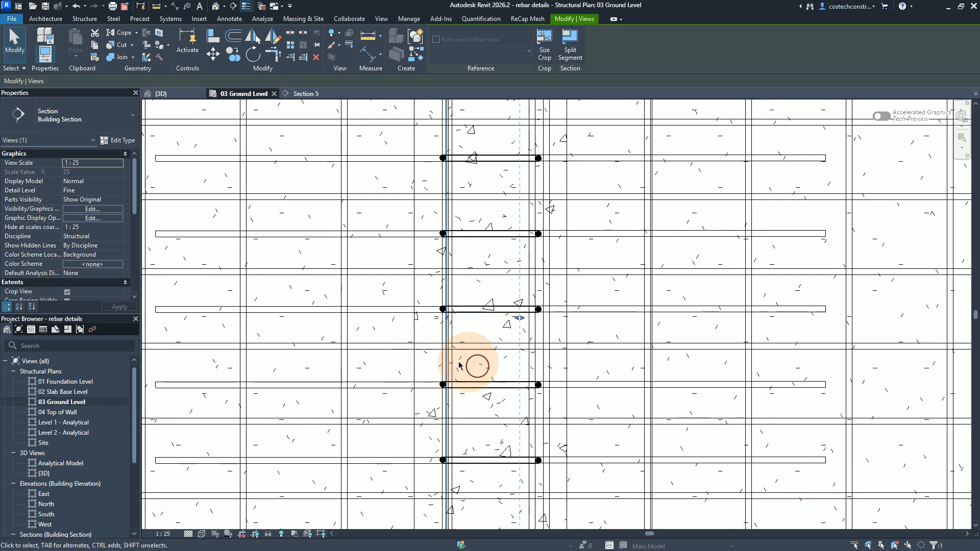
{"action": "key", "text": "Left"}
{"action": "key", "text": "Left"}
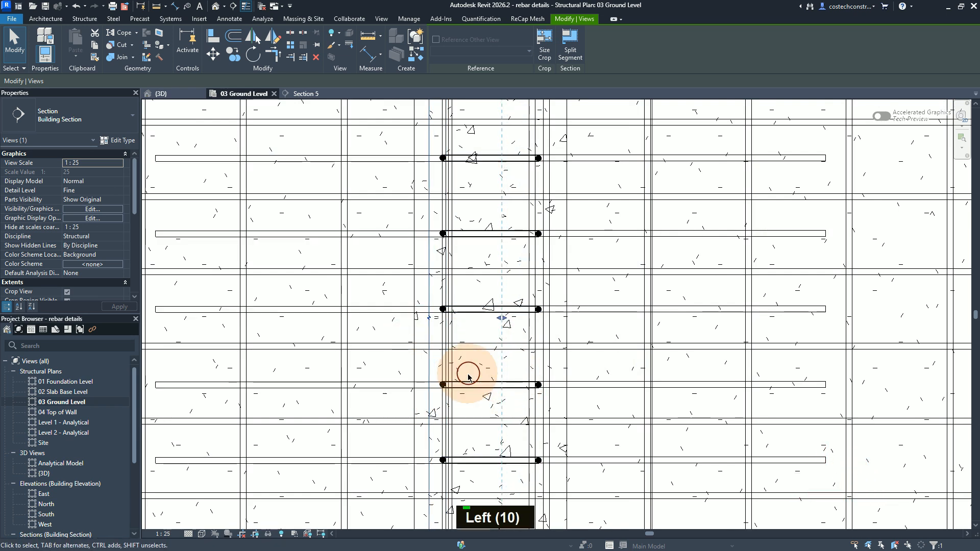
{"action": "key", "text": "Left"}
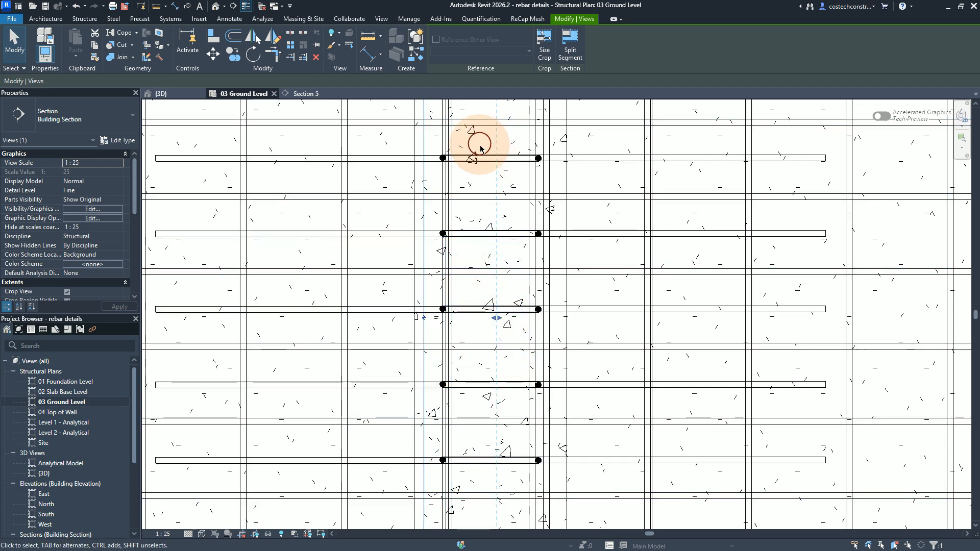
{"action": "key", "text": "Escape"}
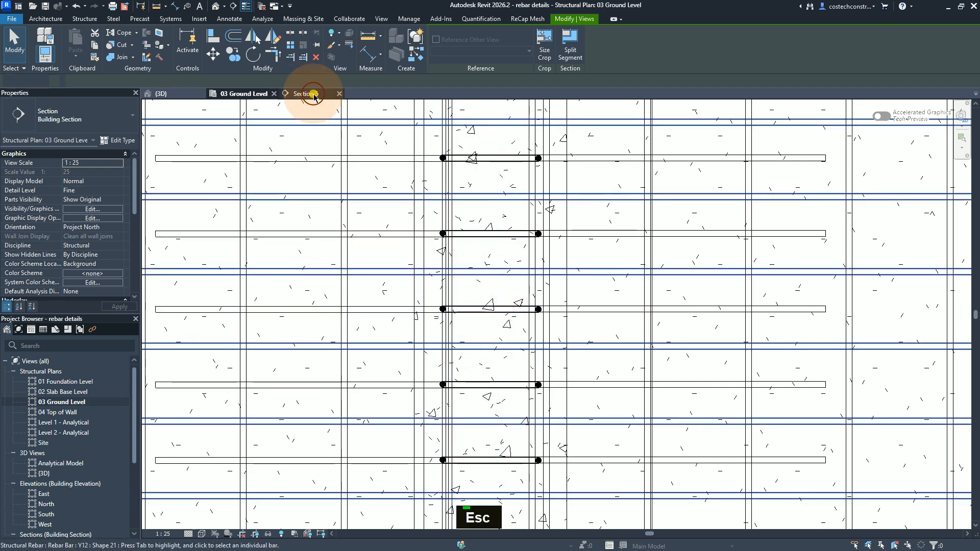
{"action": "left_click", "coordinate": [312, 94]}
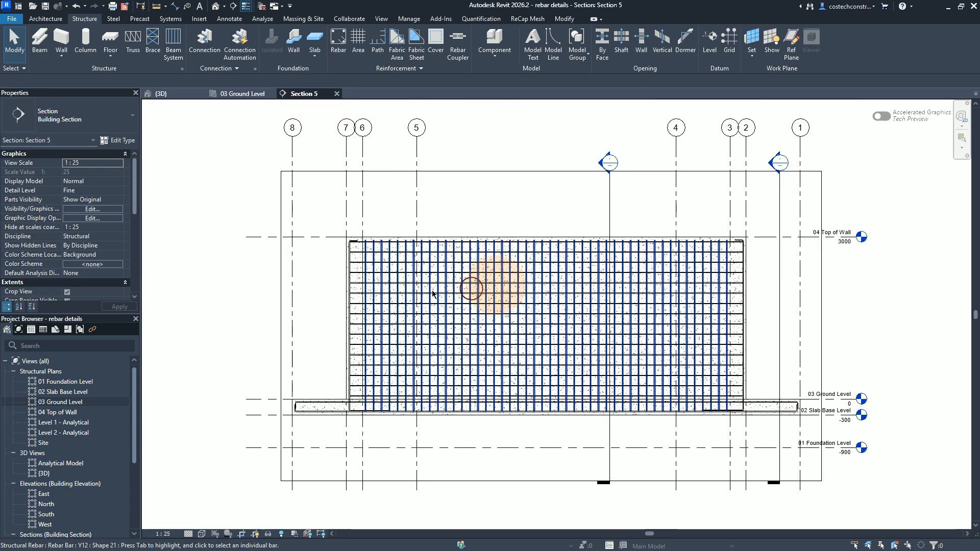
{"action": "scroll", "coordinate": [362, 287], "scroll_direction": "up", "scroll_amount": 2}
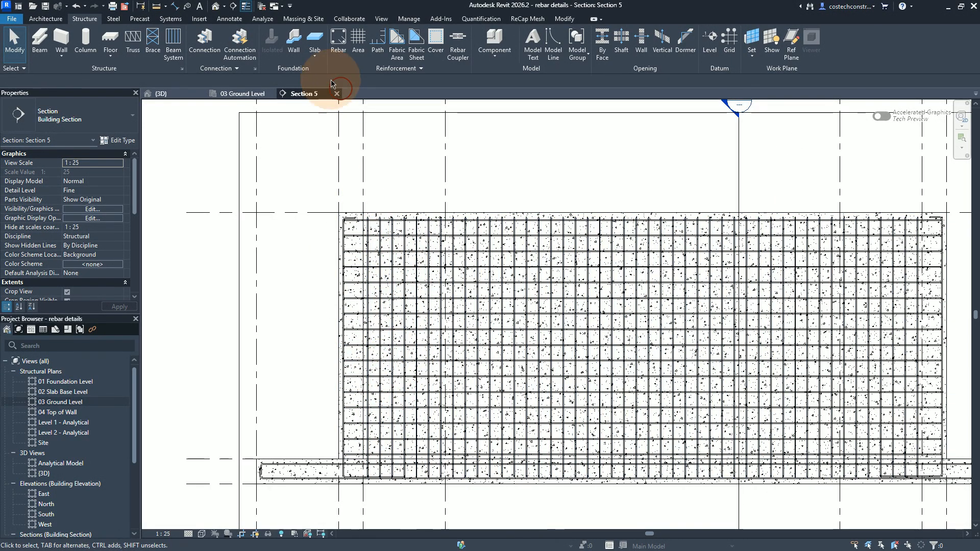
In the 03 Ground Level plan, extend Section 5's view depth beyond the bars on the wall's far face
{"action": "left_click", "coordinate": [249, 95]}
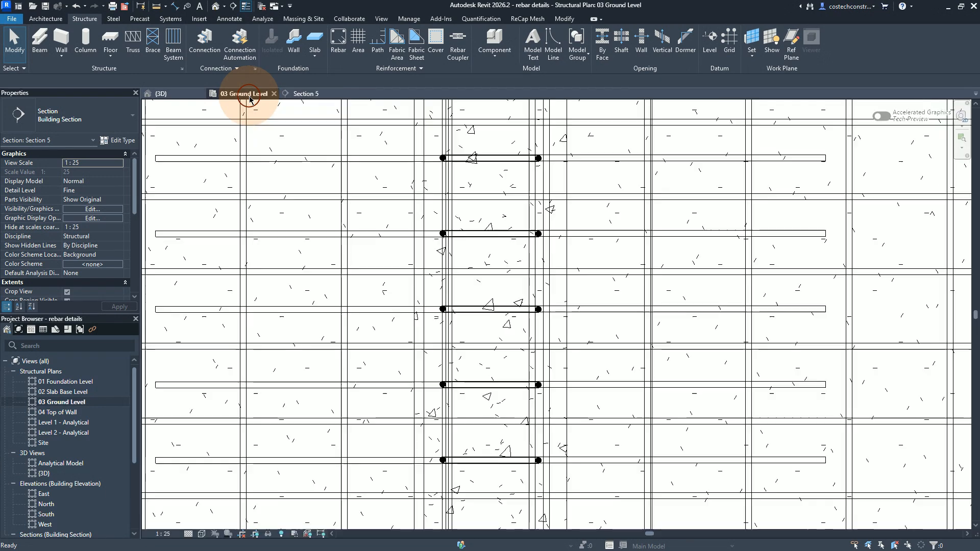
{"action": "left_click", "coordinate": [422, 286]}
{"action": "left_click", "coordinate": [491, 320]}
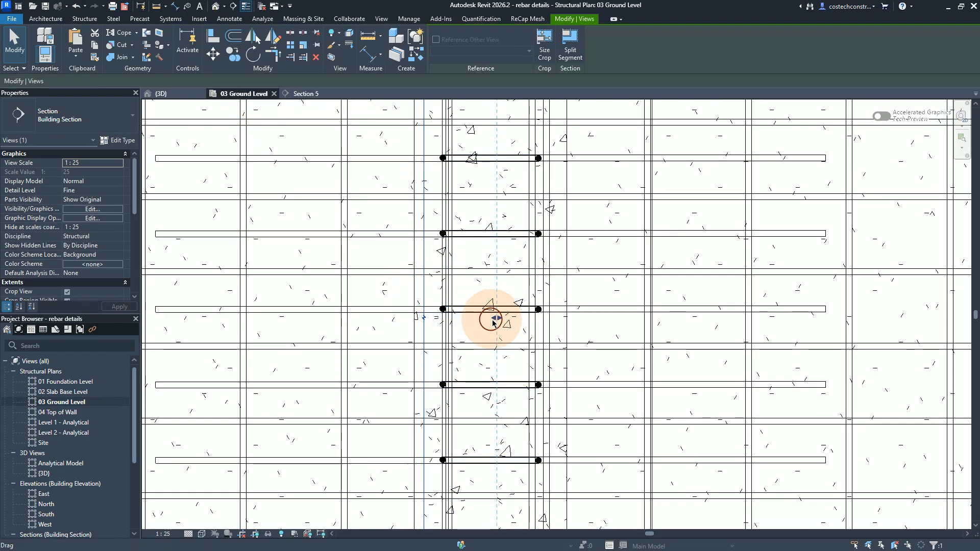
{"action": "left_click_drag", "start_coordinate": [497, 321], "coordinate": [602, 319]}
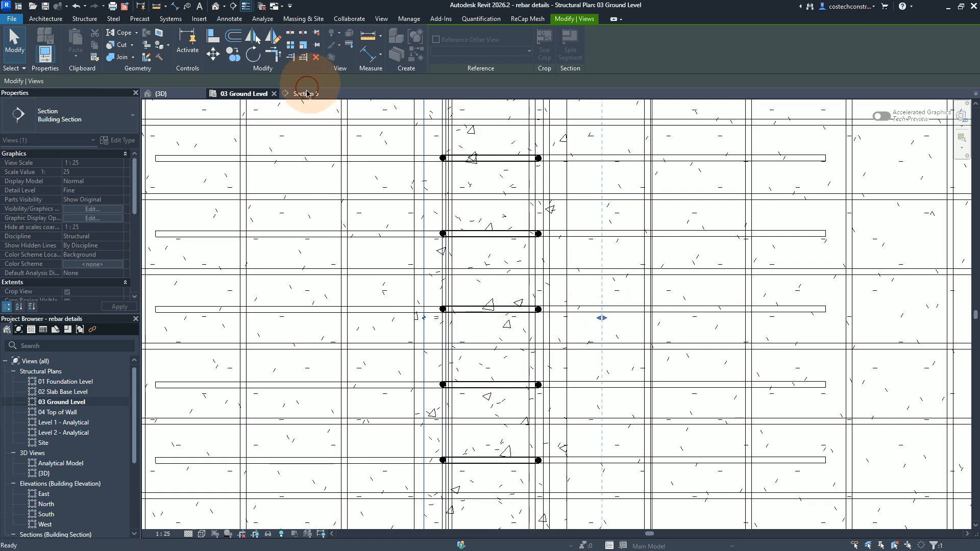
{"action": "key", "text": "Escape"}
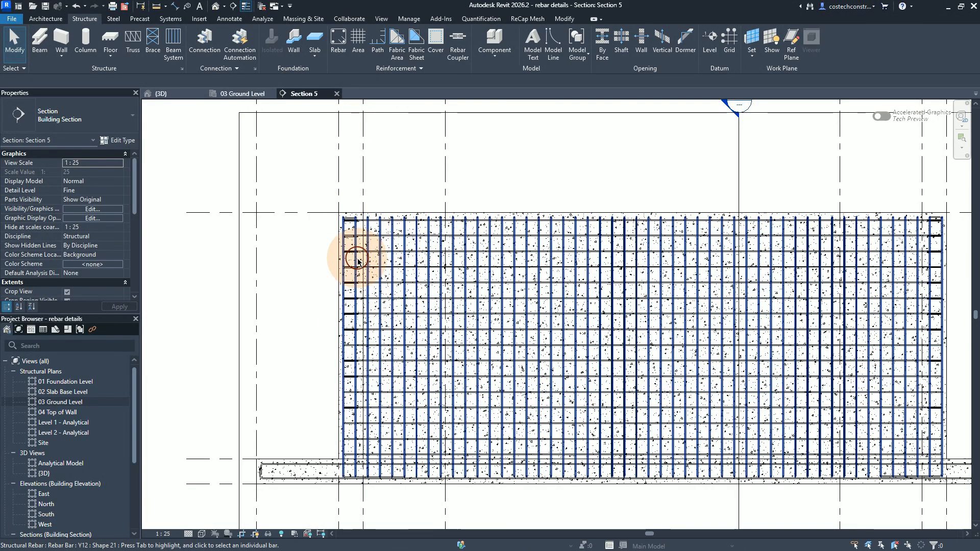
Examine how the horizontal wall bars and the corner U-bars line up at the upper left end of the wall in Section 5
{"action": "scroll", "coordinate": [356, 270], "scroll_direction": "up", "scroll_amount": 2}
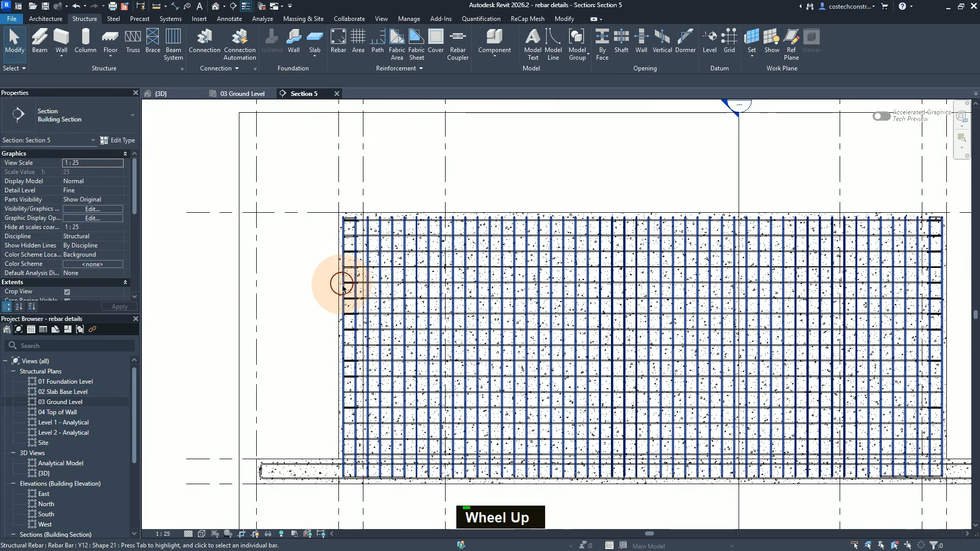
{"action": "scroll", "coordinate": [352, 215], "scroll_direction": "up", "scroll_amount": 1}
{"action": "key", "text": "Escape"}
{"action": "scroll", "coordinate": [357, 153], "scroll_direction": "up", "scroll_amount": 2}
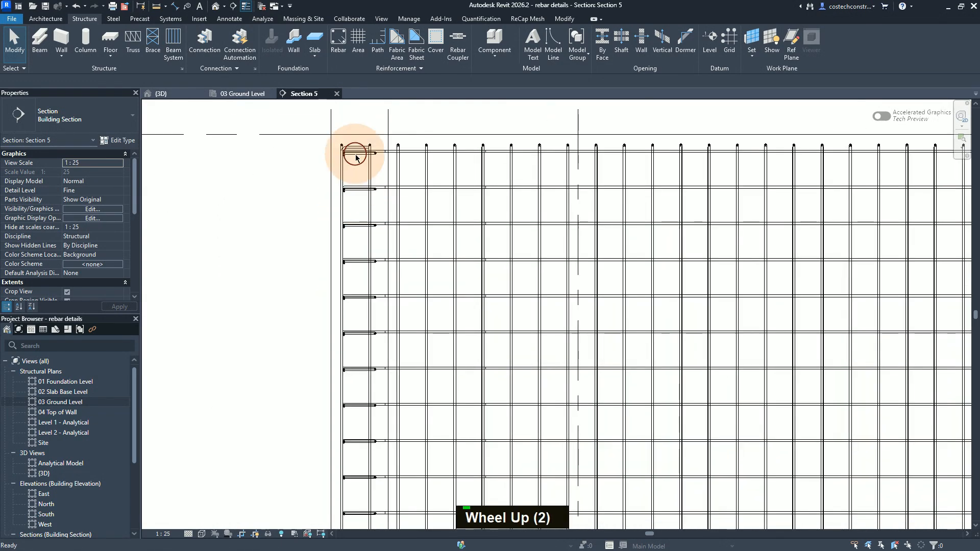
{"action": "scroll", "coordinate": [350, 153], "scroll_direction": "up", "scroll_amount": 1}
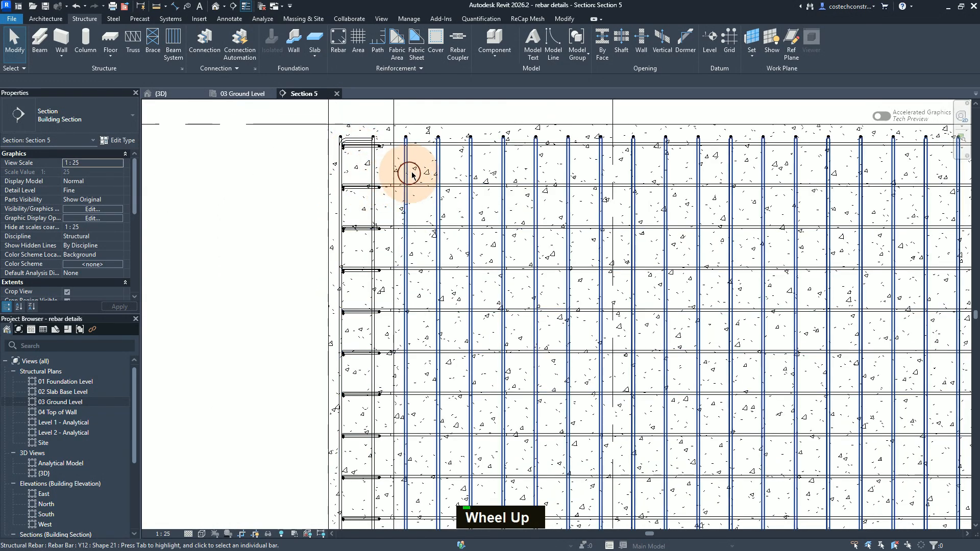
{"action": "left_click", "coordinate": [423, 148]}
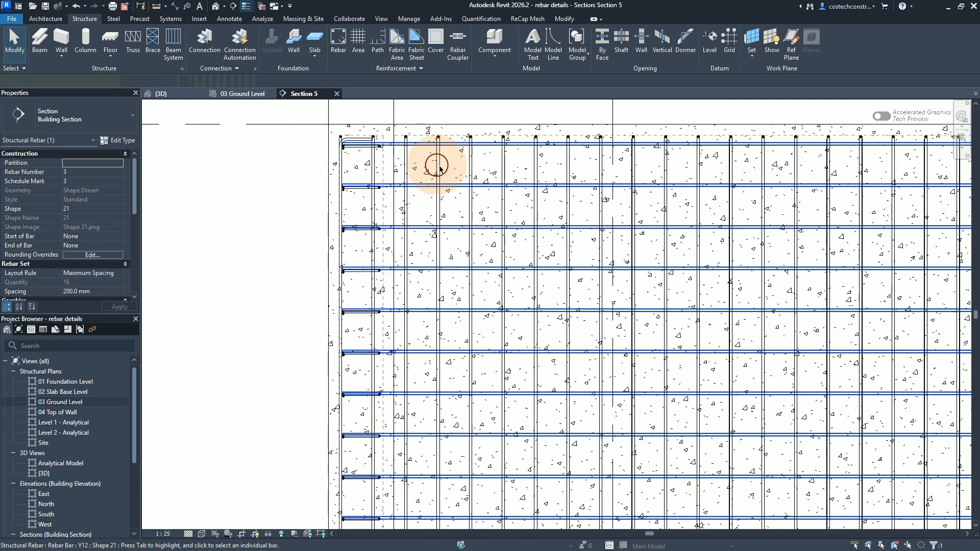
{"action": "scroll", "coordinate": [390, 221], "scroll_direction": "down", "scroll_amount": 1}
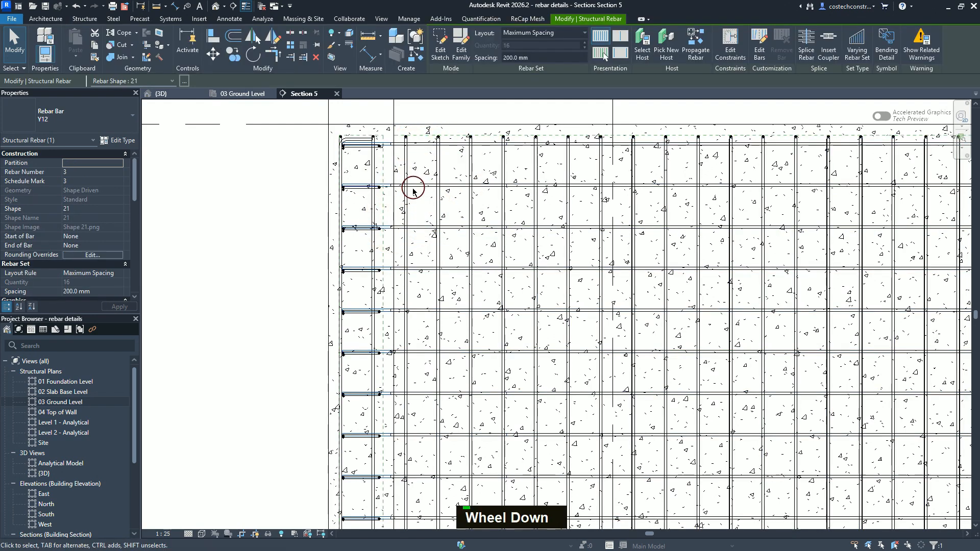
{"action": "scroll", "coordinate": [400, 197], "scroll_direction": "up", "scroll_amount": 2}
{"action": "scroll", "coordinate": [400, 198], "scroll_direction": "up", "scroll_amount": 3}
{"action": "scroll", "coordinate": [383, 282], "scroll_direction": "down", "scroll_amount": 1}
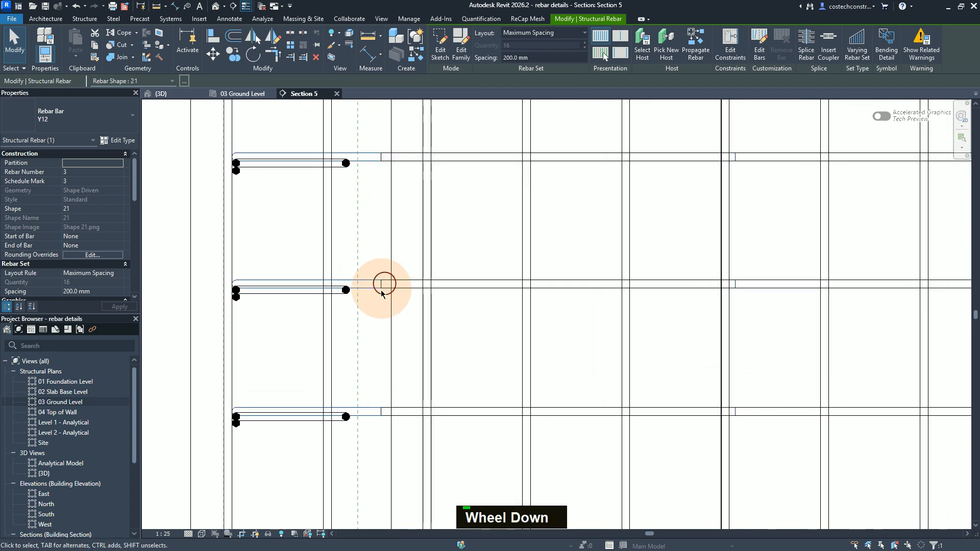
{"action": "scroll", "coordinate": [383, 298], "scroll_direction": "up", "scroll_amount": 1}
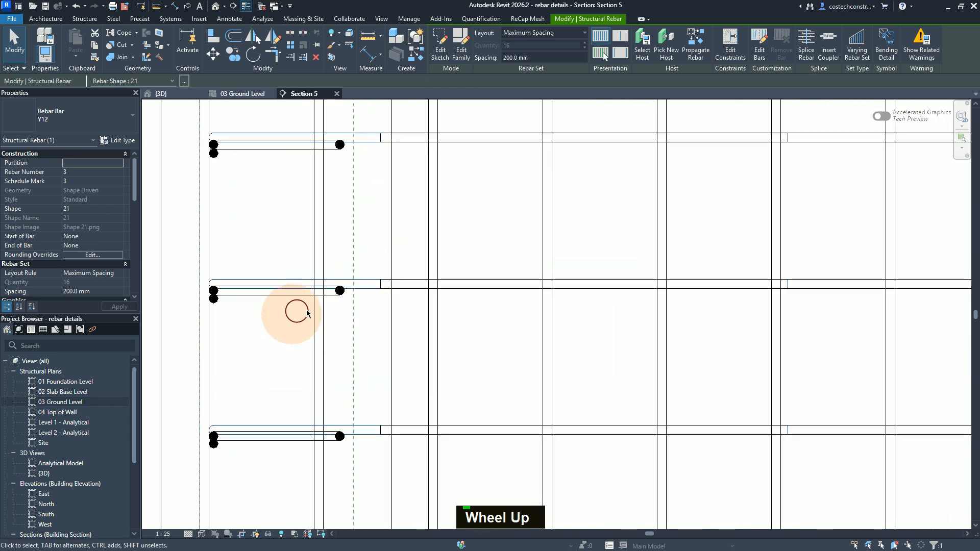
{"action": "key", "text": "Escape"}
{"action": "key", "text": "Escape"}
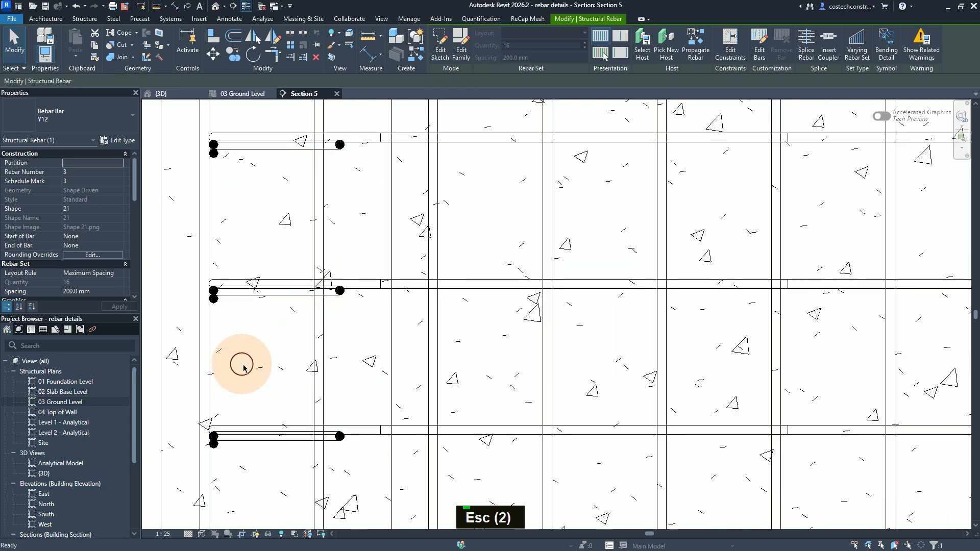
{"action": "scroll", "coordinate": [248, 366], "scroll_direction": "down", "scroll_amount": 3}
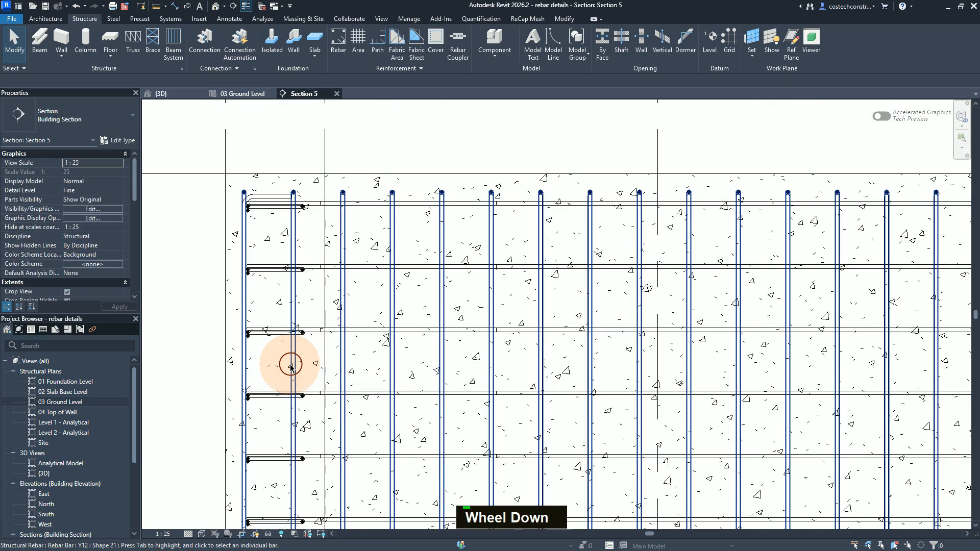
{"action": "scroll", "coordinate": [289, 366], "scroll_direction": "down", "scroll_amount": 2}
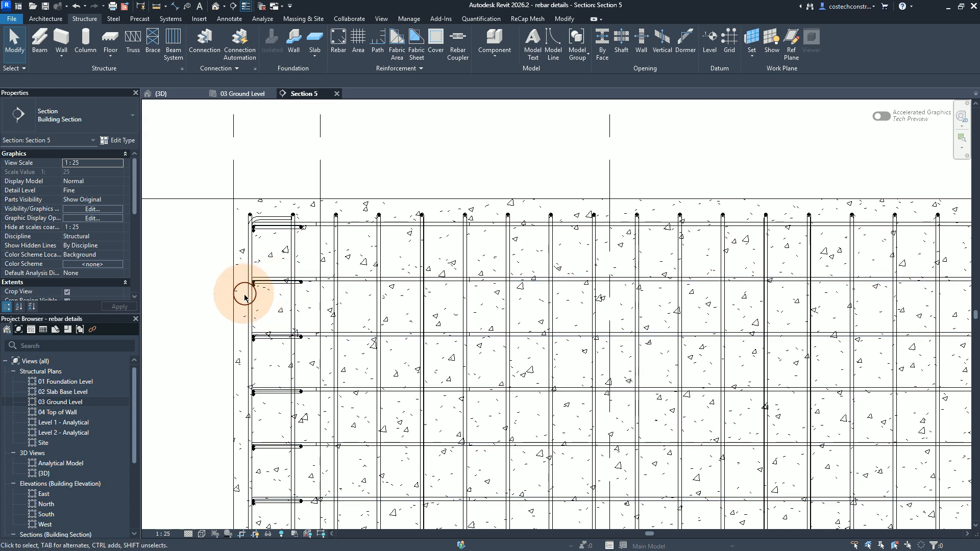
Raise the top extent of the wall's left-end U-bar set so its bars line up with the long horizontal bars
{"action": "scroll", "coordinate": [274, 285], "scroll_direction": "up", "scroll_amount": 3}
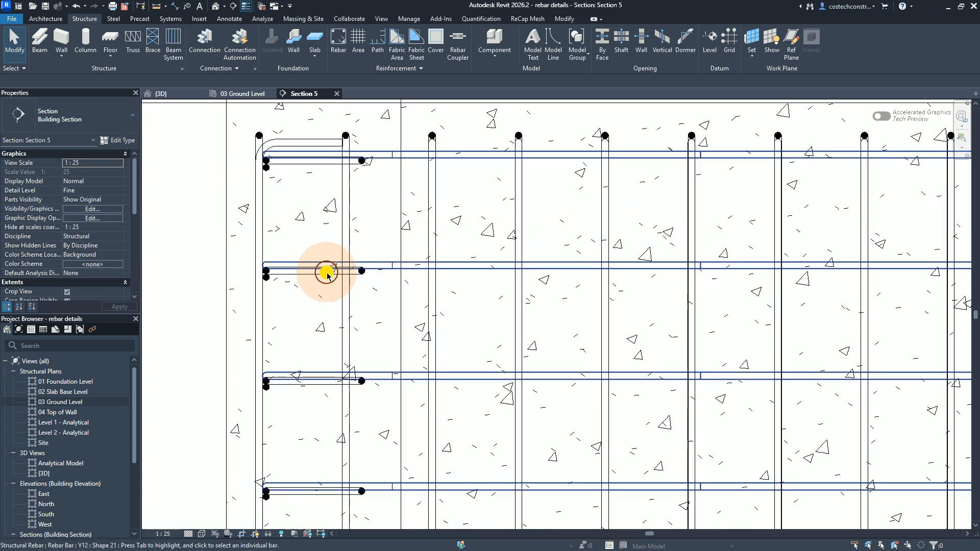
{"action": "left_click", "coordinate": [367, 261]}
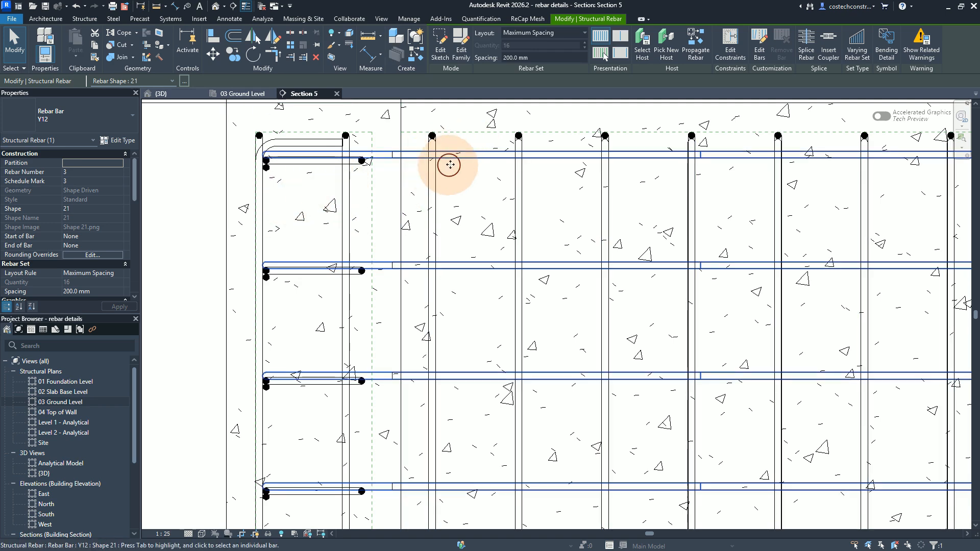
{"action": "scroll", "coordinate": [277, 150], "scroll_direction": "up", "scroll_amount": 6}
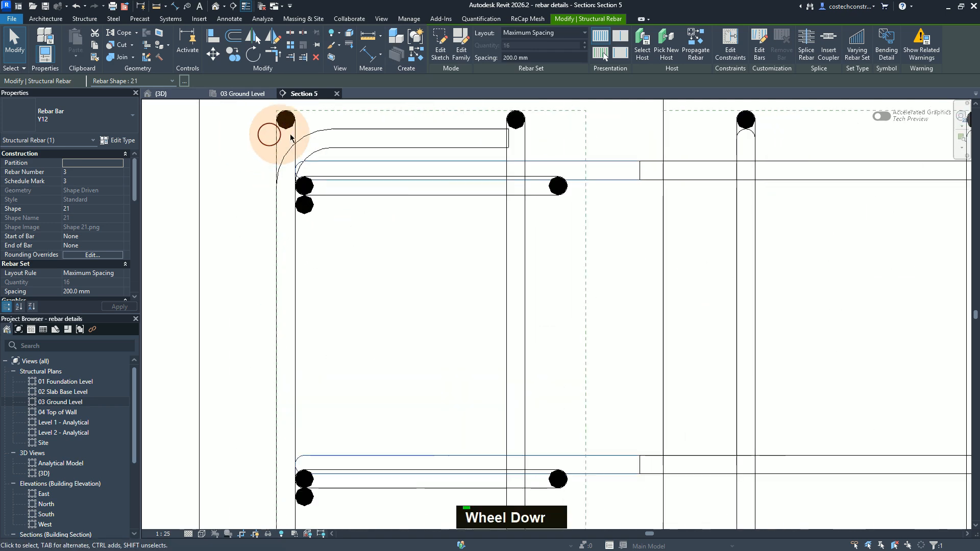
{"action": "key", "text": "Escape"}
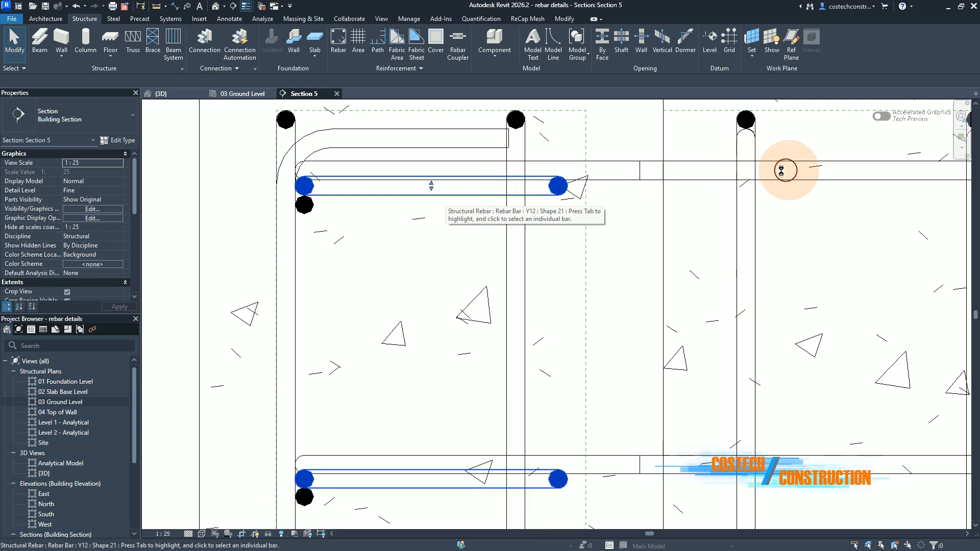
{"action": "left_click", "coordinate": [445, 188]}
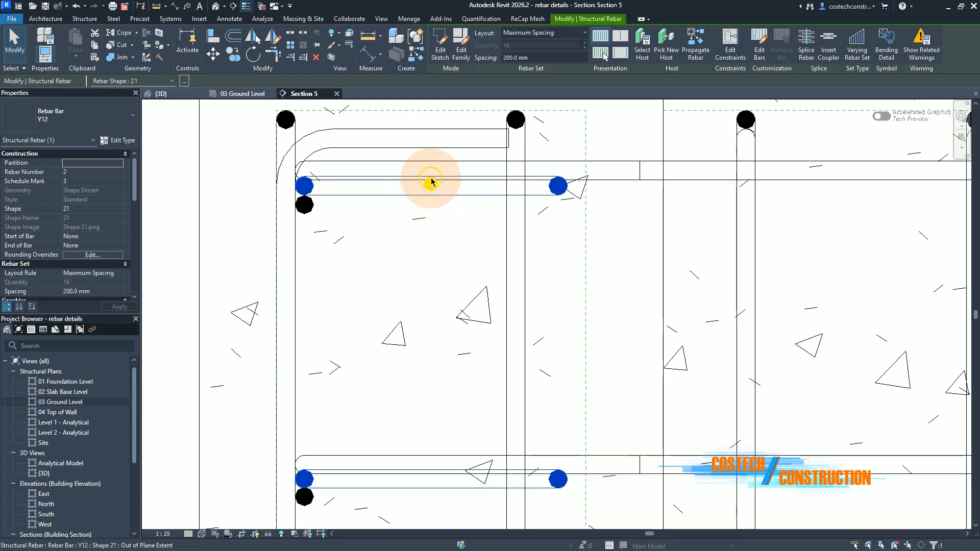
{"action": "left_click_drag", "start_coordinate": [431, 171], "coordinate": [432, 174]}
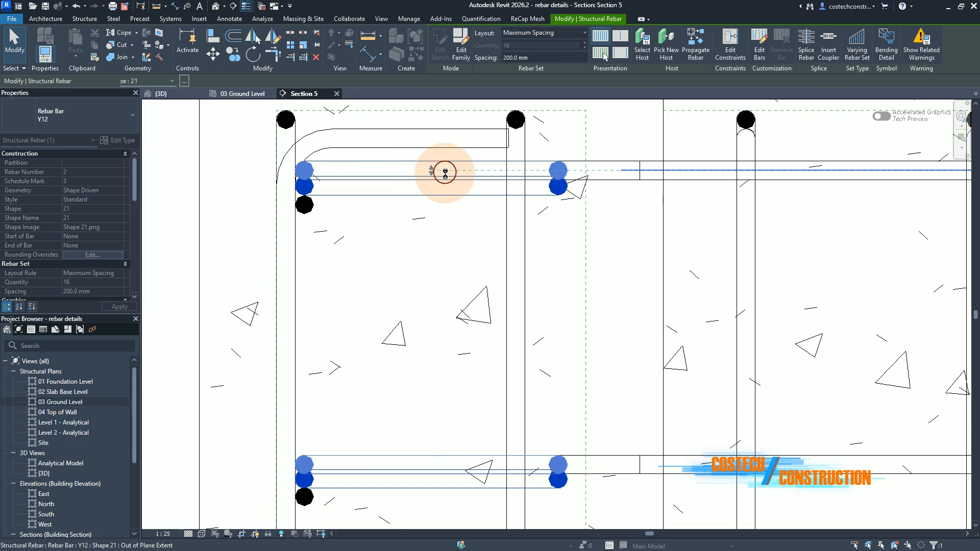
{"action": "key", "text": "Escape"}
{"action": "key", "text": "Escape"}
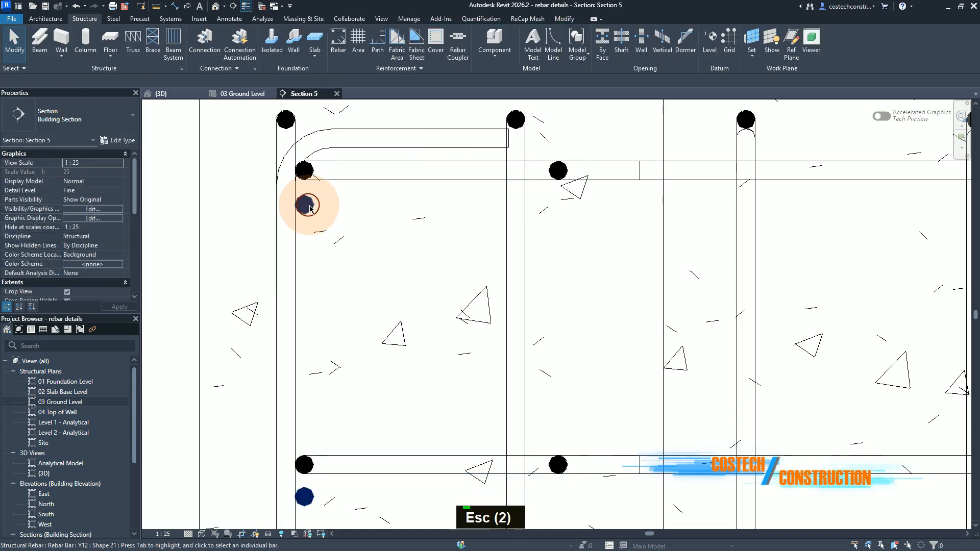
Raise the second corner bar set at the wall's left end to the level of the aligned horizontal bars
{"action": "left_click", "coordinate": [306, 204]}
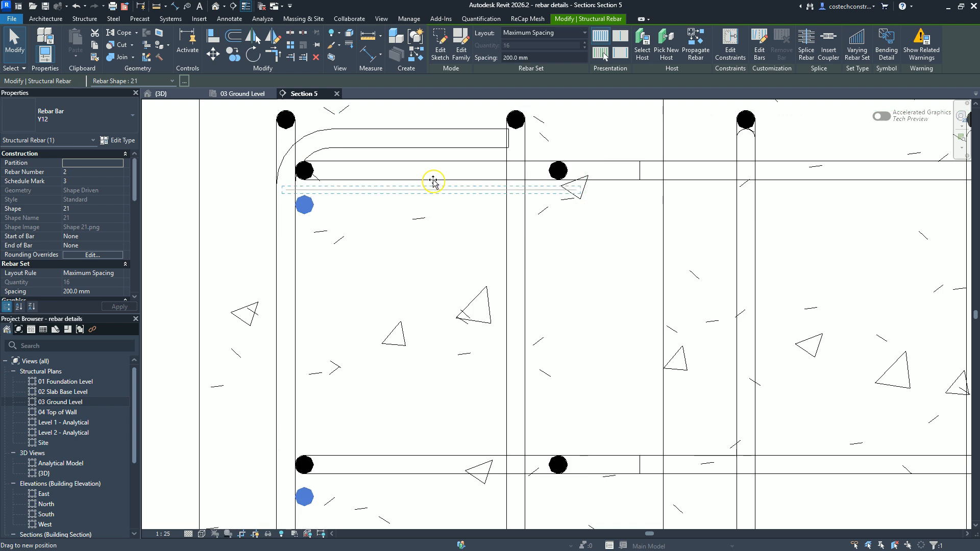
{"action": "left_click_drag", "start_coordinate": [433, 182], "coordinate": [432, 176]}
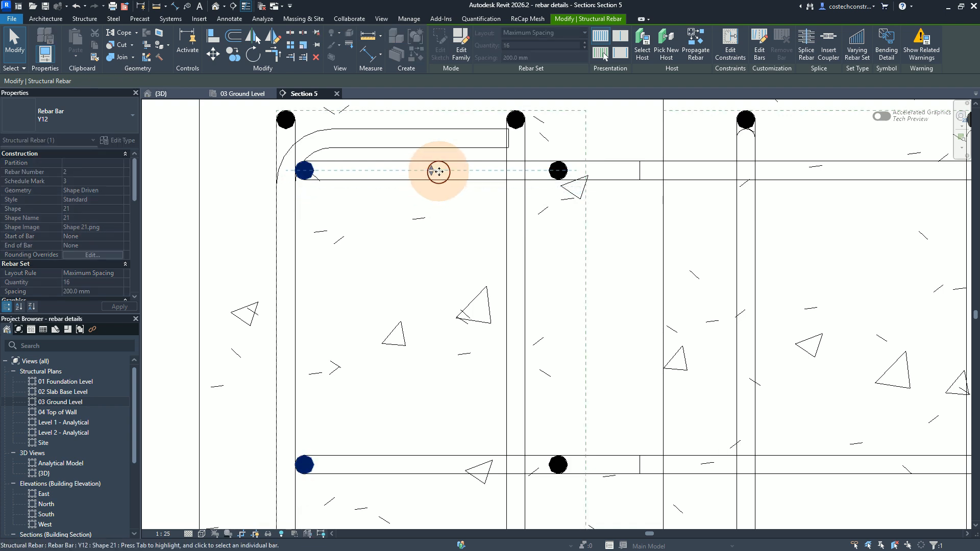
{"action": "scroll", "coordinate": [446, 173], "scroll_direction": "down", "scroll_amount": 8}
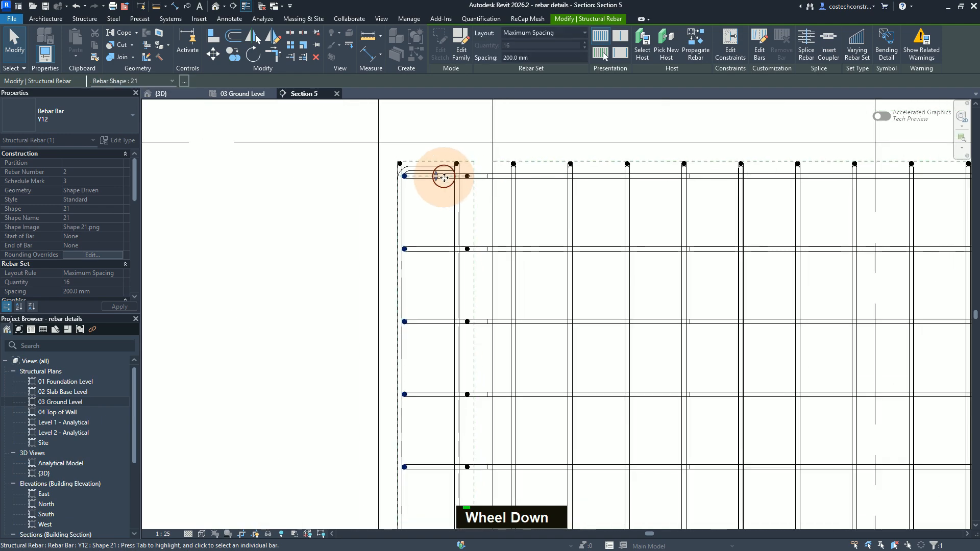
{"action": "scroll", "coordinate": [447, 169], "scroll_direction": "up", "scroll_amount": 1}
{"action": "scroll", "coordinate": [451, 166], "scroll_direction": "down", "scroll_amount": 4}
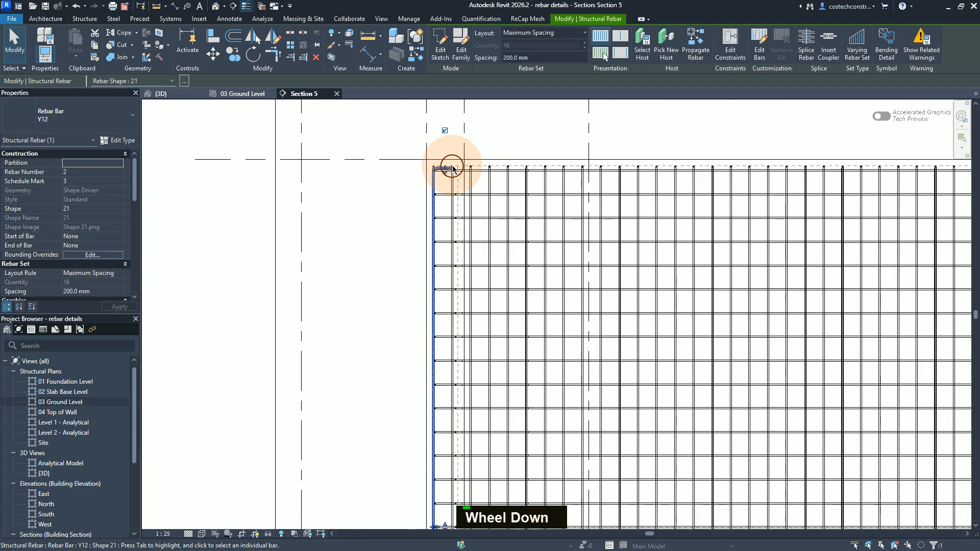
Check the alignment of the corner bars with the horizontal bars at the base of both wall ends
{"action": "scroll", "coordinate": [449, 470], "scroll_direction": "up", "scroll_amount": 6}
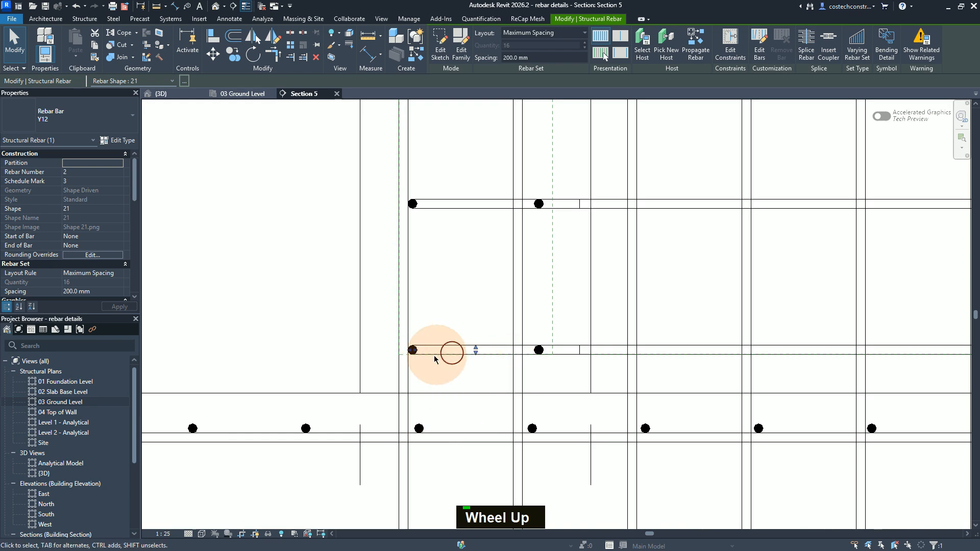
{"action": "scroll", "coordinate": [449, 350], "scroll_direction": "up", "scroll_amount": 1}
{"action": "scroll", "coordinate": [455, 353], "scroll_direction": "down", "scroll_amount": 1}
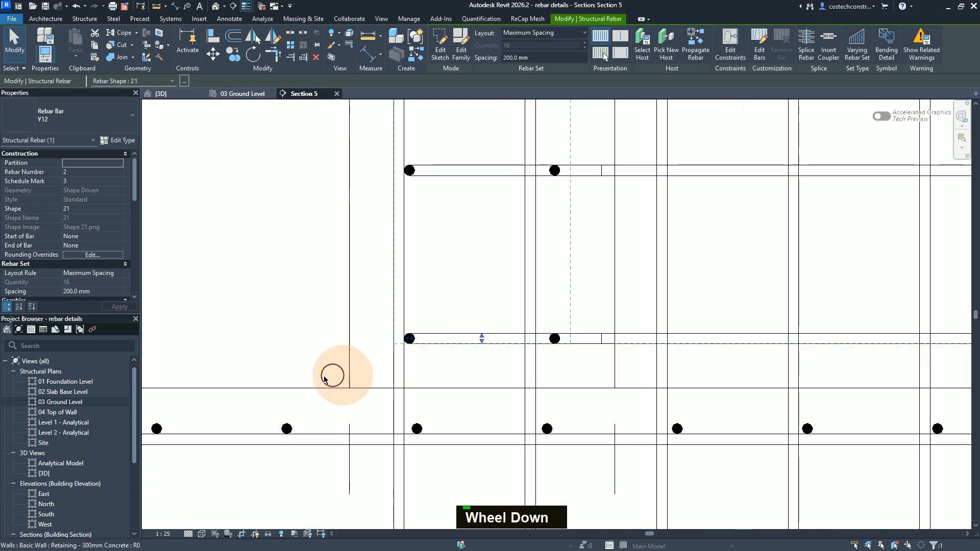
{"action": "scroll", "coordinate": [247, 383], "scroll_direction": "down", "scroll_amount": 3}
{"action": "scroll", "coordinate": [226, 389], "scroll_direction": "up", "scroll_amount": 1}
{"action": "scroll", "coordinate": [226, 389], "scroll_direction": "down", "scroll_amount": 4}
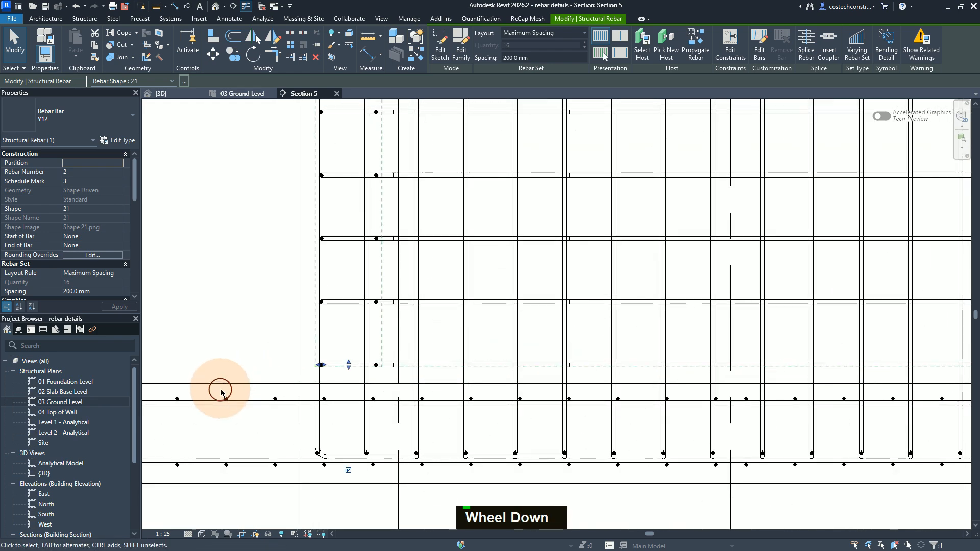
{"action": "scroll", "coordinate": [406, 395], "scroll_direction": "up", "scroll_amount": 1}
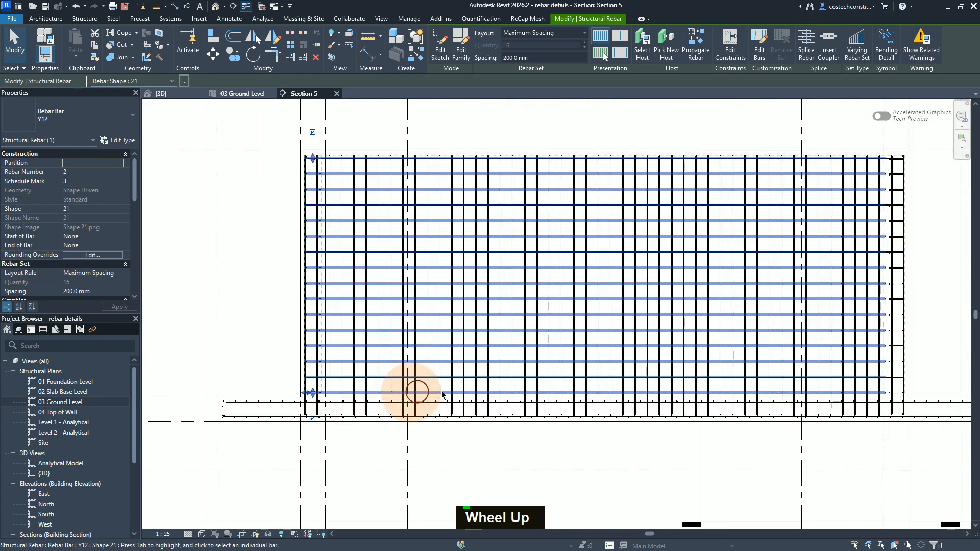
{"action": "scroll", "coordinate": [825, 407], "scroll_direction": "down", "scroll_amount": 1}
{"action": "scroll", "coordinate": [824, 408], "scroll_direction": "up", "scroll_amount": 5}
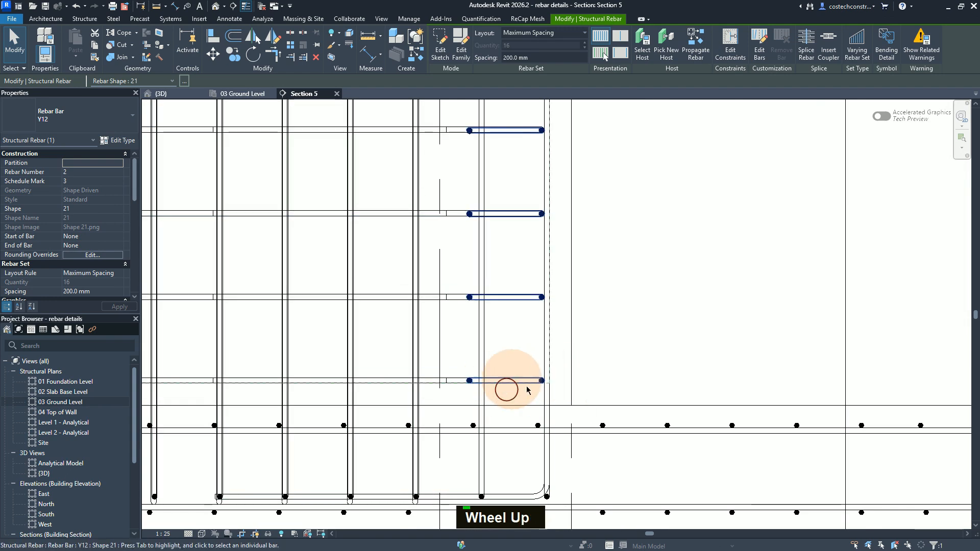
{"action": "scroll", "coordinate": [545, 387], "scroll_direction": "down", "scroll_amount": 3}
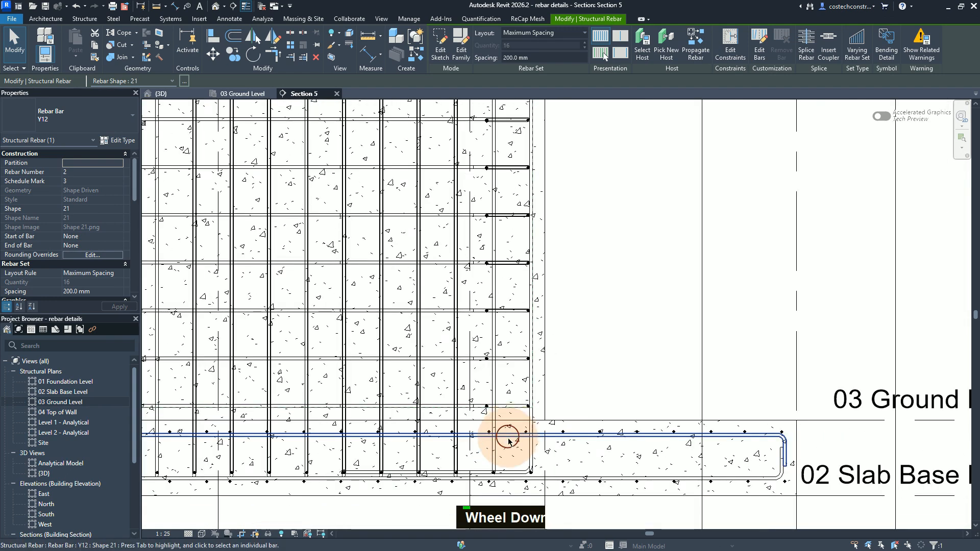
{"action": "scroll", "coordinate": [506, 437], "scroll_direction": "down", "scroll_amount": 3}
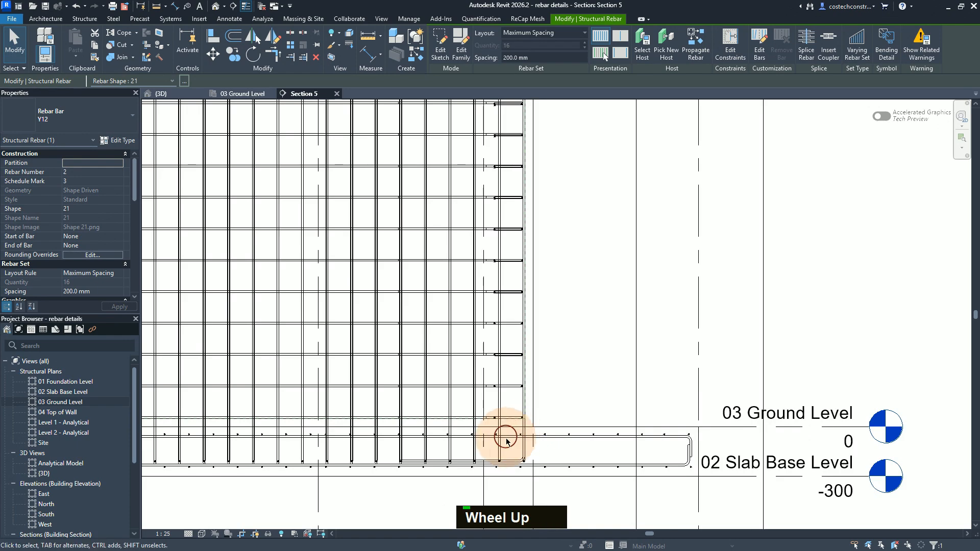
{"action": "scroll", "coordinate": [508, 442], "scroll_direction": "down", "scroll_amount": 3}
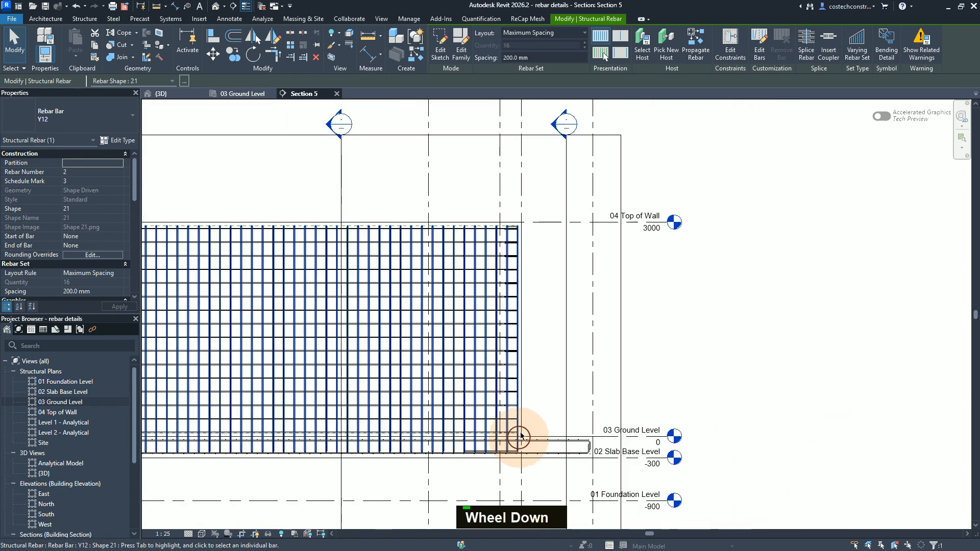
Raise the top extent of the U-bar set at the wall's right end to line up with the long horizontal bars
{"action": "scroll", "coordinate": [501, 243], "scroll_direction": "up", "scroll_amount": 5}
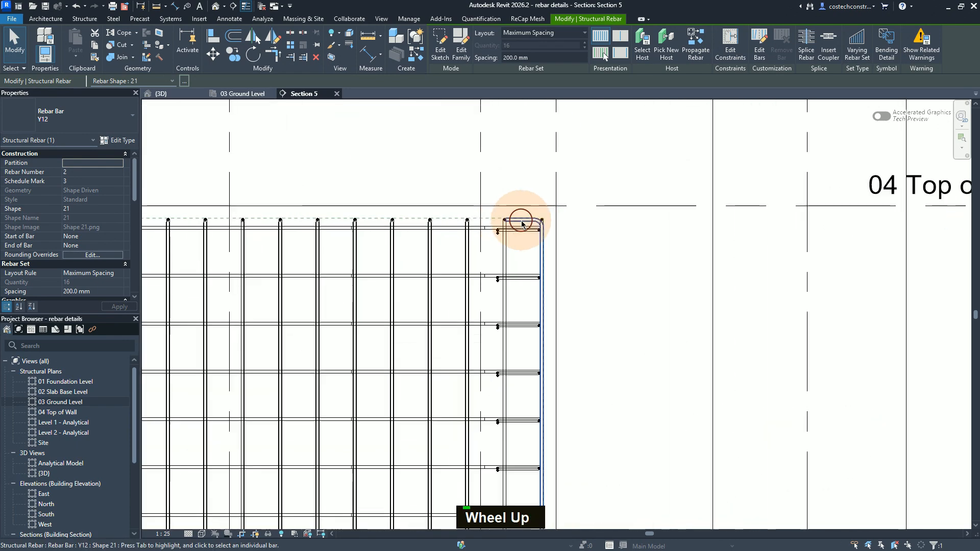
{"action": "scroll", "coordinate": [522, 224], "scroll_direction": "up", "scroll_amount": 3}
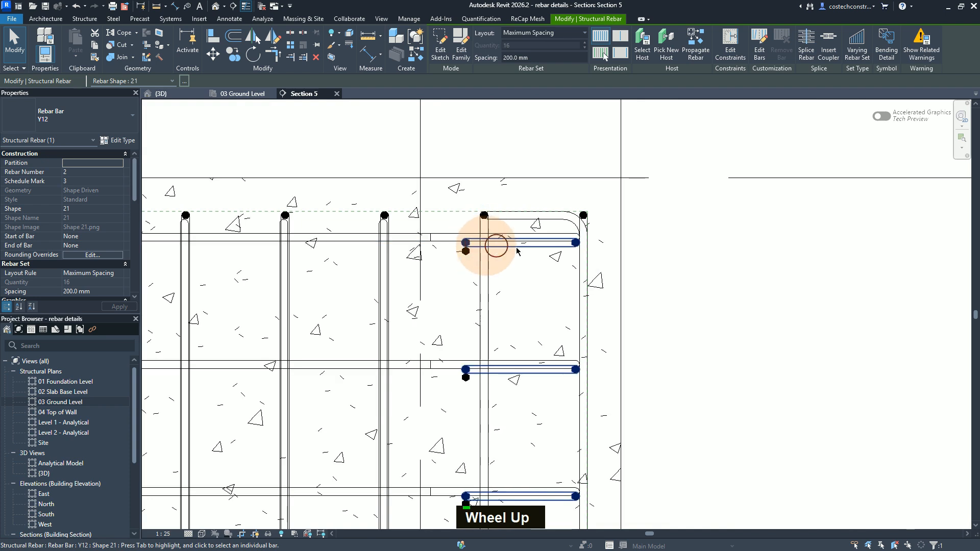
{"action": "key", "text": "Escape"}
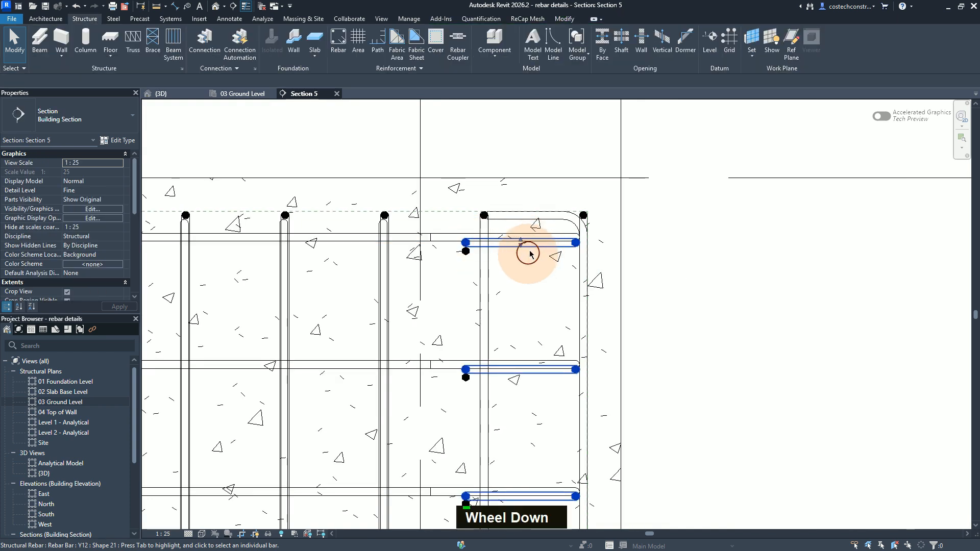
{"action": "left_click", "coordinate": [525, 245]}
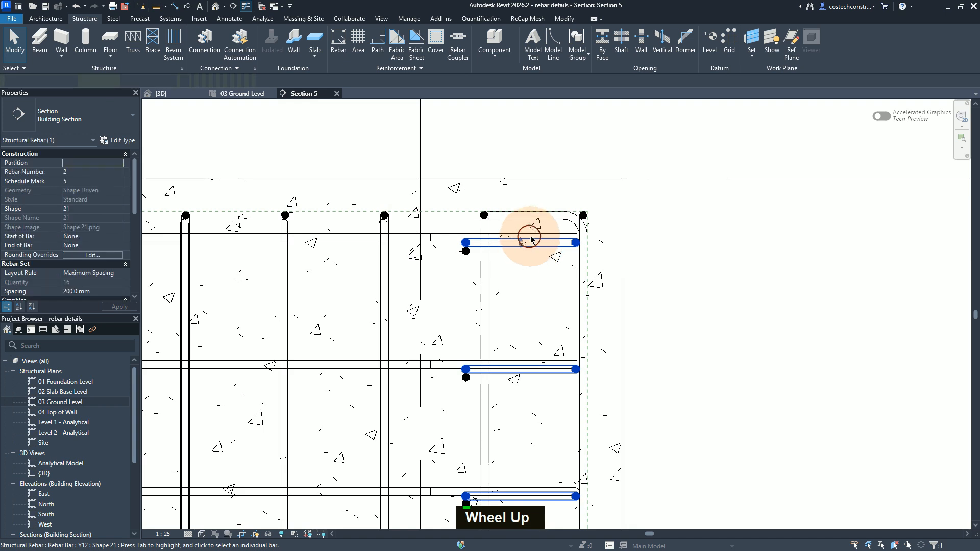
{"action": "scroll", "coordinate": [538, 233], "scroll_direction": "up", "scroll_amount": 4}
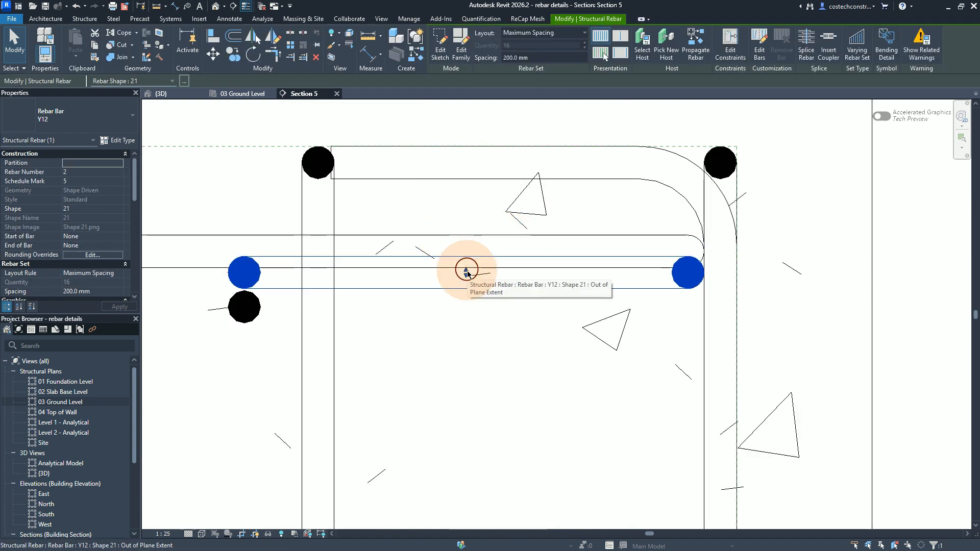
{"action": "left_click_drag", "start_coordinate": [469, 254], "coordinate": [469, 253]}
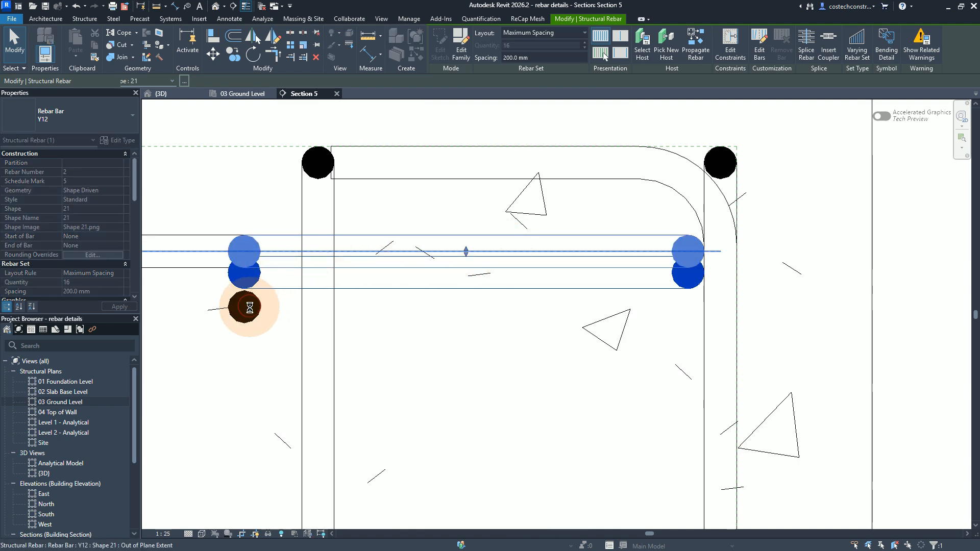
Raise the second corner bar set at the wall's right end to the level of the aligned horizontal bars
{"action": "key", "text": "Escape"}
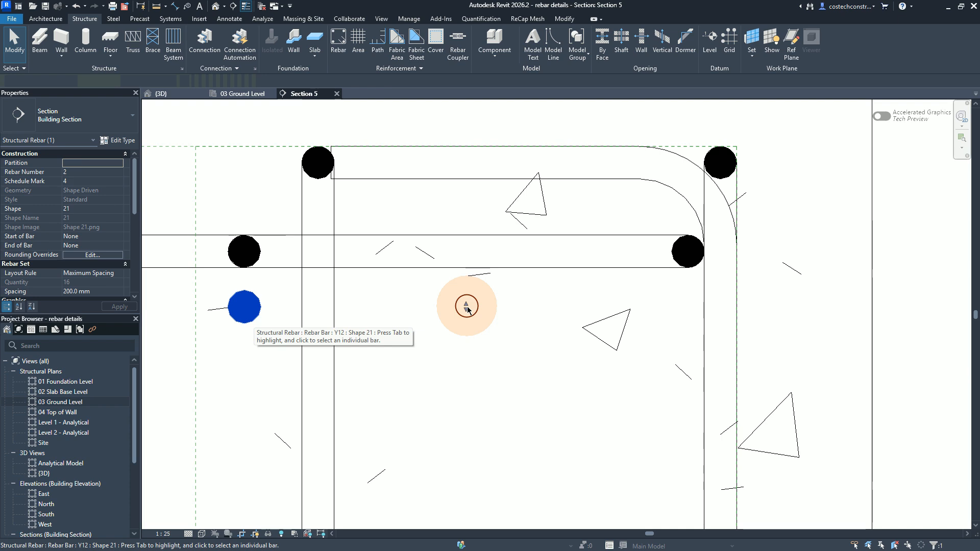
{"action": "left_click", "coordinate": [460, 253]}
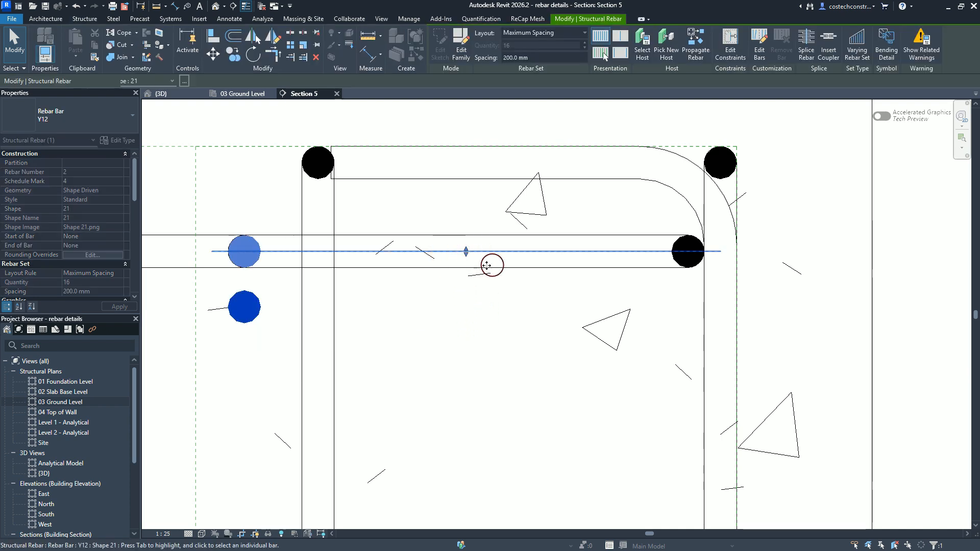
{"action": "scroll", "coordinate": [397, 315], "scroll_direction": "down", "scroll_amount": 1}
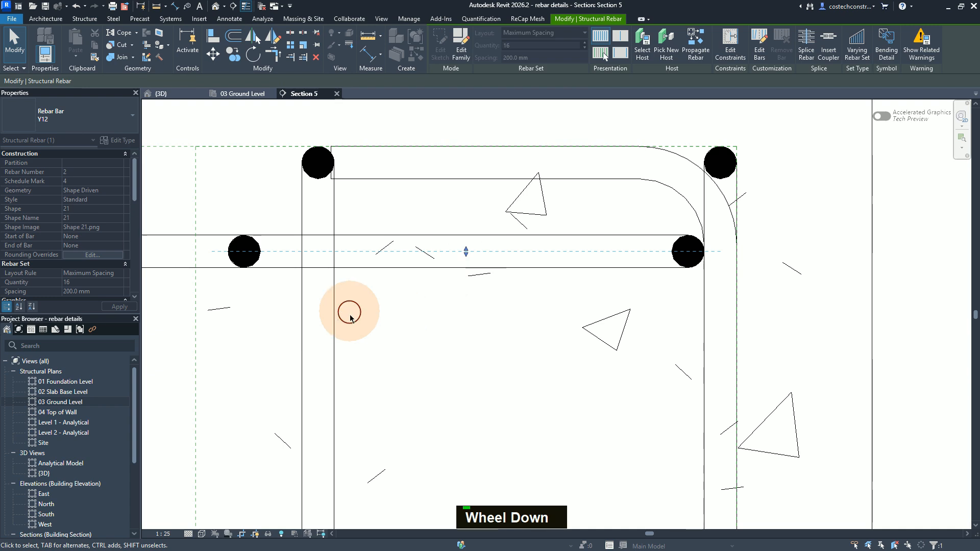
{"action": "scroll", "coordinate": [352, 314], "scroll_direction": "up", "scroll_amount": 2}
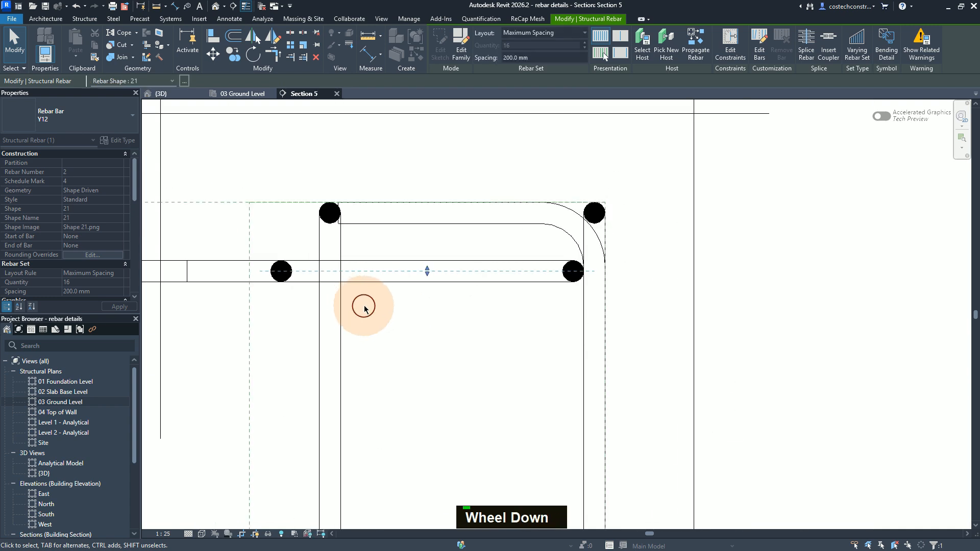
{"action": "scroll", "coordinate": [364, 309], "scroll_direction": "down", "scroll_amount": 5}
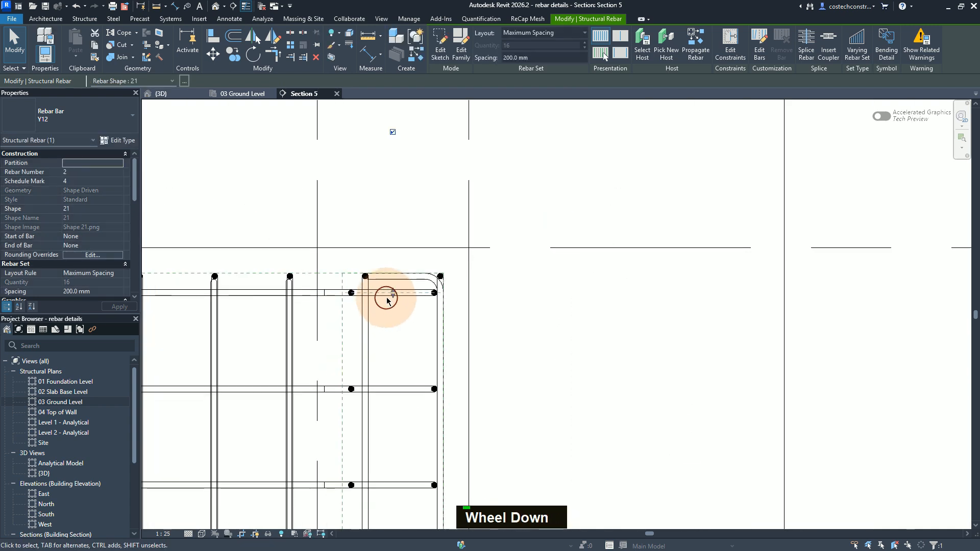
{"action": "scroll", "coordinate": [386, 298], "scroll_direction": "down", "scroll_amount": 3}
{"action": "key", "text": "Escape"}
Set the elevation of the 04 Top of Wall level to 3070
{"action": "scroll", "coordinate": [352, 311], "scroll_direction": "down", "scroll_amount": 3}
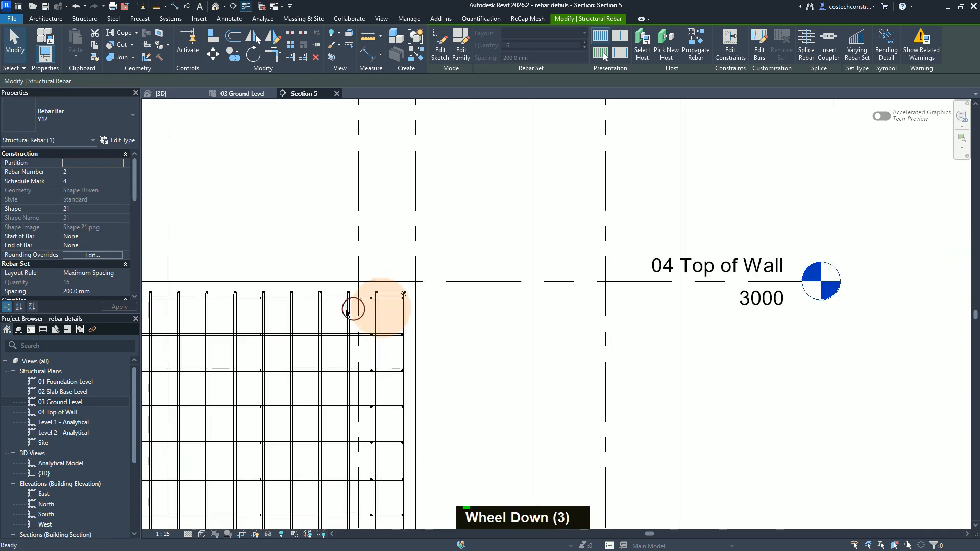
{"action": "scroll", "coordinate": [353, 309], "scroll_direction": "down", "scroll_amount": 2}
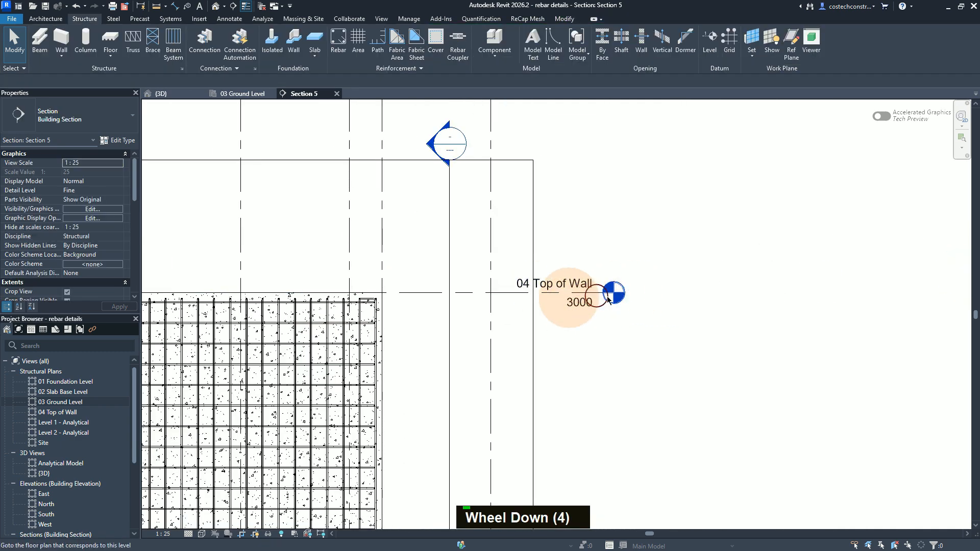
{"action": "double_click", "coordinate": [587, 307]}
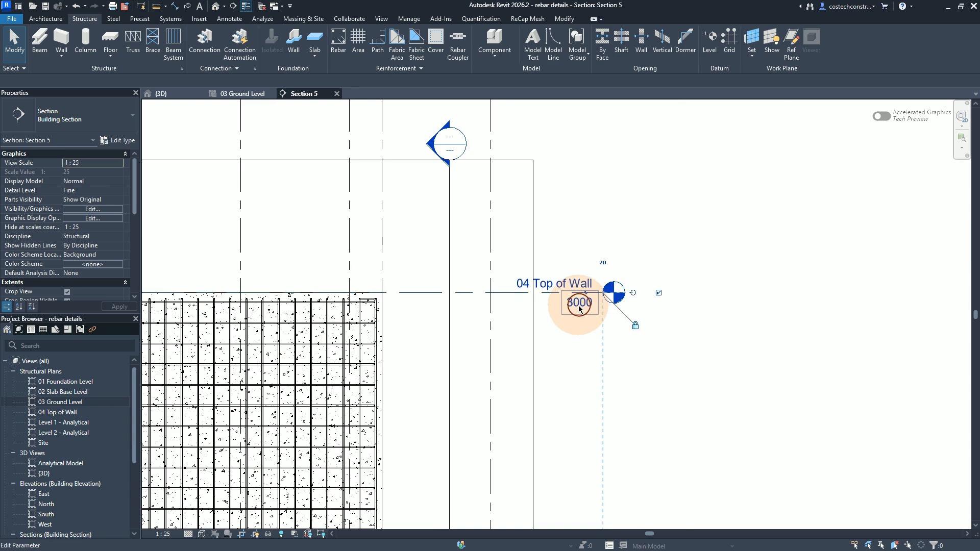
{"action": "left_click", "coordinate": [579, 306]}
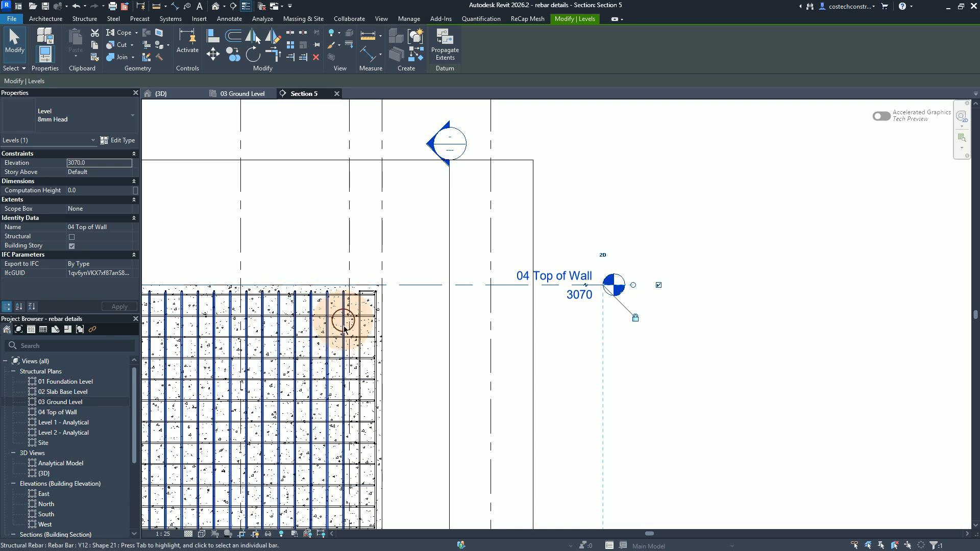
Examine in the 3D view how the corner U-bars meet the horizontal bars at the wall's end
{"action": "scroll", "coordinate": [284, 338], "scroll_direction": "up", "scroll_amount": 2}
{"action": "scroll", "coordinate": [317, 347], "scroll_direction": "down", "scroll_amount": 1}
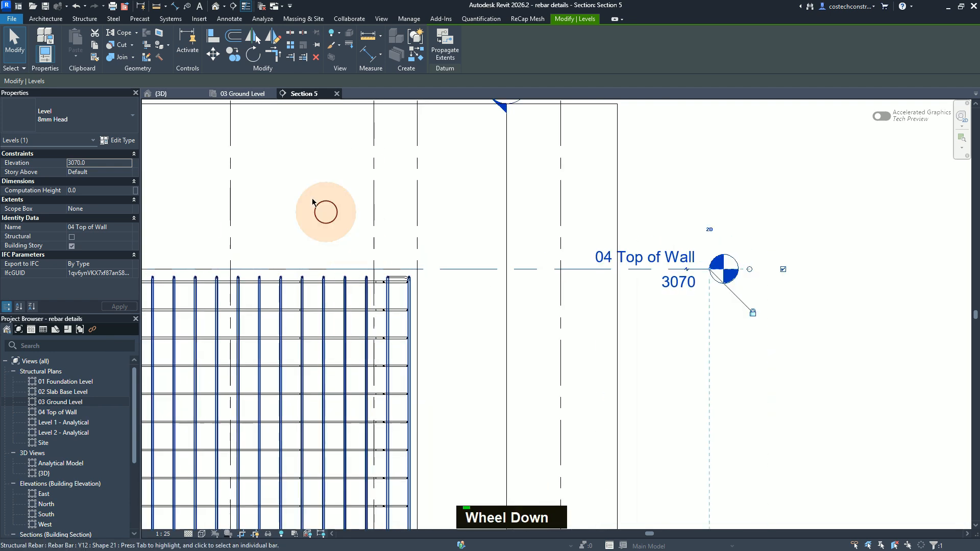
{"action": "left_click", "coordinate": [174, 96]}
{"action": "scroll", "coordinate": [466, 241], "scroll_direction": "down", "scroll_amount": 1}
{"action": "middle_click", "coordinate": [467, 248]}
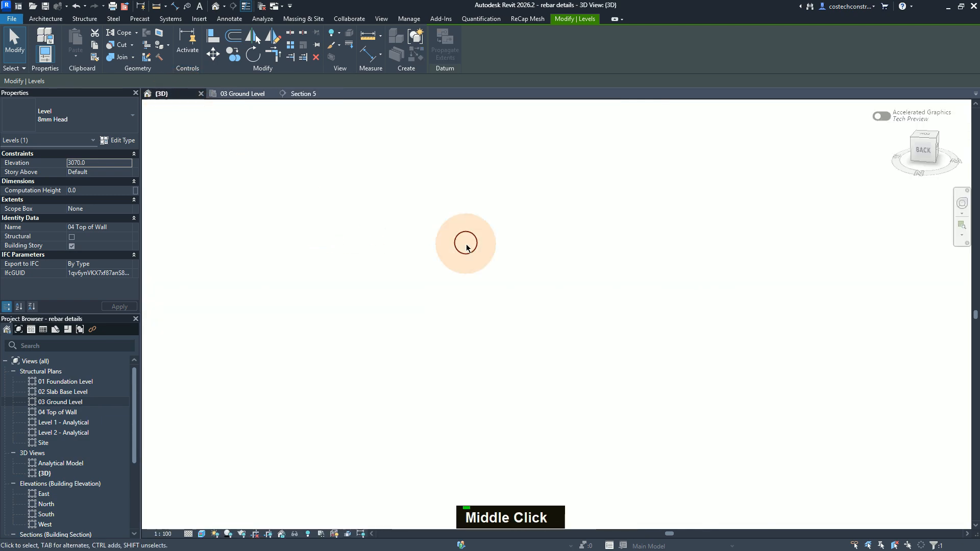
{"action": "scroll", "coordinate": [486, 291], "scroll_direction": "up", "scroll_amount": 3}
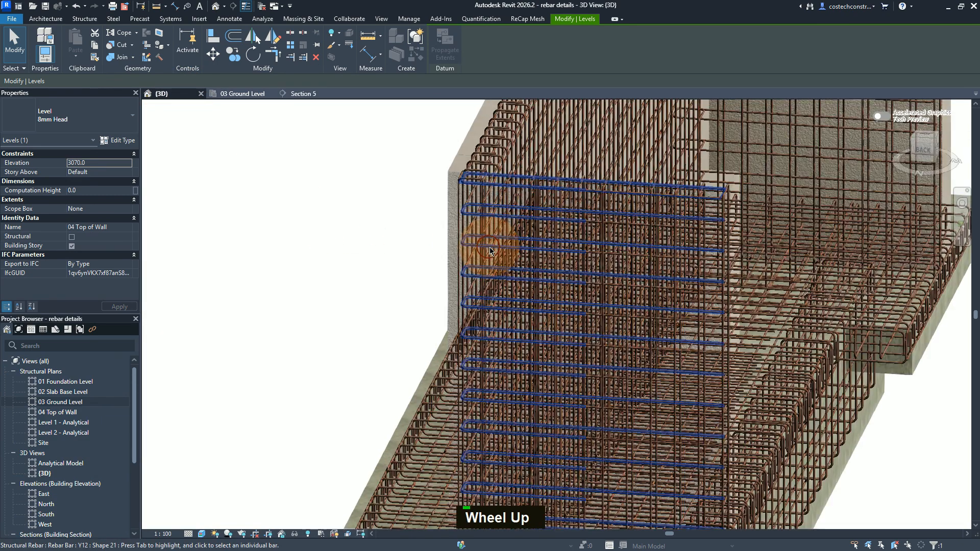
{"action": "scroll", "coordinate": [477, 237], "scroll_direction": "down", "scroll_amount": 1}
{"action": "scroll", "coordinate": [467, 210], "scroll_direction": "up", "scroll_amount": 4}
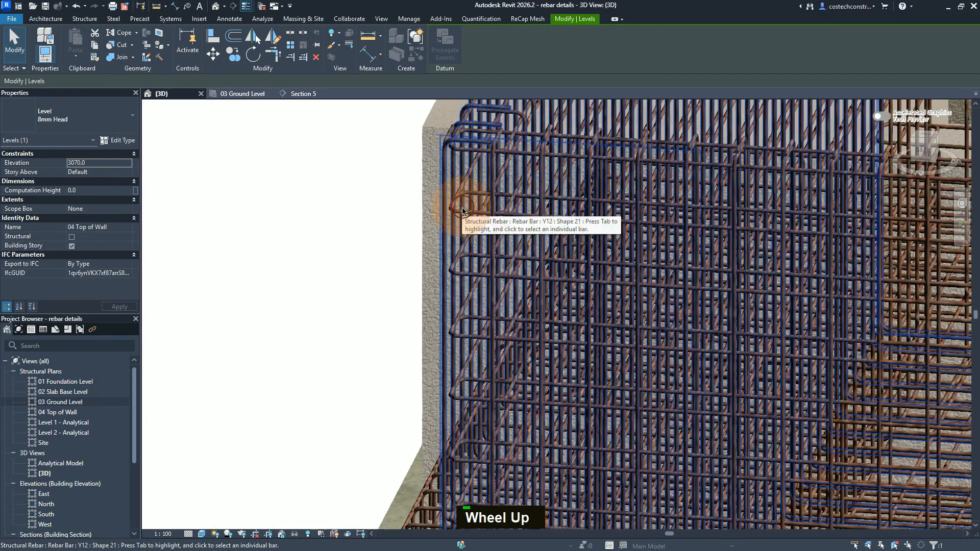
{"action": "scroll", "coordinate": [462, 209], "scroll_direction": "up", "scroll_amount": 1}
{"action": "scroll", "coordinate": [429, 197], "scroll_direction": "up", "scroll_amount": 1}
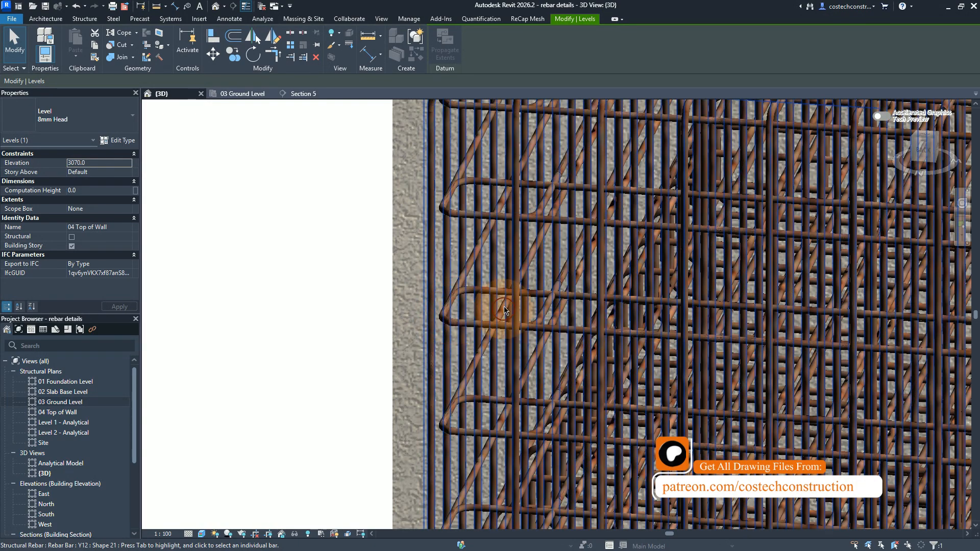
{"action": "middle_click_drag", "start_coordinate": [504, 310], "coordinate": [468, 294], "text": "shift"}
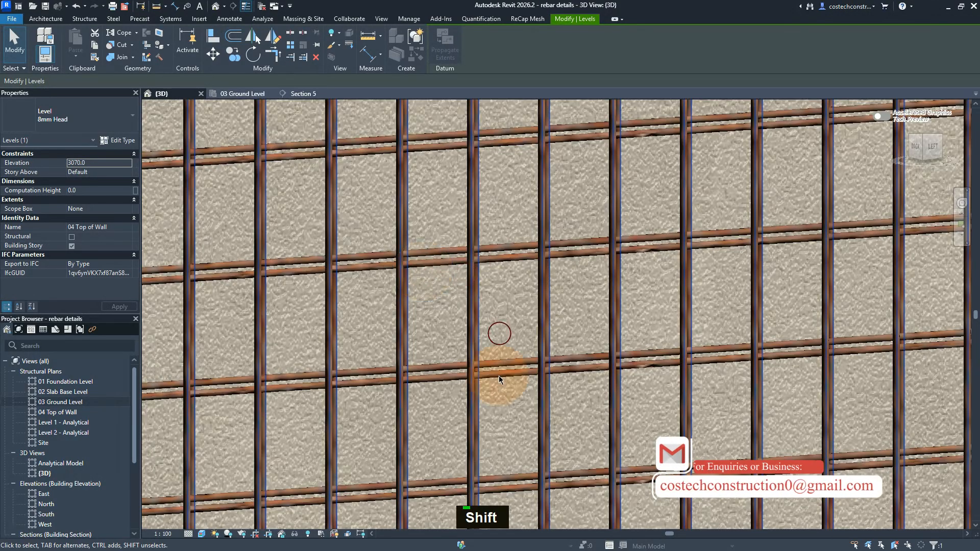
Examine the horizontal bars along the inner wall face and the corner reinforcement near the wall's top in 3D
{"action": "scroll", "coordinate": [499, 374], "scroll_direction": "down", "scroll_amount": 5}
{"action": "scroll", "coordinate": [526, 376], "scroll_direction": "down", "scroll_amount": 4}
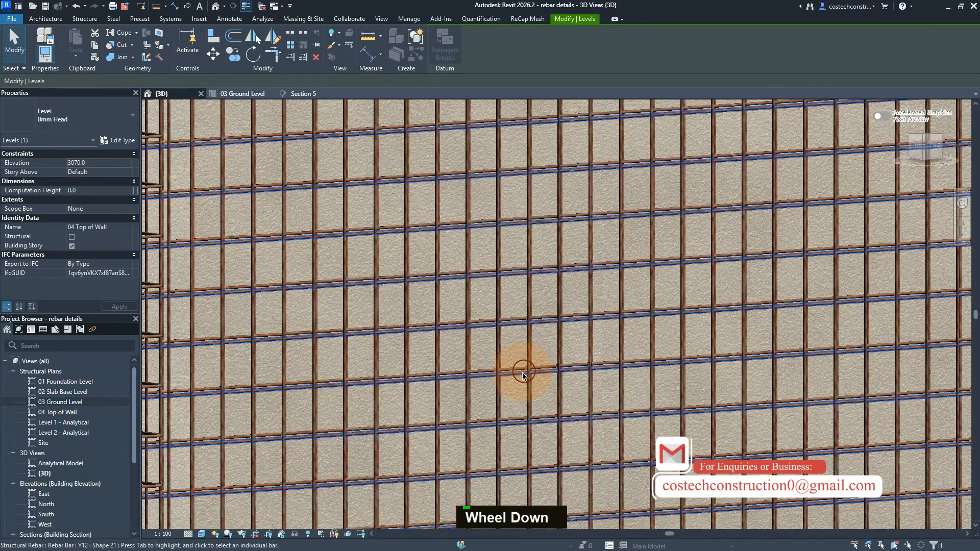
{"action": "scroll", "coordinate": [339, 292], "scroll_direction": "up", "scroll_amount": 10}
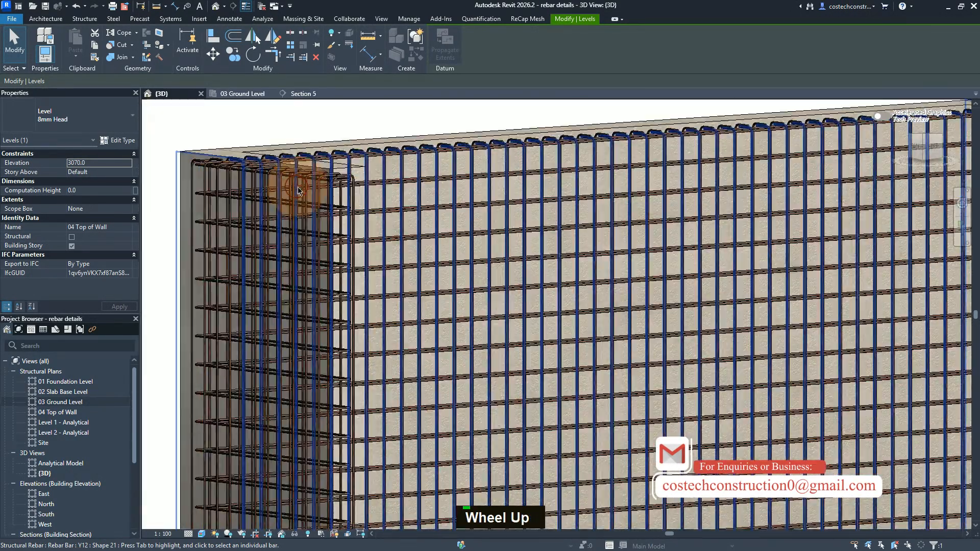
{"action": "scroll", "coordinate": [335, 205], "scroll_direction": "up", "scroll_amount": 4}
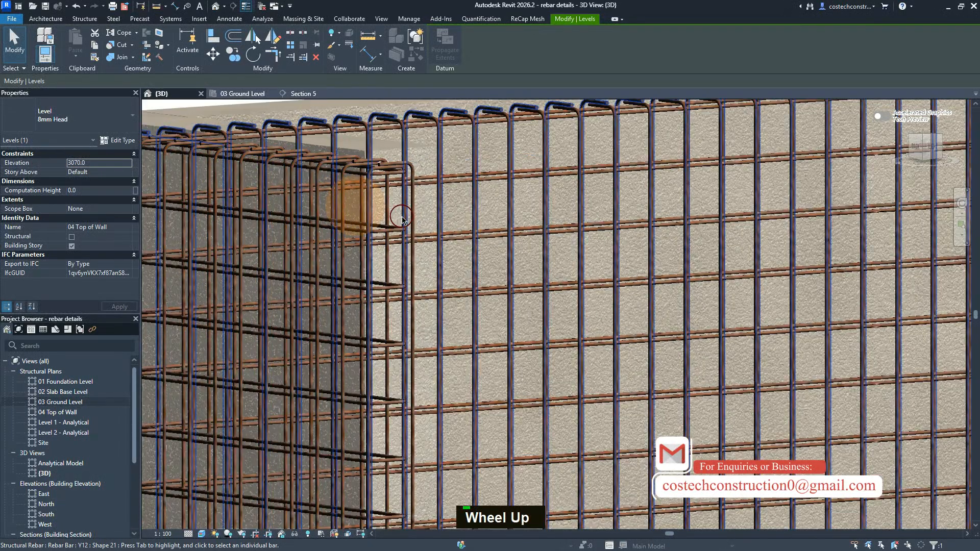
{"action": "scroll", "coordinate": [393, 223], "scroll_direction": "up", "scroll_amount": 3}
{"action": "scroll", "coordinate": [439, 225], "scroll_direction": "down", "scroll_amount": 4}
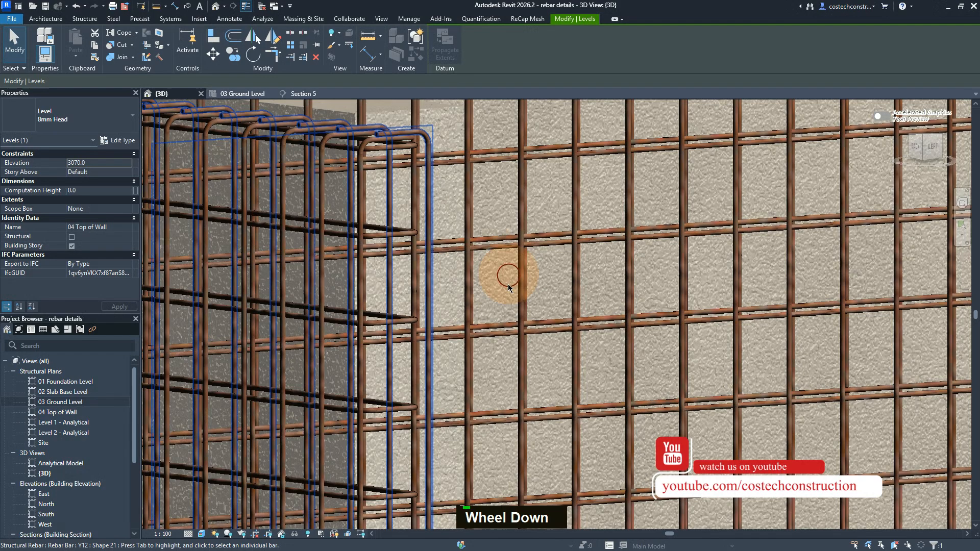
{"action": "scroll", "coordinate": [434, 415], "scroll_direction": "down", "scroll_amount": 3}
{"action": "scroll", "coordinate": [167, 281], "scroll_direction": "up", "scroll_amount": 5}
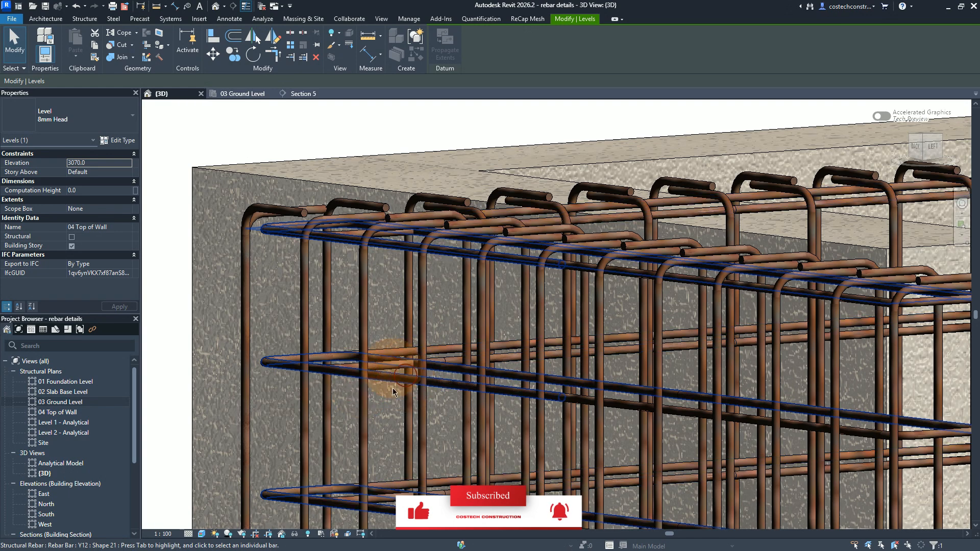
Return to the Section 5 view, select the long horizontal rebar set and review its dimensions and identity data
{"action": "left_click", "coordinate": [315, 95]}
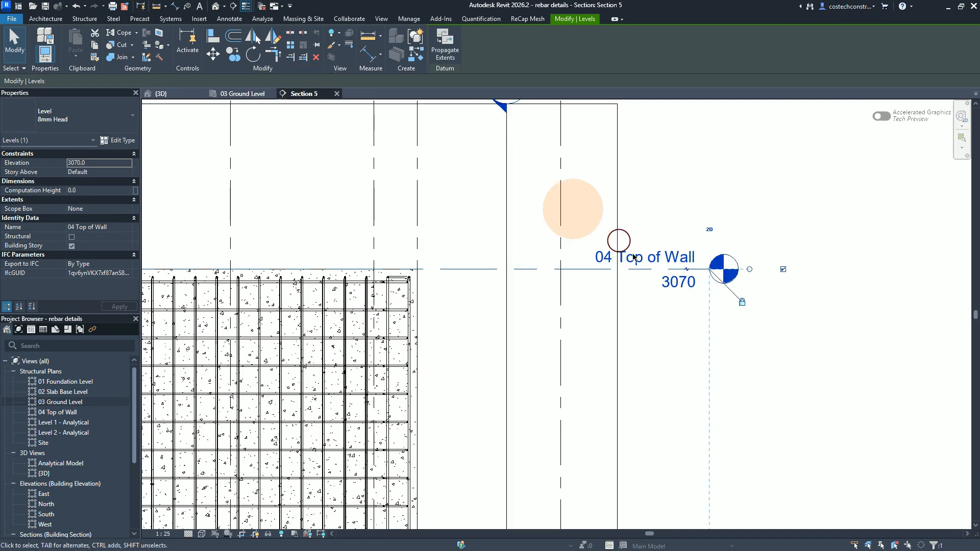
{"action": "scroll", "coordinate": [671, 279], "scroll_direction": "down", "scroll_amount": 1}
{"action": "scroll", "coordinate": [670, 279], "scroll_direction": "down", "scroll_amount": 2}
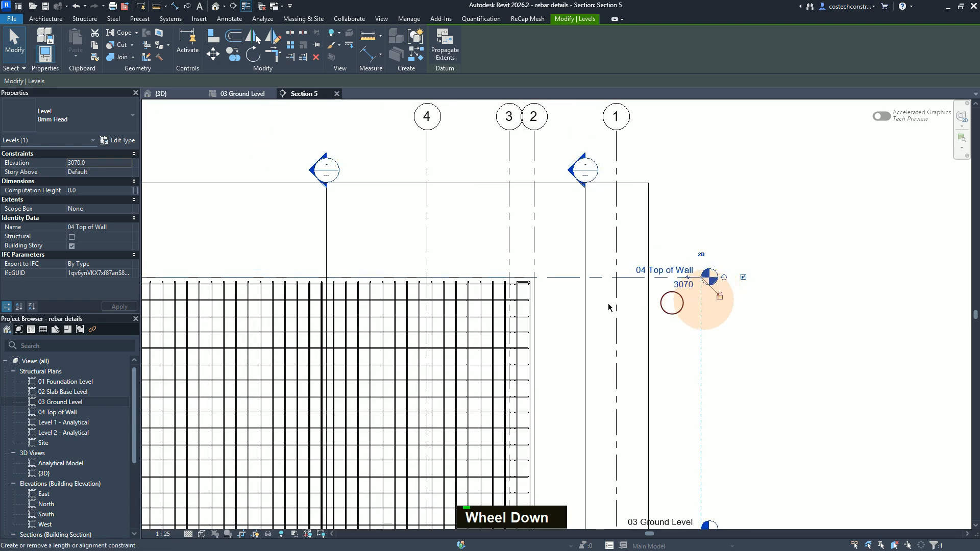
{"action": "scroll", "coordinate": [420, 292], "scroll_direction": "down", "scroll_amount": 1}
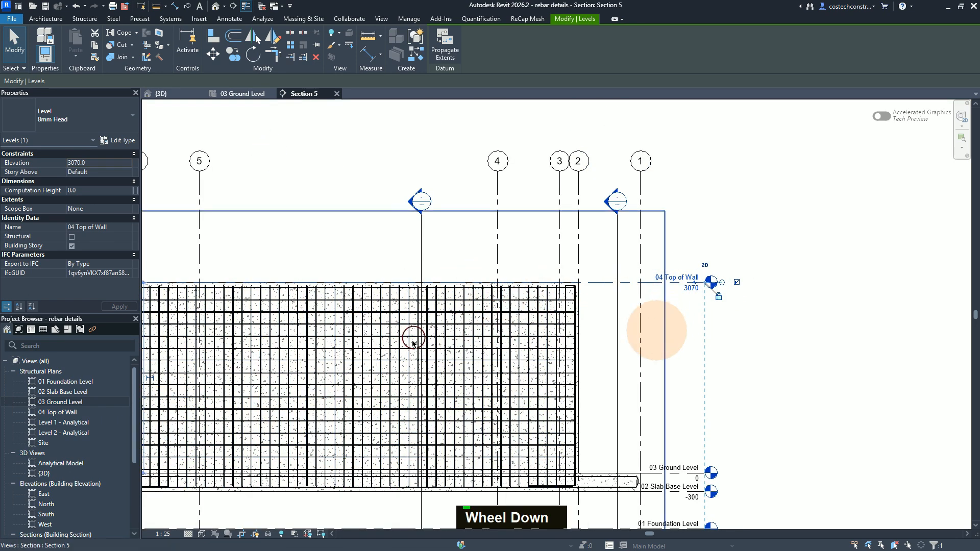
{"action": "scroll", "coordinate": [404, 341], "scroll_direction": "down", "scroll_amount": 2}
{"action": "scroll", "coordinate": [301, 328], "scroll_direction": "up", "scroll_amount": 4}
{"action": "scroll", "coordinate": [311, 328], "scroll_direction": "up", "scroll_amount": 5}
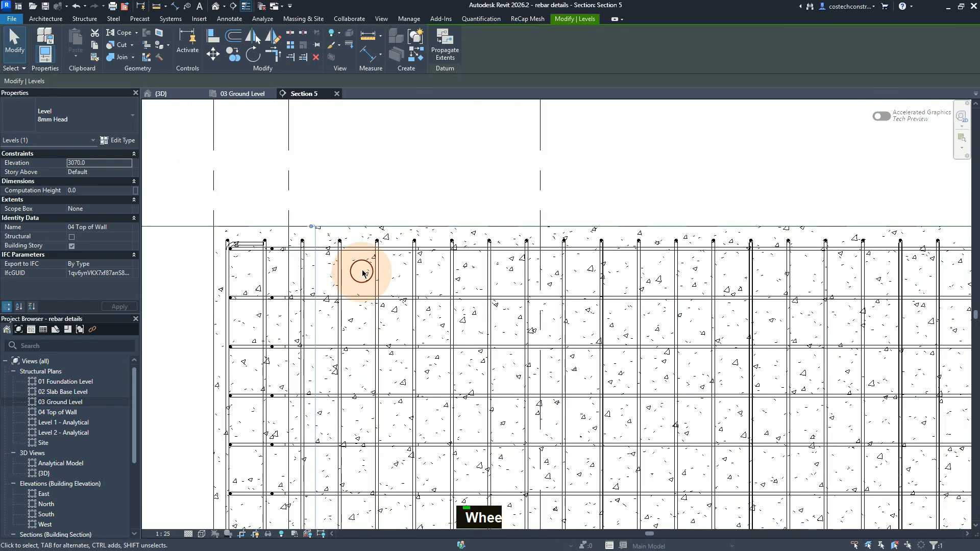
{"action": "key", "text": "Escape"}
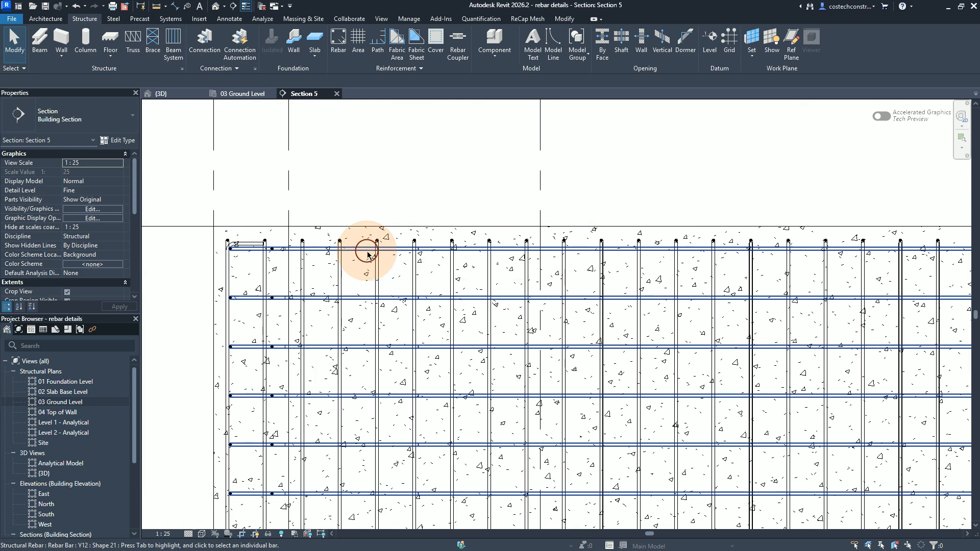
{"action": "left_click", "coordinate": [367, 251]}
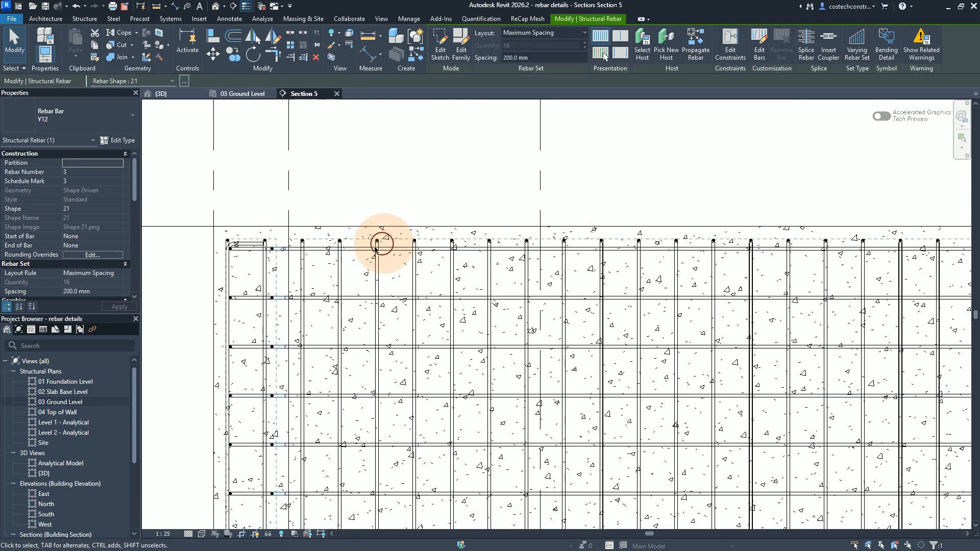
{"action": "scroll", "coordinate": [87, 228], "scroll_direction": "down", "scroll_amount": 10}
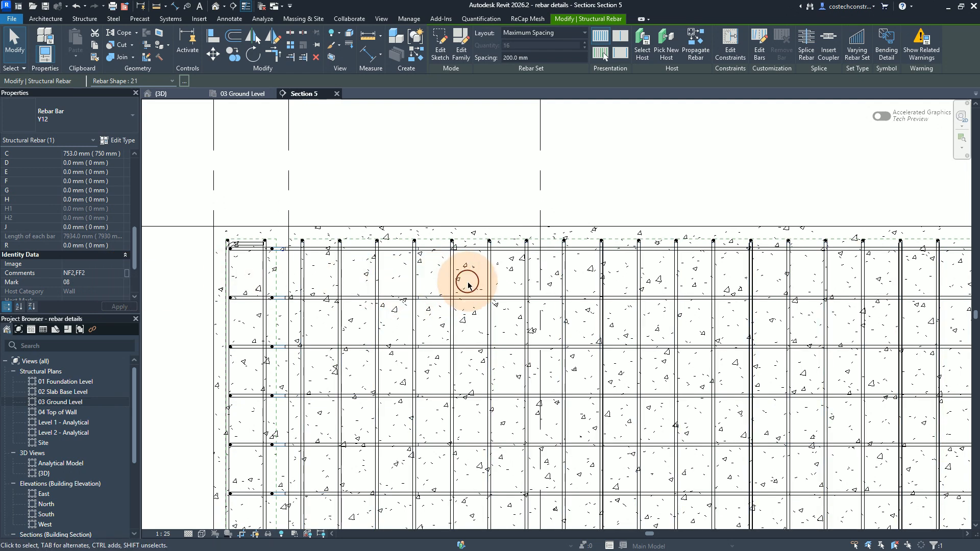
Open the long horizontal rebar set for individual bar editing and select every bar above the lowest one
{"action": "left_click", "coordinate": [762, 55]}
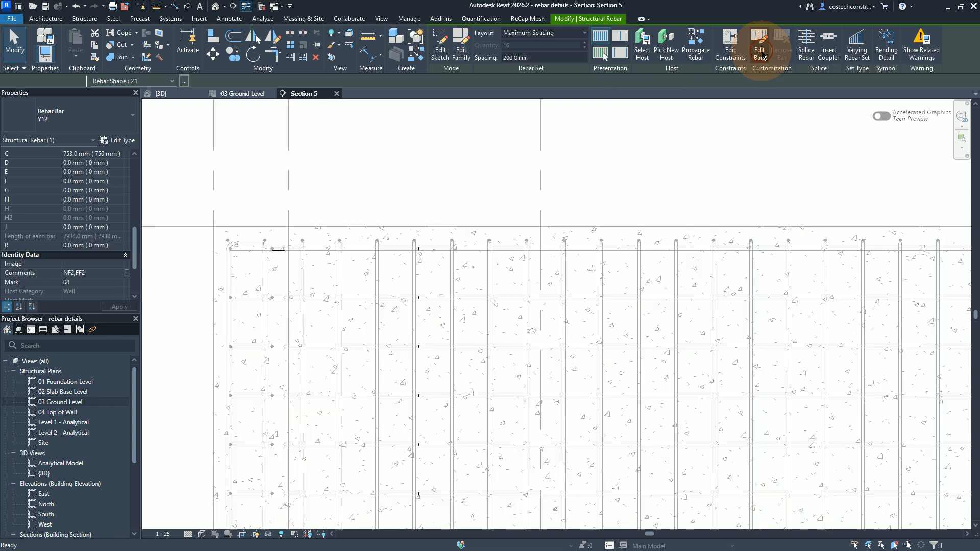
{"action": "scroll", "coordinate": [351, 178], "scroll_direction": "down", "scroll_amount": 1}
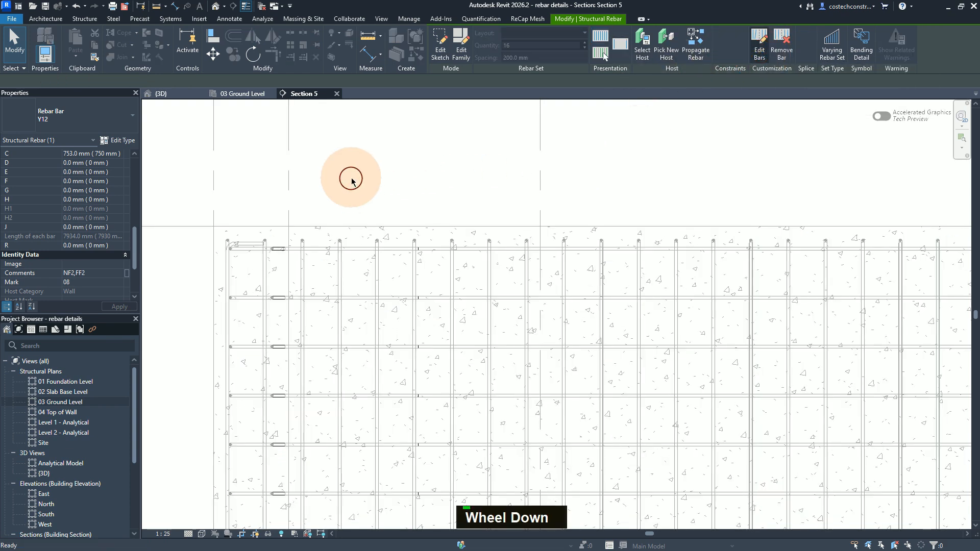
{"action": "scroll", "coordinate": [351, 178], "scroll_direction": "down", "scroll_amount": 2}
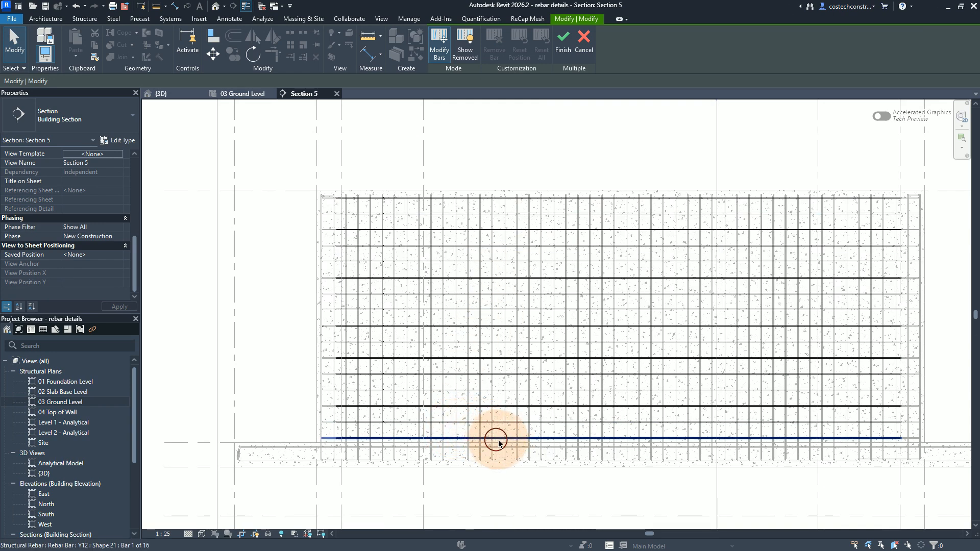
{"action": "left_click_drag", "start_coordinate": [527, 432], "coordinate": [464, 179]}
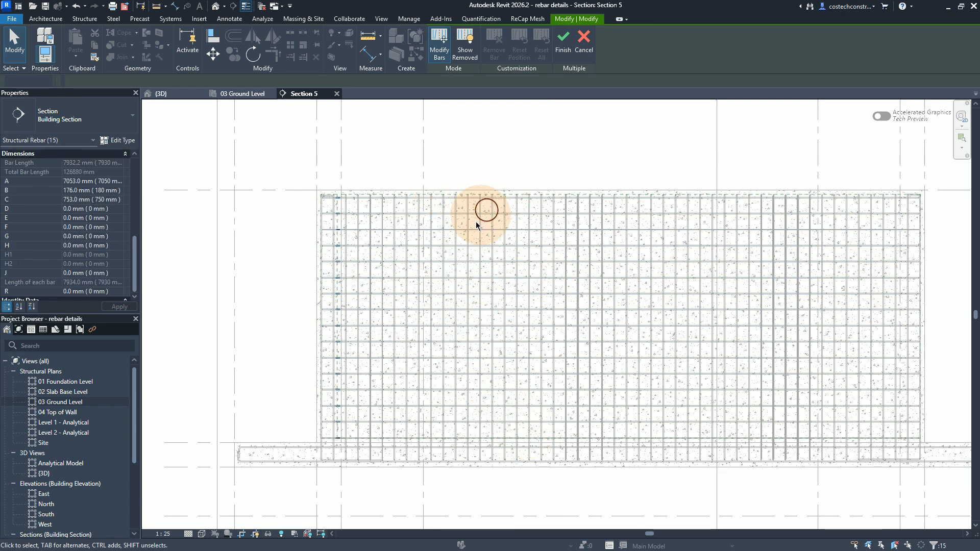
Move the fifteen selected upper bars of the long horizontal rebar set down by 12 mm
{"action": "scroll", "coordinate": [305, 175], "scroll_direction": "up", "scroll_amount": 3}
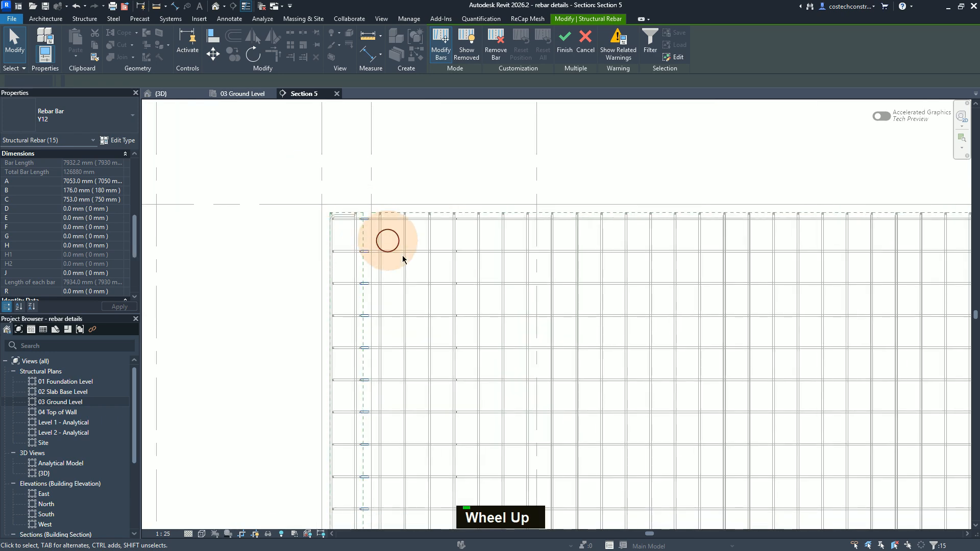
{"action": "scroll", "coordinate": [440, 179], "scroll_direction": "down", "scroll_amount": 2}
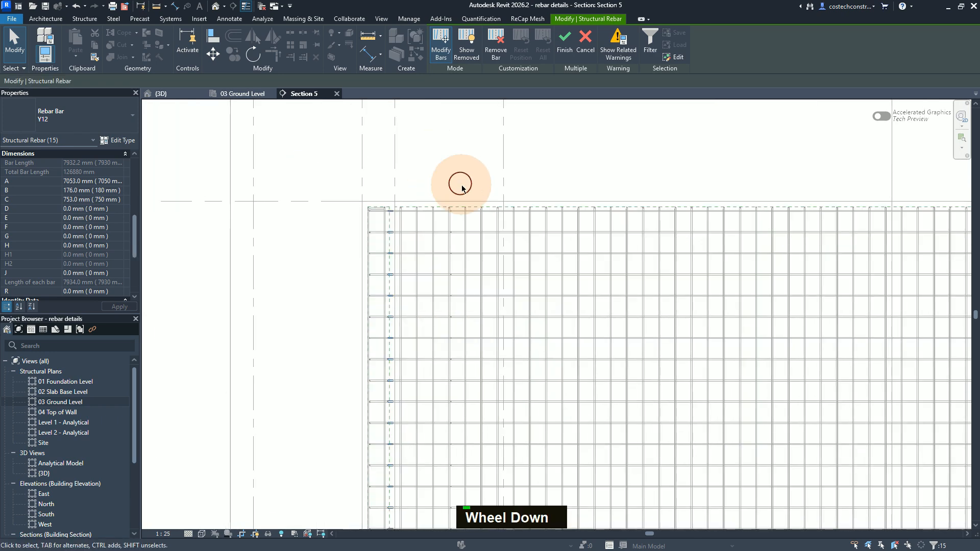
{"action": "scroll", "coordinate": [462, 188], "scroll_direction": "down", "scroll_amount": 1}
{"action": "scroll", "coordinate": [445, 496], "scroll_direction": "up", "scroll_amount": 2}
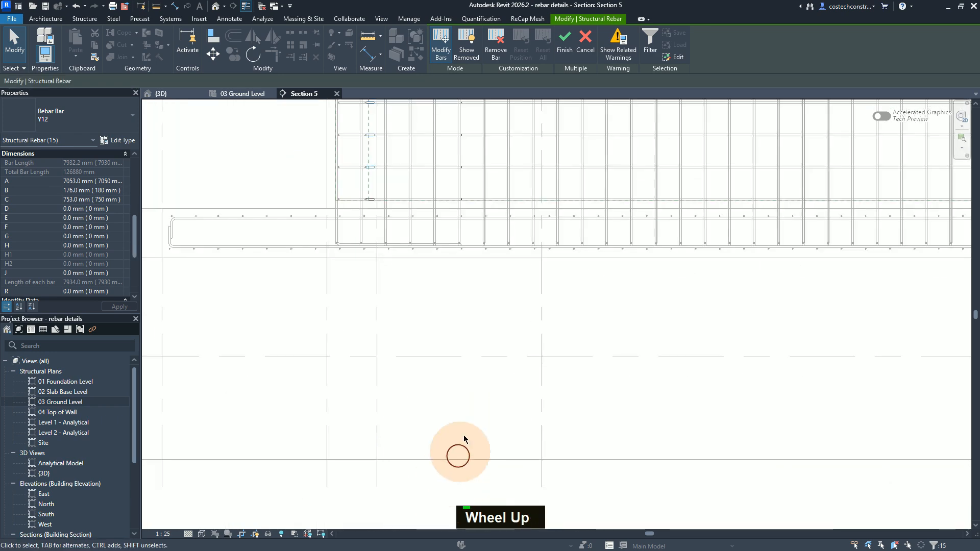
{"action": "scroll", "coordinate": [472, 209], "scroll_direction": "up", "scroll_amount": 3}
{"action": "scroll", "coordinate": [462, 405], "scroll_direction": "down", "scroll_amount": 1}
{"action": "scroll", "coordinate": [472, 117], "scroll_direction": "up", "scroll_amount": 3}
{"action": "scroll", "coordinate": [472, 115], "scroll_direction": "up", "scroll_amount": 1}
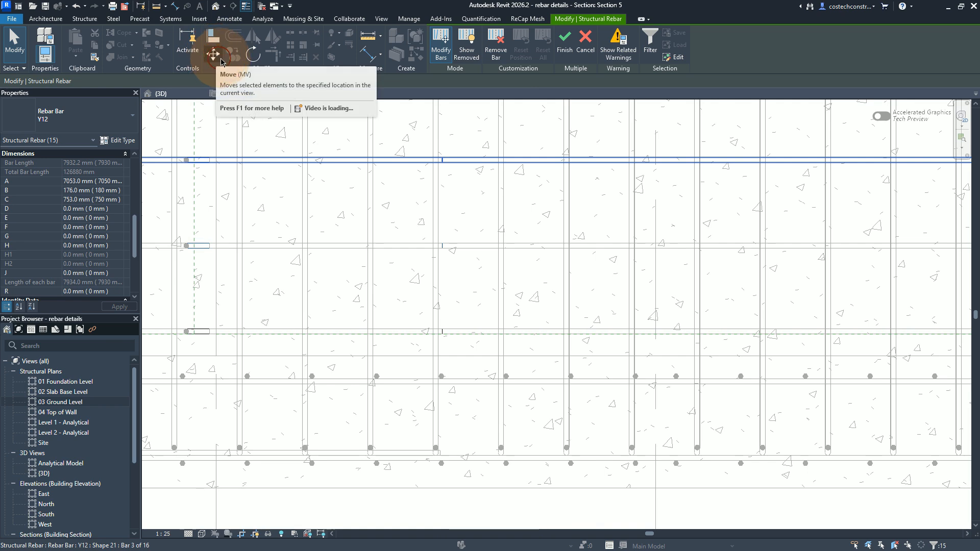
{"action": "left_click", "coordinate": [539, 253]}
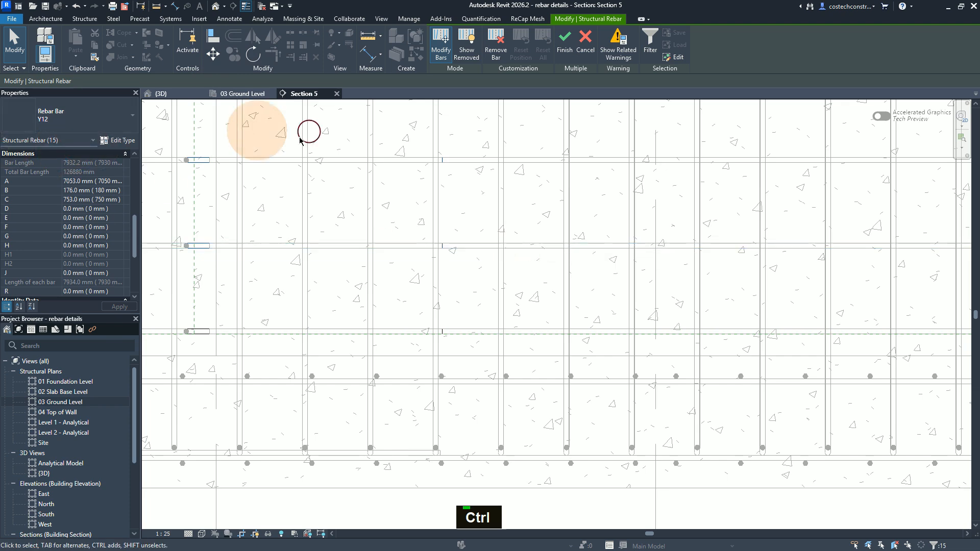
{"action": "left_click", "coordinate": [211, 56]}
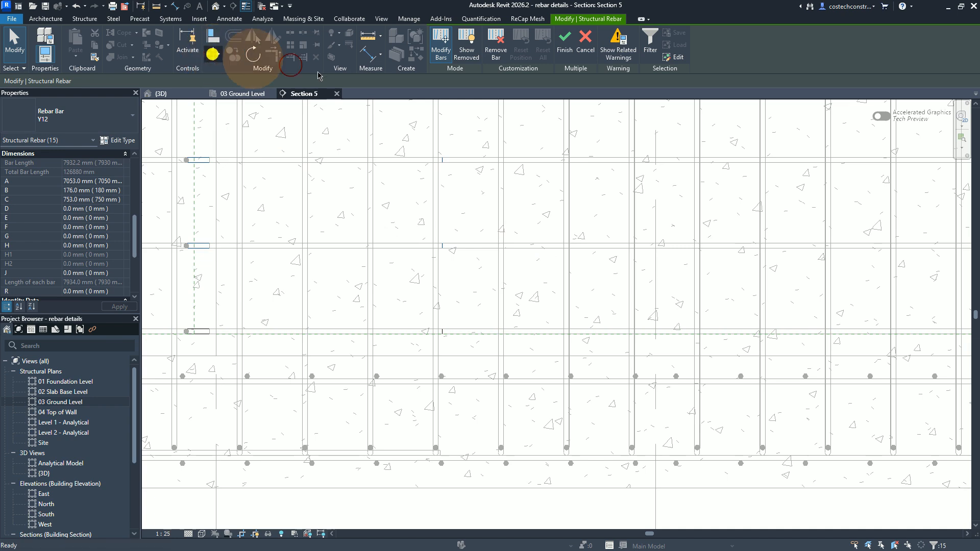
{"action": "left_click", "coordinate": [552, 125]}
{"action": "left_click", "coordinate": [534, 154]}
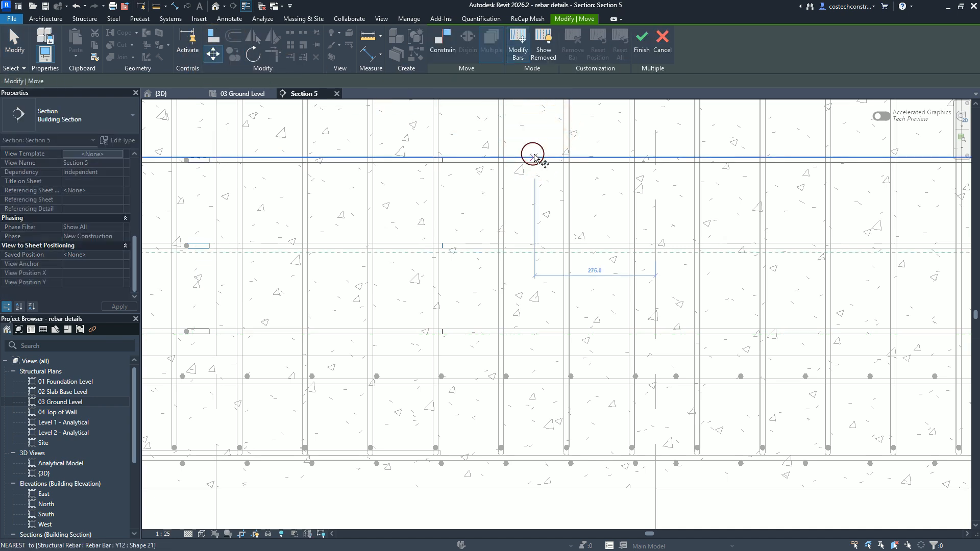
{"action": "left_click", "coordinate": [533, 156]}
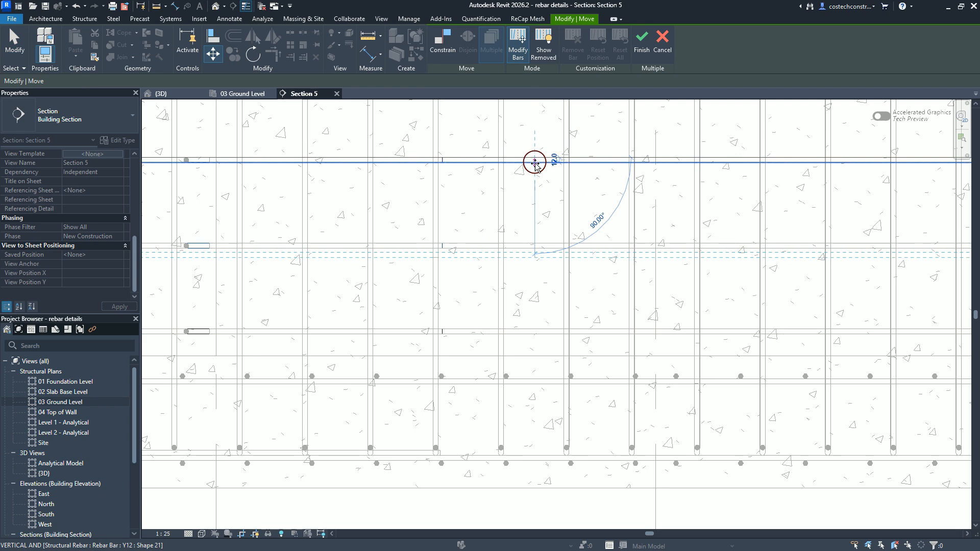
{"action": "left_click", "coordinate": [534, 163]}
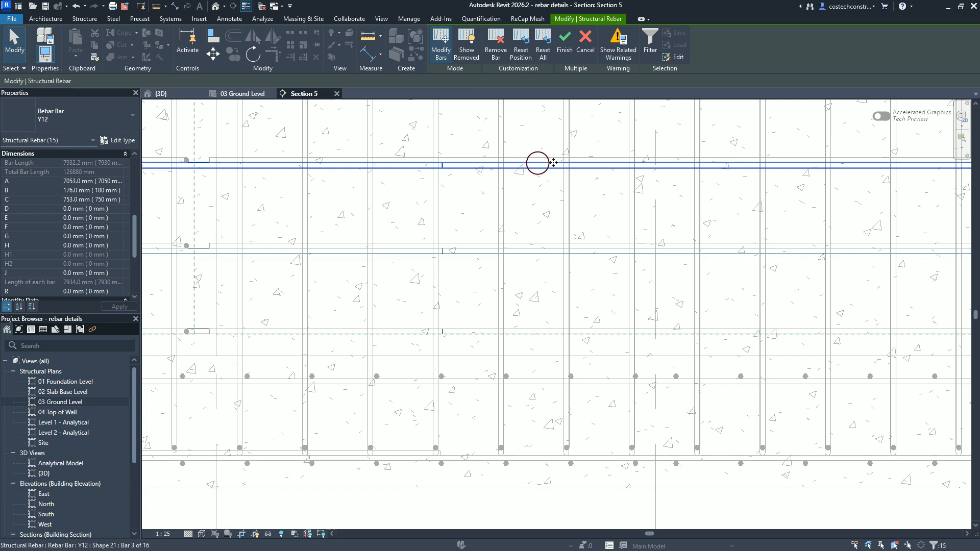
Move the lowest bar of the long horizontal set up by 12 mm and finish the individual bar editing
{"action": "left_click", "coordinate": [482, 162]}
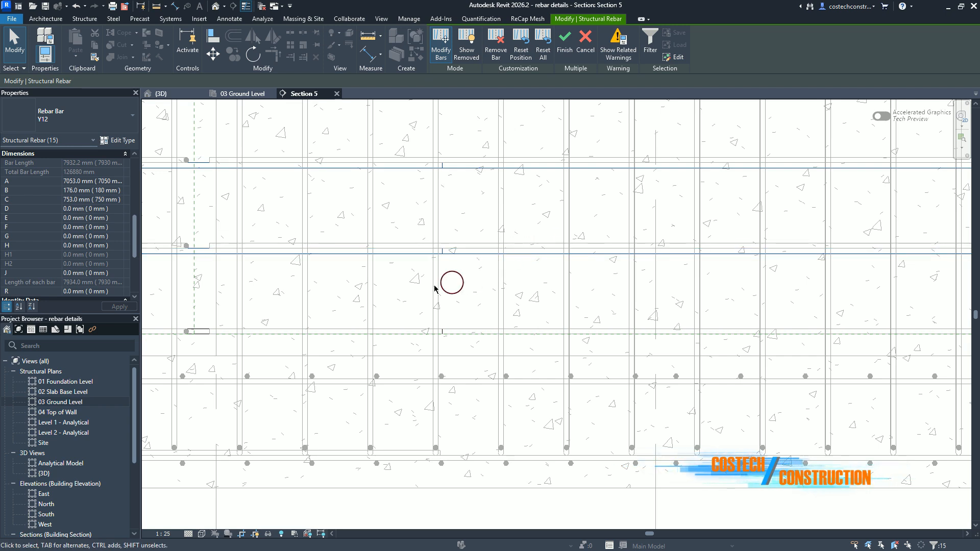
{"action": "left_click", "coordinate": [213, 54]}
{"action": "left_click", "coordinate": [417, 328]}
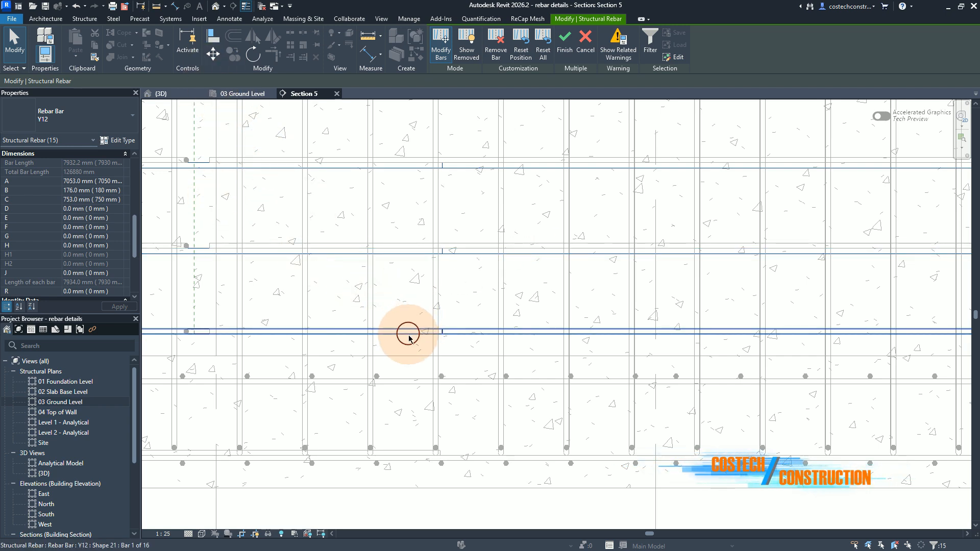
{"action": "left_click", "coordinate": [411, 333]}
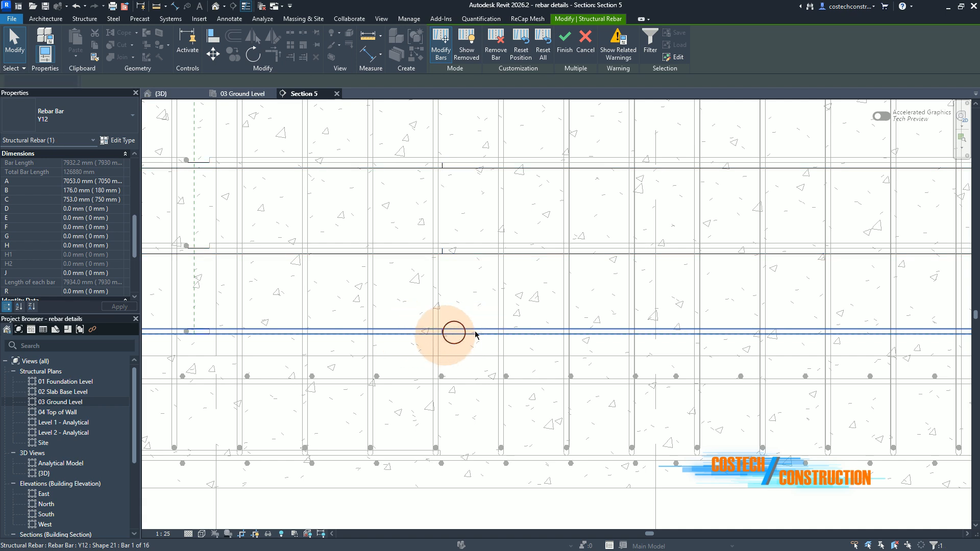
{"action": "left_click", "coordinate": [529, 351]}
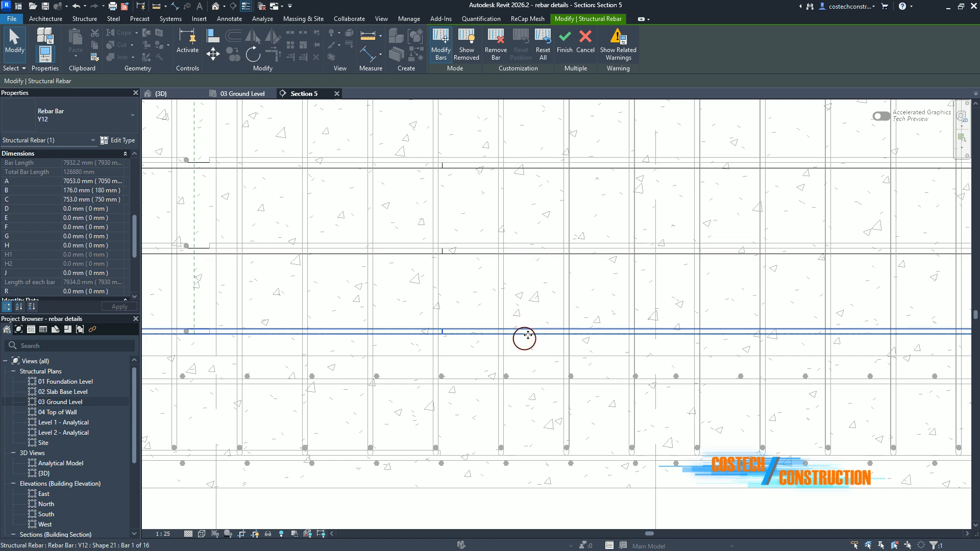
{"action": "left_click", "coordinate": [438, 334]}
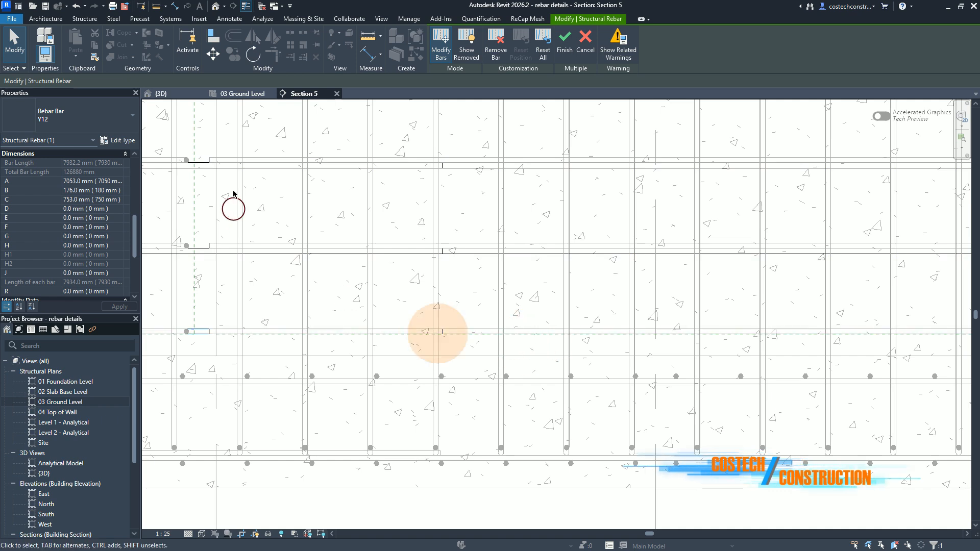
{"action": "left_click", "coordinate": [211, 56]}
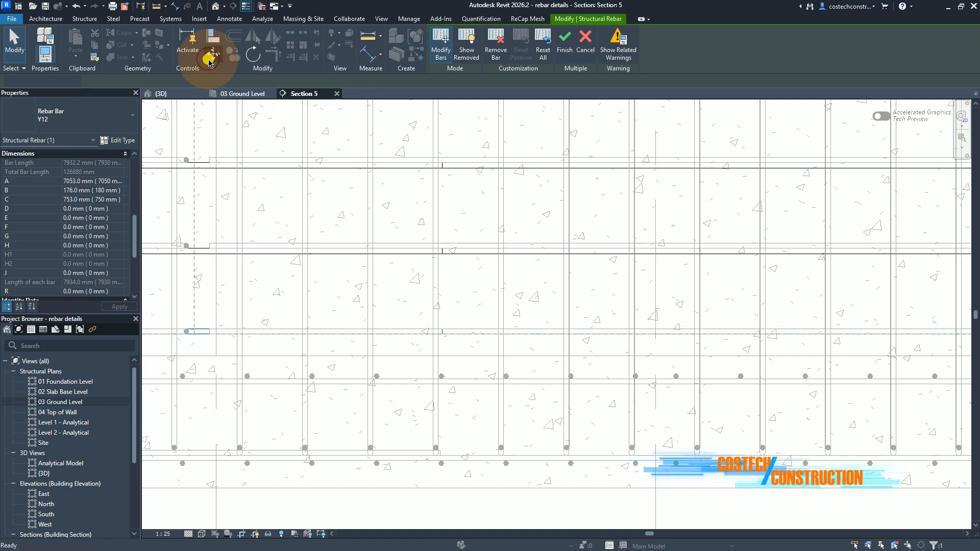
{"action": "left_click", "coordinate": [540, 339]}
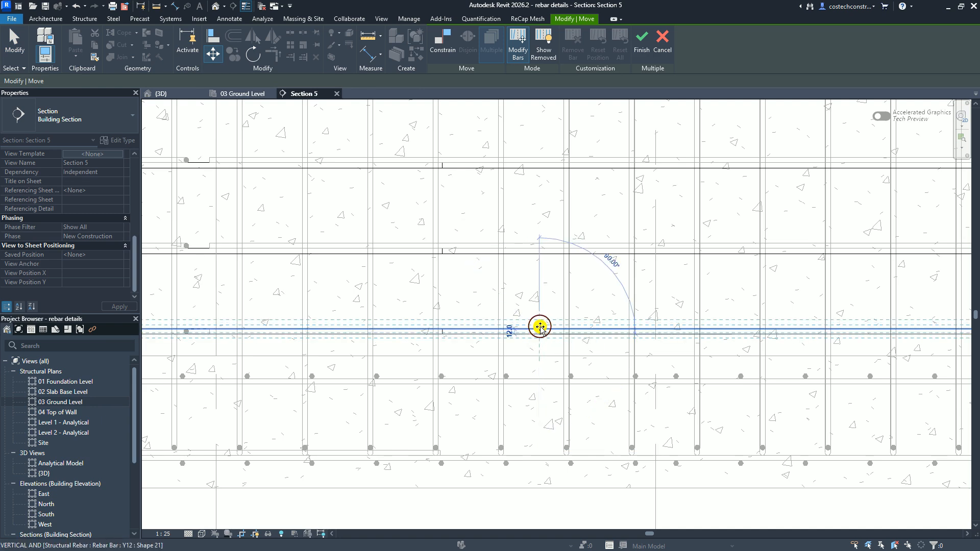
{"action": "left_click", "coordinate": [540, 326]}
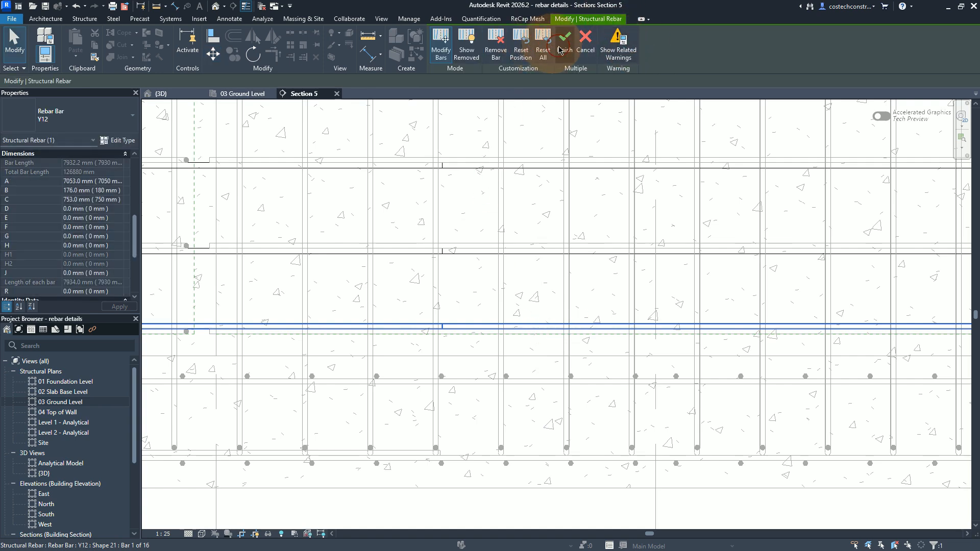
{"action": "left_click", "coordinate": [560, 49]}
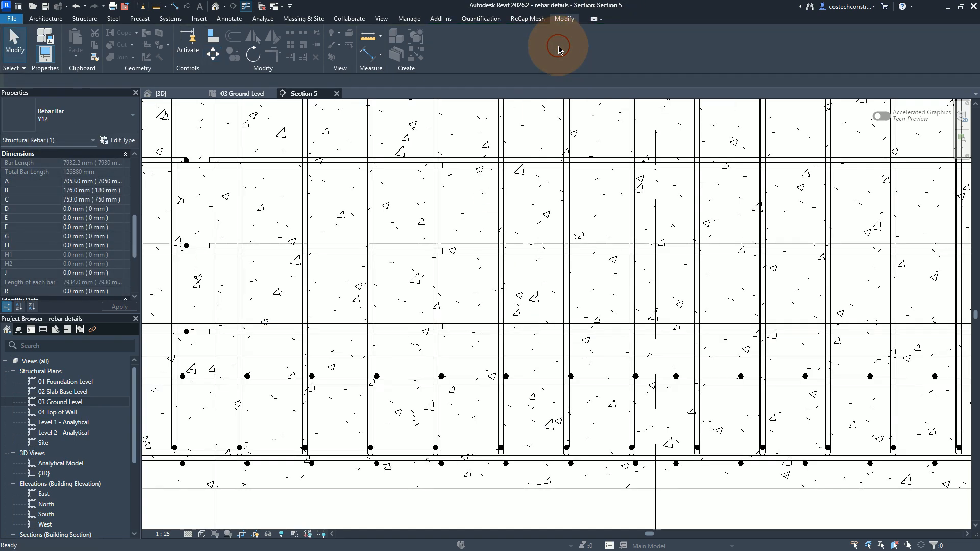
Check the repositioned horizontal bars in the section, and examine in 3D how they lap with the corner U-bars near the wall's top
{"action": "scroll", "coordinate": [452, 409], "scroll_direction": "down", "scroll_amount": 5}
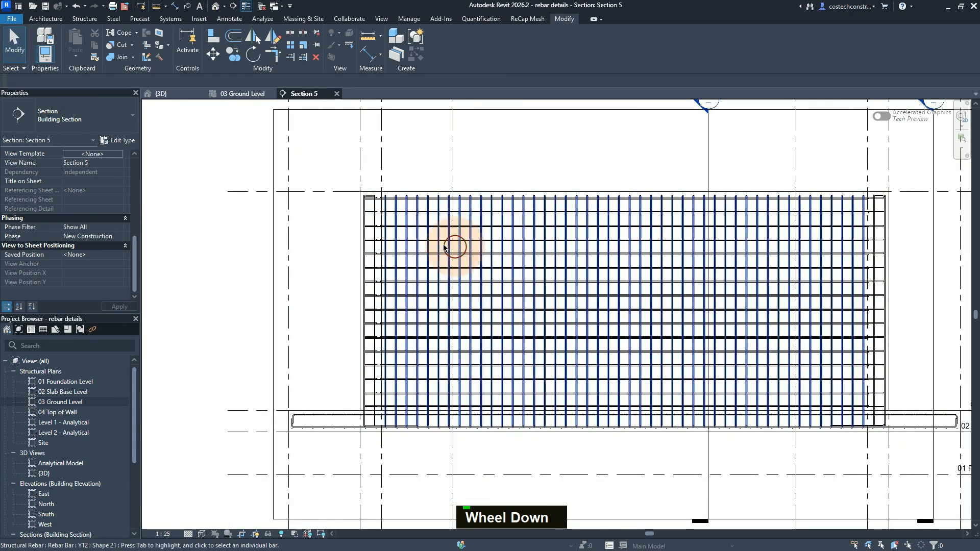
{"action": "scroll", "coordinate": [403, 200], "scroll_direction": "up", "scroll_amount": 1}
{"action": "scroll", "coordinate": [378, 198], "scroll_direction": "up", "scroll_amount": 3}
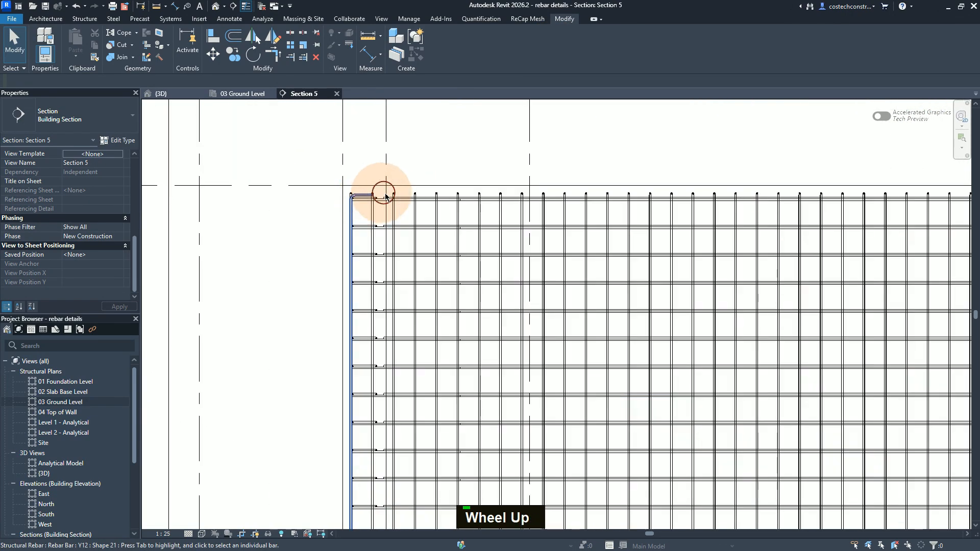
{"action": "left_click", "coordinate": [169, 94]}
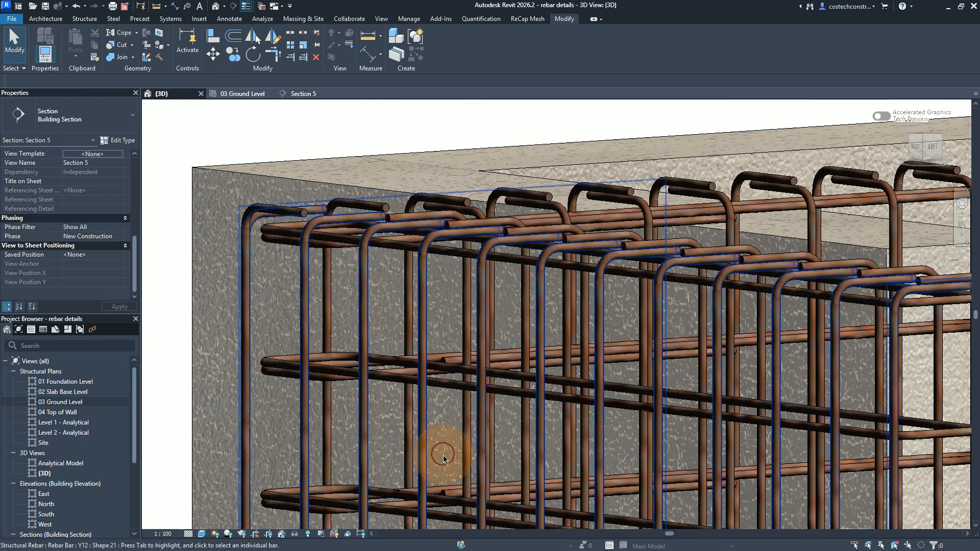
{"action": "scroll", "coordinate": [416, 456], "scroll_direction": "down", "scroll_amount": 5}
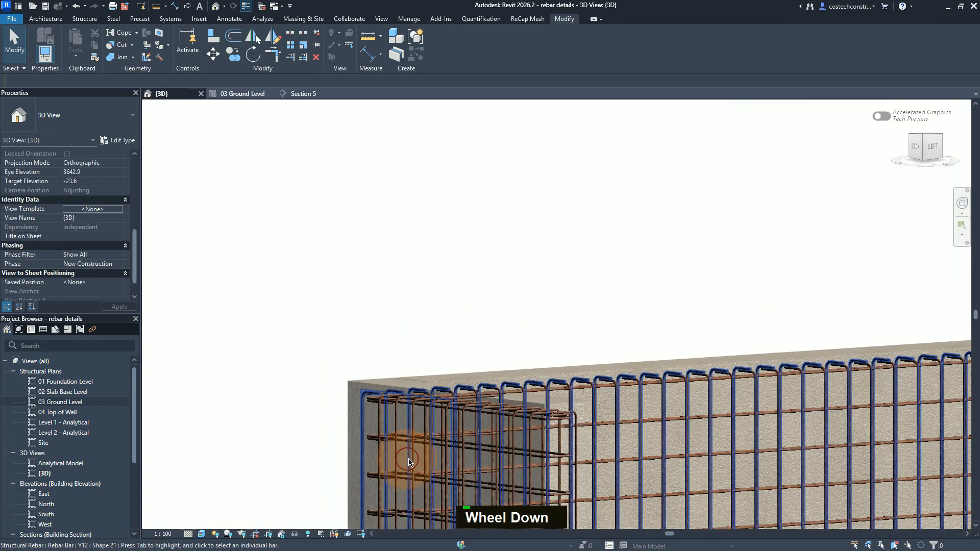
{"action": "middle_click_drag", "start_coordinate": [436, 458], "coordinate": [814, 484], "text": "shift"}
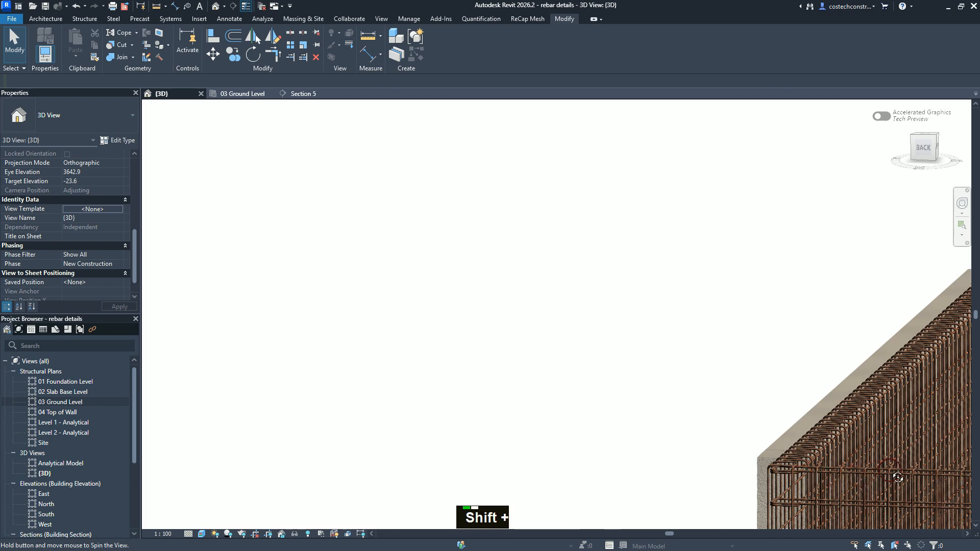
{"action": "middle_click_drag", "start_coordinate": [944, 474], "coordinate": [878, 468], "text": "shift"}
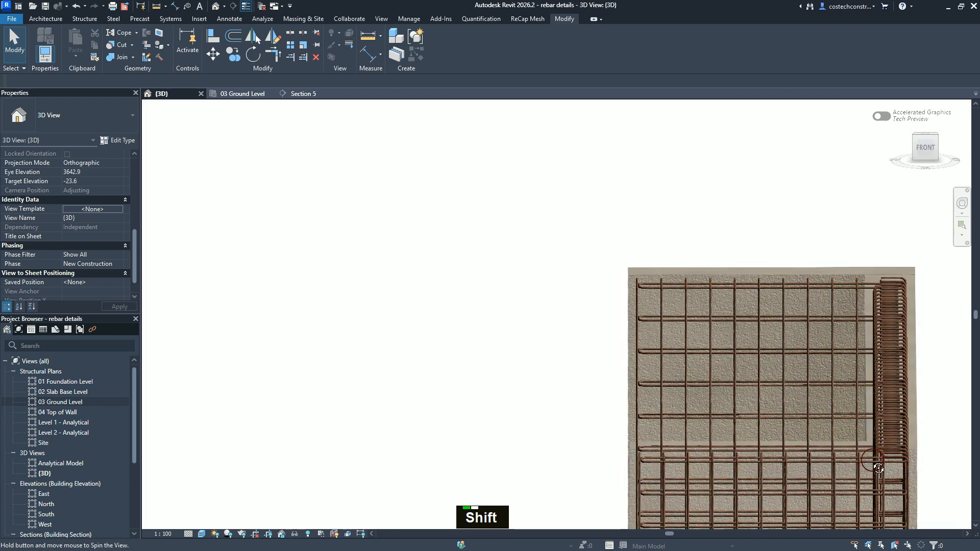
{"action": "middle_click_drag", "start_coordinate": [767, 465], "coordinate": [733, 464], "text": "shift"}
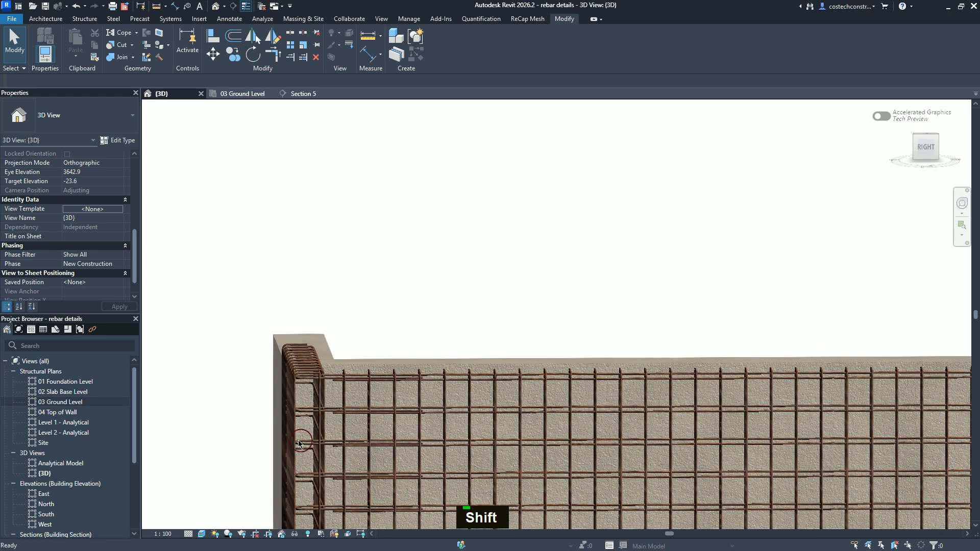
{"action": "scroll", "coordinate": [300, 443], "scroll_direction": "down", "scroll_amount": 1}
{"action": "scroll", "coordinate": [311, 422], "scroll_direction": "up", "scroll_amount": 6}
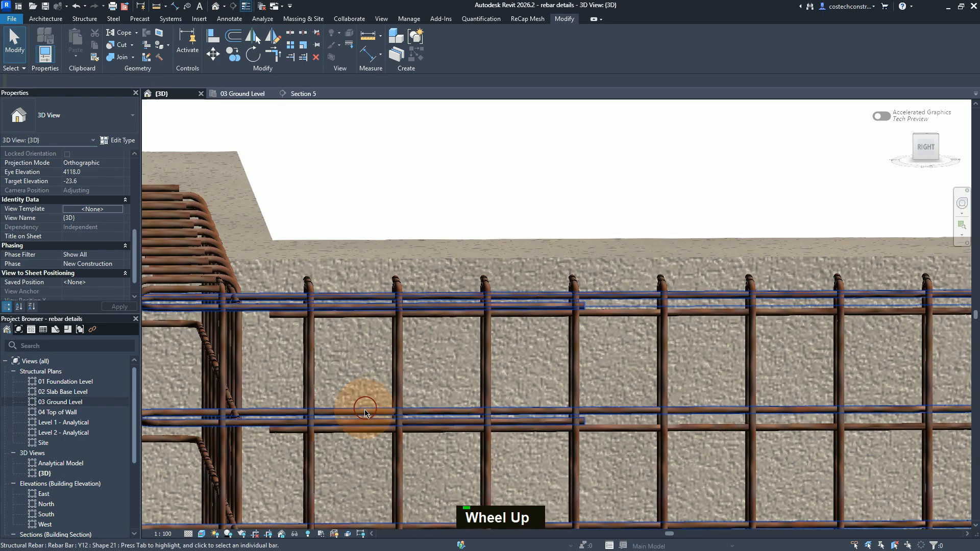
{"action": "scroll", "coordinate": [365, 413], "scroll_direction": "up", "scroll_amount": 3}
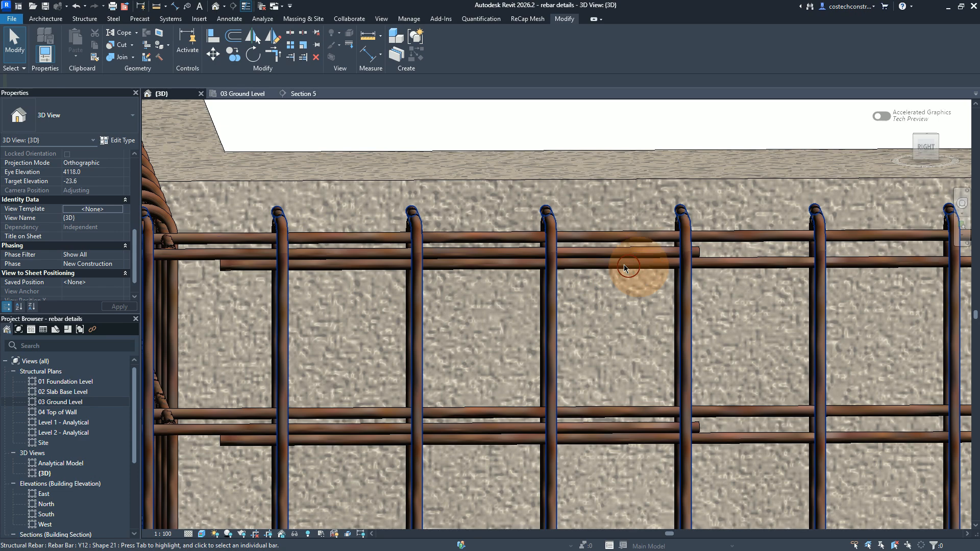
{"action": "scroll", "coordinate": [650, 378], "scroll_direction": "down", "scroll_amount": 3}
{"action": "scroll", "coordinate": [619, 386], "scroll_direction": "up", "scroll_amount": 1}
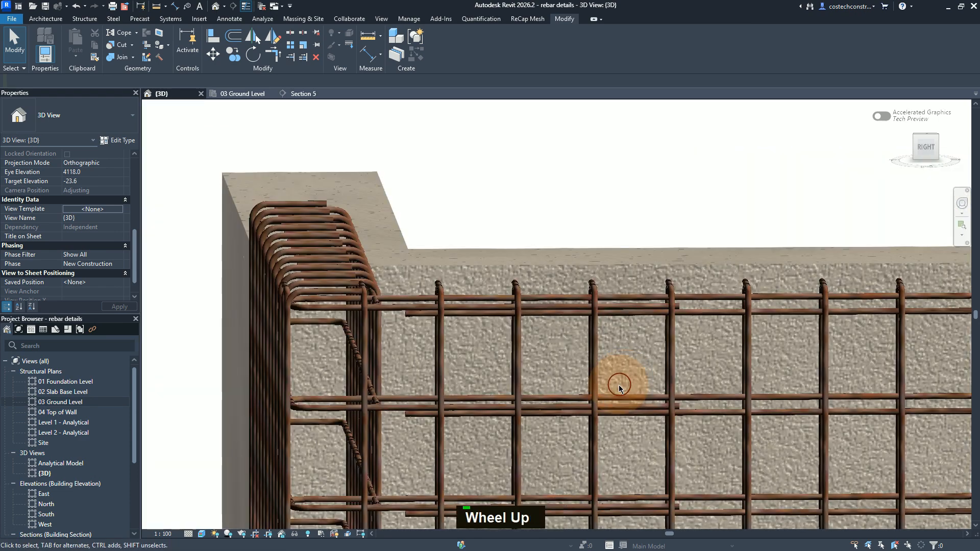
{"action": "scroll", "coordinate": [617, 386], "scroll_direction": "down", "scroll_amount": 1}
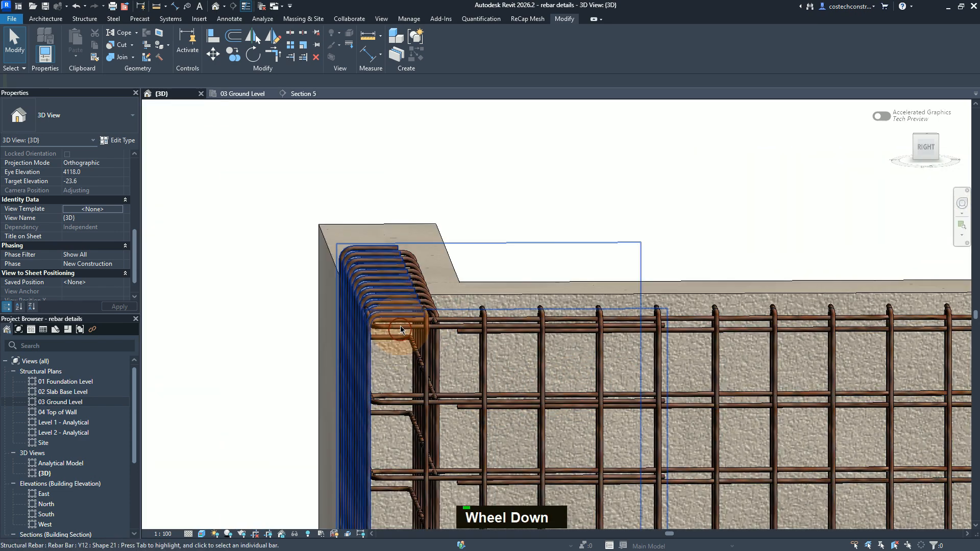
{"action": "middle_click_drag", "start_coordinate": [393, 415], "coordinate": [491, 391], "text": "shift"}
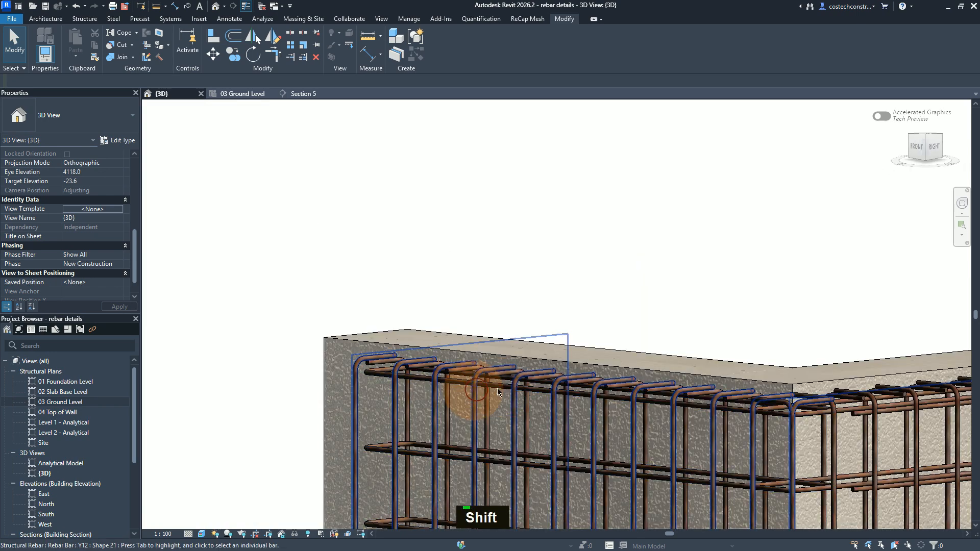
Return to the Section 5 view and open the short Y12 U-bar set at the wall's end for individual bar editing
{"action": "left_click", "coordinate": [306, 95]}
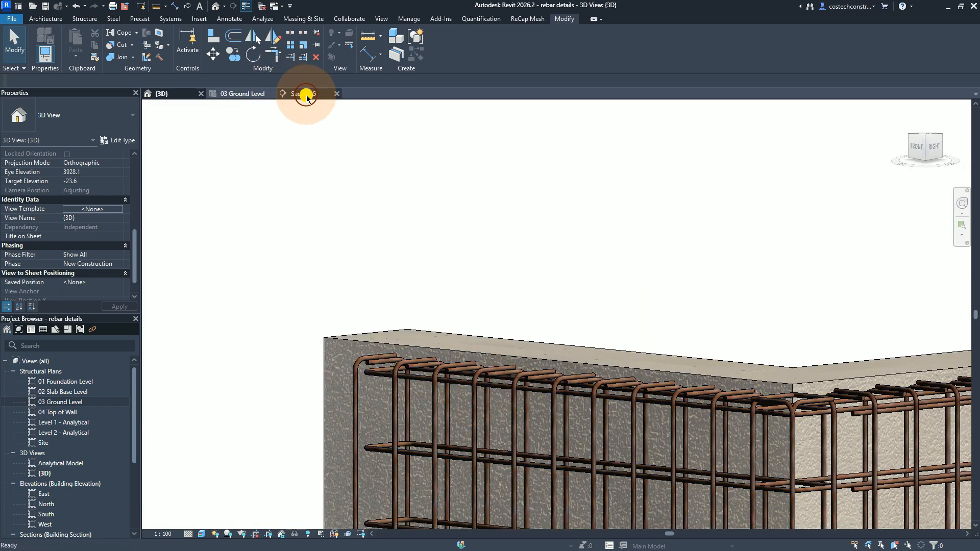
{"action": "left_click", "coordinate": [345, 197]}
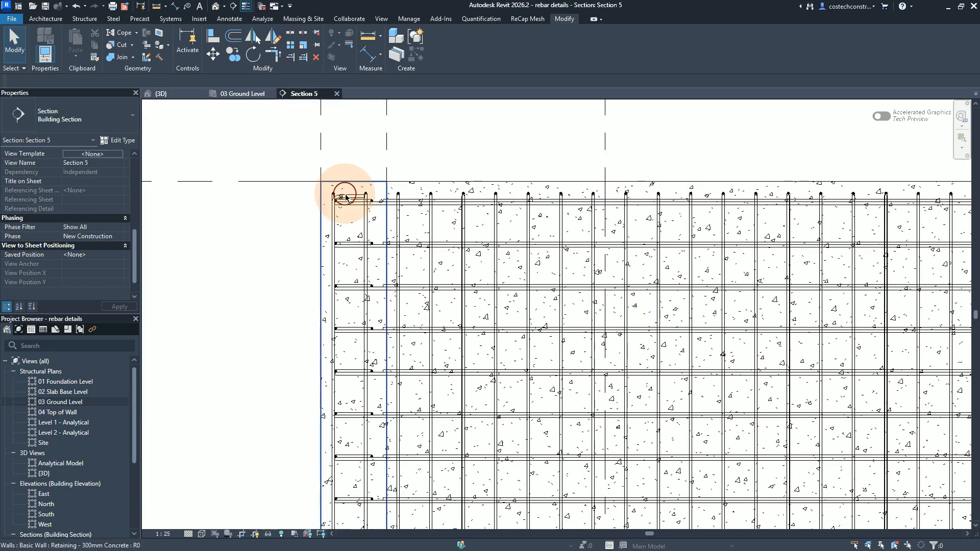
{"action": "scroll", "coordinate": [346, 197], "scroll_direction": "up", "scroll_amount": 6}
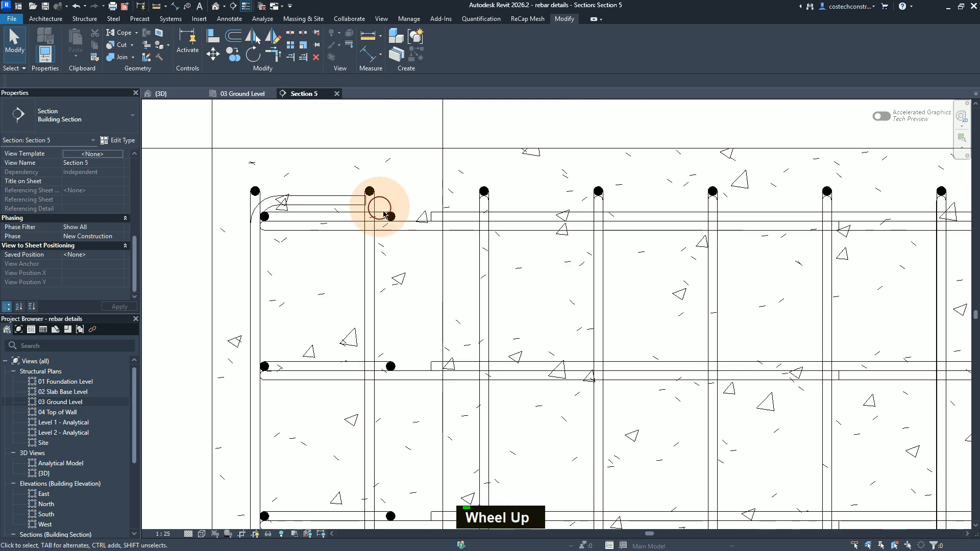
{"action": "left_click", "coordinate": [334, 211]}
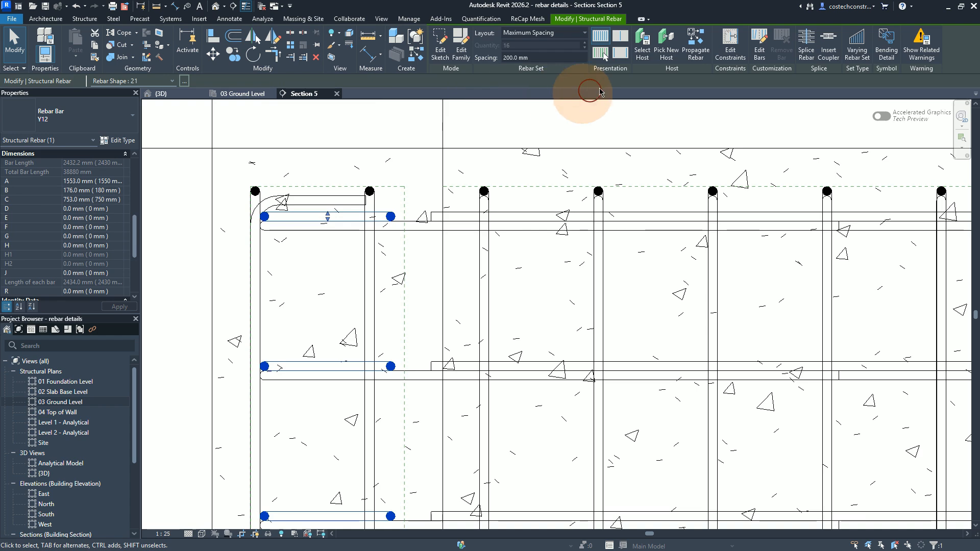
{"action": "left_click", "coordinate": [754, 54]}
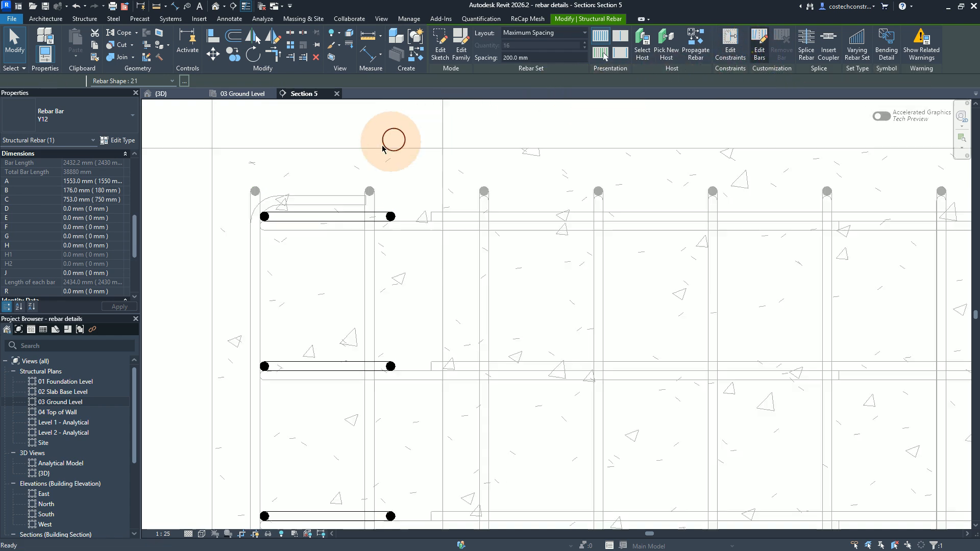
Move the fifteen upper bars of the short Y12 U-bar set at the wall's end down by 24 mm
{"action": "left_click", "coordinate": [211, 56]}
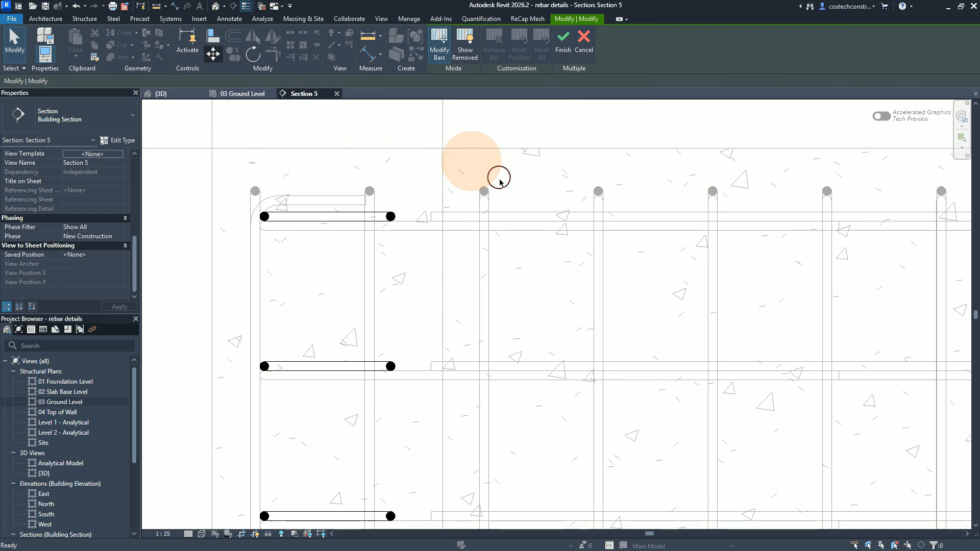
{"action": "scroll", "coordinate": [480, 178], "scroll_direction": "down", "scroll_amount": 5}
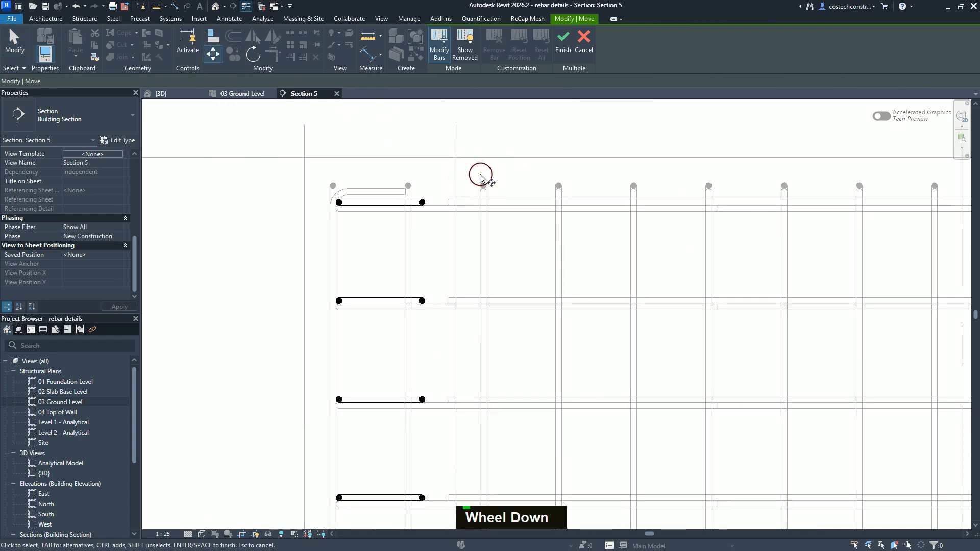
{"action": "scroll", "coordinate": [481, 178], "scroll_direction": "down", "scroll_amount": 4}
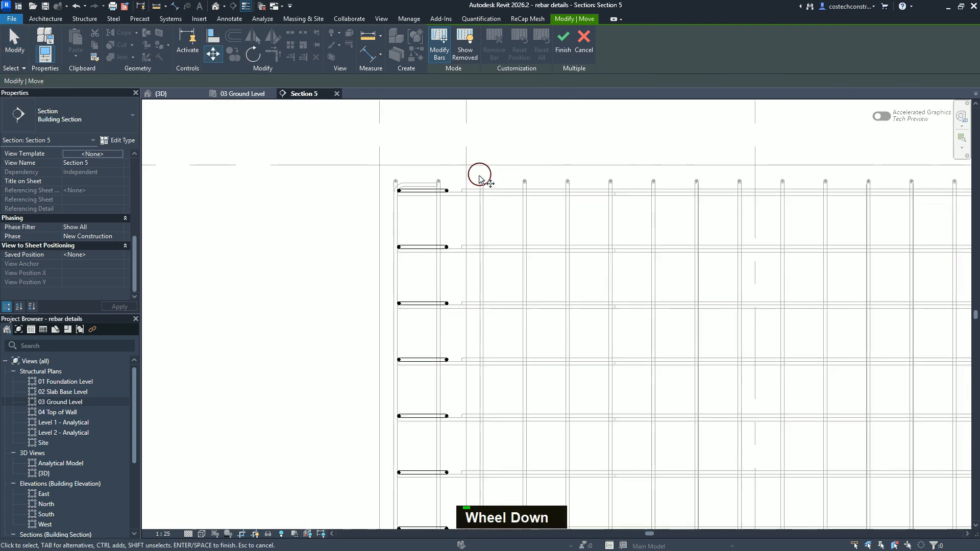
{"action": "scroll", "coordinate": [480, 179], "scroll_direction": "down", "scroll_amount": 2}
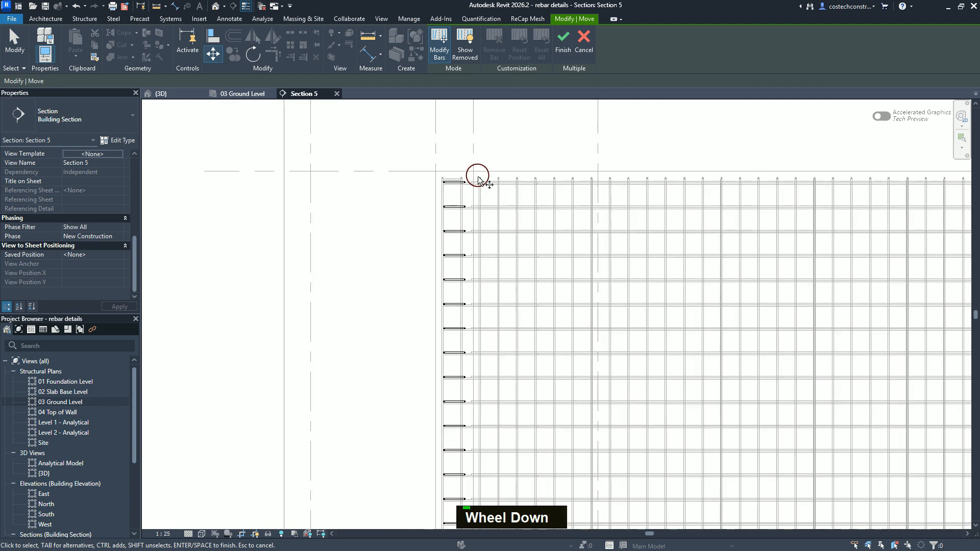
{"action": "scroll", "coordinate": [478, 181], "scroll_direction": "up", "scroll_amount": 1}
{"action": "scroll", "coordinate": [478, 181], "scroll_direction": "down", "scroll_amount": 3}
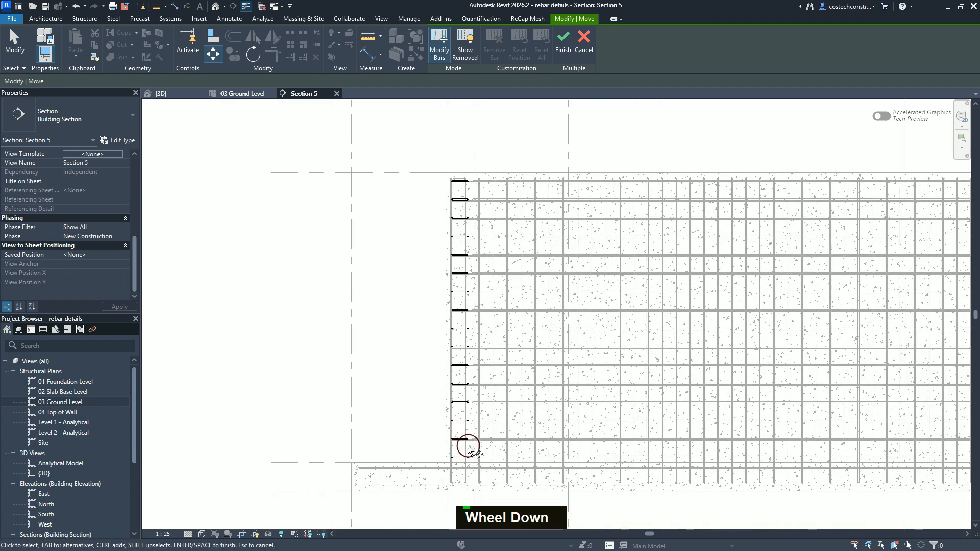
{"action": "left_click_drag", "start_coordinate": [450, 329], "coordinate": [407, 113]}
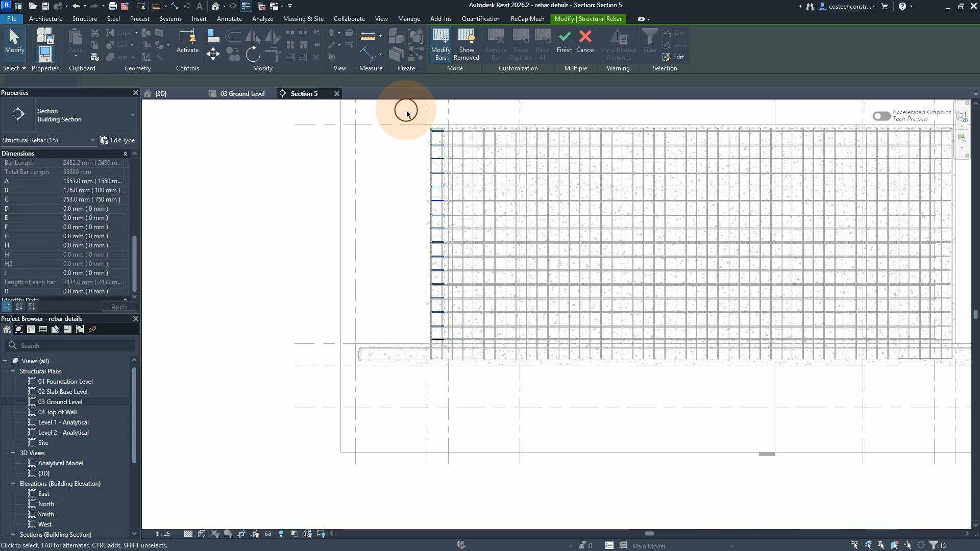
{"action": "left_click", "coordinate": [212, 52]}
{"action": "middle_click", "coordinate": [447, 346]}
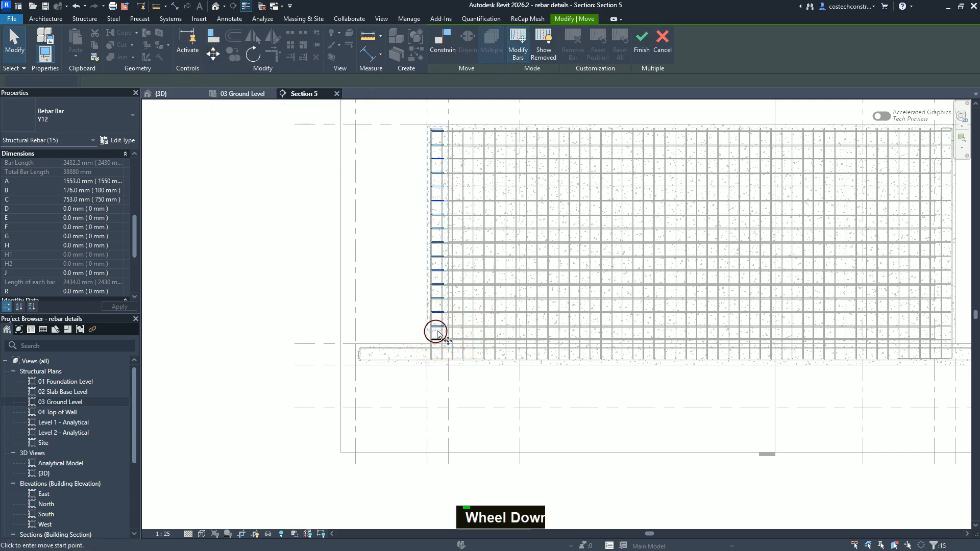
{"action": "scroll", "coordinate": [437, 335], "scroll_direction": "up", "scroll_amount": 10}
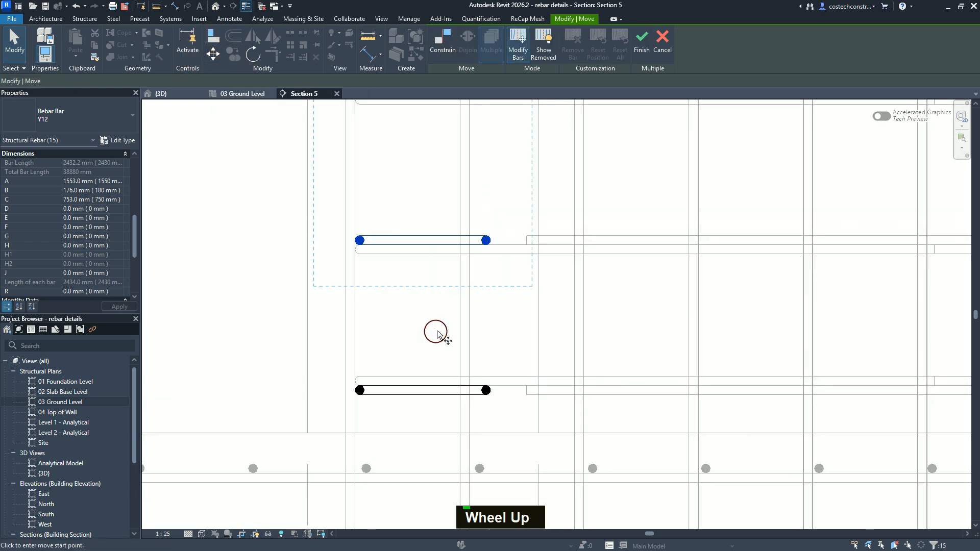
{"action": "left_click", "coordinate": [422, 236]}
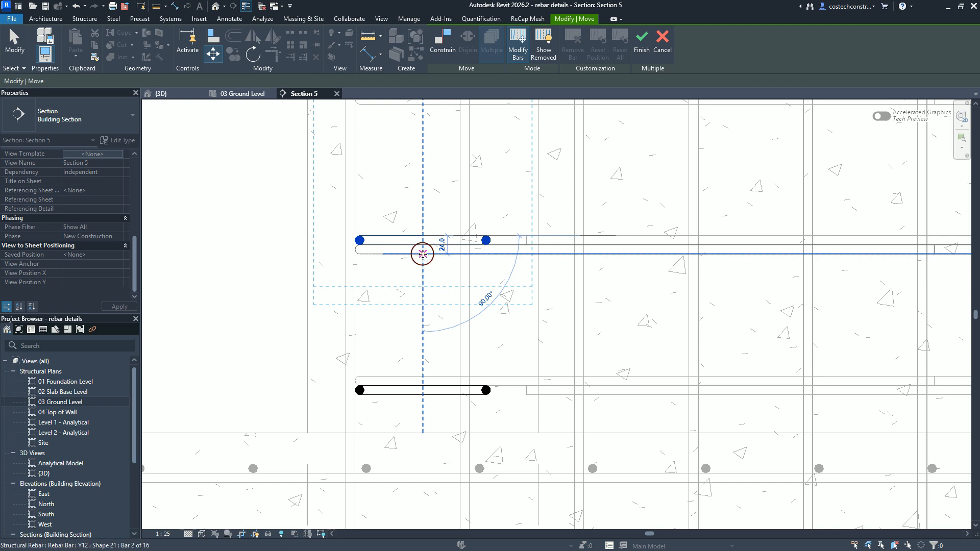
{"action": "left_click", "coordinate": [423, 254]}
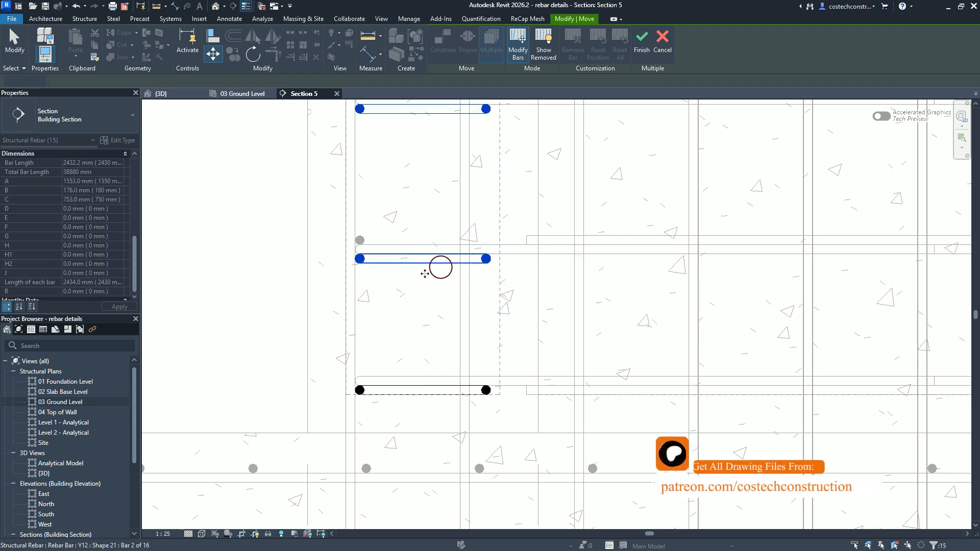
Move the lowest bar of the same U-bar set up by 24 mm and finish the individual bar editing
{"action": "left_click", "coordinate": [483, 390]}
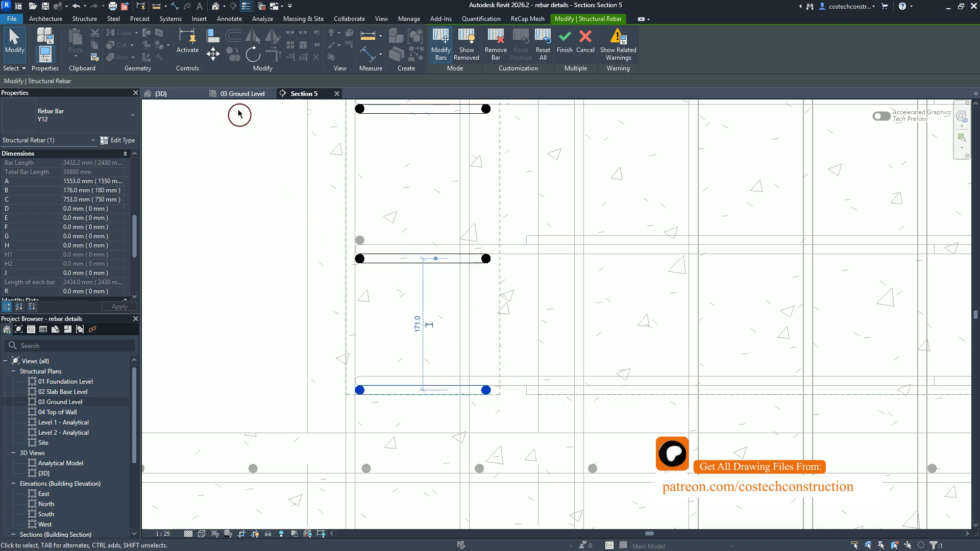
{"action": "left_click", "coordinate": [213, 53]}
{"action": "left_click", "coordinate": [460, 384]}
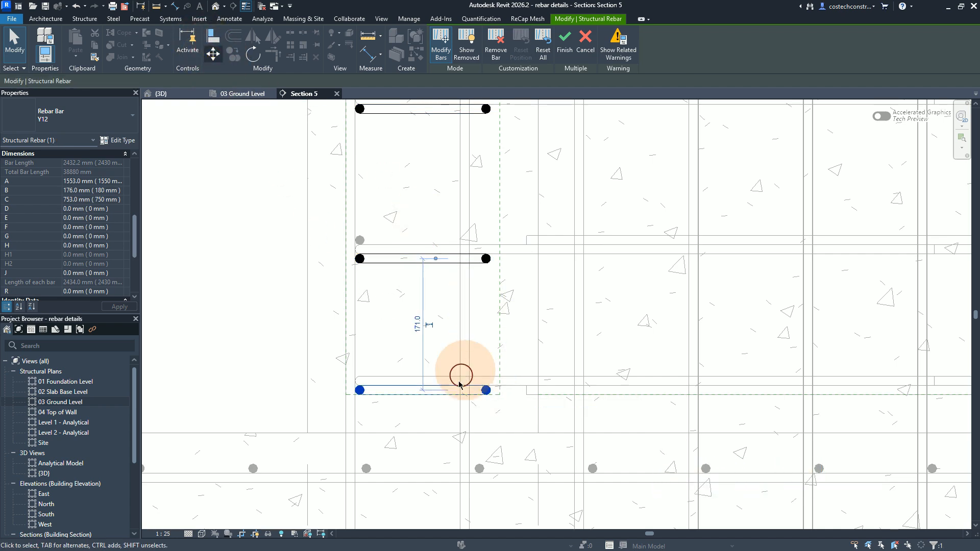
{"action": "left_click", "coordinate": [434, 403]}
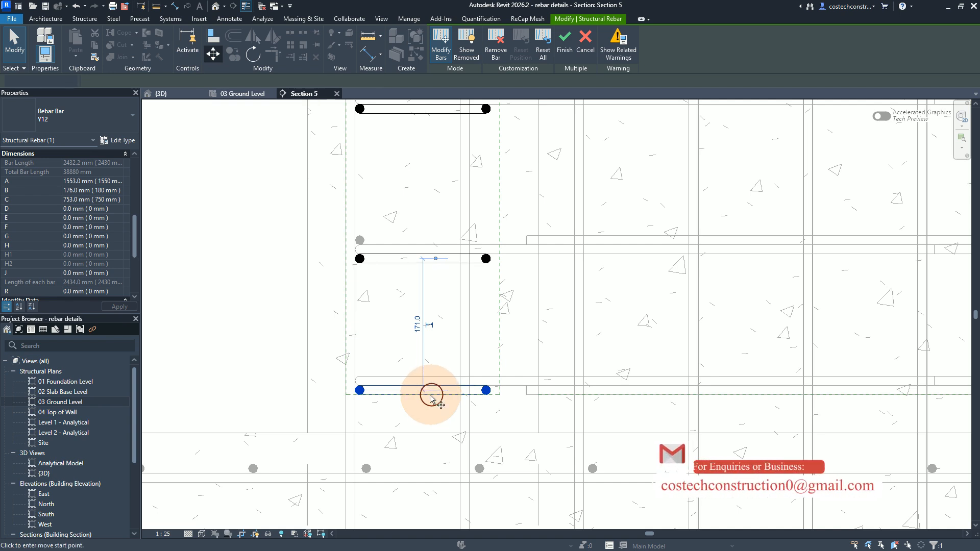
{"action": "key", "text": "m"}
{"action": "key", "text": "v"}
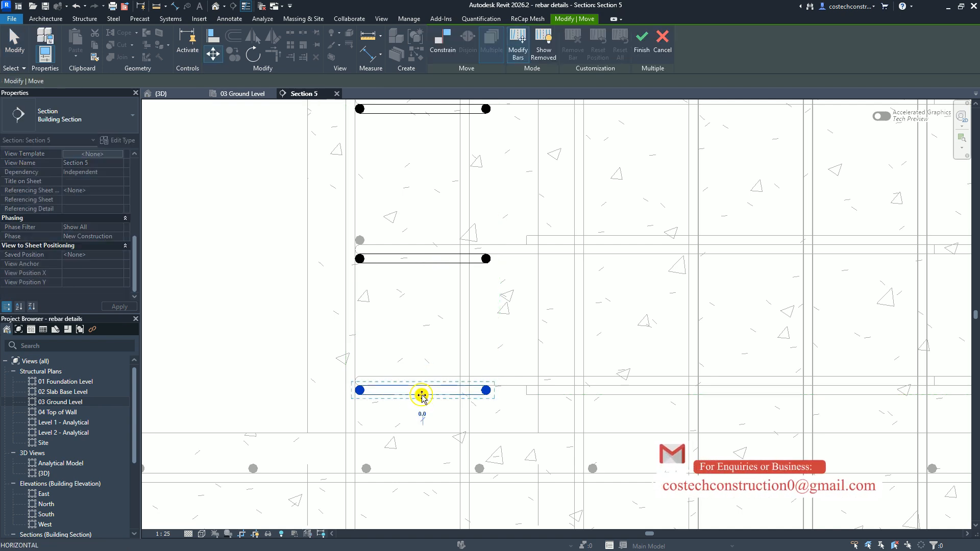
{"action": "left_click", "coordinate": [425, 384]}
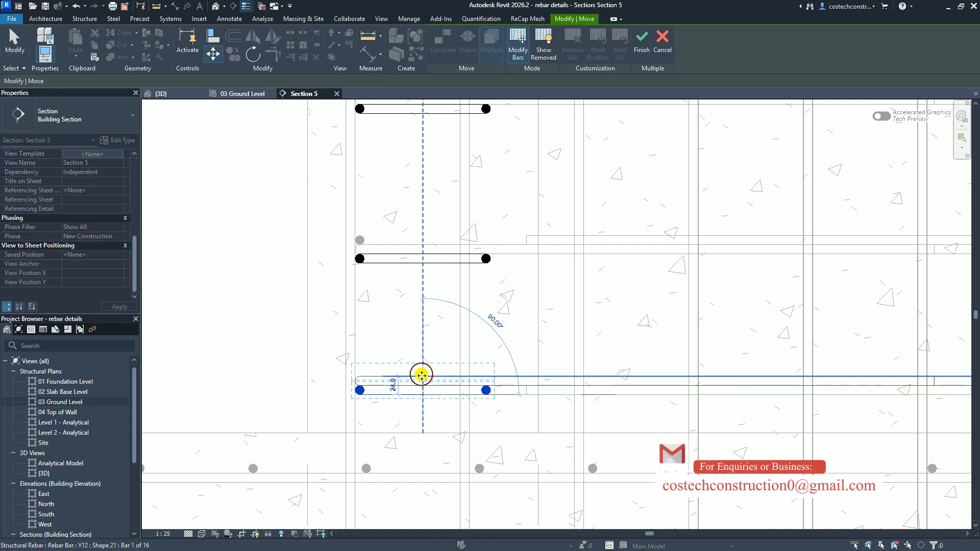
{"action": "left_click", "coordinate": [422, 375]}
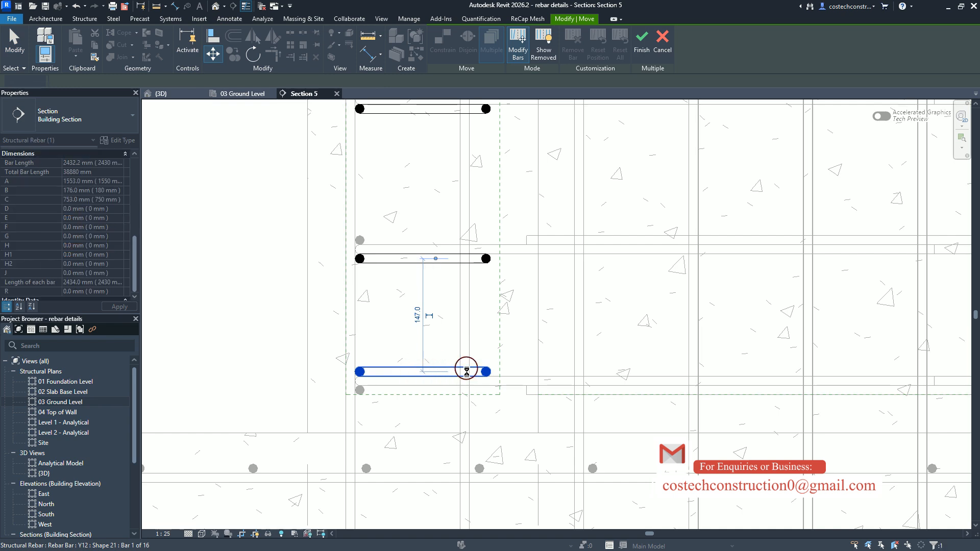
{"action": "left_click", "coordinate": [451, 383]}
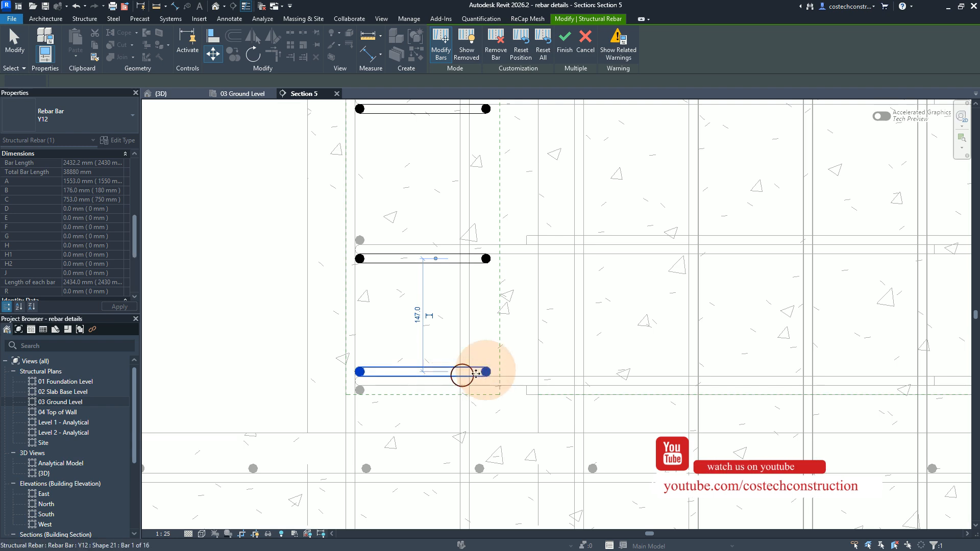
{"action": "left_click", "coordinate": [568, 44]}
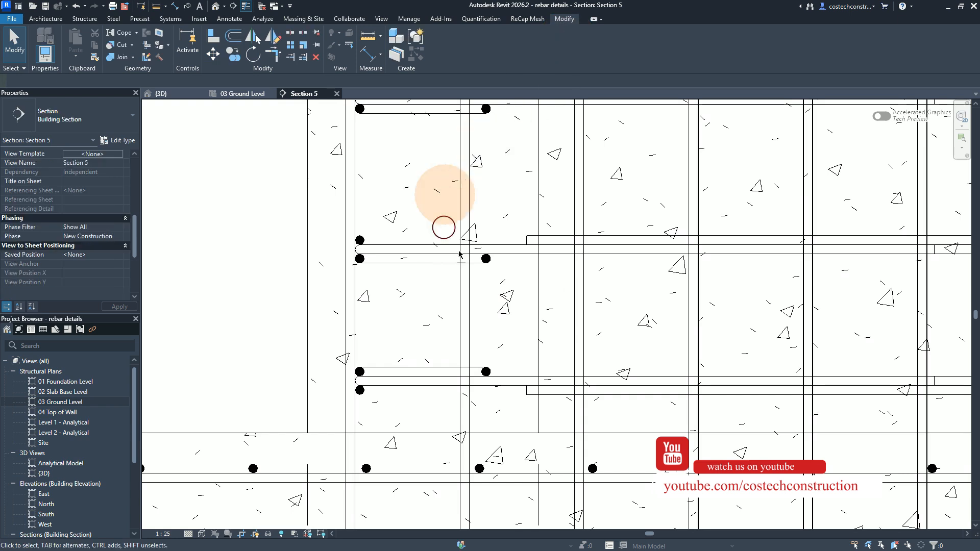
Select the adjusted U-bar set and examine in 3D how it sits against the neighbouring horizontal bars at both wall corners
{"action": "left_click", "coordinate": [422, 258]}
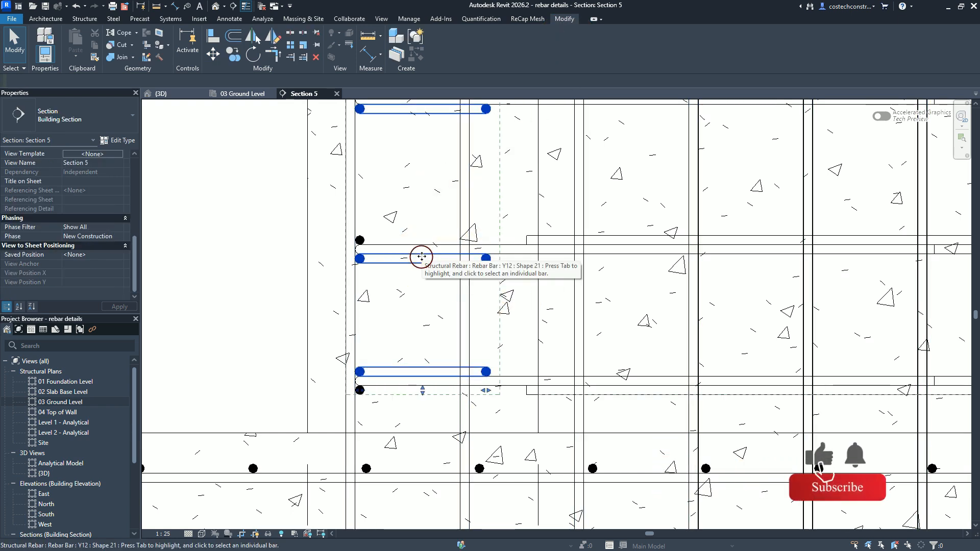
{"action": "left_click", "coordinate": [173, 93]}
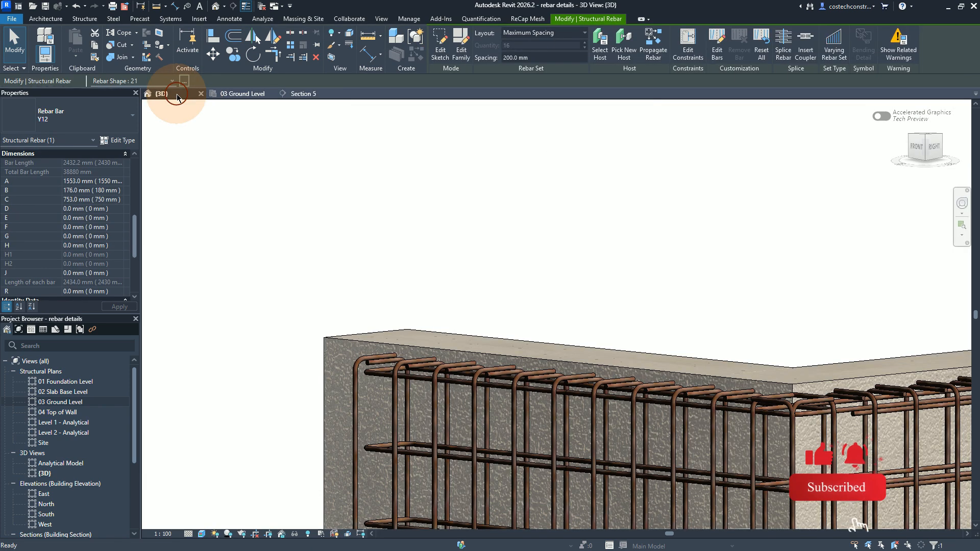
{"action": "scroll", "coordinate": [286, 279], "scroll_direction": "up", "scroll_amount": 1}
{"action": "scroll", "coordinate": [240, 284], "scroll_direction": "down", "scroll_amount": 5}
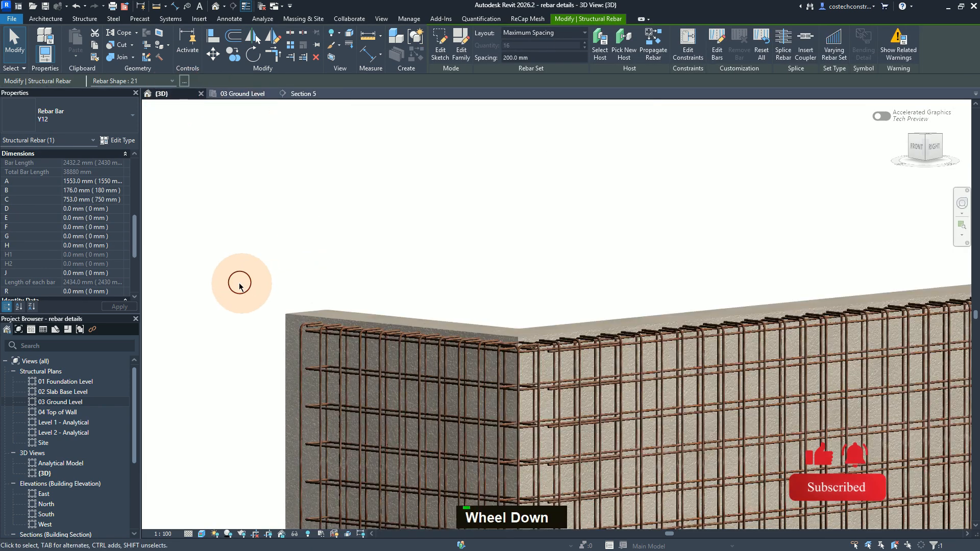
{"action": "scroll", "coordinate": [725, 278], "scroll_direction": "down", "scroll_amount": 1}
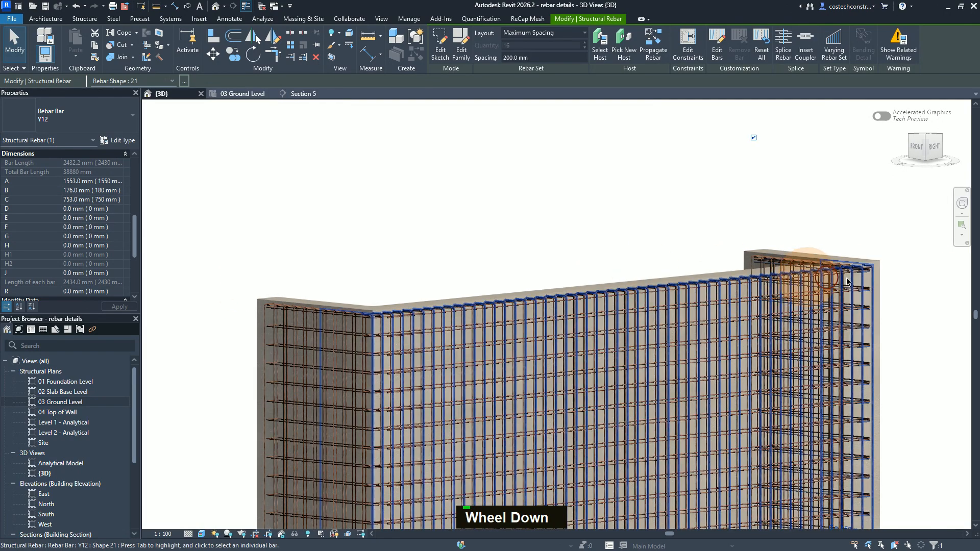
{"action": "scroll", "coordinate": [871, 285], "scroll_direction": "up", "scroll_amount": 4}
{"action": "scroll", "coordinate": [840, 327], "scroll_direction": "up", "scroll_amount": 3}
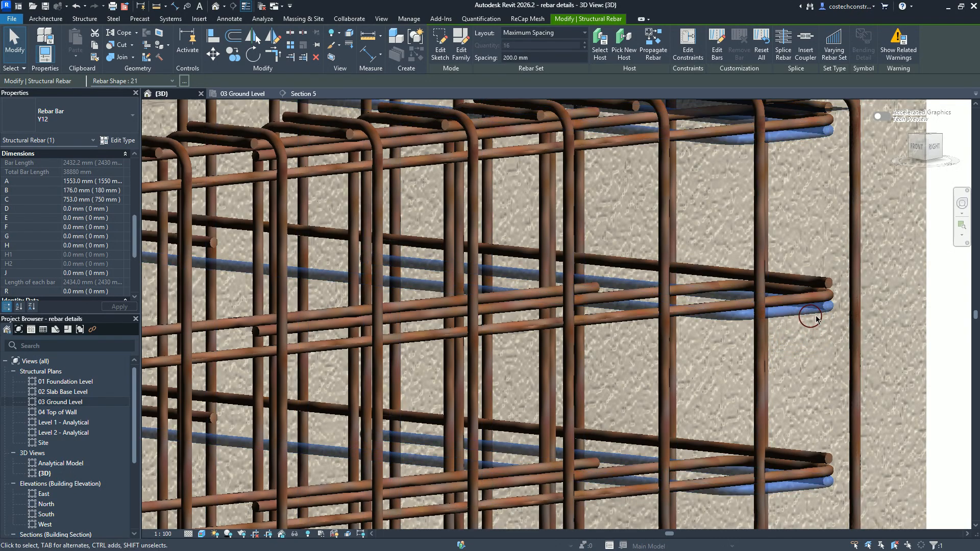
{"action": "scroll", "coordinate": [812, 317], "scroll_direction": "down", "scroll_amount": 1}
{"action": "scroll", "coordinate": [815, 317], "scroll_direction": "down", "scroll_amount": 2}
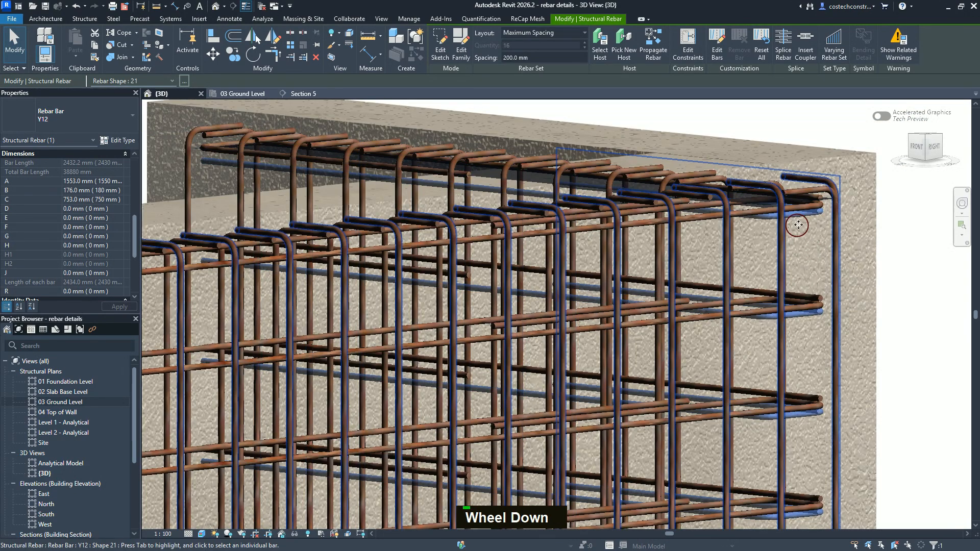
{"action": "scroll", "coordinate": [800, 226], "scroll_direction": "down", "scroll_amount": 4}
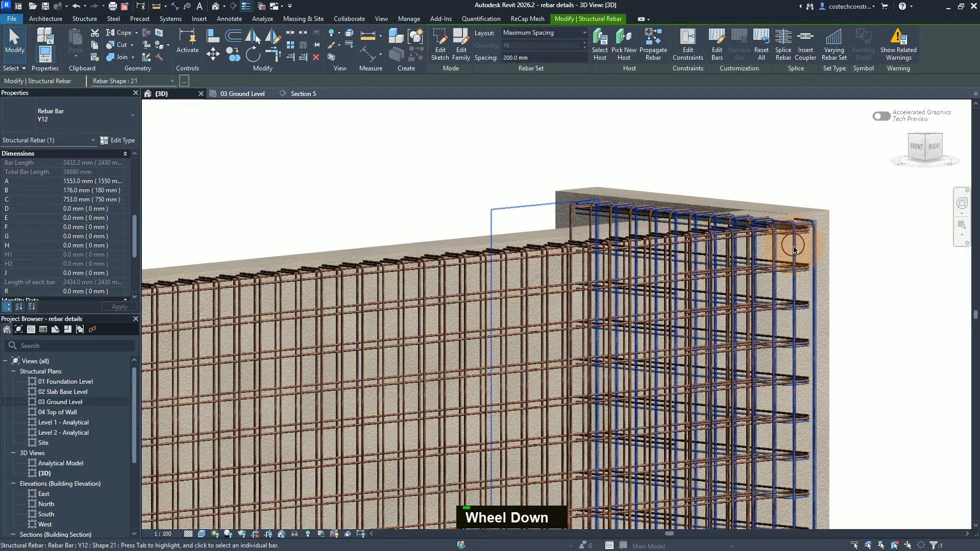
{"action": "scroll", "coordinate": [574, 299], "scroll_direction": "up", "scroll_amount": 4}
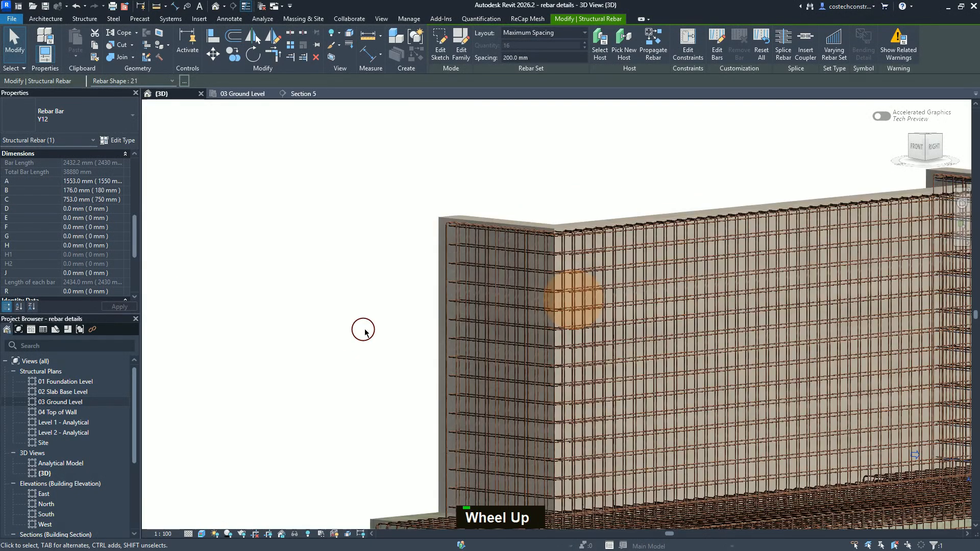
{"action": "scroll", "coordinate": [649, 302], "scroll_direction": "up", "scroll_amount": 3}
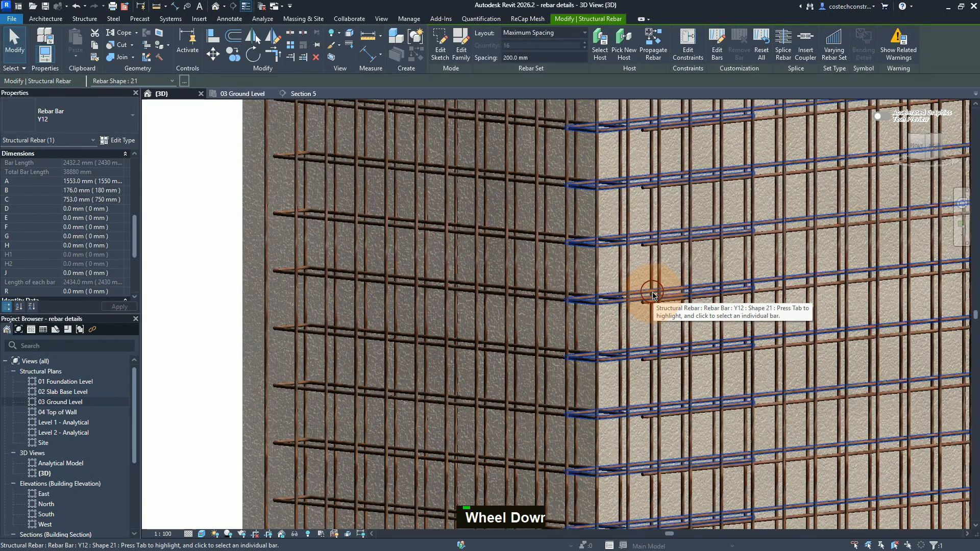
{"action": "scroll", "coordinate": [631, 278], "scroll_direction": "up", "scroll_amount": 4}
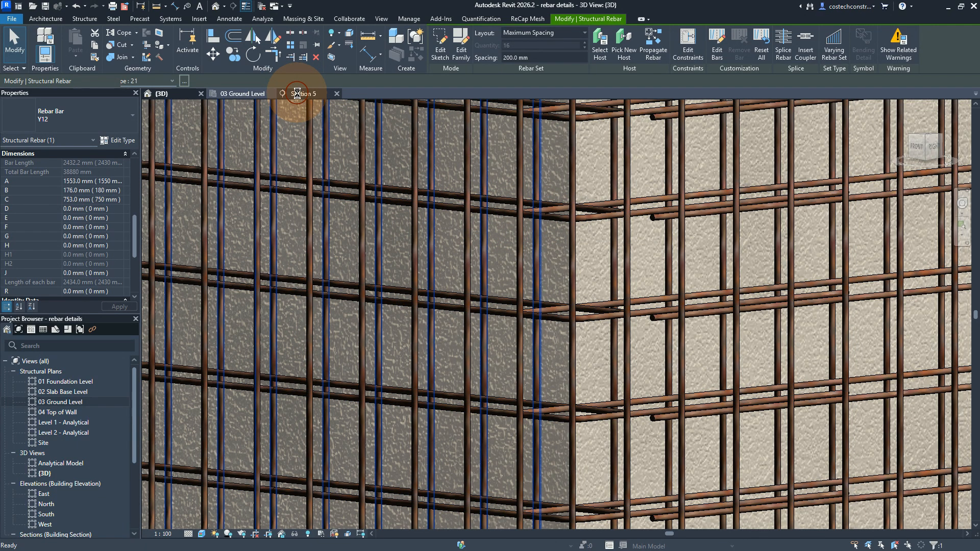
Return to the Section 5 view and open the Y12 U-bar set at the wall's opposite end for individual bar editing
{"action": "left_click", "coordinate": [297, 94]}
{"action": "scroll", "coordinate": [225, 309], "scroll_direction": "up", "scroll_amount": 1}
{"action": "scroll", "coordinate": [221, 314], "scroll_direction": "down", "scroll_amount": 1}
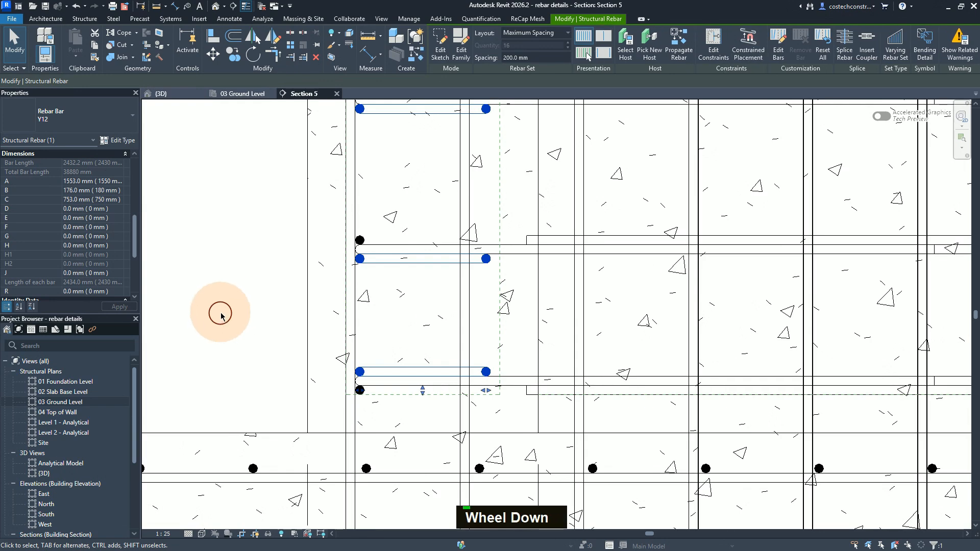
{"action": "scroll", "coordinate": [221, 314], "scroll_direction": "down", "scroll_amount": 3}
{"action": "key", "text": "Escape"}
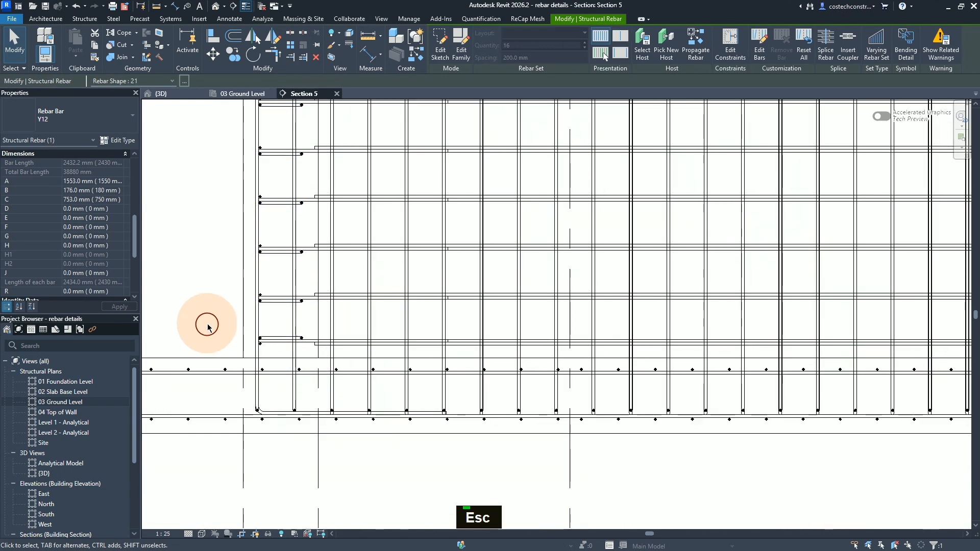
{"action": "scroll", "coordinate": [200, 328], "scroll_direction": "down", "scroll_amount": 1}
{"action": "scroll", "coordinate": [193, 332], "scroll_direction": "up", "scroll_amount": 1}
{"action": "scroll", "coordinate": [187, 342], "scroll_direction": "down", "scroll_amount": 1}
{"action": "scroll", "coordinate": [182, 349], "scroll_direction": "up", "scroll_amount": 1}
{"action": "scroll", "coordinate": [179, 355], "scroll_direction": "down", "scroll_amount": 1}
{"action": "scroll", "coordinate": [179, 354], "scroll_direction": "down", "scroll_amount": 1}
{"action": "scroll", "coordinate": [179, 351], "scroll_direction": "down", "scroll_amount": 1}
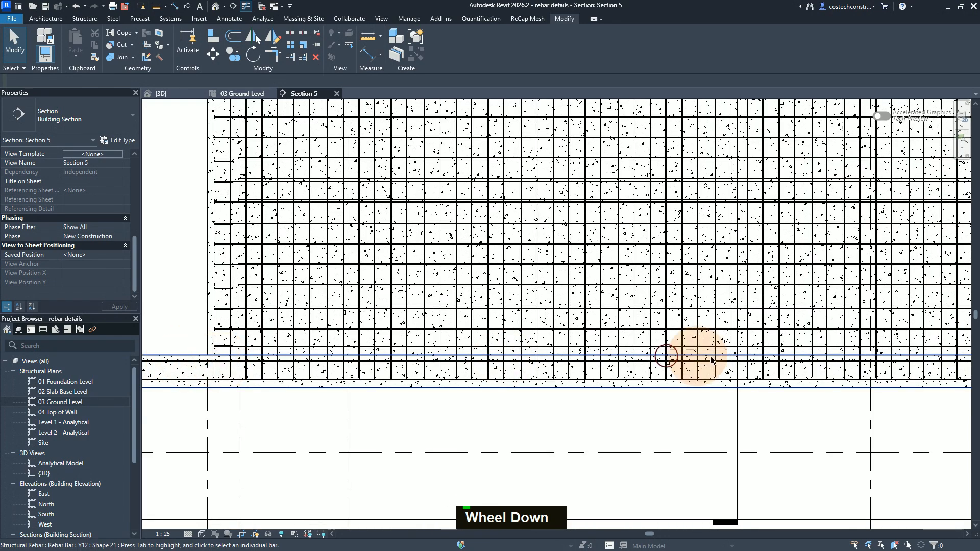
{"action": "scroll", "coordinate": [587, 373], "scroll_direction": "down", "scroll_amount": 1}
{"action": "scroll", "coordinate": [638, 372], "scroll_direction": "up", "scroll_amount": 1}
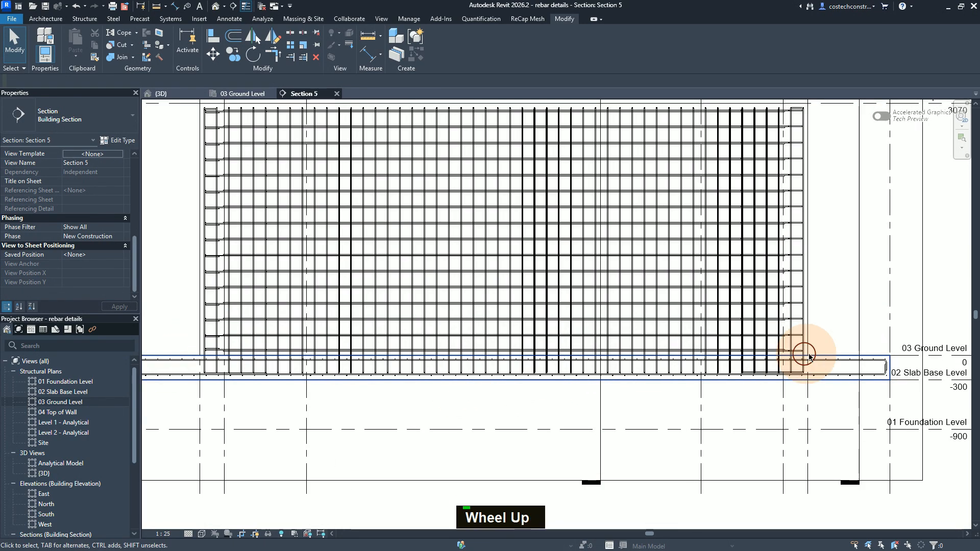
{"action": "scroll", "coordinate": [827, 350], "scroll_direction": "down", "scroll_amount": 1}
{"action": "scroll", "coordinate": [650, 352], "scroll_direction": "up", "scroll_amount": 2}
{"action": "scroll", "coordinate": [648, 368], "scroll_direction": "up", "scroll_amount": 4}
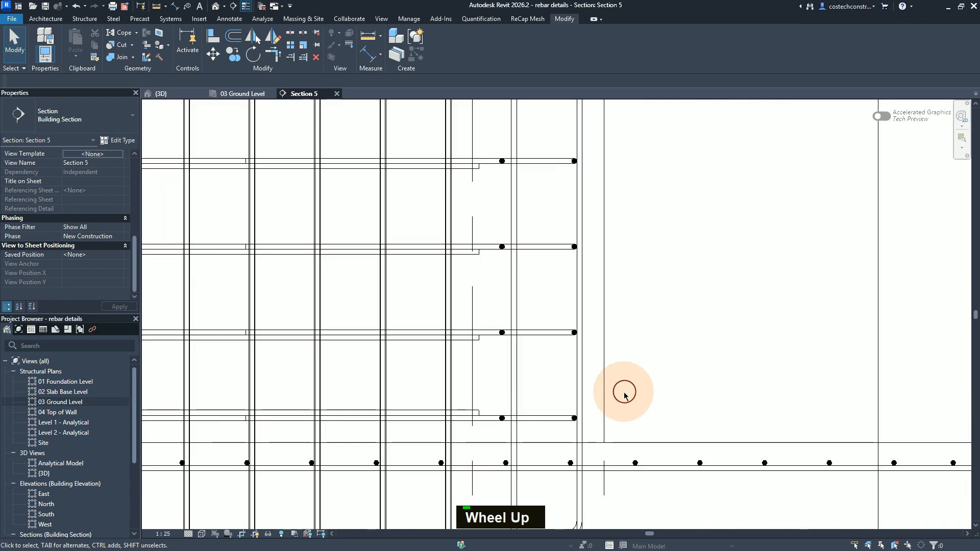
{"action": "left_click", "coordinate": [499, 333]}
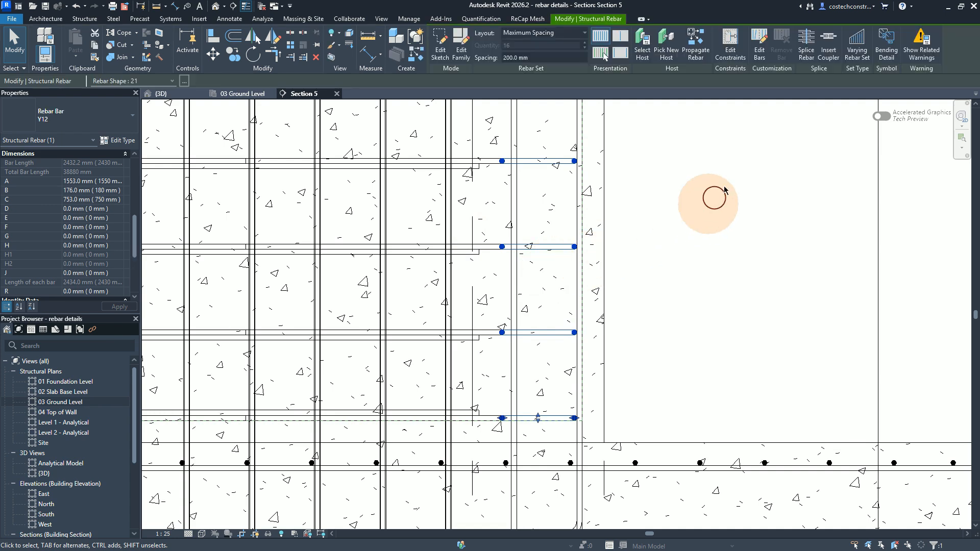
{"action": "left_click", "coordinate": [762, 59]}
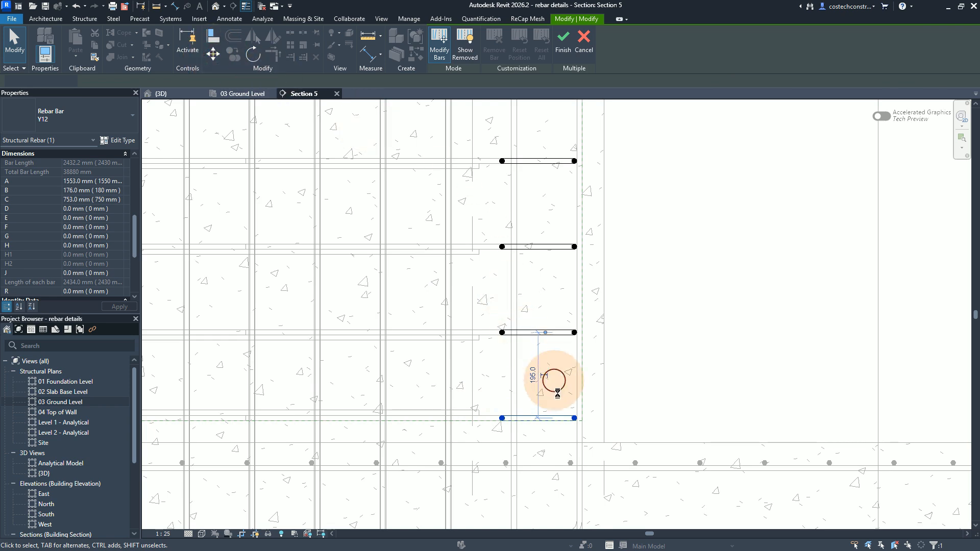
Move the lowest bar of the Y12 U-bar set at this wall end up by 12 mm
{"action": "left_click", "coordinate": [541, 423]}
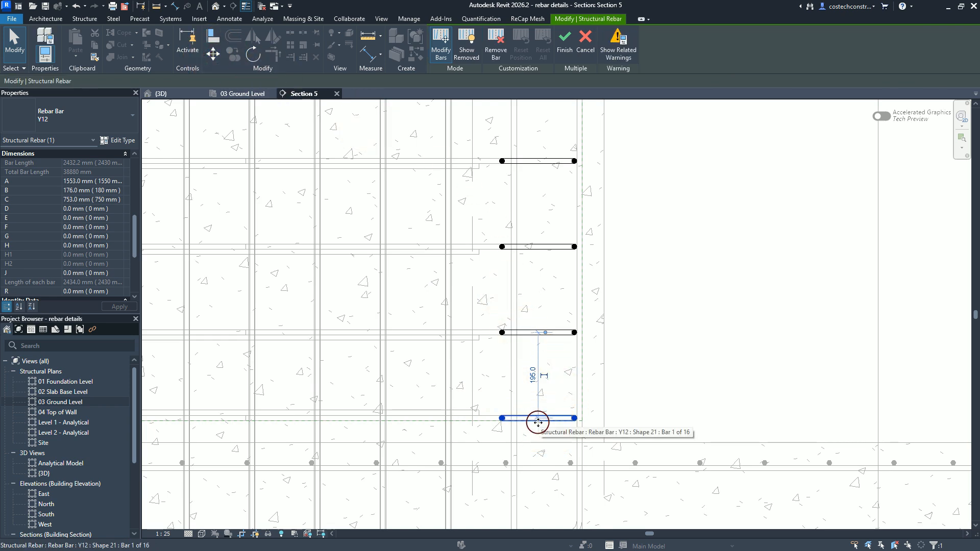
{"action": "left_click", "coordinate": [545, 428]}
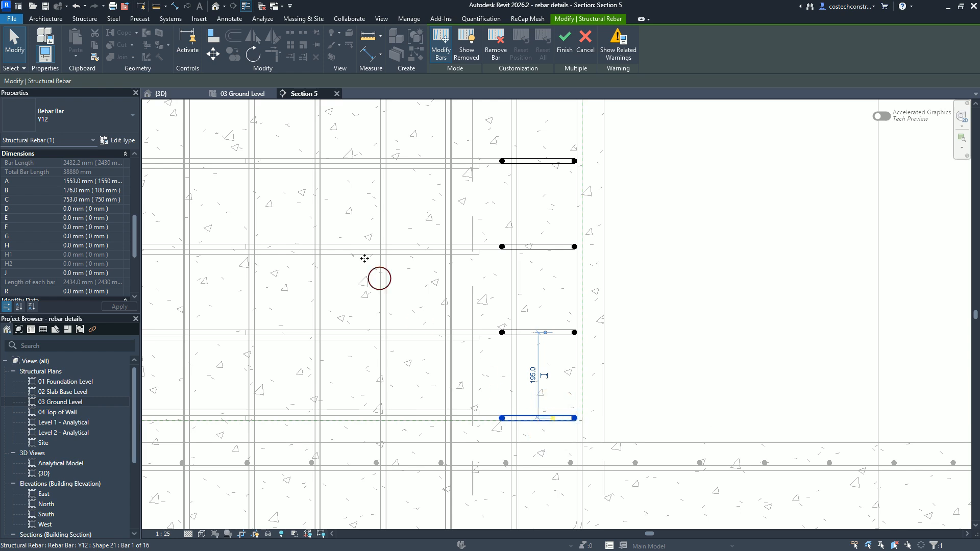
{"action": "left_click", "coordinate": [212, 51]}
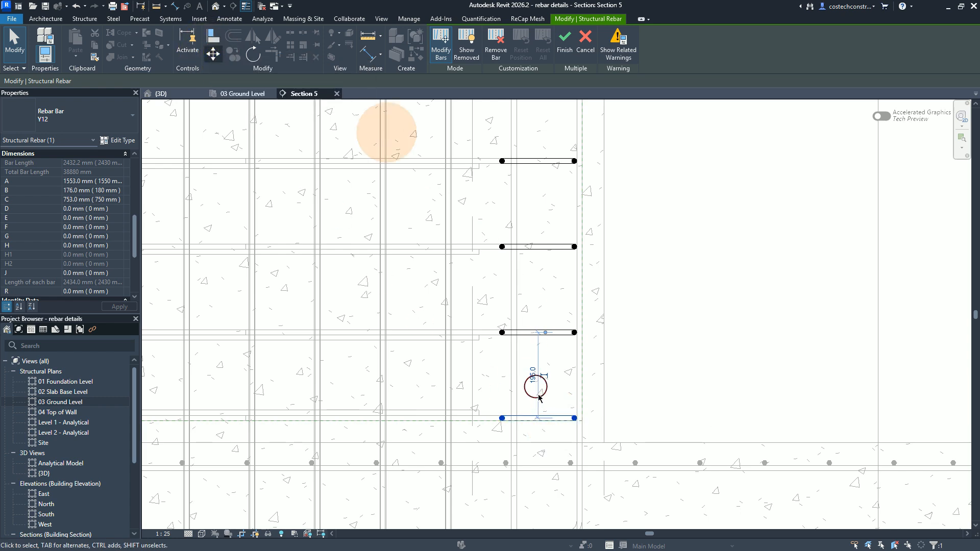
{"action": "left_click", "coordinate": [540, 424]}
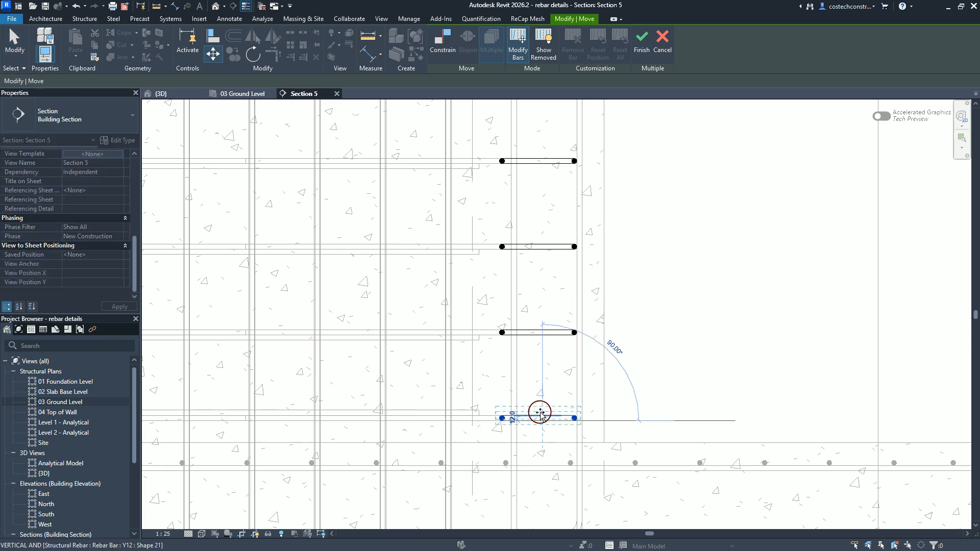
{"action": "left_click", "coordinate": [541, 413]}
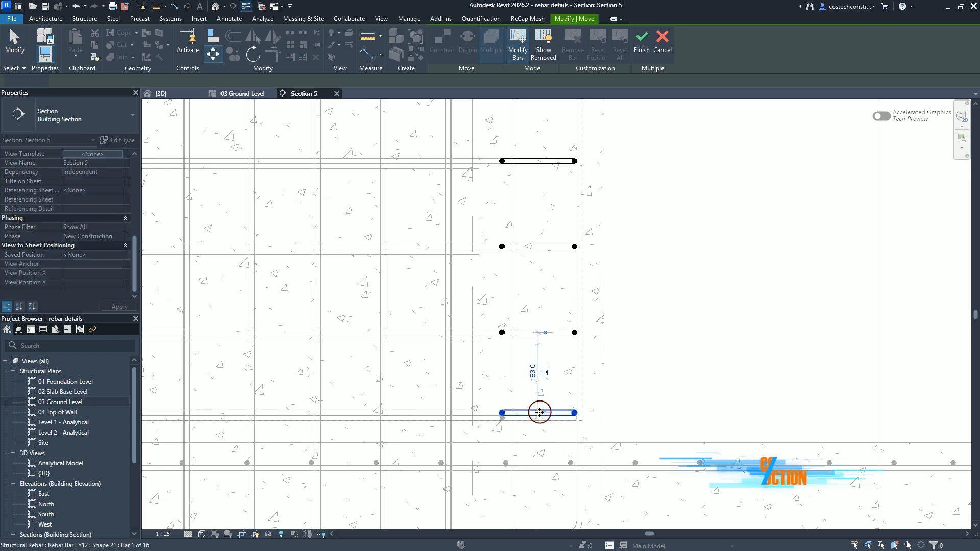
{"action": "left_click", "coordinate": [475, 419]}
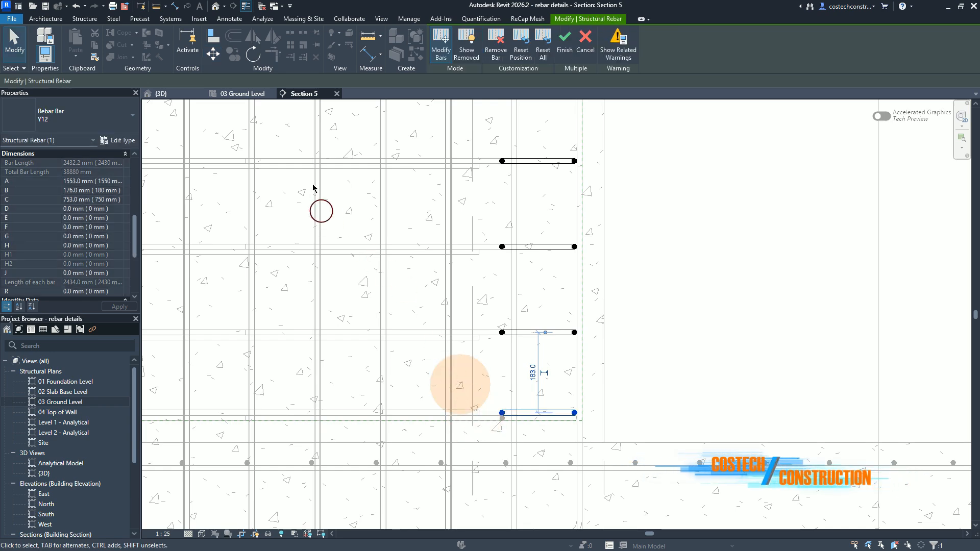
{"action": "left_click", "coordinate": [359, 117]}
Move the fifteen upper bars of the same U-bar set down by 12 mm and finish the individual bar editing
{"action": "scroll", "coordinate": [440, 456], "scroll_direction": "down", "scroll_amount": 3}
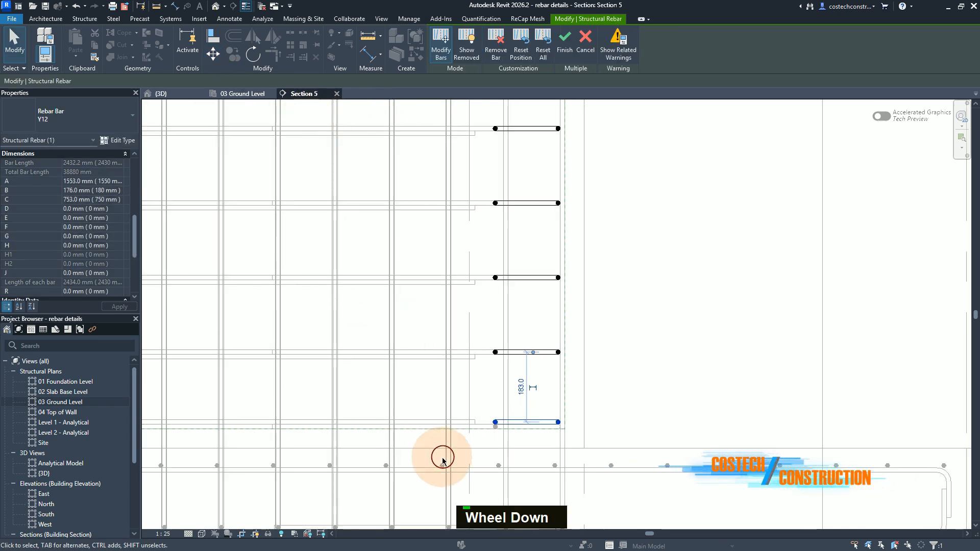
{"action": "scroll", "coordinate": [444, 463], "scroll_direction": "up", "scroll_amount": 3}
{"action": "scroll", "coordinate": [445, 466], "scroll_direction": "down", "scroll_amount": 3}
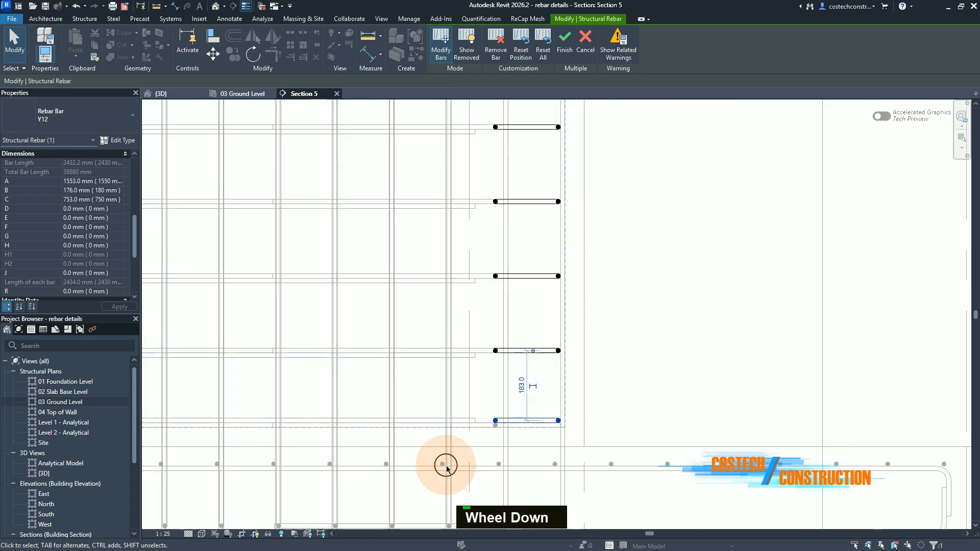
{"action": "scroll", "coordinate": [445, 467], "scroll_direction": "down", "scroll_amount": 5}
{"action": "scroll", "coordinate": [466, 470], "scroll_direction": "up", "scroll_amount": 1}
{"action": "scroll", "coordinate": [466, 470], "scroll_direction": "down", "scroll_amount": 3}
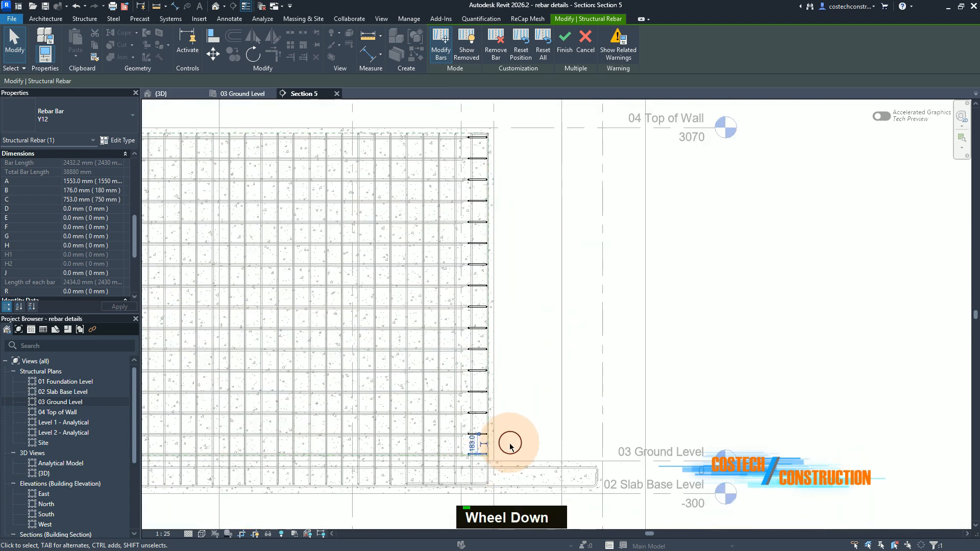
{"action": "left_click_drag", "start_coordinate": [495, 445], "coordinate": [427, 130]}
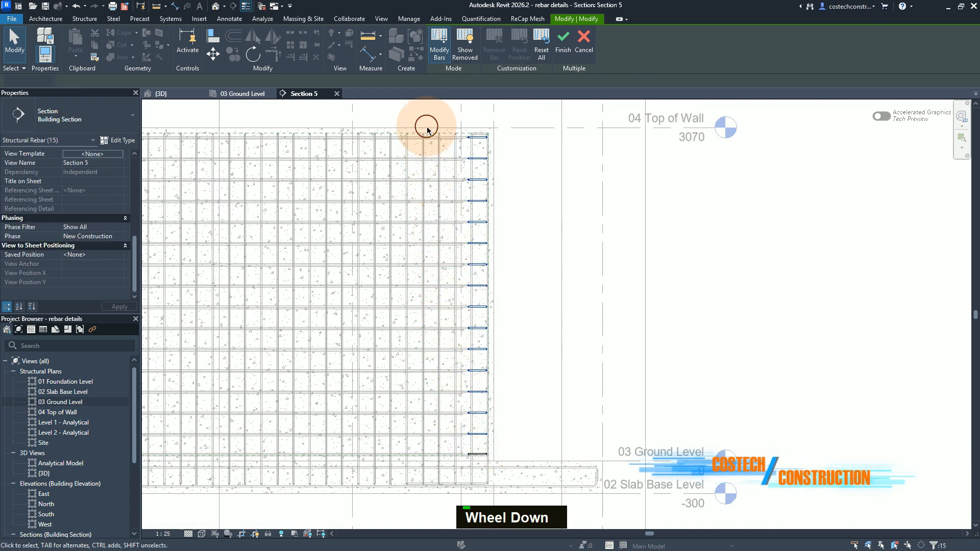
{"action": "left_click", "coordinate": [466, 142]}
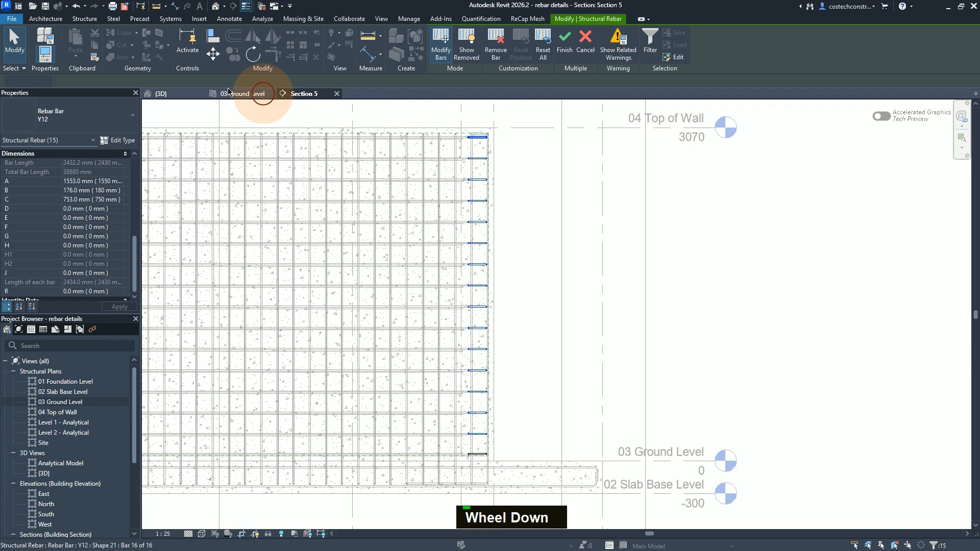
{"action": "left_click", "coordinate": [214, 54]}
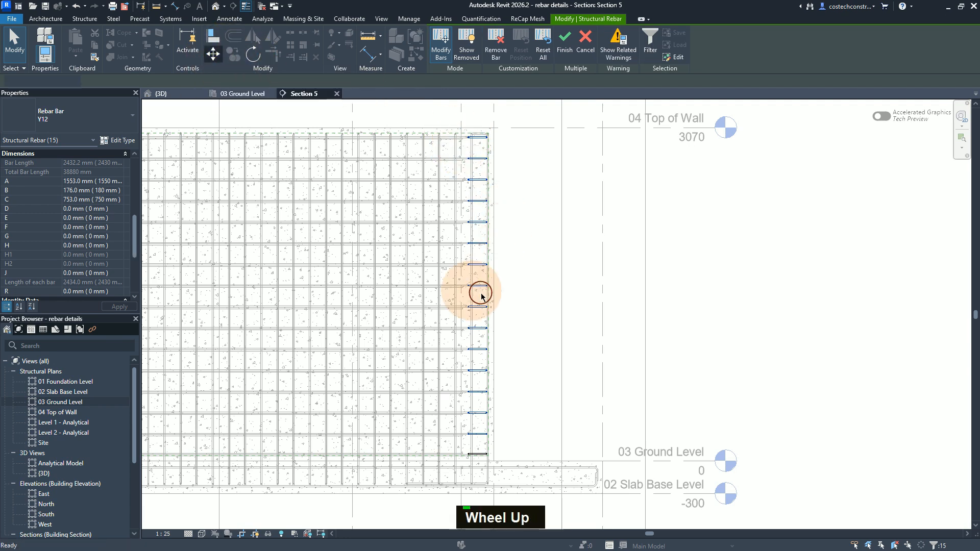
{"action": "scroll", "coordinate": [481, 296], "scroll_direction": "up", "scroll_amount": 5}
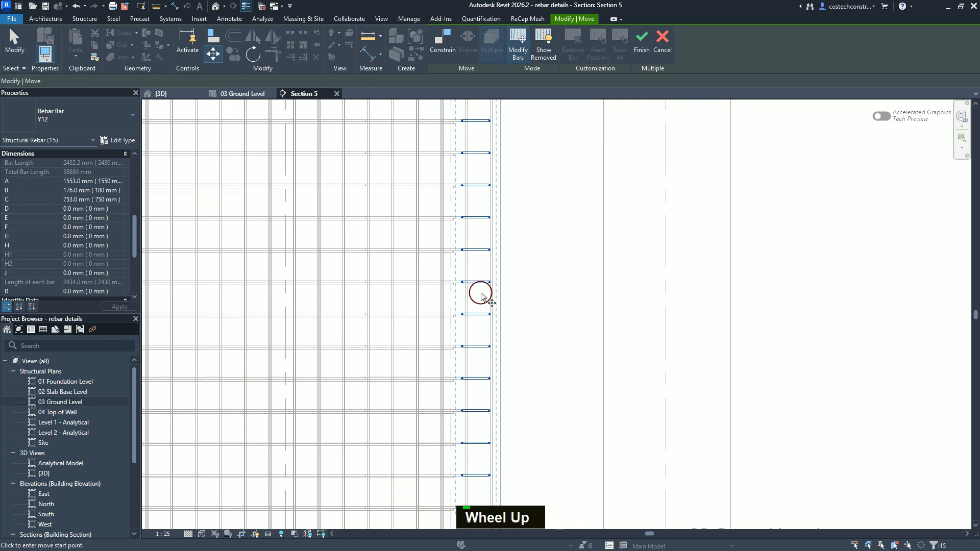
{"action": "scroll", "coordinate": [480, 298], "scroll_direction": "up", "scroll_amount": 3}
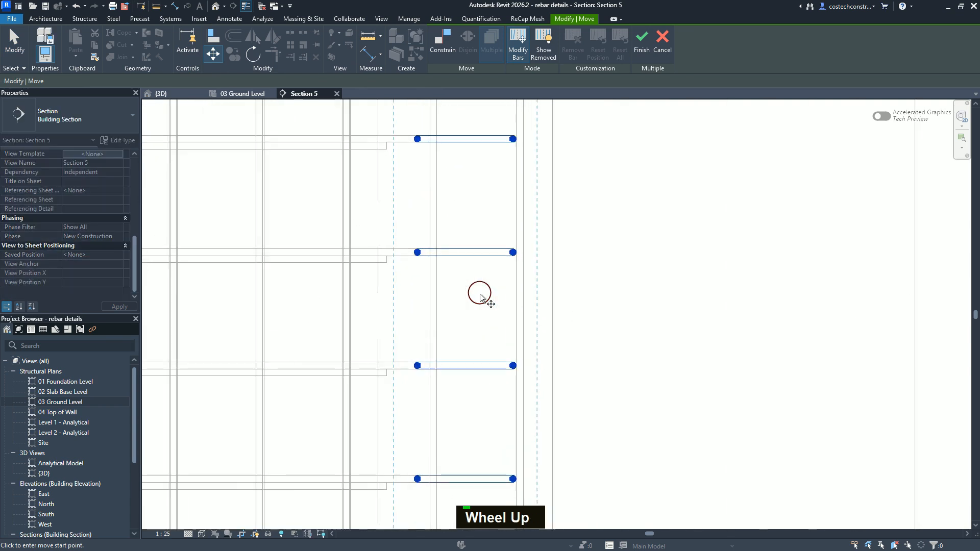
{"action": "left_click", "coordinate": [472, 249]}
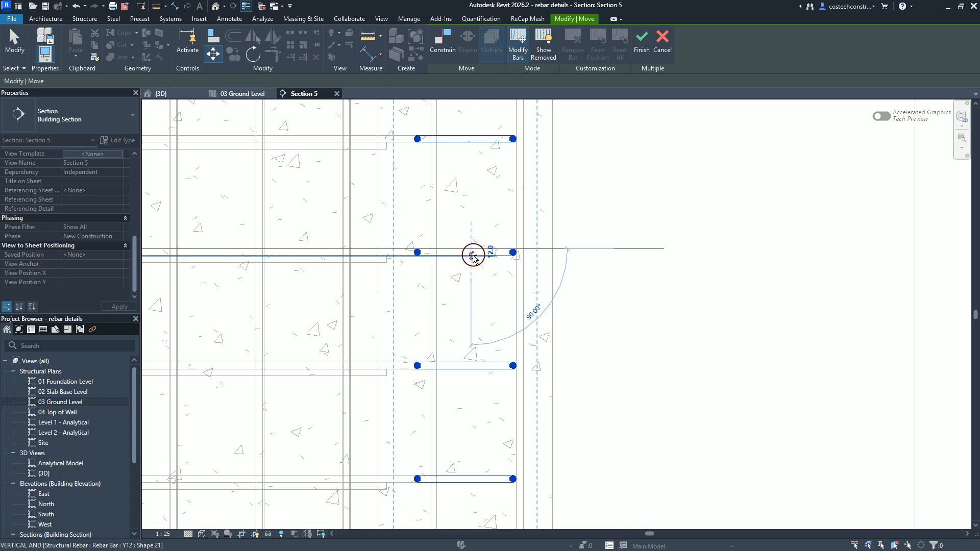
{"action": "left_click", "coordinate": [472, 255]}
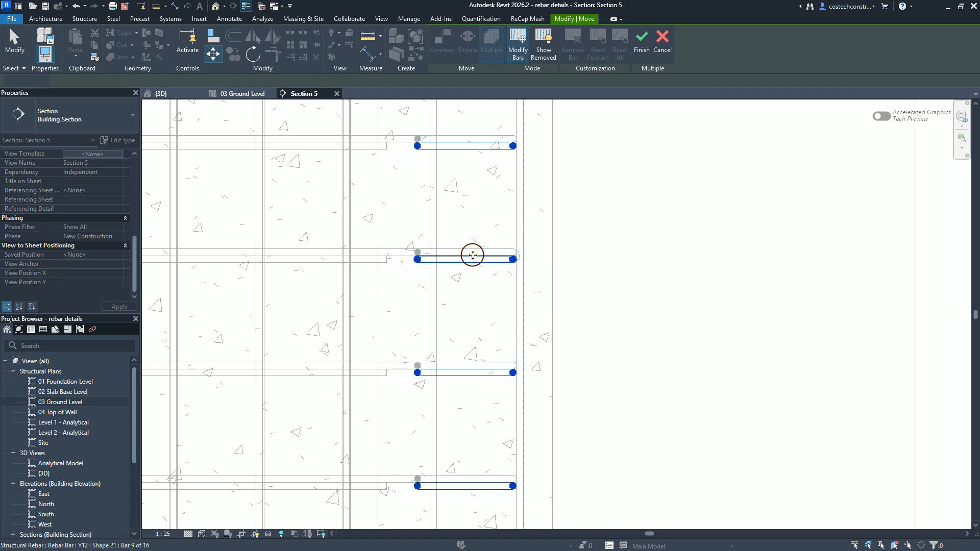
{"action": "left_click", "coordinate": [640, 47]}
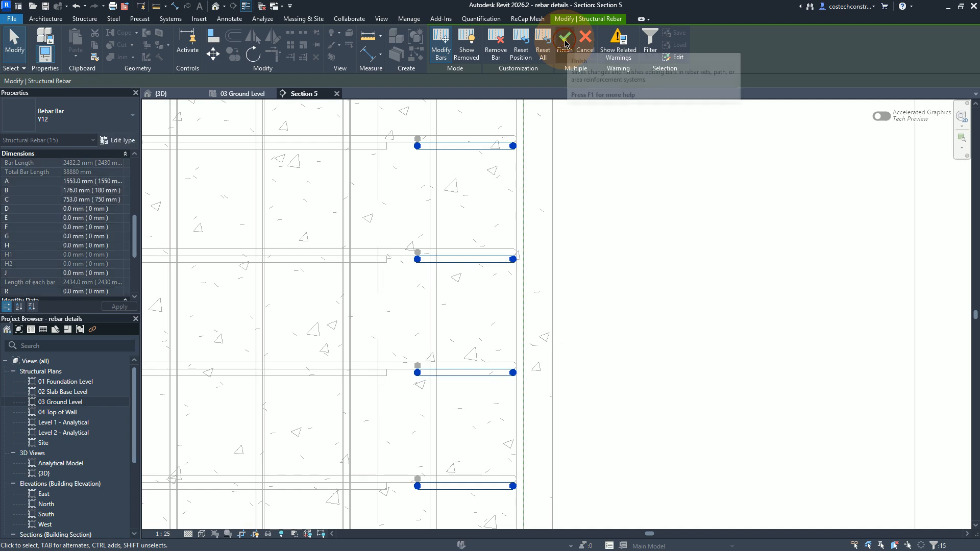
{"action": "left_click", "coordinate": [571, 57]}
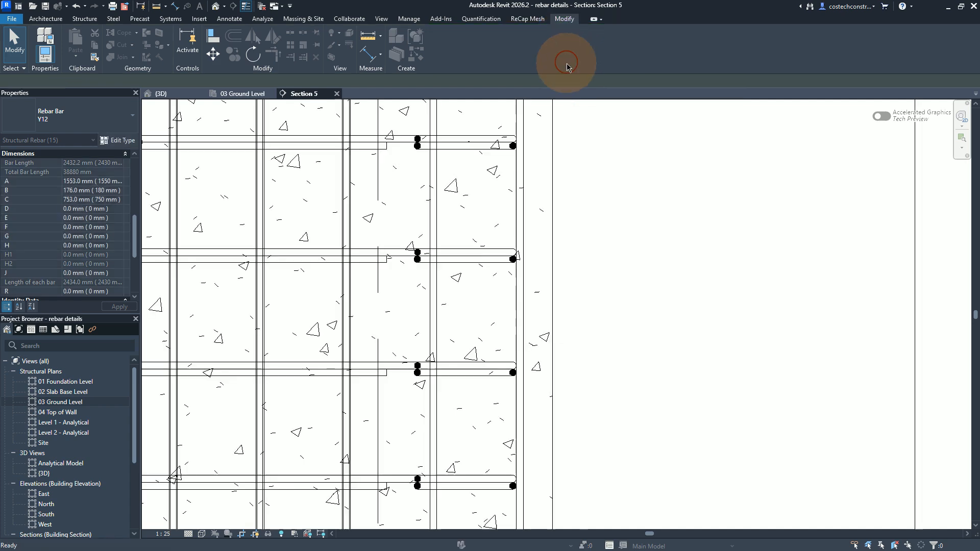
Select the adjusted Y12 U-bar set and examine in 3D how it sits against the crossing horizontal bars at the wall corner
{"action": "left_click", "coordinate": [476, 265]}
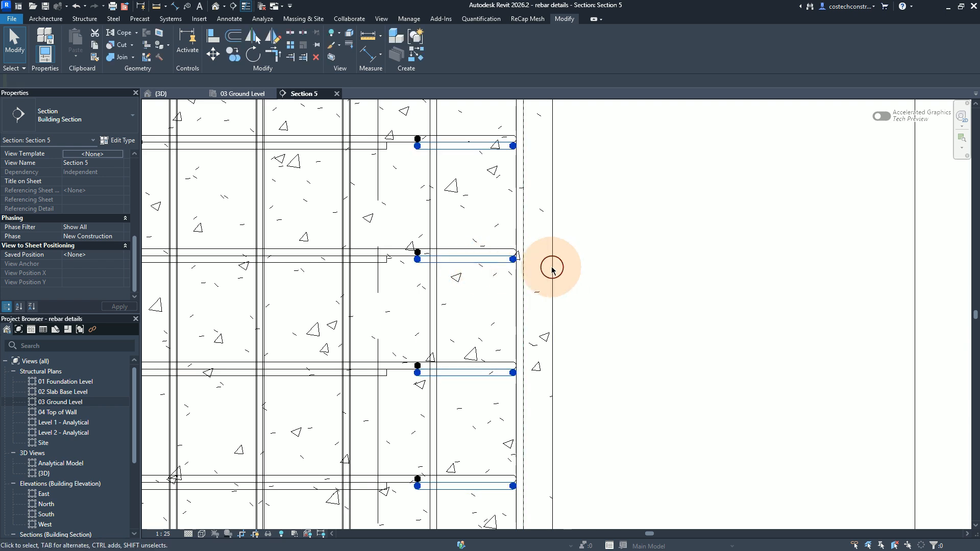
{"action": "left_click", "coordinate": [417, 253]}
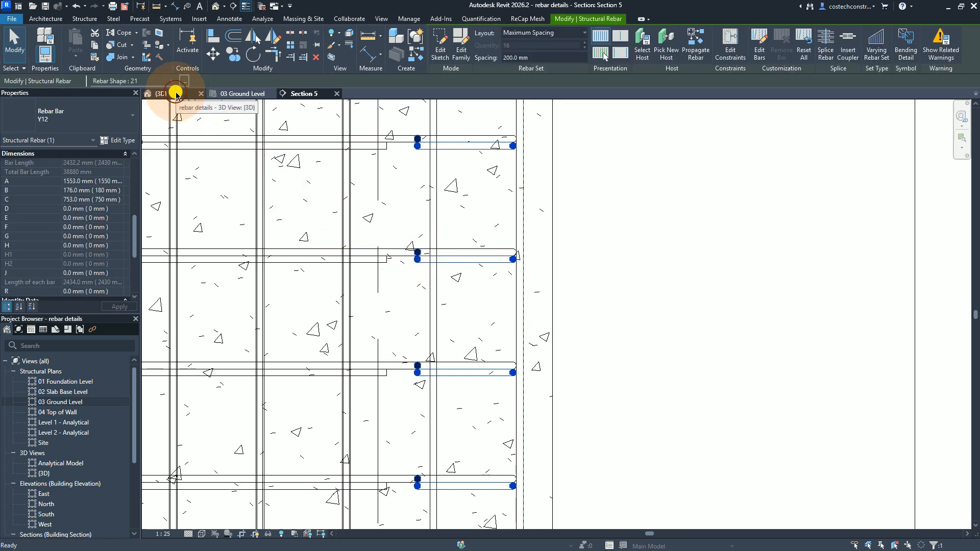
{"action": "left_click", "coordinate": [162, 93]}
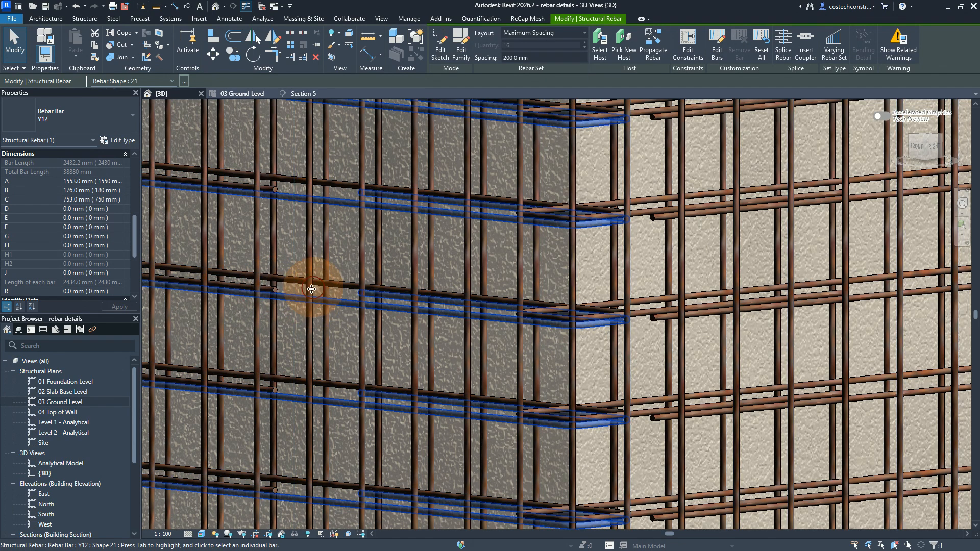
{"action": "scroll", "coordinate": [611, 346], "scroll_direction": "up", "scroll_amount": 2}
{"action": "scroll", "coordinate": [600, 358], "scroll_direction": "down", "scroll_amount": 1}
{"action": "scroll", "coordinate": [600, 482], "scroll_direction": "up", "scroll_amount": 2}
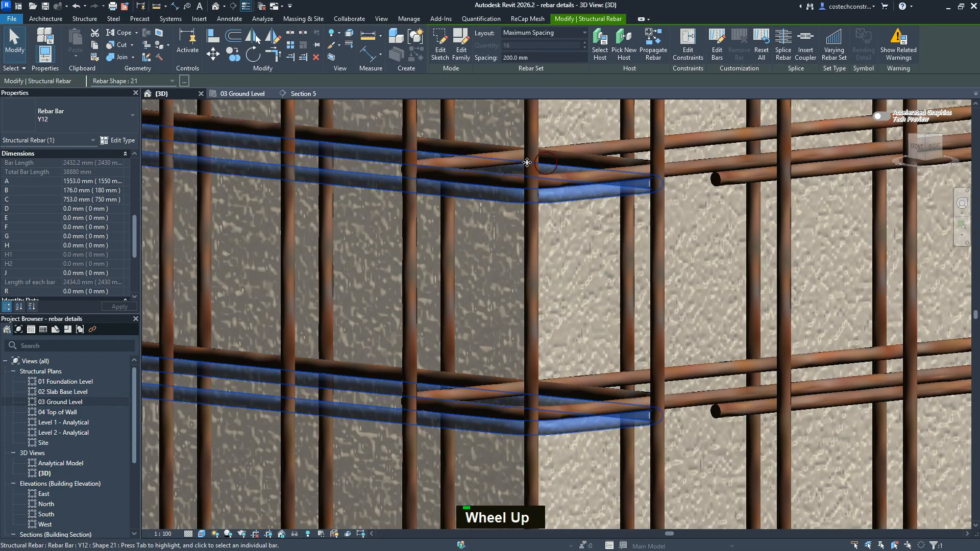
{"action": "left_click", "coordinate": [573, 212]}
{"action": "middle_click_drag", "start_coordinate": [572, 212], "coordinate": [570, 279], "text": "shift"}
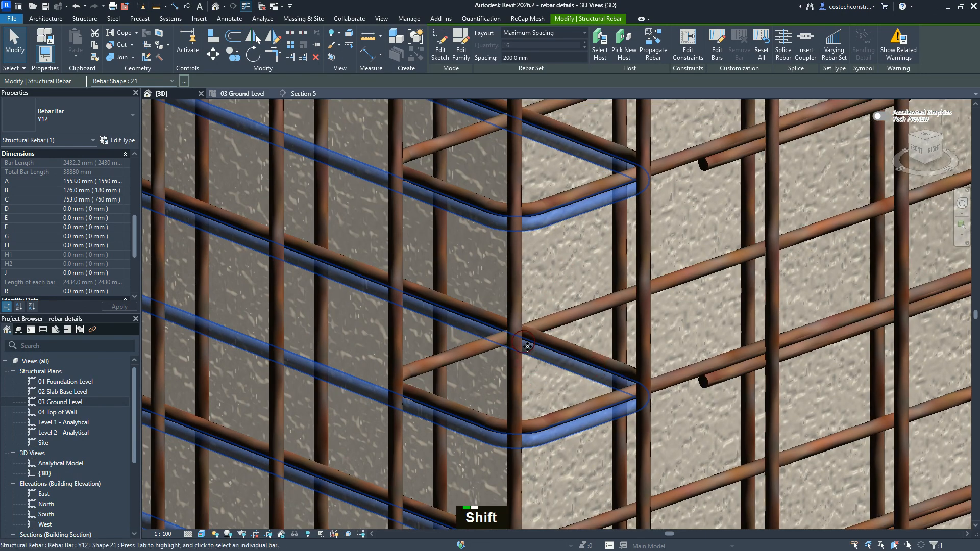
{"action": "middle_click_drag", "start_coordinate": [546, 339], "coordinate": [572, 355], "text": "shift"}
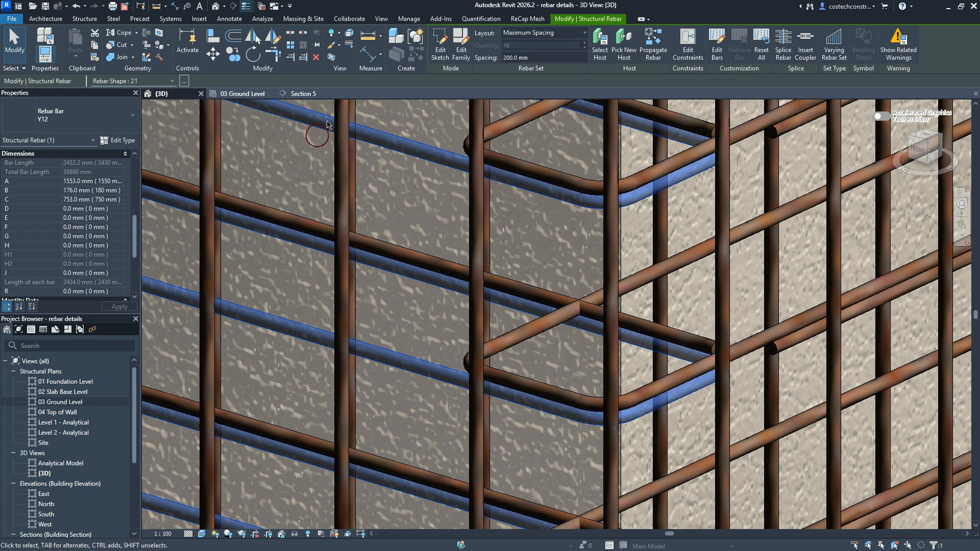
Return to the Section 5 view and open the other Y12 bar set, directly above the adjusted U-bars, for individual bar editing
{"action": "left_click", "coordinate": [313, 94]}
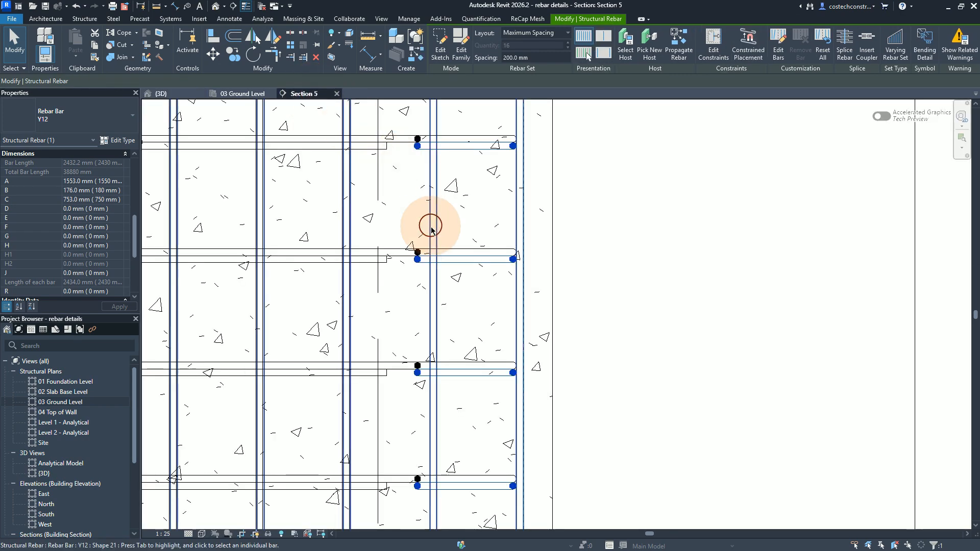
{"action": "key", "text": "Escape"}
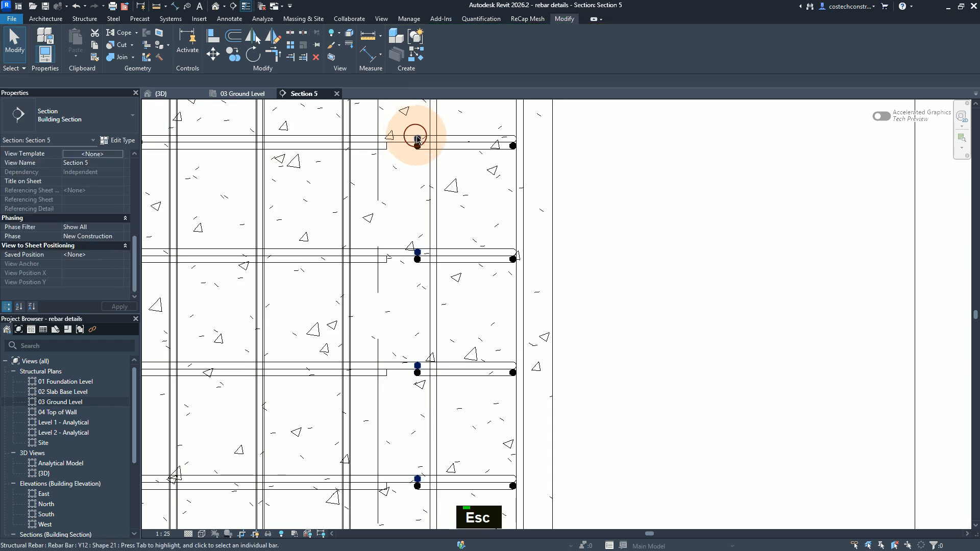
{"action": "left_click", "coordinate": [418, 140]}
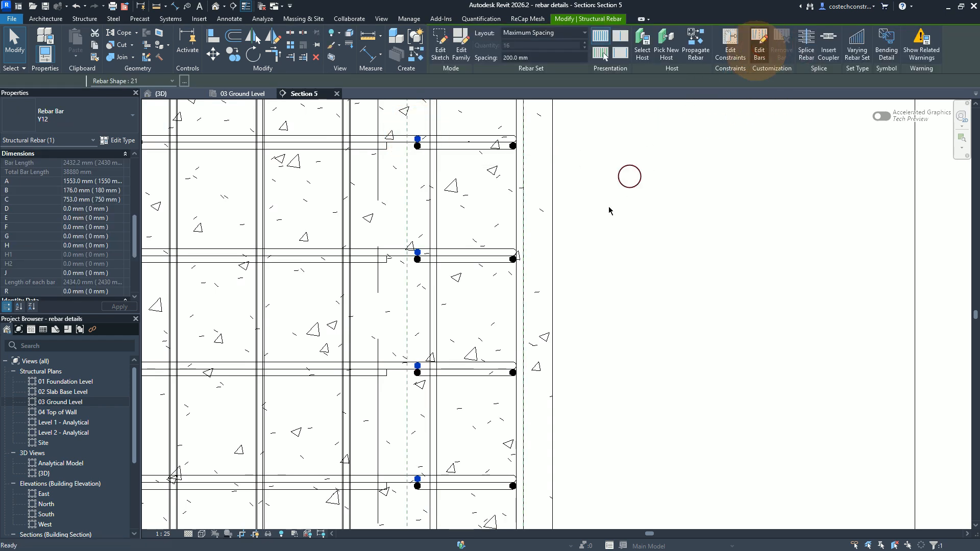
Move the fifteen upper bars of the second Y12 U-bar set down by 24 mm, placing them below the crossing bars
{"action": "scroll", "coordinate": [546, 397], "scroll_direction": "up", "scroll_amount": 1}
{"action": "scroll", "coordinate": [545, 397], "scroll_direction": "down", "scroll_amount": 1}
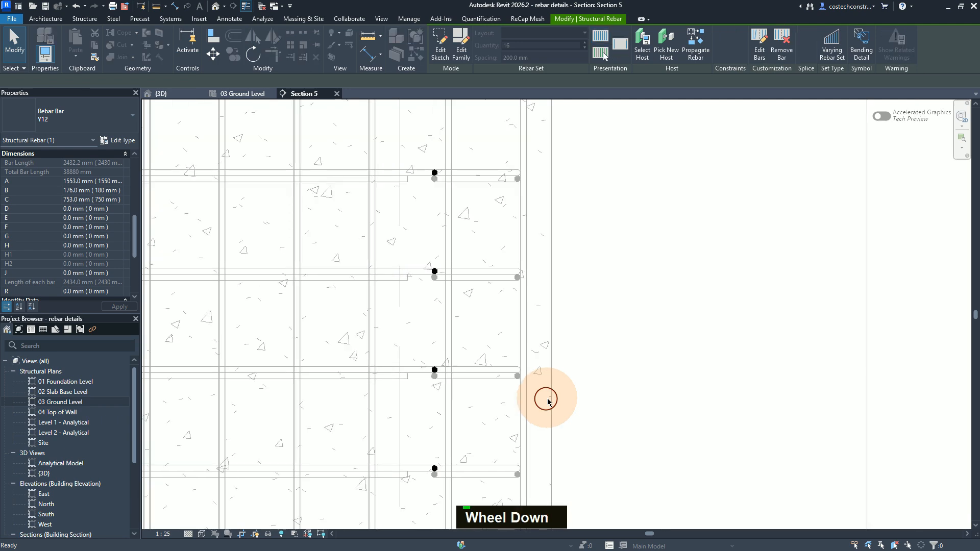
{"action": "scroll", "coordinate": [547, 400], "scroll_direction": "down", "scroll_amount": 2}
{"action": "scroll", "coordinate": [549, 398], "scroll_direction": "up", "scroll_amount": 1}
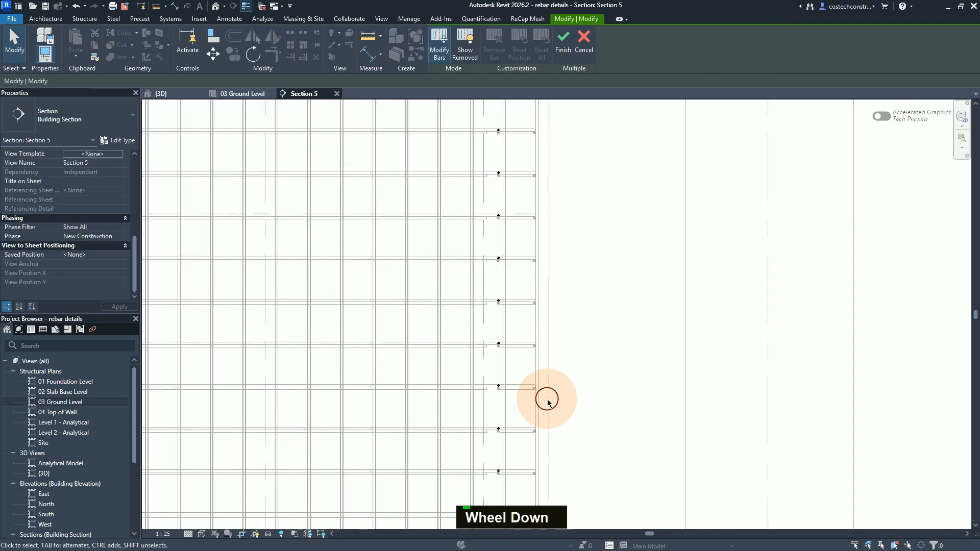
{"action": "scroll", "coordinate": [552, 396], "scroll_direction": "down", "scroll_amount": 1}
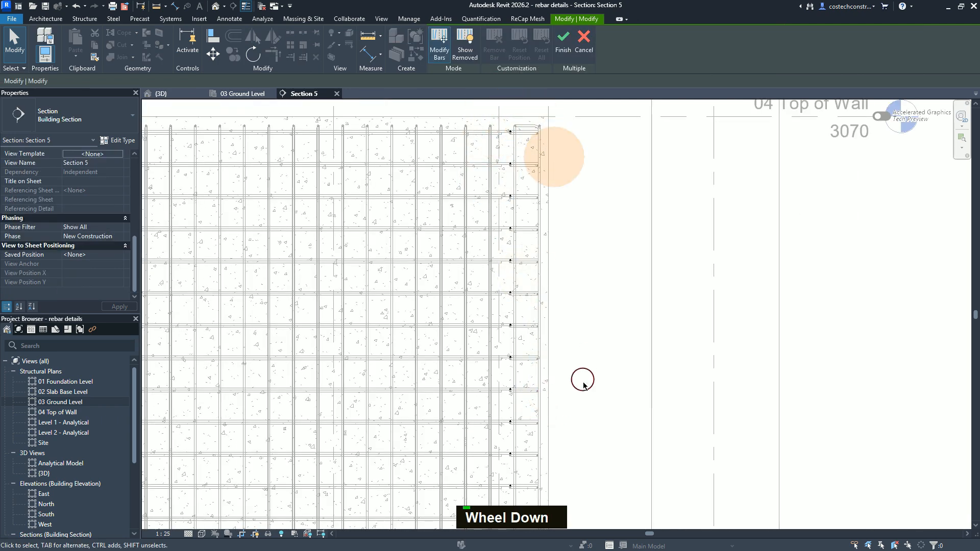
{"action": "scroll", "coordinate": [568, 389], "scroll_direction": "up", "scroll_amount": 1}
{"action": "scroll", "coordinate": [568, 388], "scroll_direction": "down", "scroll_amount": 2}
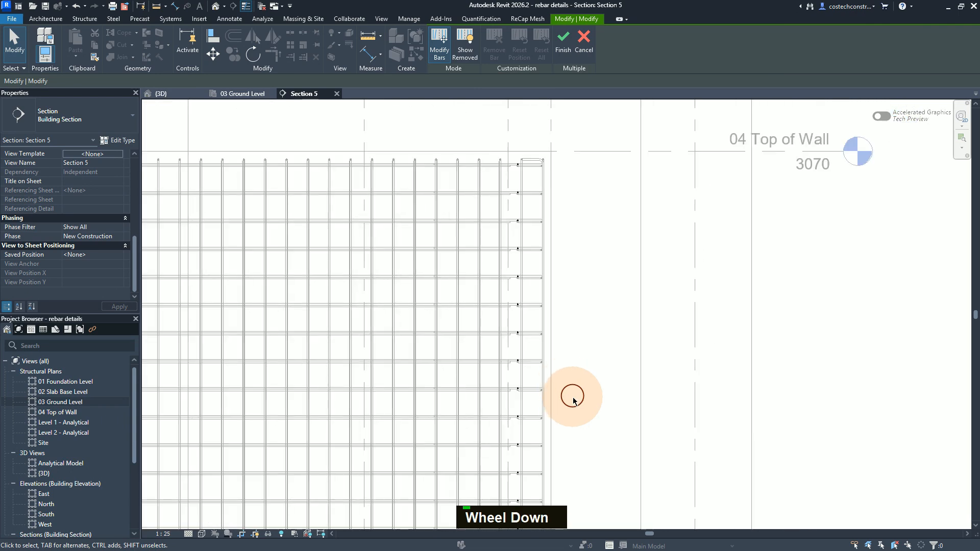
{"action": "scroll", "coordinate": [573, 402], "scroll_direction": "down", "scroll_amount": 3}
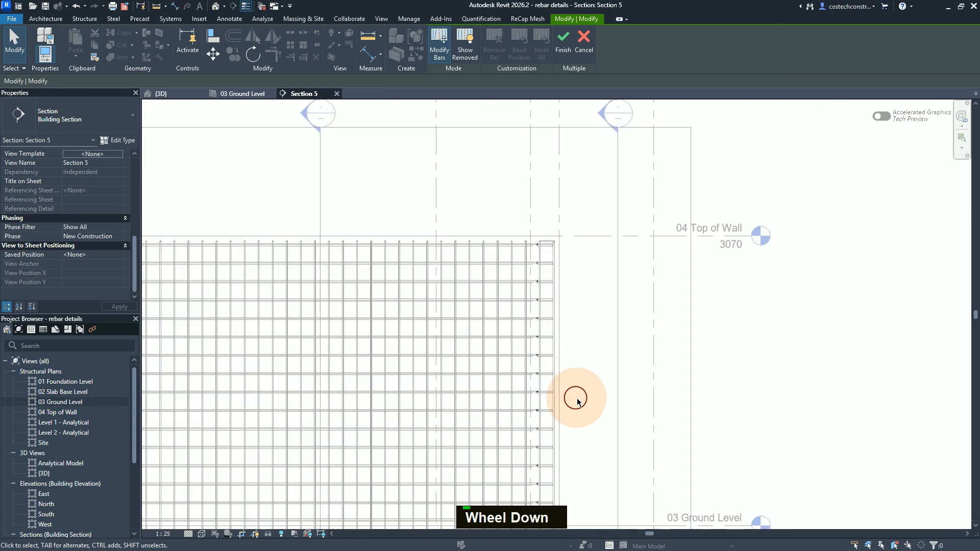
{"action": "middle_click_drag", "start_coordinate": [609, 422], "coordinate": [598, 324]}
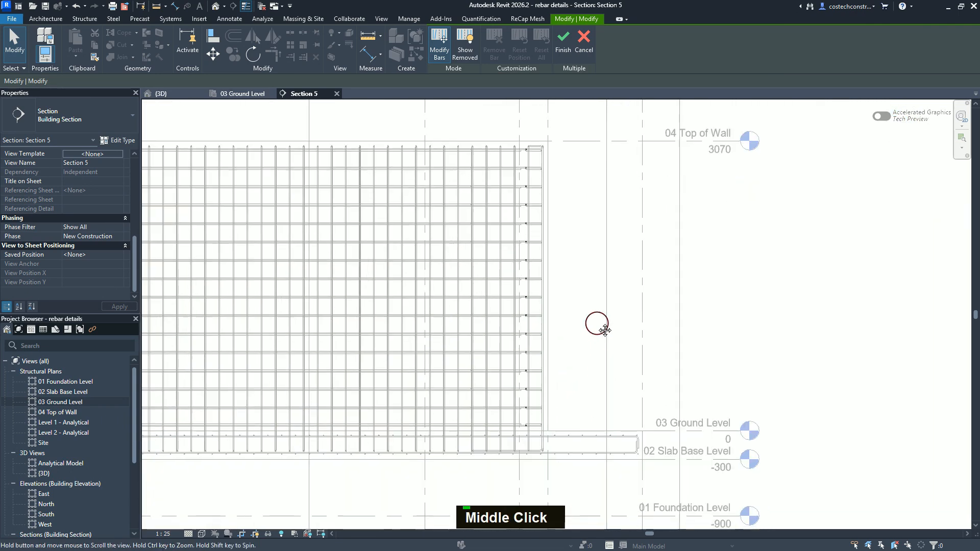
{"action": "scroll", "coordinate": [565, 376], "scroll_direction": "up", "scroll_amount": 1}
{"action": "scroll", "coordinate": [565, 376], "scroll_direction": "up", "scroll_amount": 1}
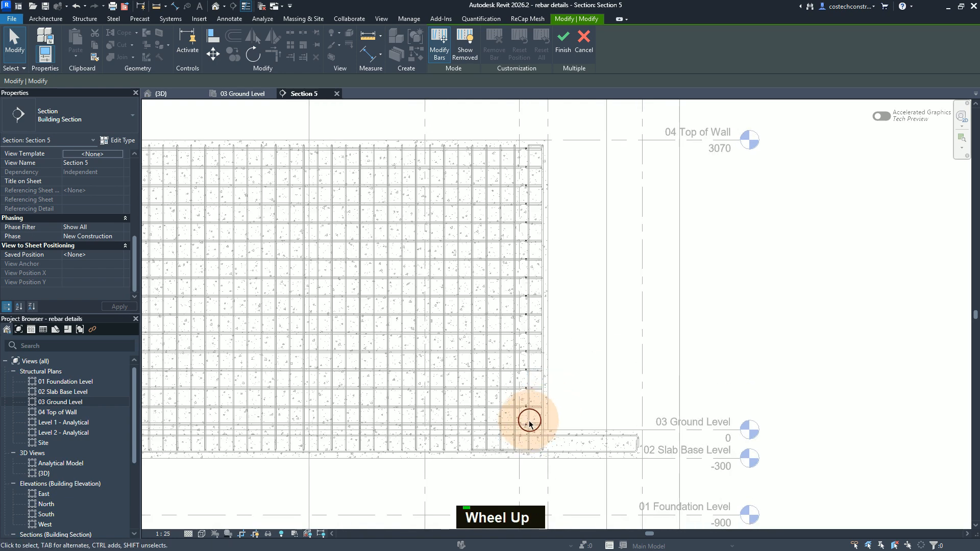
{"action": "left_click_drag", "start_coordinate": [538, 412], "coordinate": [489, 132]}
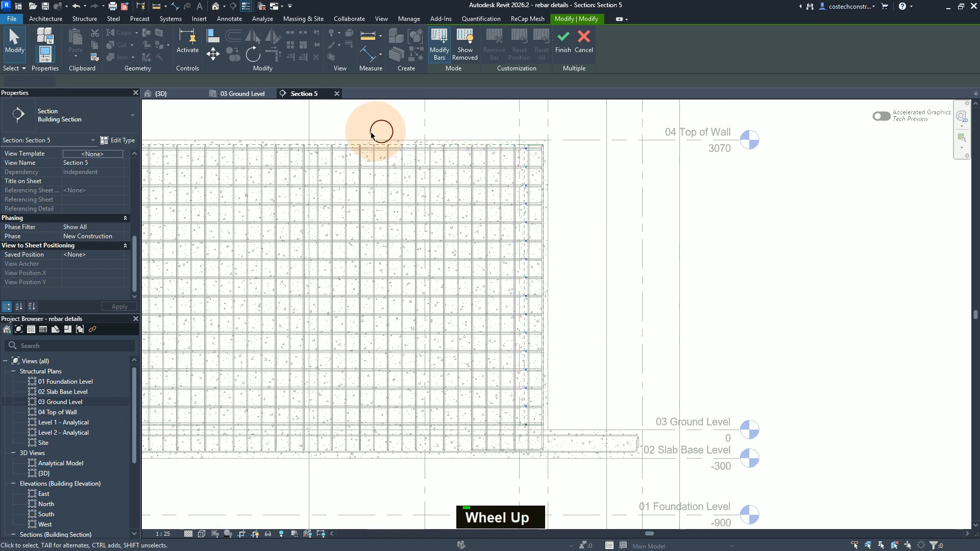
{"action": "left_click", "coordinate": [213, 54]}
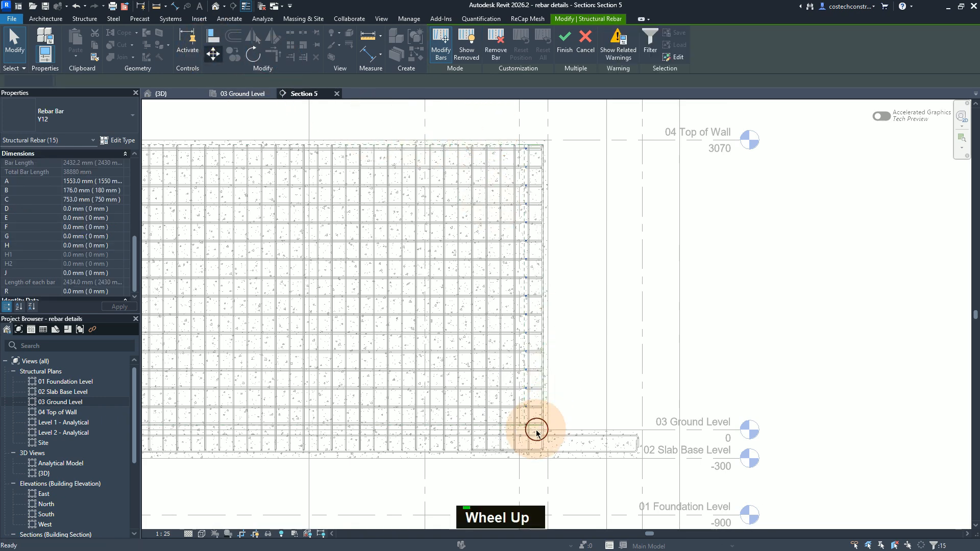
{"action": "scroll", "coordinate": [536, 434], "scroll_direction": "up", "scroll_amount": 5}
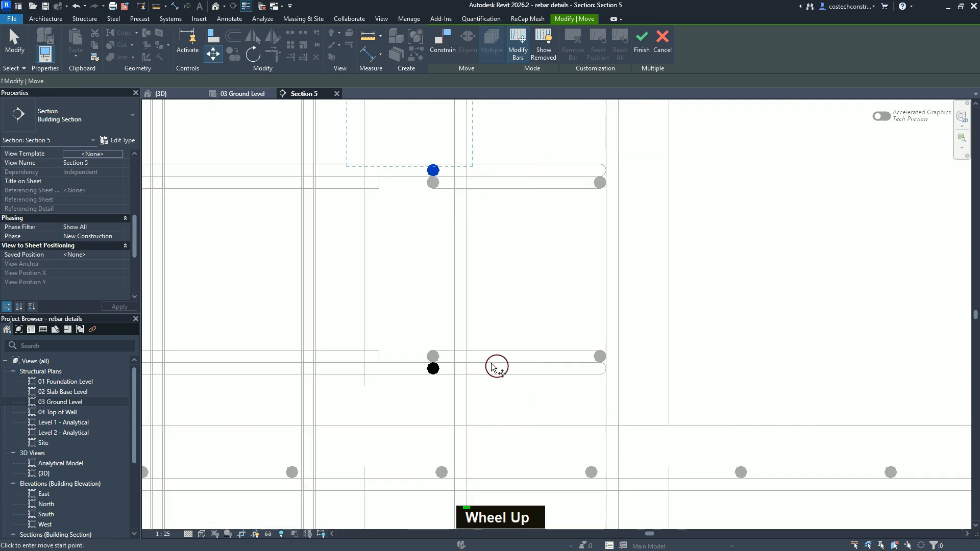
{"action": "scroll", "coordinate": [472, 409], "scroll_direction": "up", "scroll_amount": 2}
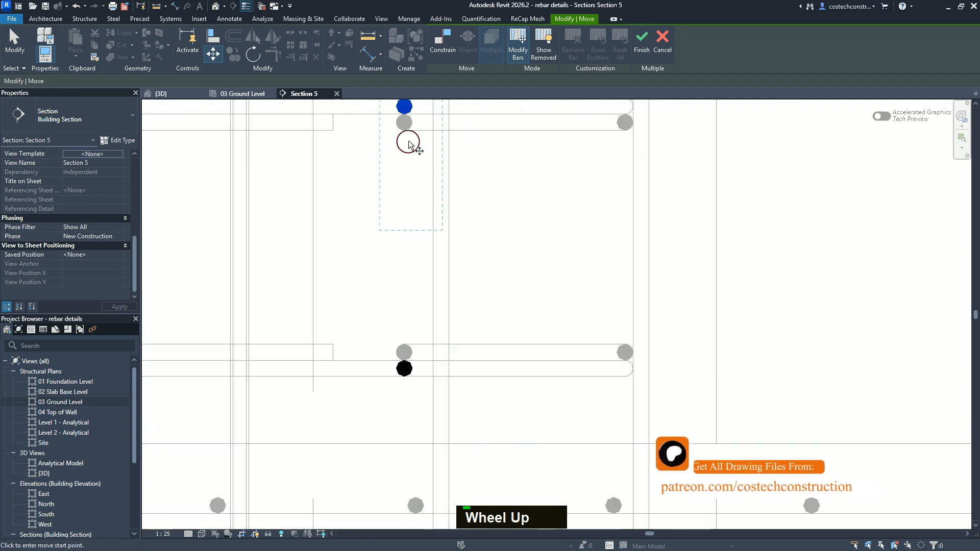
{"action": "scroll", "coordinate": [405, 108], "scroll_direction": "down", "scroll_amount": 2}
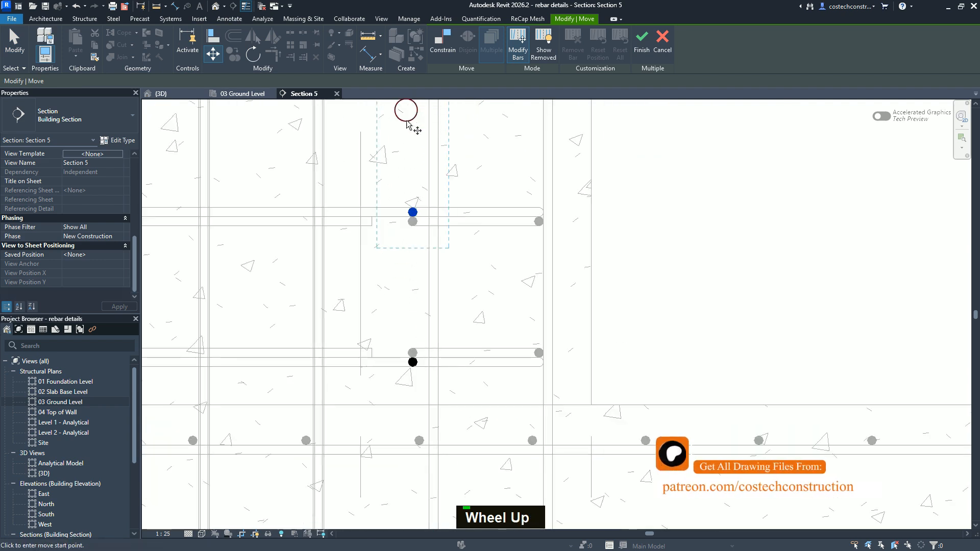
{"action": "left_click", "coordinate": [411, 219]}
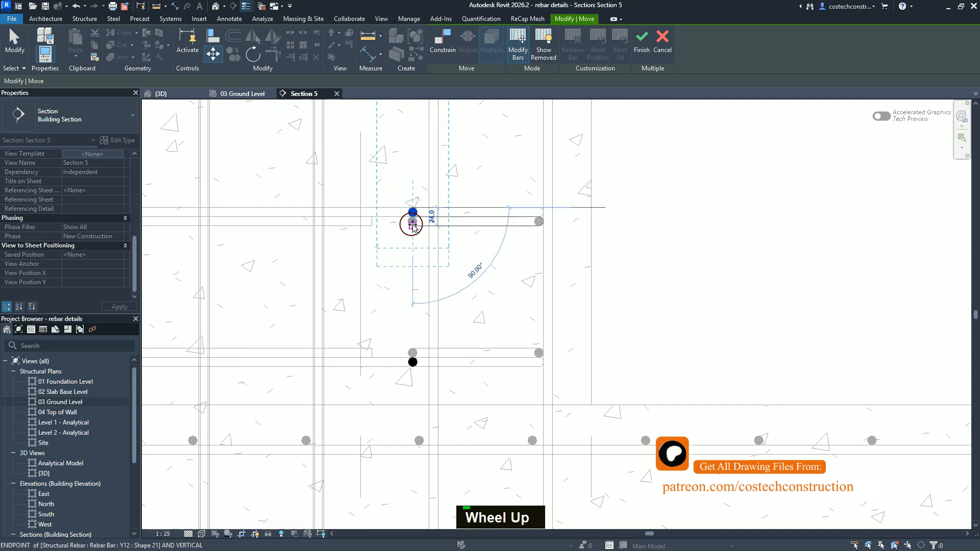
{"action": "left_click", "coordinate": [413, 225]}
{"action": "left_click", "coordinate": [416, 220]}
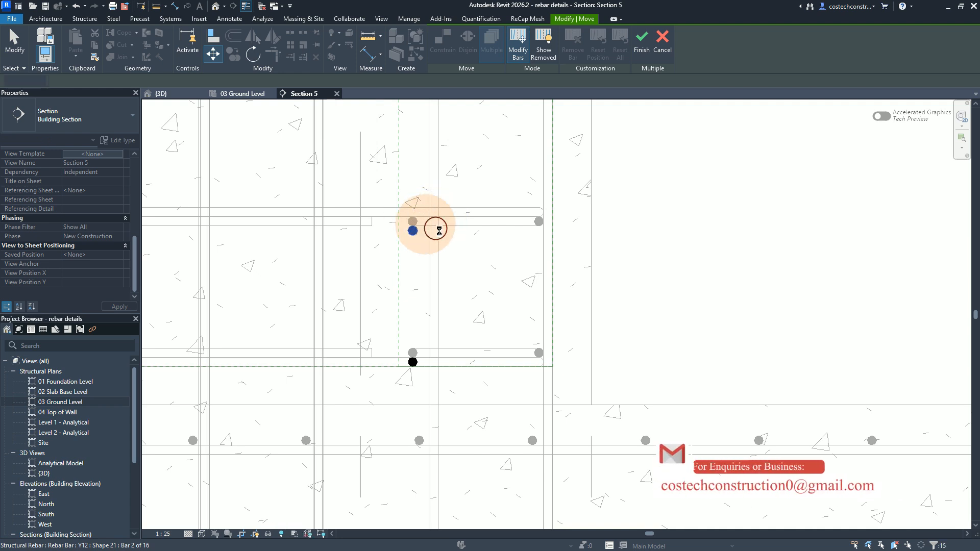
Move the lowest bar of the same Y12 U-bar set up by 24 mm and finish the individual bar editing
{"action": "left_click", "coordinate": [418, 368]}
{"action": "left_click", "coordinate": [412, 363]}
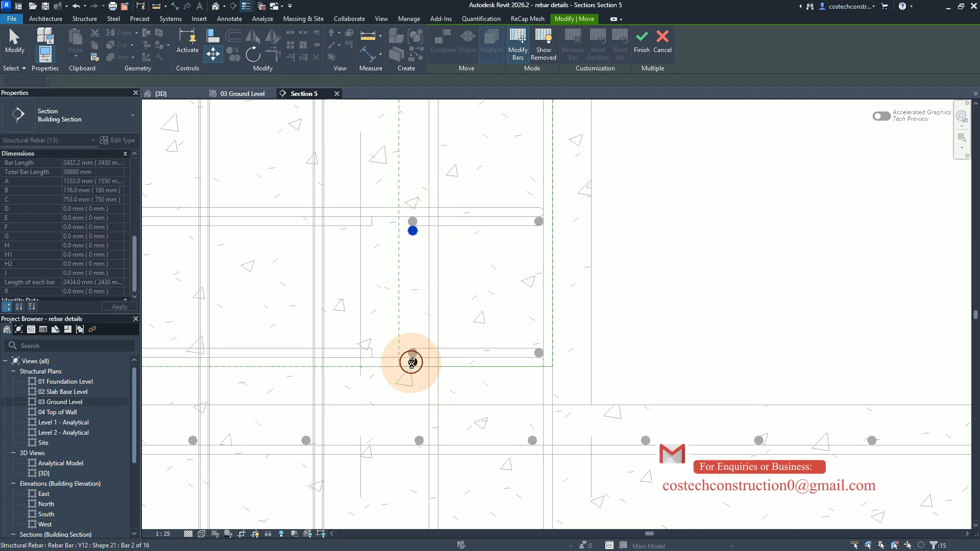
{"action": "left_click", "coordinate": [417, 367]}
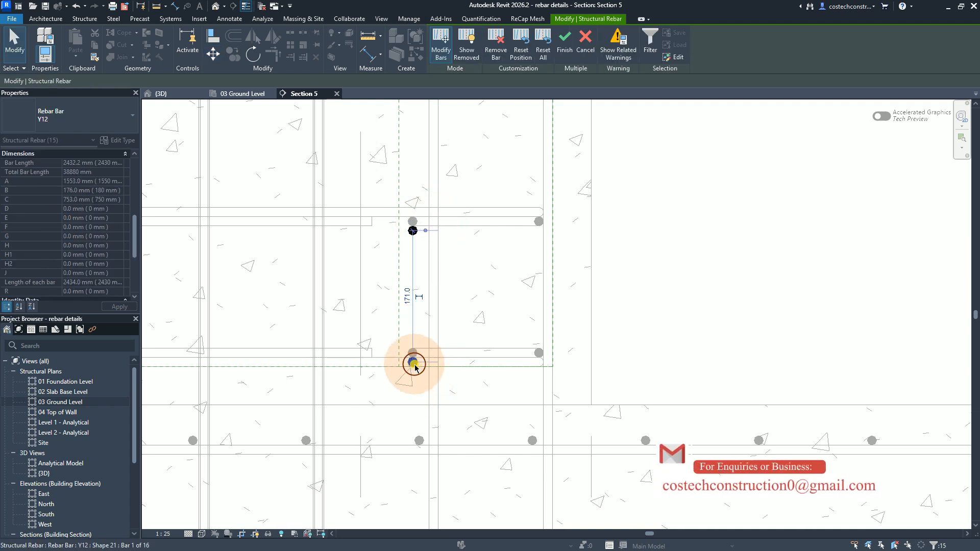
{"action": "left_click", "coordinate": [213, 54]}
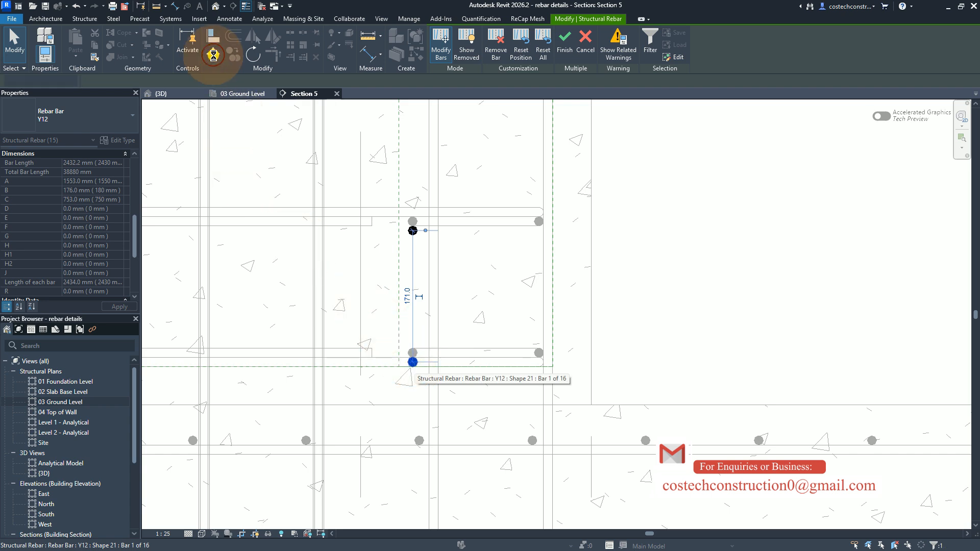
{"action": "left_click", "coordinate": [412, 364]}
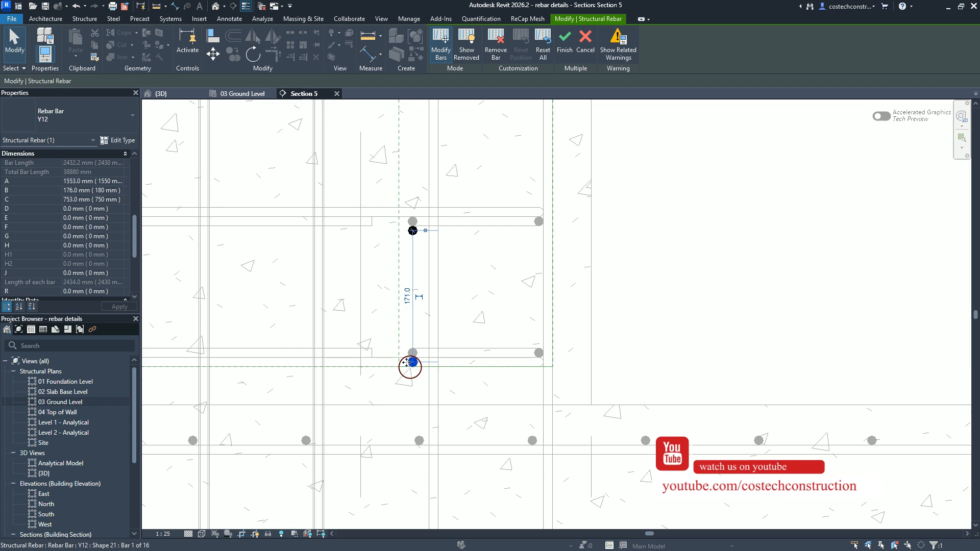
{"action": "left_click", "coordinate": [214, 57]}
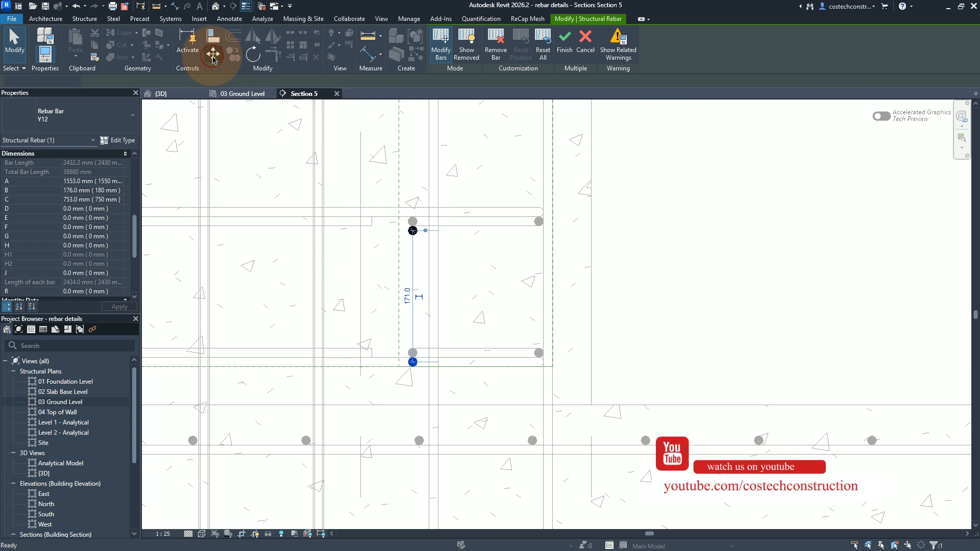
{"action": "left_click", "coordinate": [413, 361]}
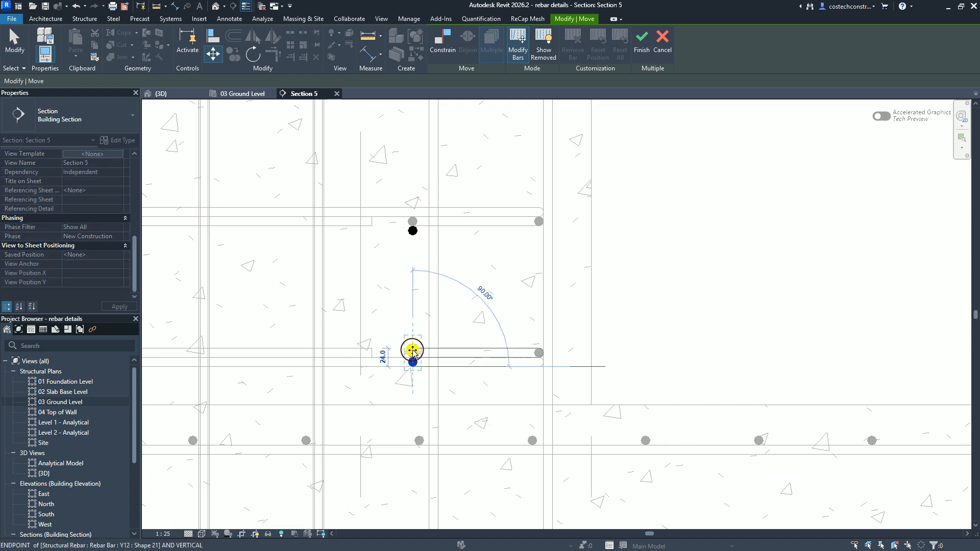
{"action": "left_click", "coordinate": [413, 351]}
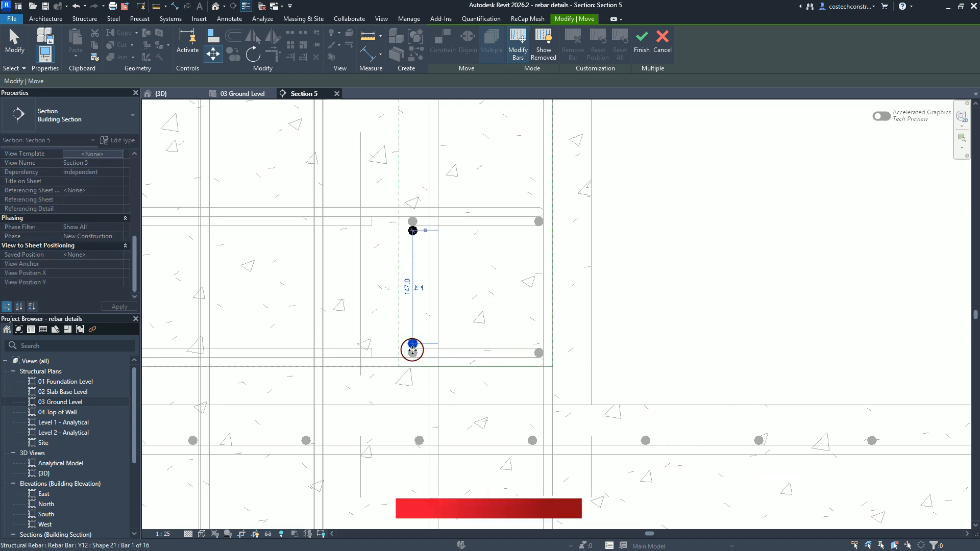
{"action": "left_click", "coordinate": [644, 38]}
{"action": "left_click", "coordinate": [564, 41]}
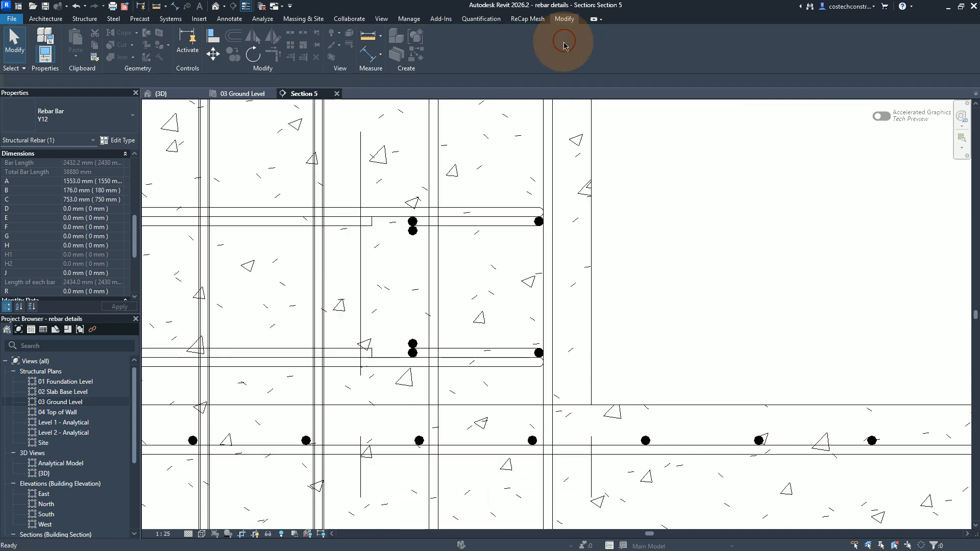
Examine in the 3D view how the adjusted U-bars sit at the wall corner and check the overall reinforcement of the retaining wall
{"action": "left_click", "coordinate": [180, 95]}
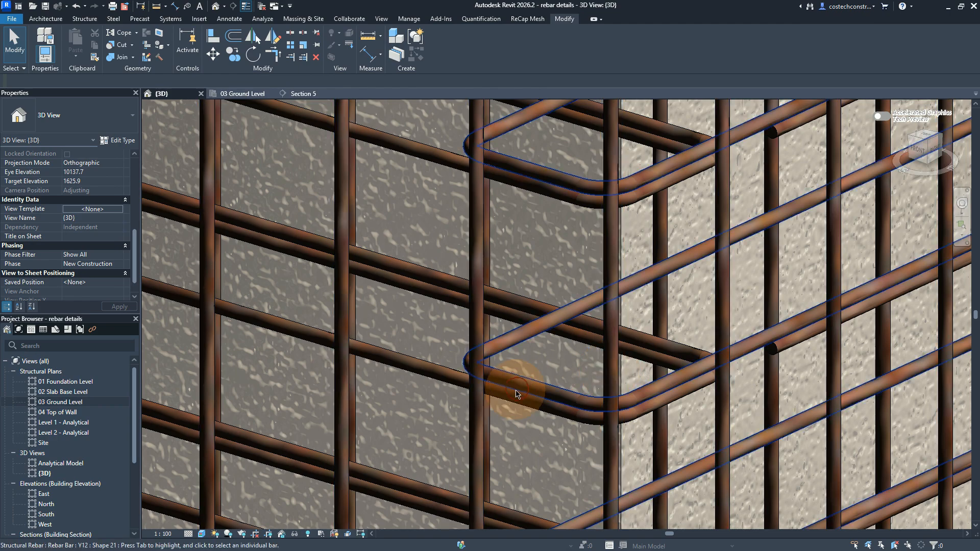
{"action": "scroll", "coordinate": [479, 373], "scroll_direction": "down", "scroll_amount": 3}
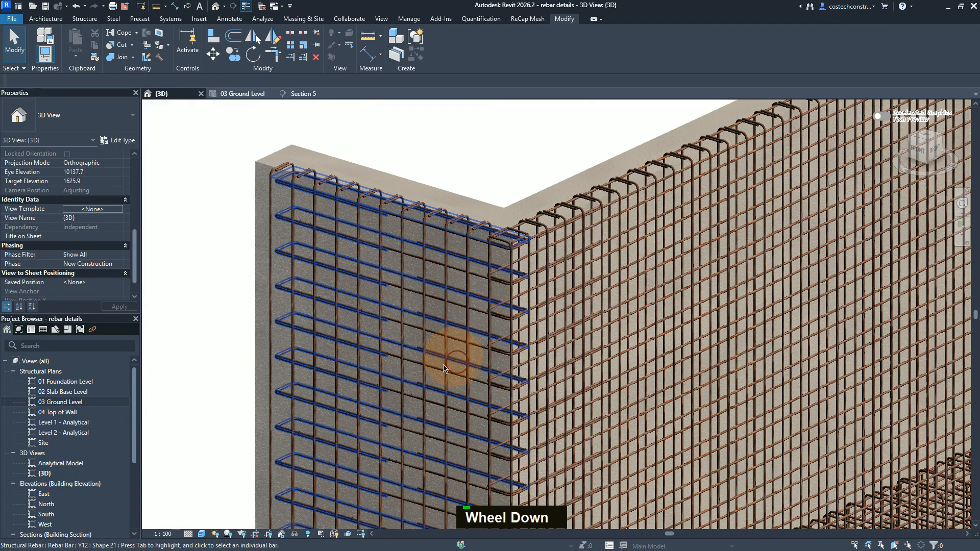
{"action": "scroll", "coordinate": [428, 369], "scroll_direction": "up", "scroll_amount": 2}
{"action": "scroll", "coordinate": [384, 362], "scroll_direction": "down", "scroll_amount": 1}
{"action": "scroll", "coordinate": [357, 357], "scroll_direction": "up", "scroll_amount": 1}
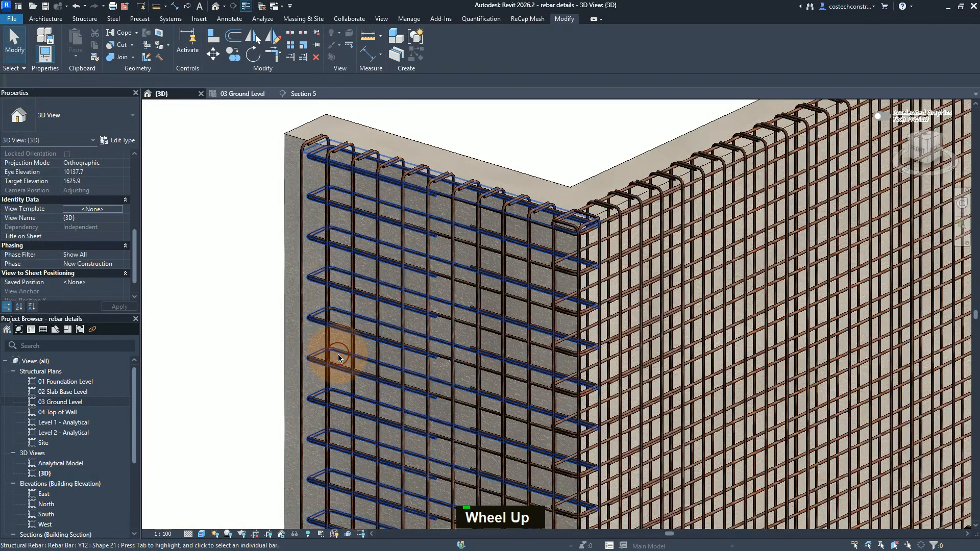
{"action": "scroll", "coordinate": [307, 352], "scroll_direction": "down", "scroll_amount": 2}
{"action": "scroll", "coordinate": [302, 352], "scroll_direction": "up", "scroll_amount": 1}
{"action": "scroll", "coordinate": [300, 354], "scroll_direction": "down", "scroll_amount": 1}
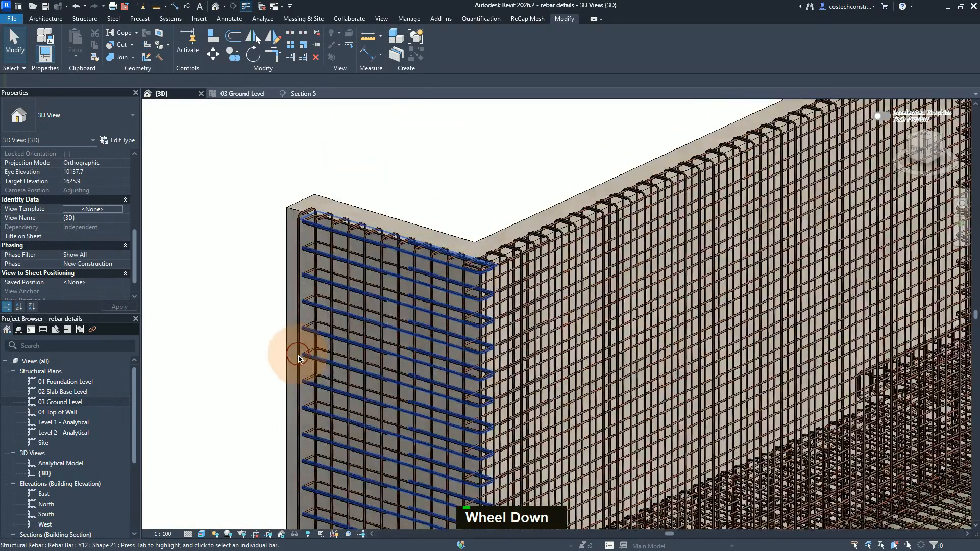
{"action": "scroll", "coordinate": [299, 357], "scroll_direction": "down", "scroll_amount": 5}
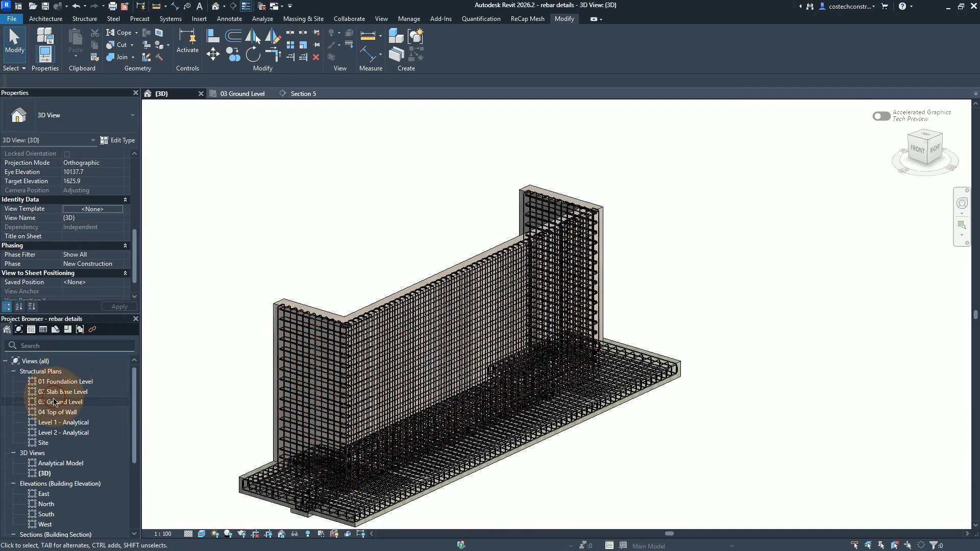
Duplicate the 03 Ground Level structural plan without its detailing
{"action": "left_click", "coordinate": [242, 94]}
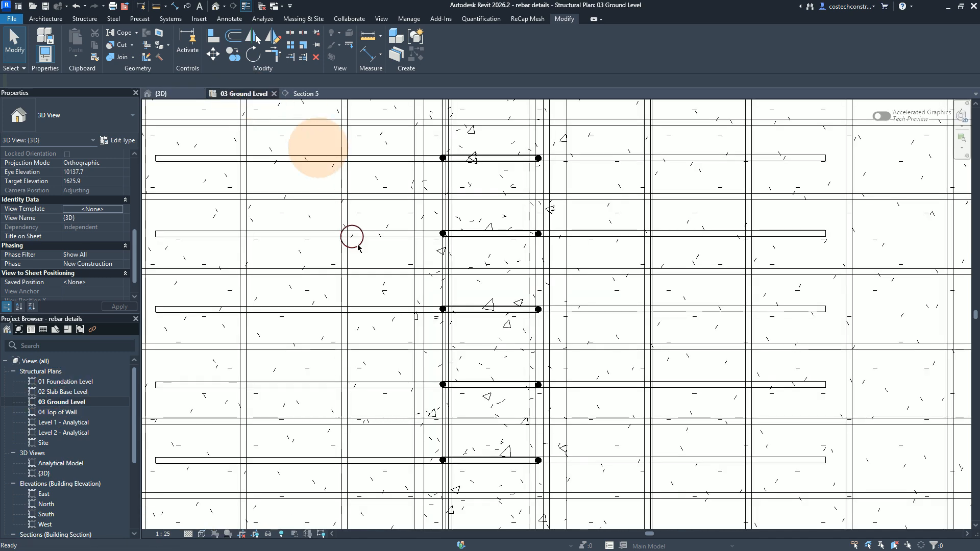
{"action": "scroll", "coordinate": [378, 277], "scroll_direction": "up", "scroll_amount": 1}
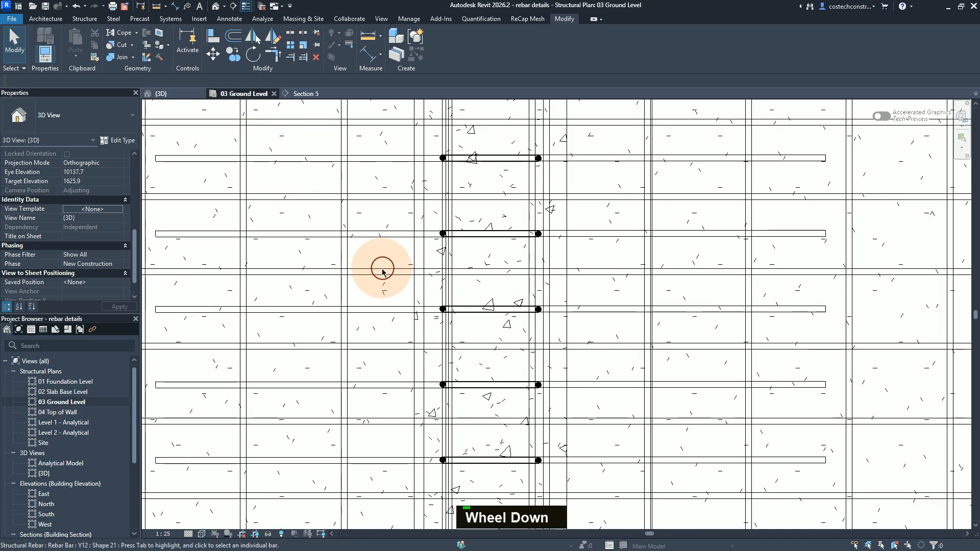
{"action": "scroll", "coordinate": [362, 278], "scroll_direction": "up", "scroll_amount": 1}
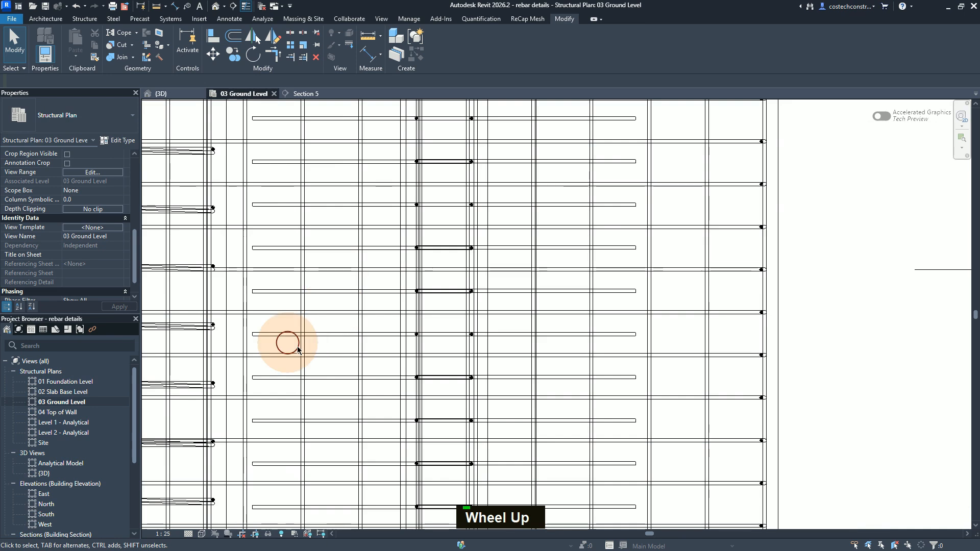
{"action": "right_click", "coordinate": [62, 402]}
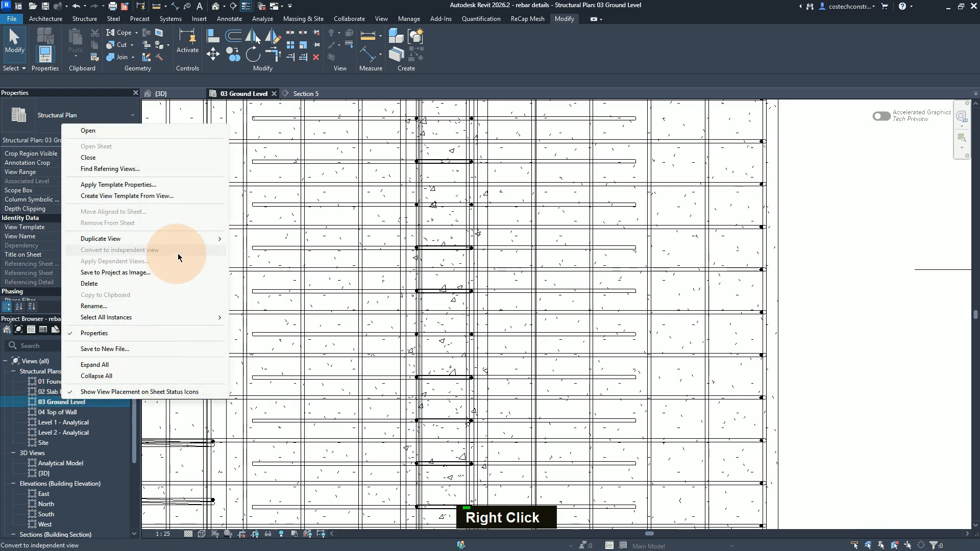
{"action": "mouse_move", "coordinate": [194, 244]}
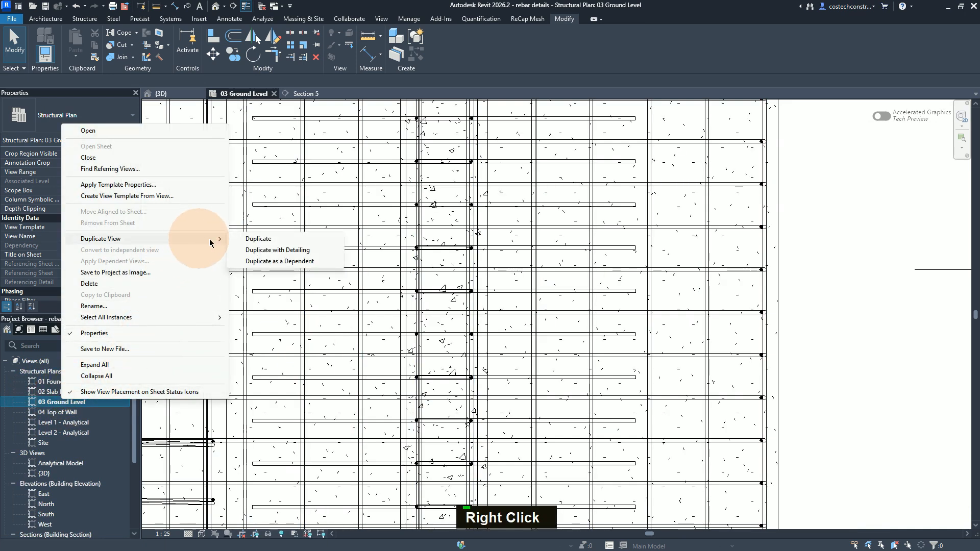
{"action": "left_click", "coordinate": [275, 239]}
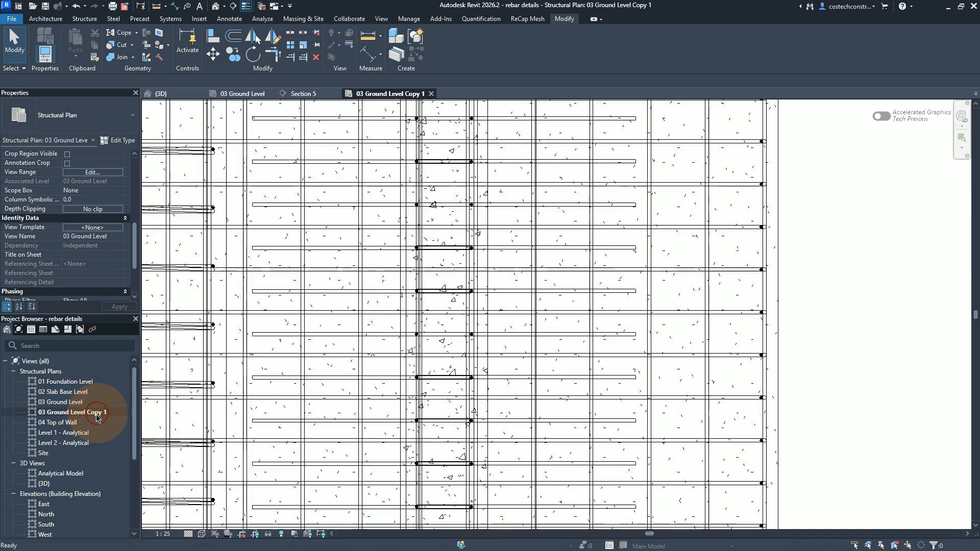
Rename the duplicated ground level plan as 03 SLAB R.C DETAILS
{"action": "left_click", "coordinate": [98, 418]}
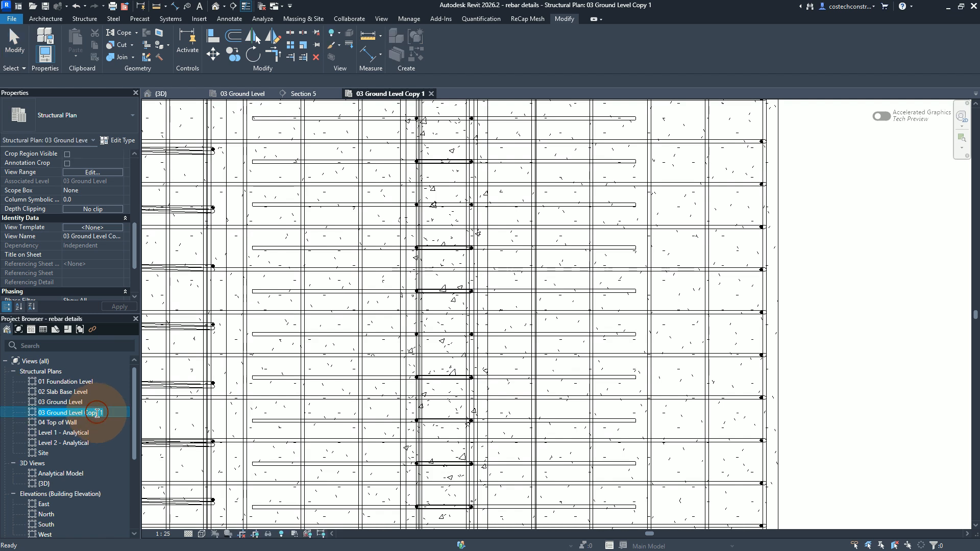
{"action": "key", "text": "Caps_Lock"}
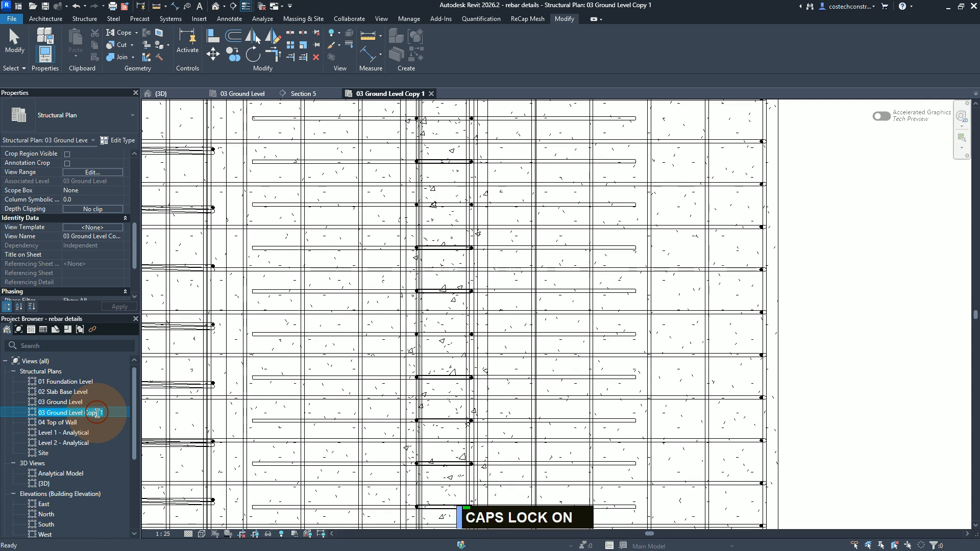
{"action": "type", "text": "0"}
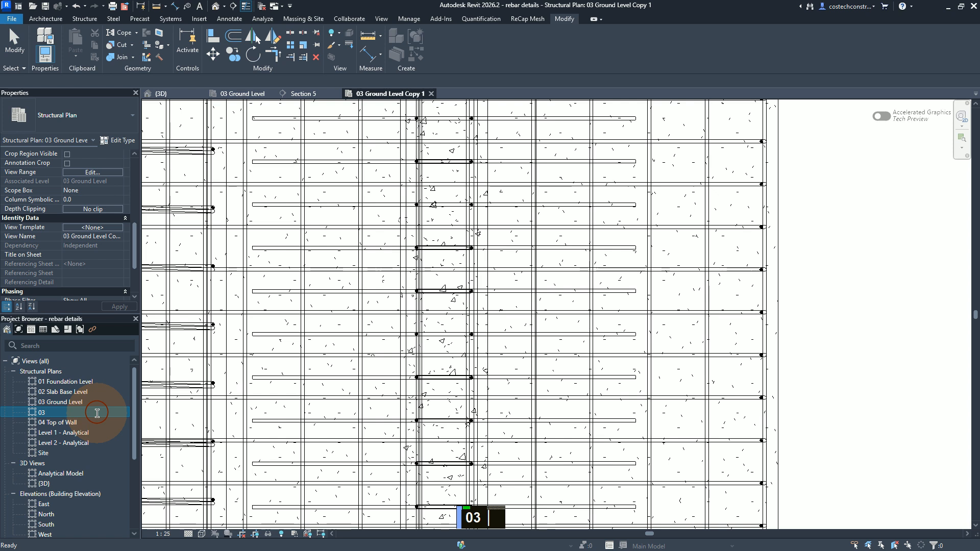
{"action": "type", "text": "3"}
{"action": "key", "text": "Caps_Lock"}
{"action": "type", "text": "SLAB R.C DETAILS"}
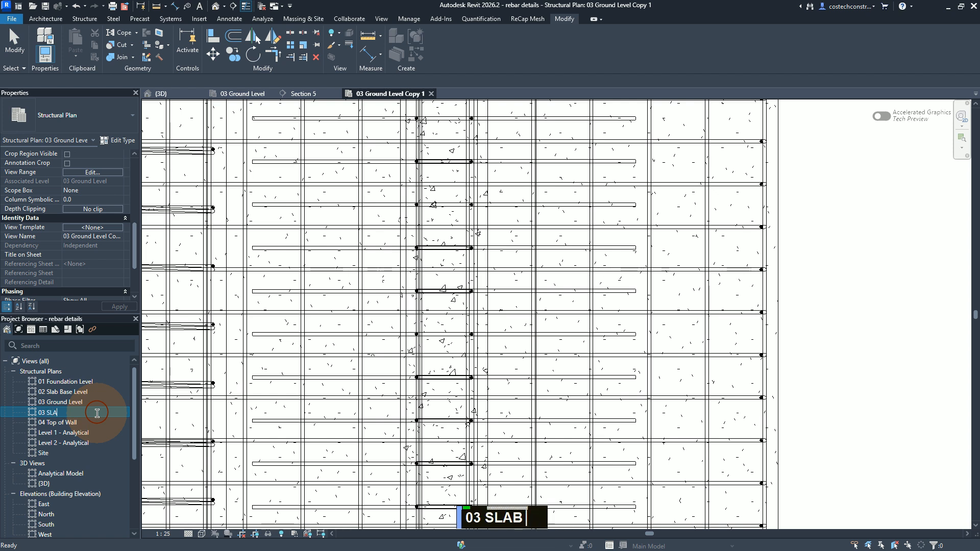
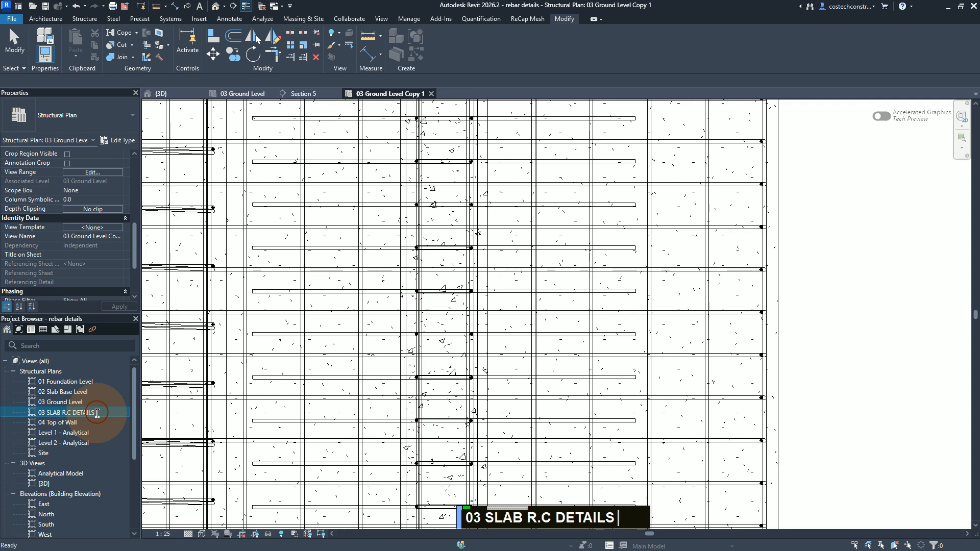
{"action": "key", "text": "Return"}
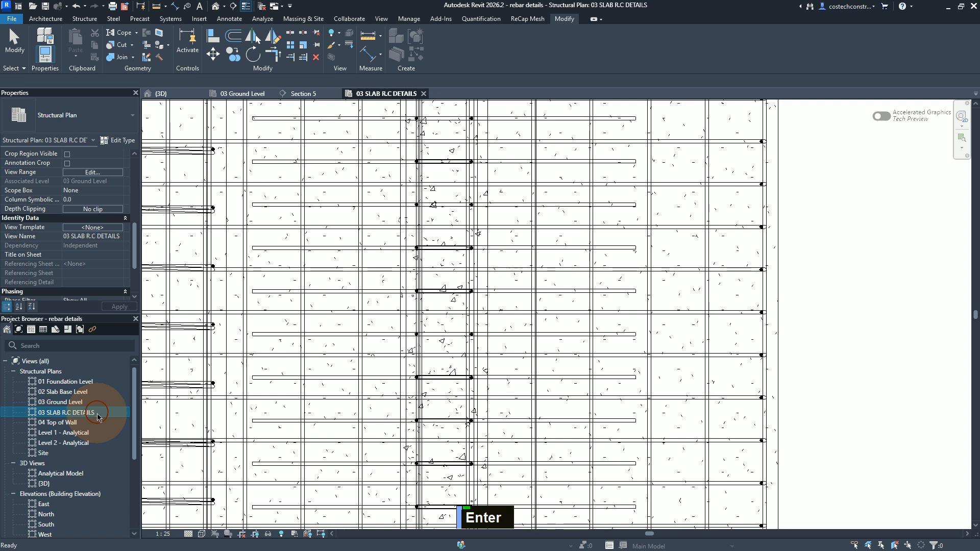
{"action": "scroll", "coordinate": [412, 466], "scroll_direction": "down", "scroll_amount": 3}
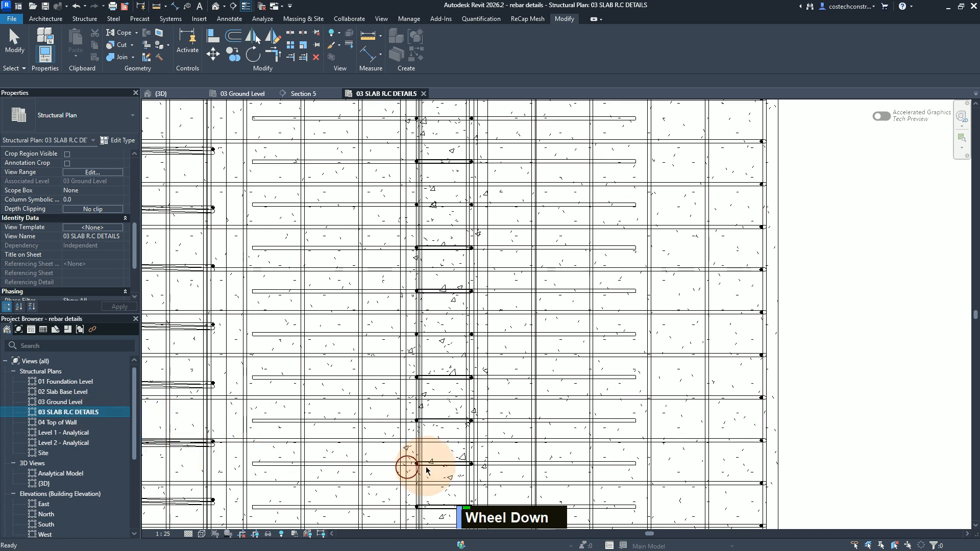
{"action": "scroll", "coordinate": [472, 440], "scroll_direction": "down", "scroll_amount": 4}
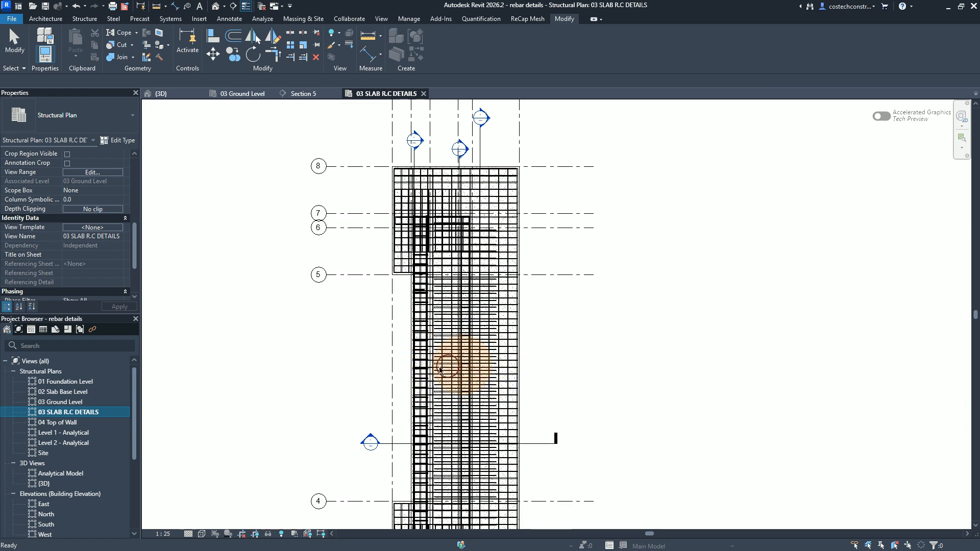
Return to the original 03 Ground Level plan and save the project
{"action": "left_click", "coordinate": [250, 97]}
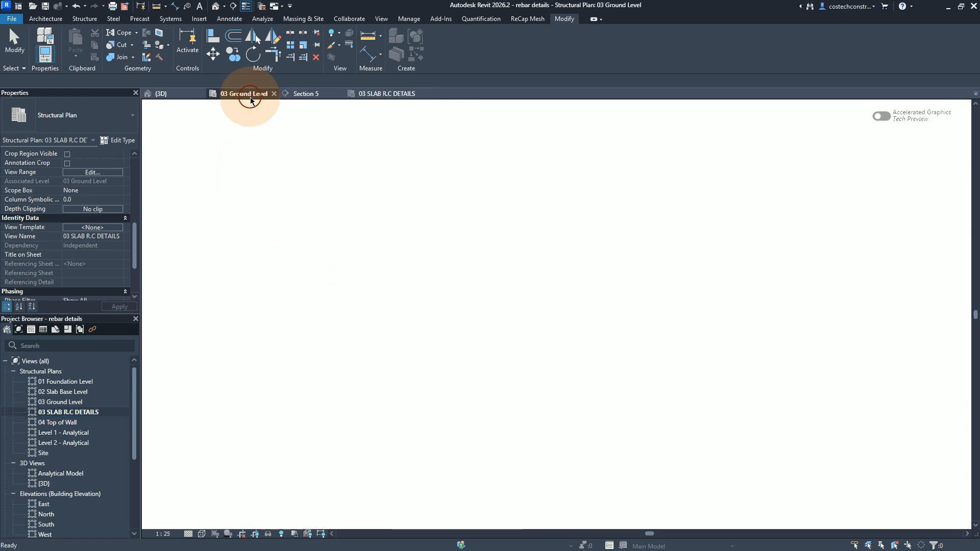
{"action": "middle_click", "coordinate": [372, 241]}
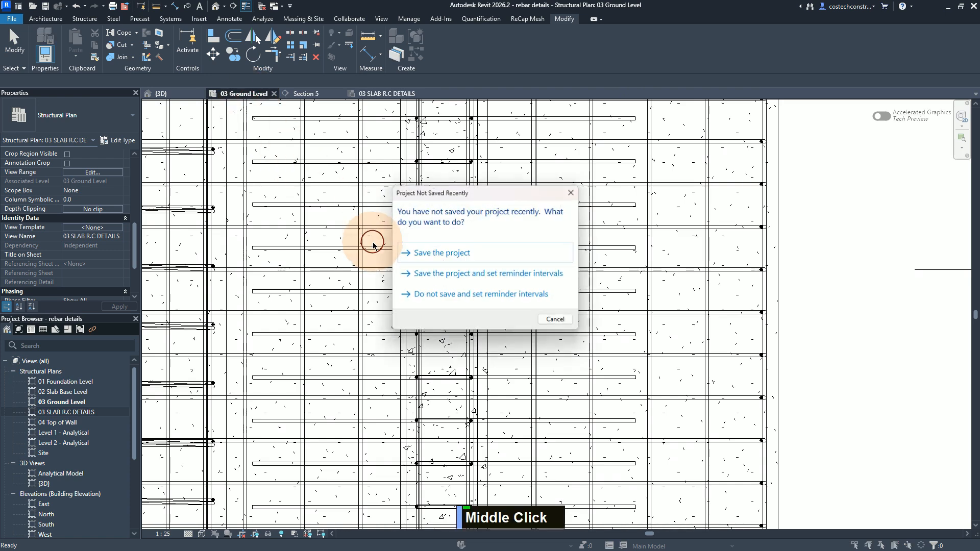
{"action": "left_click", "coordinate": [492, 254]}
Examine the base slab reinforcement details and their title on the scanned reference drawing beside the ground level plan
{"action": "right_click", "coordinate": [510, 241]}
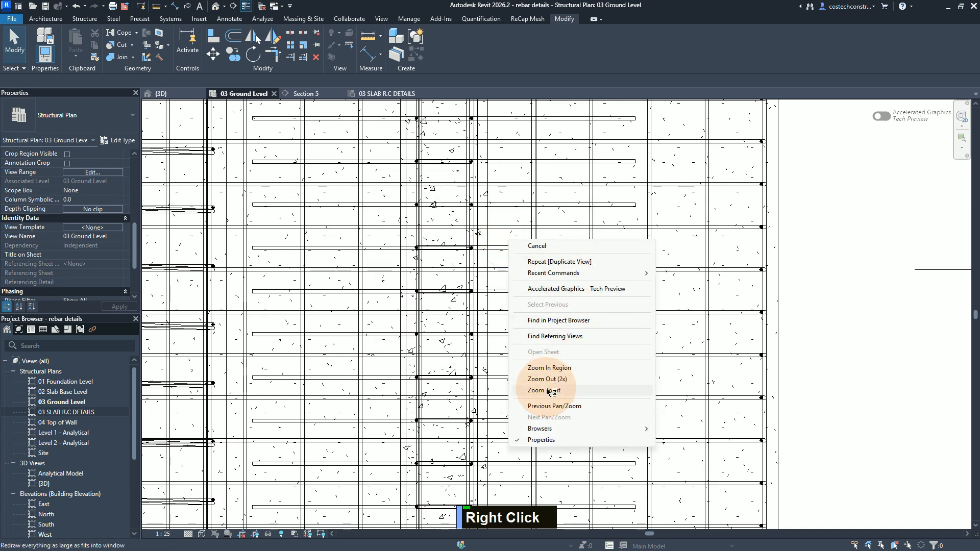
{"action": "left_click", "coordinate": [547, 391]}
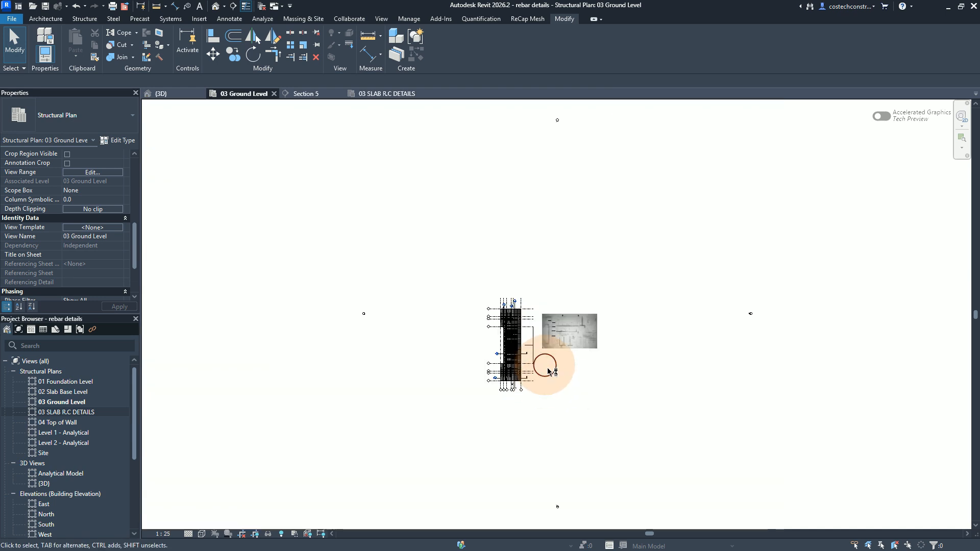
{"action": "right_click", "coordinate": [557, 377]}
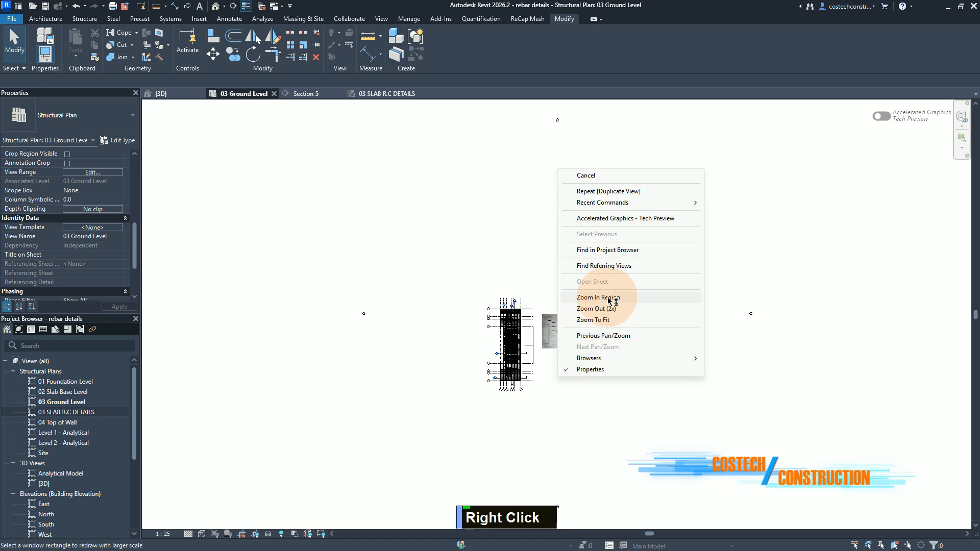
{"action": "left_click", "coordinate": [608, 298]}
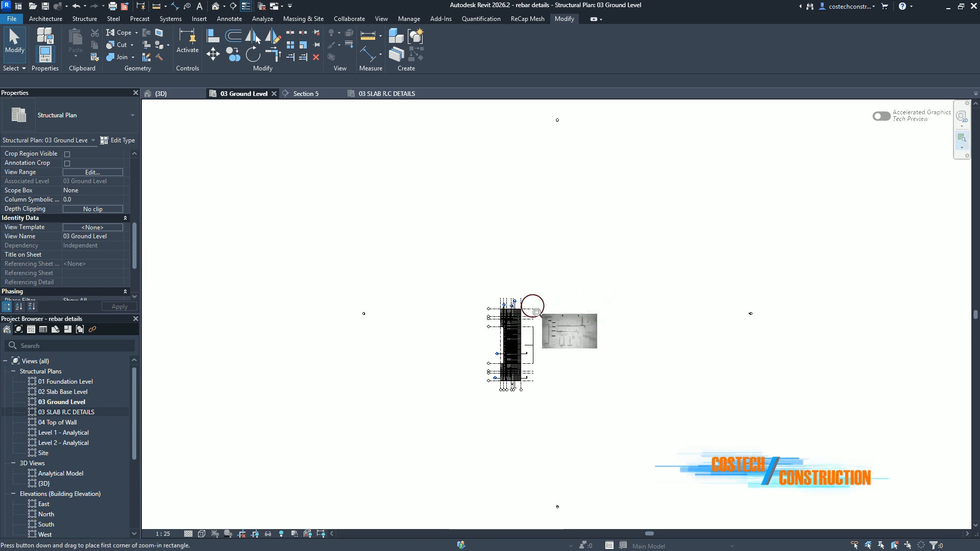
{"action": "left_click_drag", "start_coordinate": [562, 352], "coordinate": [562, 354]}
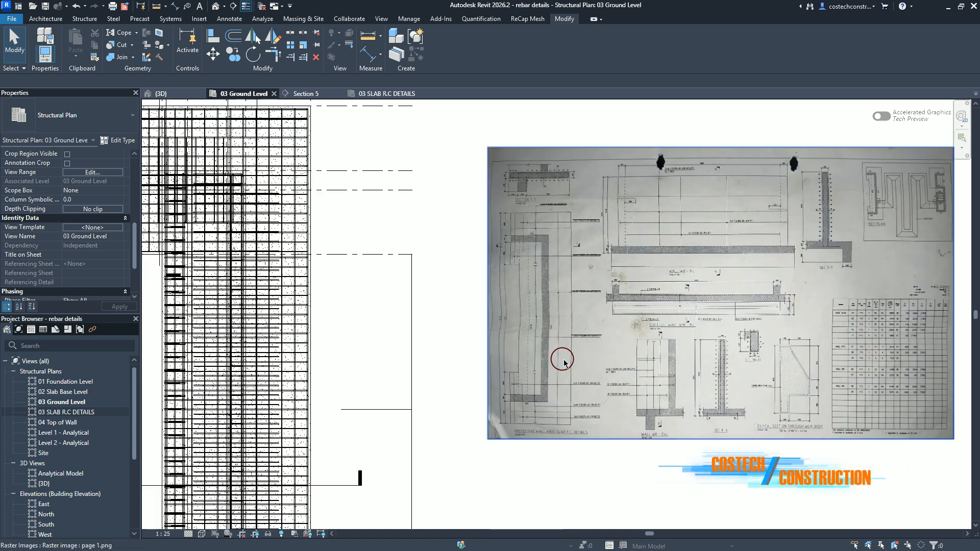
{"action": "scroll", "coordinate": [564, 308], "scroll_direction": "up", "scroll_amount": 1}
{"action": "scroll", "coordinate": [570, 272], "scroll_direction": "up", "scroll_amount": 3}
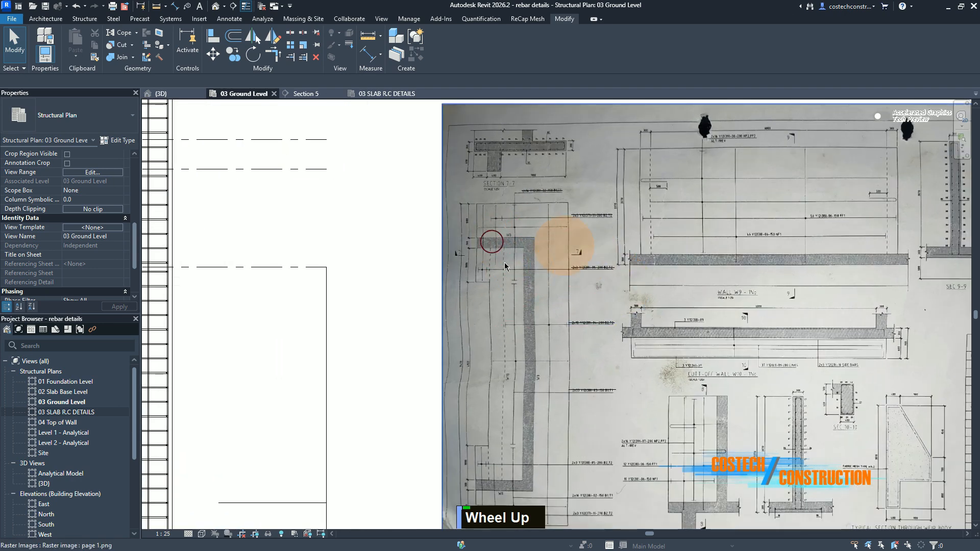
{"action": "scroll", "coordinate": [526, 200], "scroll_direction": "down", "scroll_amount": 1}
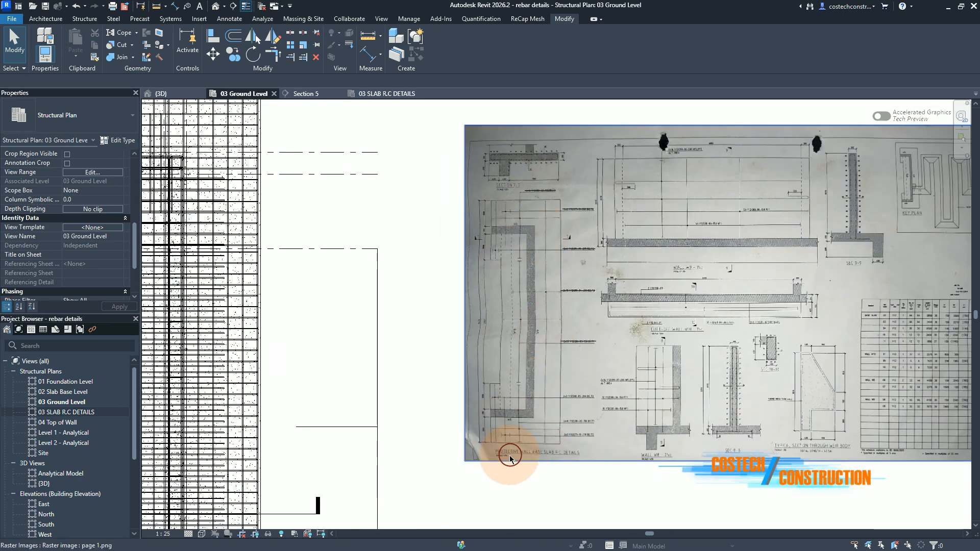
{"action": "scroll", "coordinate": [511, 457], "scroll_direction": "down", "scroll_amount": 2}
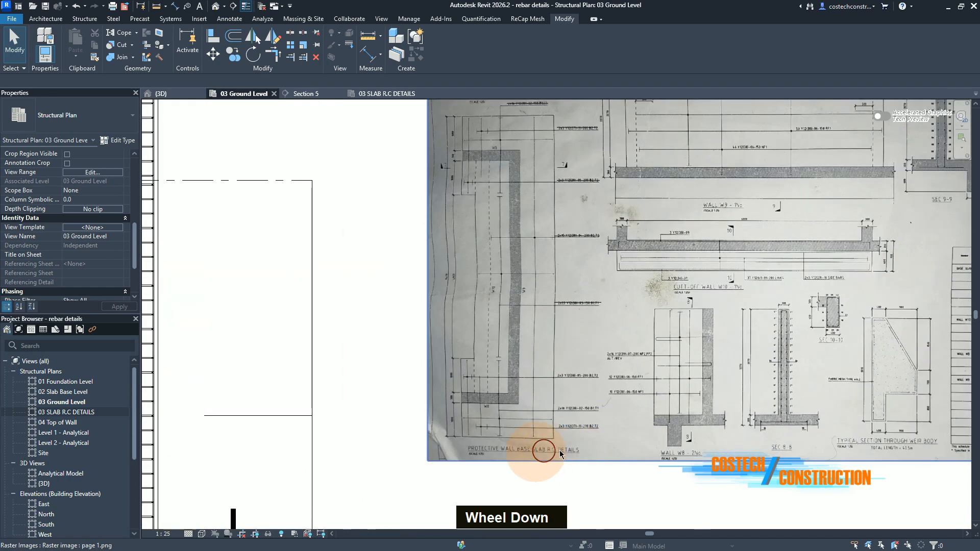
{"action": "scroll", "coordinate": [488, 381], "scroll_direction": "down", "scroll_amount": 2}
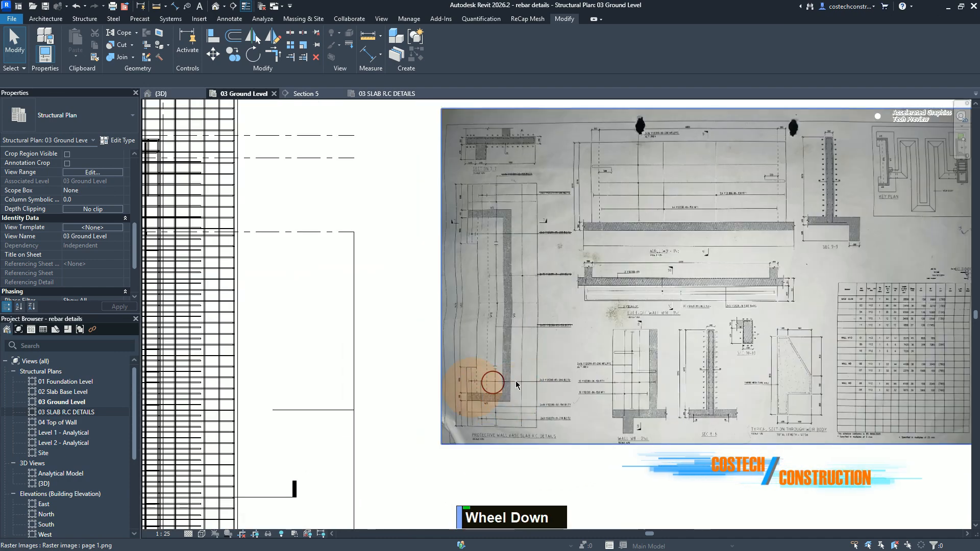
Hide the whole grids category in the 03 SLAB R.C DETAILS plan
{"action": "left_click", "coordinate": [400, 95]}
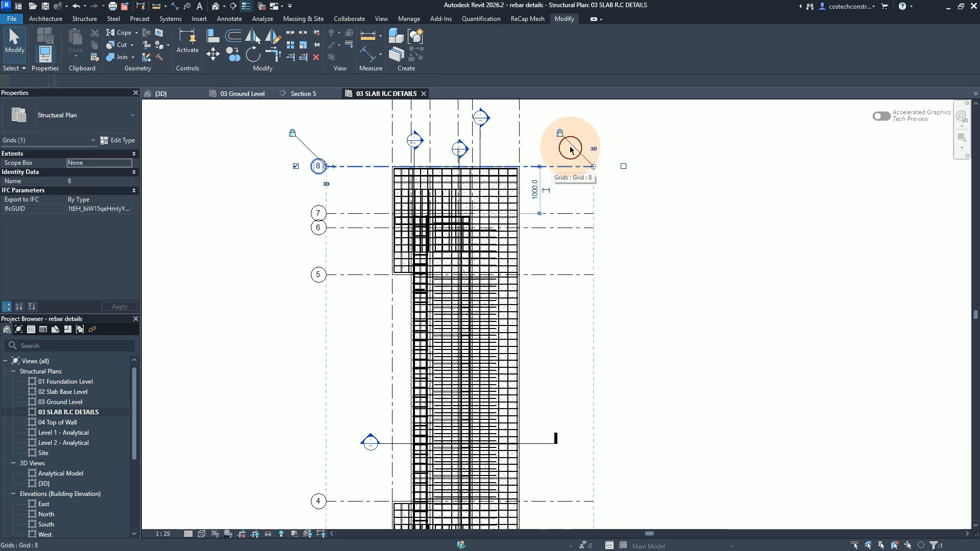
{"action": "right_click", "coordinate": [529, 147]}
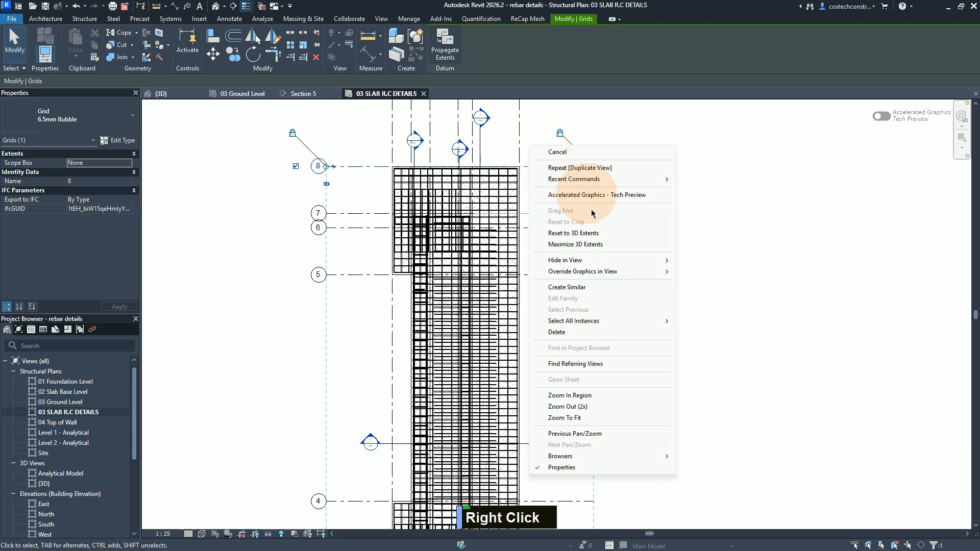
{"action": "mouse_move", "coordinate": [639, 260]}
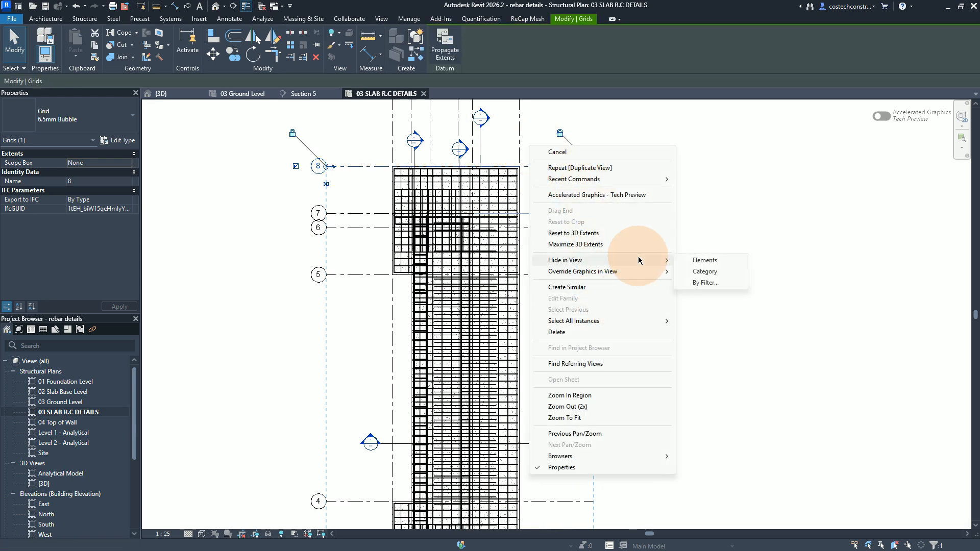
{"action": "left_click", "coordinate": [726, 271]}
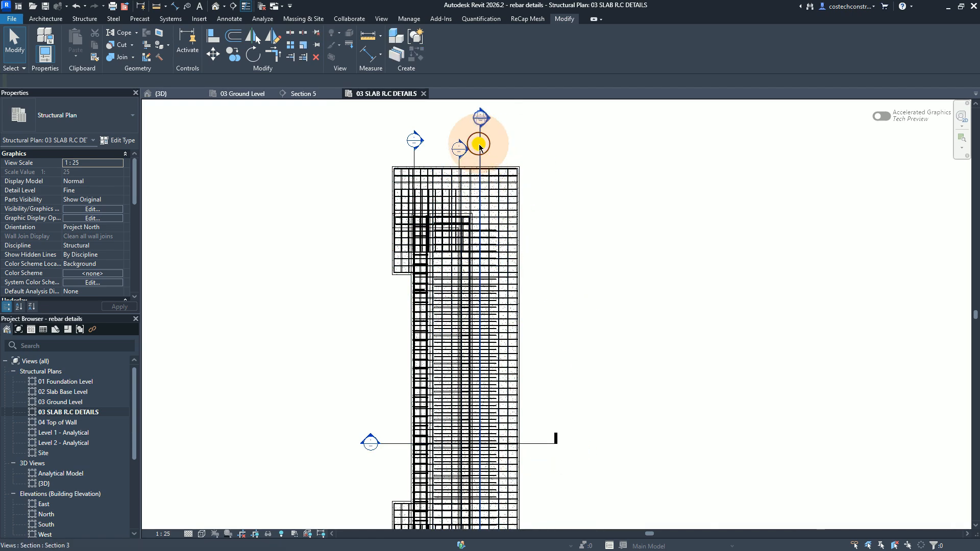
Hide the whole sections category in the 03 SLAB R.C DETAILS plan
{"action": "right_click", "coordinate": [543, 149]}
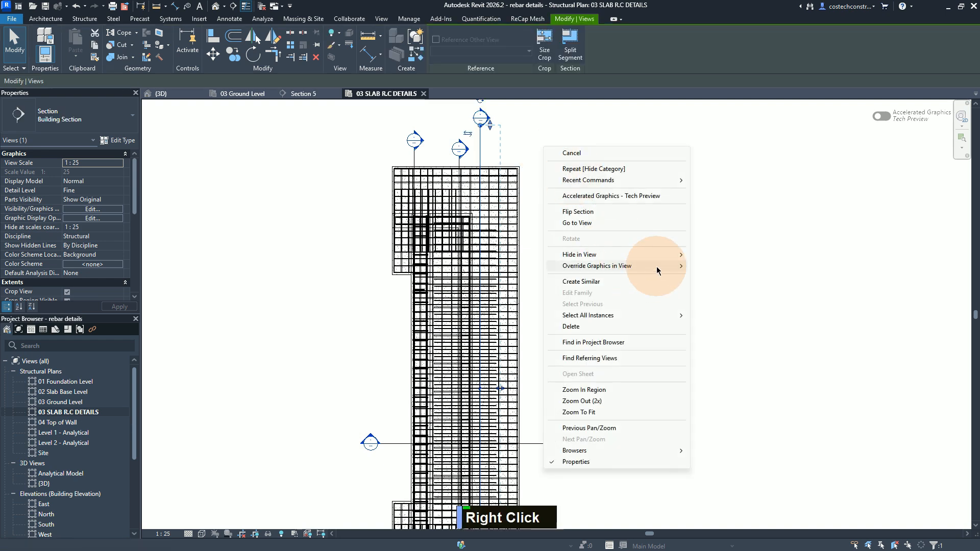
{"action": "mouse_move", "coordinate": [665, 266]}
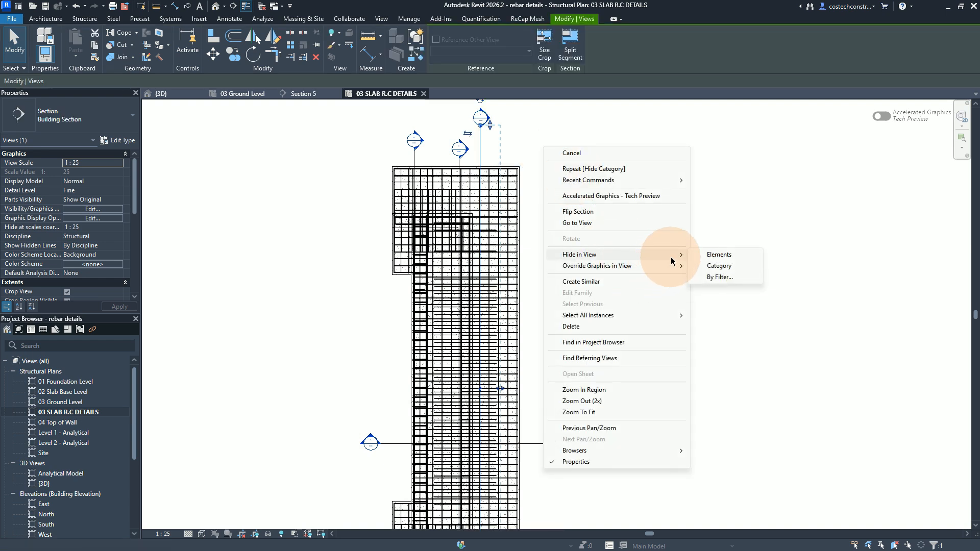
{"action": "left_click", "coordinate": [718, 266]}
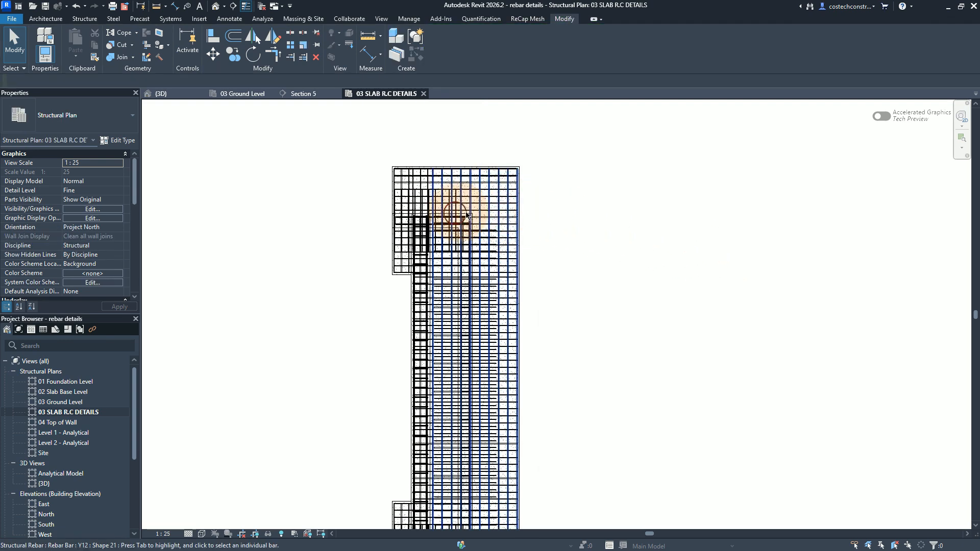
Select the four Y12 shape 21 rebar sets of the upper return wall in the 03 SLAB R.C DETAILS plan
{"action": "scroll", "coordinate": [432, 219], "scroll_direction": "up", "scroll_amount": 3}
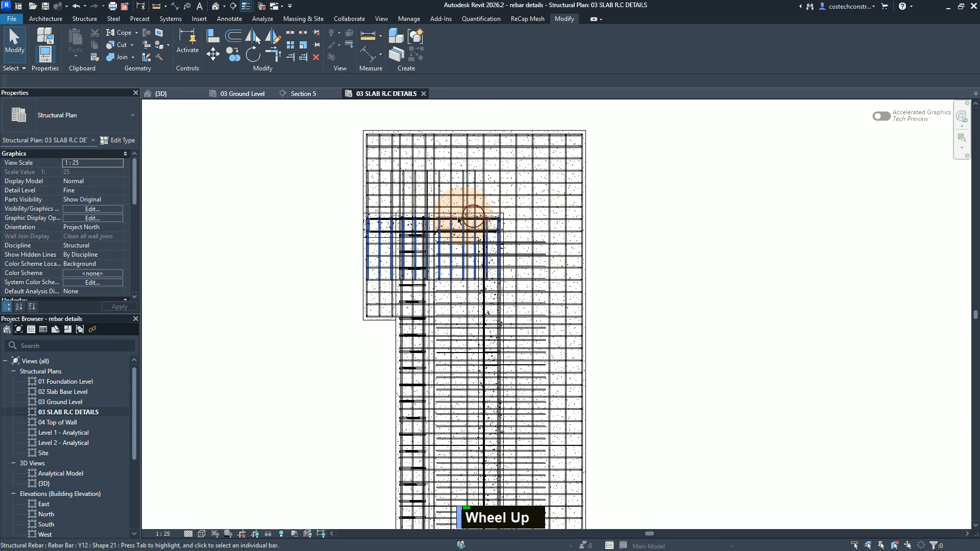
{"action": "scroll", "coordinate": [448, 215], "scroll_direction": "up", "scroll_amount": 2}
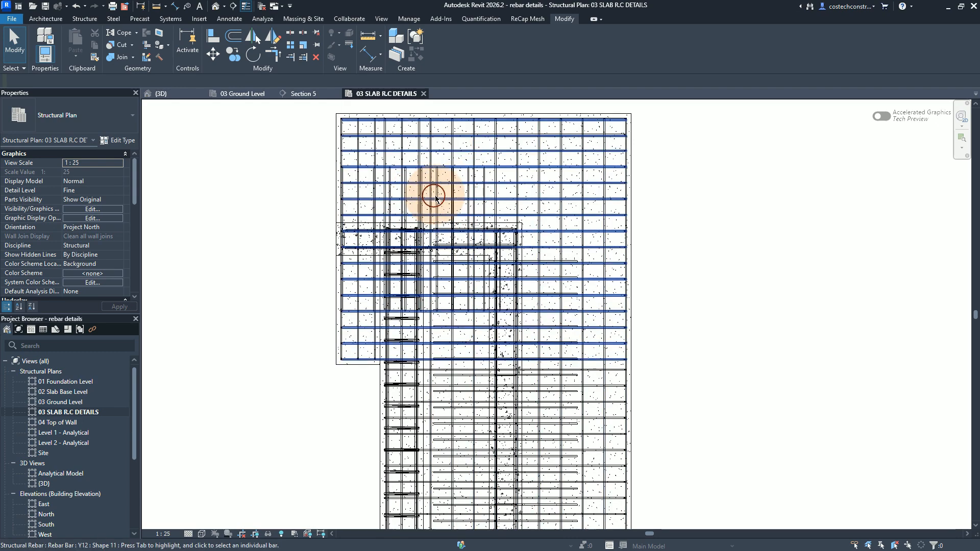
{"action": "scroll", "coordinate": [421, 204], "scroll_direction": "up", "scroll_amount": 2}
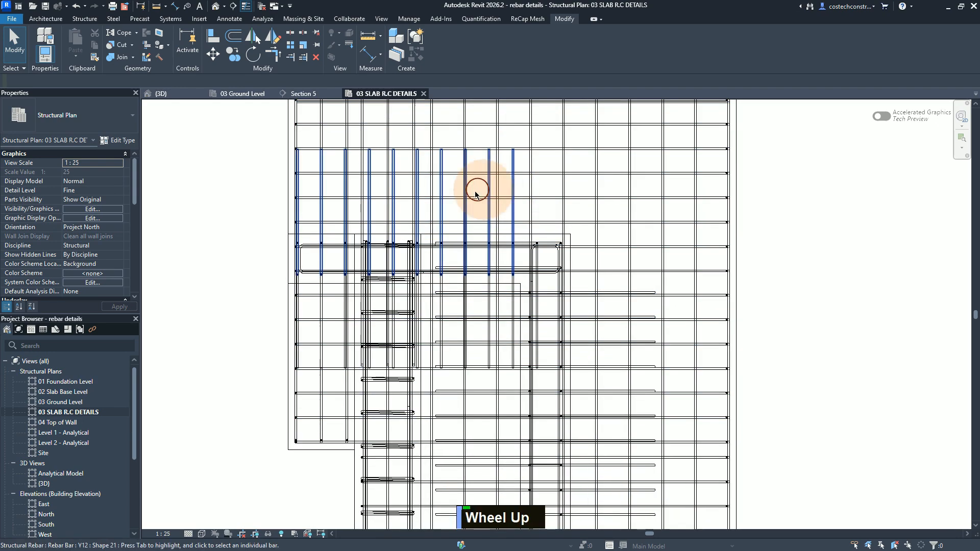
{"action": "left_click", "coordinate": [511, 188]}
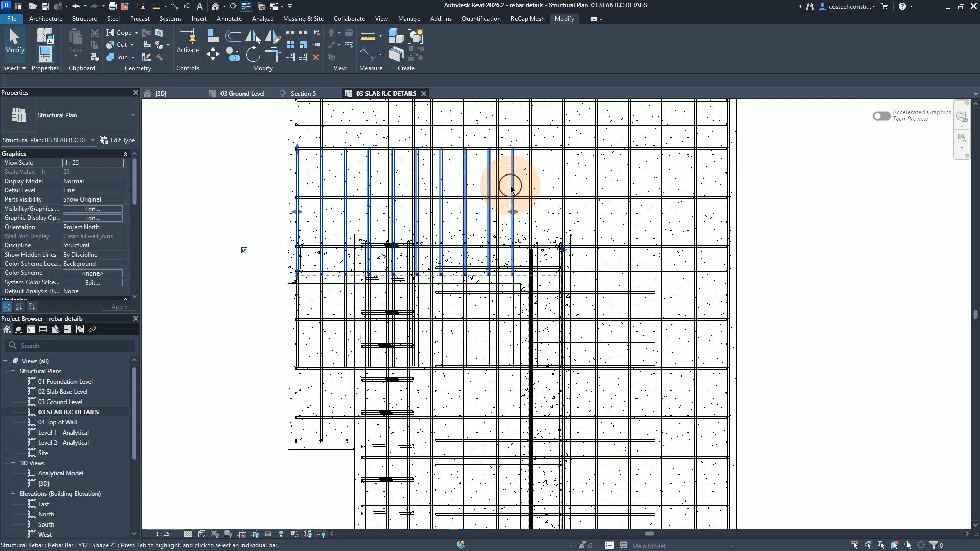
{"action": "left_click", "coordinate": [497, 195]}
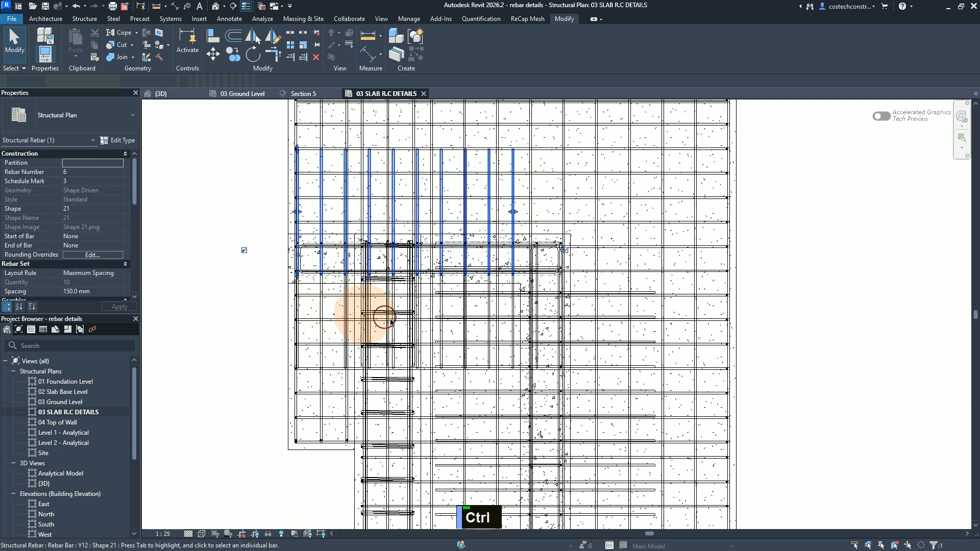
{"action": "left_click", "coordinate": [442, 313], "text": "ctrl"}
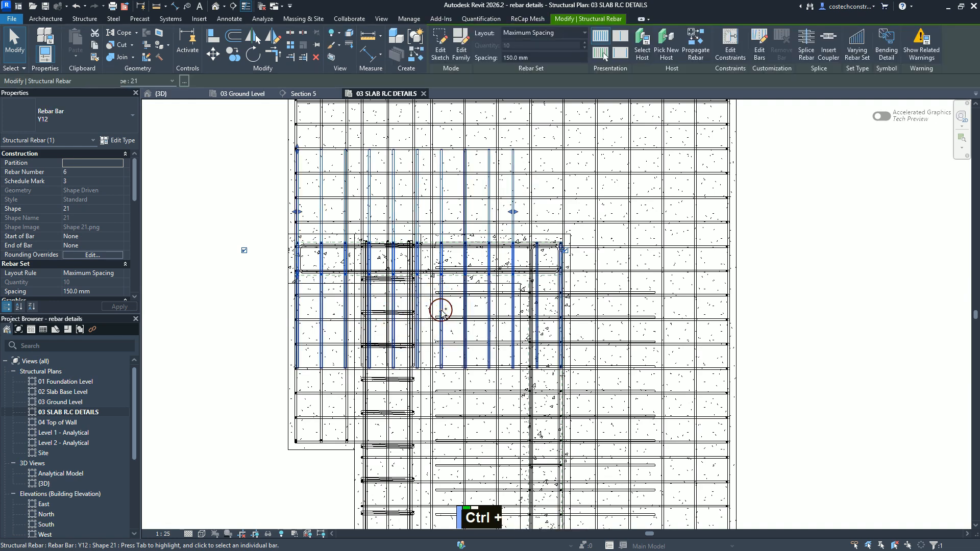
{"action": "left_click", "coordinate": [345, 256], "text": "ctrl"}
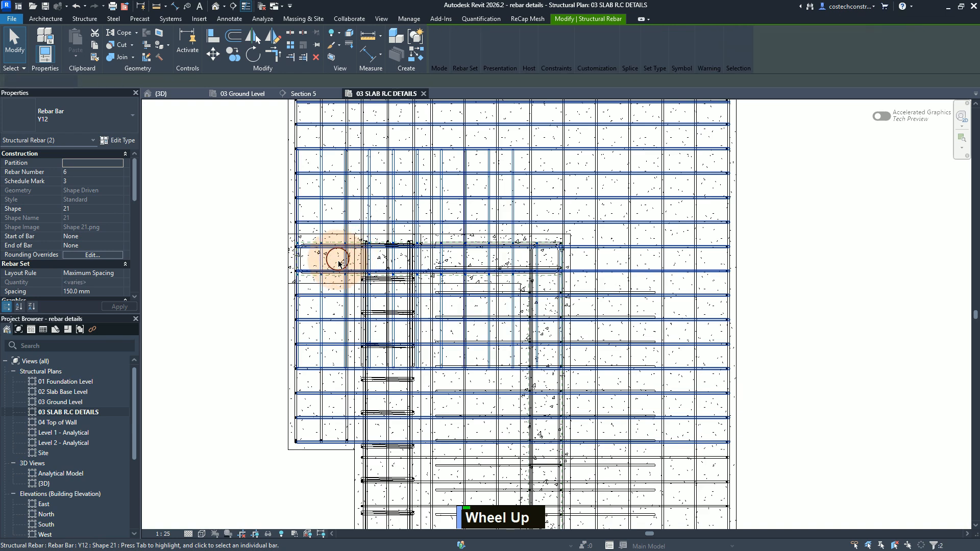
{"action": "scroll", "coordinate": [339, 263], "scroll_direction": "up", "scroll_amount": 5}
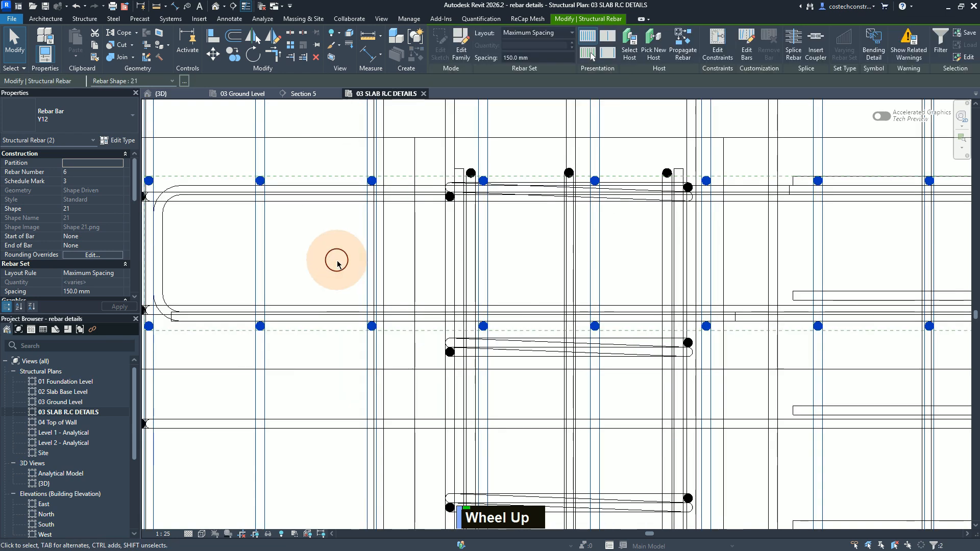
{"action": "left_click", "coordinate": [342, 194], "text": "ctrl"}
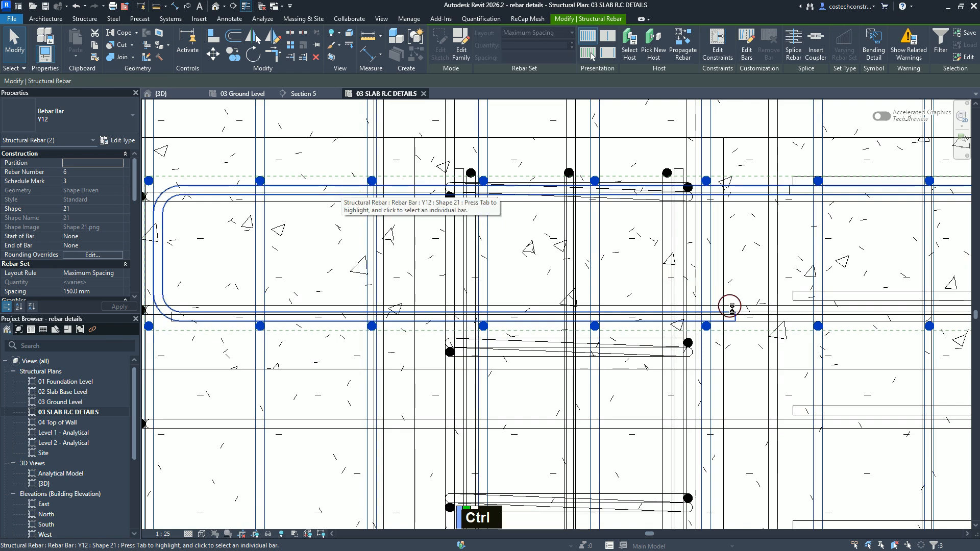
{"action": "left_click", "coordinate": [758, 321], "text": "ctrl"}
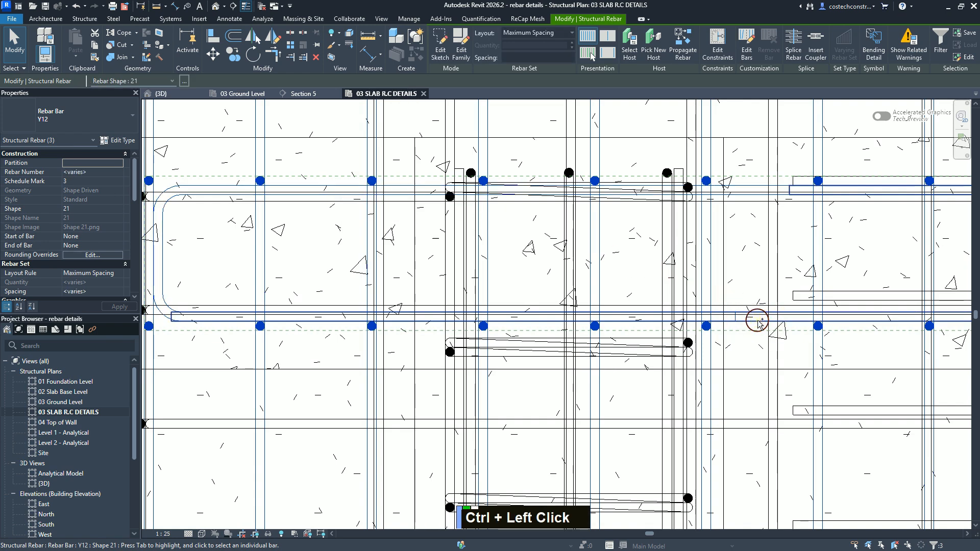
{"action": "scroll", "coordinate": [273, 247], "scroll_direction": "up", "scroll_amount": 1}
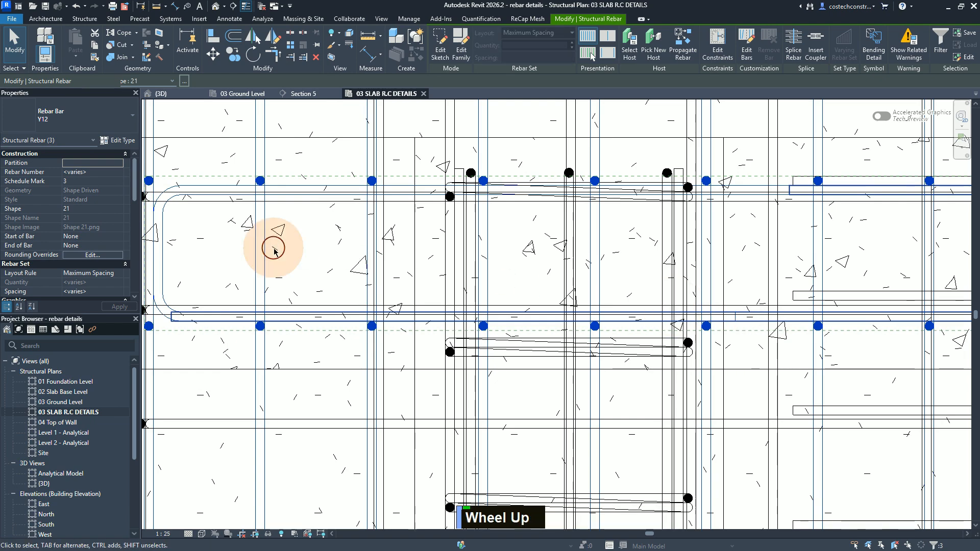
Add the long wall's two crosswise and two lengthwise Y12 shape 21 rebar sets to the selection
{"action": "scroll", "coordinate": [274, 250], "scroll_direction": "down", "scroll_amount": 2}
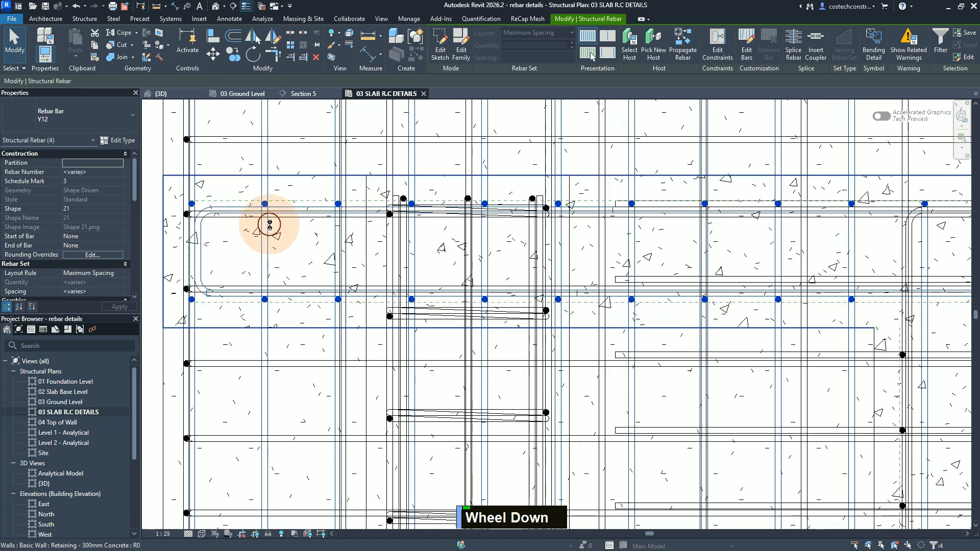
{"action": "scroll", "coordinate": [276, 225], "scroll_direction": "down", "scroll_amount": 3}
{"action": "scroll", "coordinate": [531, 217], "scroll_direction": "down", "scroll_amount": 3}
{"action": "scroll", "coordinate": [630, 202], "scroll_direction": "up", "scroll_amount": 1}
{"action": "scroll", "coordinate": [604, 286], "scroll_direction": "up", "scroll_amount": 4}
{"action": "scroll", "coordinate": [554, 349], "scroll_direction": "up", "scroll_amount": 5}
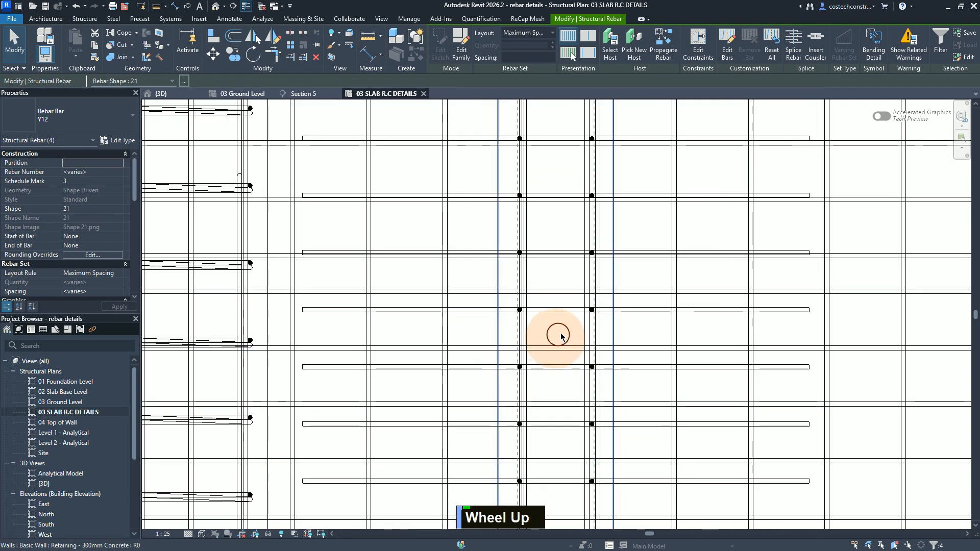
{"action": "left_click", "coordinate": [654, 194], "text": "ctrl"}
{"action": "left_click", "coordinate": [463, 191], "text": "ctrl"}
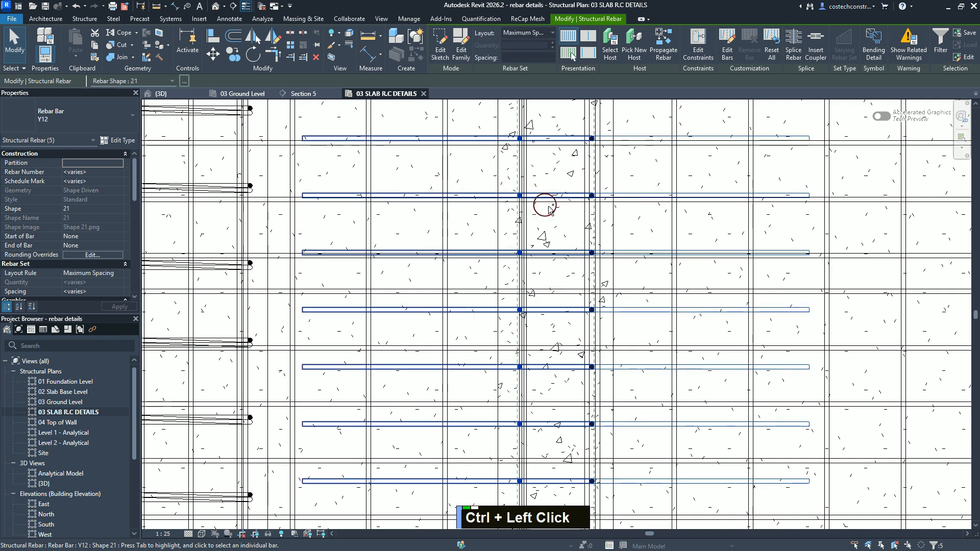
{"action": "left_click", "coordinate": [581, 236], "text": "ctrl"}
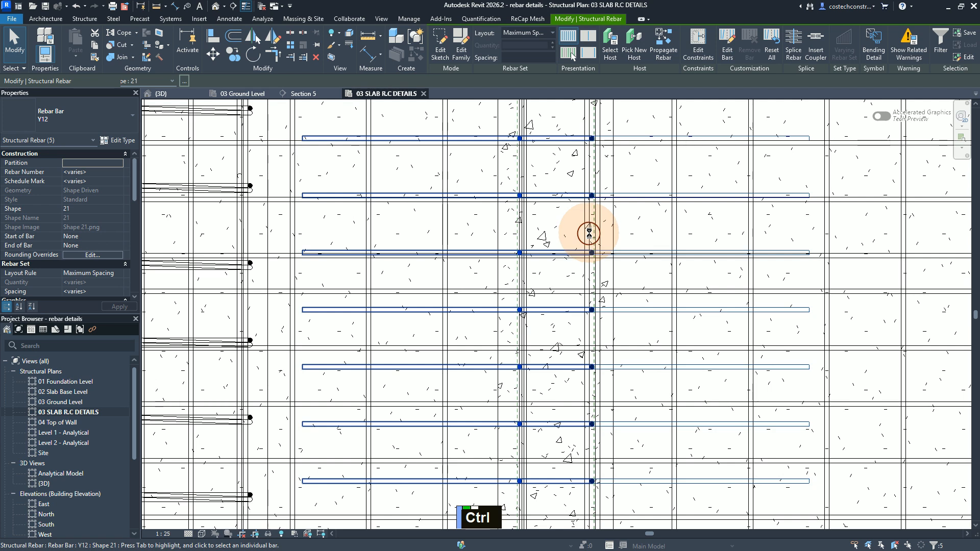
{"action": "left_click", "coordinate": [591, 234], "text": "ctrl"}
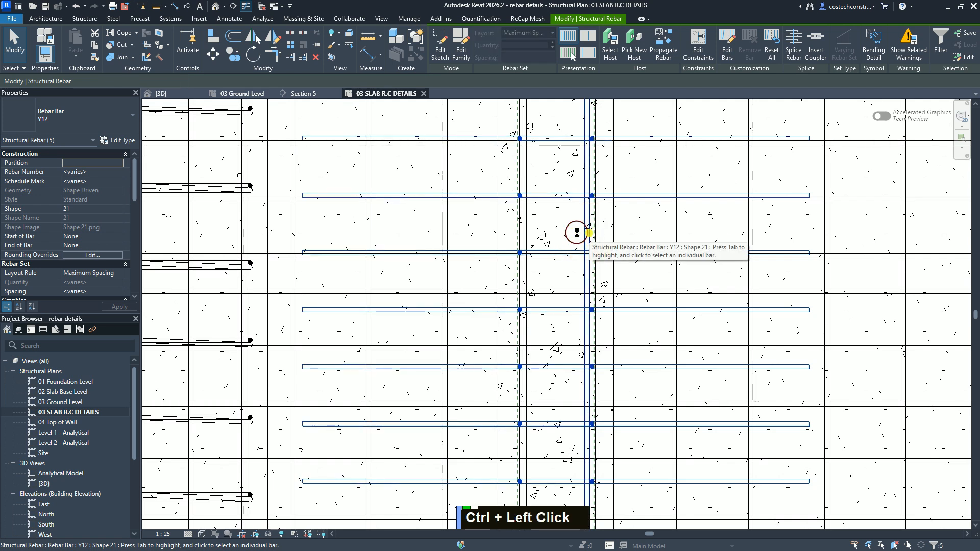
{"action": "left_click", "coordinate": [527, 234], "text": "ctrl"}
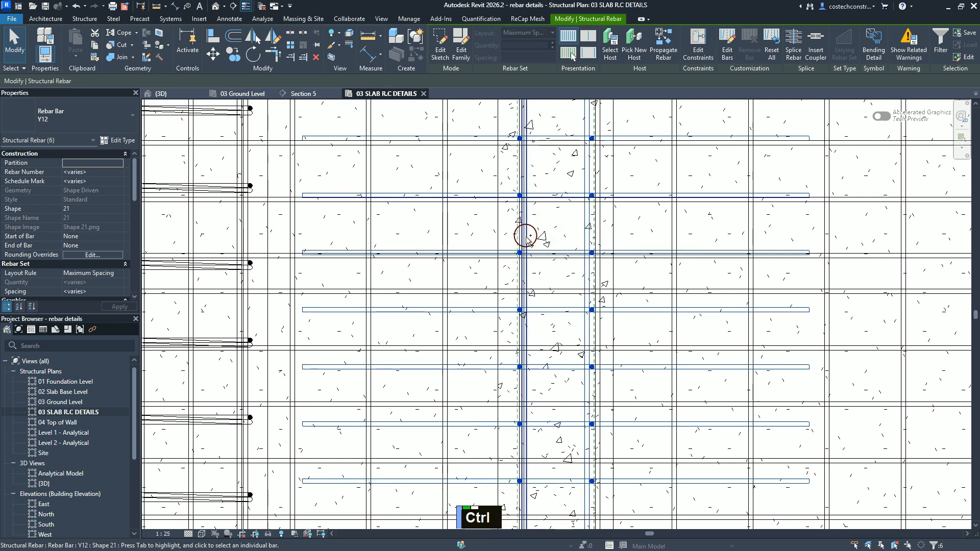
{"action": "left_click", "coordinate": [525, 236], "text": "ctrl"}
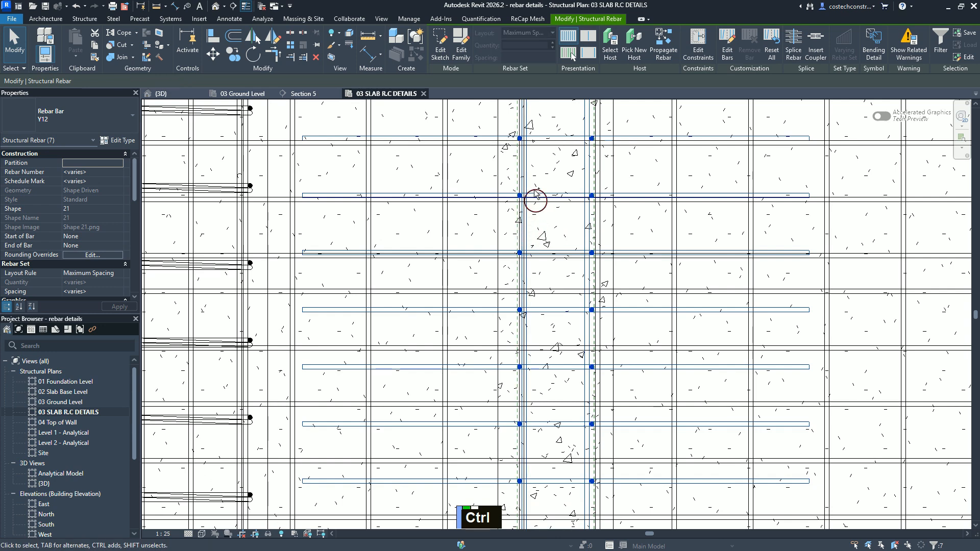
Add the two vertically drawn Y12 shape 21 rebar sets at the lower return wall to the selection
{"action": "scroll", "coordinate": [543, 135], "scroll_direction": "down", "scroll_amount": 1}
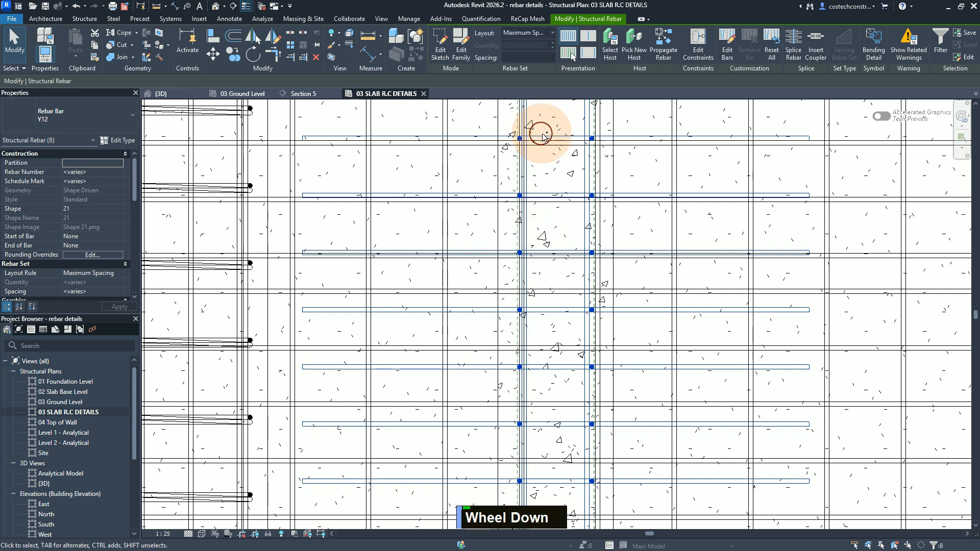
{"action": "scroll", "coordinate": [543, 135], "scroll_direction": "down", "scroll_amount": 4}
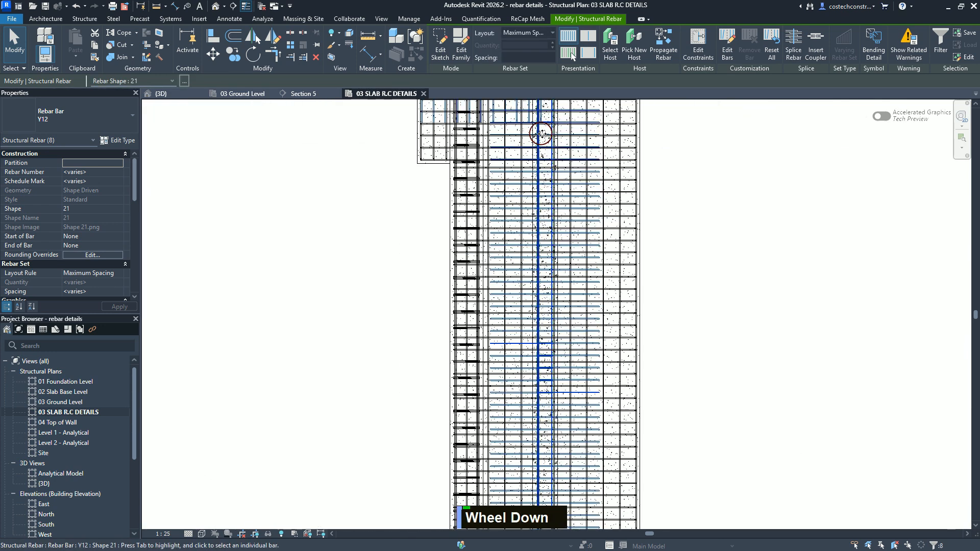
{"action": "scroll", "coordinate": [495, 456], "scroll_direction": "up", "scroll_amount": 1}
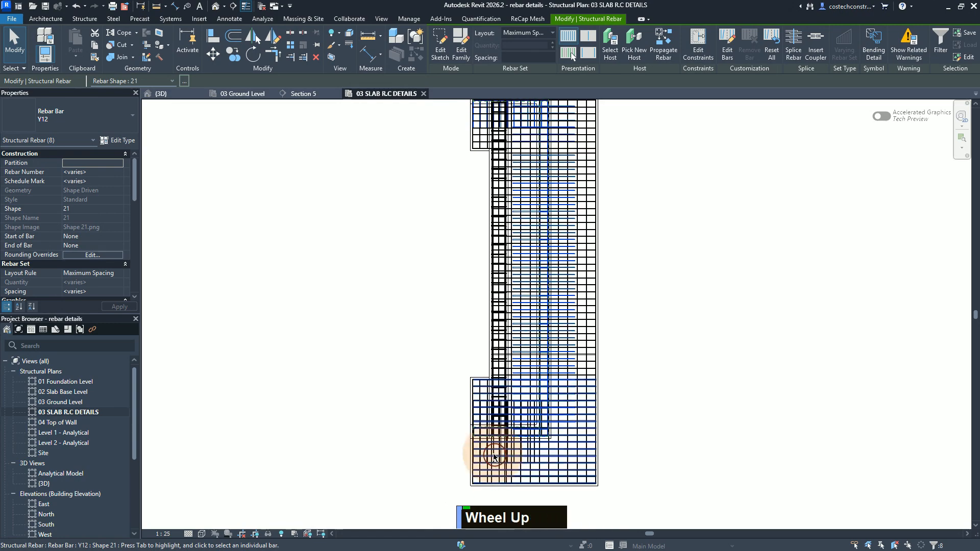
{"action": "scroll", "coordinate": [493, 453], "scroll_direction": "up", "scroll_amount": 2}
{"action": "scroll", "coordinate": [477, 415], "scroll_direction": "down", "scroll_amount": 1}
{"action": "scroll", "coordinate": [495, 412], "scroll_direction": "up", "scroll_amount": 4}
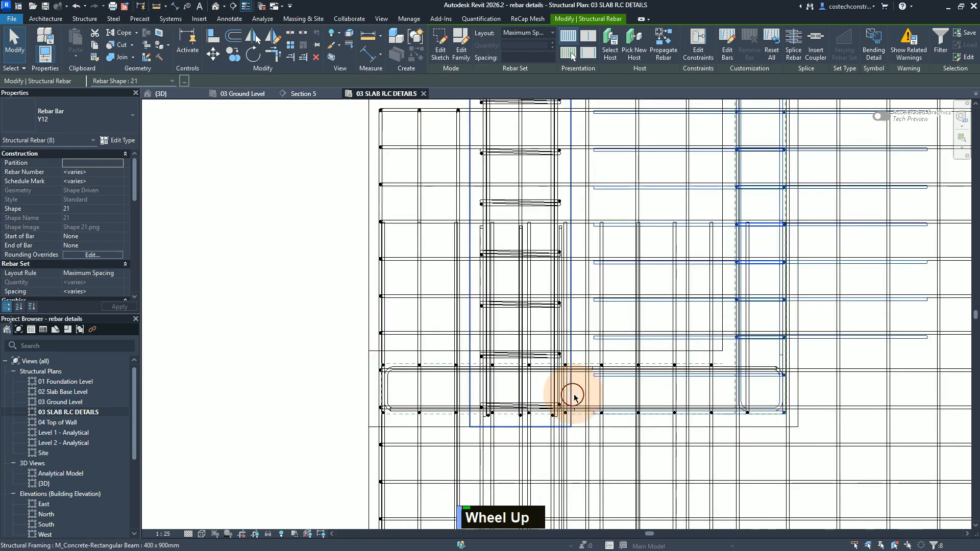
{"action": "scroll", "coordinate": [623, 335], "scroll_direction": "up", "scroll_amount": 1}
{"action": "scroll", "coordinate": [620, 291], "scroll_direction": "down", "scroll_amount": 1}
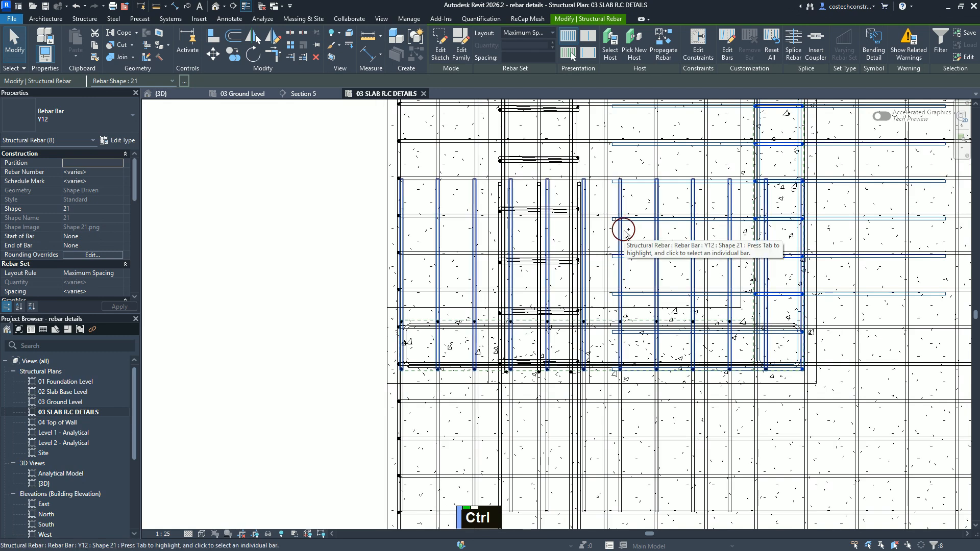
{"action": "left_click", "coordinate": [625, 232], "text": "ctrl"}
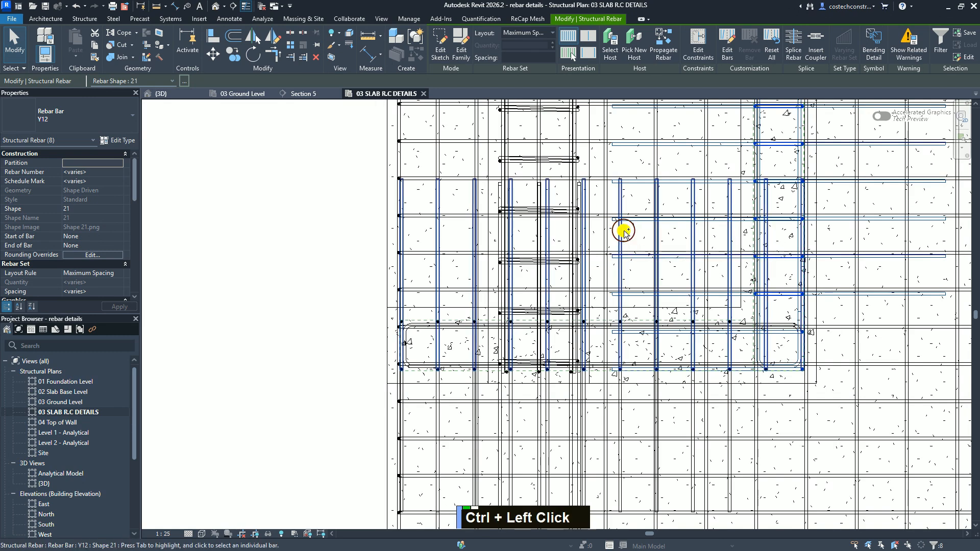
{"action": "left_click", "coordinate": [622, 424], "text": "ctrl"}
{"action": "left_click", "coordinate": [622, 424], "text": "ctrl"}
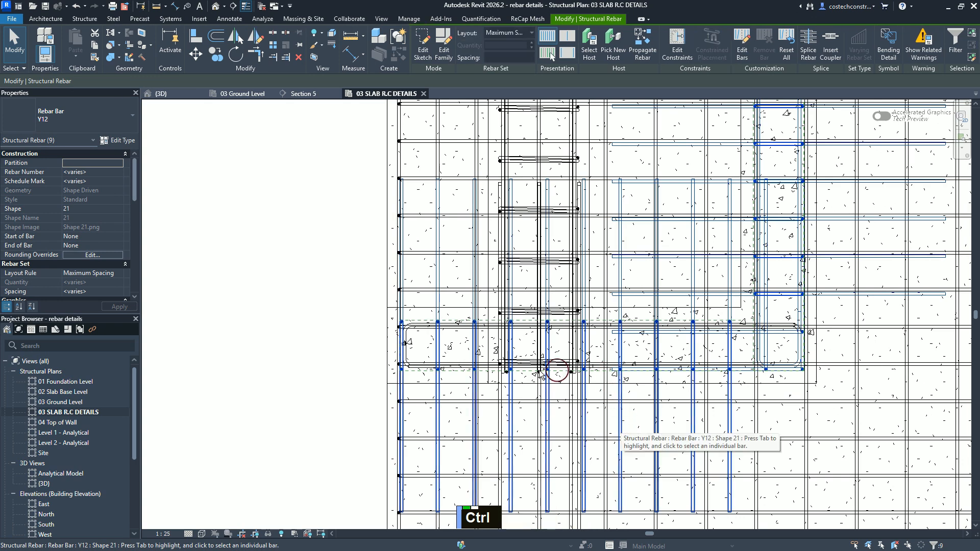
Add the lower return wall's two overlapping horizontal U-bar sets to the selection and hide all the selected rebar elements in this view
{"action": "scroll", "coordinate": [454, 369], "scroll_direction": "up", "scroll_amount": 2}
{"action": "scroll", "coordinate": [452, 368], "scroll_direction": "up", "scroll_amount": 3}
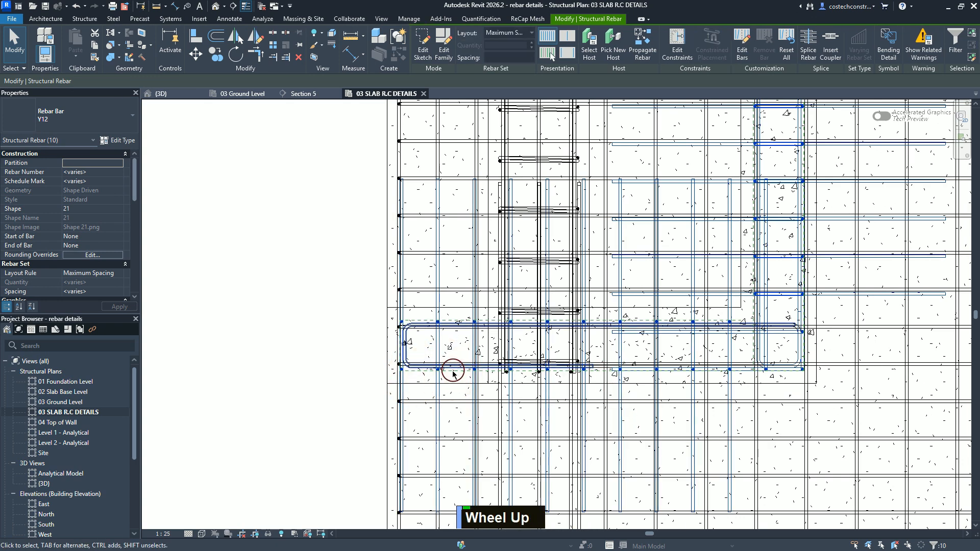
{"action": "left_click", "coordinate": [462, 363], "text": "ctrl"}
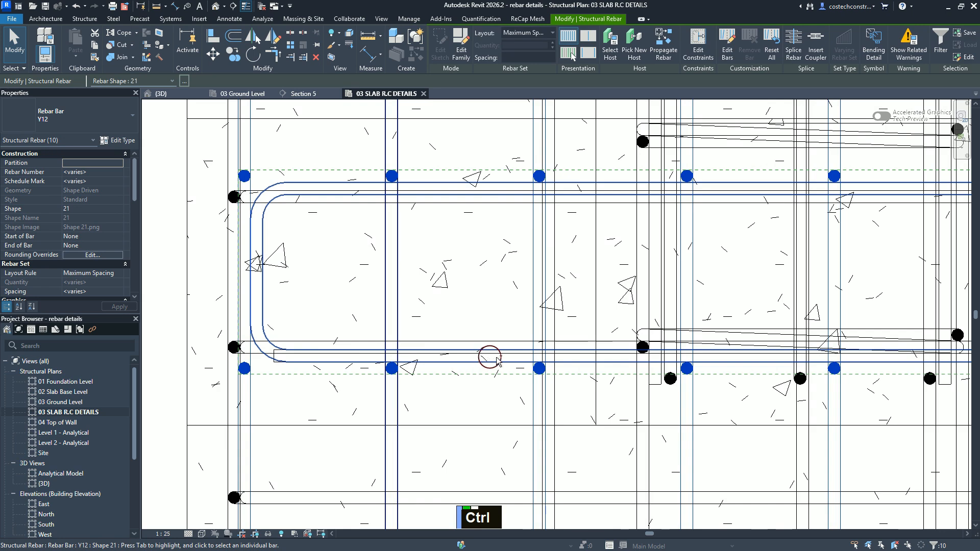
{"action": "left_click", "coordinate": [503, 362], "text": "ctrl"}
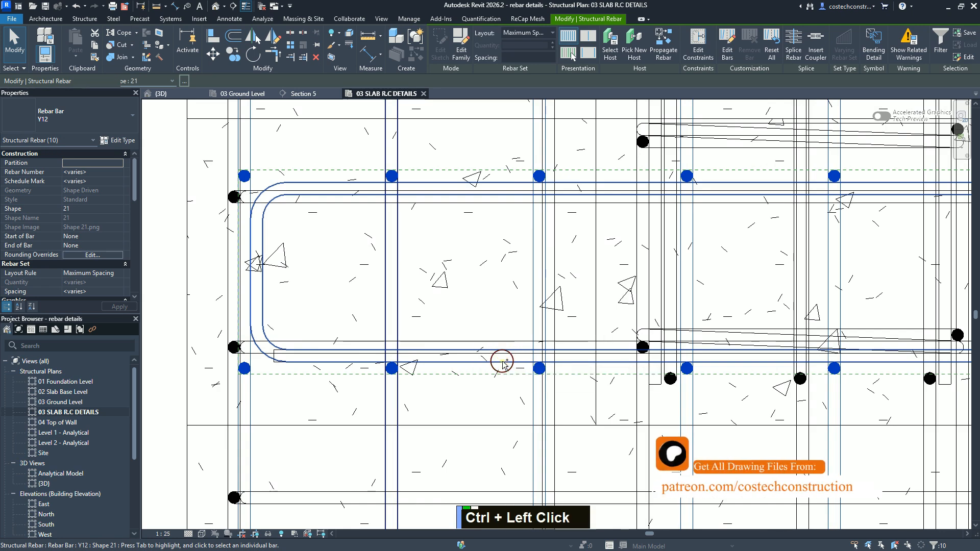
{"action": "scroll", "coordinate": [252, 292], "scroll_direction": "up", "scroll_amount": 2}
{"action": "scroll", "coordinate": [254, 295], "scroll_direction": "down", "scroll_amount": 3}
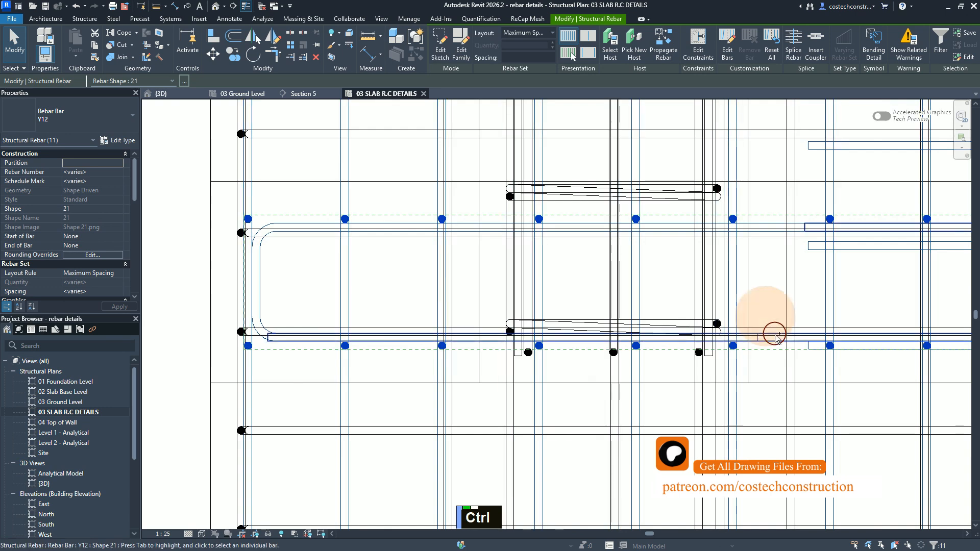
{"action": "left_click", "coordinate": [776, 336], "text": "ctrl"}
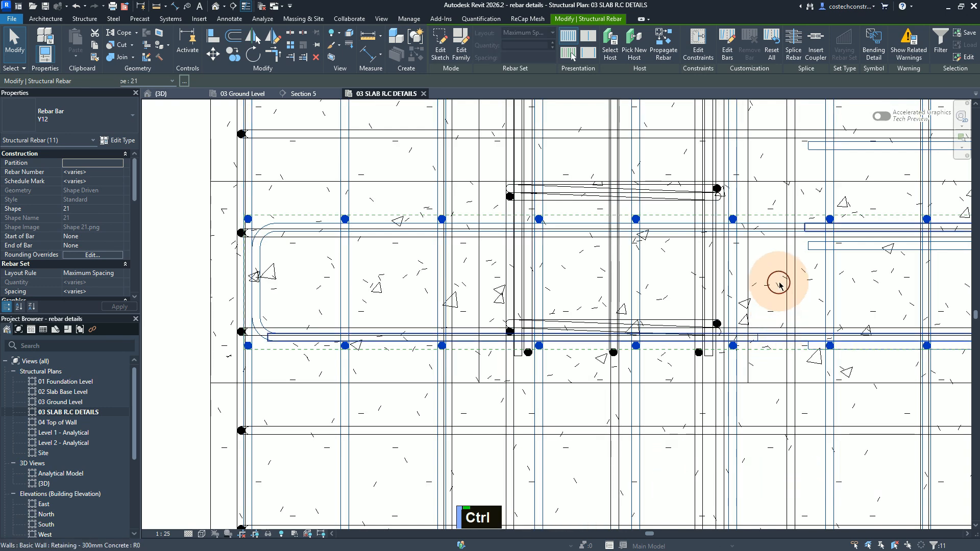
{"action": "right_click", "coordinate": [758, 266]}
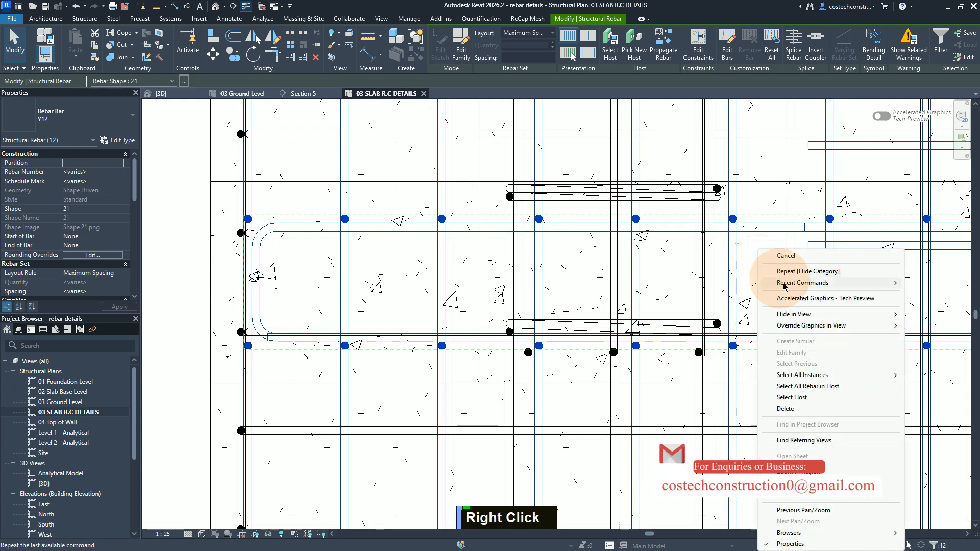
{"action": "mouse_move", "coordinate": [863, 315]}
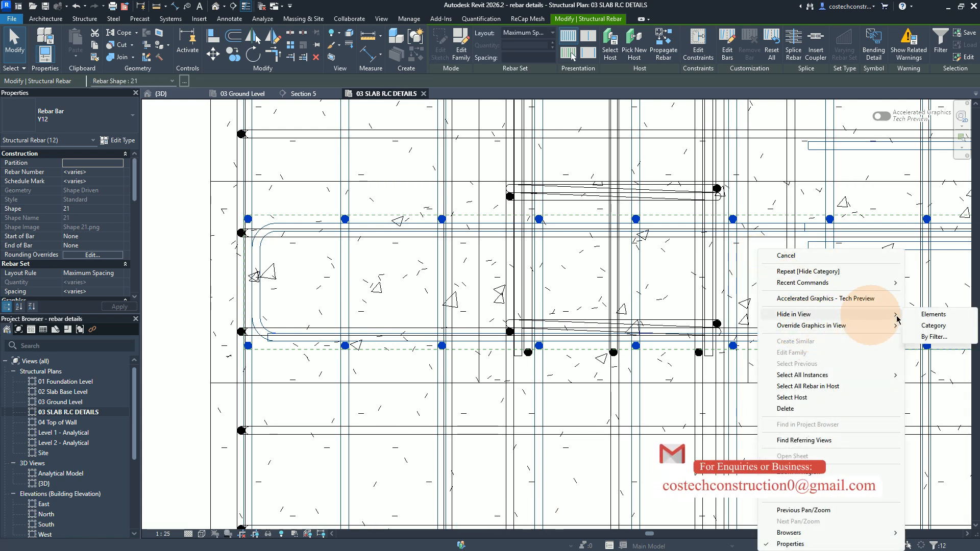
{"action": "left_click", "coordinate": [935, 316]}
{"action": "left_click", "coordinate": [666, 373]}
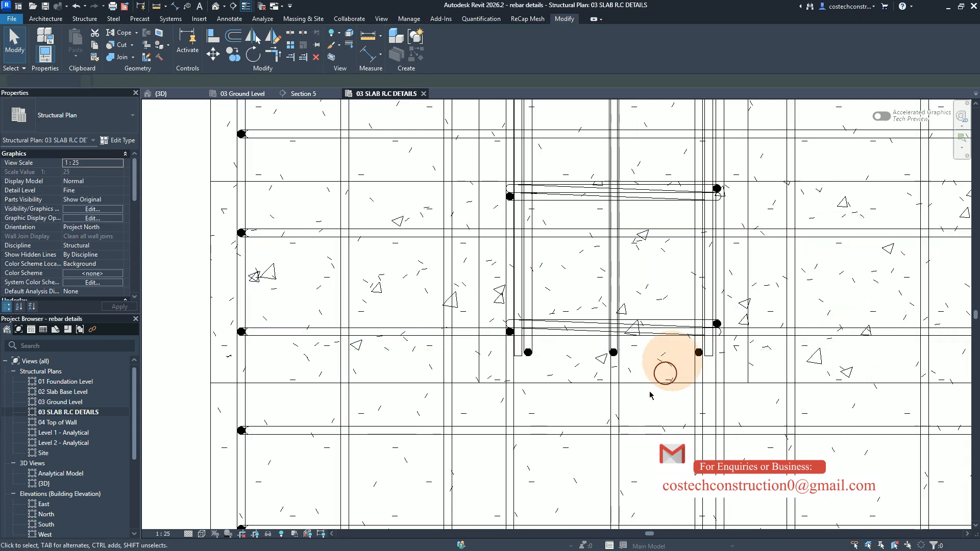
Select the beam's Y12 shape 63 stirrup set in the 03 SLAB R.C DETAILS plan
{"action": "scroll", "coordinate": [514, 453], "scroll_direction": "down", "scroll_amount": 3}
{"action": "scroll", "coordinate": [602, 372], "scroll_direction": "up", "scroll_amount": 6}
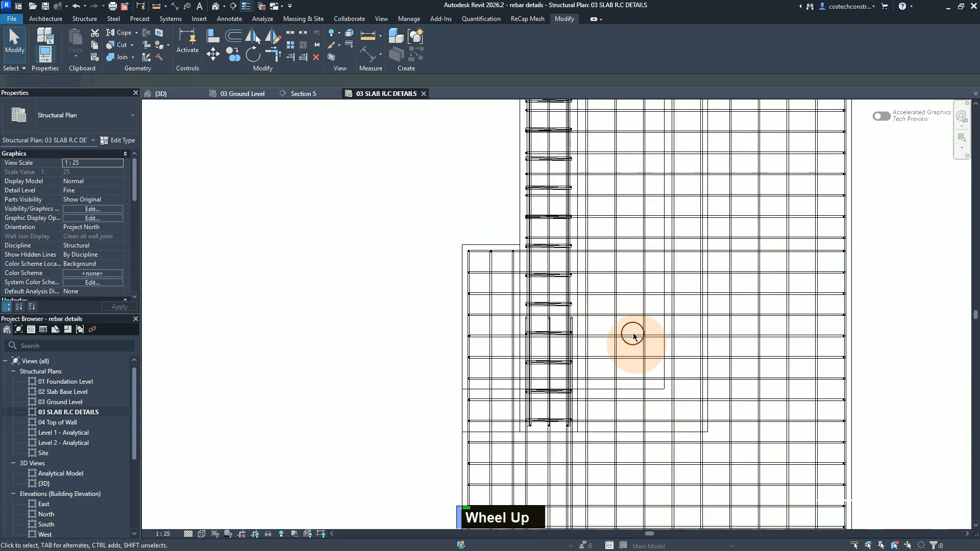
{"action": "scroll", "coordinate": [554, 180], "scroll_direction": "up", "scroll_amount": 5}
{"action": "scroll", "coordinate": [560, 181], "scroll_direction": "down", "scroll_amount": 1}
{"action": "scroll", "coordinate": [560, 181], "scroll_direction": "up", "scroll_amount": 4}
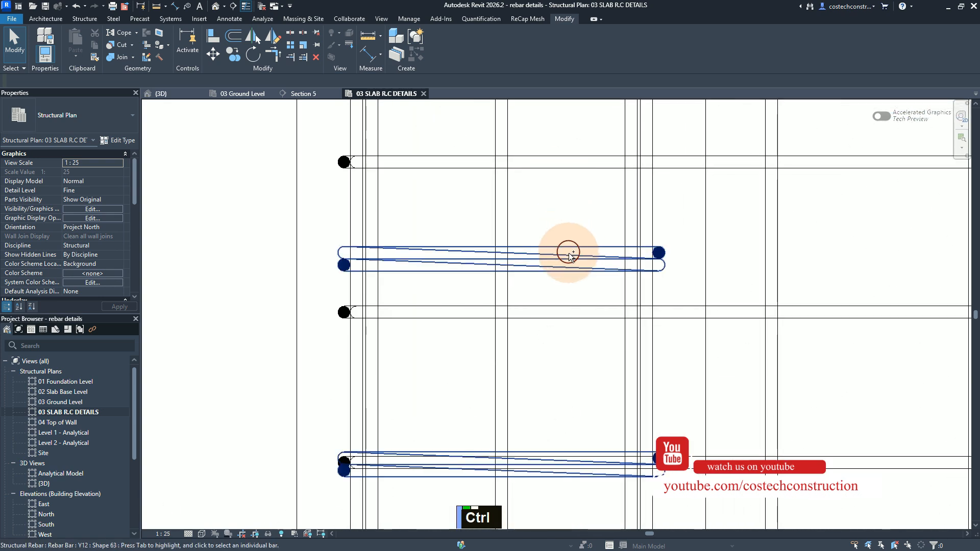
{"action": "left_click", "coordinate": [570, 255], "text": "ctrl"}
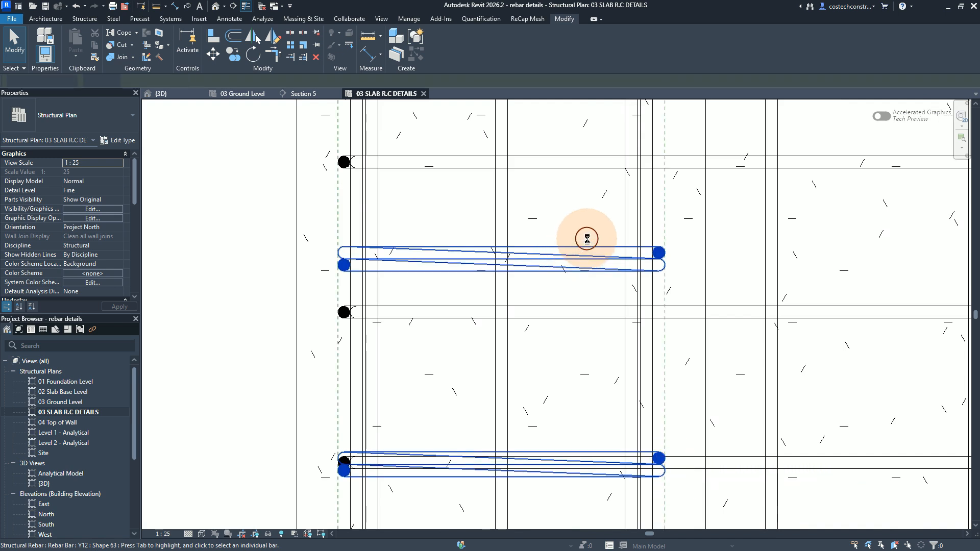
Add the beam's two overlapping lengthwise Y12 shape 00 rebar sets to the selection and hide all selected elements in this view
{"action": "left_click", "coordinate": [625, 208], "text": "ctrl"}
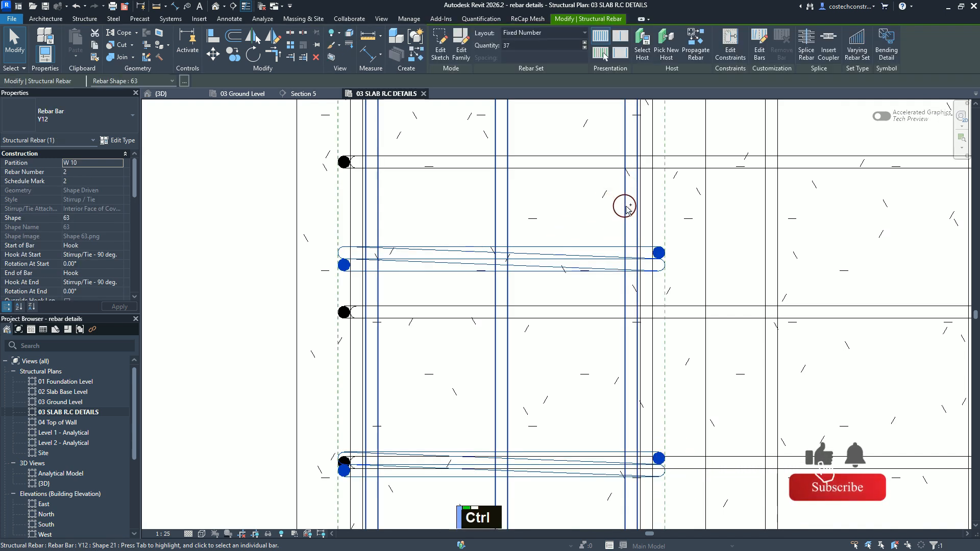
{"action": "left_click", "coordinate": [627, 208], "text": "ctrl"}
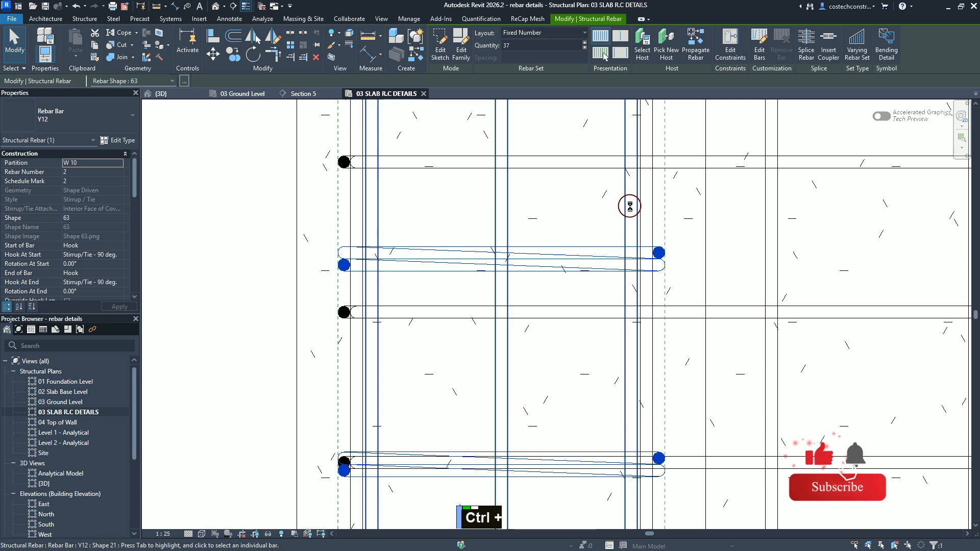
{"action": "left_click", "coordinate": [633, 216], "text": "ctrl"}
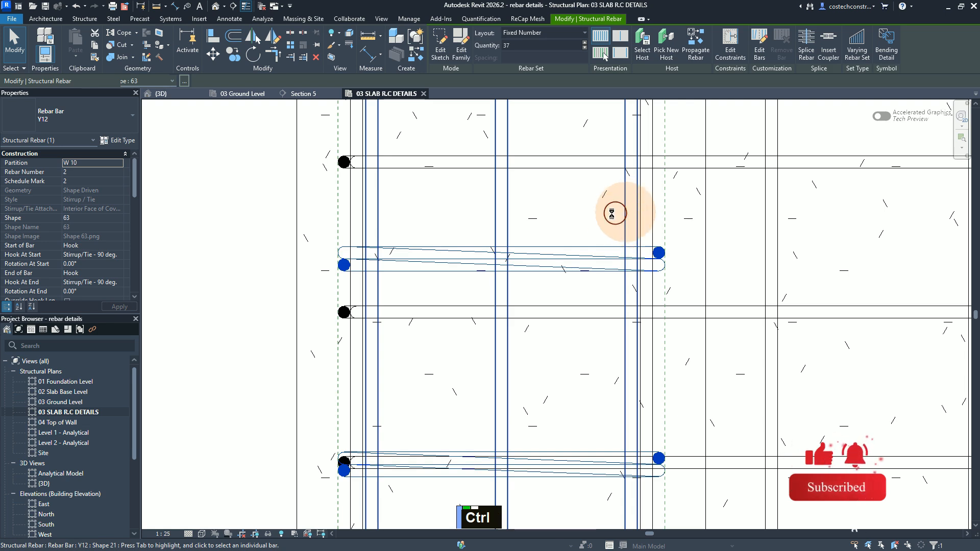
{"action": "left_click", "coordinate": [357, 196], "text": "ctrl"}
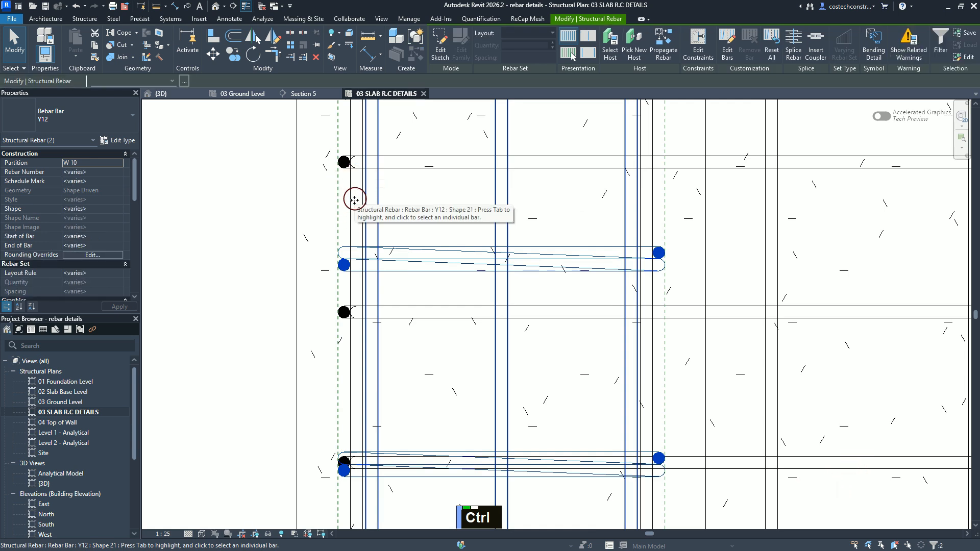
{"action": "key", "text": "ctrl+Tab"}
{"action": "left_click", "coordinate": [361, 209], "text": "ctrl"}
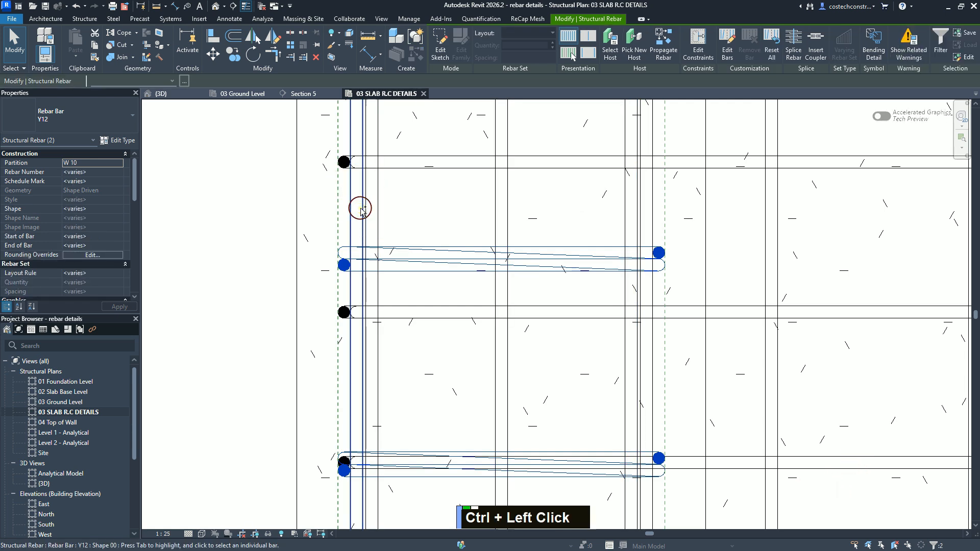
{"action": "left_click", "coordinate": [361, 209], "text": "ctrl"}
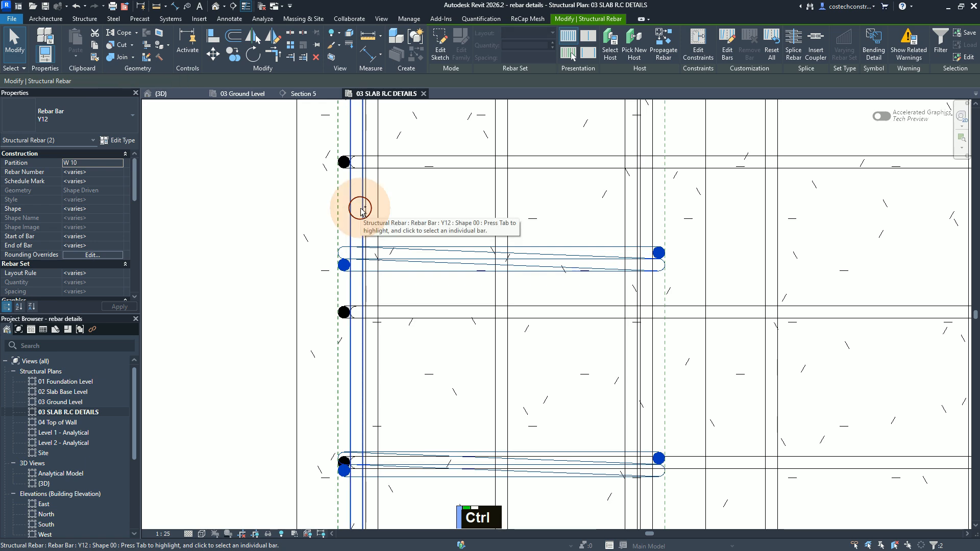
{"action": "left_click", "coordinate": [540, 196], "text": "ctrl"}
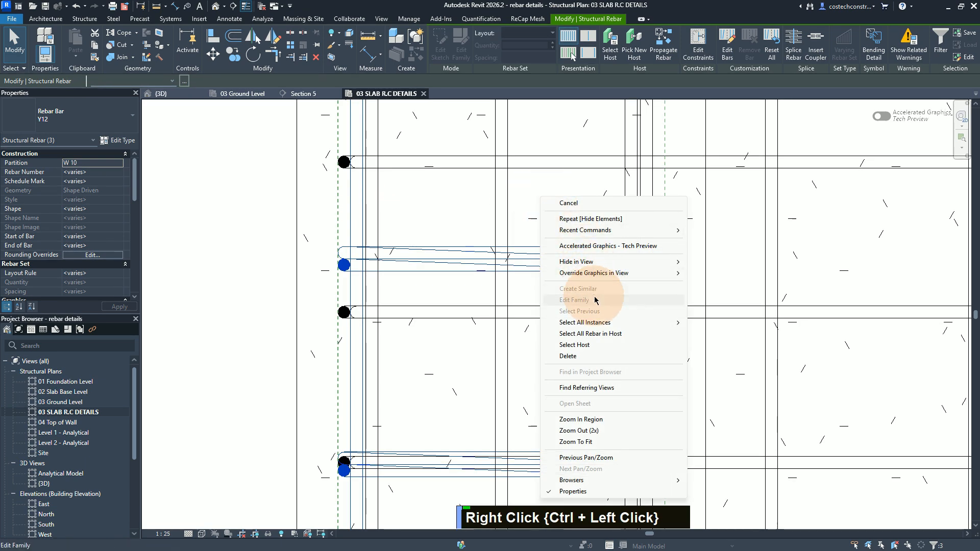
{"action": "mouse_move", "coordinate": [654, 263]}
{"action": "left_click", "coordinate": [726, 260]}
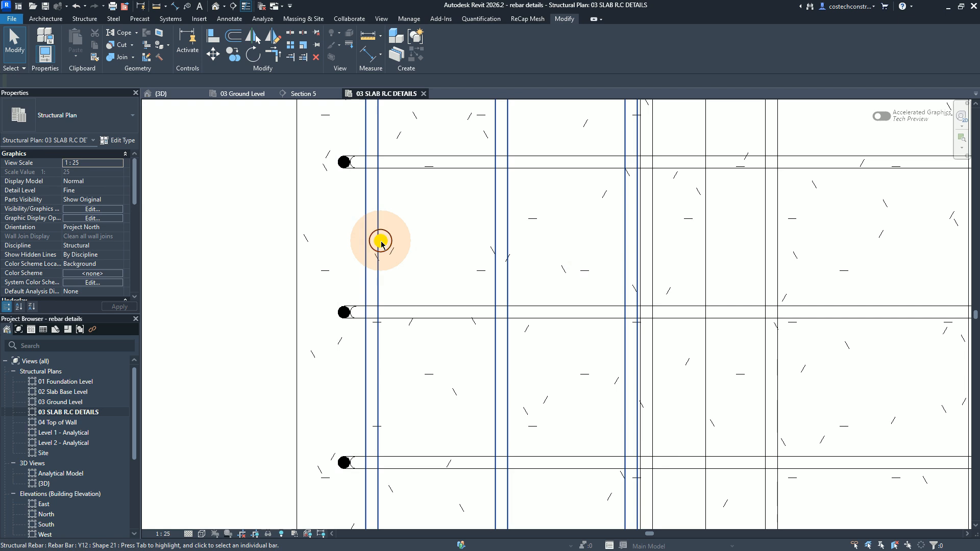
Hide the remaining three-bar Y12 shape 21 set of partition W 10 at the beam in this view
{"action": "right_click", "coordinate": [416, 220]}
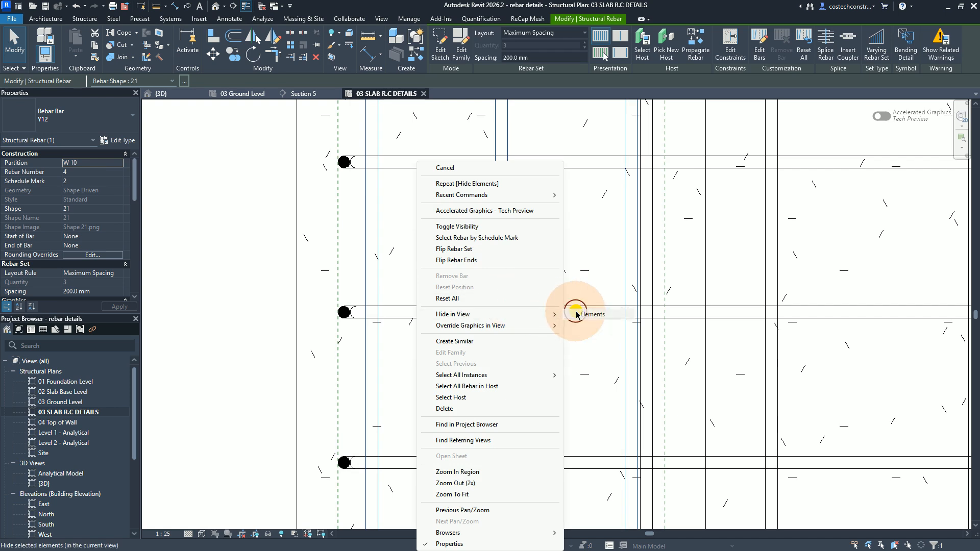
{"action": "left_click", "coordinate": [577, 314]}
{"action": "scroll", "coordinate": [431, 302], "scroll_direction": "down", "scroll_amount": 1}
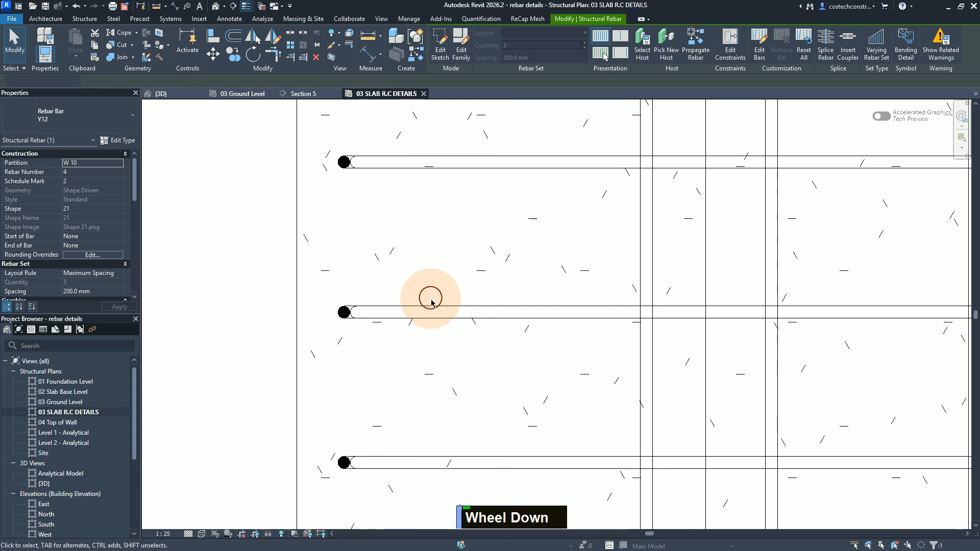
{"action": "scroll", "coordinate": [396, 309], "scroll_direction": "down", "scroll_amount": 2}
{"action": "scroll", "coordinate": [357, 319], "scroll_direction": "up", "scroll_amount": 1}
{"action": "scroll", "coordinate": [325, 344], "scroll_direction": "down", "scroll_amount": 1}
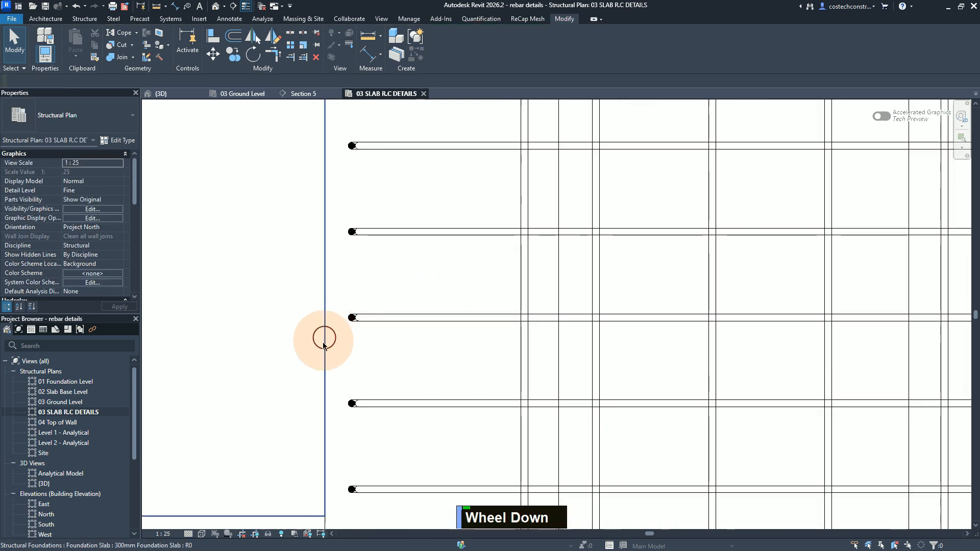
{"action": "scroll", "coordinate": [404, 318], "scroll_direction": "down", "scroll_amount": 1}
{"action": "scroll", "coordinate": [404, 314], "scroll_direction": "up", "scroll_amount": 1}
{"action": "scroll", "coordinate": [405, 315], "scroll_direction": "down", "scroll_amount": 2}
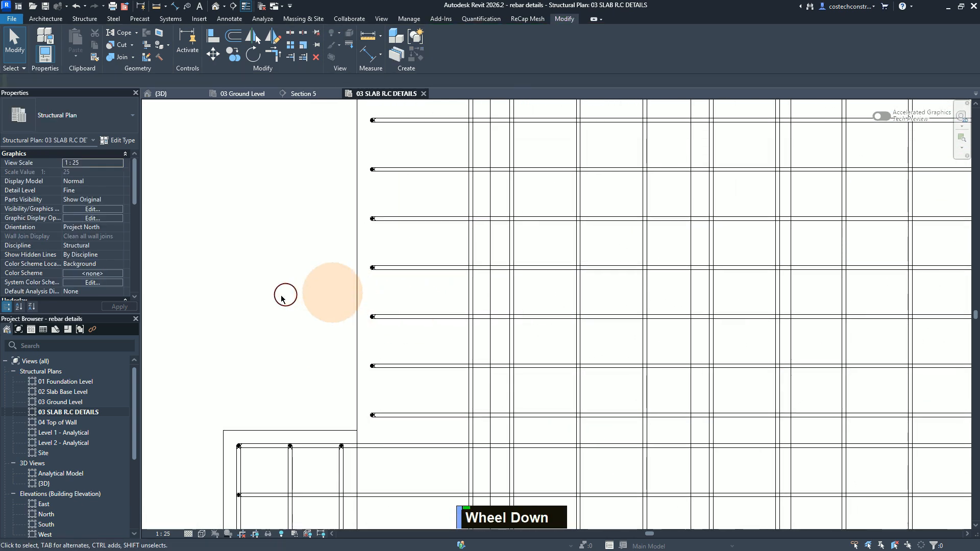
Change the presentation of the slab base's three-bar vertical Y12 shape 21 set at the upper outer corner to show only its middle bar
{"action": "middle_click", "coordinate": [281, 296]}
{"action": "middle_click", "coordinate": [281, 296]}
{"action": "scroll", "coordinate": [529, 311], "scroll_direction": "up", "scroll_amount": 2}
{"action": "scroll", "coordinate": [522, 326], "scroll_direction": "down", "scroll_amount": 1}
{"action": "scroll", "coordinate": [529, 314], "scroll_direction": "up", "scroll_amount": 6}
{"action": "scroll", "coordinate": [503, 313], "scroll_direction": "down", "scroll_amount": 1}
{"action": "scroll", "coordinate": [504, 316], "scroll_direction": "up", "scroll_amount": 4}
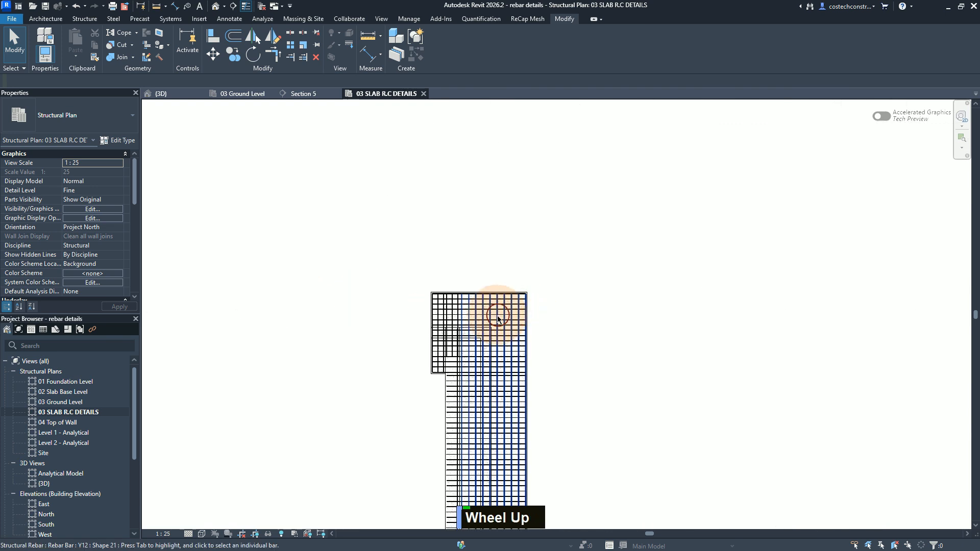
{"action": "scroll", "coordinate": [470, 342], "scroll_direction": "up", "scroll_amount": 3}
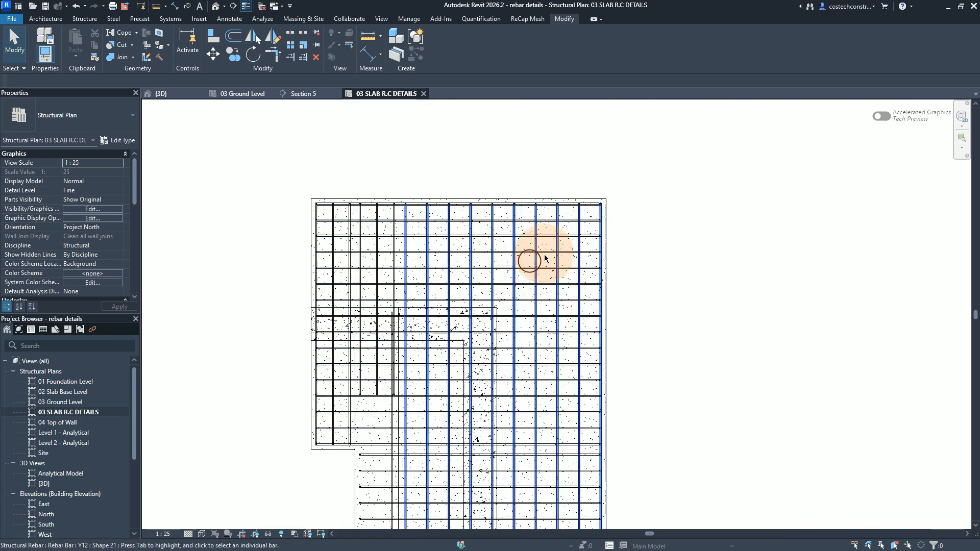
{"action": "left_click", "coordinate": [333, 247]}
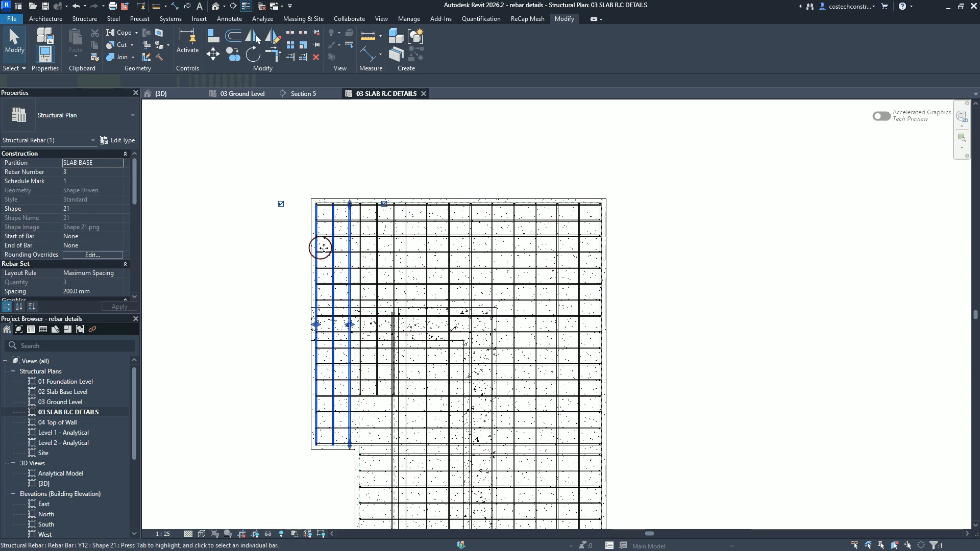
{"action": "left_click", "coordinate": [293, 247]}
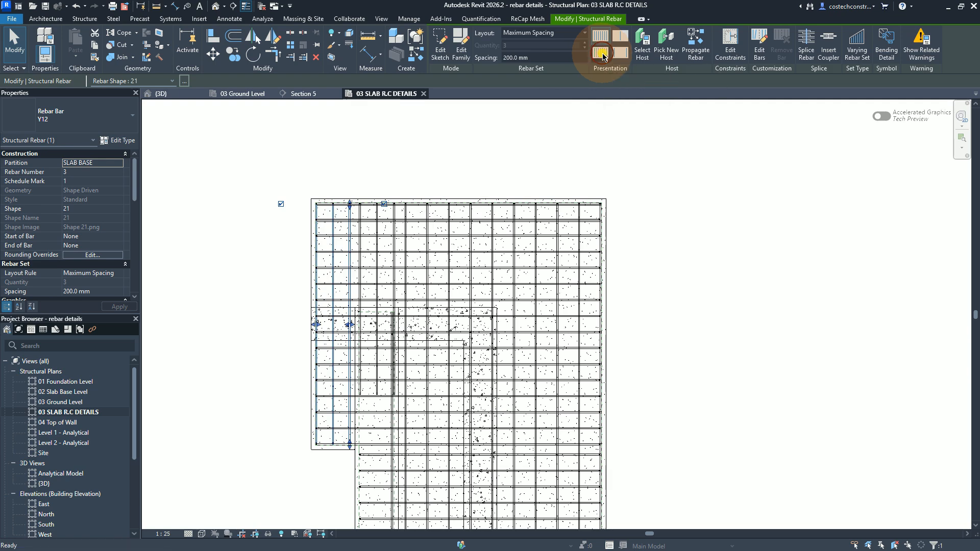
{"action": "left_click", "coordinate": [602, 53]}
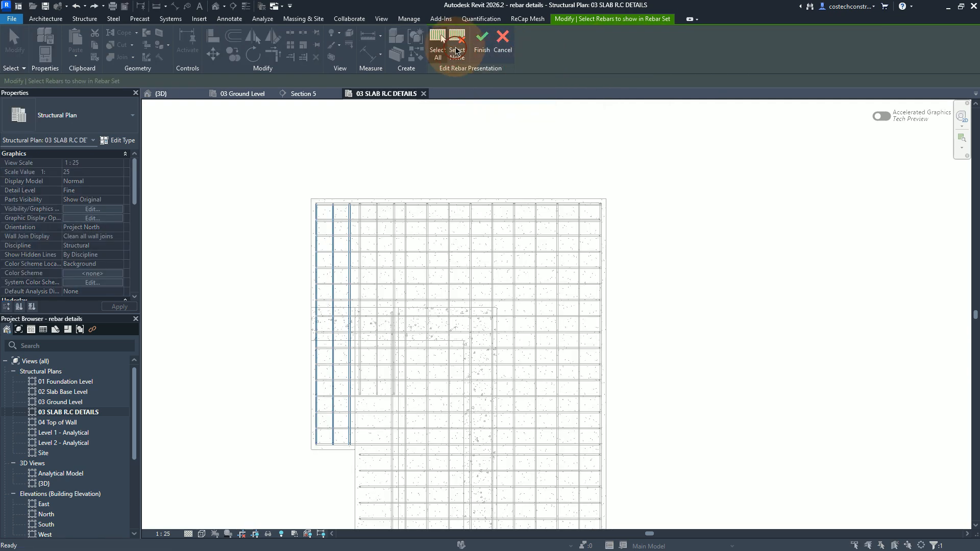
{"action": "left_click", "coordinate": [456, 50]}
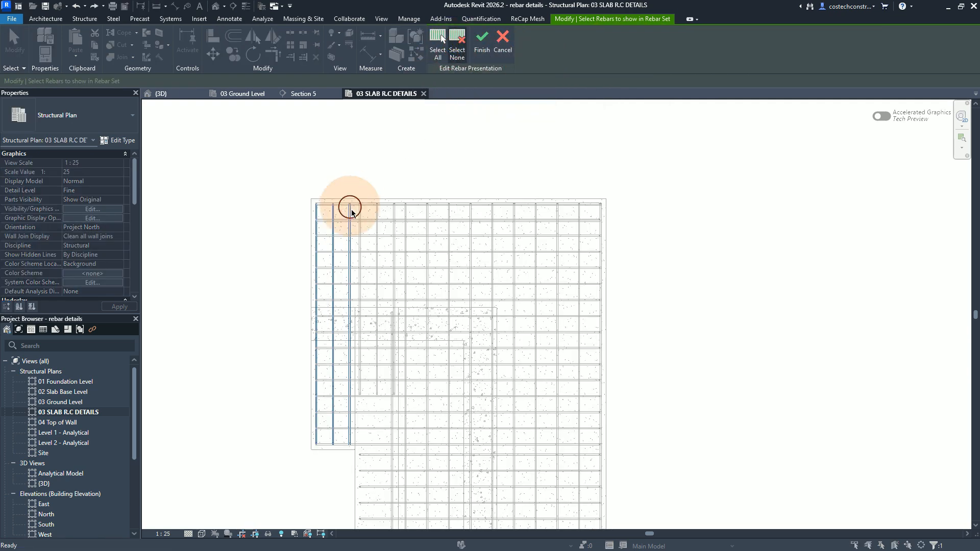
{"action": "left_click", "coordinate": [330, 247]}
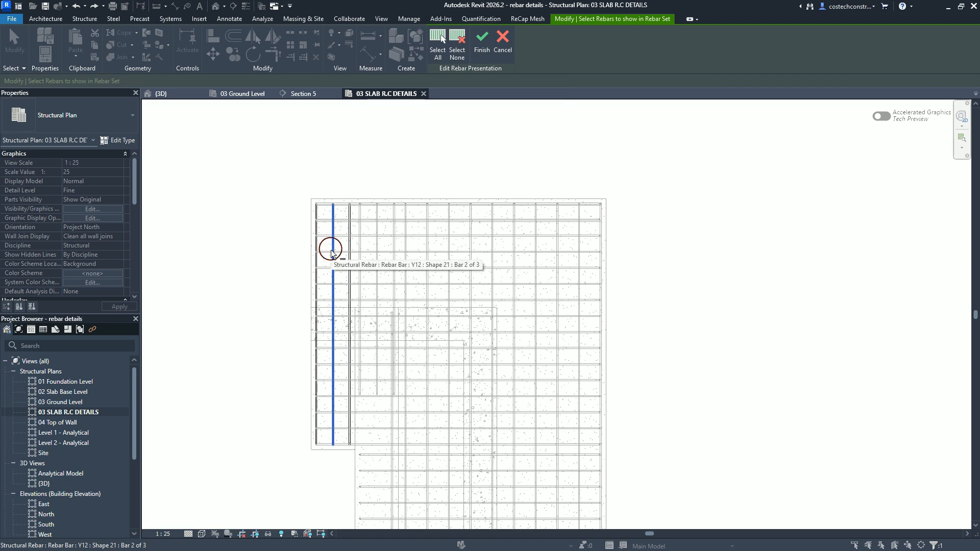
{"action": "left_click", "coordinate": [481, 53]}
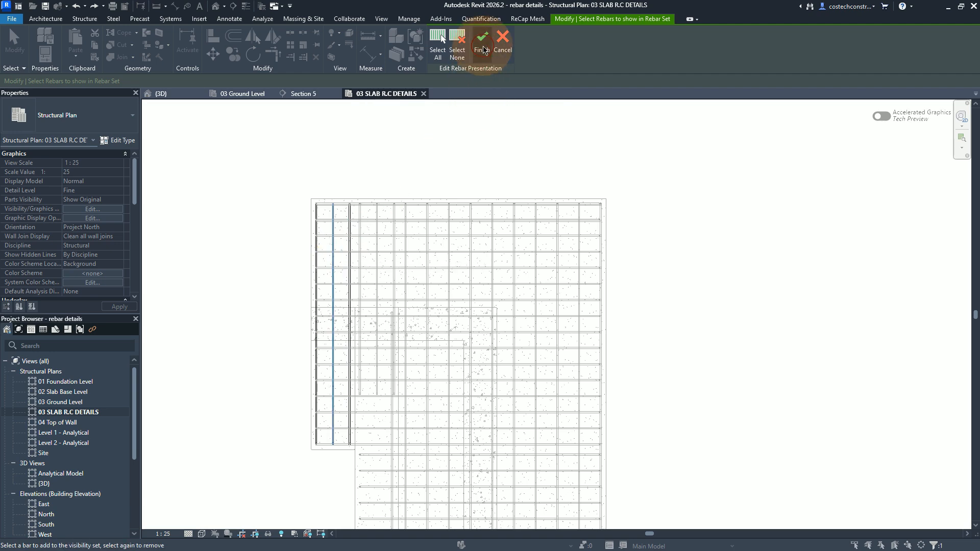
{"action": "left_click", "coordinate": [438, 142]}
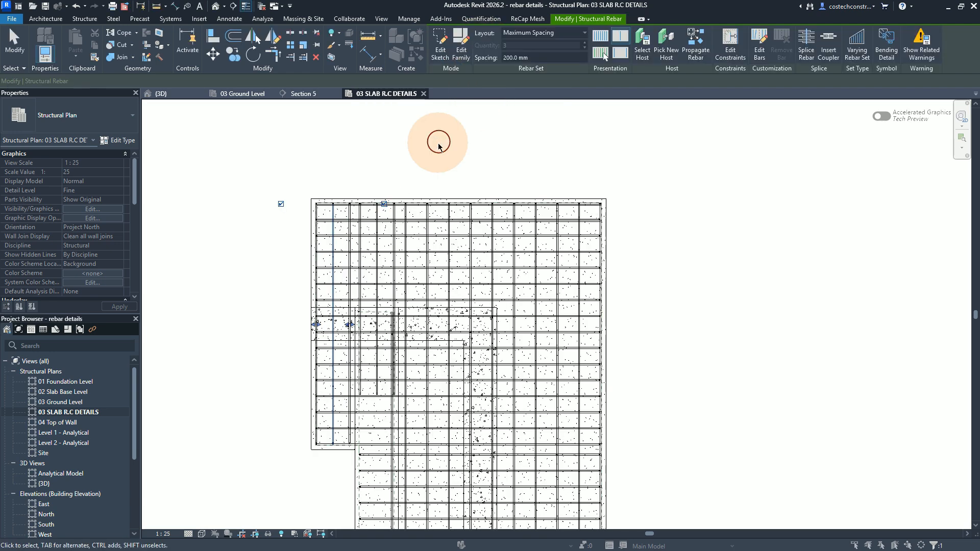
{"action": "key", "text": "Escape"}
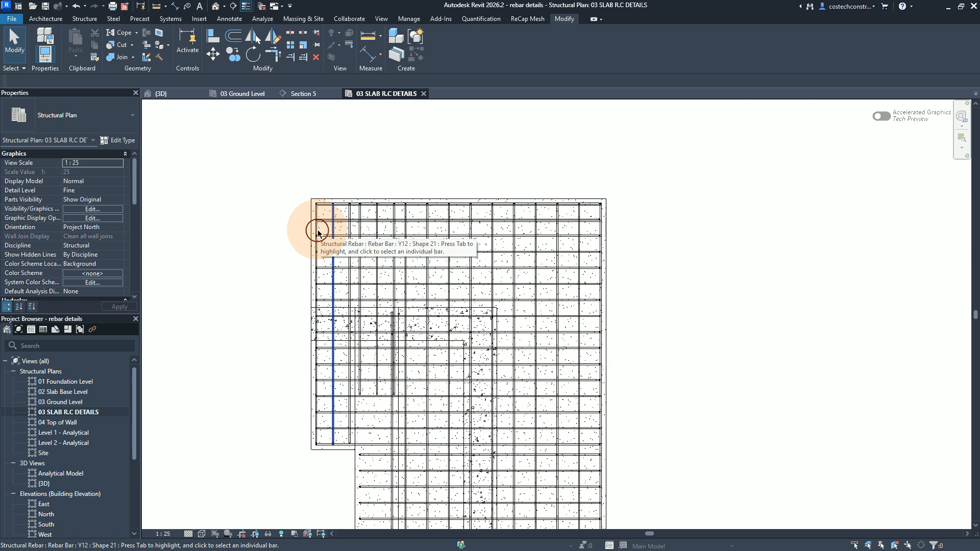
Show only the middle bar of the three-bar vertical Y12 rebar set along the slab's left edge
{"action": "key", "text": "Tab"}
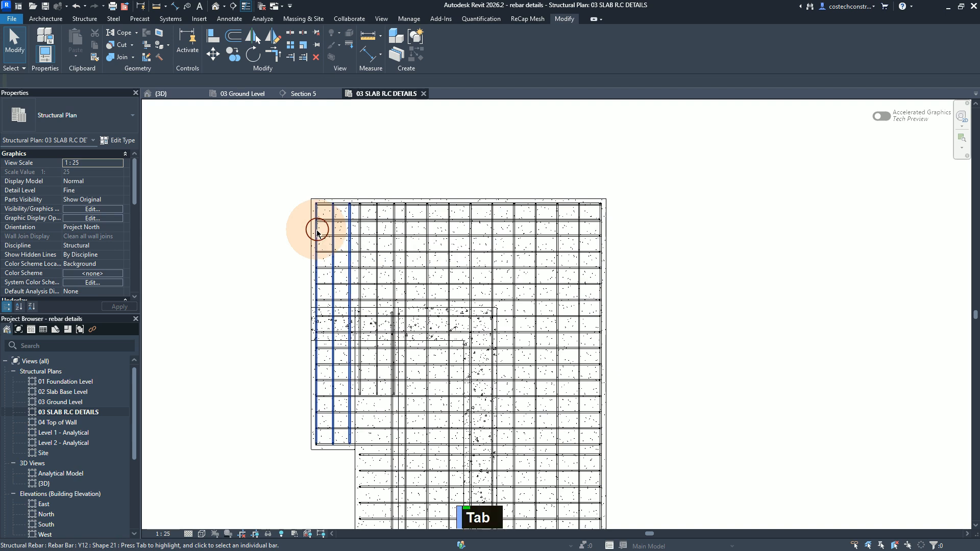
{"action": "left_click", "coordinate": [317, 233]}
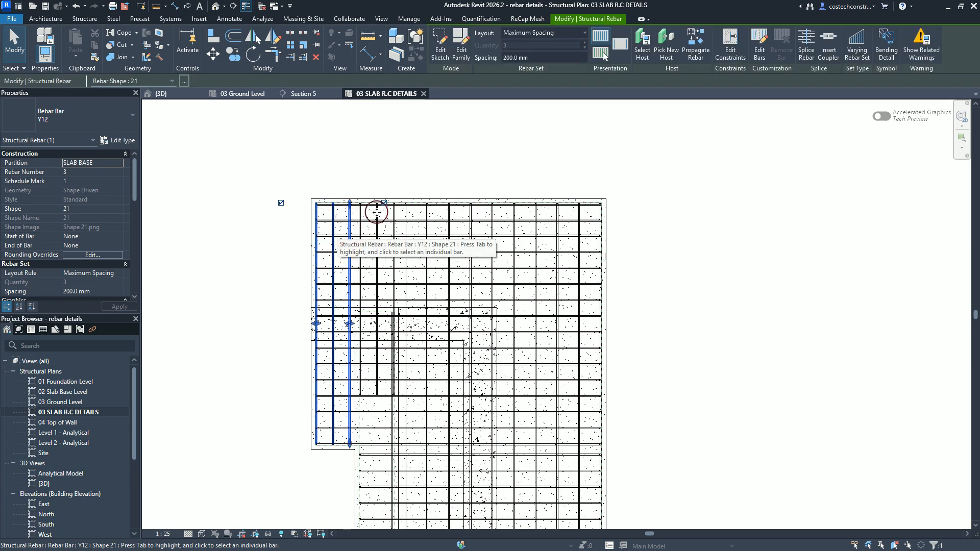
{"action": "left_click", "coordinate": [604, 56]}
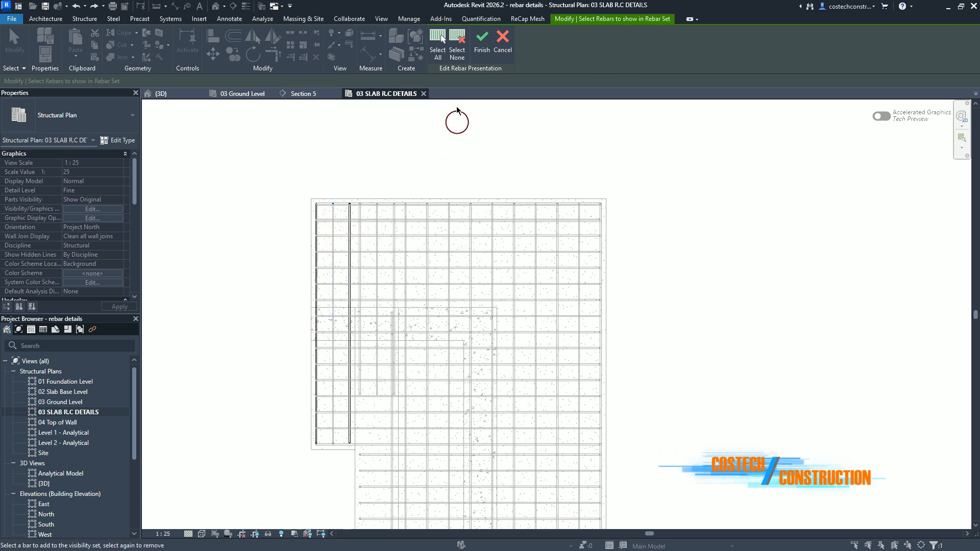
{"action": "left_click", "coordinate": [483, 50]}
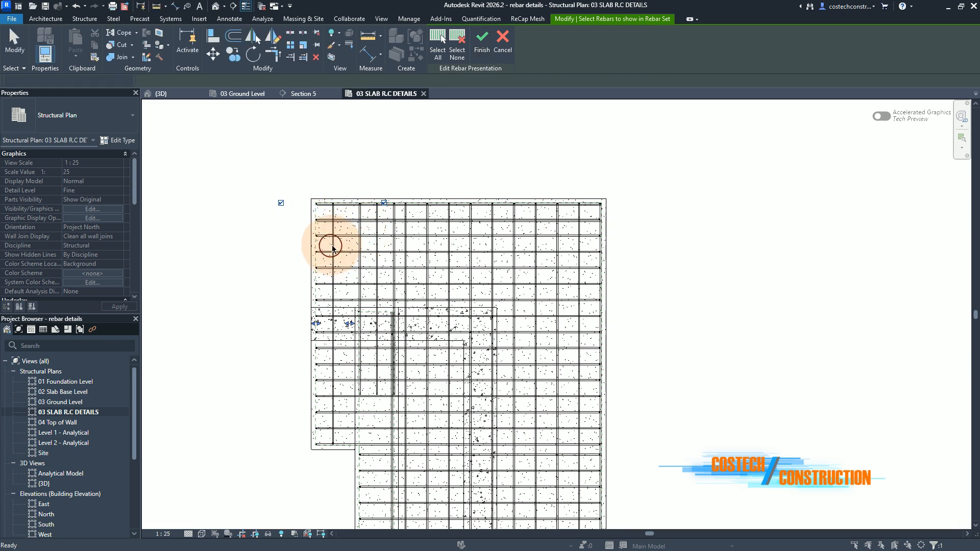
{"action": "left_click", "coordinate": [333, 249]}
{"action": "left_click", "coordinate": [329, 248]}
{"action": "left_click", "coordinate": [471, 221]}
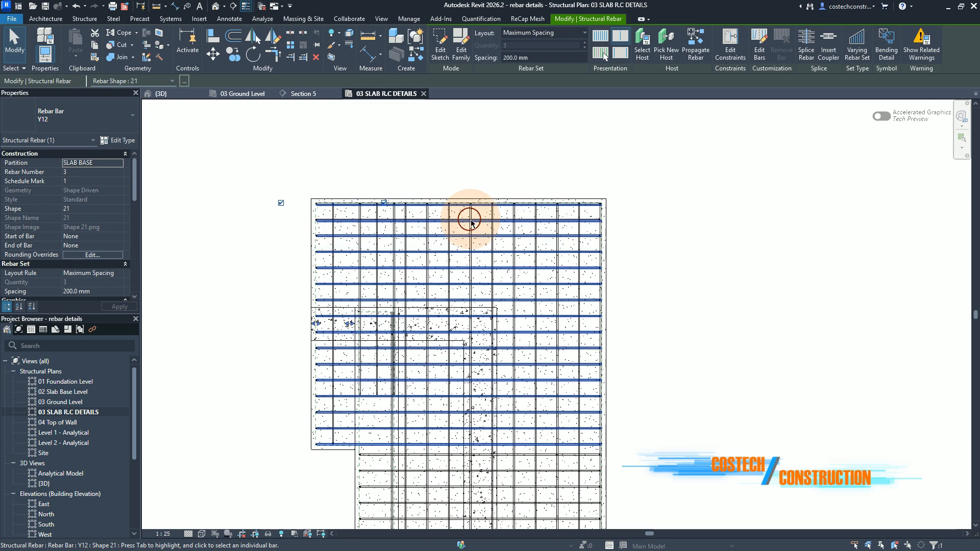
{"action": "key", "text": "Escape"}
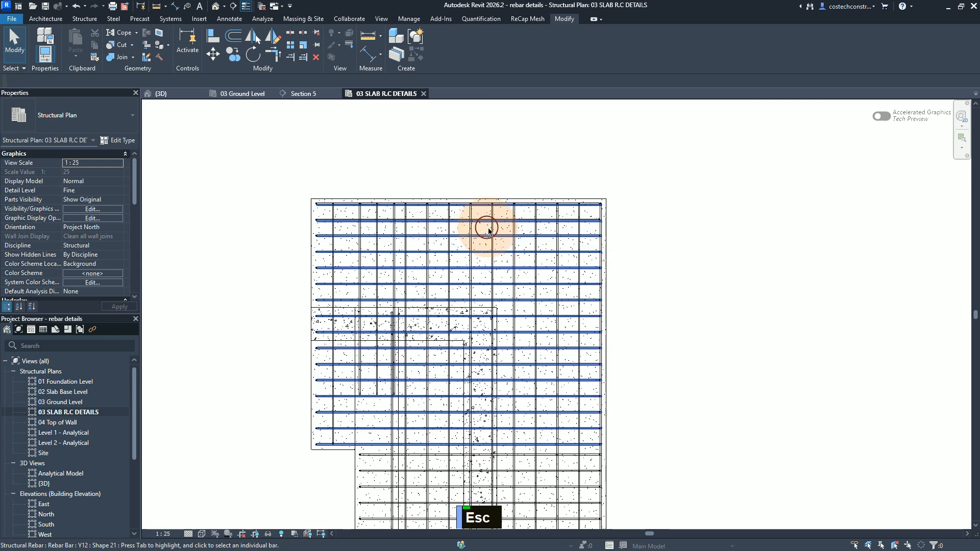
Reset all individual bar customizations in the horizontal Y12 rebar set spaced at 150 mm in the slab's upper part
{"action": "scroll", "coordinate": [459, 235], "scroll_direction": "down", "scroll_amount": 2}
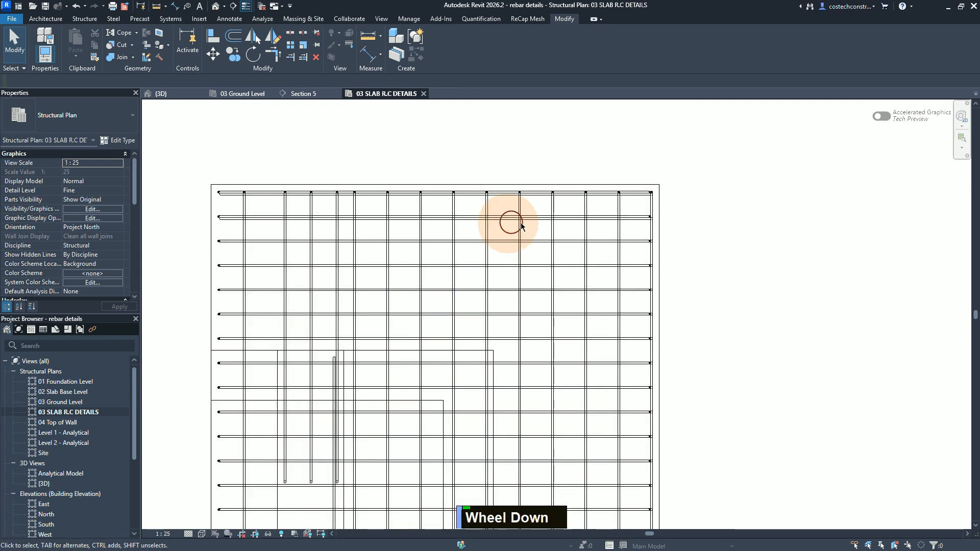
{"action": "scroll", "coordinate": [531, 219], "scroll_direction": "up", "scroll_amount": 5}
{"action": "scroll", "coordinate": [599, 212], "scroll_direction": "up", "scroll_amount": 3}
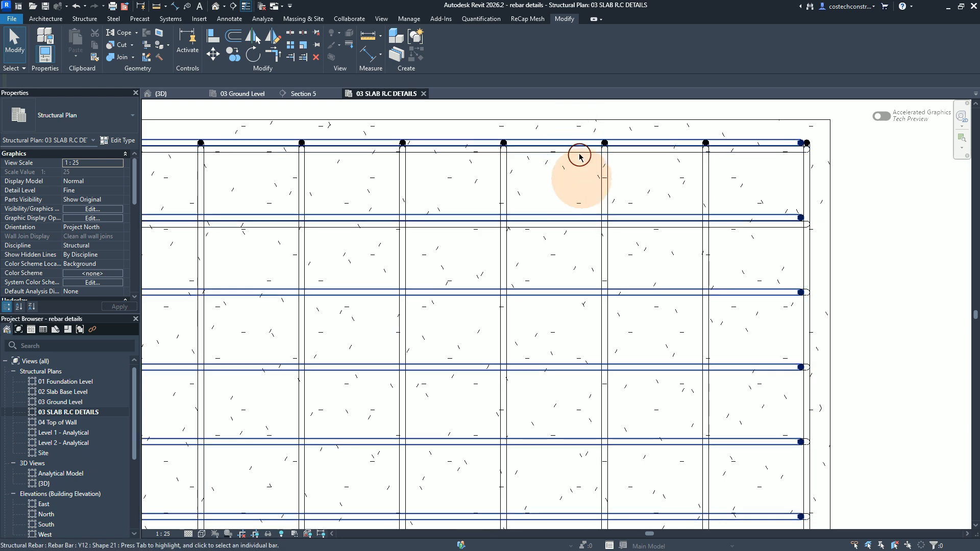
{"action": "left_click", "coordinate": [568, 228]}
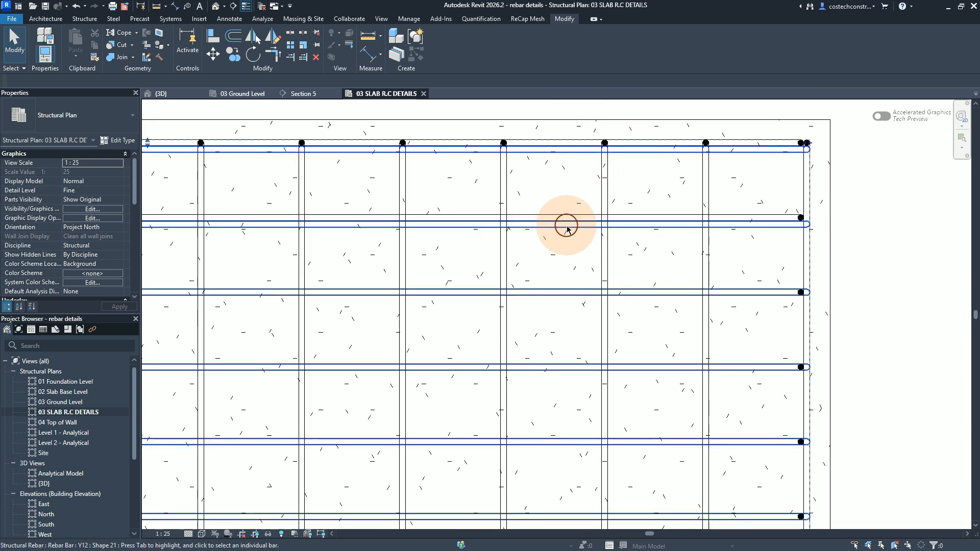
{"action": "left_click", "coordinate": [760, 57]}
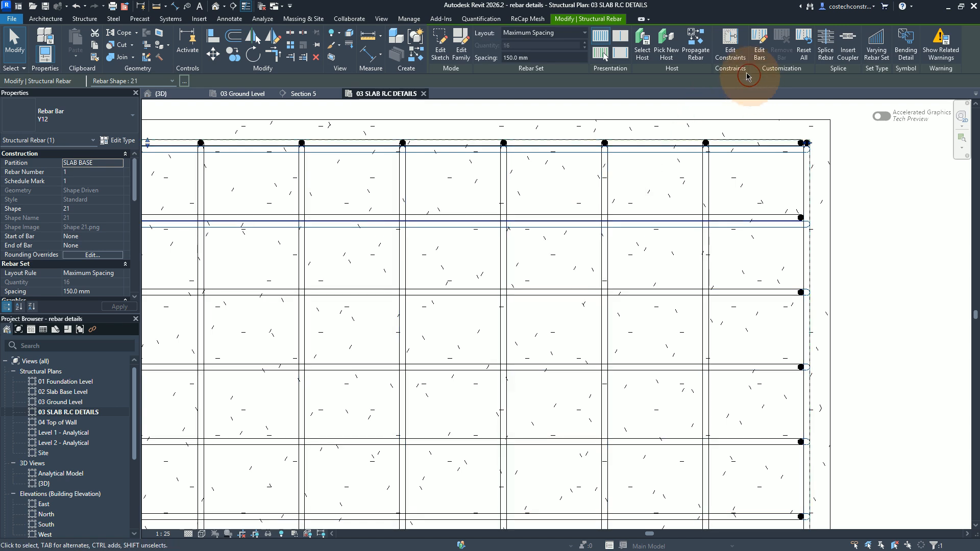
{"action": "left_click", "coordinate": [805, 53]}
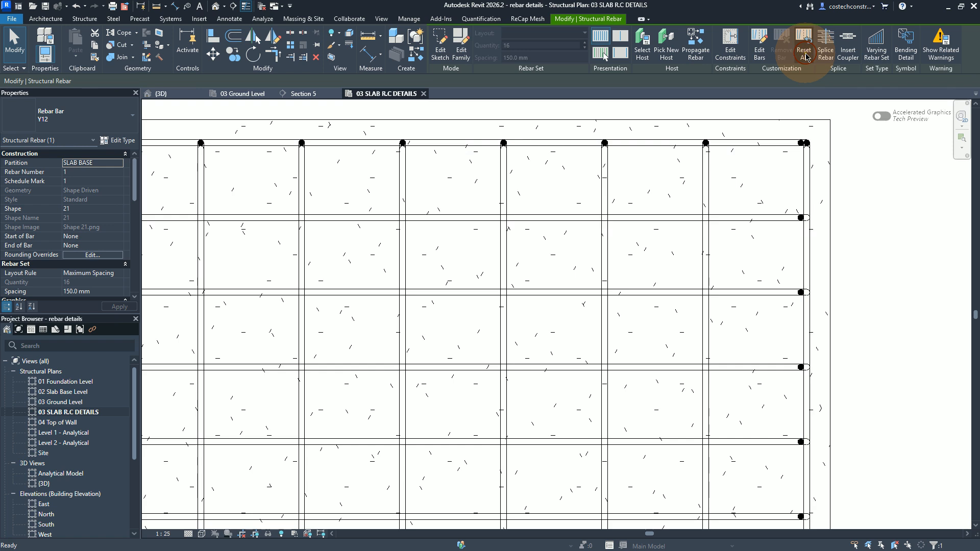
{"action": "left_click", "coordinate": [645, 145]}
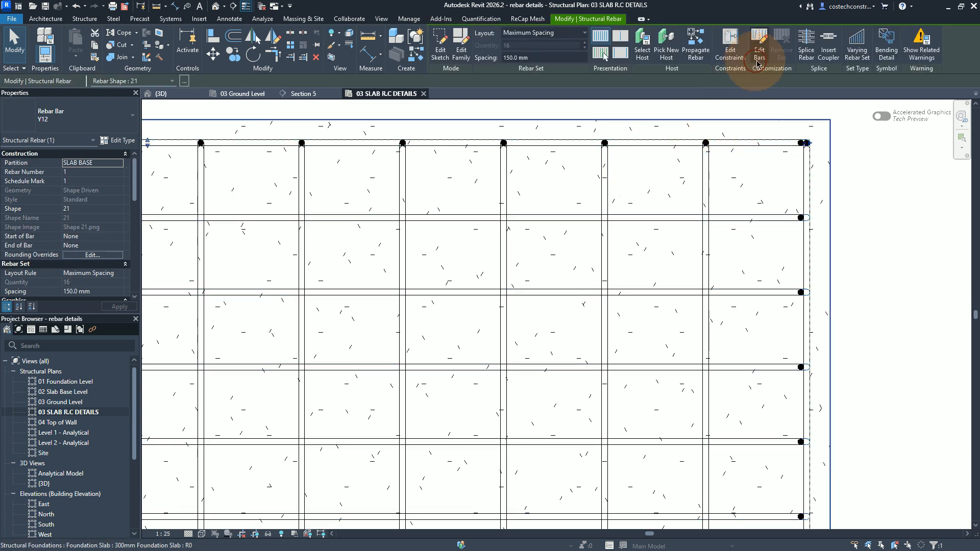
{"action": "left_click", "coordinate": [759, 60]}
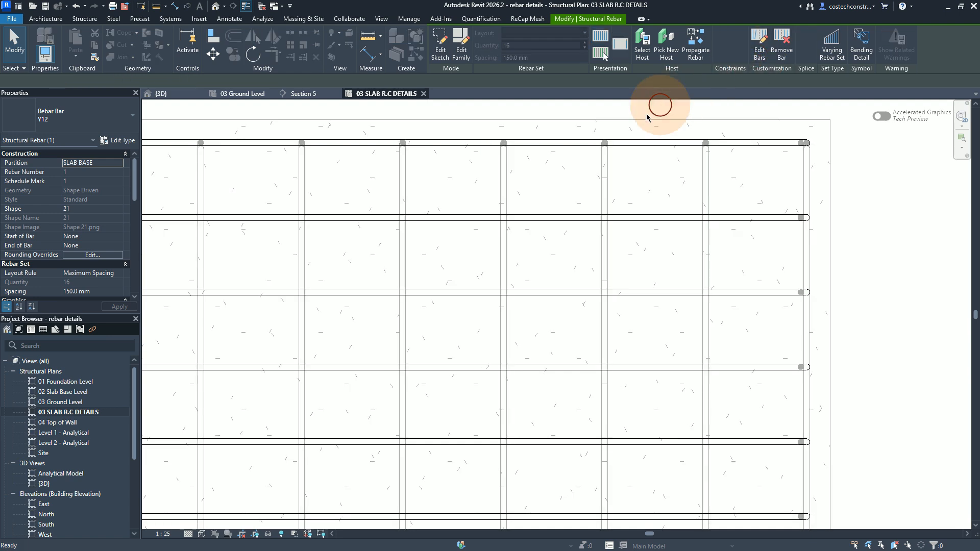
{"action": "scroll", "coordinate": [615, 155], "scroll_direction": "down", "scroll_amount": 1}
{"action": "scroll", "coordinate": [618, 151], "scroll_direction": "down", "scroll_amount": 1}
{"action": "scroll", "coordinate": [625, 147], "scroll_direction": "up", "scroll_amount": 1}
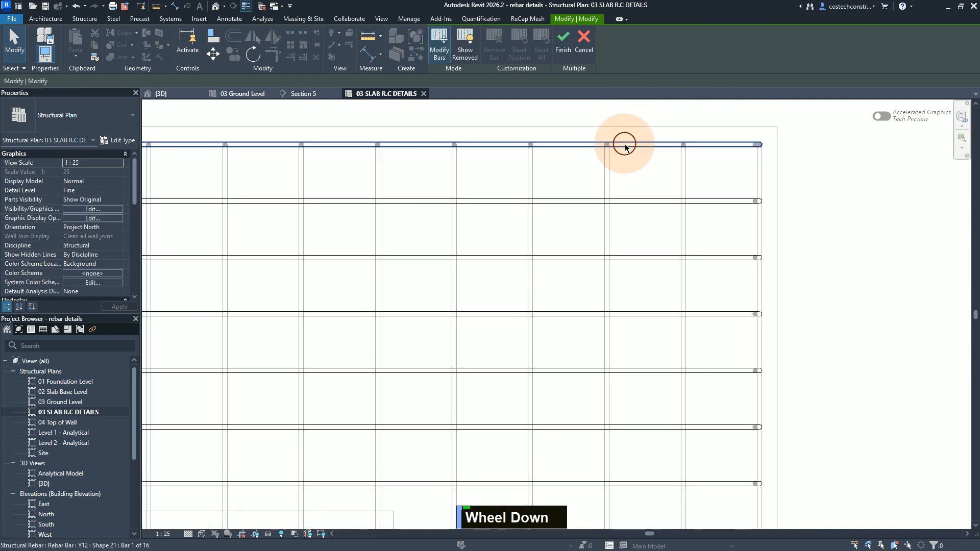
{"action": "scroll", "coordinate": [626, 147], "scroll_direction": "down", "scroll_amount": 4}
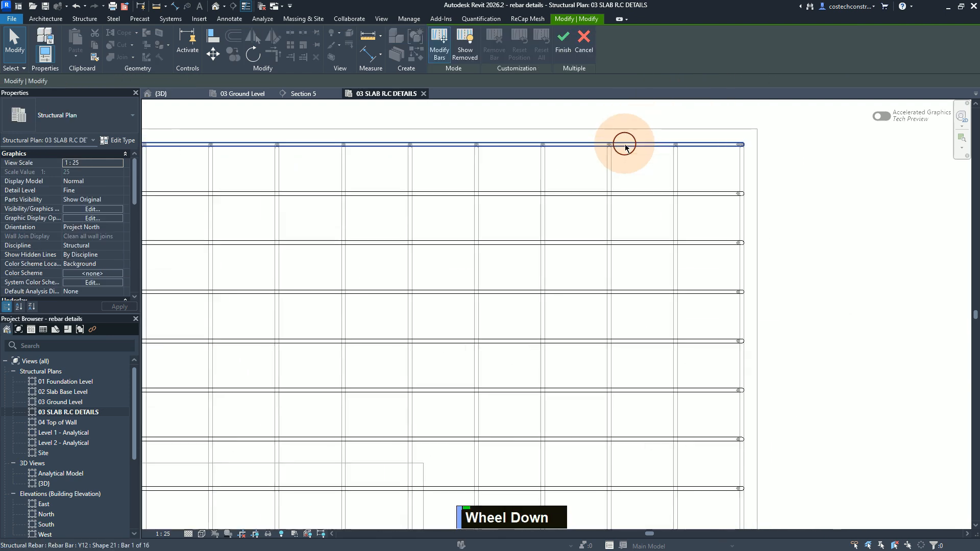
{"action": "scroll", "coordinate": [625, 147], "scroll_direction": "down", "scroll_amount": 1}
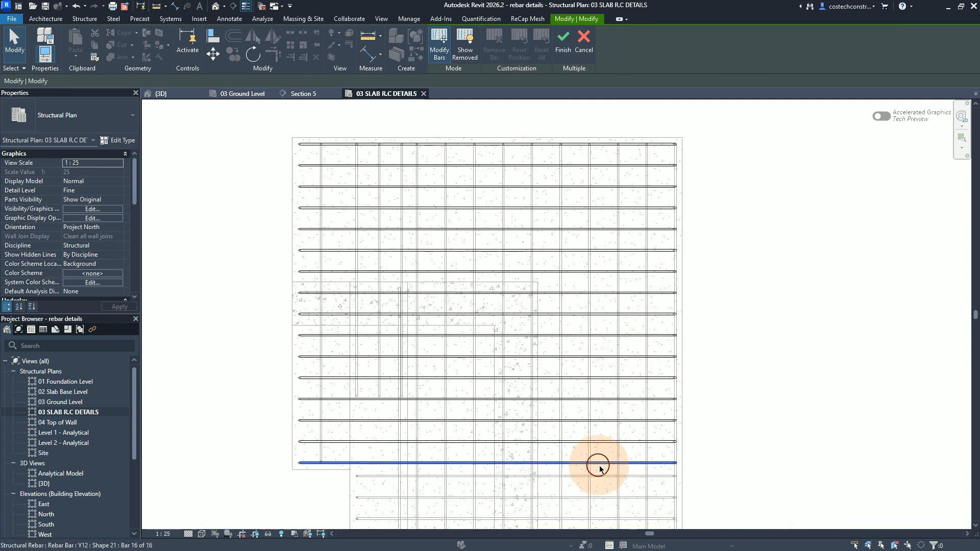
{"action": "left_click_drag", "start_coordinate": [608, 455], "coordinate": [569, 138]}
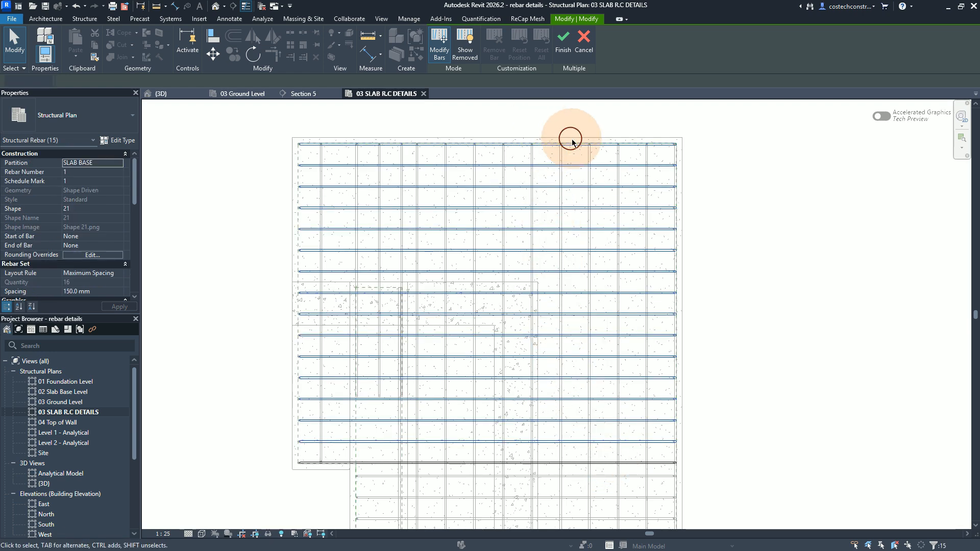
{"action": "scroll", "coordinate": [574, 138], "scroll_direction": "up", "scroll_amount": 1}
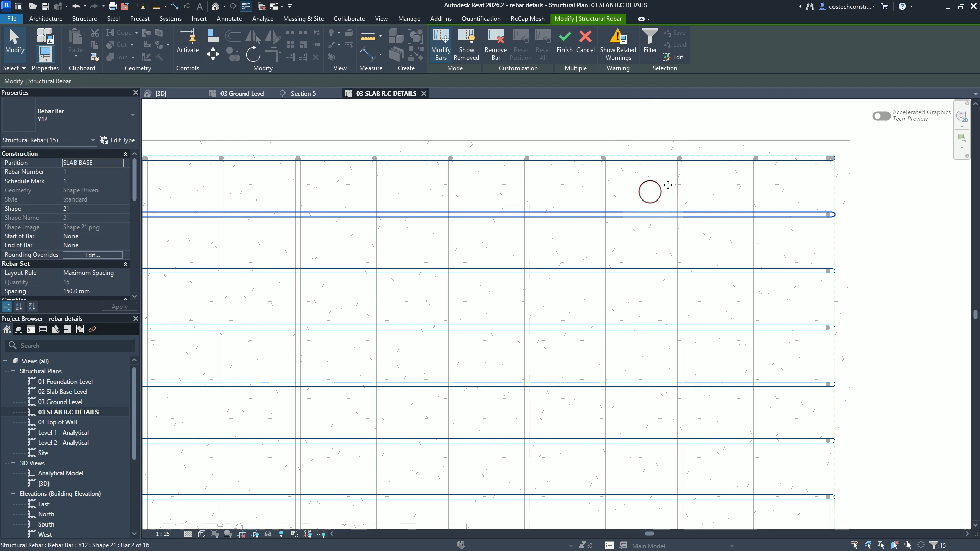
{"action": "left_click", "coordinate": [642, 172]}
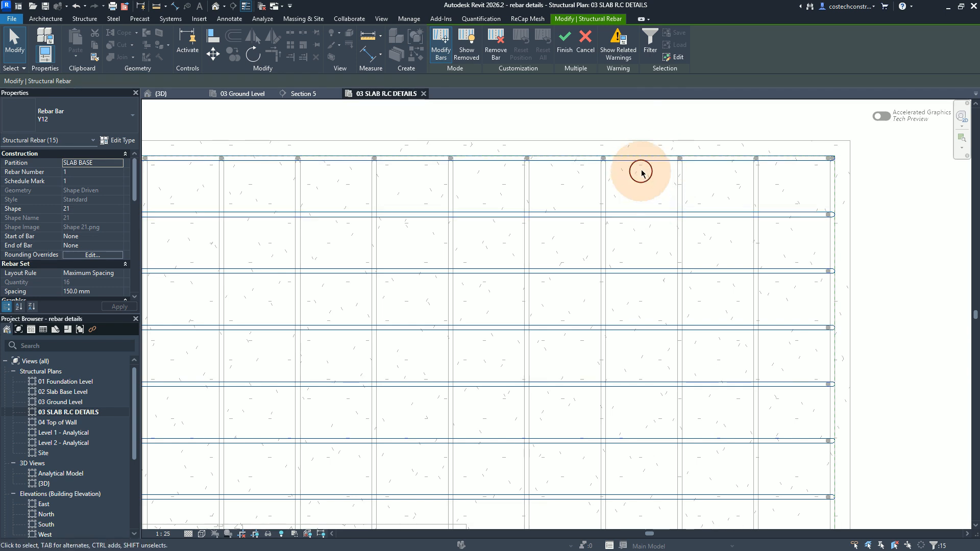
{"action": "left_click", "coordinate": [588, 43]}
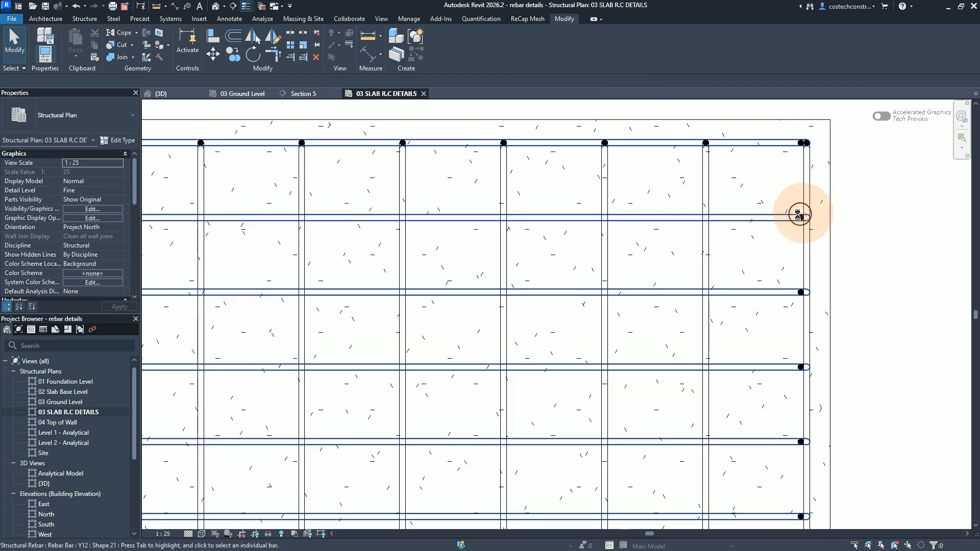
Select the horizontal Y12 rebar set spaced at 150 mm and examine its bent ends at the slab edge in the 3D view
{"action": "key", "text": "Escape"}
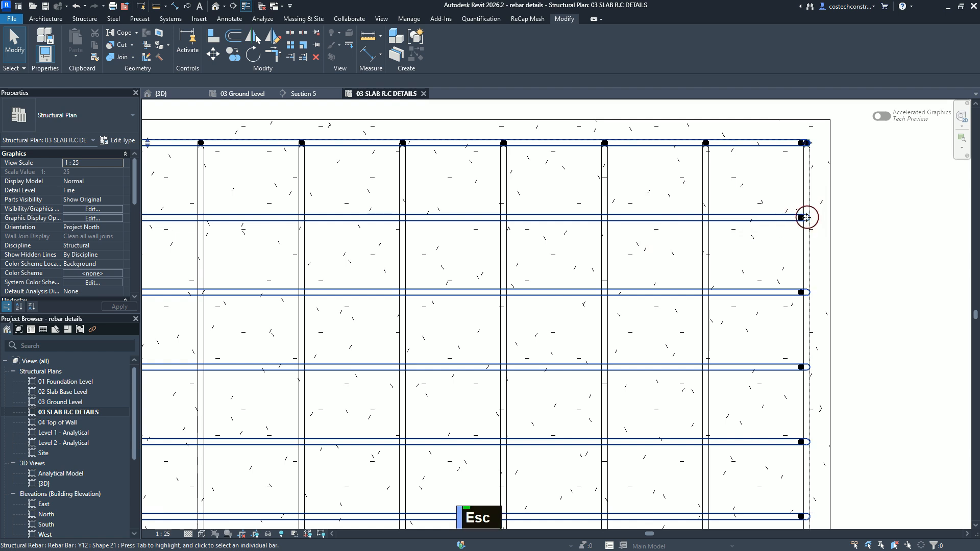
{"action": "left_click", "coordinate": [801, 218]}
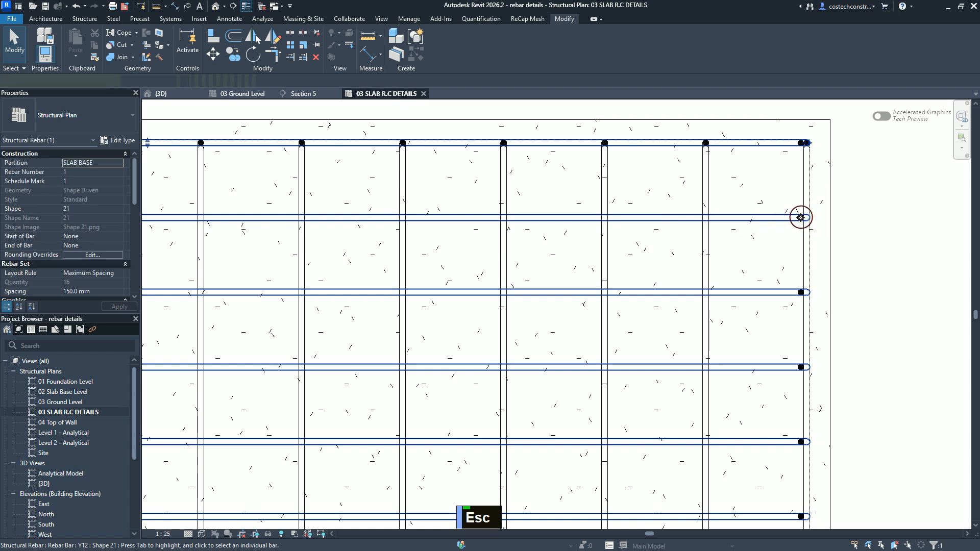
{"action": "left_click", "coordinate": [803, 217]}
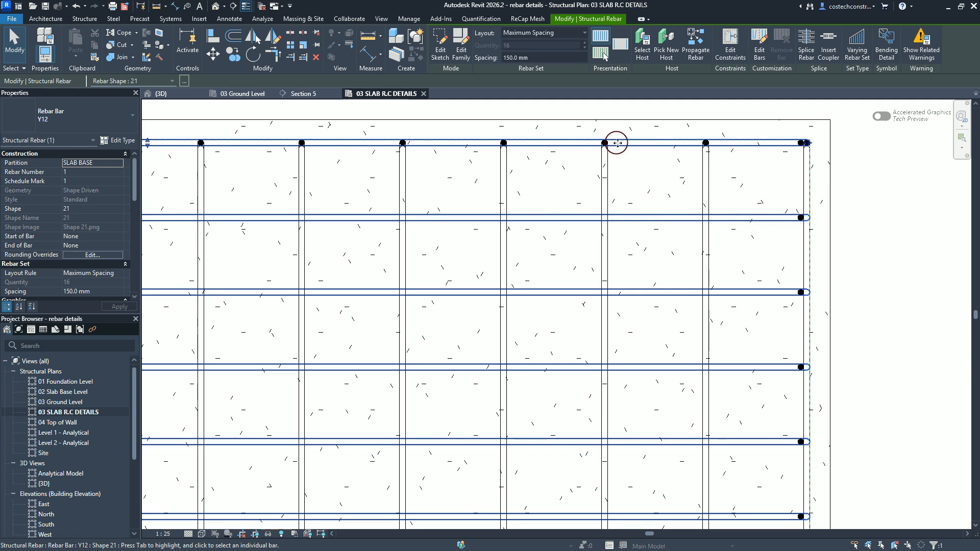
{"action": "left_click", "coordinate": [189, 99]}
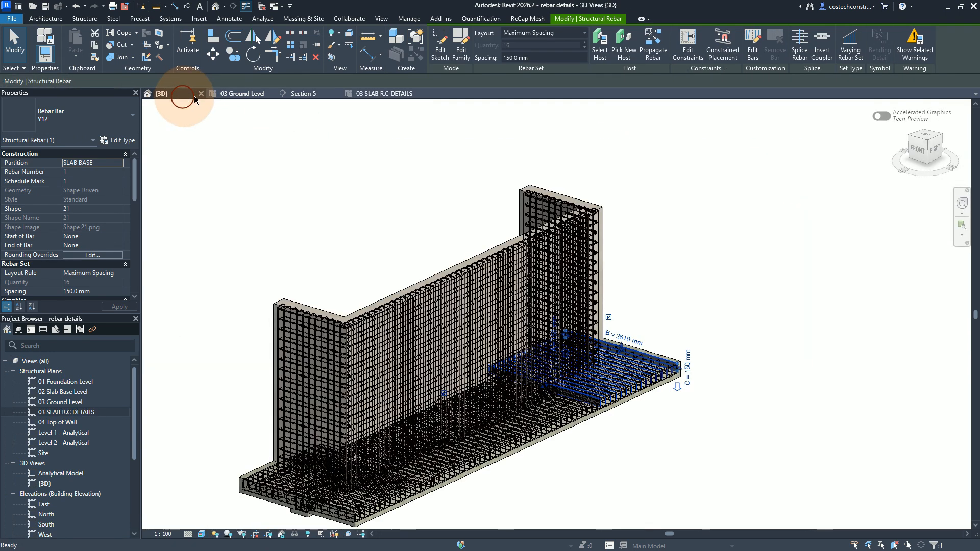
{"action": "scroll", "coordinate": [661, 412], "scroll_direction": "up", "scroll_amount": 2}
{"action": "scroll", "coordinate": [661, 413], "scroll_direction": "up", "scroll_amount": 5}
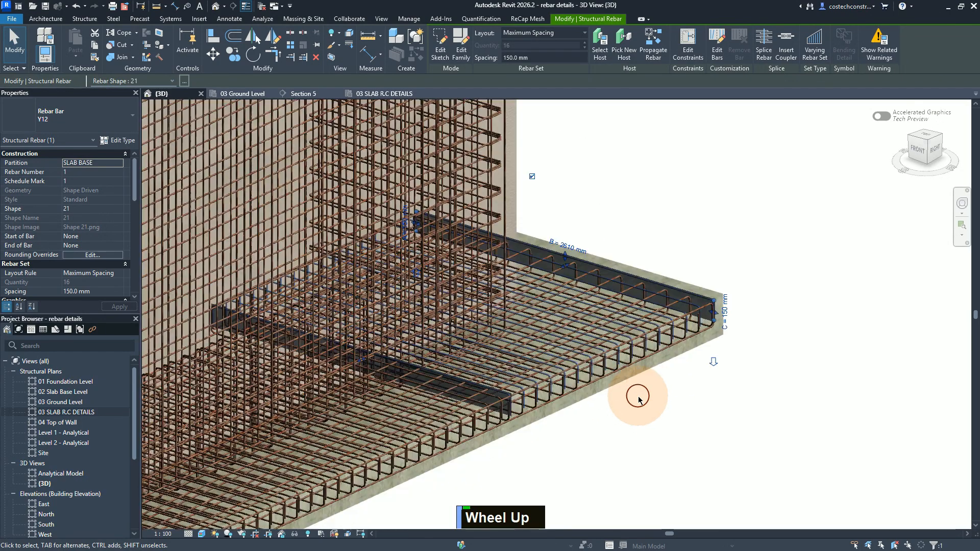
{"action": "scroll", "coordinate": [620, 363], "scroll_direction": "up", "scroll_amount": 6}
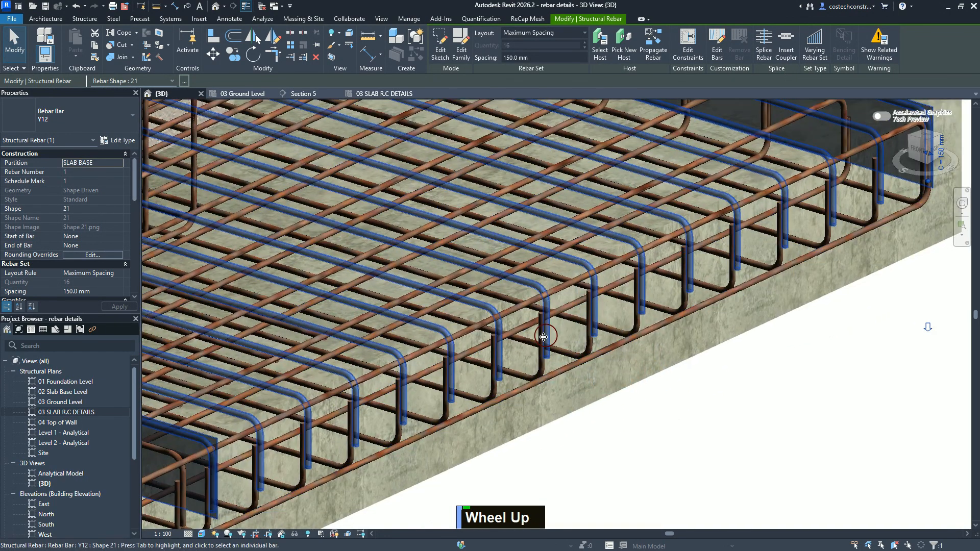
{"action": "left_click", "coordinate": [549, 339]}
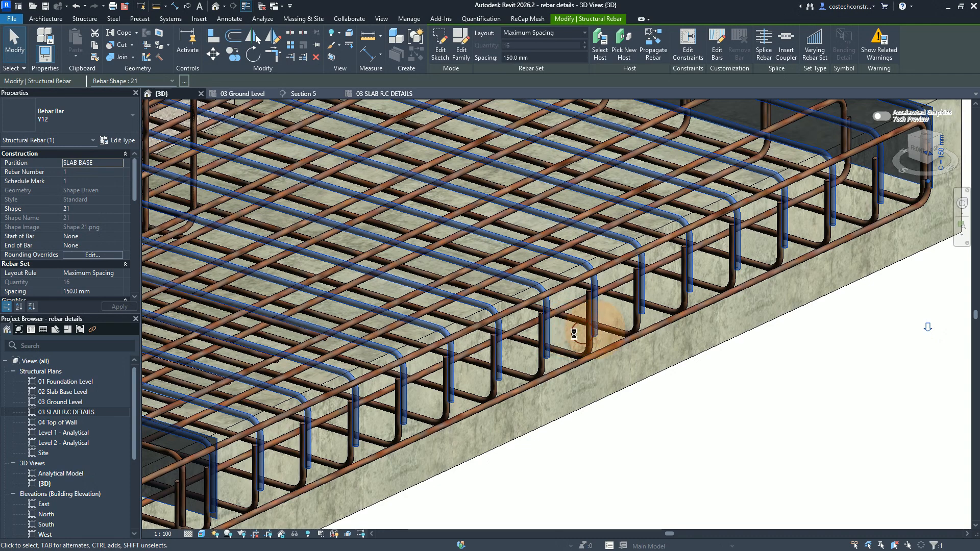
In the 03 SLAB R.C DETAILS plan, show only the fourth bar from the upper edge in the selected horizontal Y12 set
{"action": "left_click", "coordinate": [386, 96]}
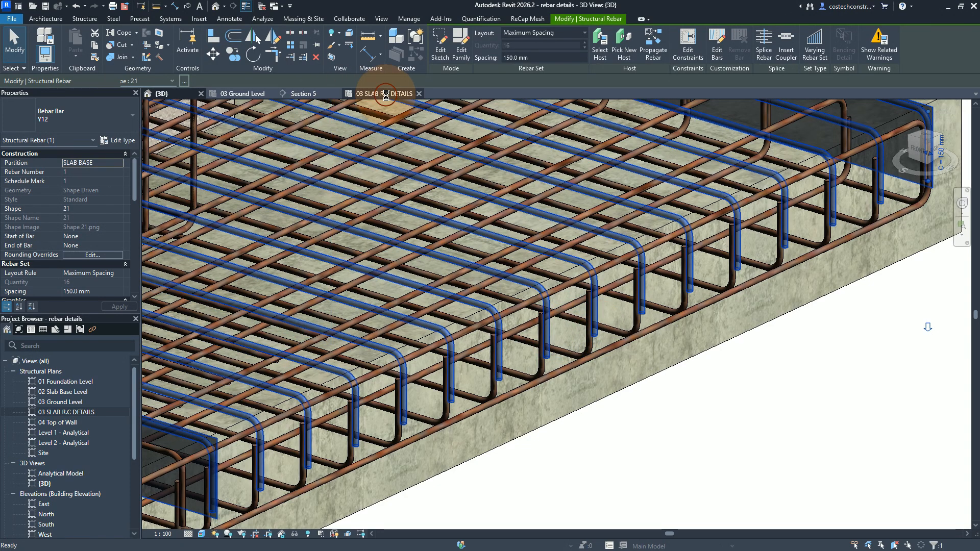
{"action": "scroll", "coordinate": [524, 260], "scroll_direction": "down", "scroll_amount": 2}
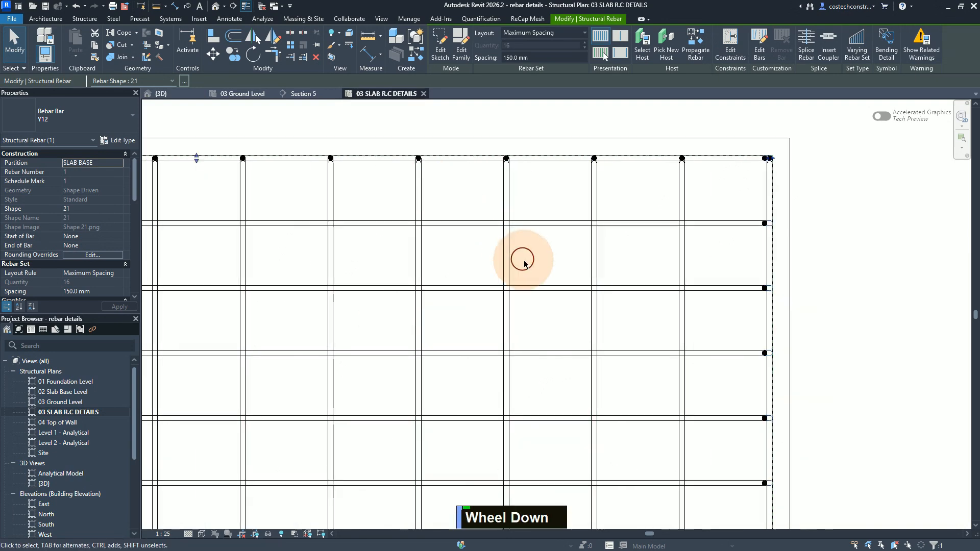
{"action": "scroll", "coordinate": [531, 261], "scroll_direction": "down", "scroll_amount": 3}
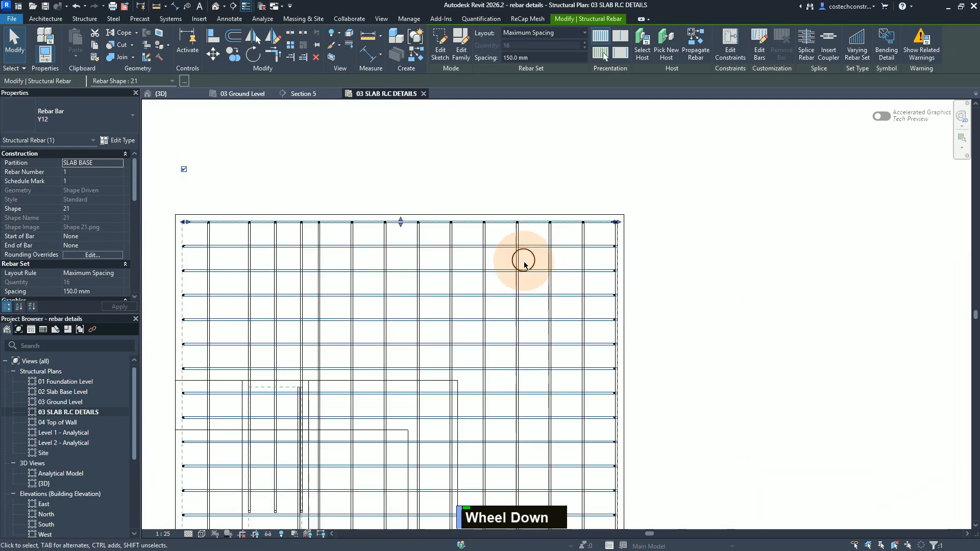
{"action": "scroll", "coordinate": [541, 260], "scroll_direction": "down", "scroll_amount": 2}
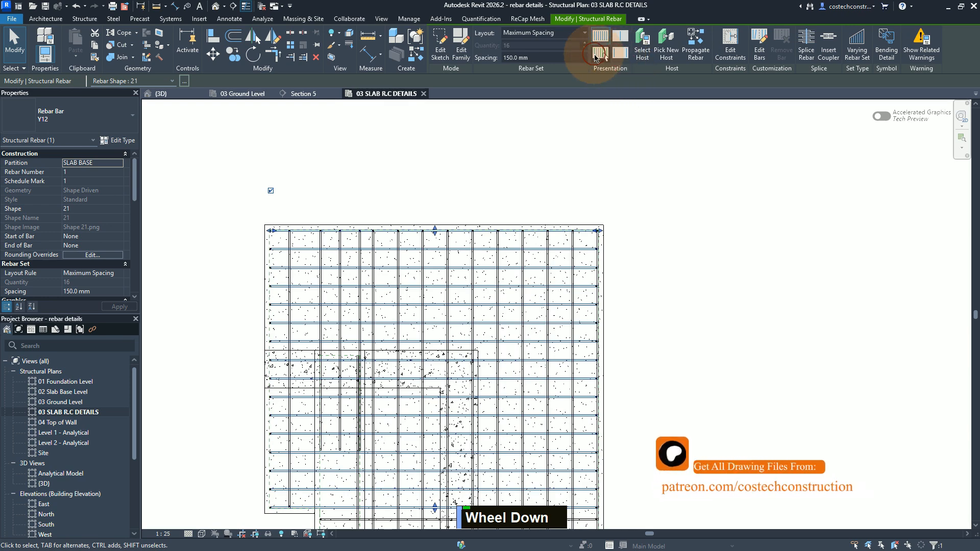
{"action": "left_click", "coordinate": [599, 54]}
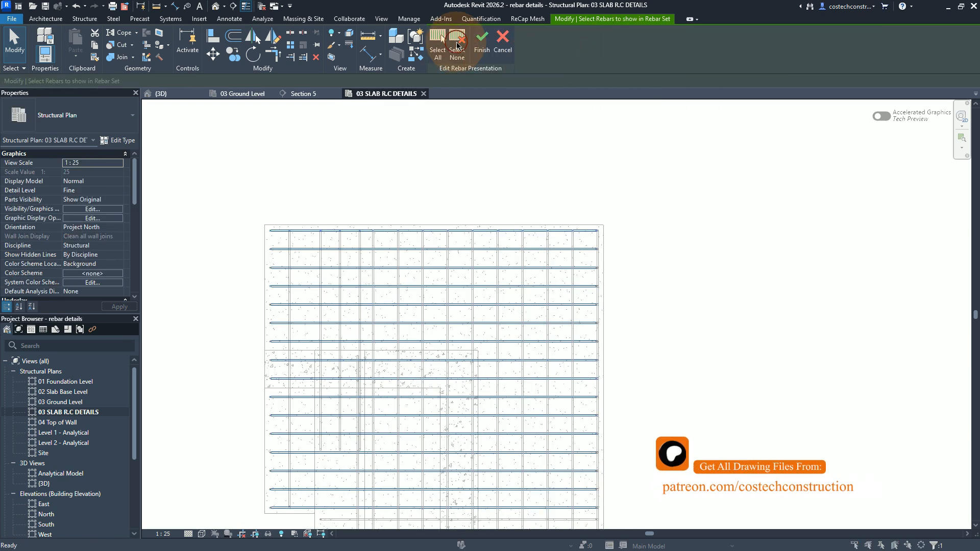
{"action": "left_click", "coordinate": [457, 46]}
{"action": "left_click", "coordinate": [560, 262]}
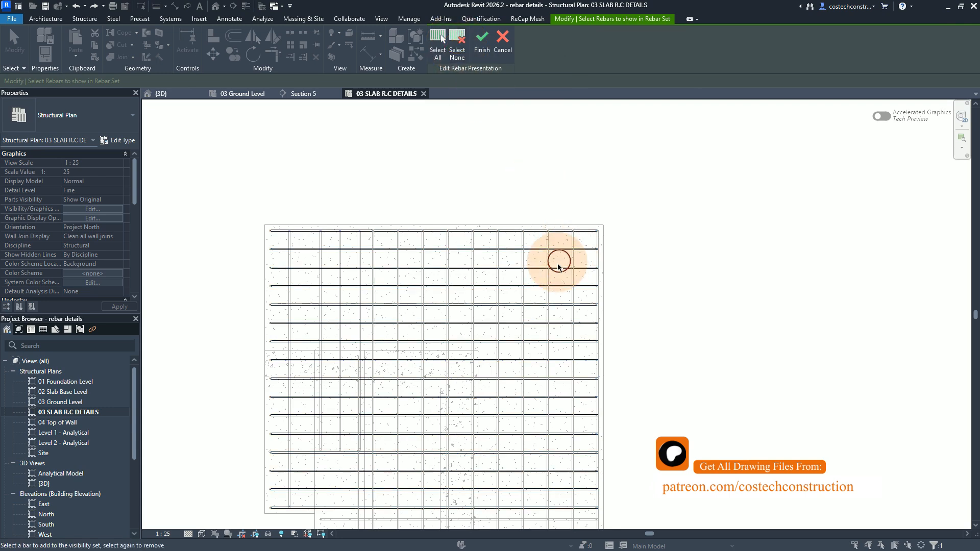
{"action": "left_click", "coordinate": [539, 287]}
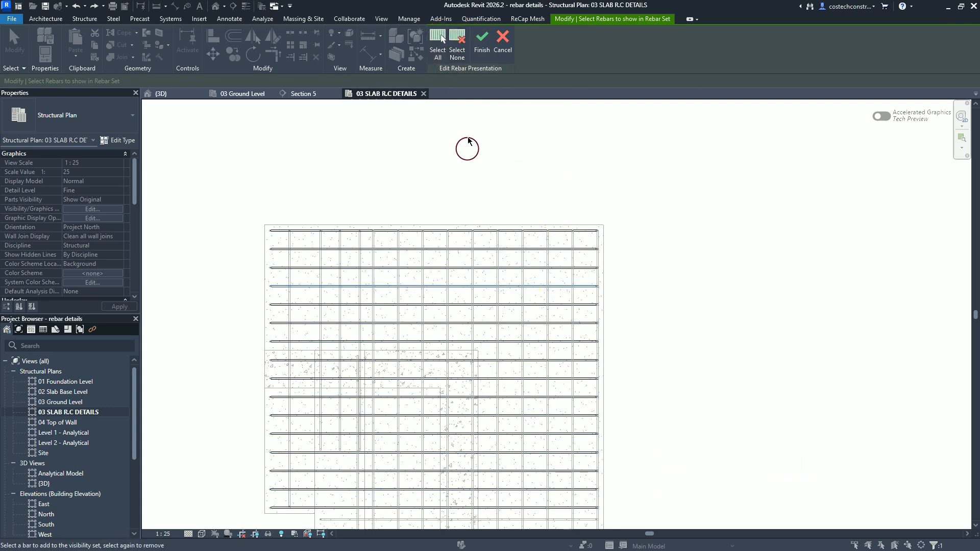
{"action": "left_click", "coordinate": [482, 40]}
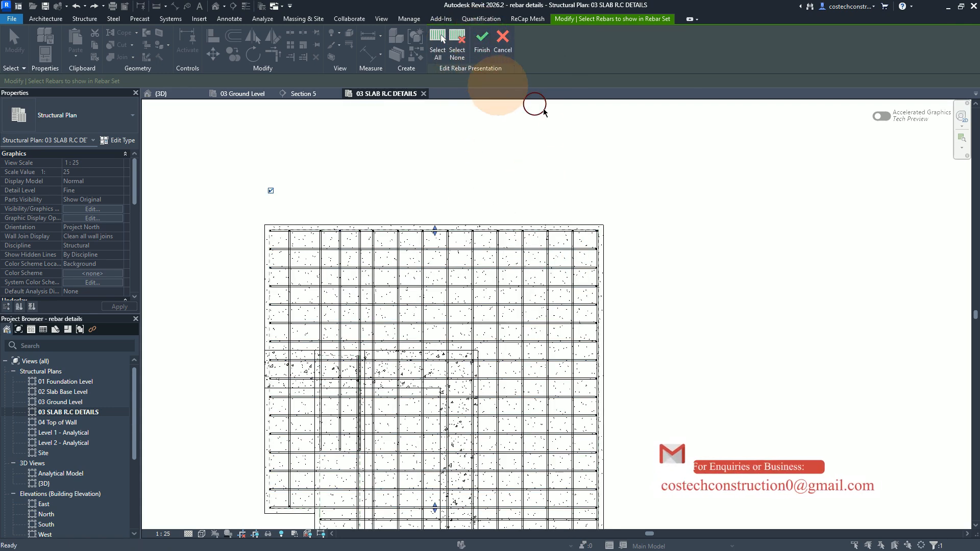
Hide every bar except the fourth from the slab's upper edge in the upper horizontal Y12 rebar set spaced at 150 mm
{"action": "left_click", "coordinate": [556, 226]}
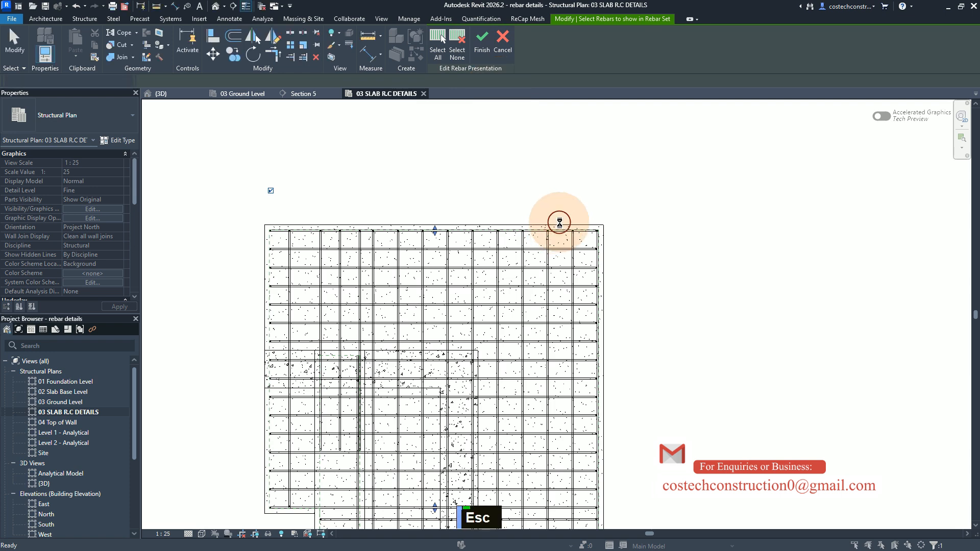
{"action": "key", "text": "Escape"}
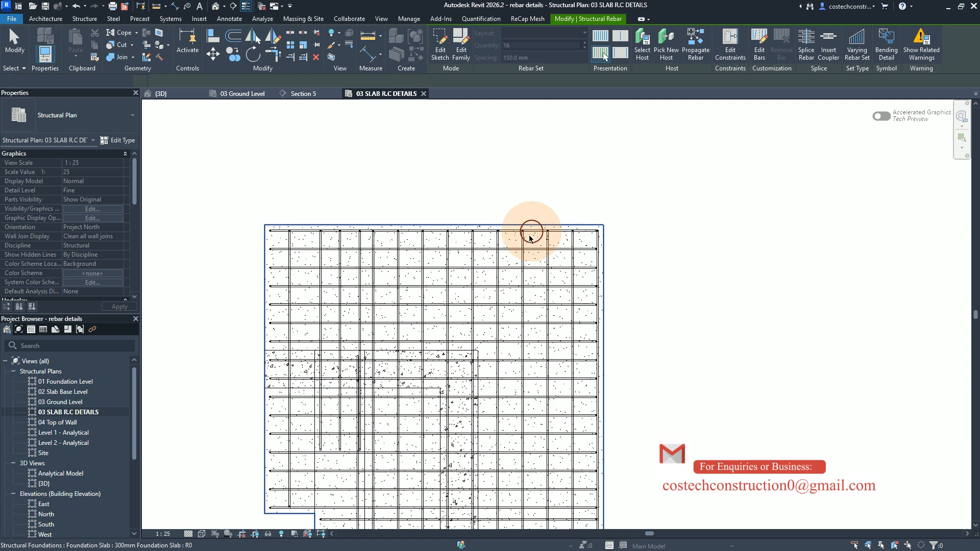
{"action": "left_click", "coordinate": [560, 231]}
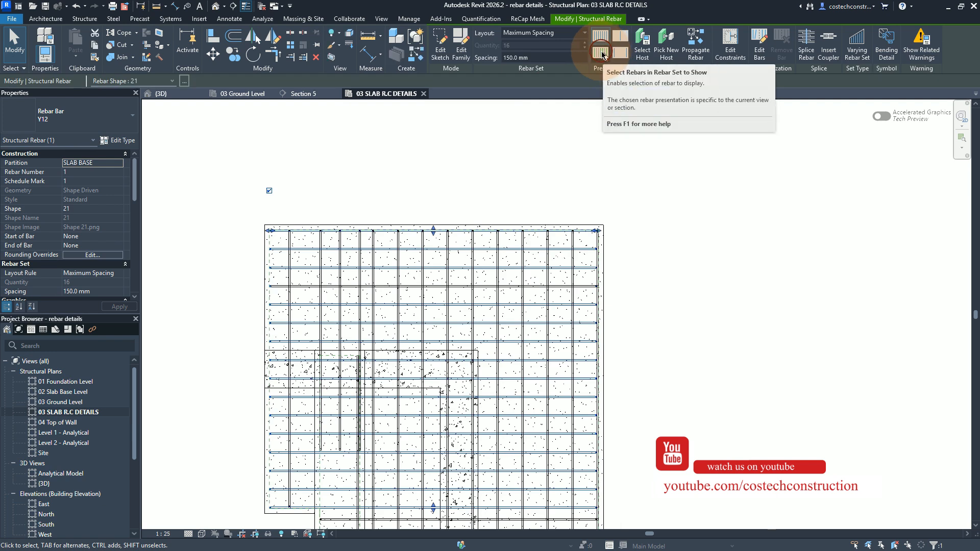
{"action": "left_click", "coordinate": [603, 55]}
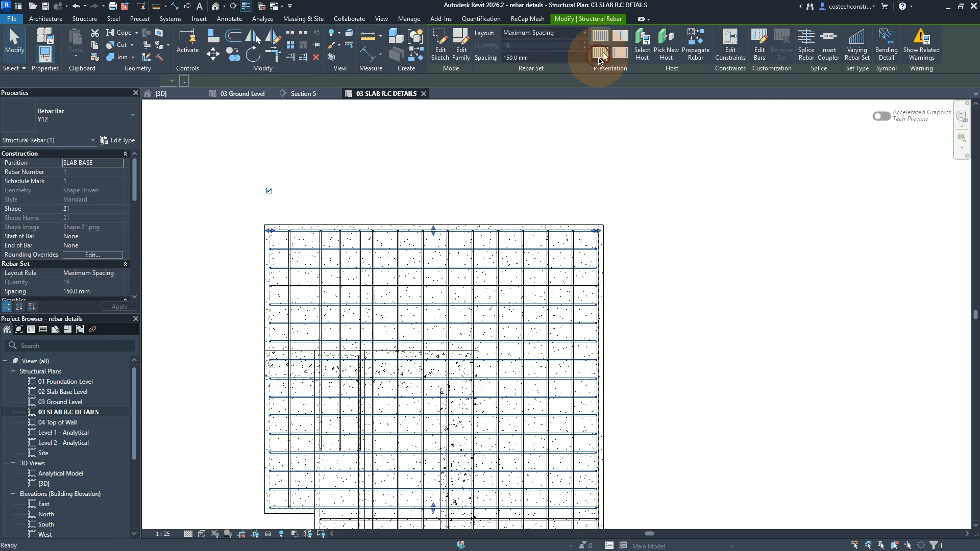
{"action": "left_click", "coordinate": [460, 45]}
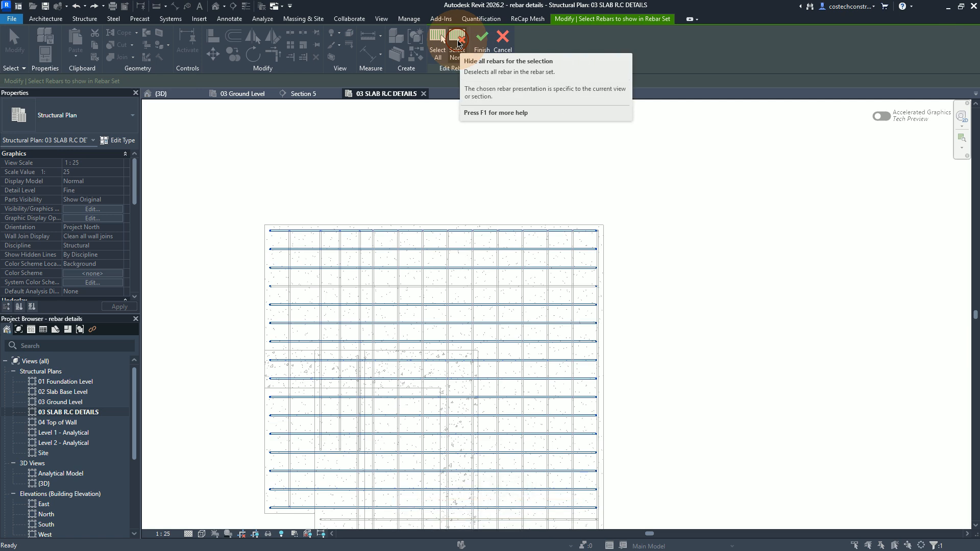
{"action": "left_click", "coordinate": [457, 41]}
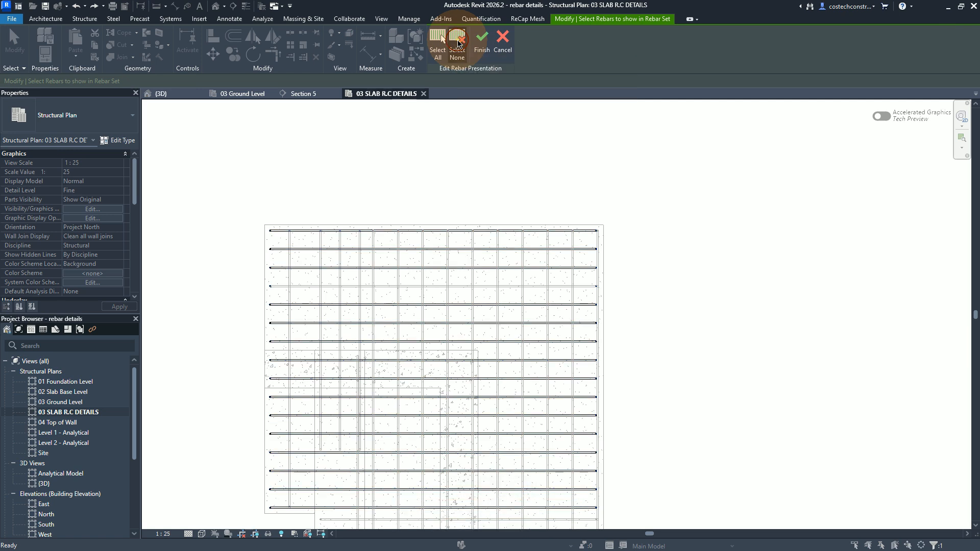
{"action": "left_click", "coordinate": [543, 287]}
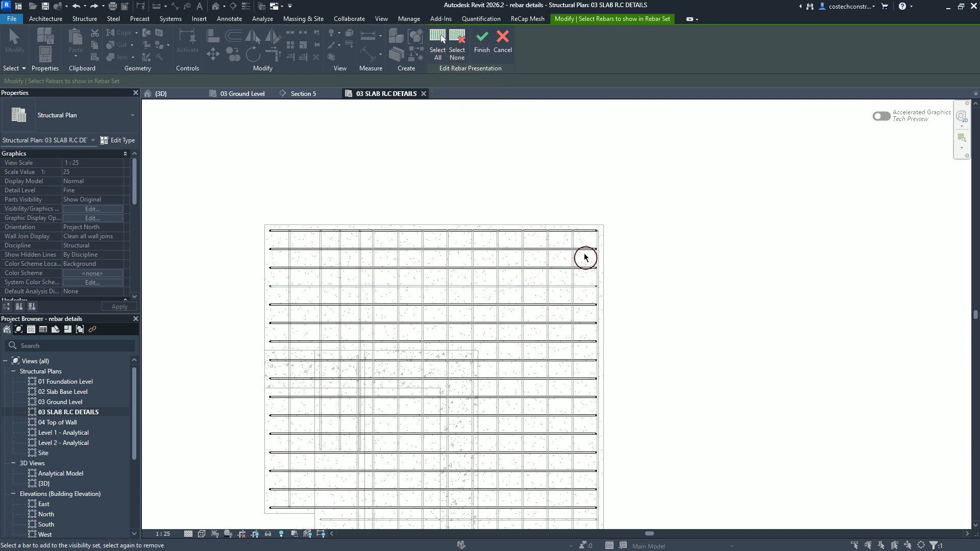
{"action": "left_click", "coordinate": [482, 41]}
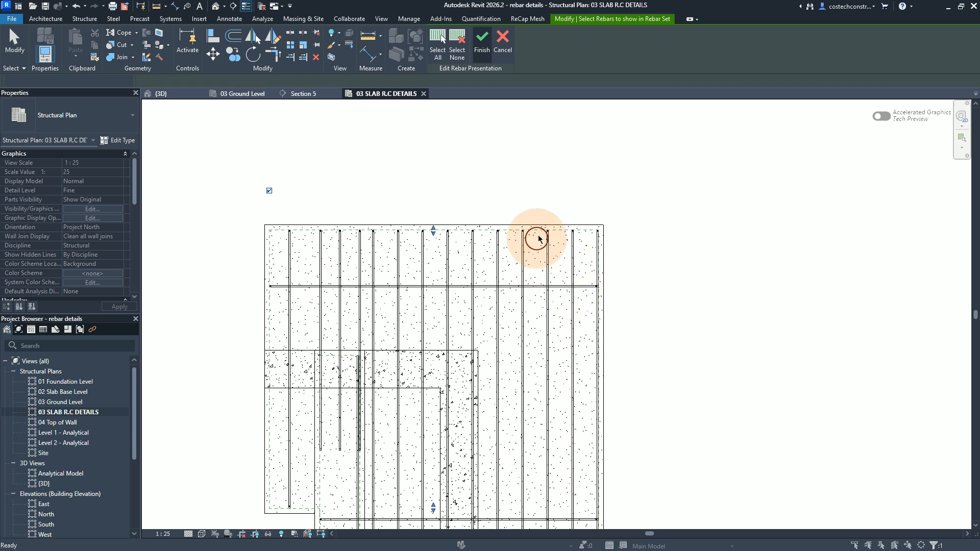
{"action": "scroll", "coordinate": [500, 189], "scroll_direction": "down", "scroll_amount": 2}
{"action": "key", "text": "Escape"}
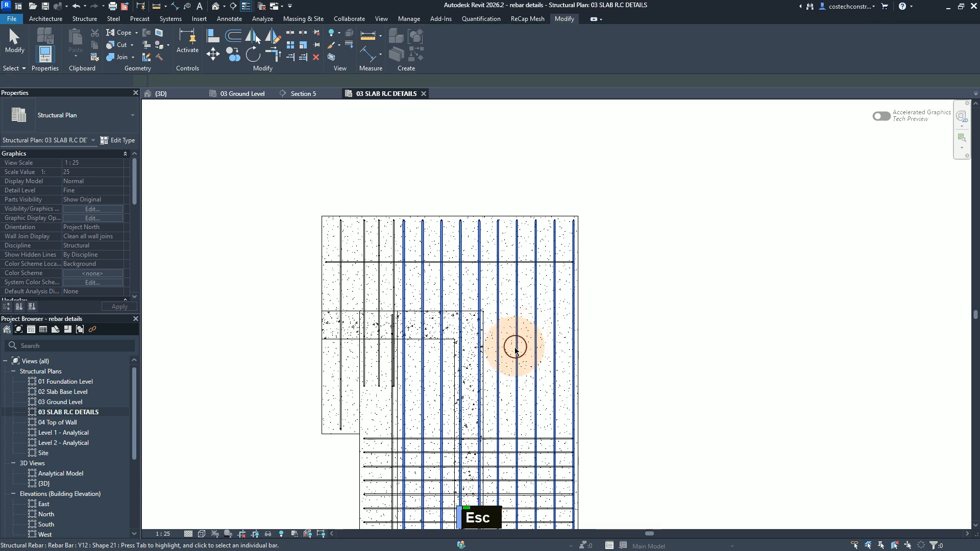
Try to show only bar 4 of 10 in the long vertical Y12 rebar set spaced at 200 mm
{"action": "left_click", "coordinate": [545, 350]}
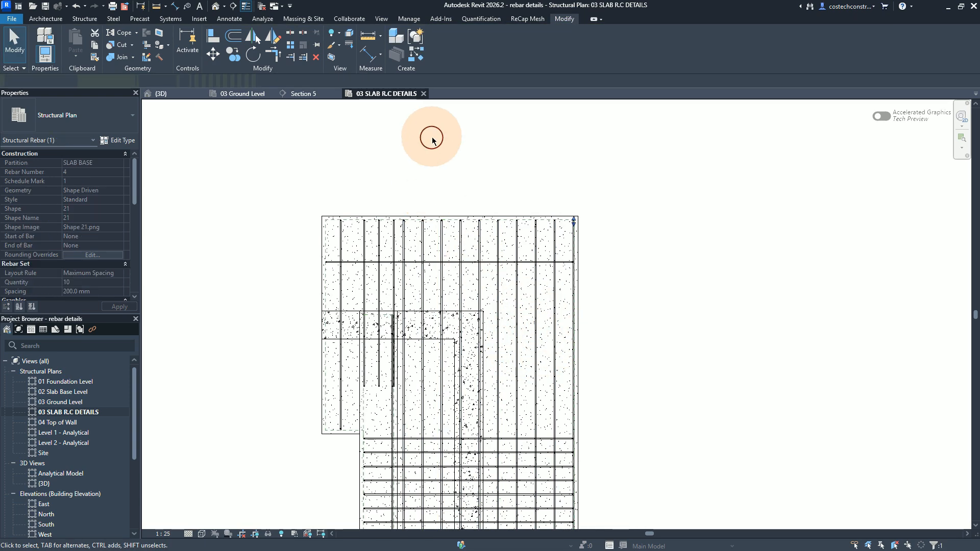
{"action": "left_click", "coordinate": [601, 58]}
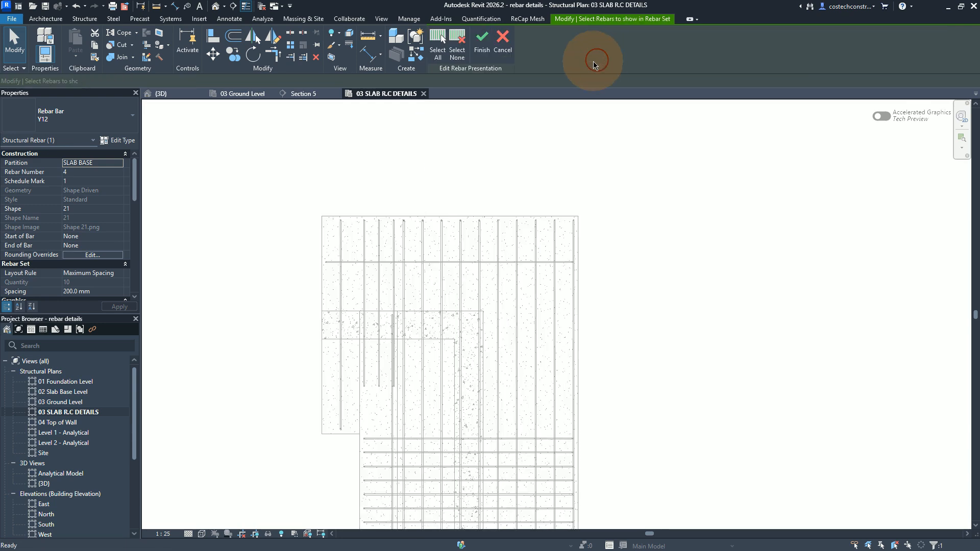
{"action": "left_click", "coordinate": [458, 49]}
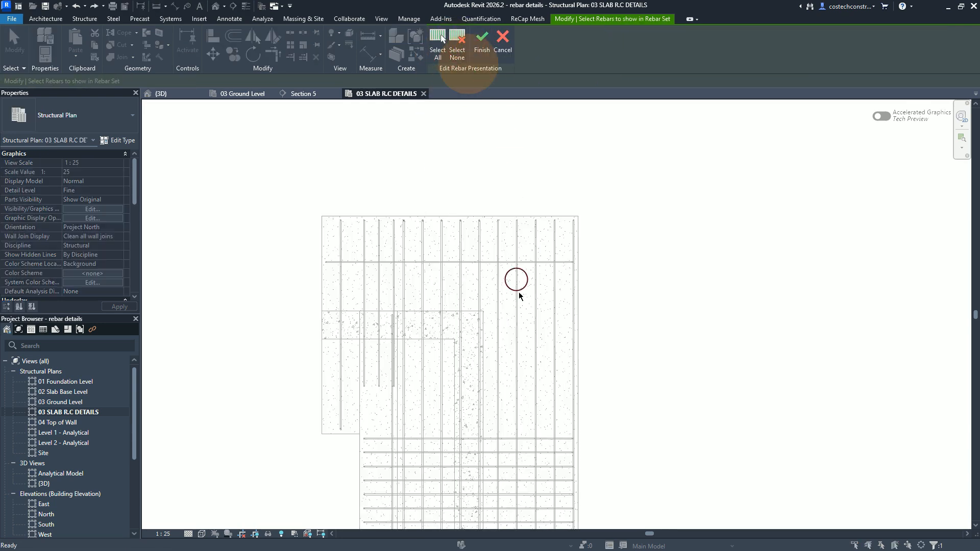
{"action": "left_click", "coordinate": [519, 366]}
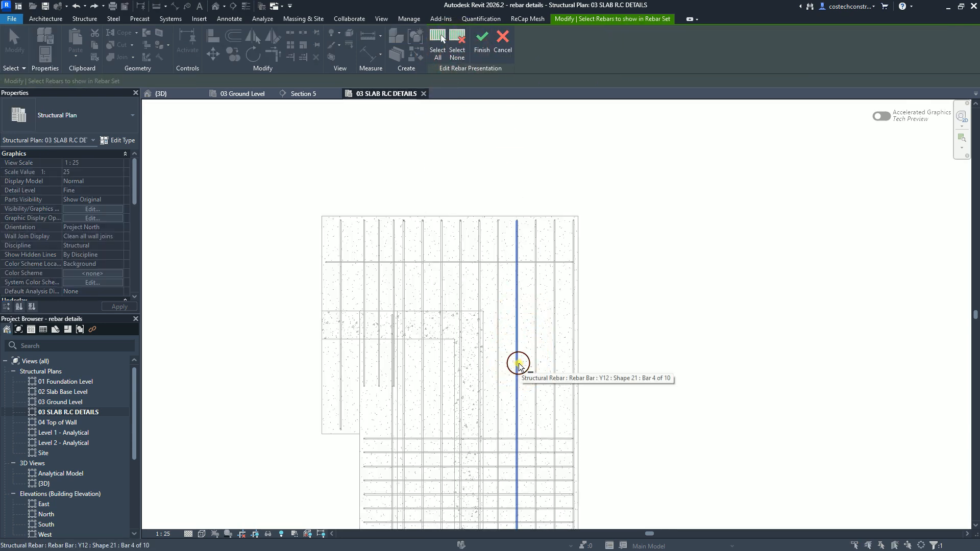
{"action": "left_click", "coordinate": [483, 44]}
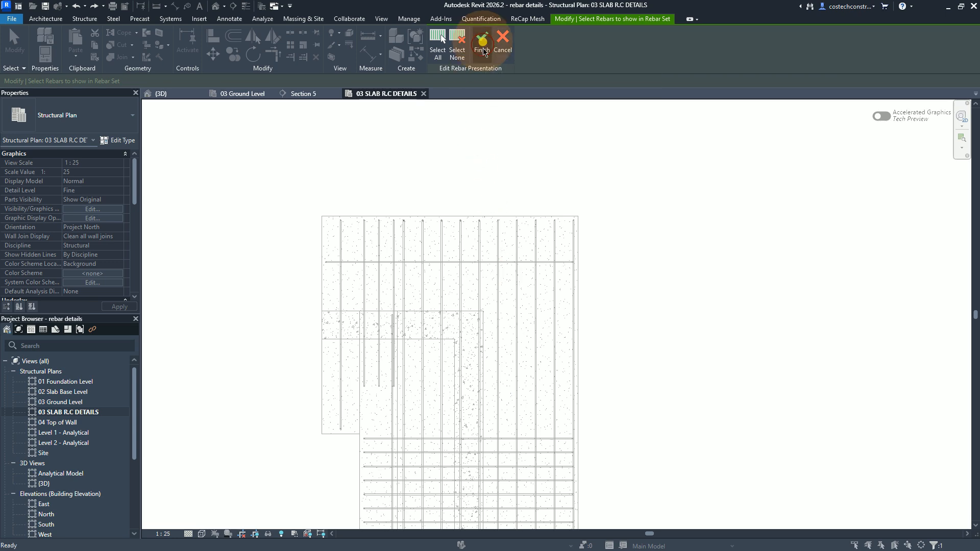
{"action": "key", "text": "Escape"}
{"action": "key", "text": "Escape"}
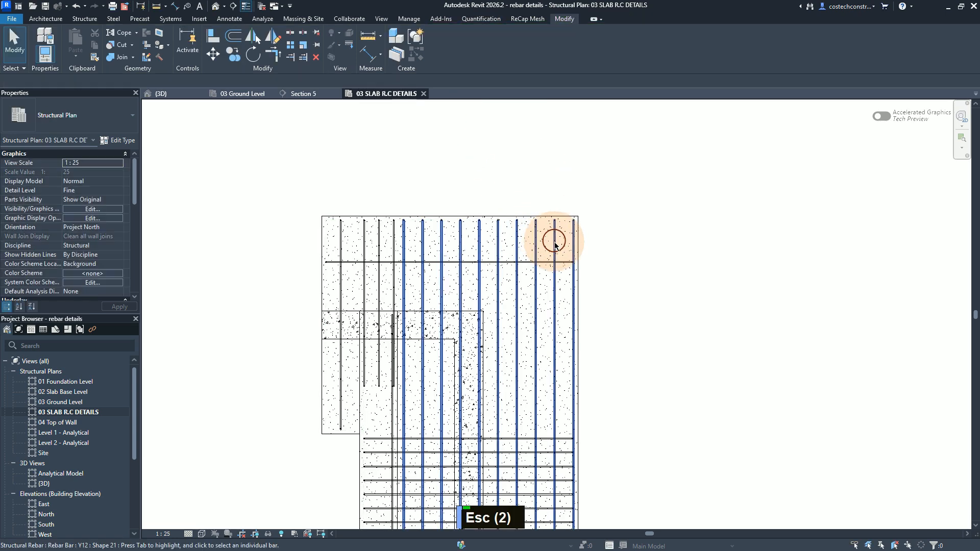
Show only the fourth bar from the slab's right edge in the ten-bar vertical Y12 rebar set spaced at 200 mm
{"action": "left_click", "coordinate": [555, 245]}
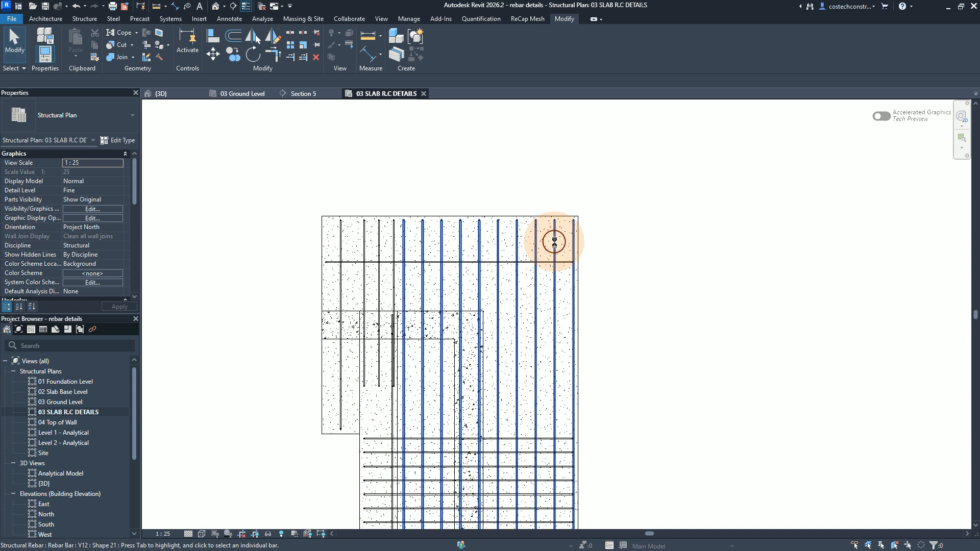
{"action": "left_click", "coordinate": [559, 248]}
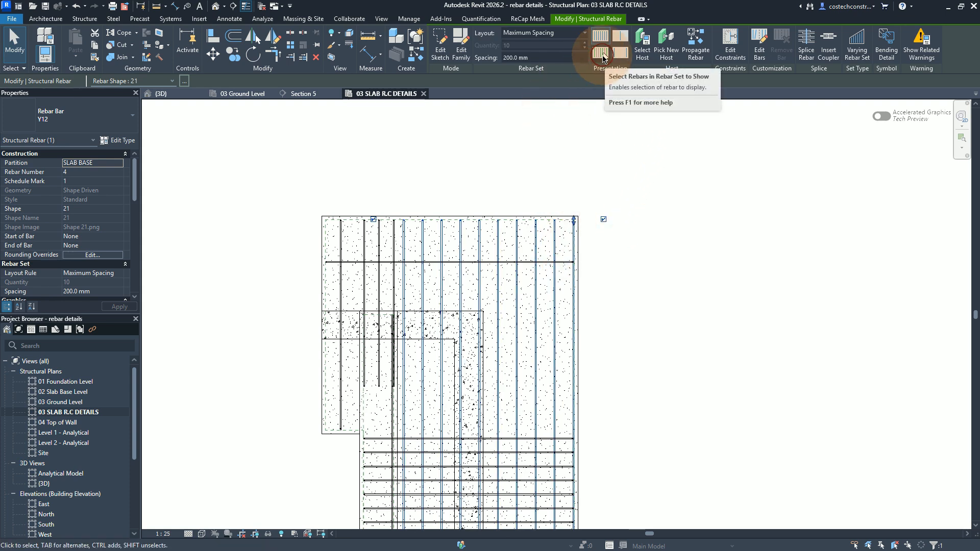
{"action": "left_click", "coordinate": [602, 55]}
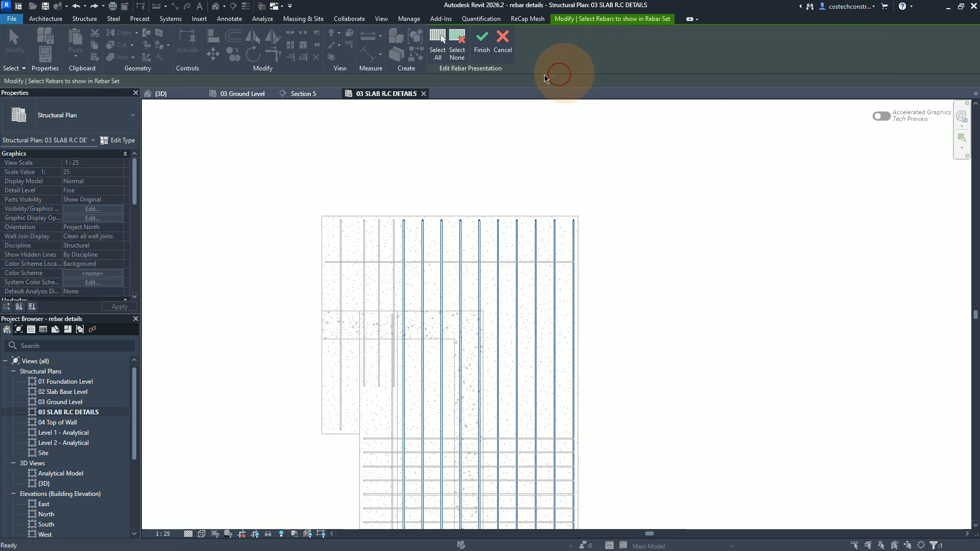
{"action": "left_click", "coordinate": [461, 55]}
{"action": "left_click", "coordinate": [518, 304]}
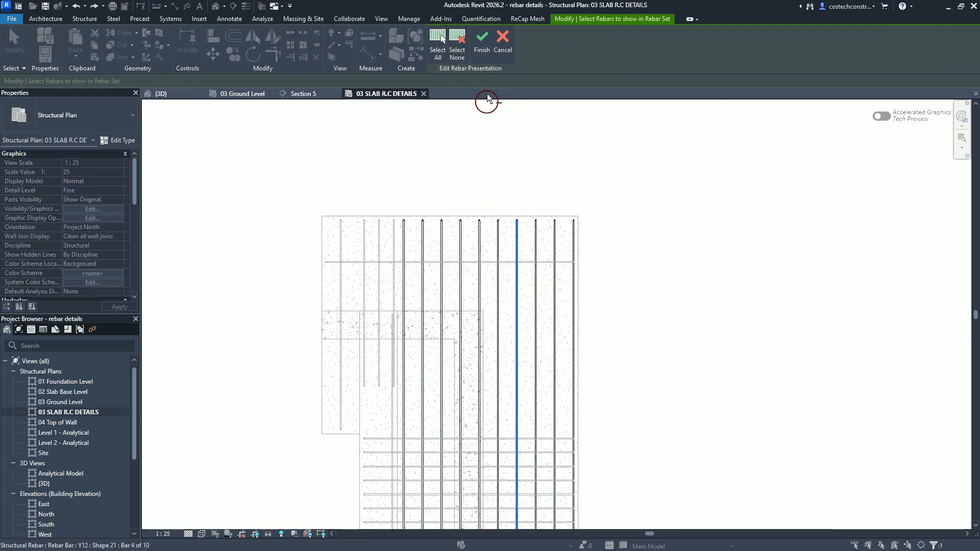
{"action": "left_click", "coordinate": [481, 53]}
{"action": "left_click", "coordinate": [481, 51]}
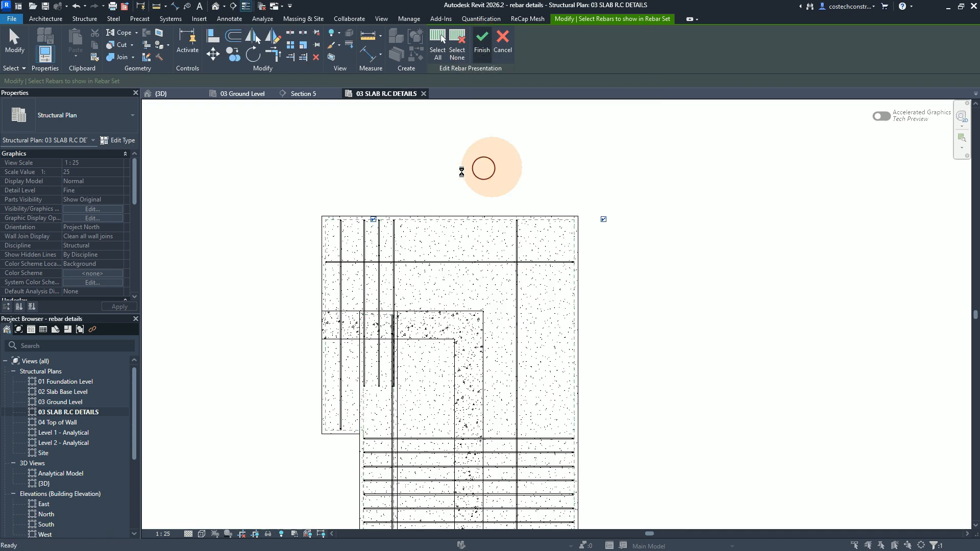
Try to show only the middle bar of the short three-bar vertical Y12 rebar set spaced at 200 mm
{"action": "left_click", "coordinate": [380, 294]}
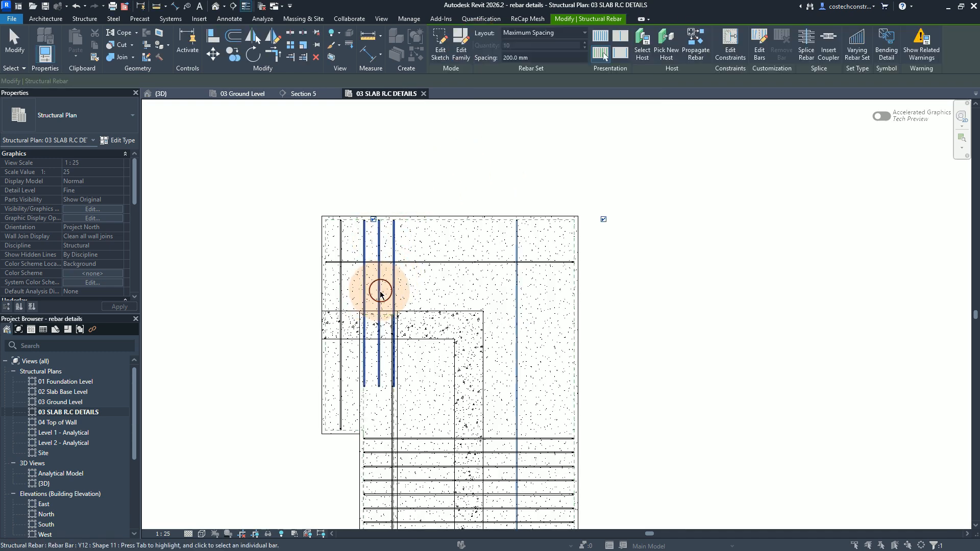
{"action": "left_click", "coordinate": [380, 292]}
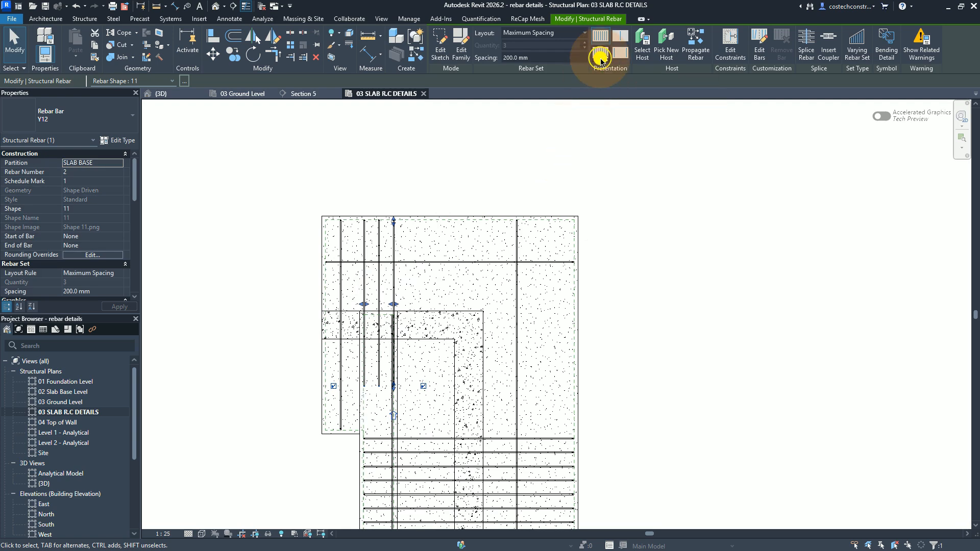
{"action": "left_click", "coordinate": [601, 55]}
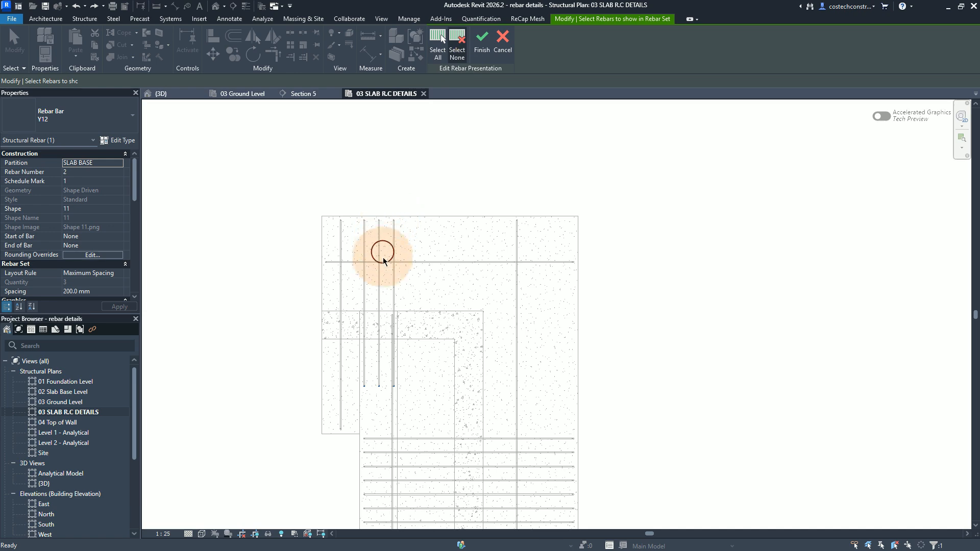
{"action": "left_click", "coordinate": [379, 281]}
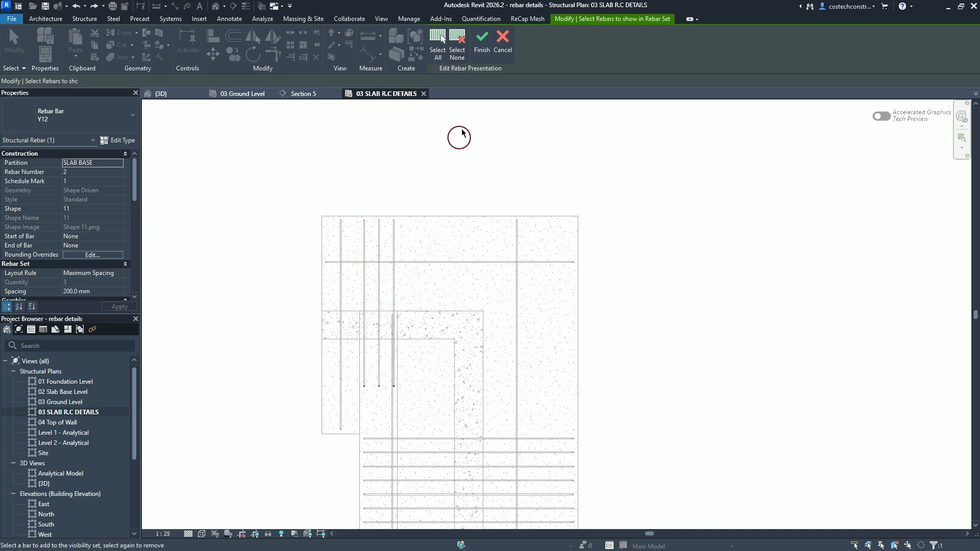
{"action": "left_click", "coordinate": [481, 49]}
{"action": "left_click", "coordinate": [475, 140]}
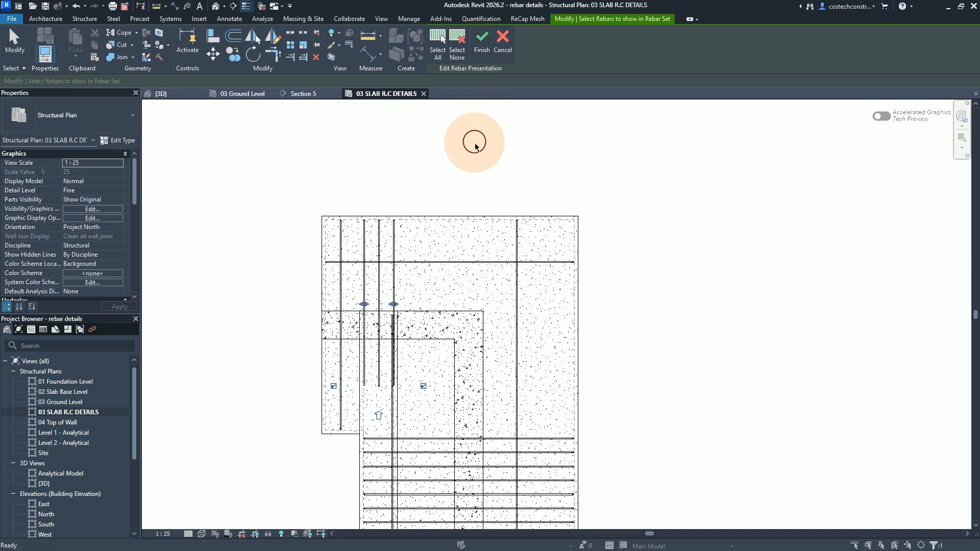
{"action": "key", "text": "Escape"}
{"action": "key", "text": "Escape"}
{"action": "key", "text": "Escape"}
{"action": "key", "text": "Escape"}
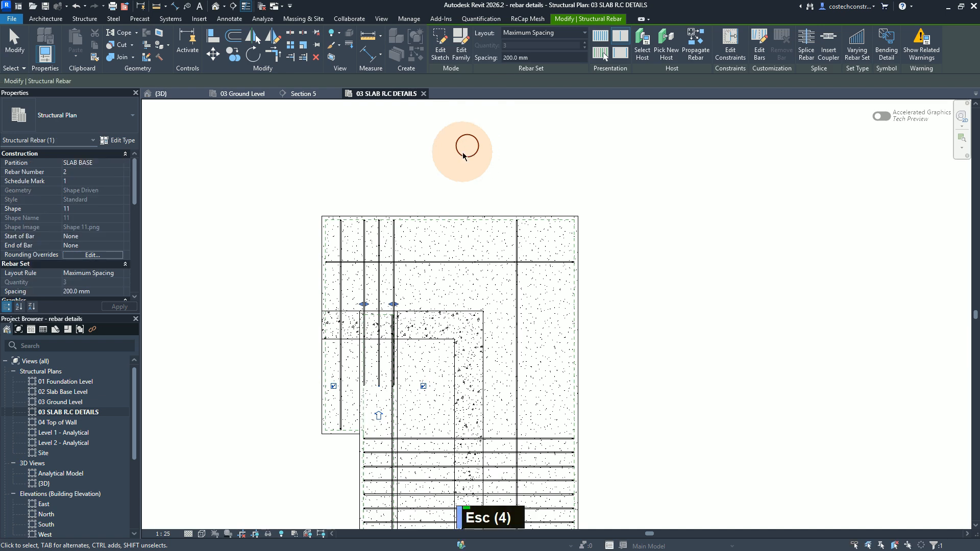
Show only bar 2 of 3 in the short vertical Y12 Shape 11 rebar set near the slab's upper-left part
{"action": "left_click", "coordinate": [364, 246]}
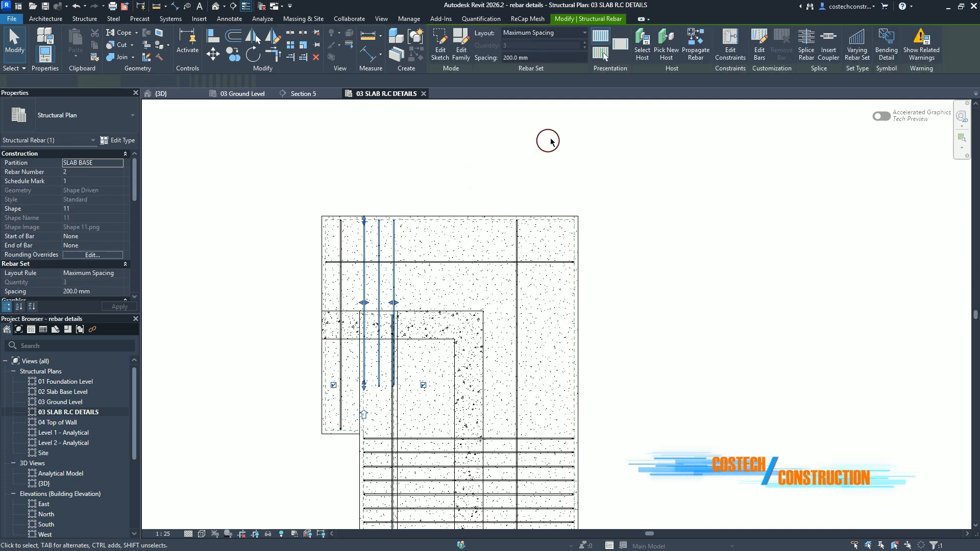
{"action": "left_click", "coordinate": [603, 53]}
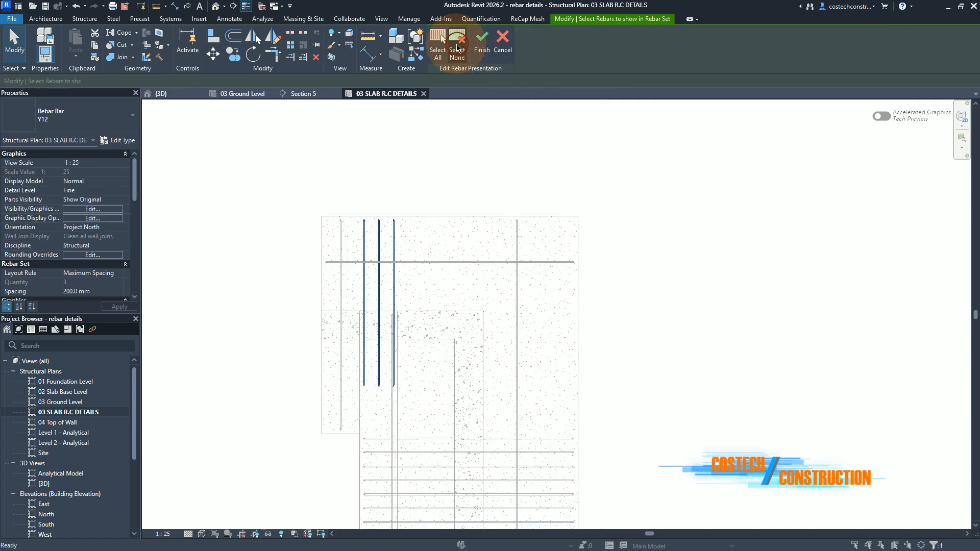
{"action": "left_click", "coordinate": [457, 47]}
{"action": "left_click", "coordinate": [380, 279]}
{"action": "left_click", "coordinate": [477, 51]}
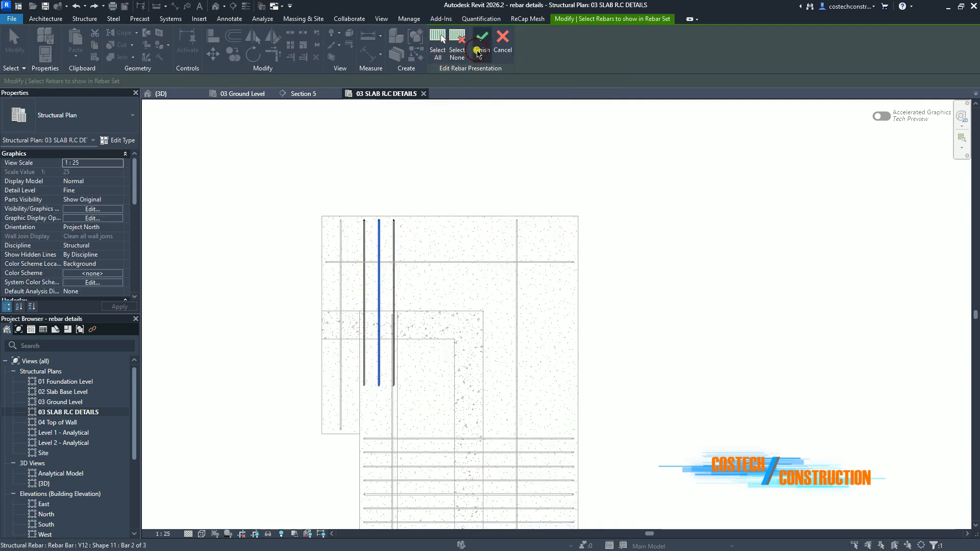
{"action": "scroll", "coordinate": [395, 168], "scroll_direction": "down", "scroll_amount": 1}
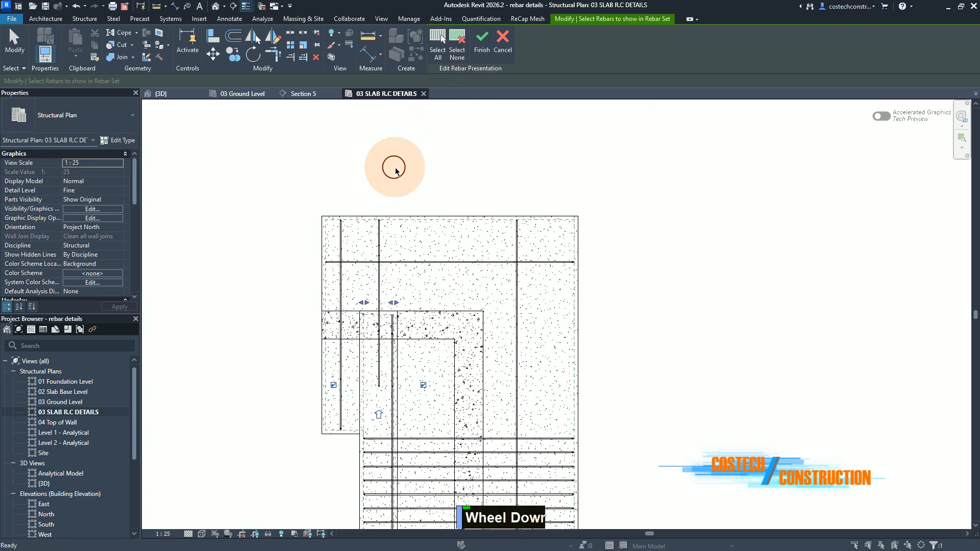
{"action": "scroll", "coordinate": [467, 138], "scroll_direction": "up", "scroll_amount": 2}
{"action": "scroll", "coordinate": [531, 135], "scroll_direction": "down", "scroll_amount": 1}
{"action": "scroll", "coordinate": [556, 144], "scroll_direction": "down", "scroll_amount": 4}
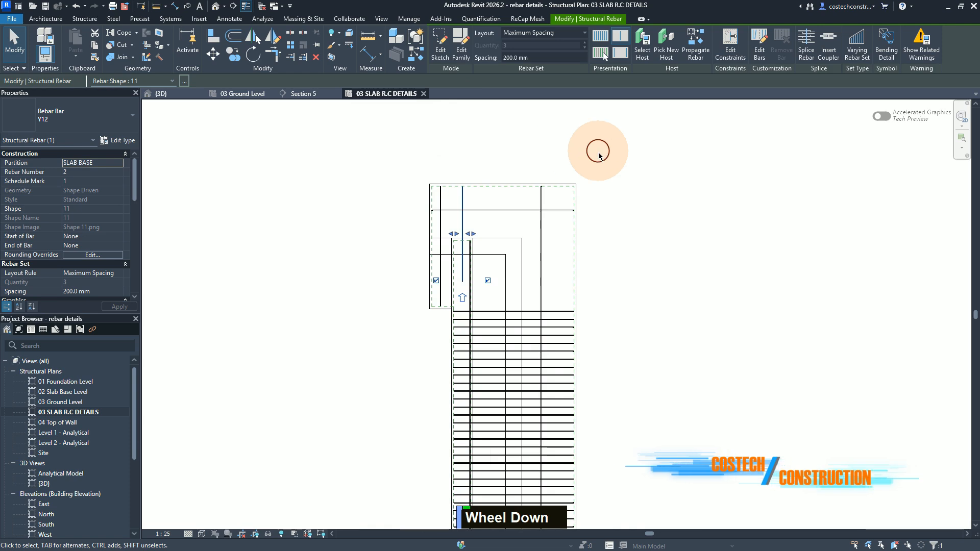
{"action": "key", "text": "Escape"}
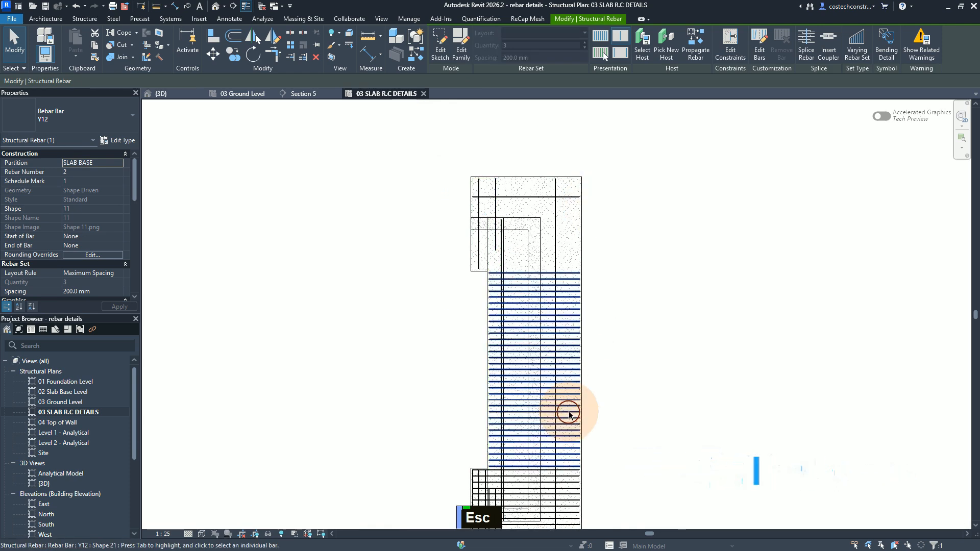
Show only bar 16 of 33 in one of the two overlapping horizontal Y12 Shape 21 rebar sets across the slab's middle section
{"action": "scroll", "coordinate": [568, 420], "scroll_direction": "up", "scroll_amount": 1}
{"action": "scroll", "coordinate": [567, 418], "scroll_direction": "up", "scroll_amount": 3}
{"action": "scroll", "coordinate": [528, 411], "scroll_direction": "down", "scroll_amount": 2}
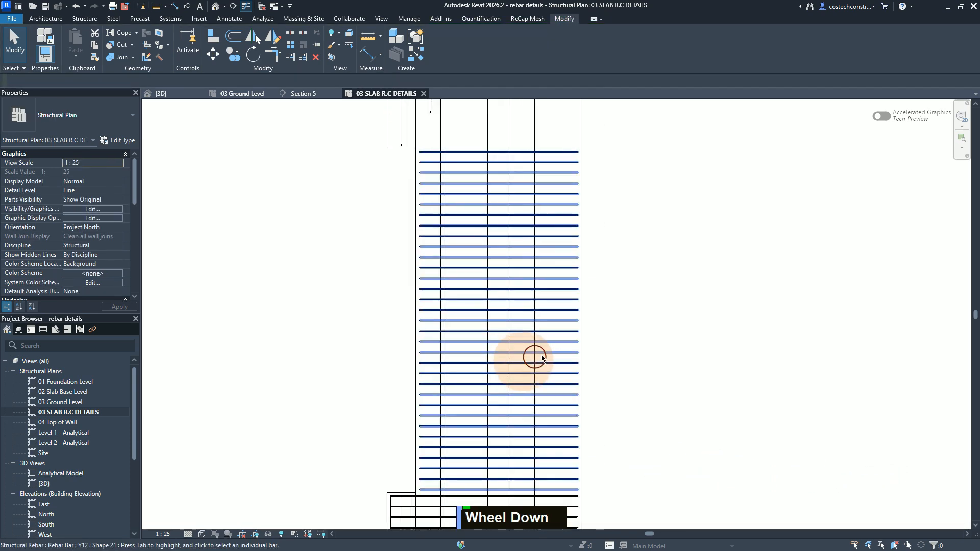
{"action": "left_click", "coordinate": [566, 347]}
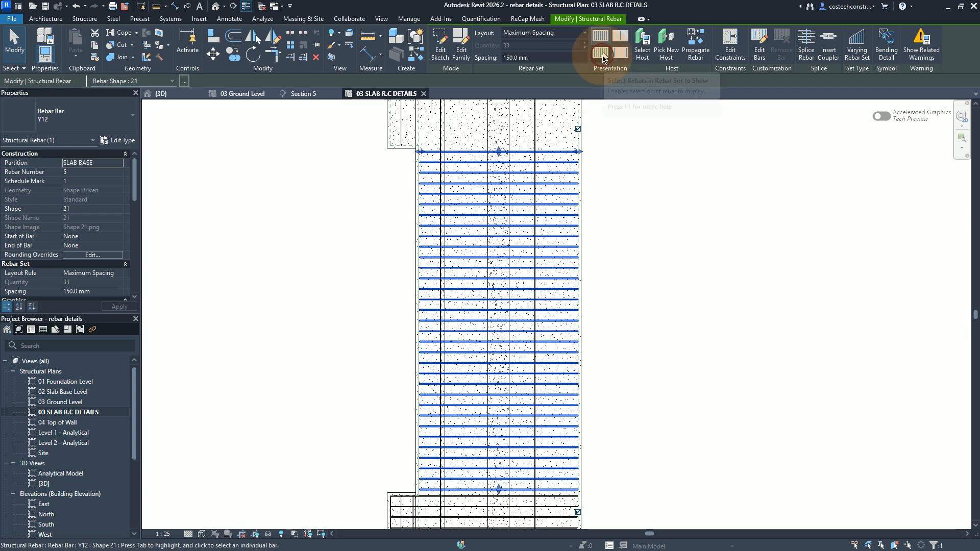
{"action": "left_click", "coordinate": [602, 57]}
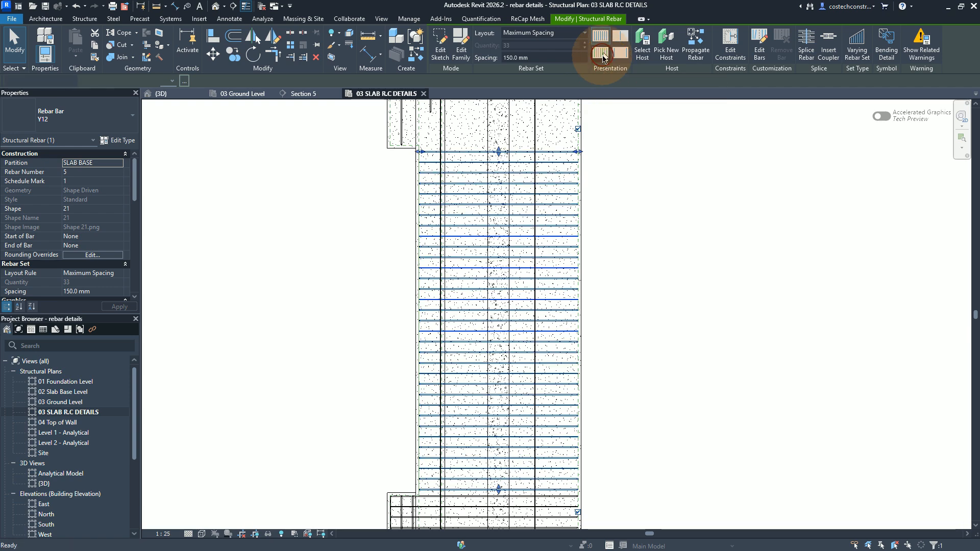
{"action": "left_click", "coordinate": [461, 56]}
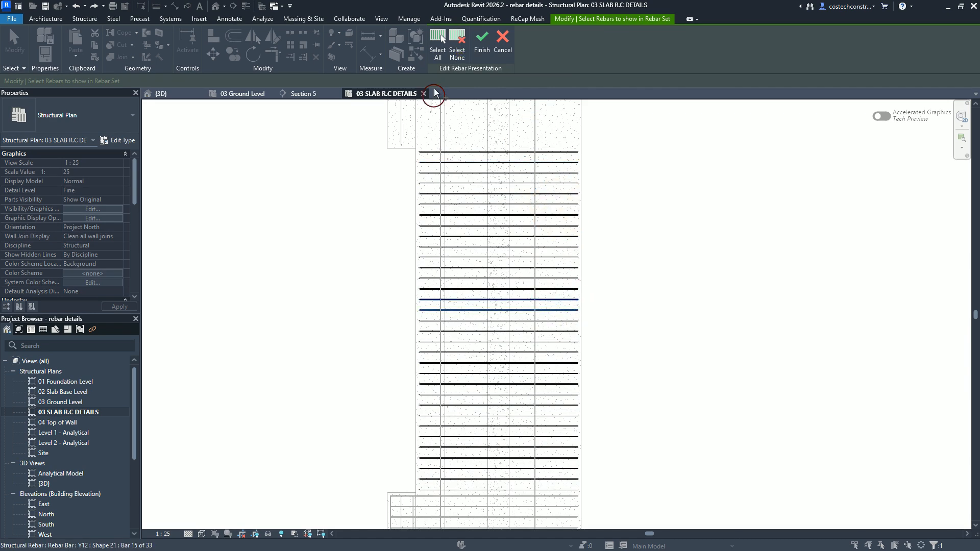
{"action": "left_click", "coordinate": [482, 42]}
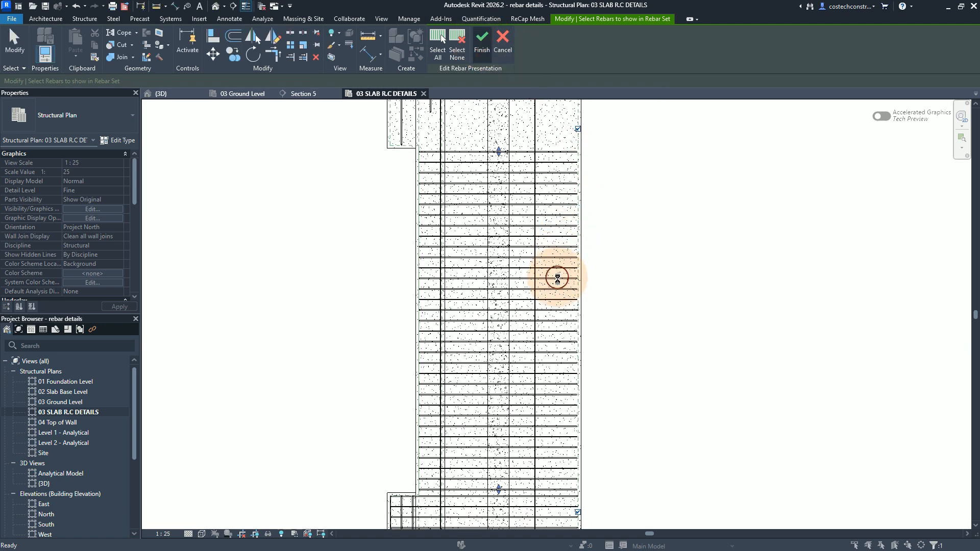
Show only bar 16 of 33 in the other overlapping horizontal Y12 set spaced at 150 mm in the slab's middle section
{"action": "left_click", "coordinate": [559, 313]}
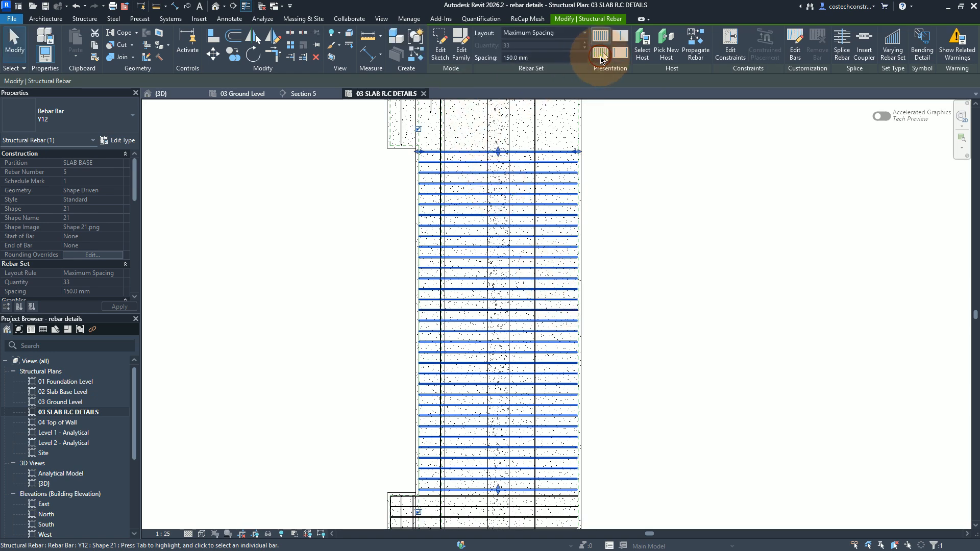
{"action": "left_click", "coordinate": [596, 56]}
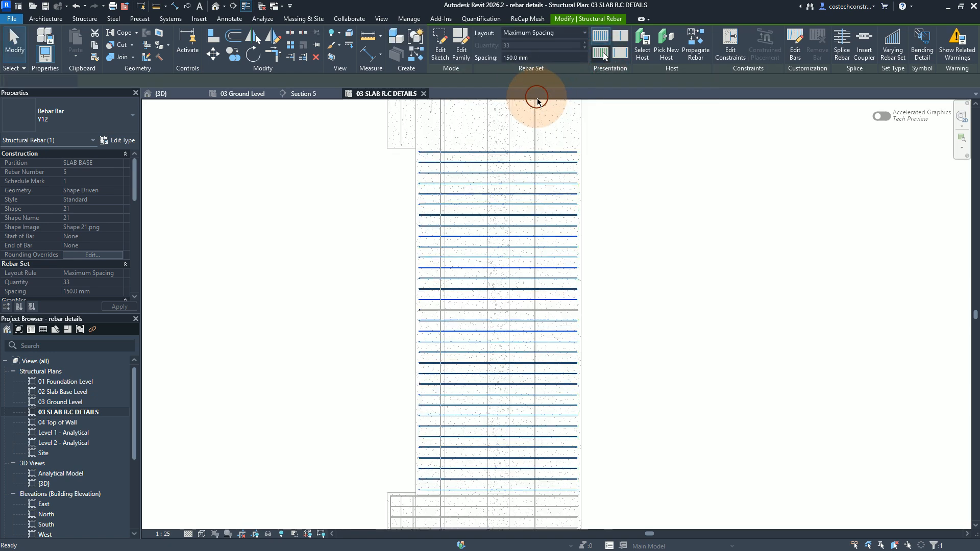
{"action": "left_click", "coordinate": [449, 52]}
{"action": "left_click", "coordinate": [453, 49]}
{"action": "left_click", "coordinate": [562, 310]}
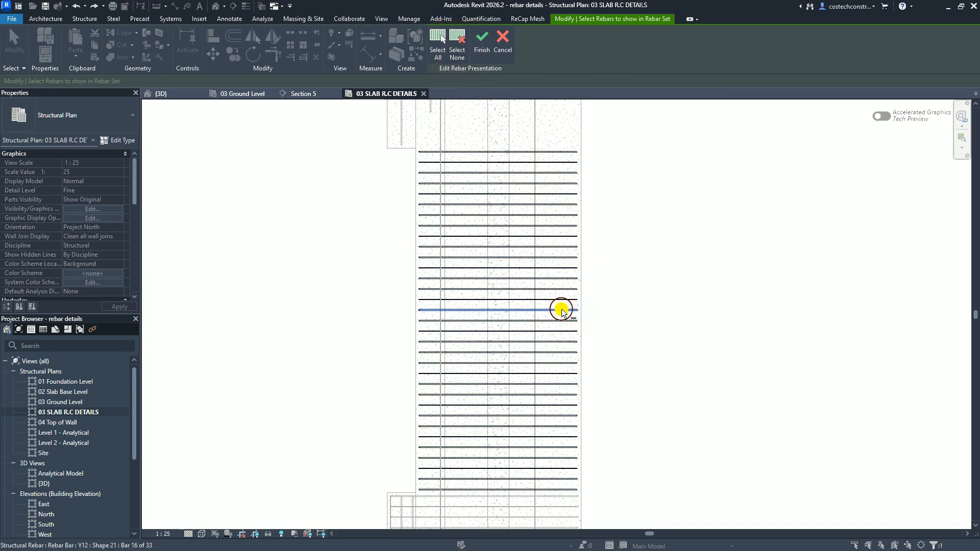
{"action": "left_click", "coordinate": [480, 46]}
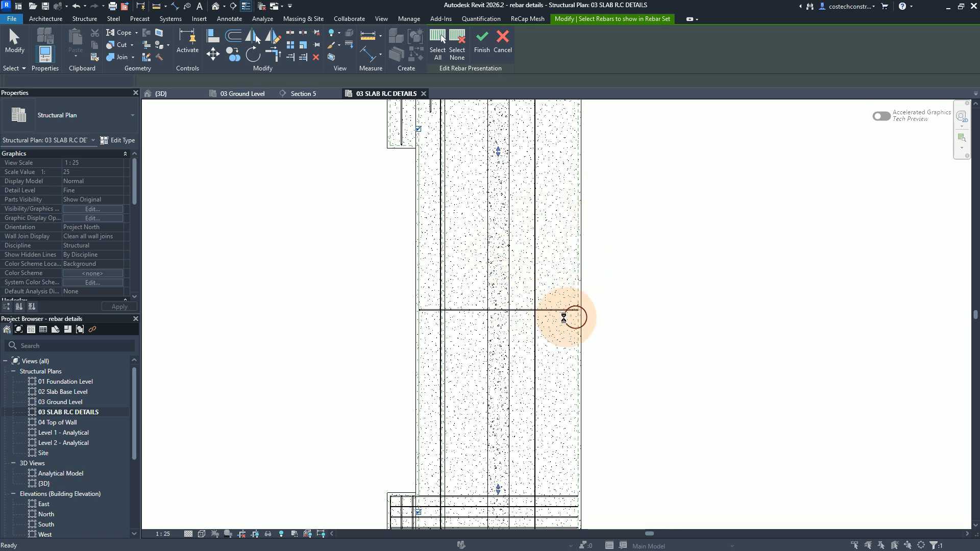
Show only bar 14 of 16 in one of the overlapping horizontal Y12 Shape 21 rebar sets at the slab's lower end
{"action": "scroll", "coordinate": [526, 189], "scroll_direction": "up", "scroll_amount": 2}
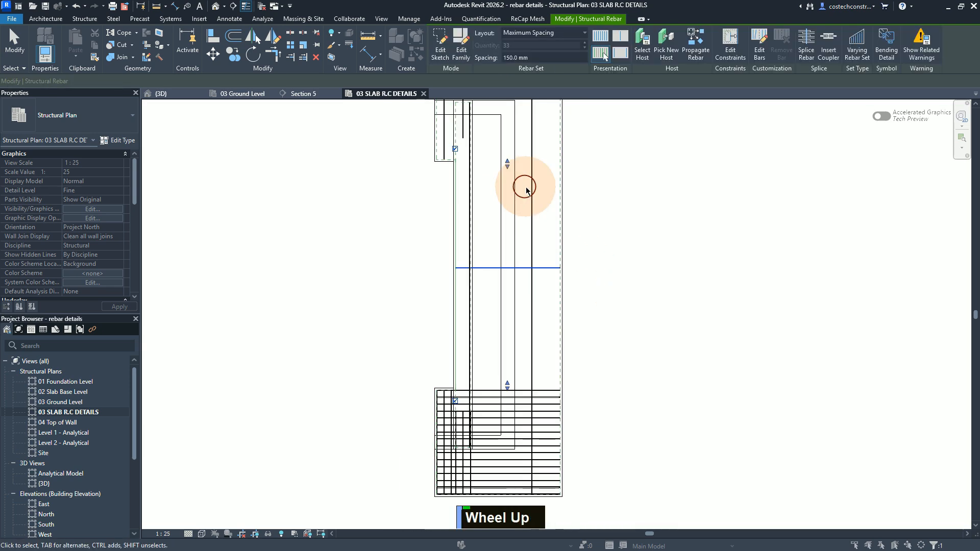
{"action": "scroll", "coordinate": [526, 189], "scroll_direction": "down", "scroll_amount": 1}
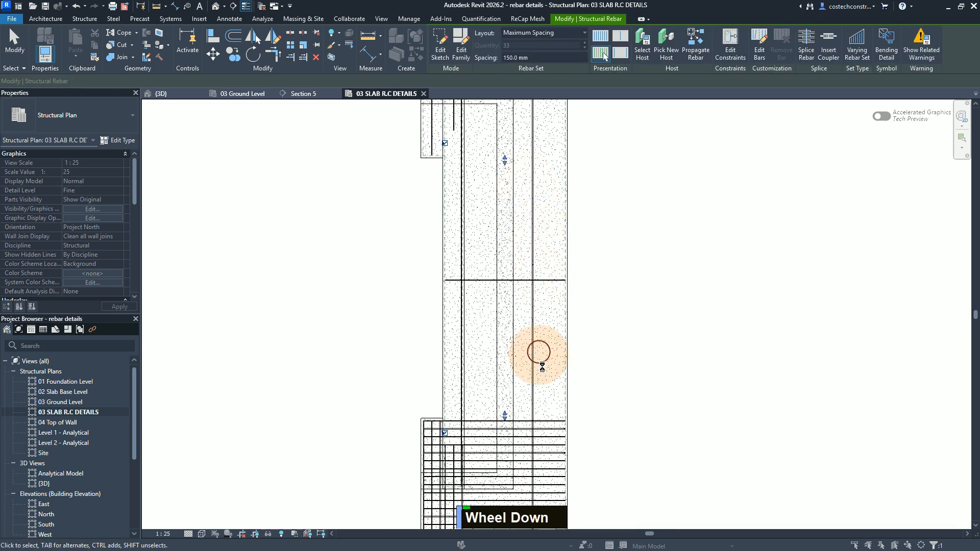
{"action": "scroll", "coordinate": [584, 368], "scroll_direction": "down", "scroll_amount": 1}
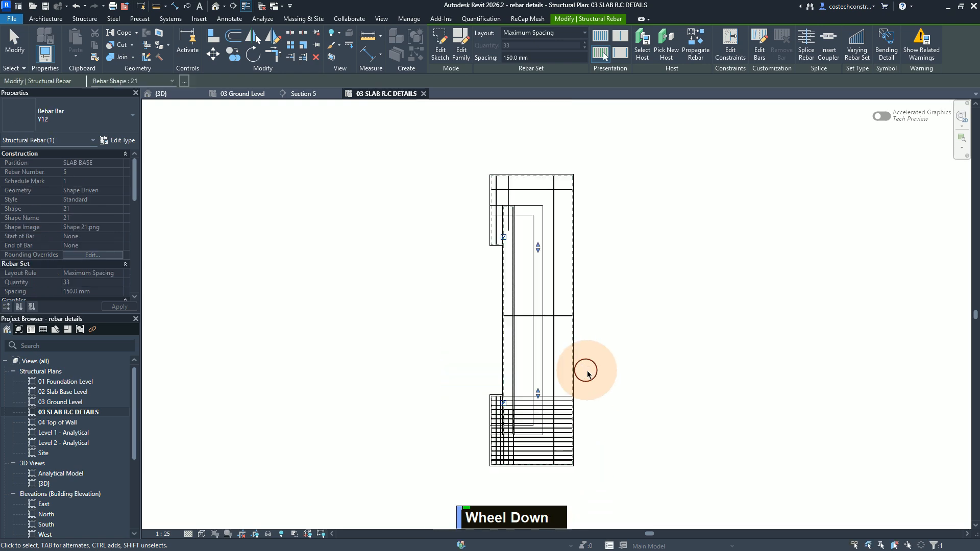
{"action": "scroll", "coordinate": [558, 459], "scroll_direction": "up", "scroll_amount": 3}
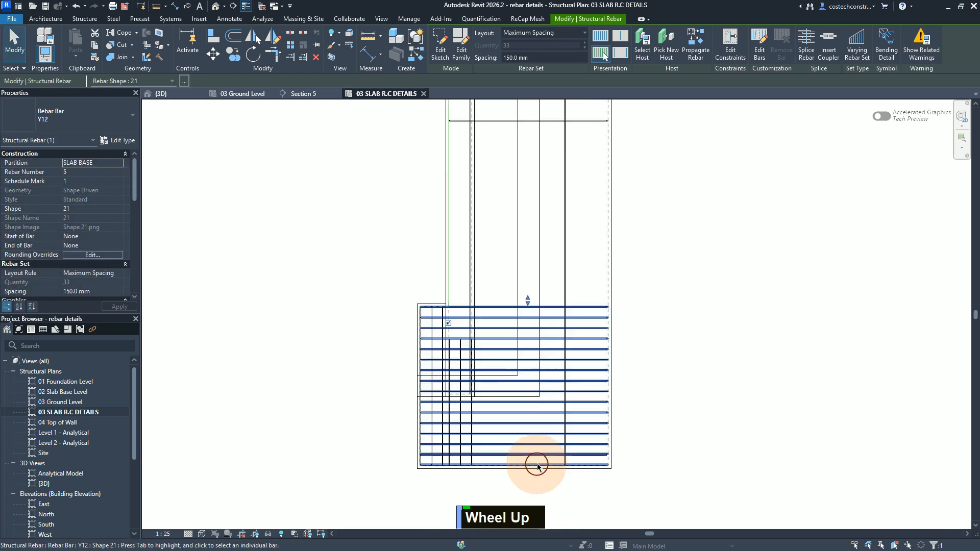
{"action": "key", "text": "Escape"}
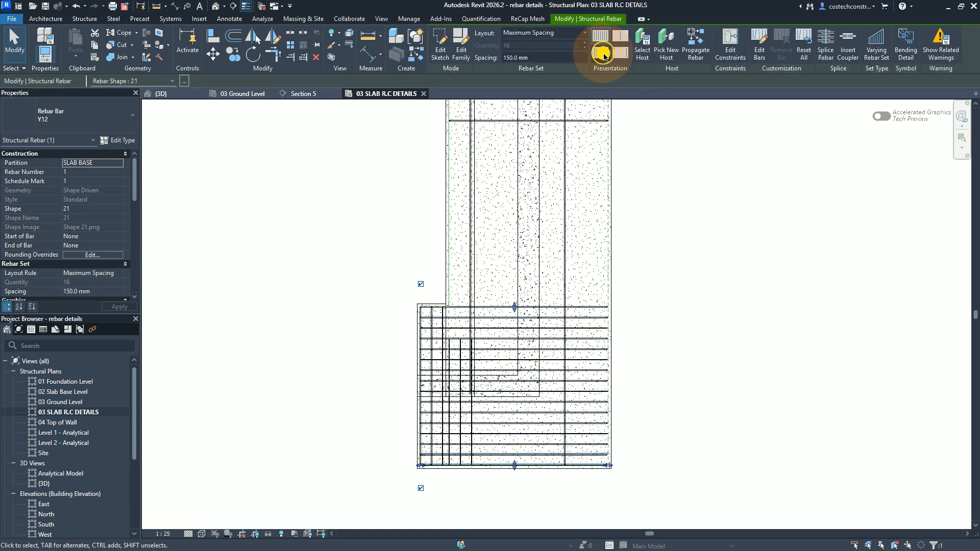
{"action": "left_click", "coordinate": [603, 53]}
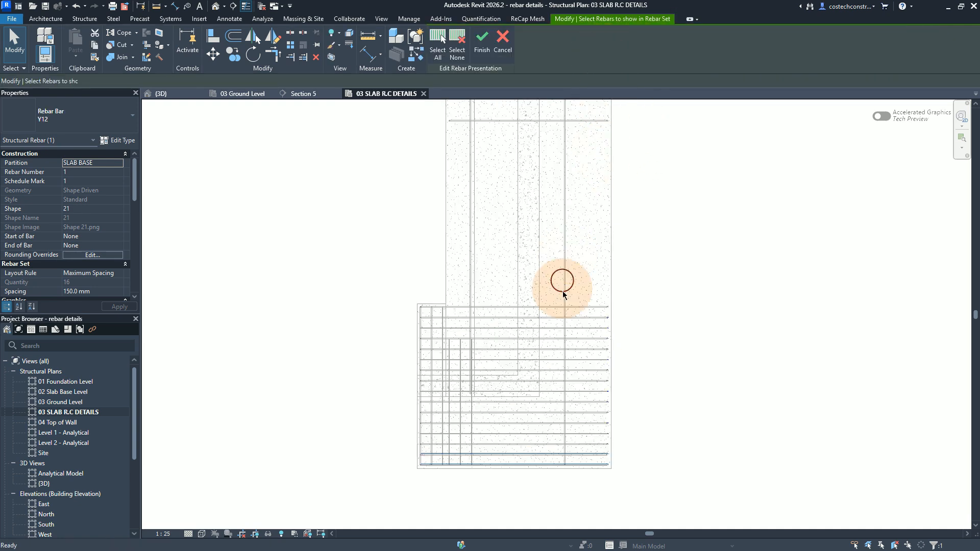
{"action": "left_click", "coordinate": [591, 331]}
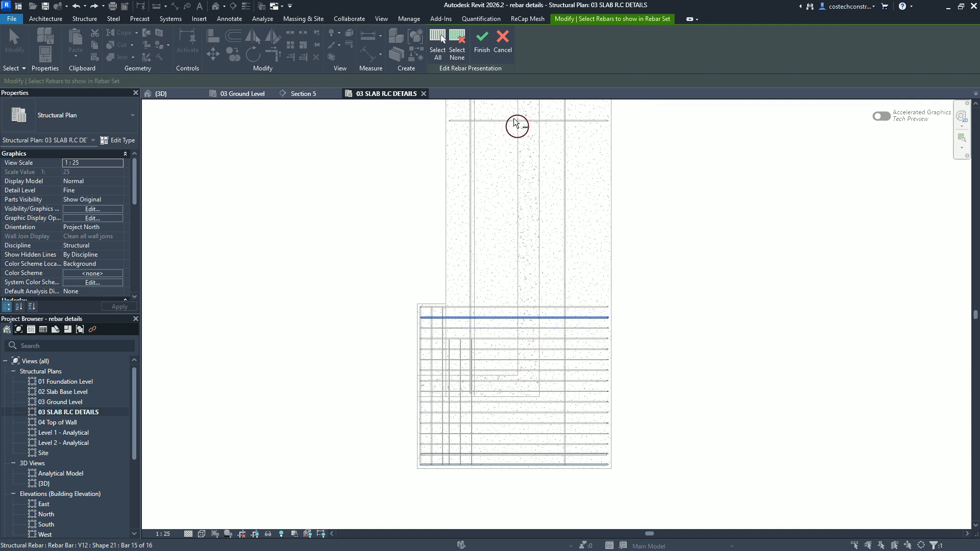
{"action": "left_click", "coordinate": [458, 56]}
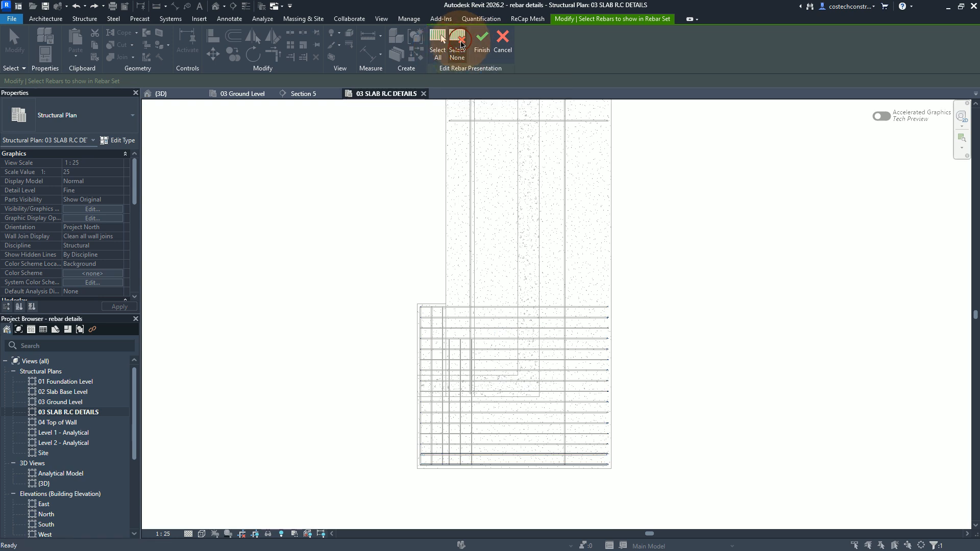
{"action": "left_click", "coordinate": [594, 331]}
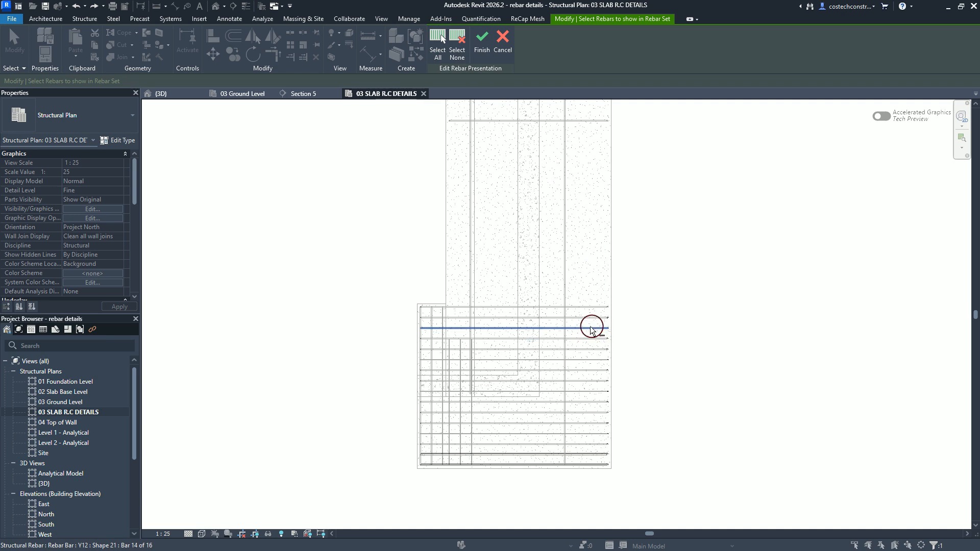
{"action": "left_click", "coordinate": [485, 38]}
{"action": "left_click", "coordinate": [606, 160]}
{"action": "key", "text": "Escape"}
{"action": "key", "text": "Escape"}
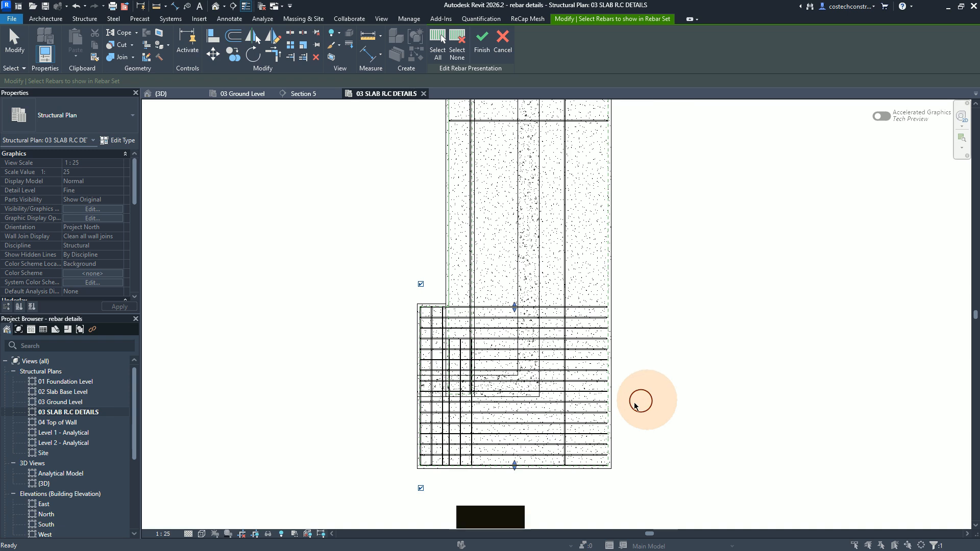
Show only the third bar from the top in the remaining sixteen-bar horizontal Y12 set at the slab's lower end
{"action": "left_click", "coordinate": [600, 406]}
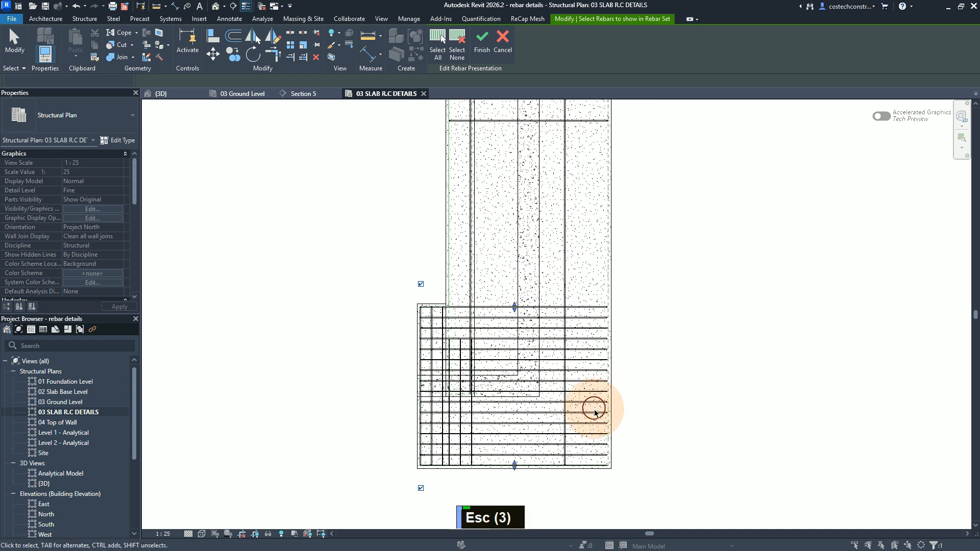
{"action": "left_click", "coordinate": [591, 414]}
{"action": "left_click", "coordinate": [683, 129]}
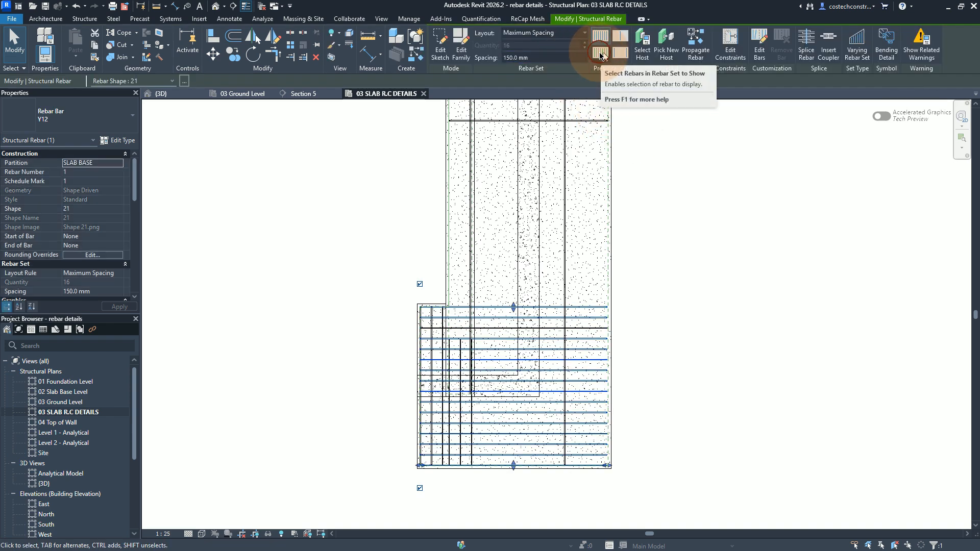
{"action": "left_click", "coordinate": [600, 53]}
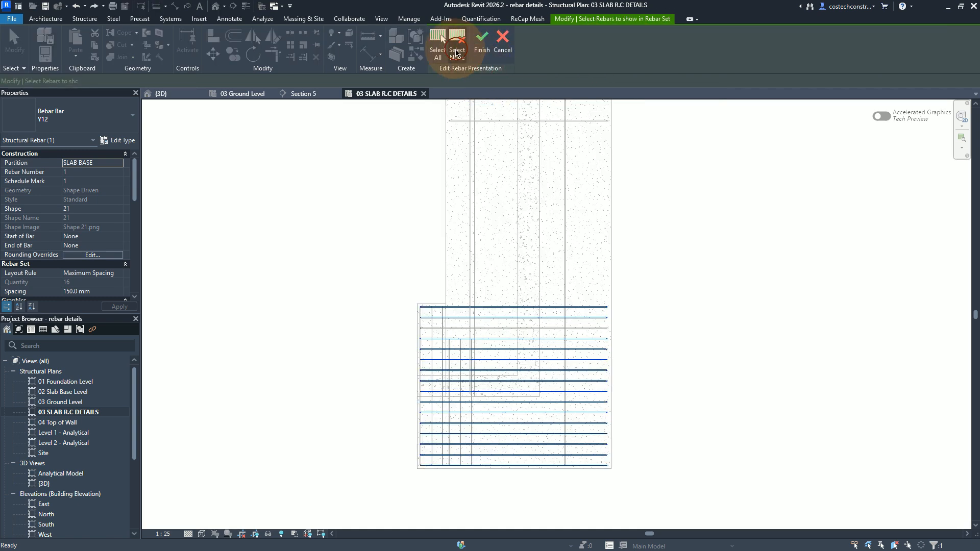
{"action": "left_click", "coordinate": [455, 49]}
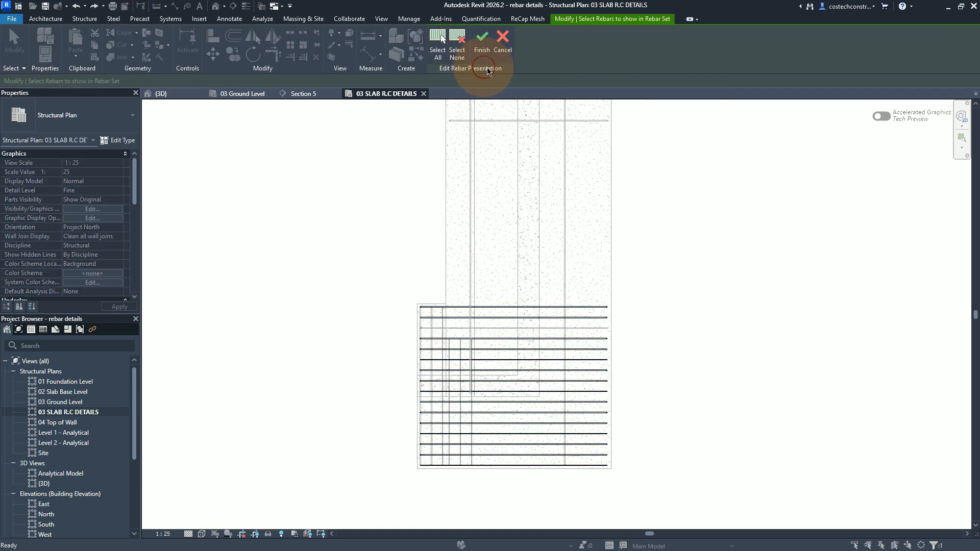
{"action": "left_click", "coordinate": [594, 329]}
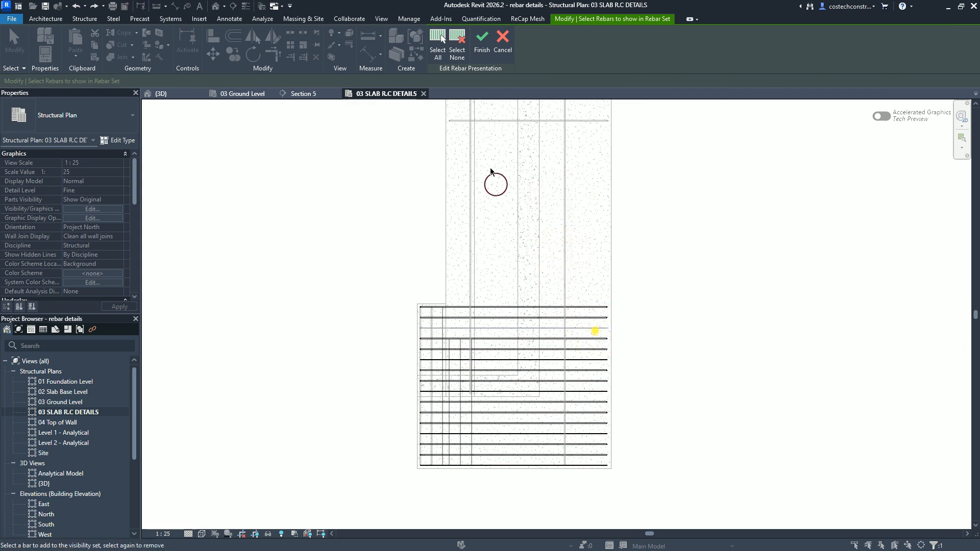
{"action": "left_click", "coordinate": [483, 41]}
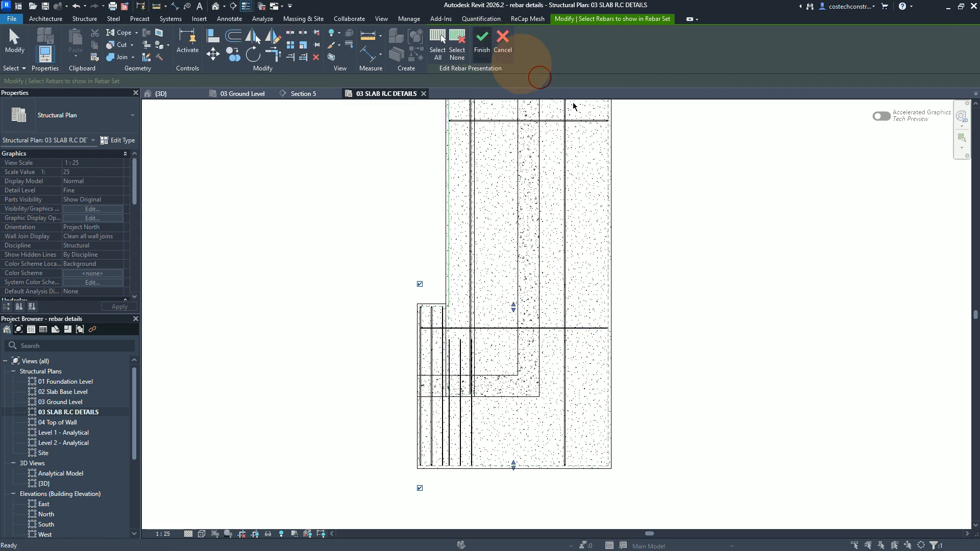
{"action": "left_click", "coordinate": [573, 338]}
{"action": "left_click", "coordinate": [695, 346]}
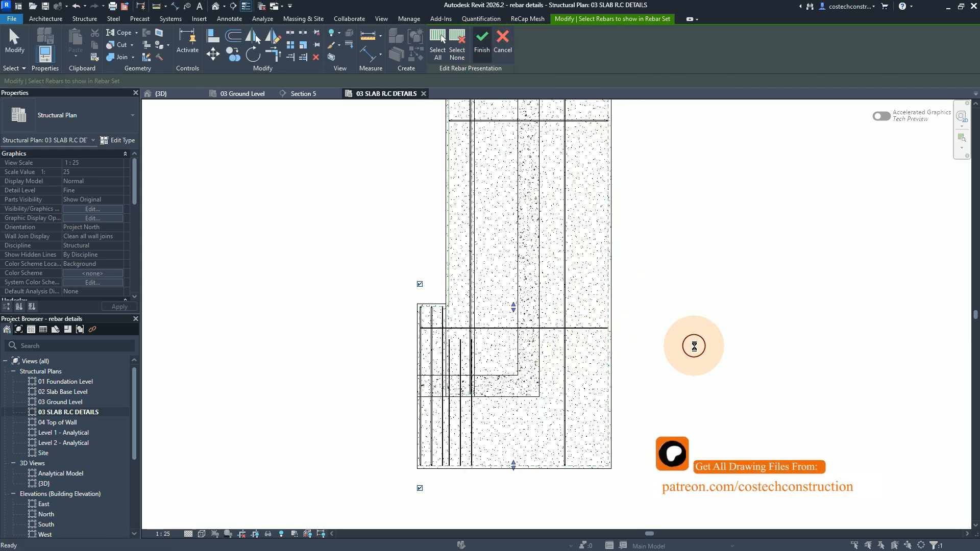
{"action": "key", "text": "Escape"}
{"action": "key", "text": "Escape"}
{"action": "key", "text": "Escape"}
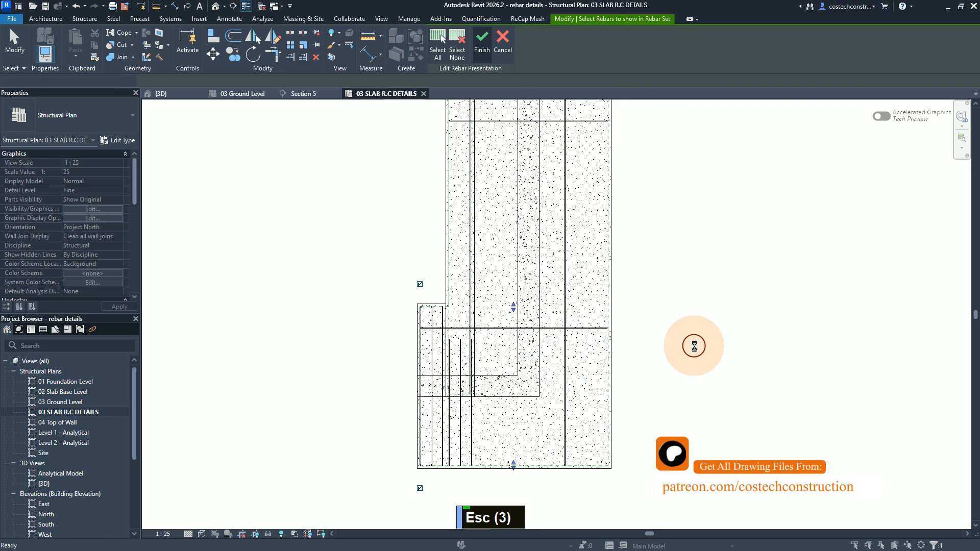
Show only bar 2 of 3 in one of the overlapping short vertical Y12 Shape 11 rebar sets near the slab's lower-left part
{"action": "left_click", "coordinate": [460, 442]}
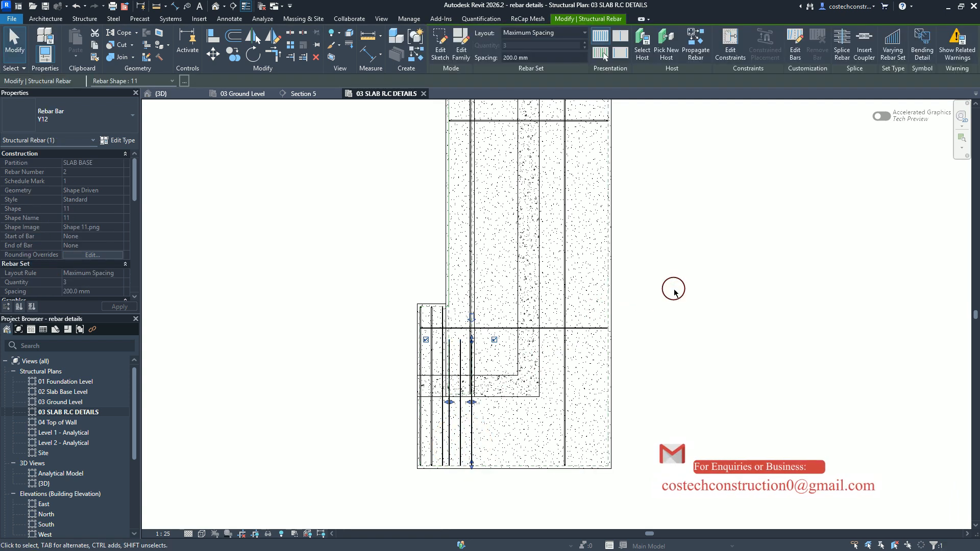
{"action": "left_click", "coordinate": [603, 59]}
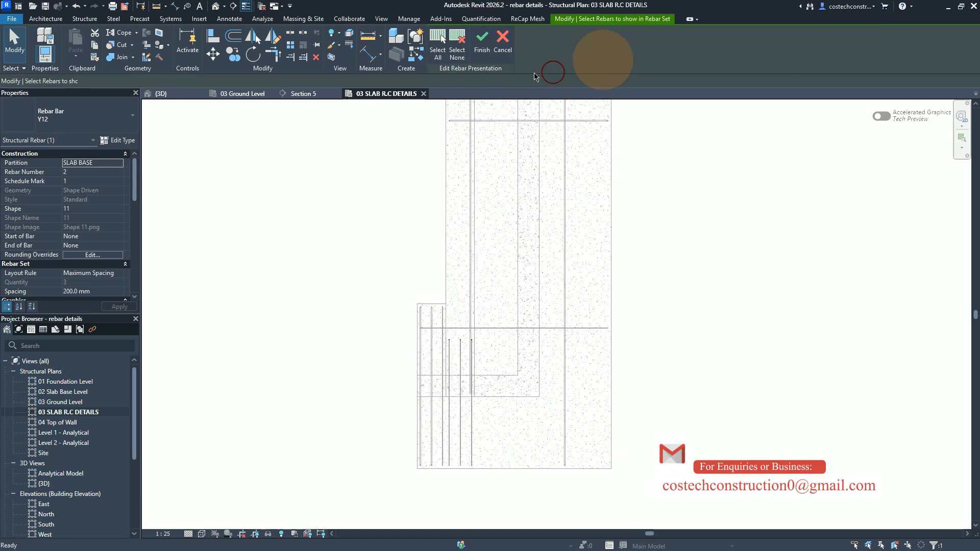
{"action": "left_click", "coordinate": [454, 47]}
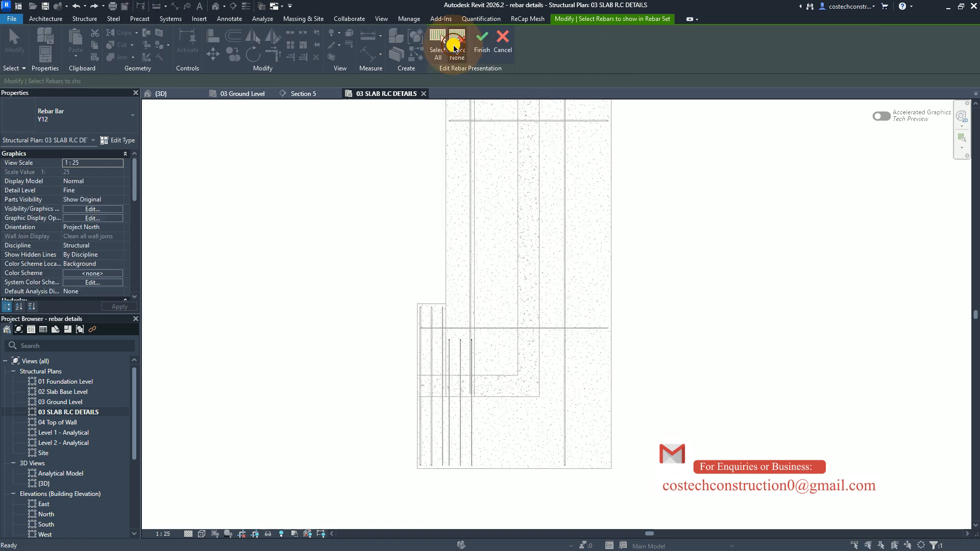
{"action": "left_click", "coordinate": [462, 430]}
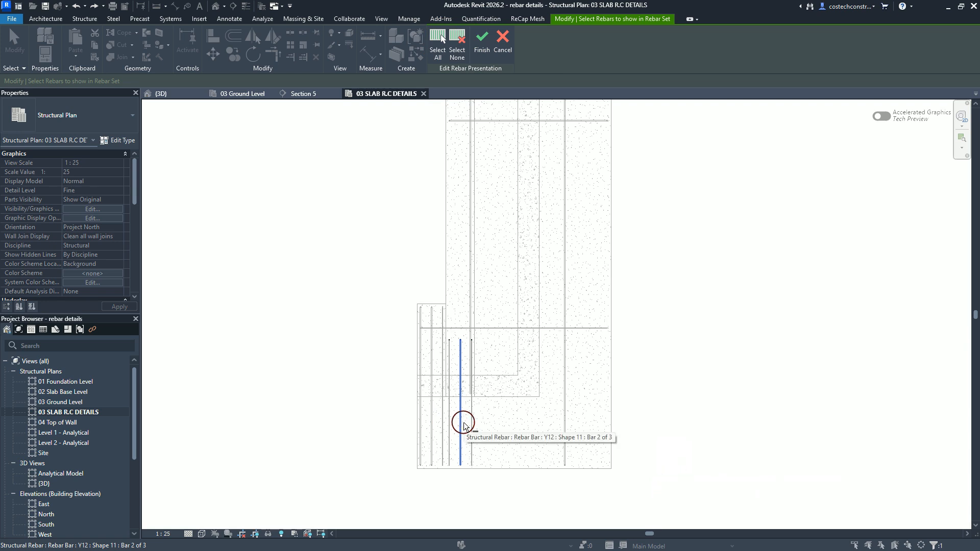
{"action": "left_click", "coordinate": [482, 47]}
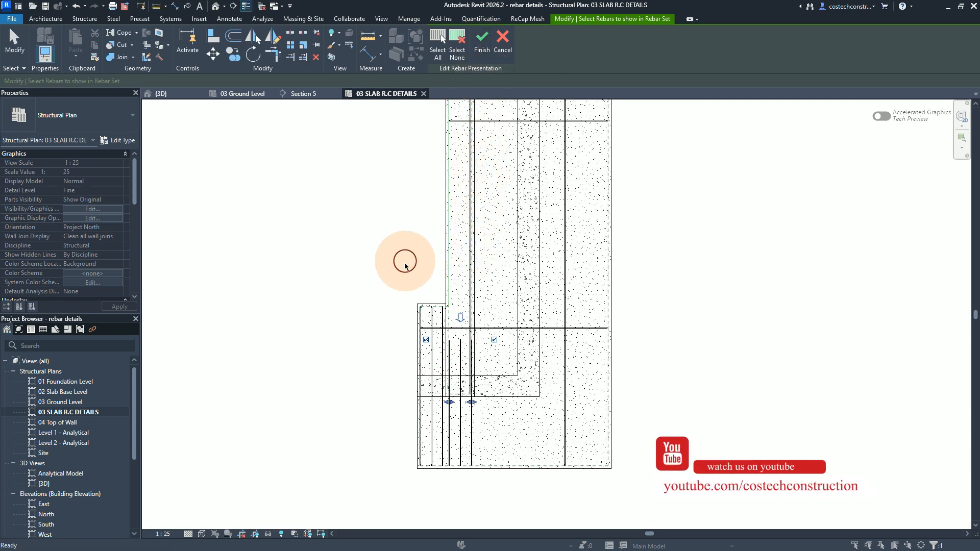
{"action": "key", "text": "Escape"}
{"action": "key", "text": "Escape"}
{"action": "key", "text": "Escape"}
{"action": "key", "text": "Escape"}
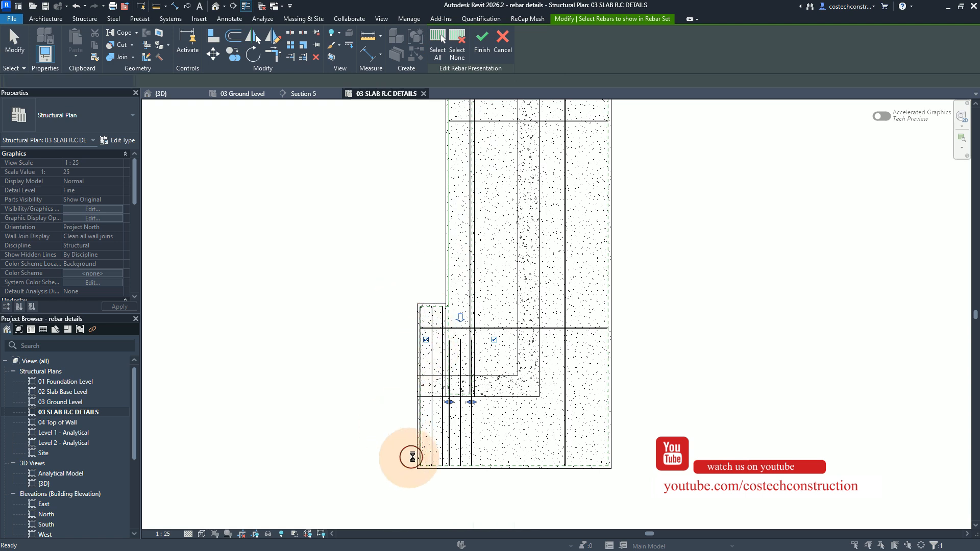
Show only bar 2 of 3 in the remaining overlapping short vertical Y12 Shape 11 rebar set near the slab's lower-left part
{"action": "left_click", "coordinate": [471, 445]}
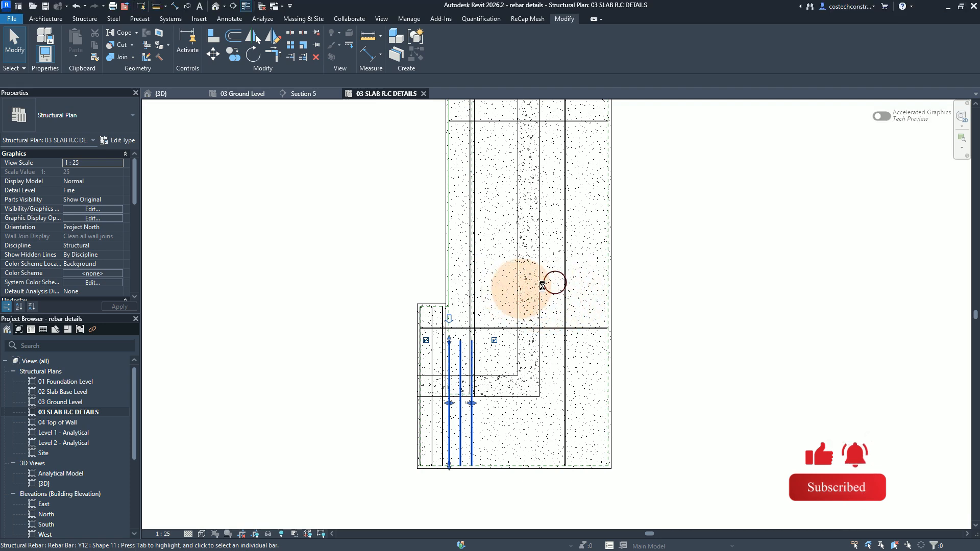
{"action": "left_click", "coordinate": [564, 373]}
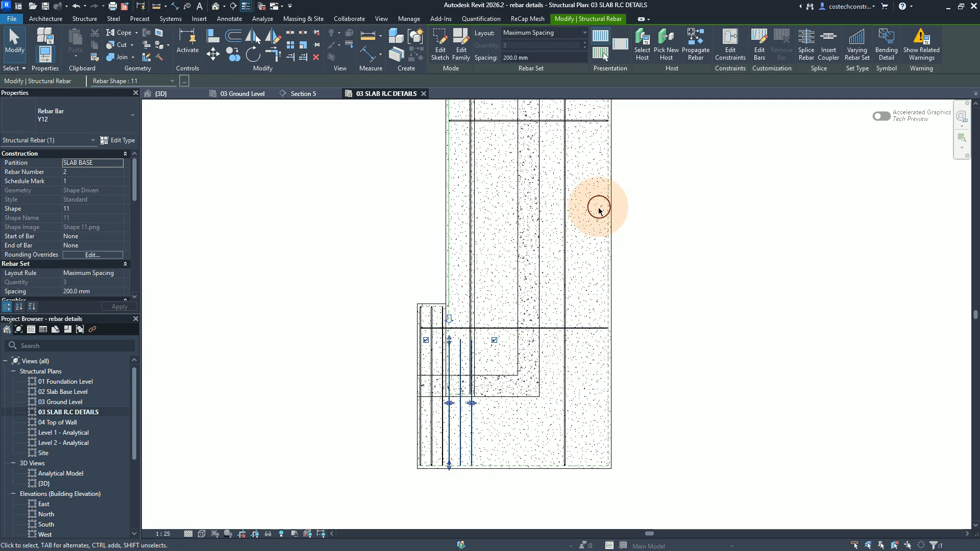
{"action": "left_click", "coordinate": [602, 54]}
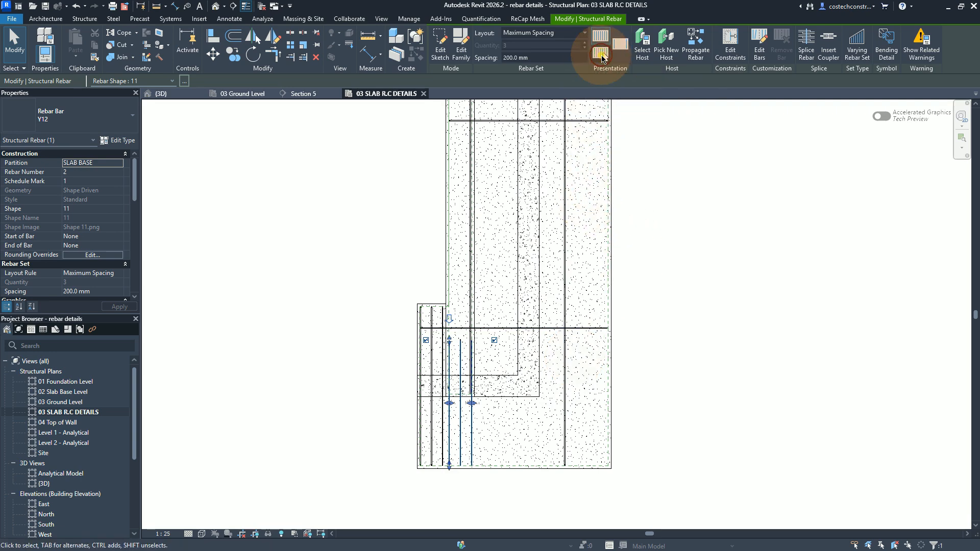
{"action": "left_click", "coordinate": [457, 45]}
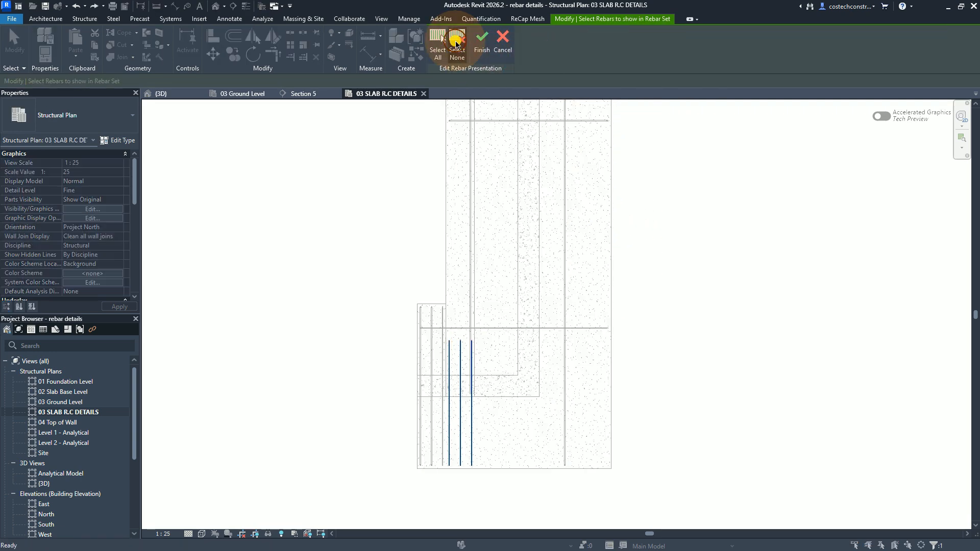
{"action": "left_click", "coordinate": [461, 401]}
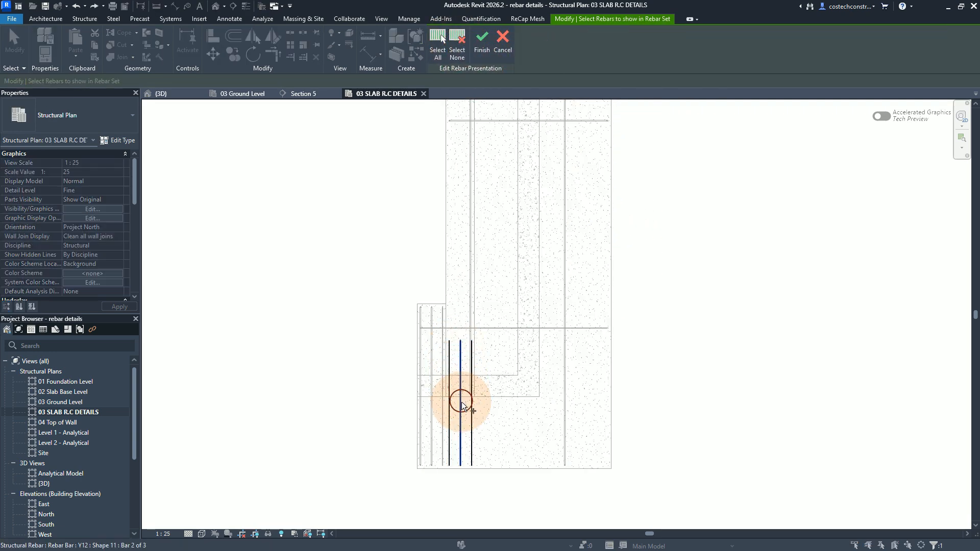
{"action": "left_click", "coordinate": [479, 42]}
{"action": "left_click", "coordinate": [450, 151]}
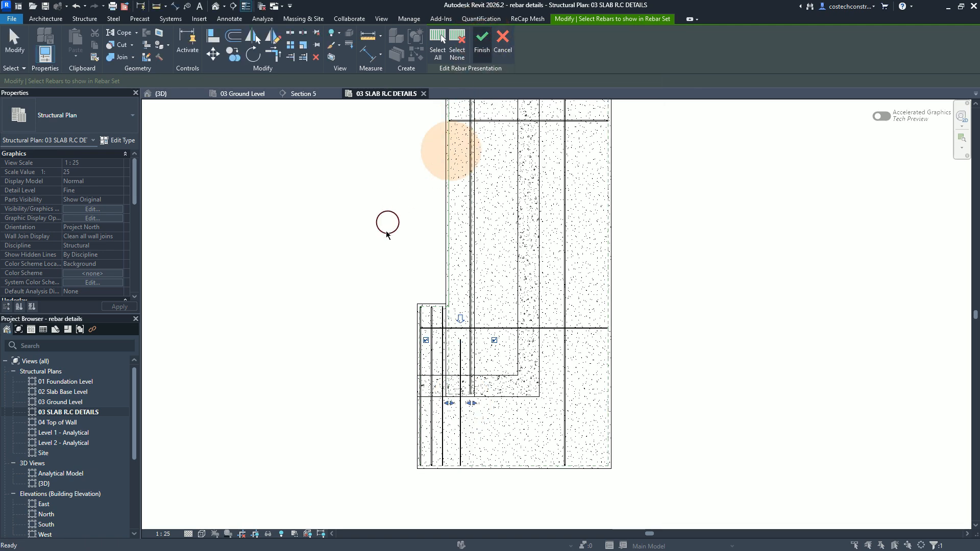
{"action": "left_click", "coordinate": [392, 268]}
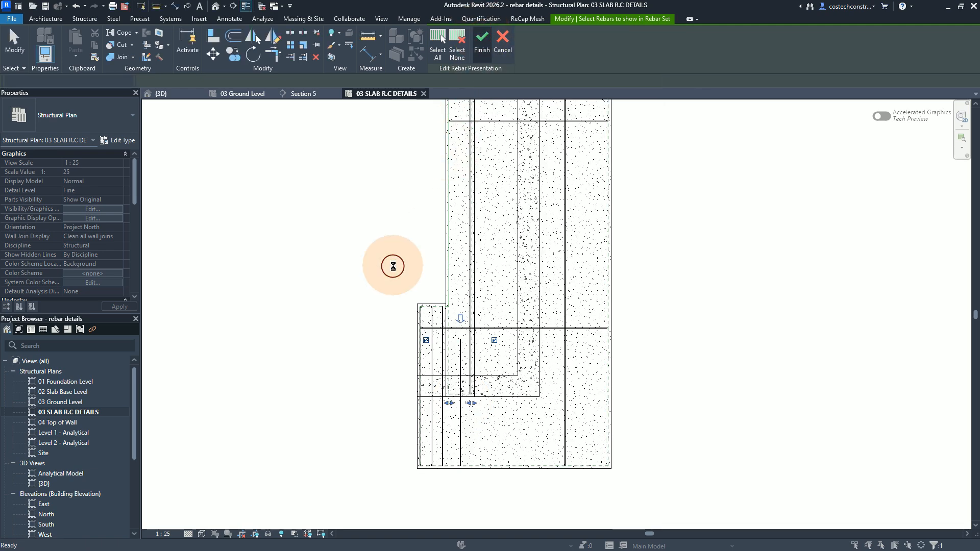
{"action": "key", "text": "Escape"}
{"action": "key", "text": "Escape"}
{"action": "key", "text": "Escape"}
{"action": "key", "text": "Escape"}
{"action": "key", "text": "Escape"}
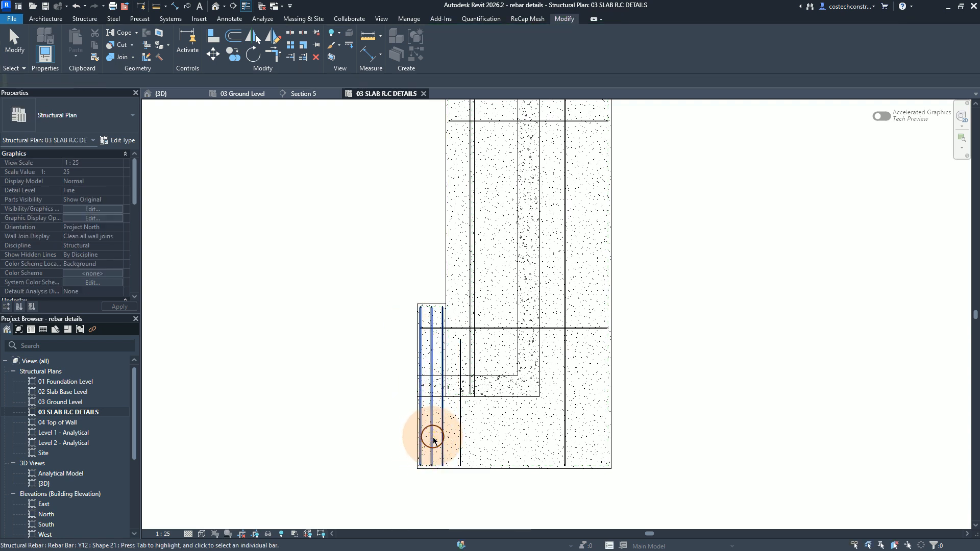
Show only the middle bar in one of the overlapping three-bar vertical Y12 Shape 21 rebar sets at the slab's lower-left edge
{"action": "left_click", "coordinate": [434, 440]}
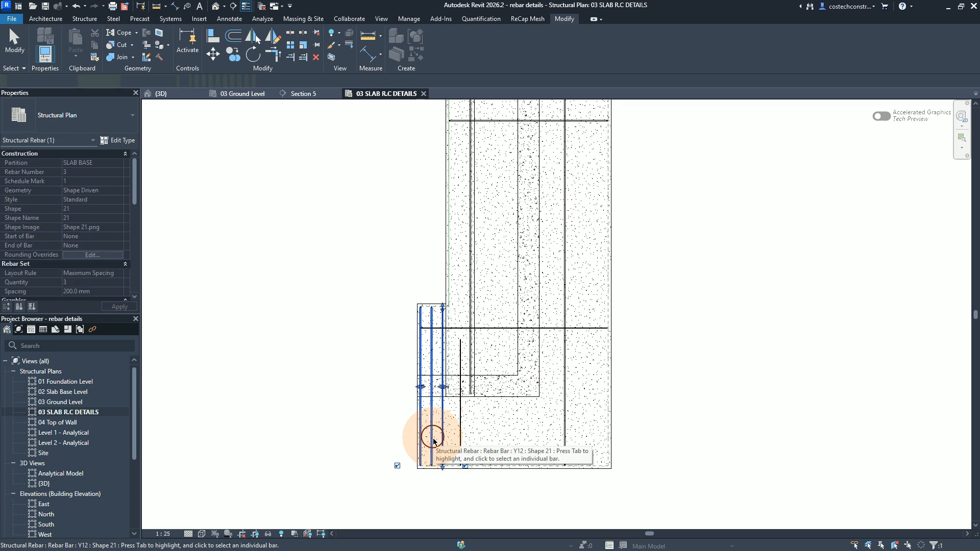
{"action": "left_click", "coordinate": [600, 60]}
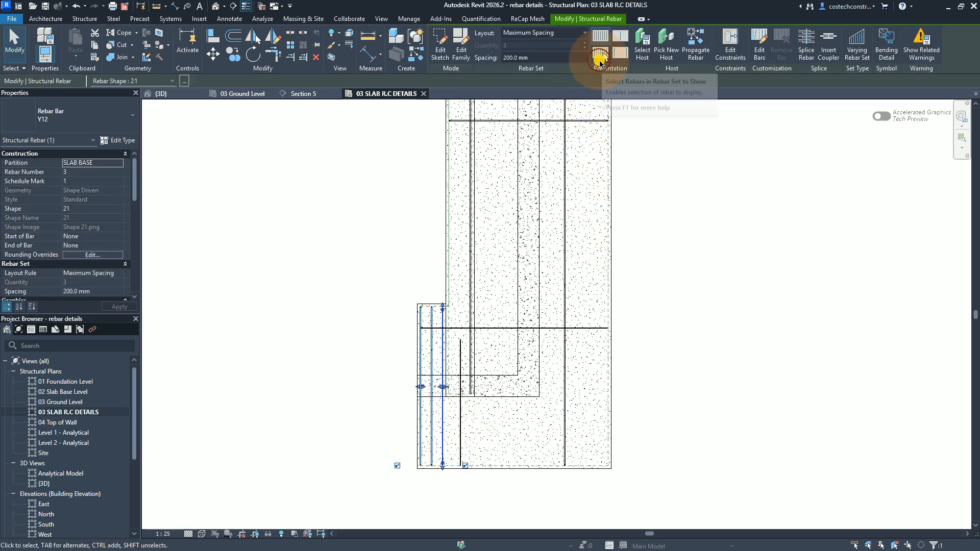
{"action": "left_click", "coordinate": [464, 61]}
{"action": "left_click", "coordinate": [433, 368]}
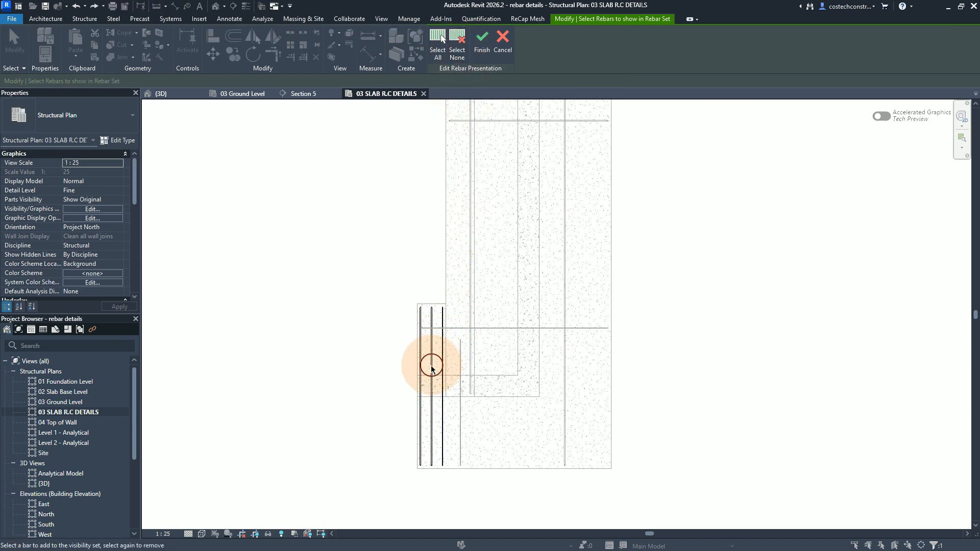
{"action": "left_click", "coordinate": [482, 49]}
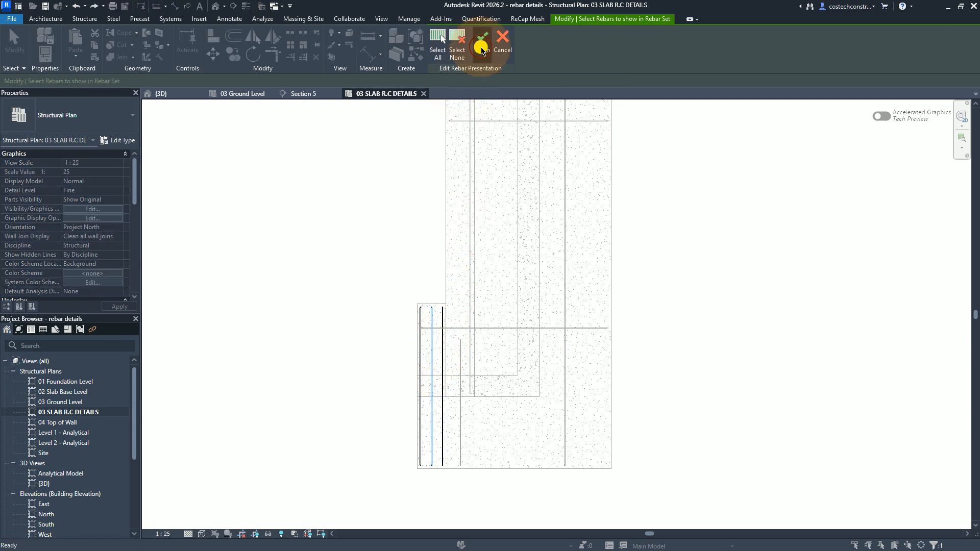
{"action": "left_click", "coordinate": [417, 208]}
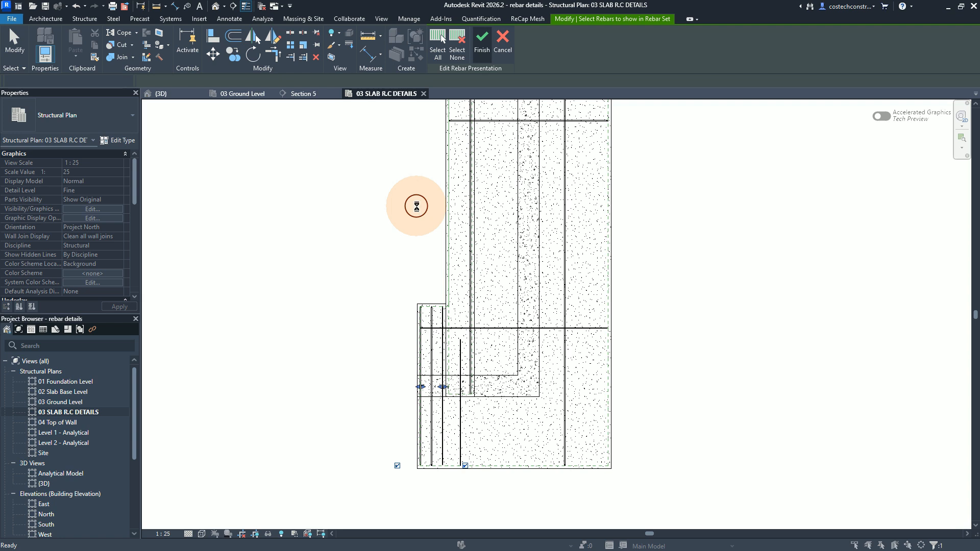
{"action": "key", "text": "Escape"}
{"action": "key", "text": "Escape"}
{"action": "key", "text": "Escape"}
{"action": "key", "text": "Escape"}
{"action": "key", "text": "Escape"}
{"action": "key", "text": "Escape"}
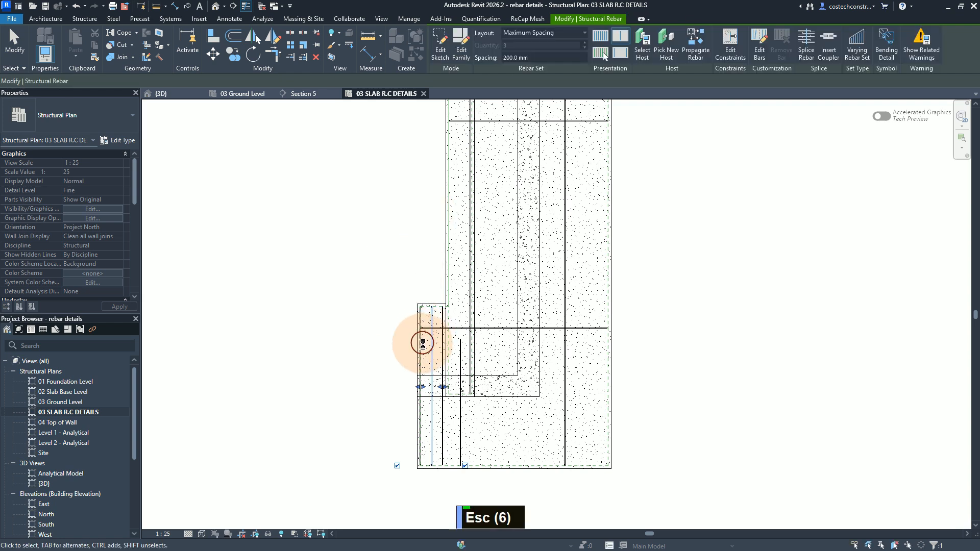
{"action": "key", "text": "Escape"}
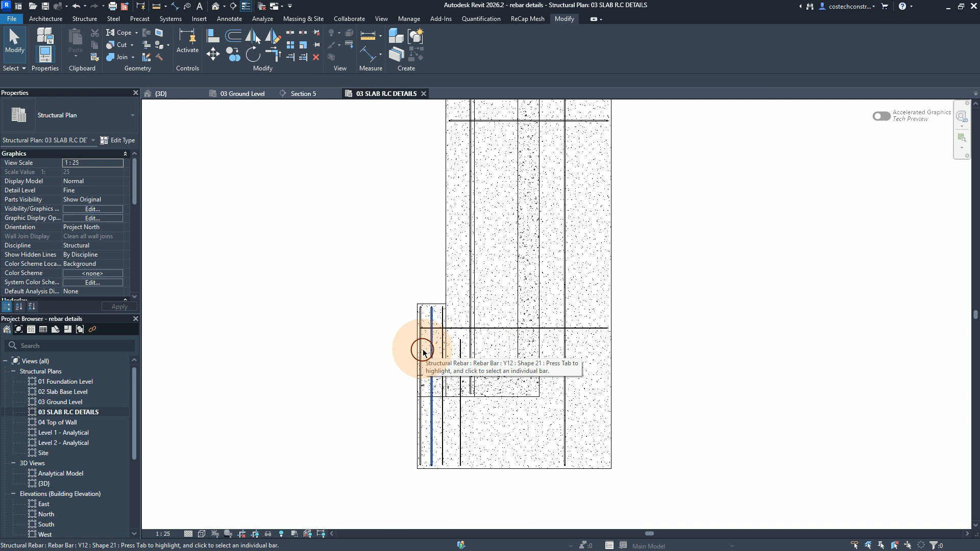
Show only bar 2 of 3 in the other overlapping vertical Y12 Shape 21 rebar set at the slab's lower-left edge
{"action": "key", "text": "Tab"}
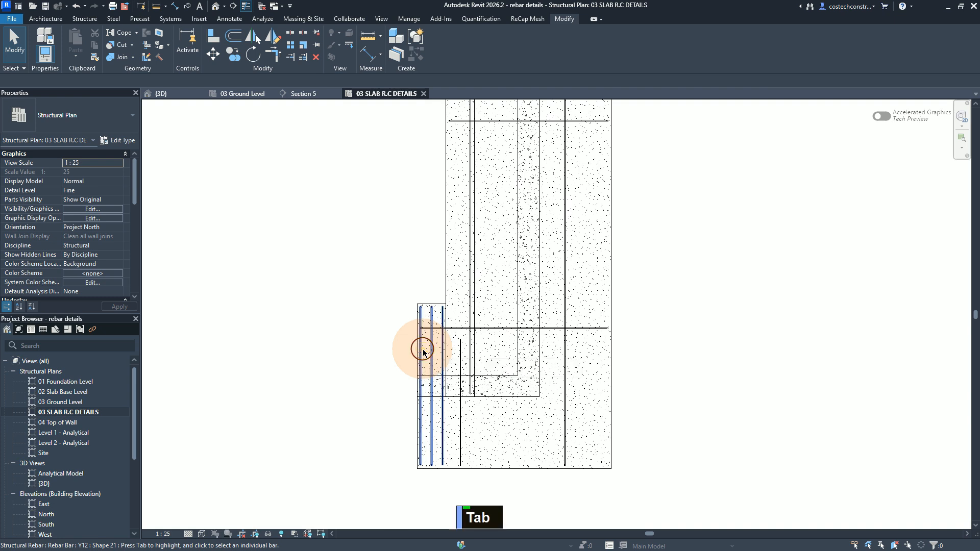
{"action": "left_click", "coordinate": [423, 352]}
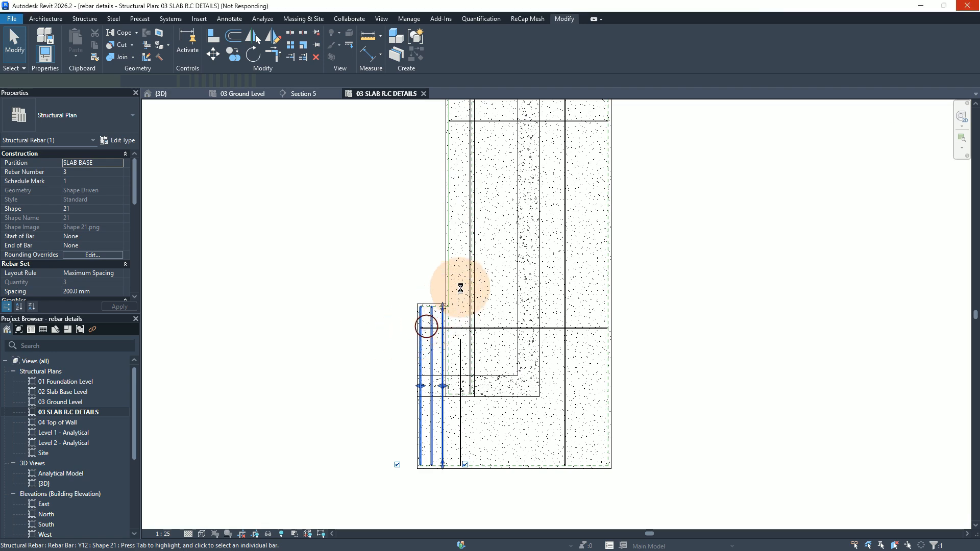
{"action": "left_click", "coordinate": [601, 54]}
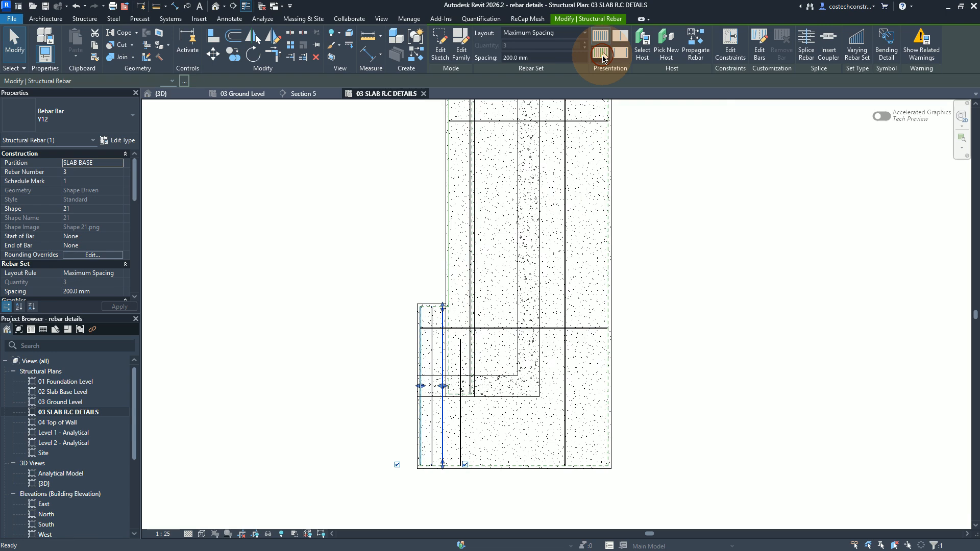
{"action": "left_click", "coordinate": [461, 48]}
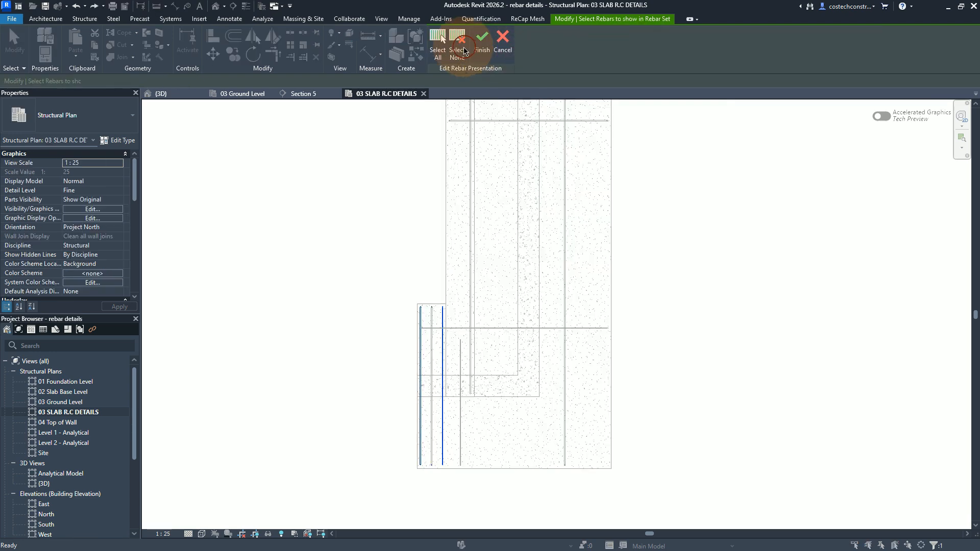
{"action": "left_click", "coordinate": [446, 337]}
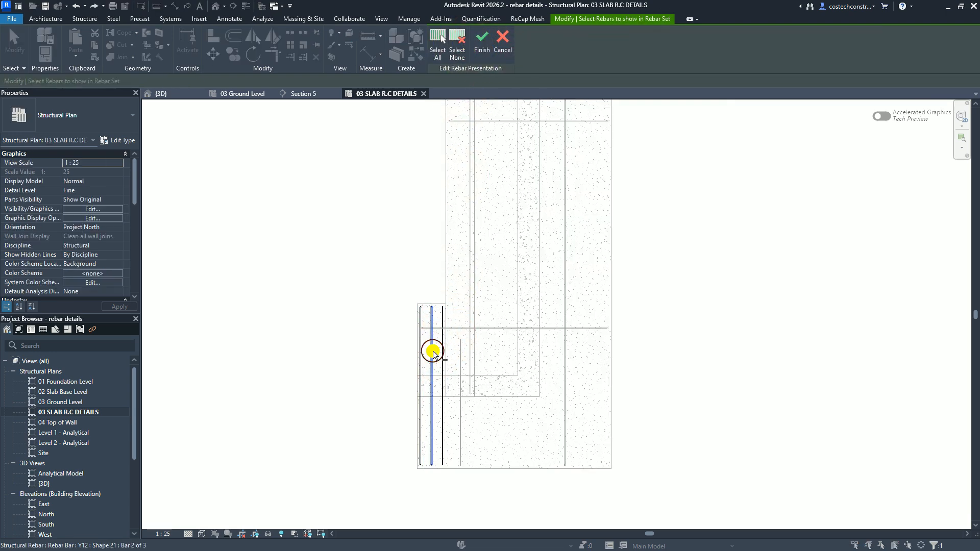
{"action": "left_click", "coordinate": [483, 51]}
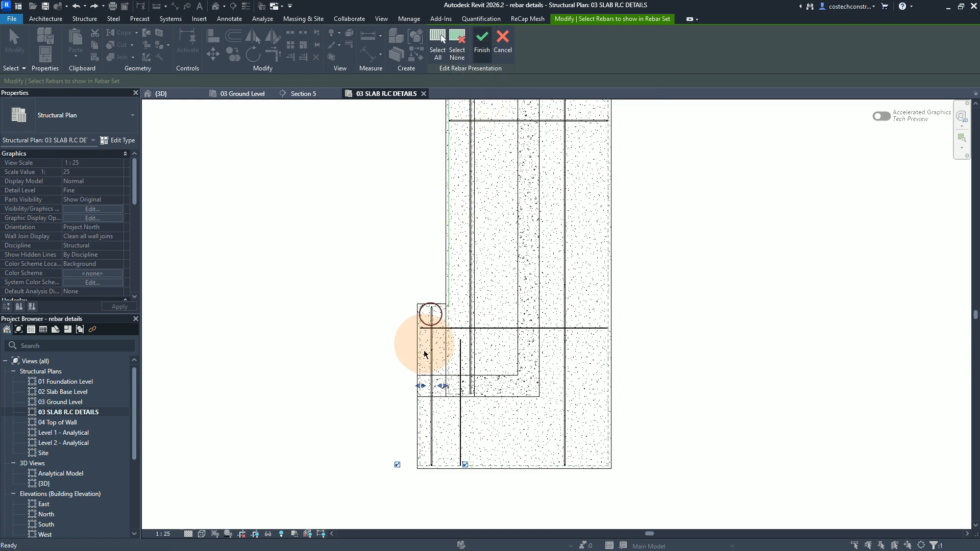
{"action": "scroll", "coordinate": [409, 473], "scroll_direction": "down", "scroll_amount": 2}
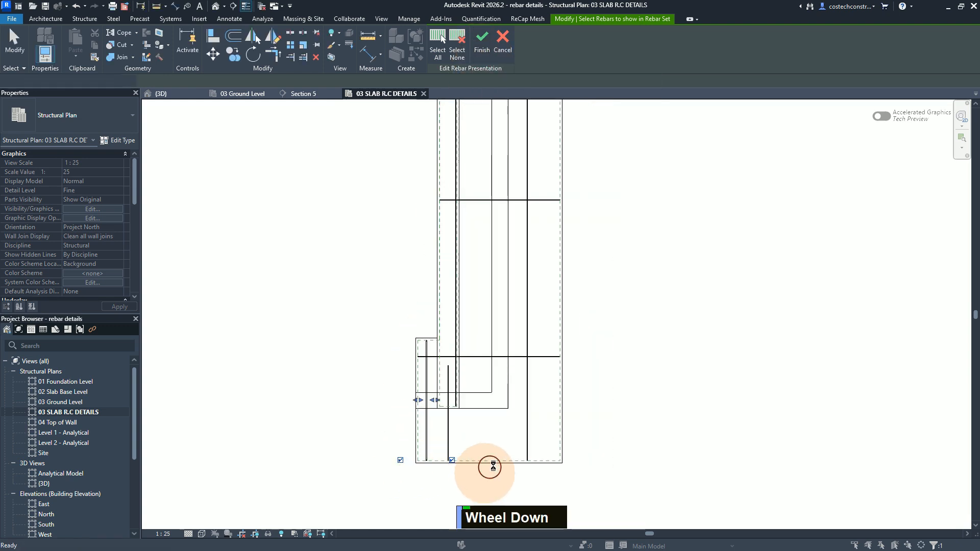
{"action": "scroll", "coordinate": [585, 393], "scroll_direction": "up", "scroll_amount": 1}
{"action": "scroll", "coordinate": [633, 357], "scroll_direction": "down", "scroll_amount": 1}
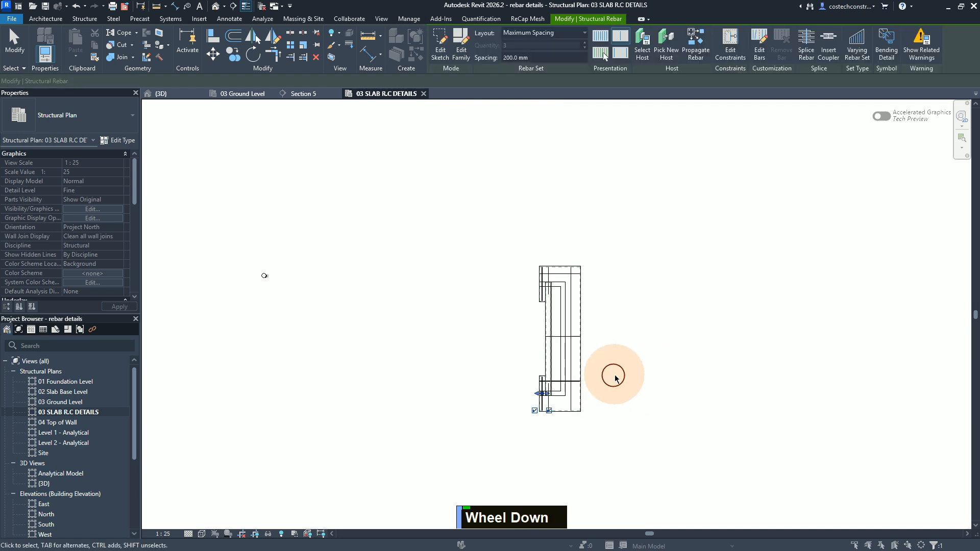
{"action": "key", "text": "Escape"}
{"action": "key", "text": "Escape"}
Start a linear multi-rebar annotation of type Structural Rebar Section at the slab's upper end in the 03 SLAB R.C DETAILS plan
{"action": "scroll", "coordinate": [641, 307], "scroll_direction": "up", "scroll_amount": 1}
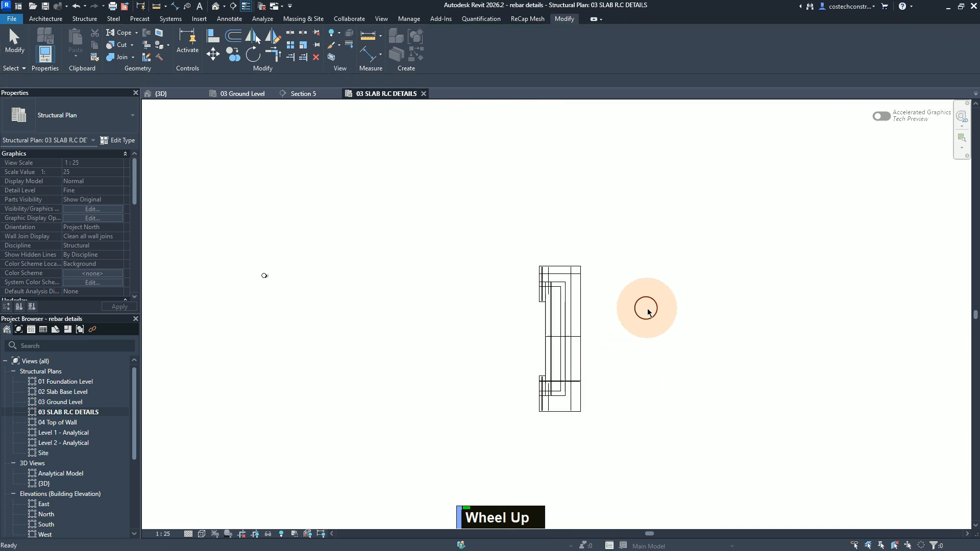
{"action": "scroll", "coordinate": [636, 311], "scroll_direction": "up", "scroll_amount": 1}
{"action": "scroll", "coordinate": [577, 303], "scroll_direction": "up", "scroll_amount": 1}
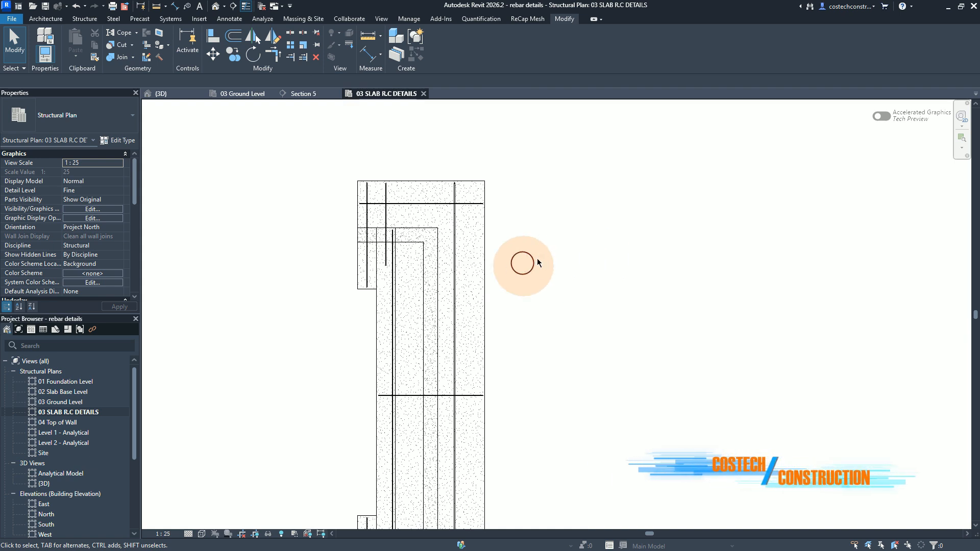
{"action": "scroll", "coordinate": [555, 328], "scroll_direction": "down", "scroll_amount": 1}
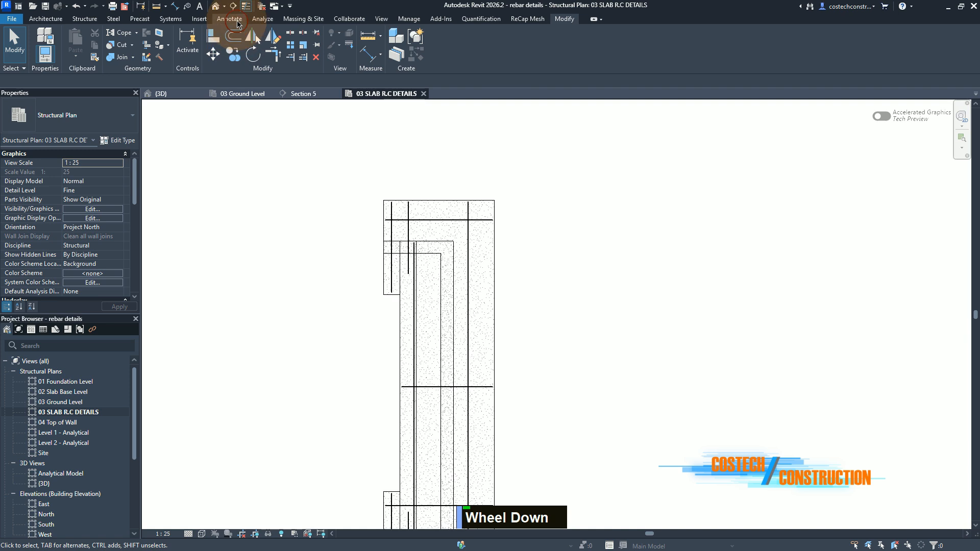
{"action": "left_click", "coordinate": [236, 21]}
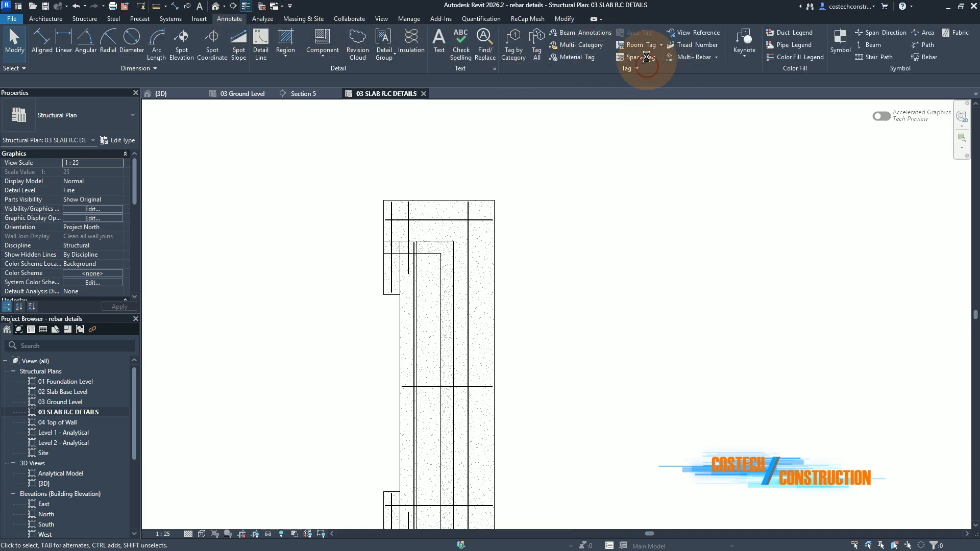
{"action": "left_click", "coordinate": [715, 59]}
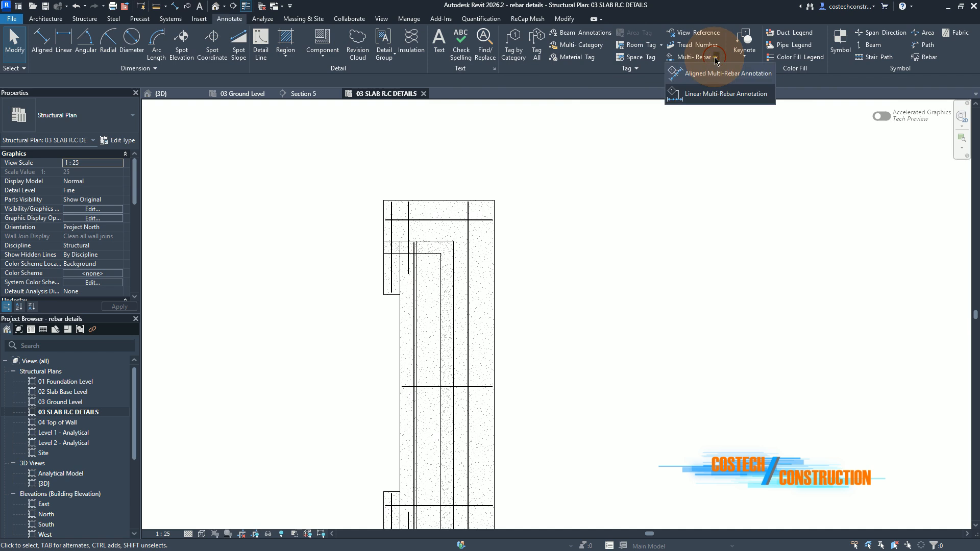
{"action": "left_click", "coordinate": [705, 95]}
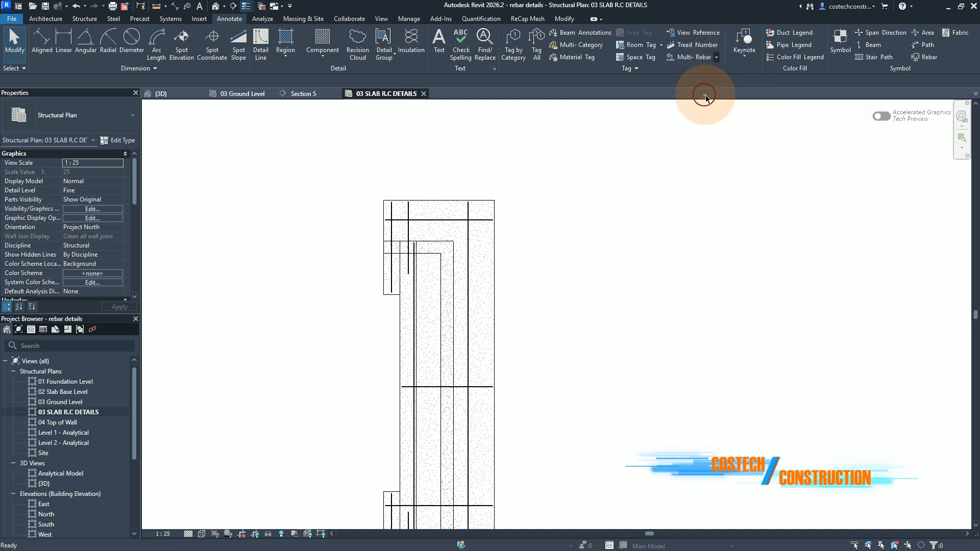
{"action": "scroll", "coordinate": [480, 243], "scroll_direction": "up", "scroll_amount": 1}
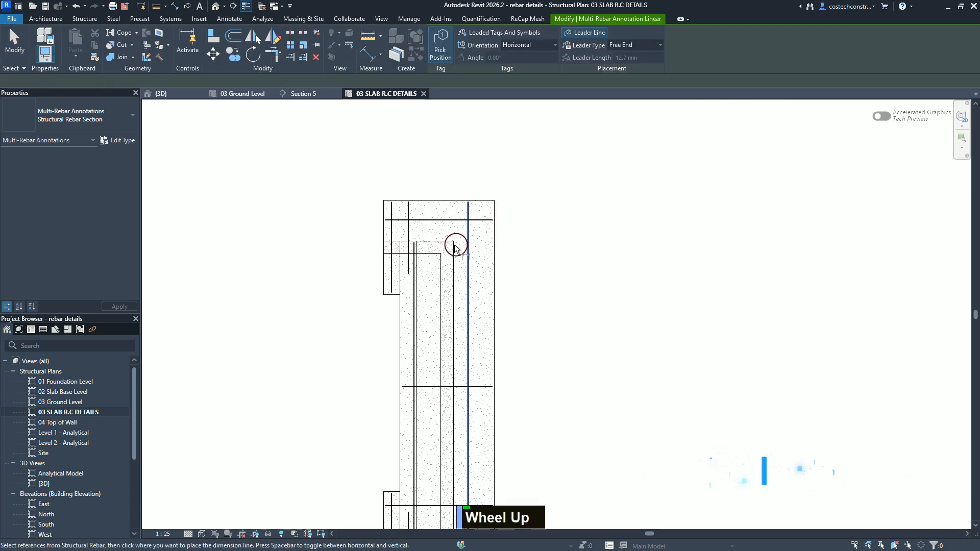
{"action": "scroll", "coordinate": [413, 251], "scroll_direction": "up", "scroll_amount": 2}
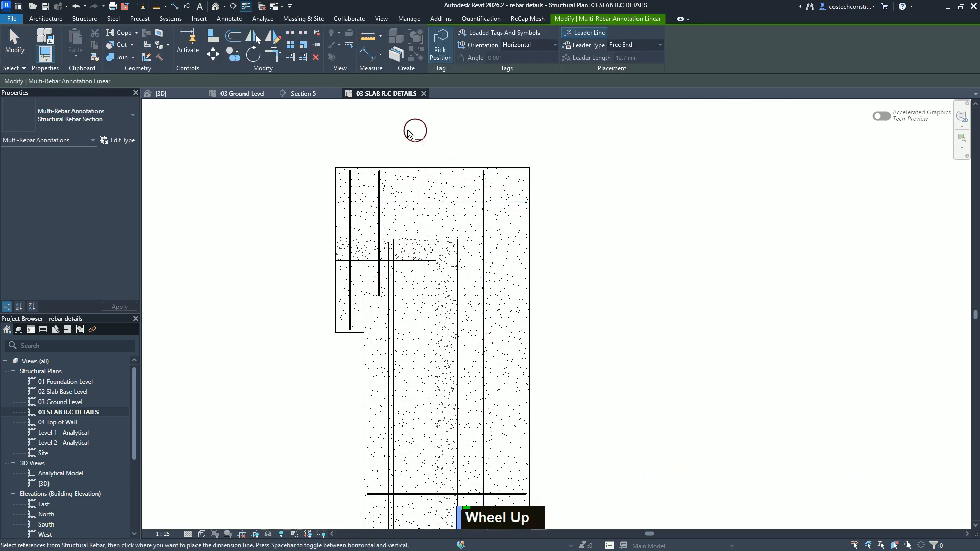
Examine the annotation's tag position, orientation, leader line and leader type options before placement
{"action": "left_click", "coordinate": [445, 49]}
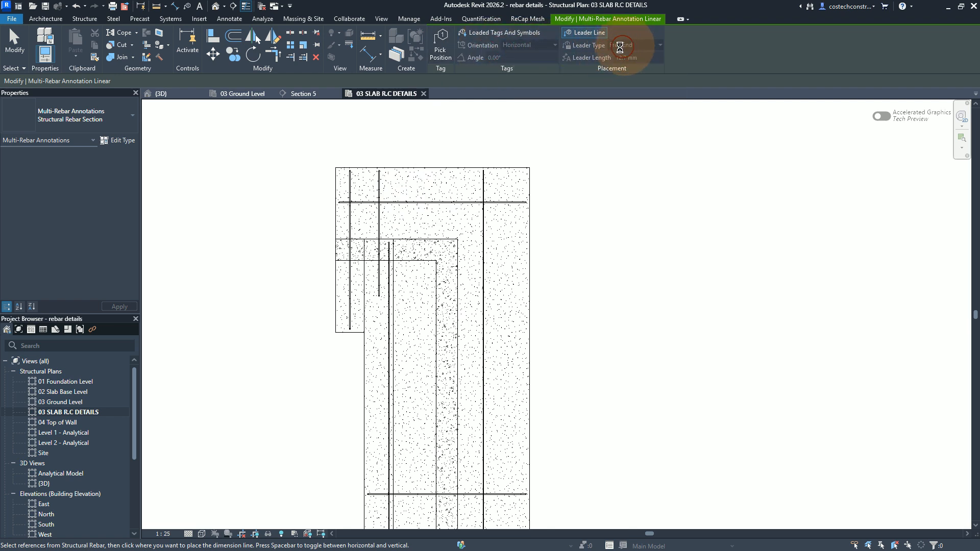
{"action": "left_click", "coordinate": [444, 43]}
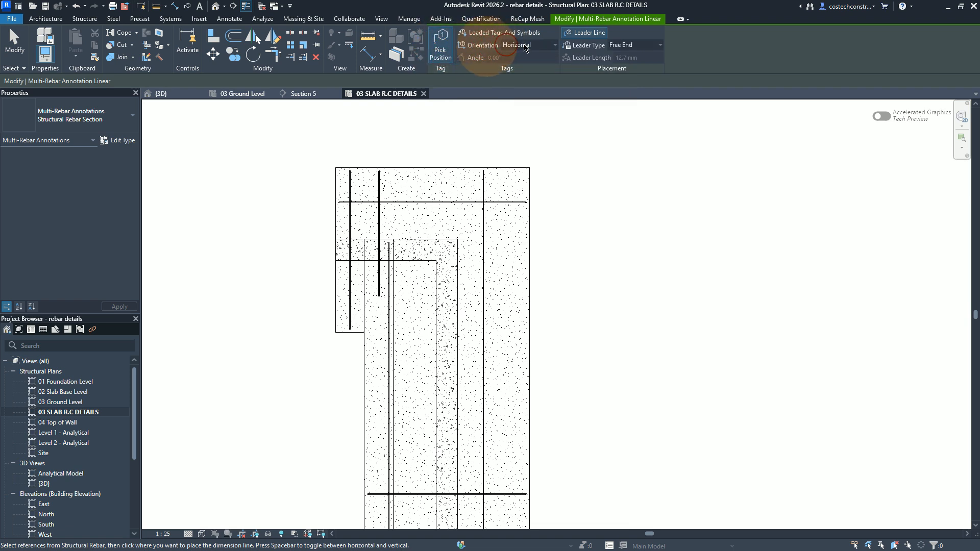
{"action": "left_click", "coordinate": [550, 46]}
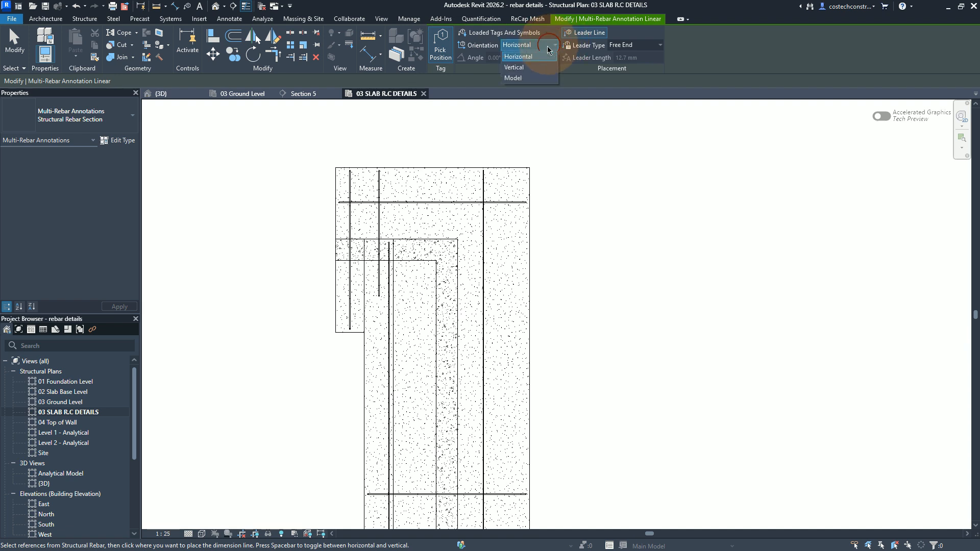
{"action": "left_click", "coordinate": [642, 46]}
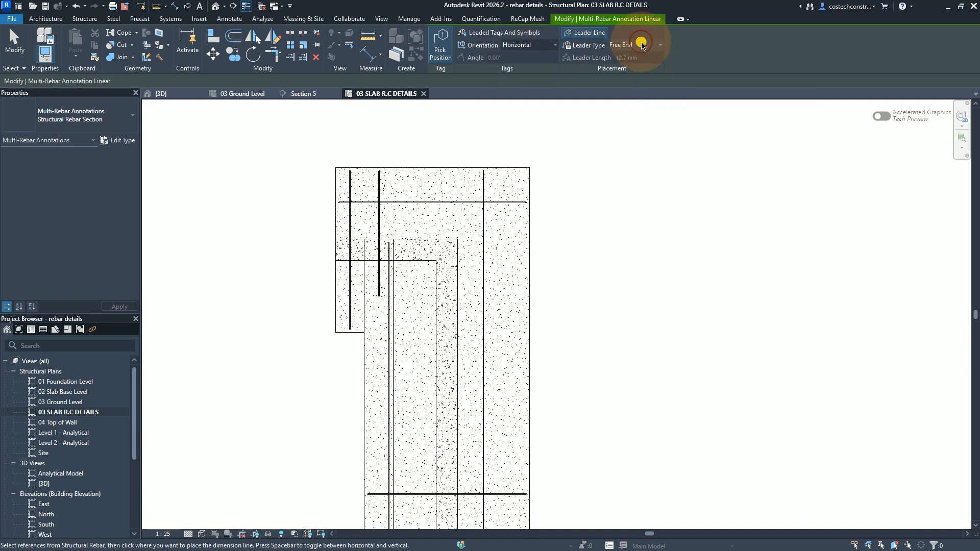
{"action": "left_click", "coordinate": [612, 34]}
{"action": "left_click", "coordinate": [629, 45]}
{"action": "left_click", "coordinate": [703, 51]}
{"action": "left_click", "coordinate": [451, 48]}
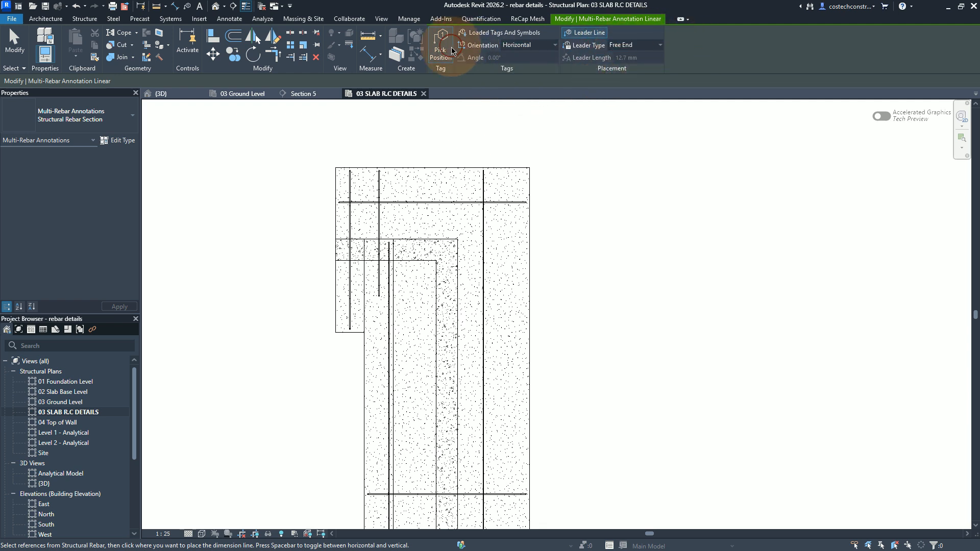
Annotate the shorter vertical Y12 rebar set at the slab's upper-left corner, placing its leadered tag just above the slab edge
{"action": "left_click", "coordinate": [384, 192]}
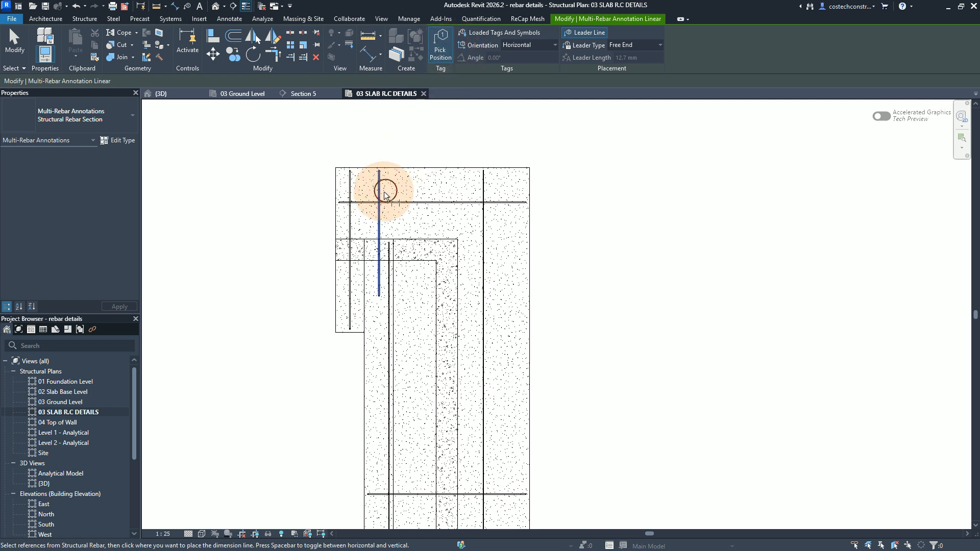
{"action": "left_click", "coordinate": [385, 194]}
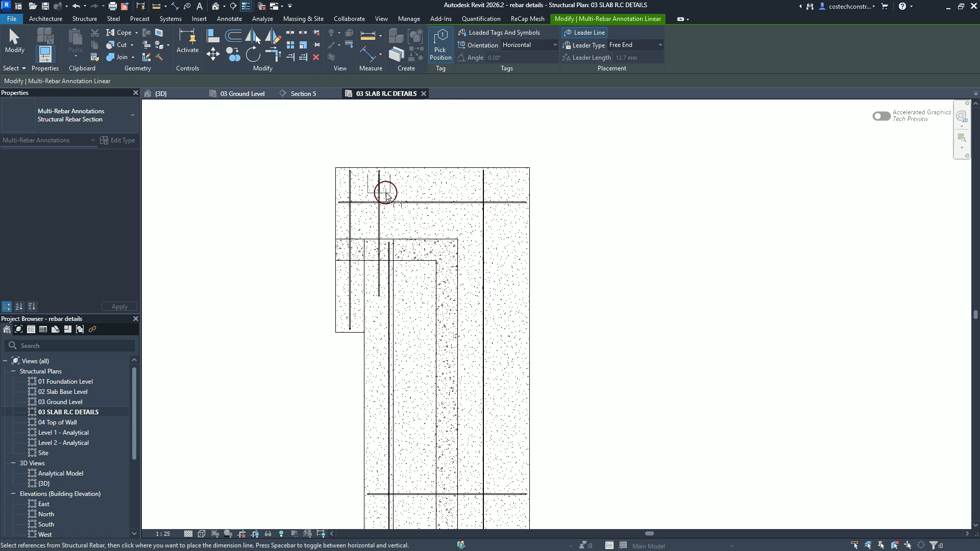
{"action": "left_click", "coordinate": [385, 193]}
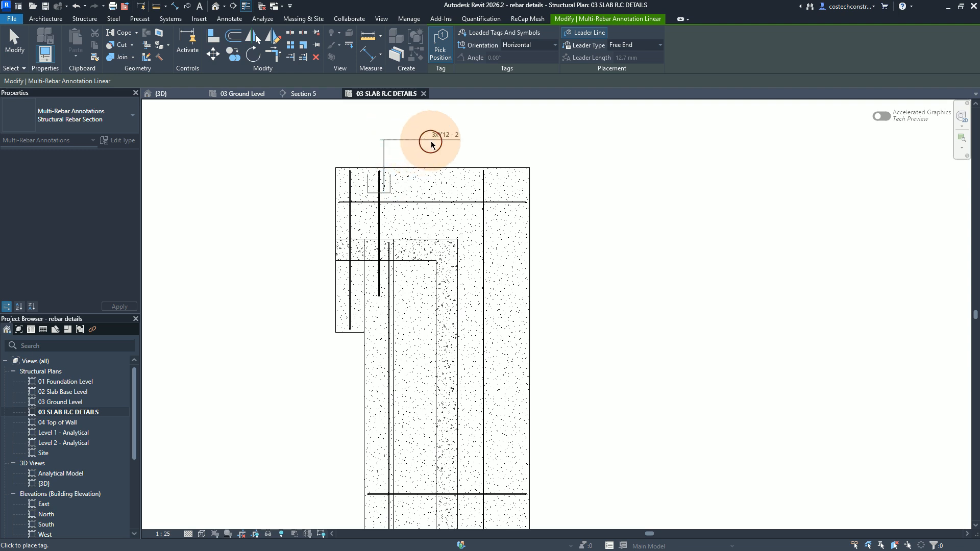
{"action": "left_click", "coordinate": [422, 143]}
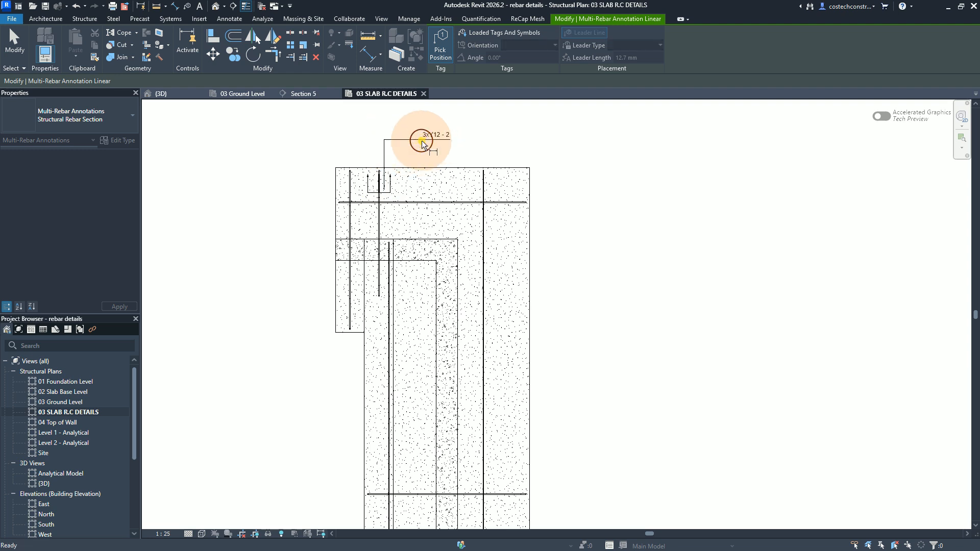
{"action": "key", "text": "Escape"}
{"action": "key", "text": "Escape"}
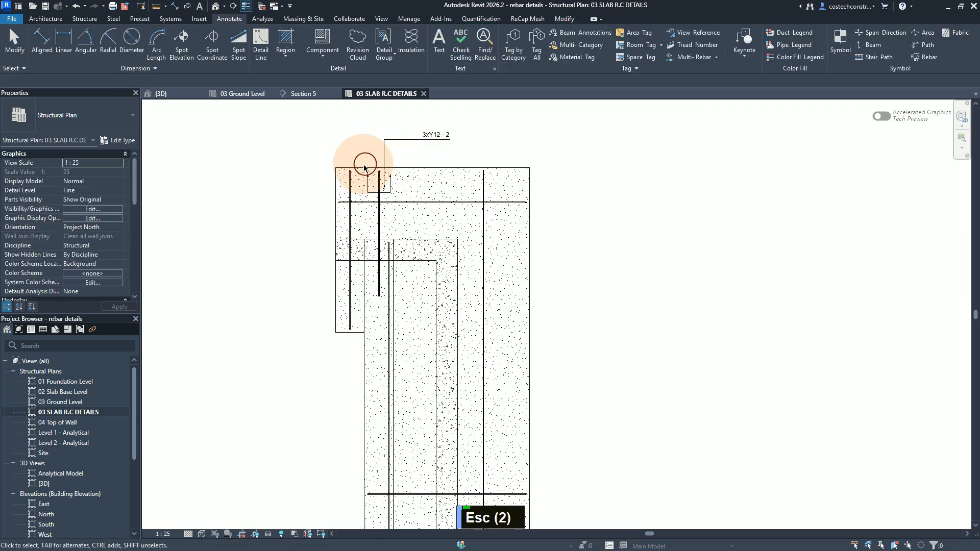
Compare the placed annotation with the callout for the short vertical bars near wall W8 on the scanned drawing in 03 Ground Level
{"action": "scroll", "coordinate": [370, 169], "scroll_direction": "up", "scroll_amount": 2}
{"action": "scroll", "coordinate": [379, 168], "scroll_direction": "up", "scroll_amount": 2}
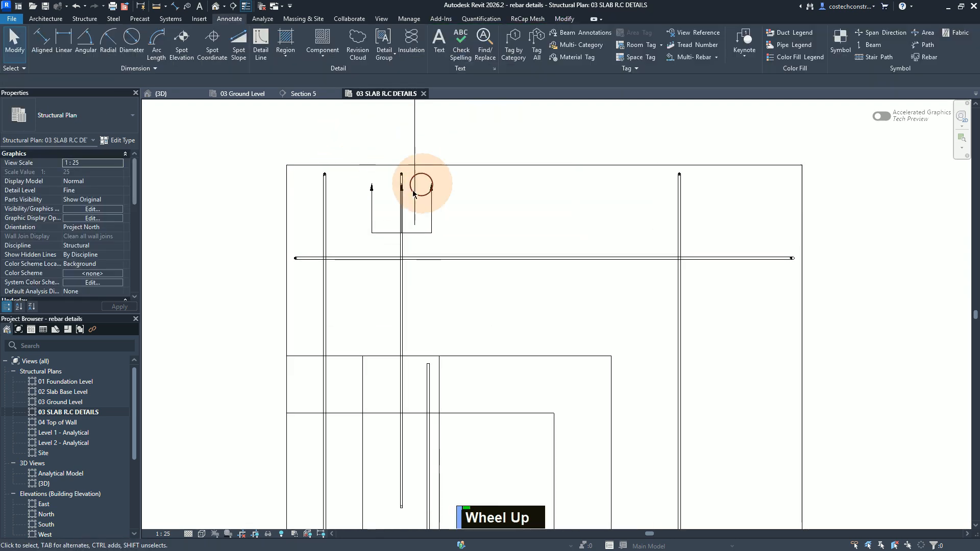
{"action": "left_click", "coordinate": [253, 95]}
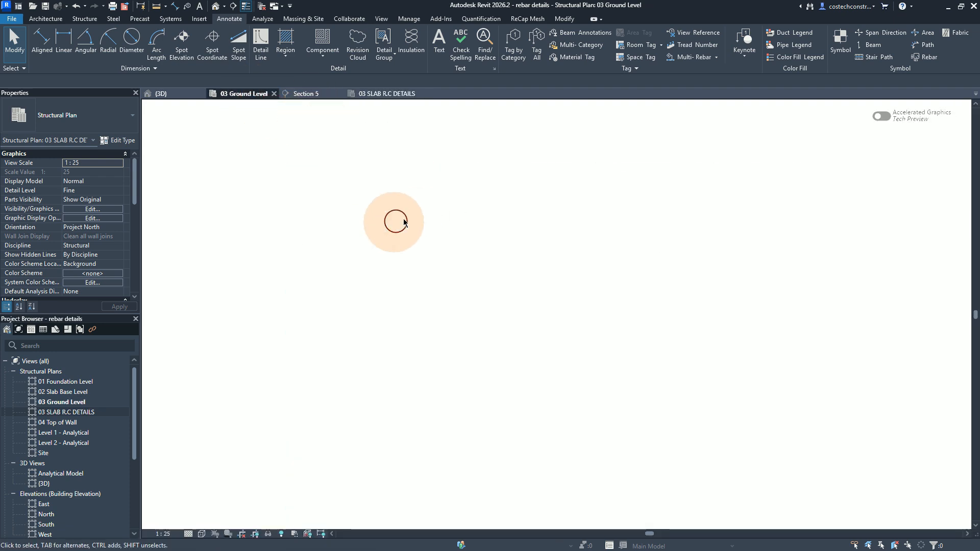
{"action": "scroll", "coordinate": [514, 199], "scroll_direction": "up", "scroll_amount": 4}
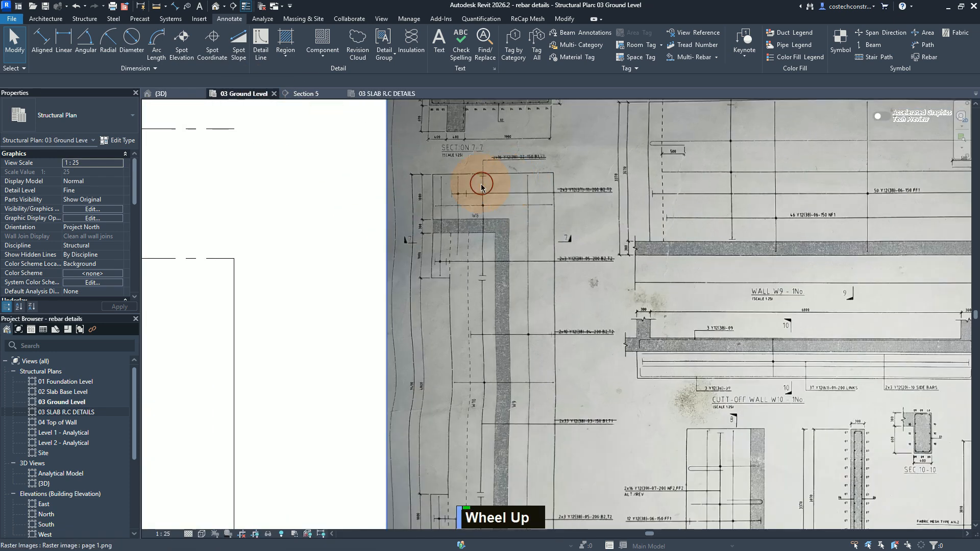
{"action": "scroll", "coordinate": [473, 188], "scroll_direction": "up", "scroll_amount": 3}
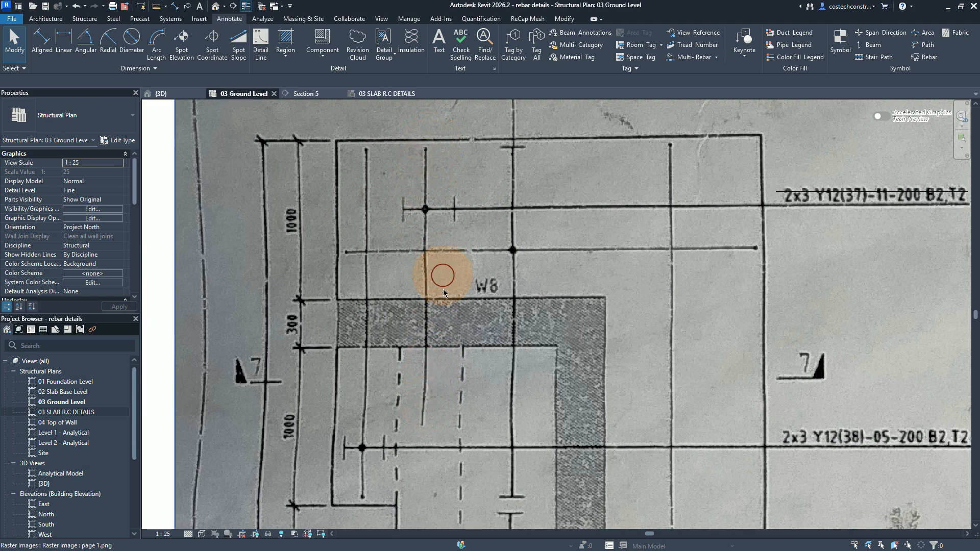
{"action": "middle_click_drag", "start_coordinate": [663, 274], "coordinate": [663, 274]}
{"action": "middle_click_drag", "start_coordinate": [488, 302], "coordinate": [480, 297]}
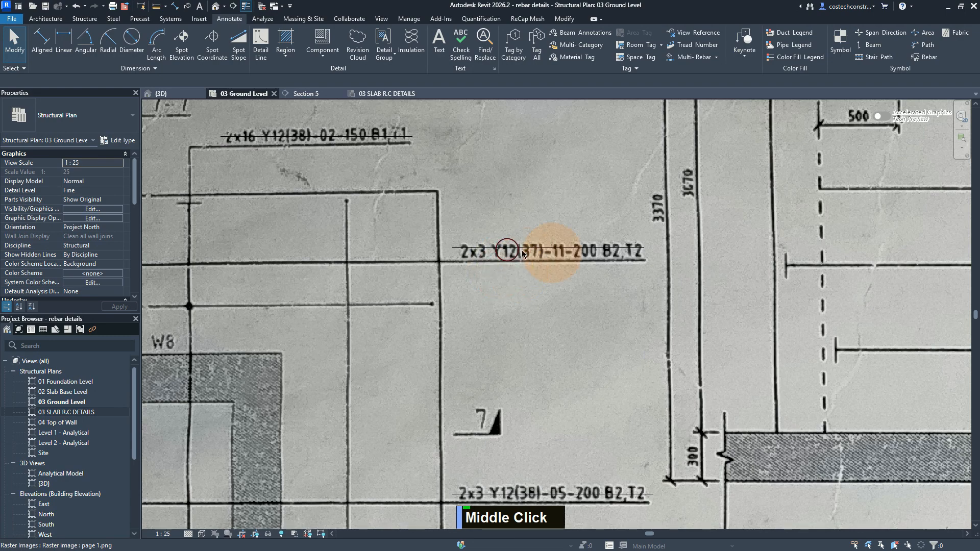
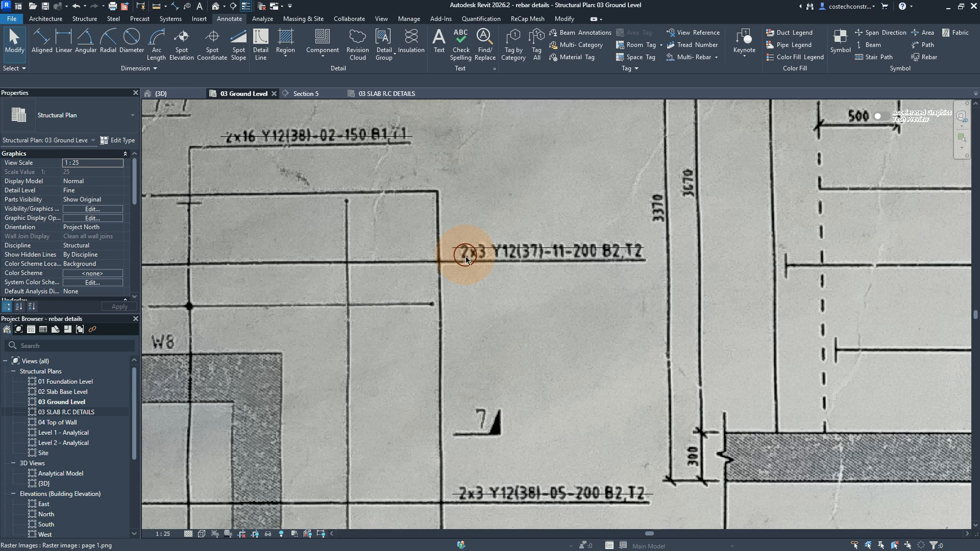
{"action": "scroll", "coordinate": [482, 268], "scroll_direction": "down", "scroll_amount": 3}
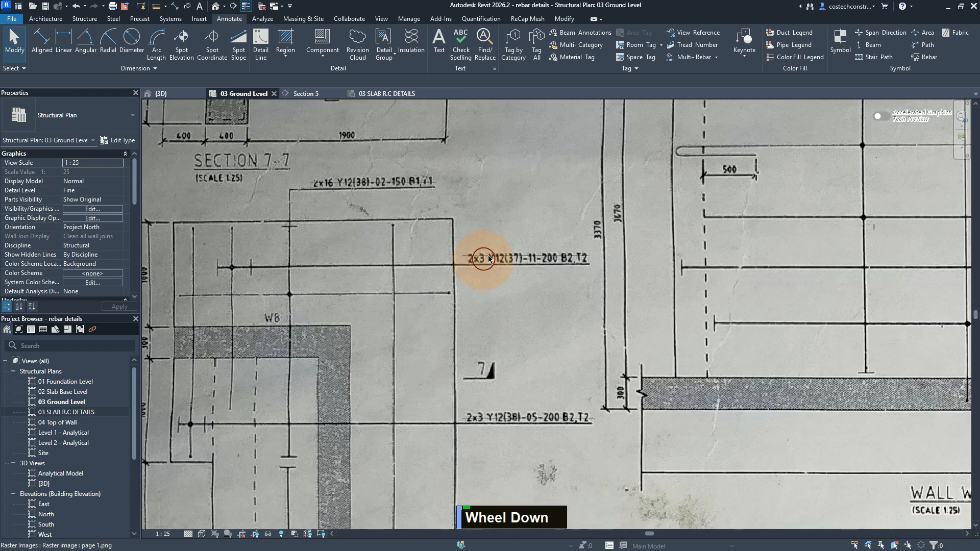
{"action": "scroll", "coordinate": [494, 262], "scroll_direction": "up", "scroll_amount": 1}
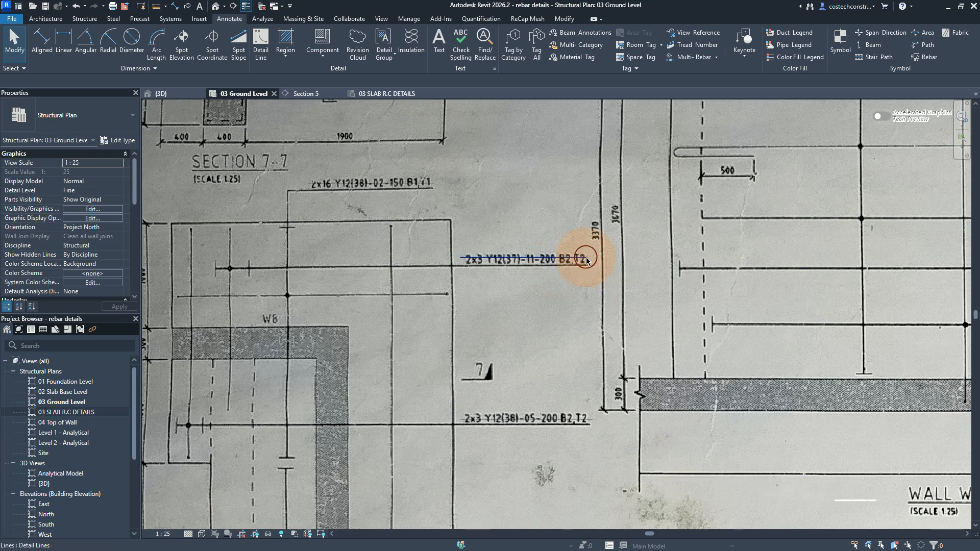
{"action": "scroll", "coordinate": [558, 279], "scroll_direction": "down", "scroll_amount": 2}
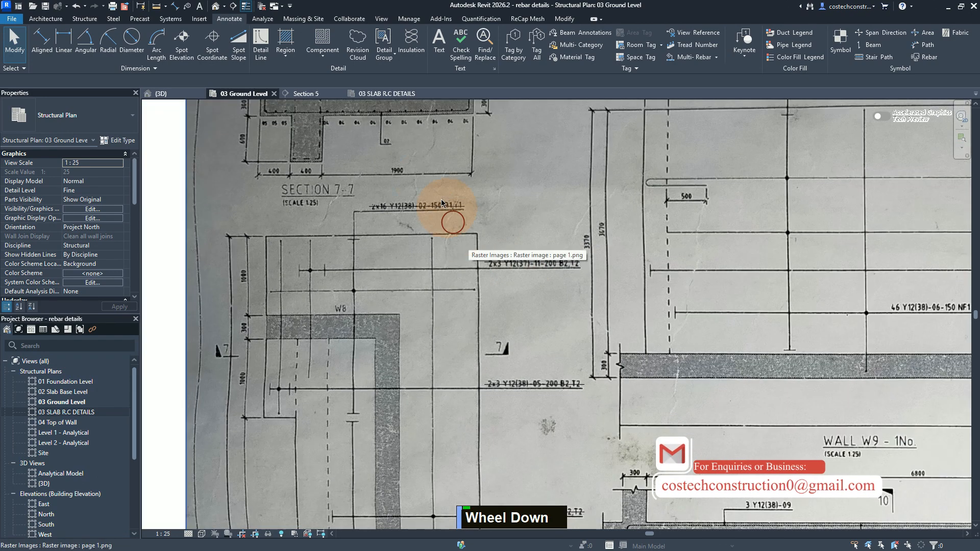
Return to 03 SLAB R.C DETAILS and check the types available for the placed multi-rebar annotation
{"action": "left_click", "coordinate": [400, 99]}
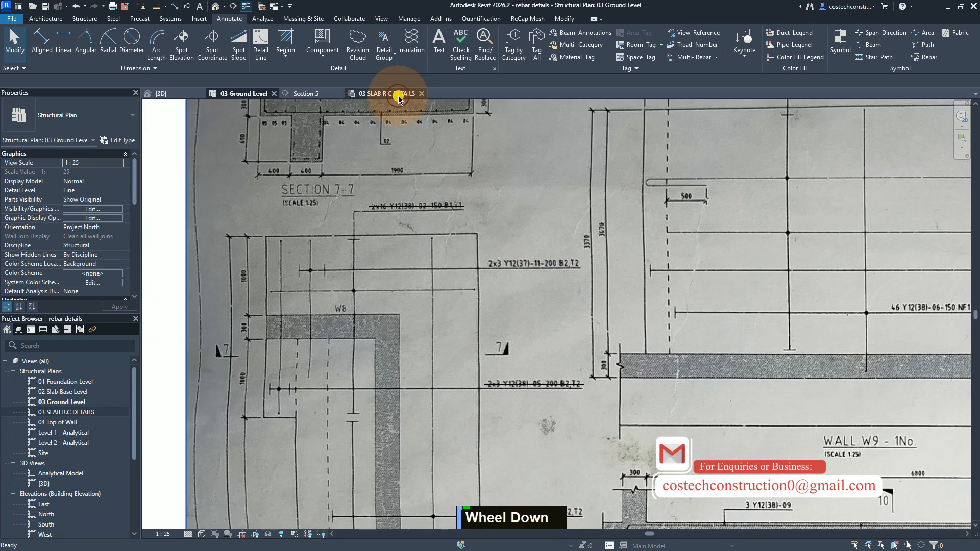
{"action": "left_click", "coordinate": [389, 232]}
{"action": "scroll", "coordinate": [422, 317], "scroll_direction": "down", "scroll_amount": 2}
{"action": "scroll", "coordinate": [422, 313], "scroll_direction": "up", "scroll_amount": 4}
{"action": "scroll", "coordinate": [429, 356], "scroll_direction": "down", "scroll_amount": 3}
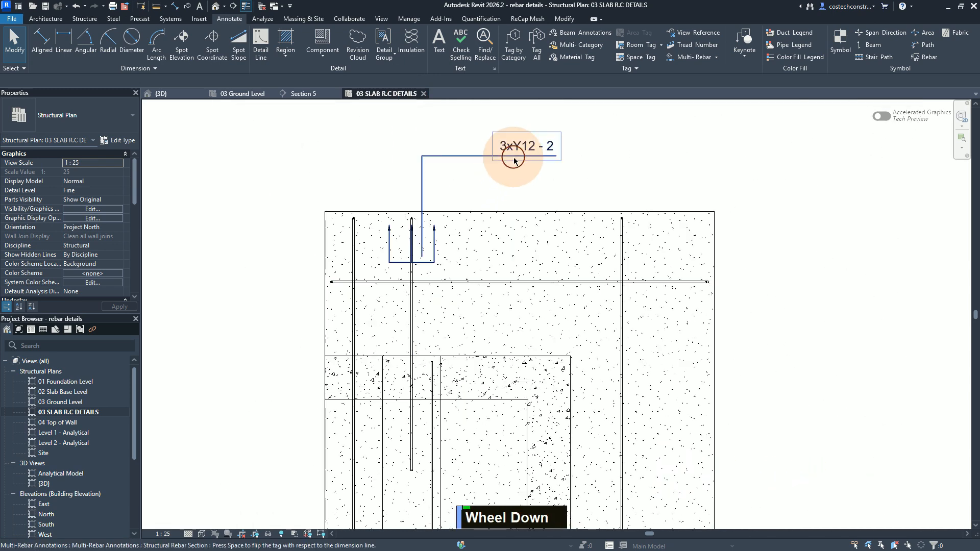
{"action": "left_click", "coordinate": [514, 159]}
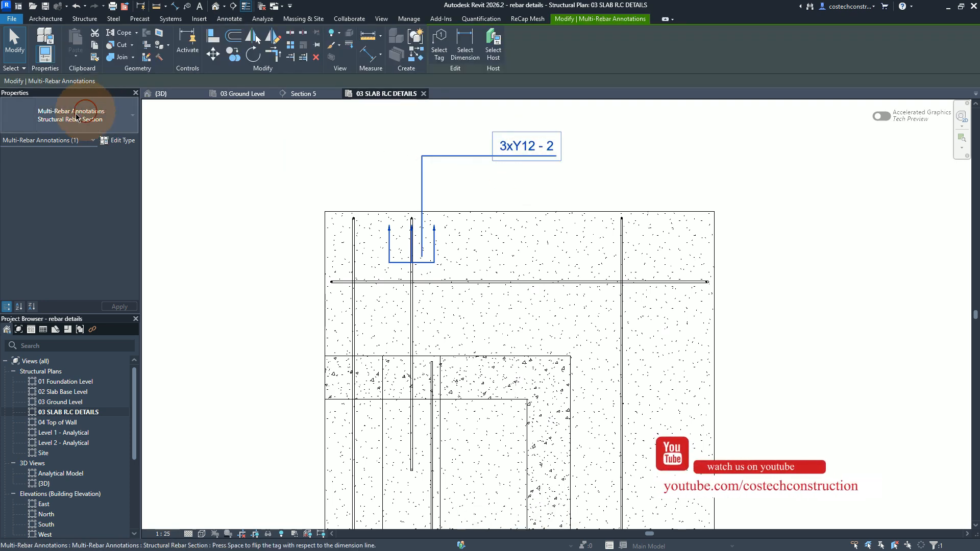
{"action": "left_click", "coordinate": [105, 121]}
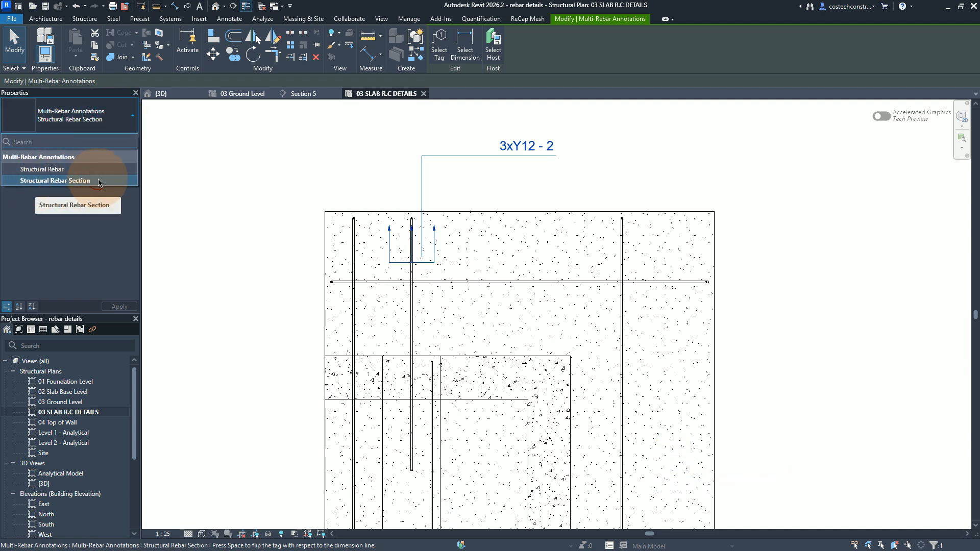
{"action": "left_click", "coordinate": [102, 218]}
{"action": "left_click", "coordinate": [449, 156]}
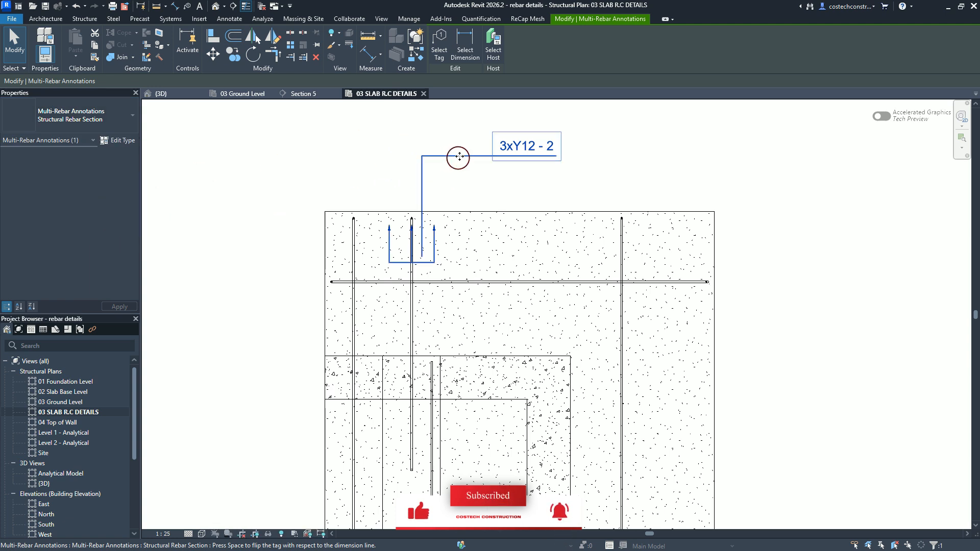
Select the tag of the placed multi-rebar annotation and open its M_Structural MRA Rebar Section family for editing
{"action": "left_click", "coordinate": [459, 55]}
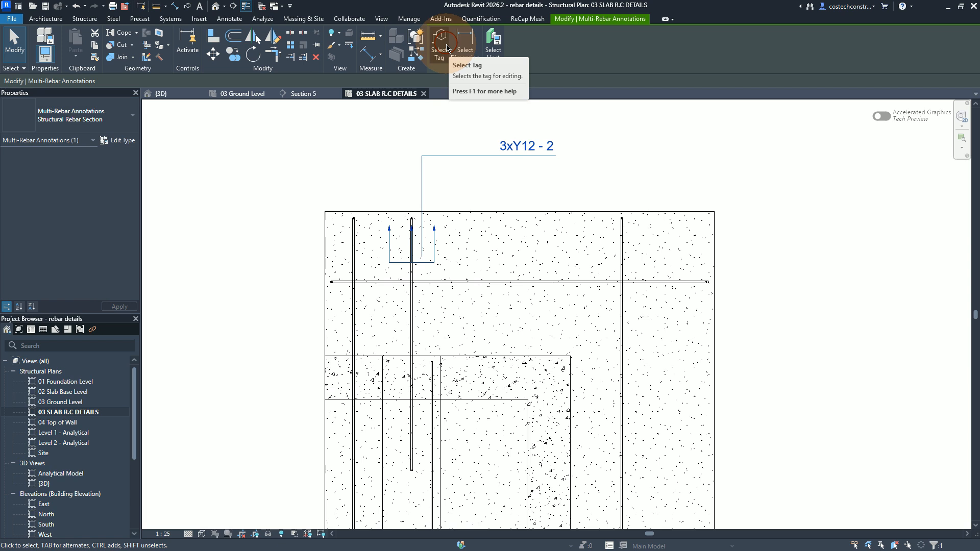
{"action": "left_click", "coordinate": [447, 47]}
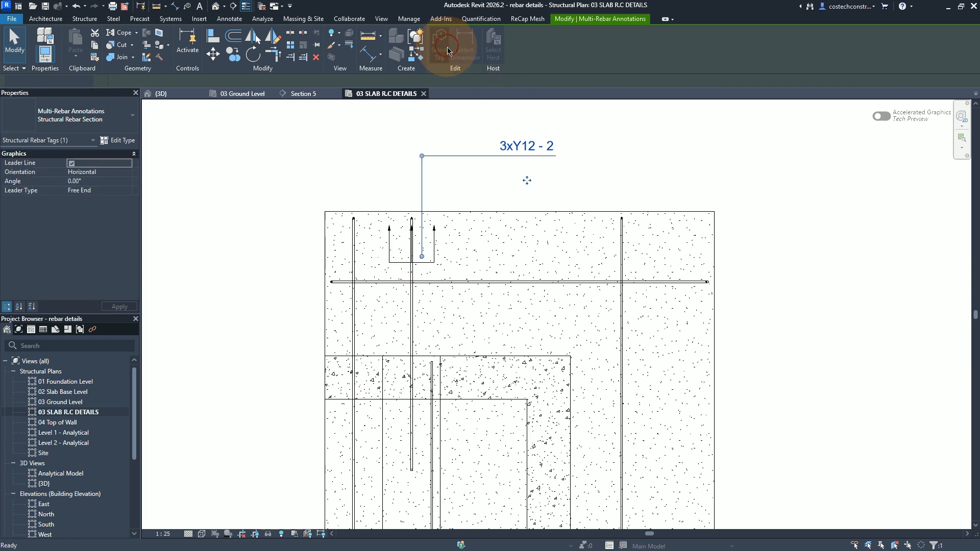
{"action": "left_click", "coordinate": [96, 119]}
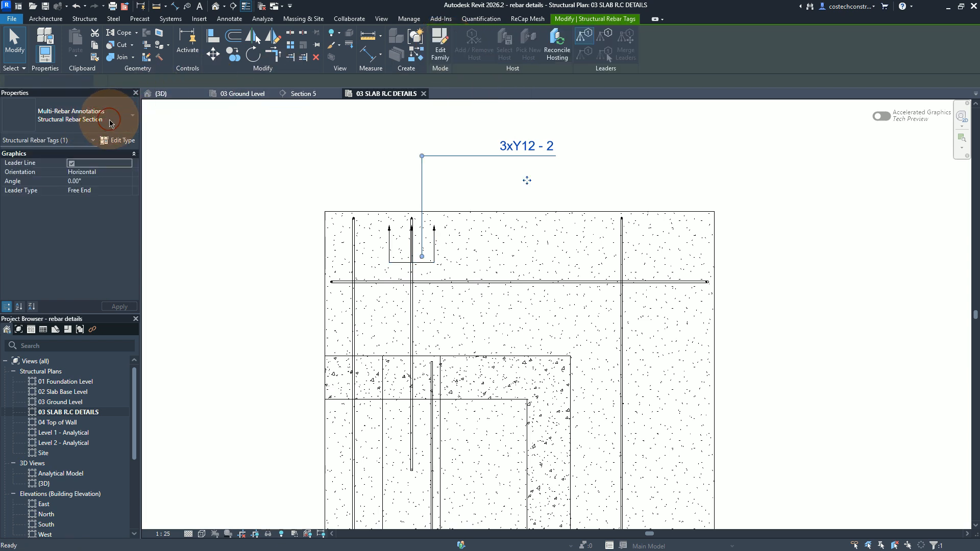
{"action": "left_click", "coordinate": [117, 118]}
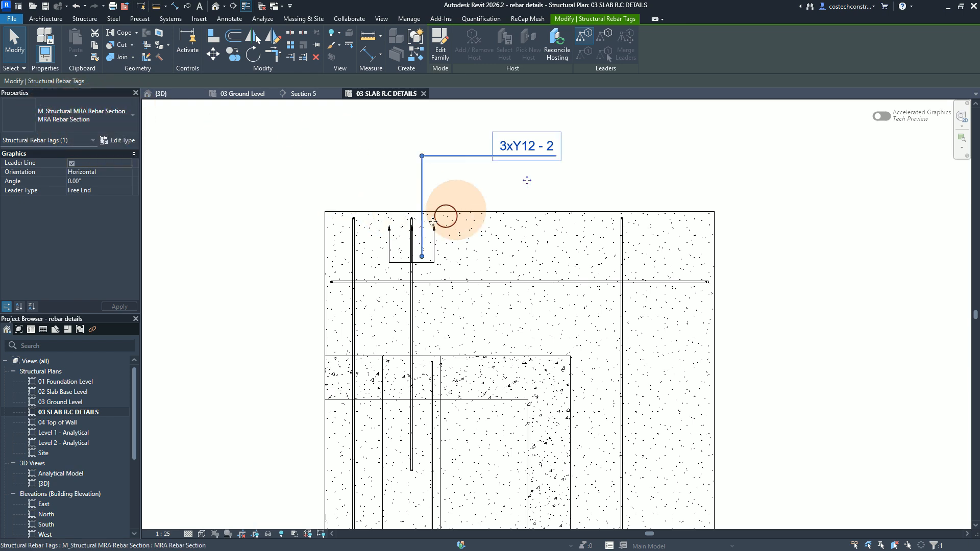
{"action": "left_click", "coordinate": [440, 54]}
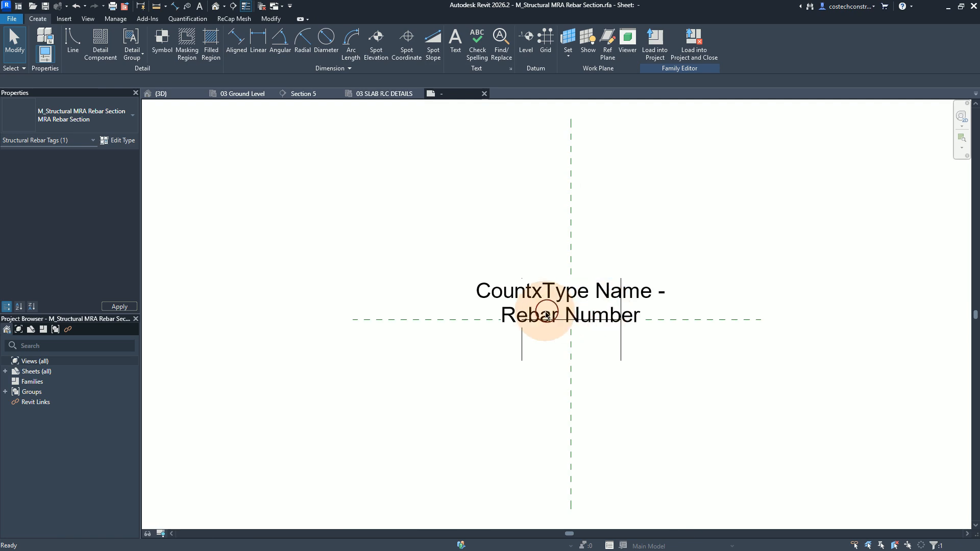
Select all line instances in the tag family and delete them, keeping only the label
{"action": "left_click", "coordinate": [523, 349]}
{"action": "right_click", "coordinate": [447, 353]}
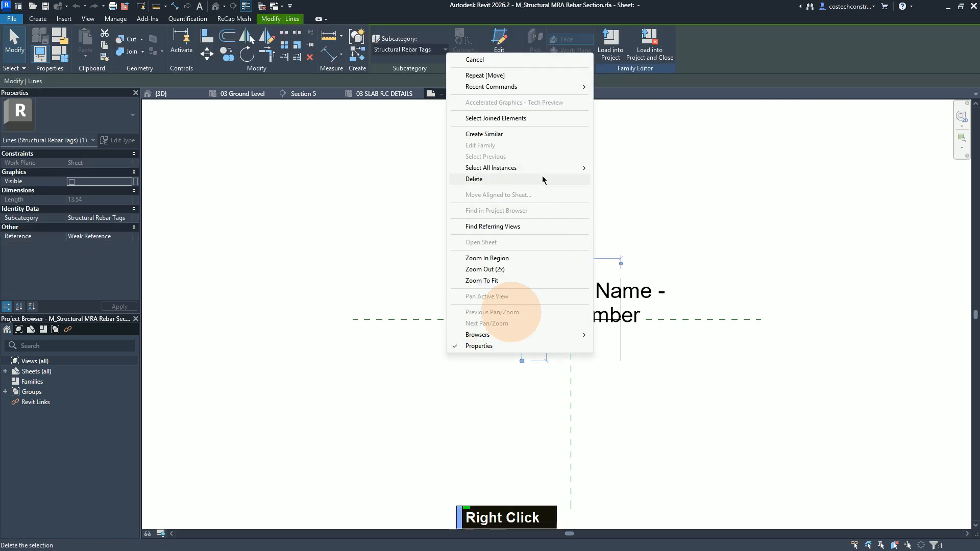
{"action": "mouse_move", "coordinate": [548, 169]}
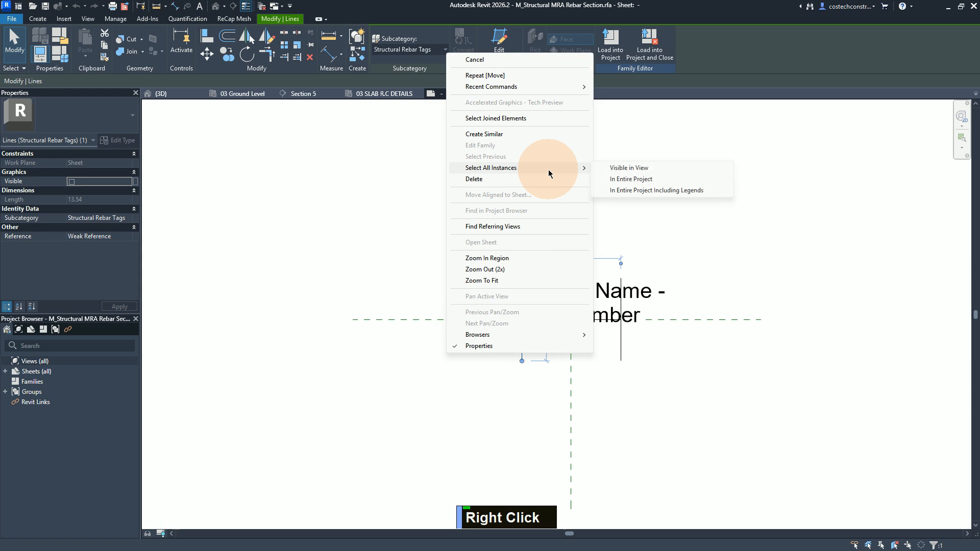
{"action": "left_click", "coordinate": [639, 178]}
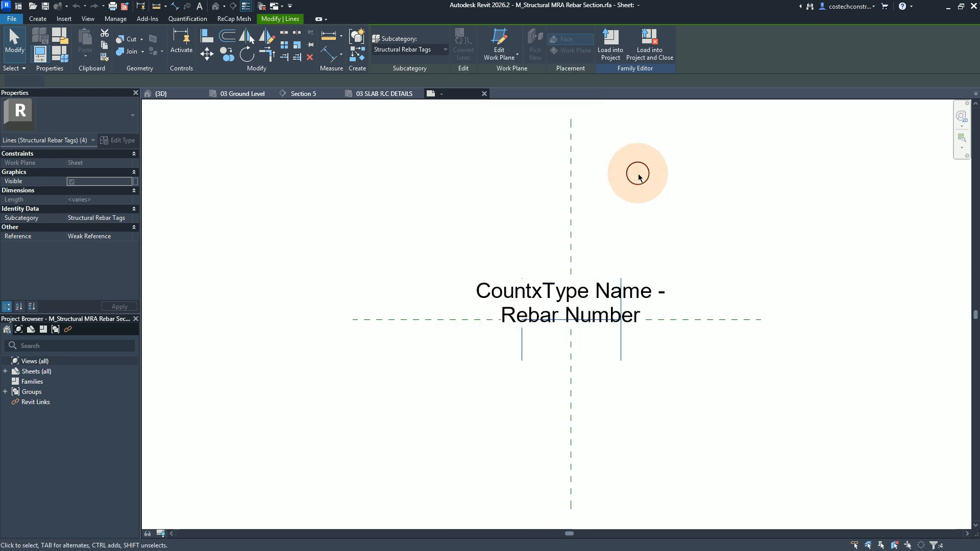
{"action": "key", "text": "Delete"}
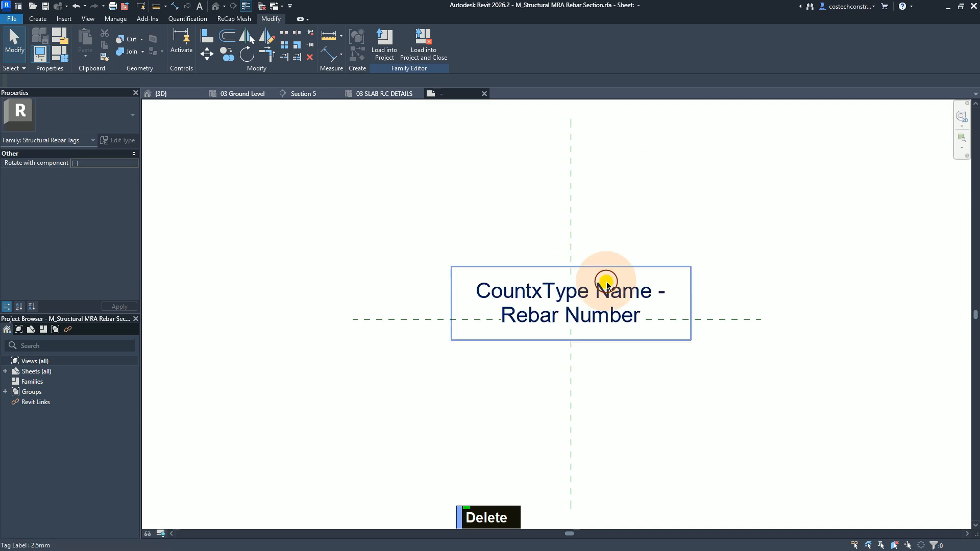
Open the tag label for editing and remove the Dimensions: Count, Type Name and Rebar Number parameters
{"action": "left_click", "coordinate": [621, 290]}
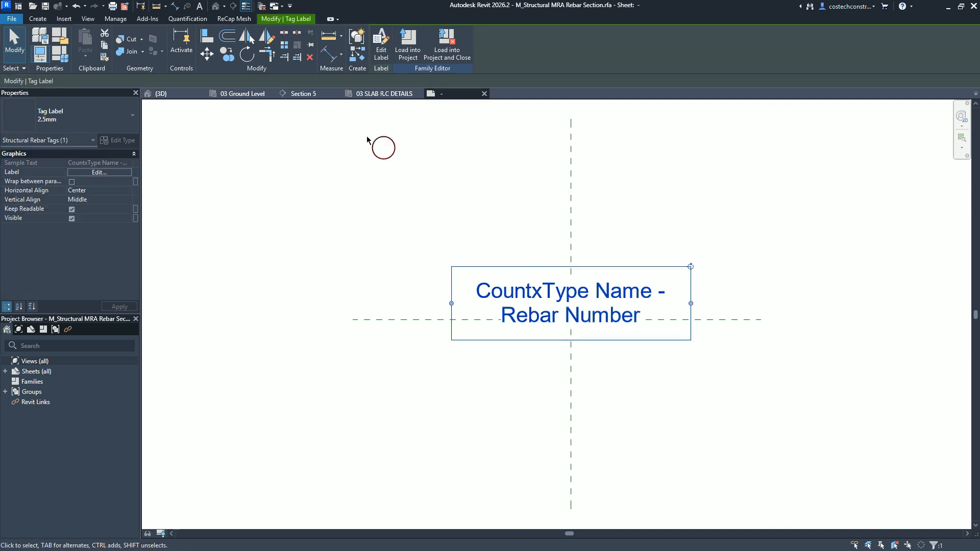
{"action": "left_click", "coordinate": [383, 45]}
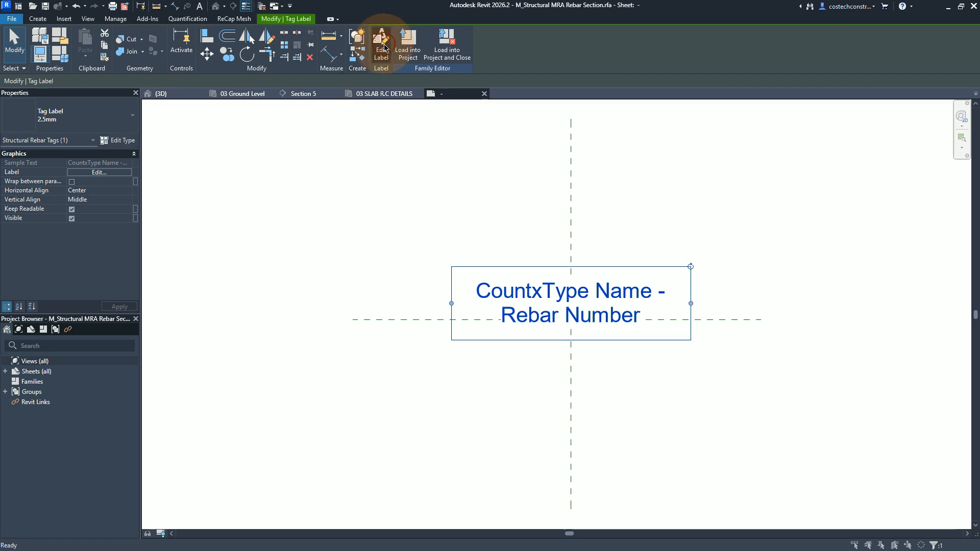
{"action": "left_click", "coordinate": [498, 241]}
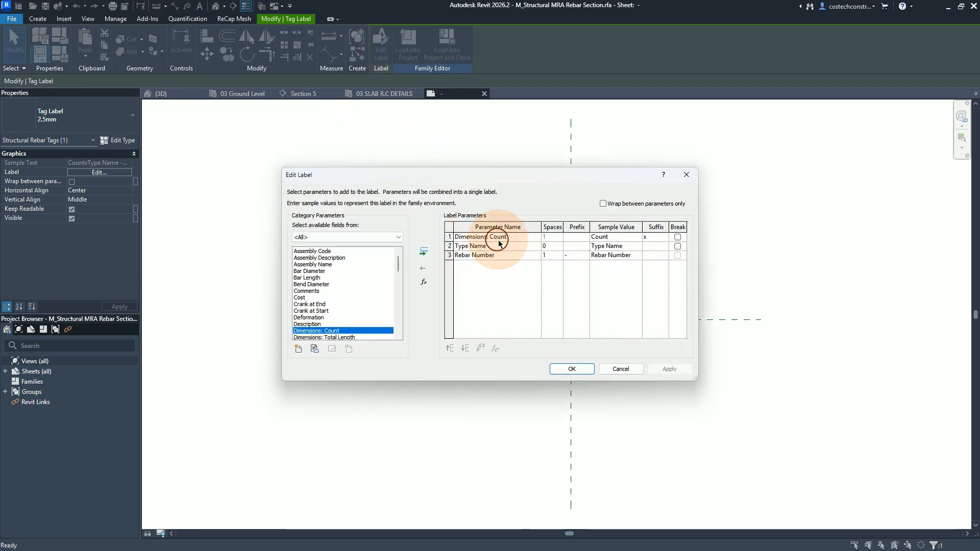
{"action": "left_click", "coordinate": [424, 265]}
{"action": "left_click", "coordinate": [424, 267]}
{"action": "left_click", "coordinate": [424, 269]}
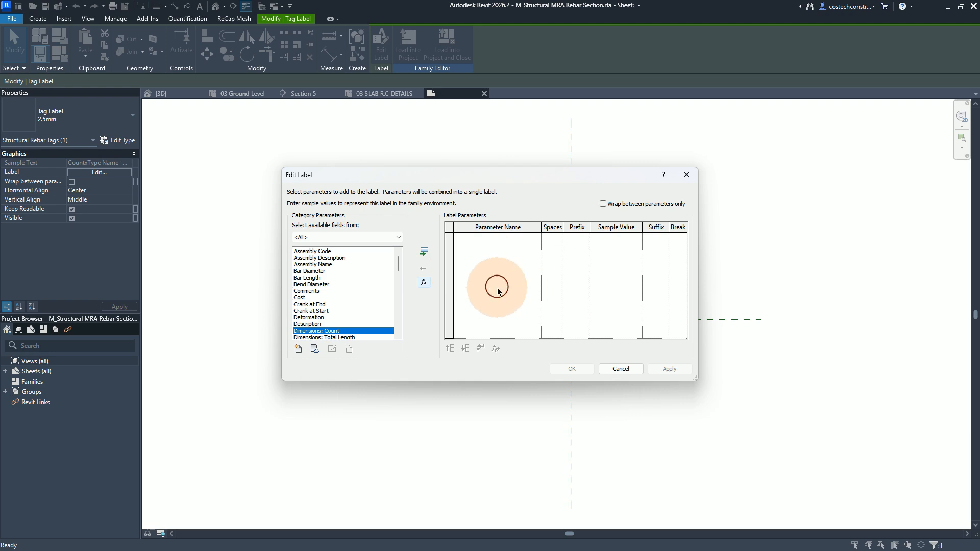
Add the Quantity By Rebar Set and Type Name parameters to the label, in that order
{"action": "left_click", "coordinate": [310, 311]}
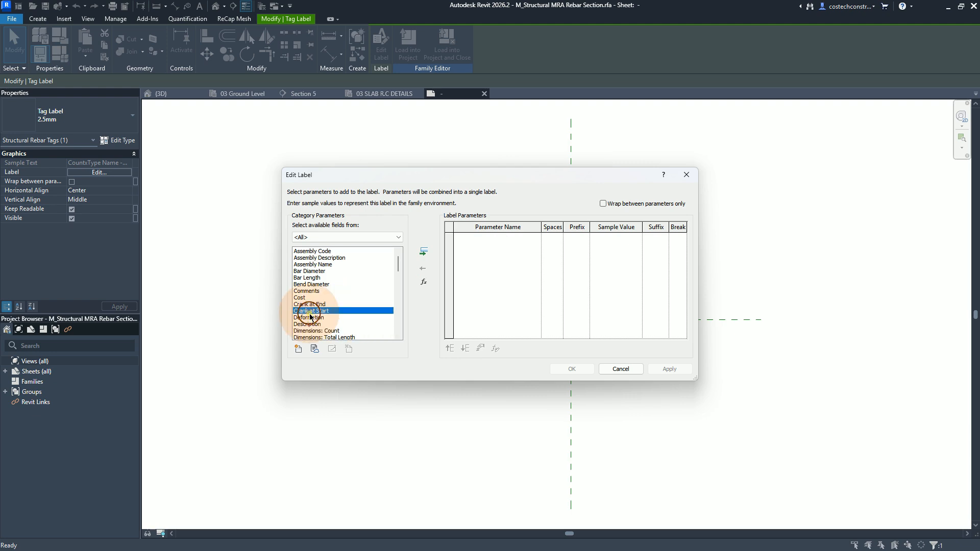
{"action": "key", "text": "q"}
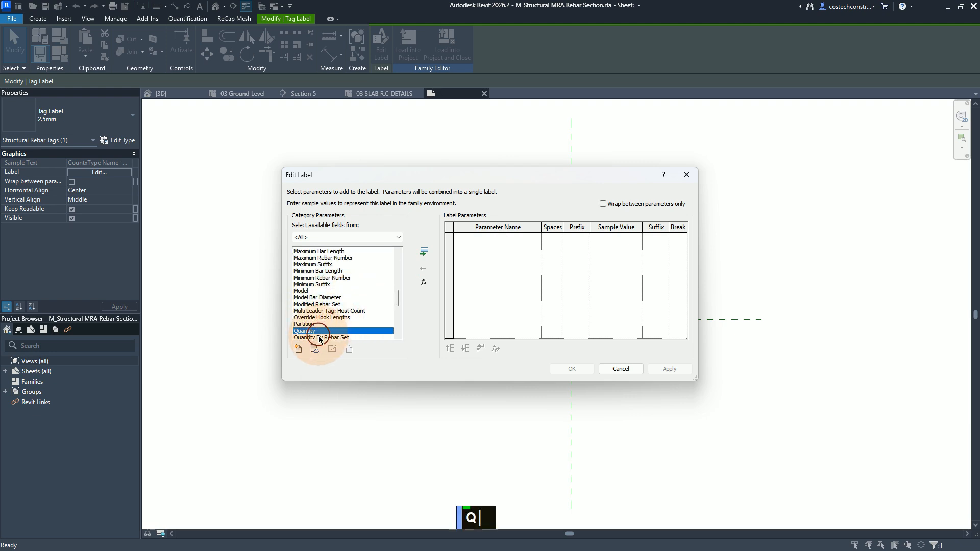
{"action": "left_click", "coordinate": [320, 338]}
{"action": "left_click", "coordinate": [424, 251]}
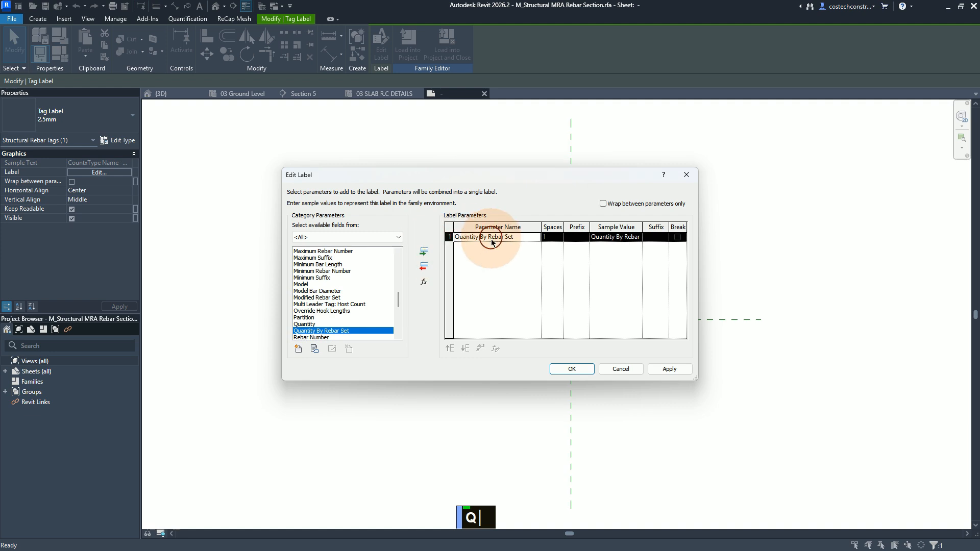
{"action": "left_click", "coordinate": [347, 297]}
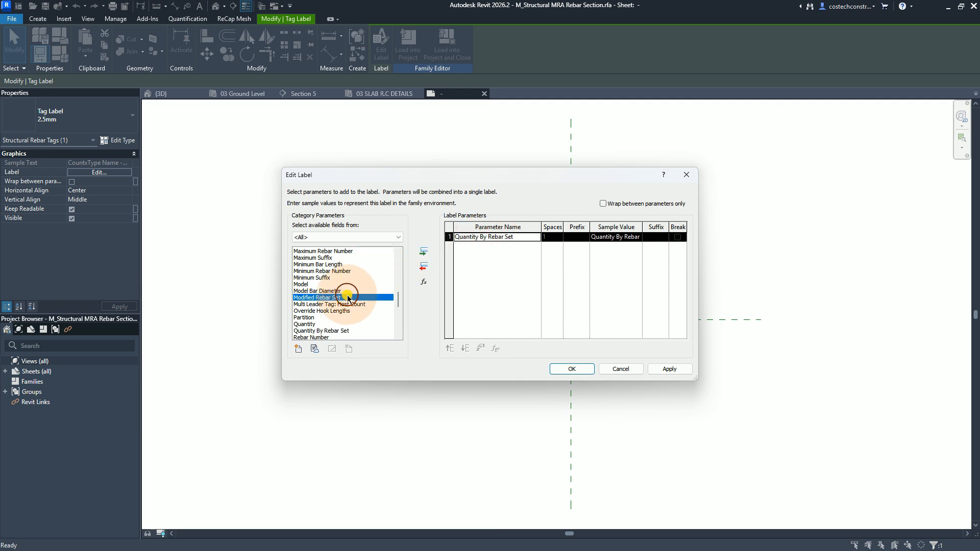
{"action": "key", "text": "t"}
{"action": "scroll", "coordinate": [349, 293], "scroll_direction": "down", "scroll_amount": 2}
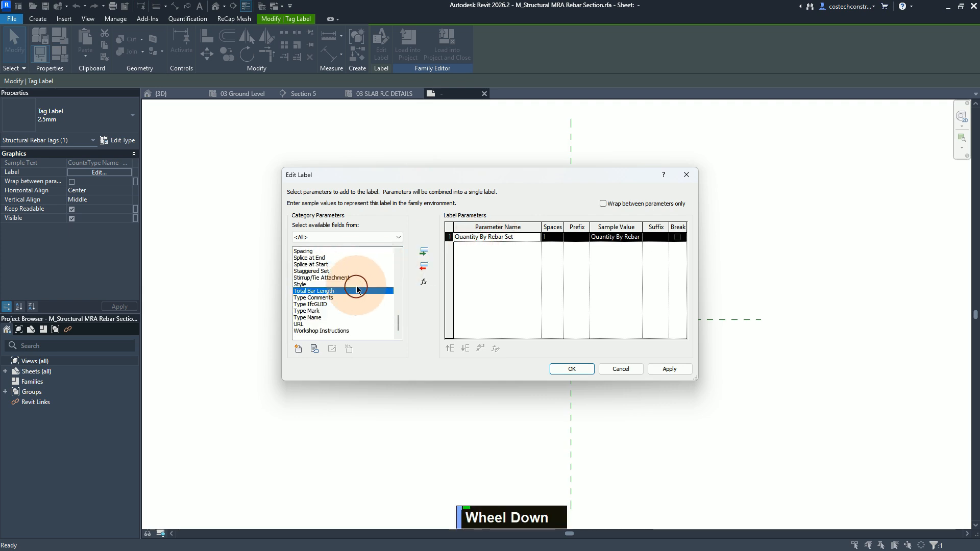
{"action": "left_click", "coordinate": [310, 317]}
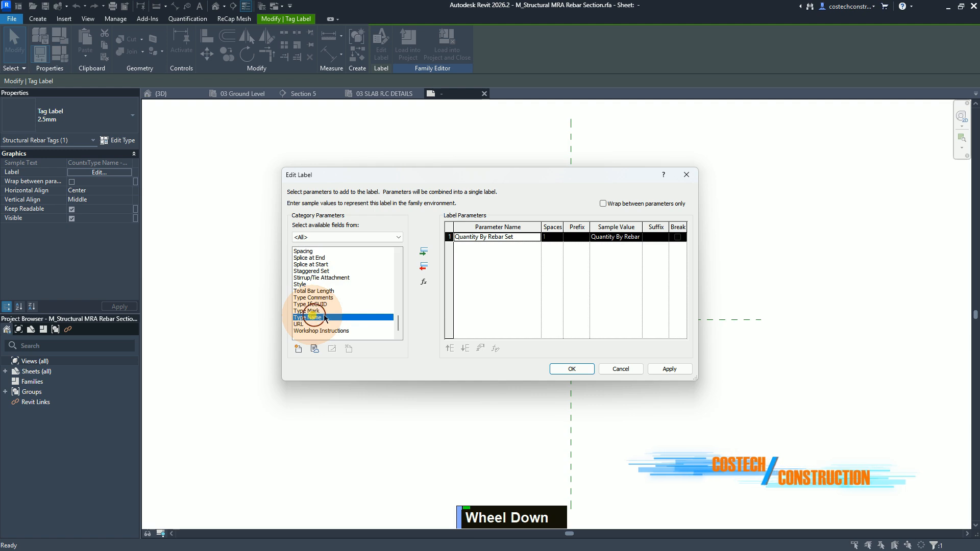
{"action": "left_click", "coordinate": [424, 250]}
{"action": "left_click", "coordinate": [499, 246]}
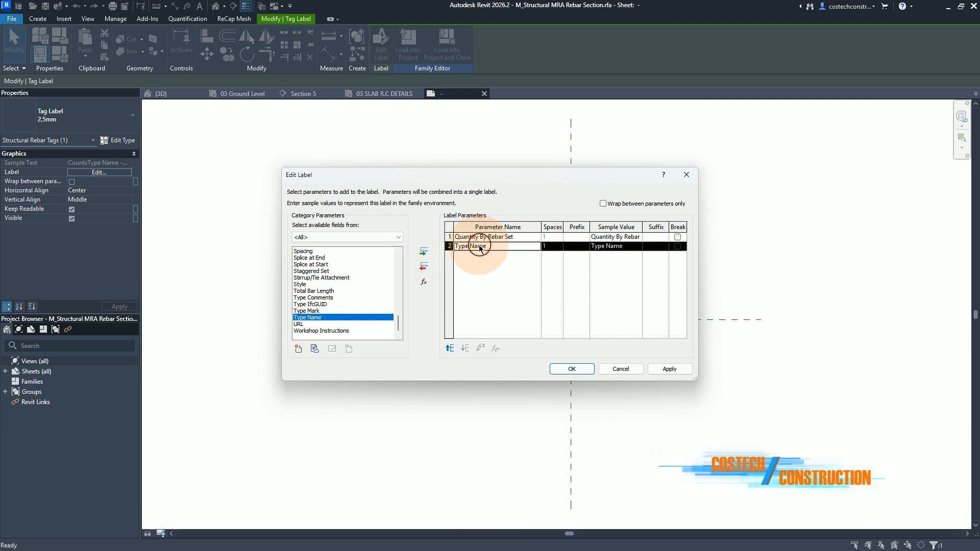
Add the Shape and Mark parameters to the label after Type Name
{"action": "left_click", "coordinate": [323, 267]}
{"action": "key", "text": "s"}
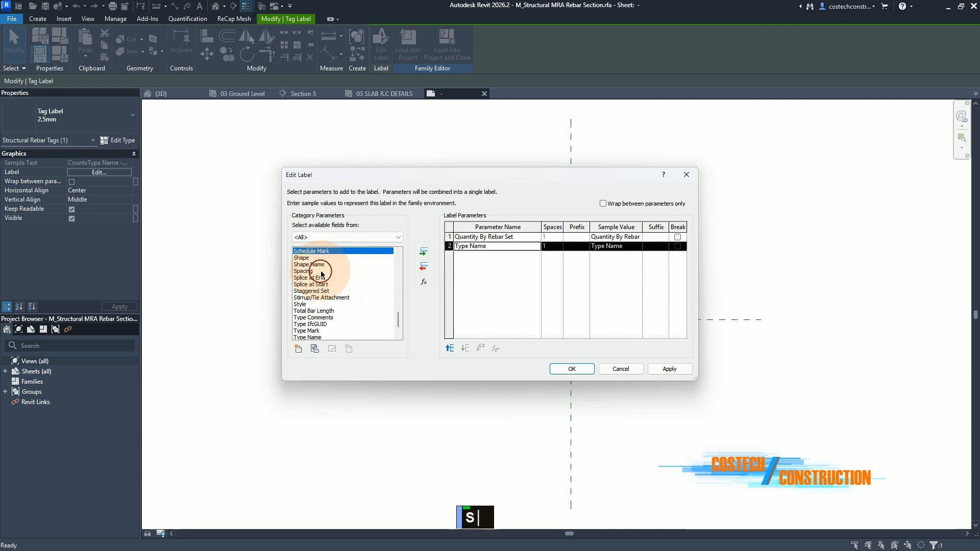
{"action": "left_click", "coordinate": [303, 260]}
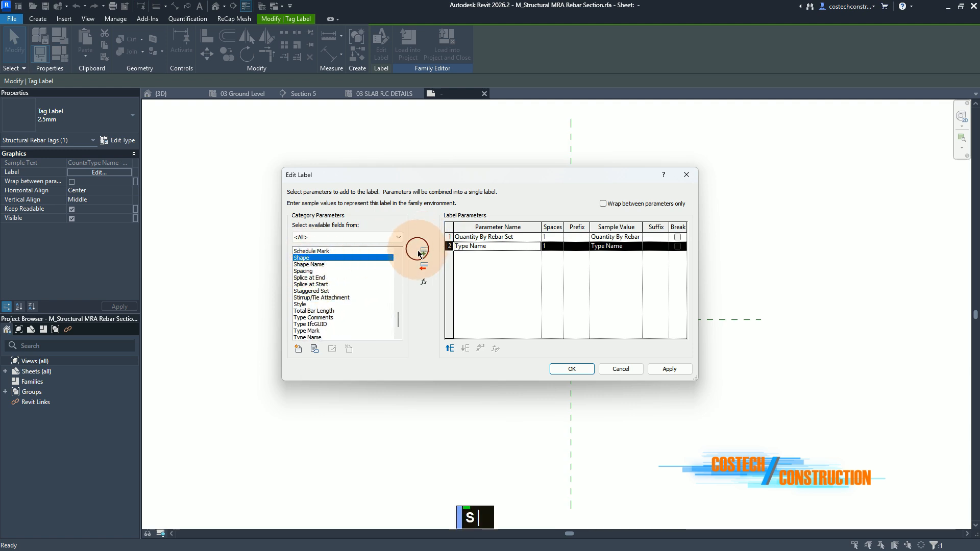
{"action": "left_click", "coordinate": [424, 252]}
{"action": "left_click", "coordinate": [338, 279]}
{"action": "key", "text": "m"}
{"action": "left_click", "coordinate": [306, 258]}
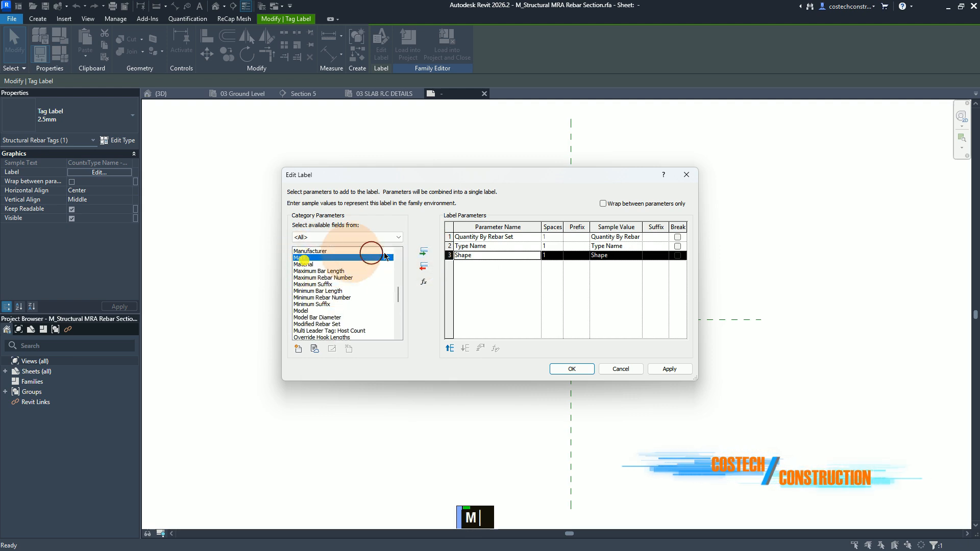
{"action": "left_click", "coordinate": [425, 252]}
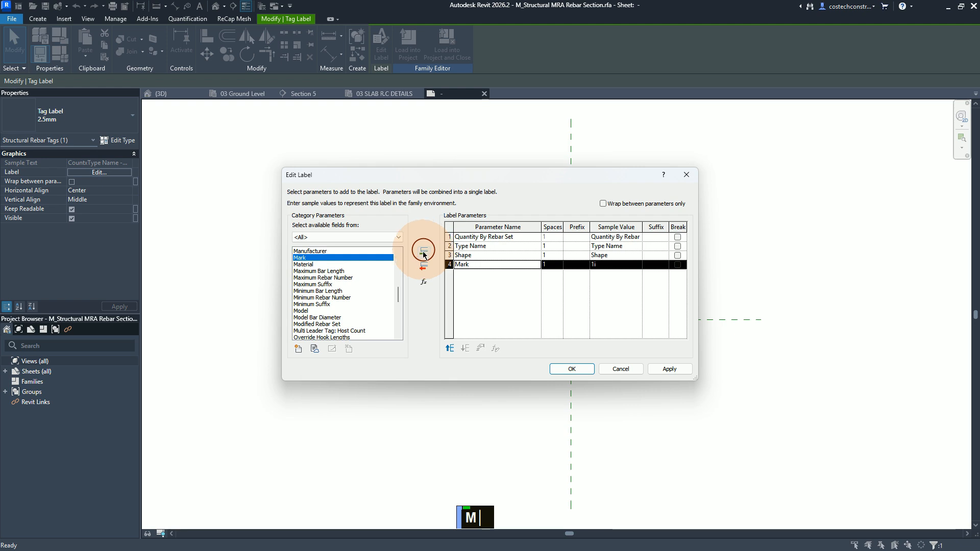
Add the Spacing and Comments parameters to the end of the label
{"action": "left_click", "coordinate": [322, 284]}
{"action": "key", "text": "s"}
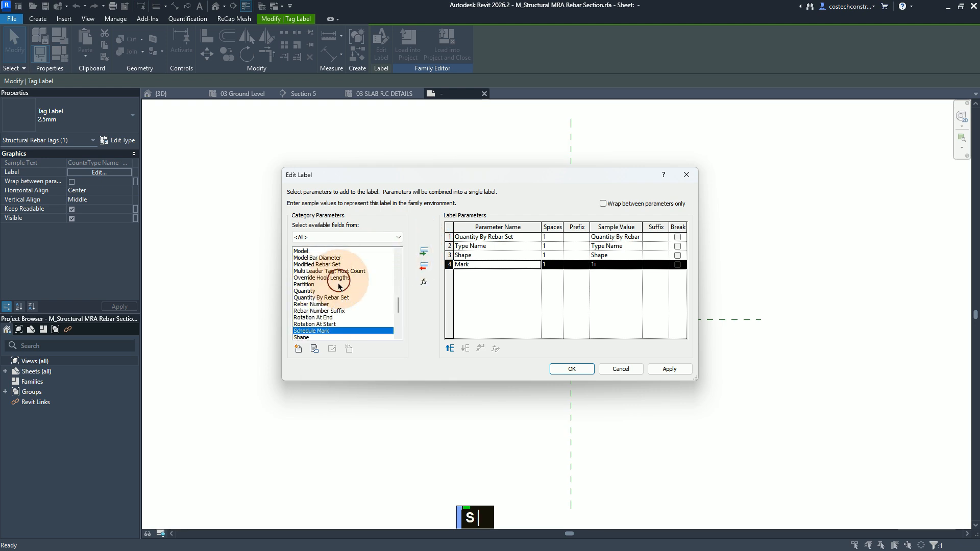
{"action": "scroll", "coordinate": [323, 295], "scroll_direction": "down", "scroll_amount": 4}
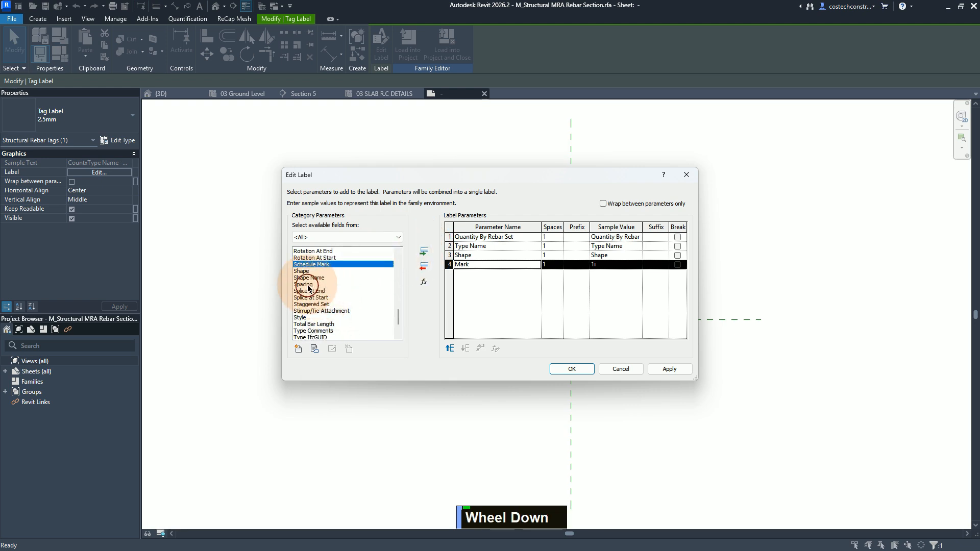
{"action": "left_click", "coordinate": [308, 284]}
{"action": "left_click", "coordinate": [424, 254]}
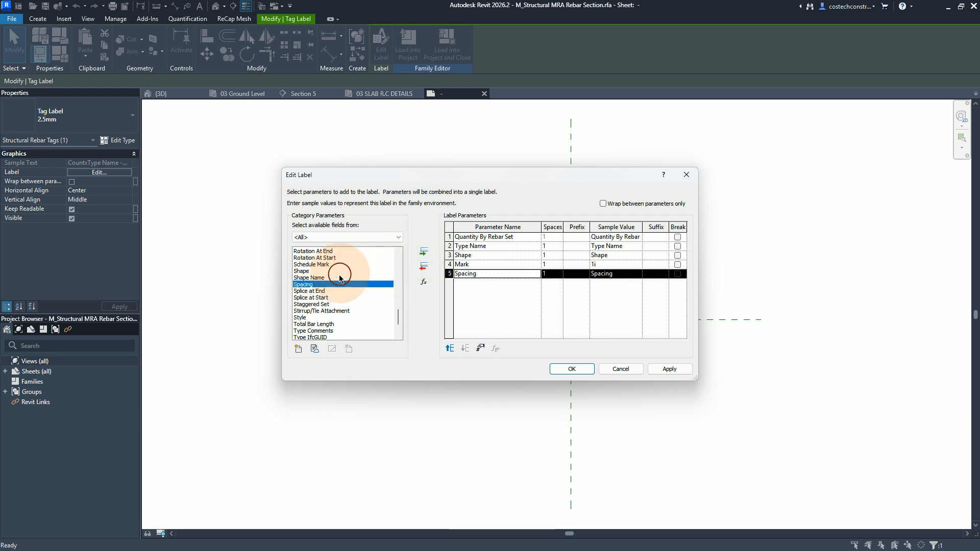
{"action": "key", "text": "c"}
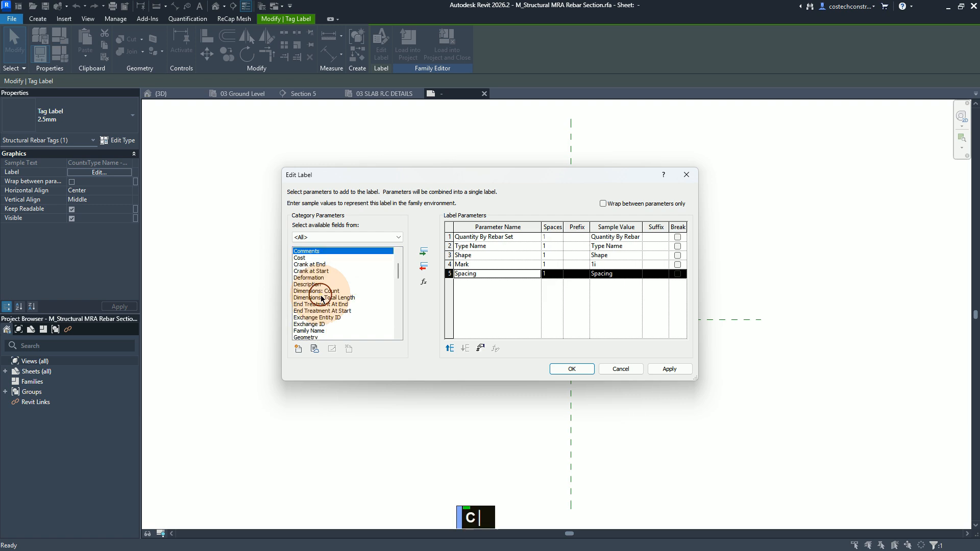
{"action": "left_click", "coordinate": [423, 252]}
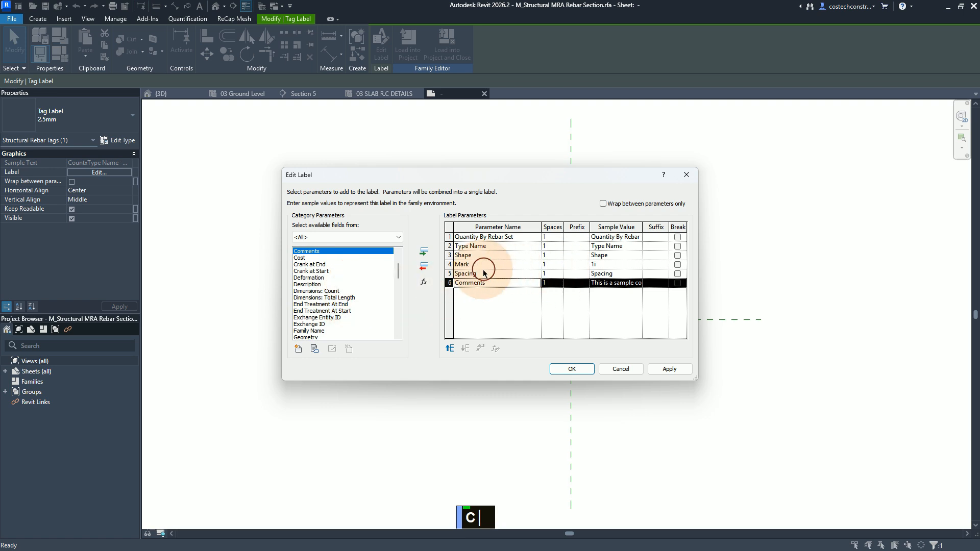
Override the project settings for the Spacing parameter's format, rounding millimetres to 0 decimal places with no unit symbol
{"action": "left_click", "coordinate": [466, 276]}
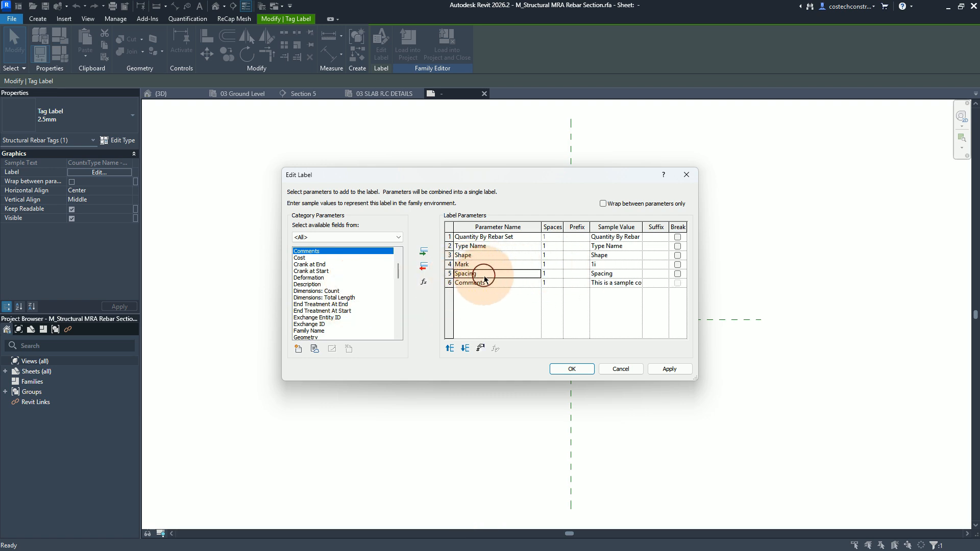
{"action": "left_click", "coordinate": [481, 349]}
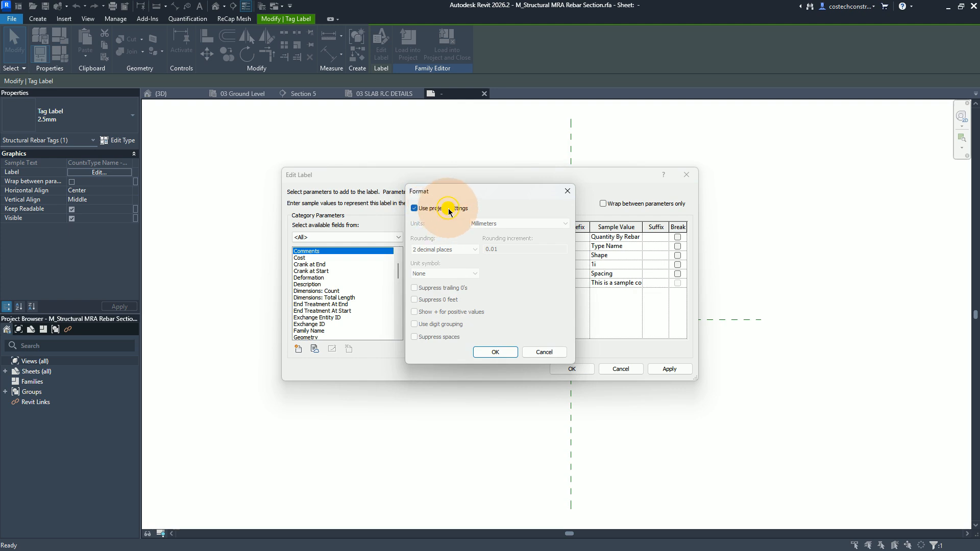
{"action": "left_click", "coordinate": [449, 209]}
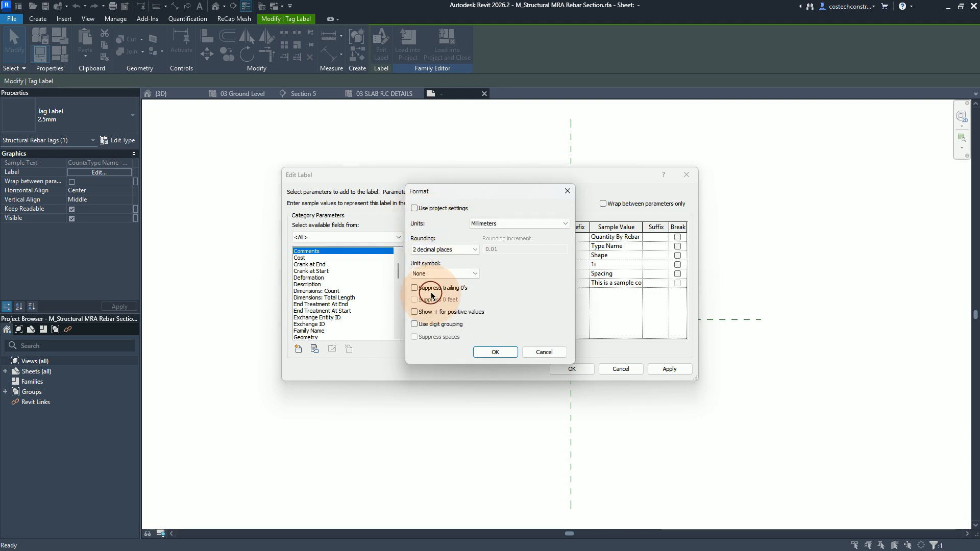
{"action": "left_click", "coordinate": [447, 250]}
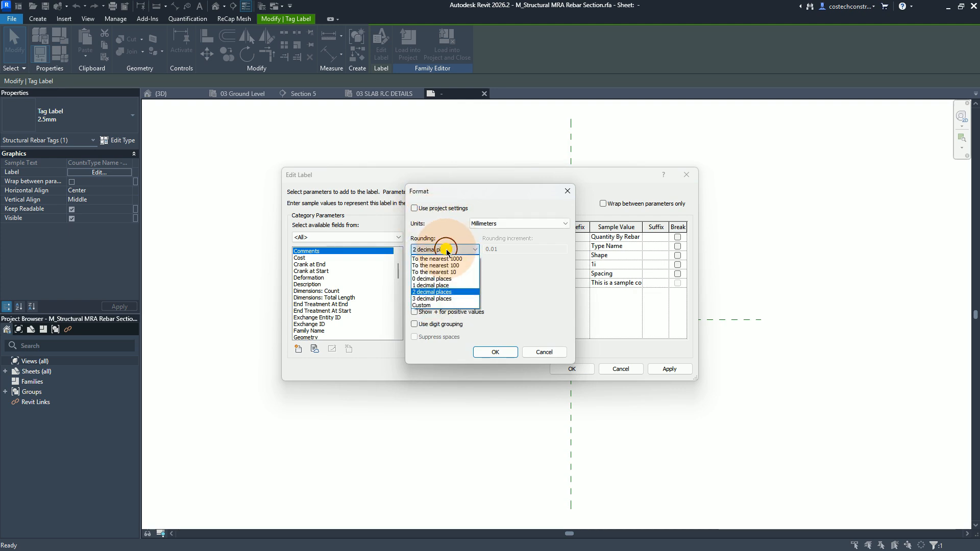
{"action": "left_click", "coordinate": [442, 256]}
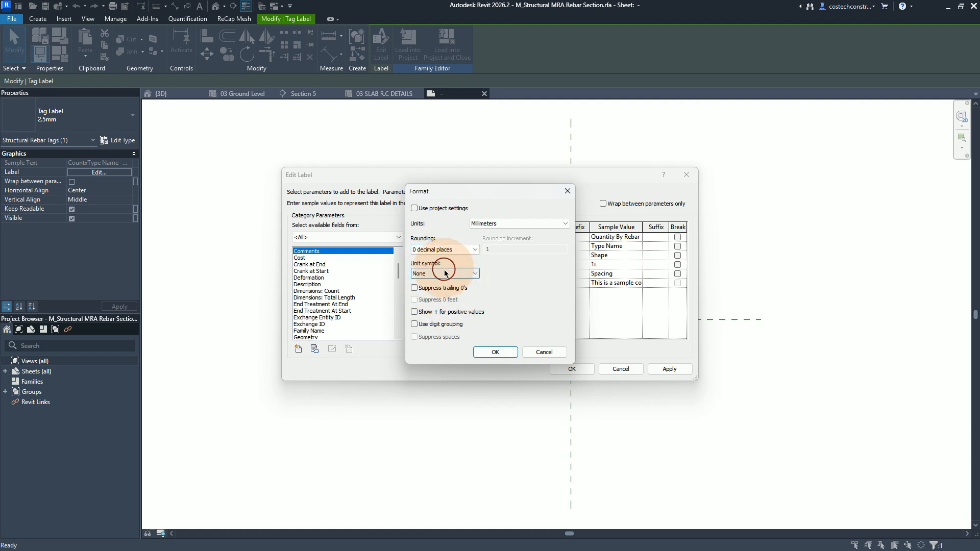
{"action": "left_click", "coordinate": [426, 281]}
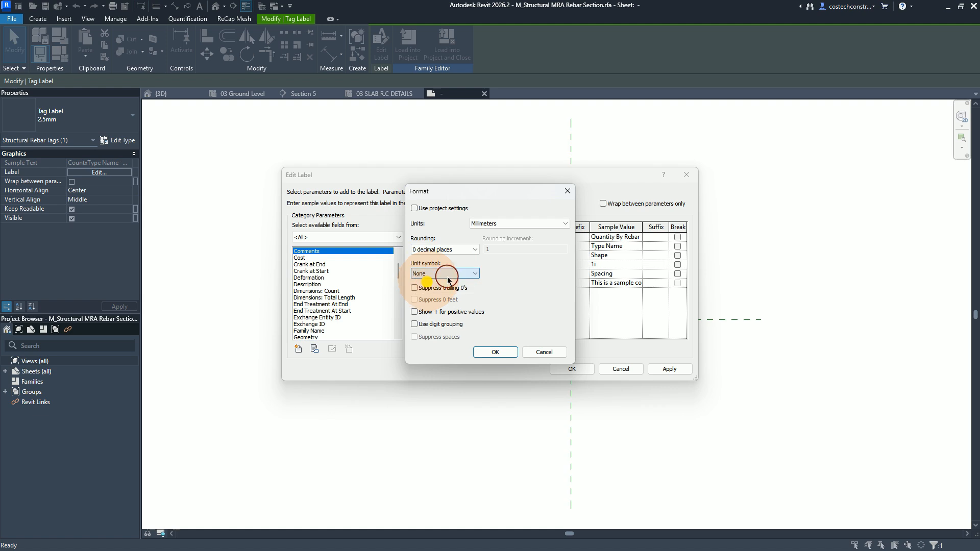
{"action": "left_click", "coordinate": [492, 351]}
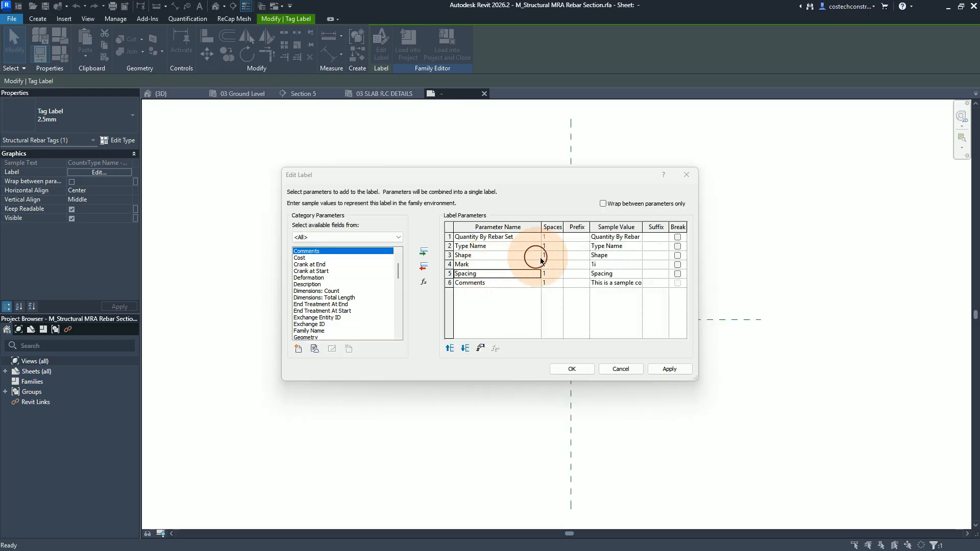
Give the Quantity By Rebar Set parameter the prefix 2x in the label
{"action": "left_click", "coordinate": [573, 237]}
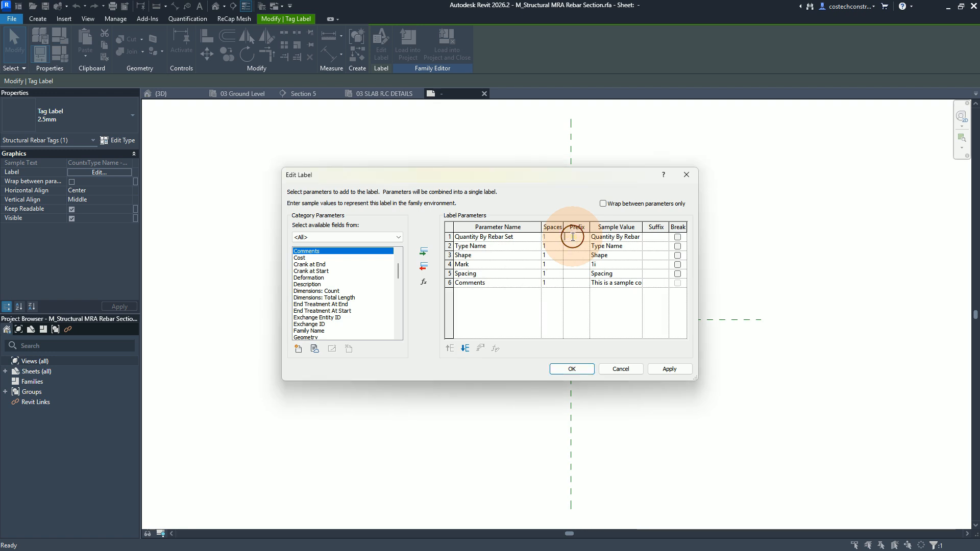
{"action": "key", "text": "Caps_Lock"}
{"action": "type", "text": "2x"}
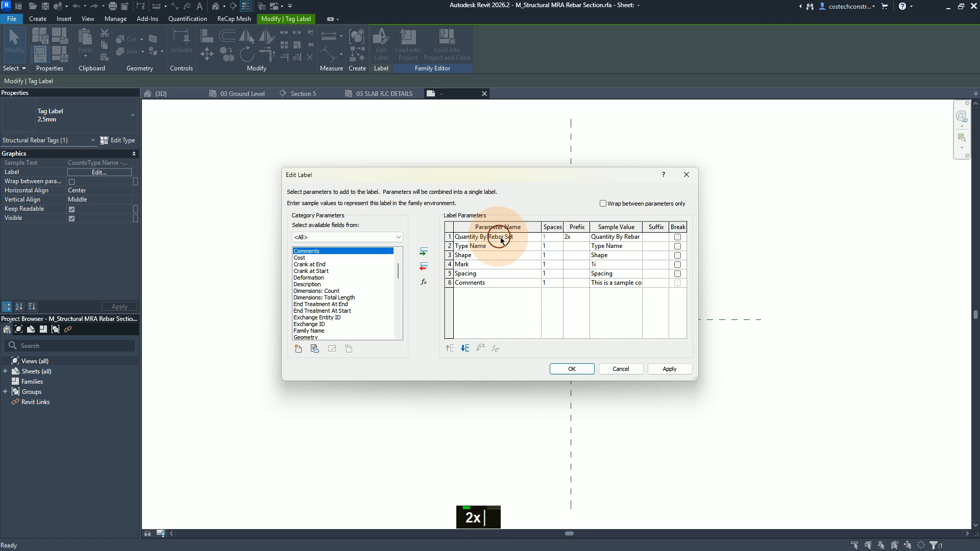
{"action": "left_click", "coordinate": [567, 237]}
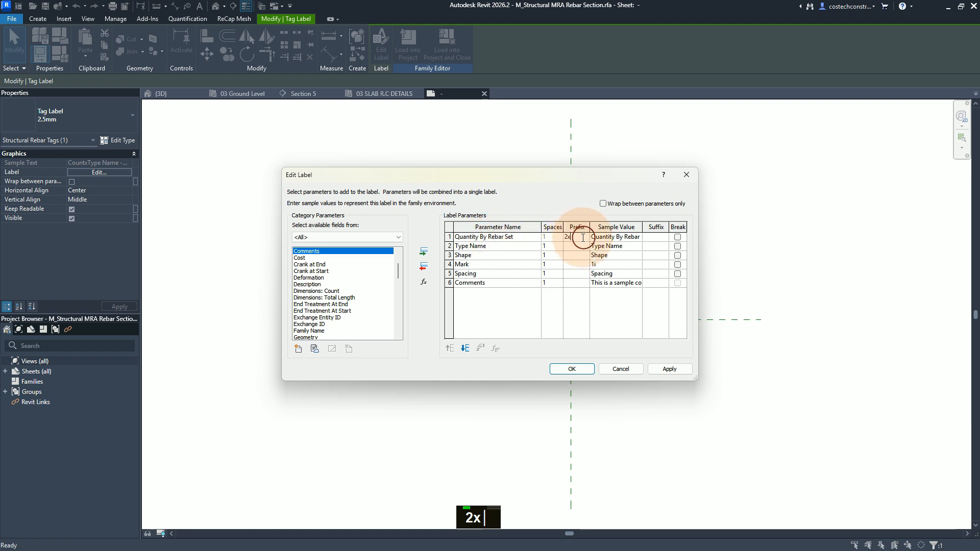
{"action": "left_click", "coordinate": [602, 246]}
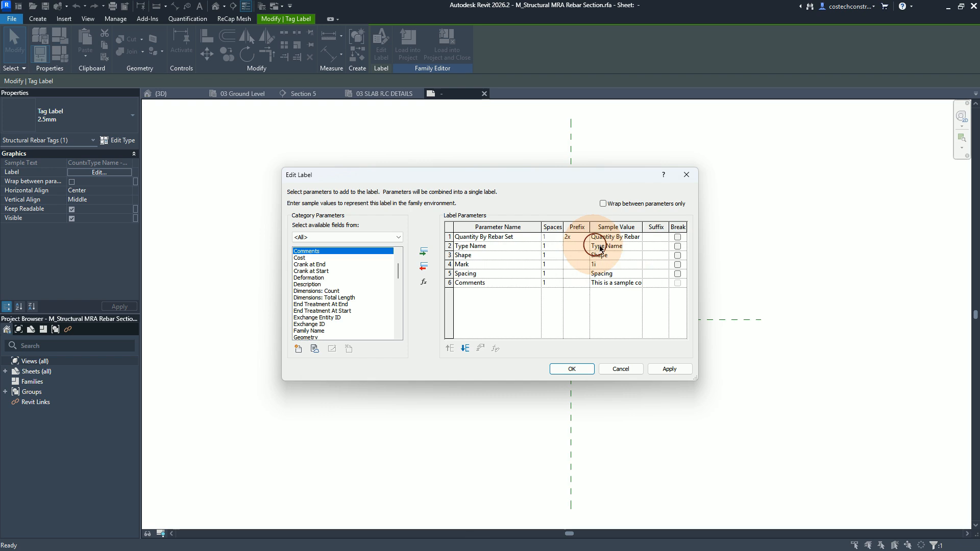
Enclose the Shape parameter in parentheses, with "(" as its prefix and ")" as its suffix
{"action": "left_click", "coordinate": [571, 255]}
{"action": "type", "text": "("}
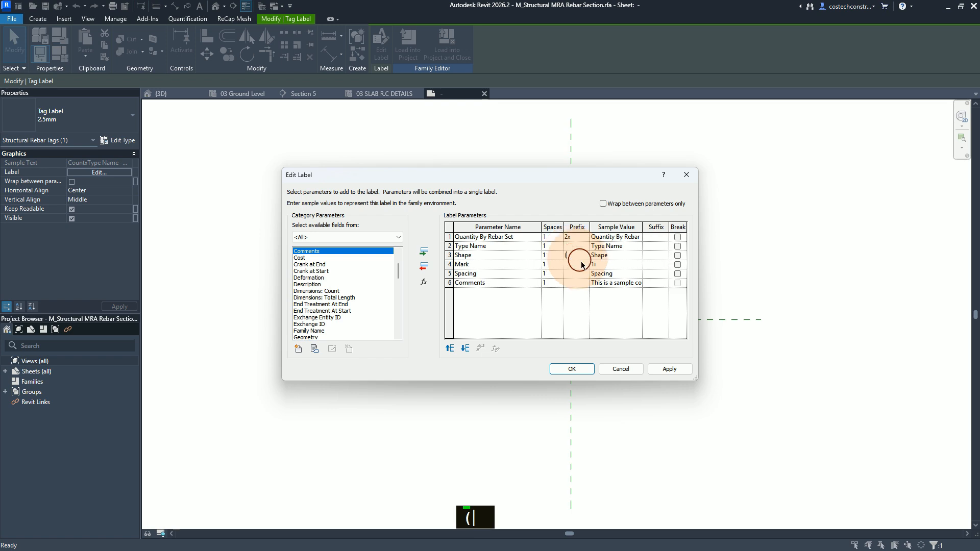
{"action": "left_click", "coordinate": [653, 258]}
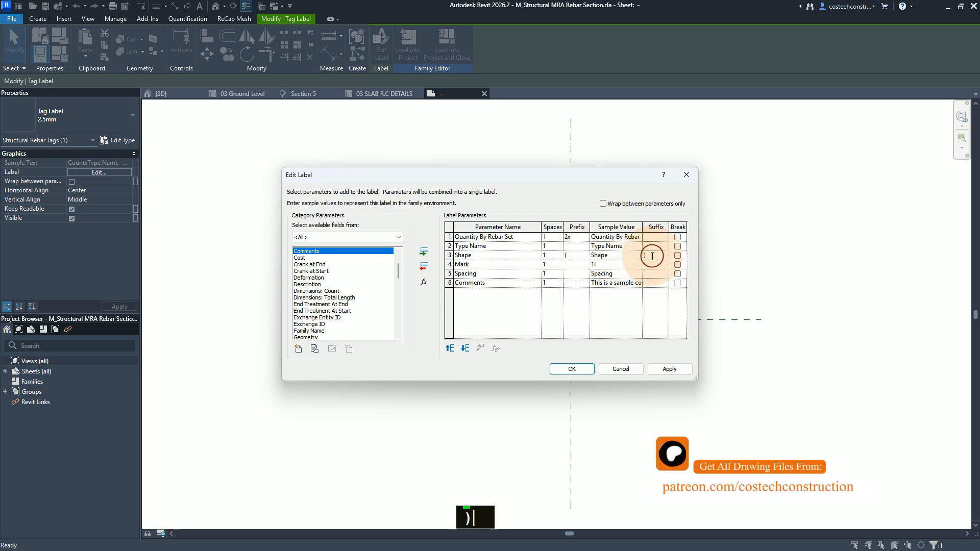
Set a hyphen as both prefix and suffix of the Mark parameter, and apply the label changes
{"action": "left_click", "coordinate": [581, 264]}
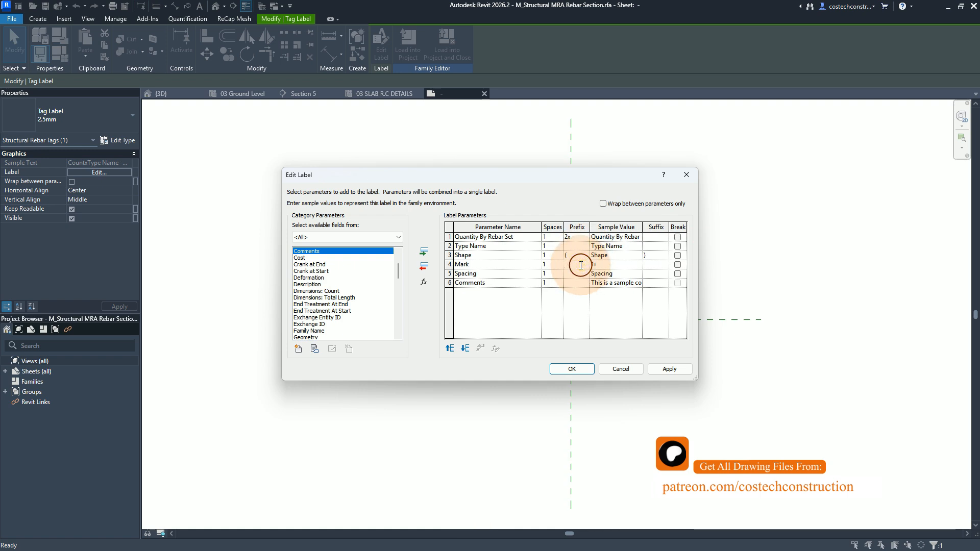
{"action": "type", "text": "-"}
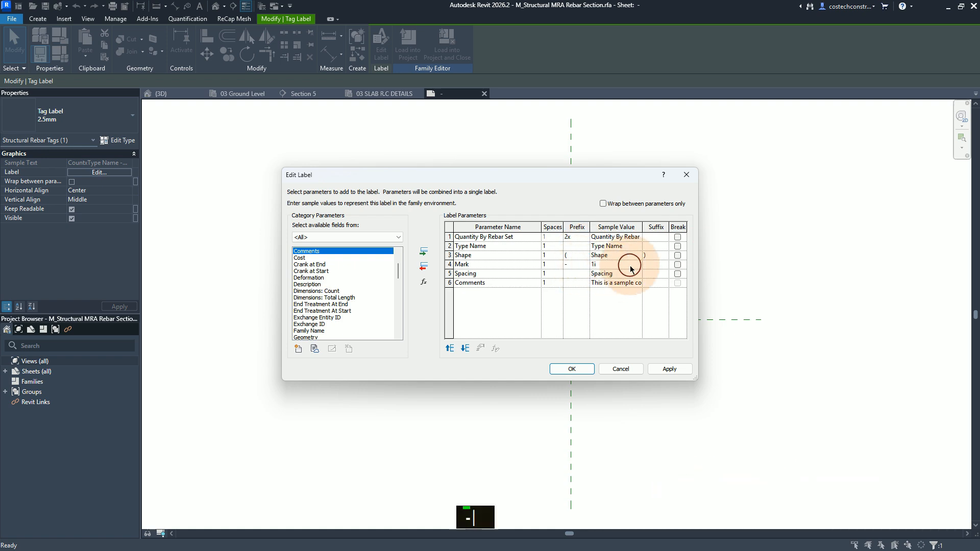
{"action": "left_click", "coordinate": [649, 263]}
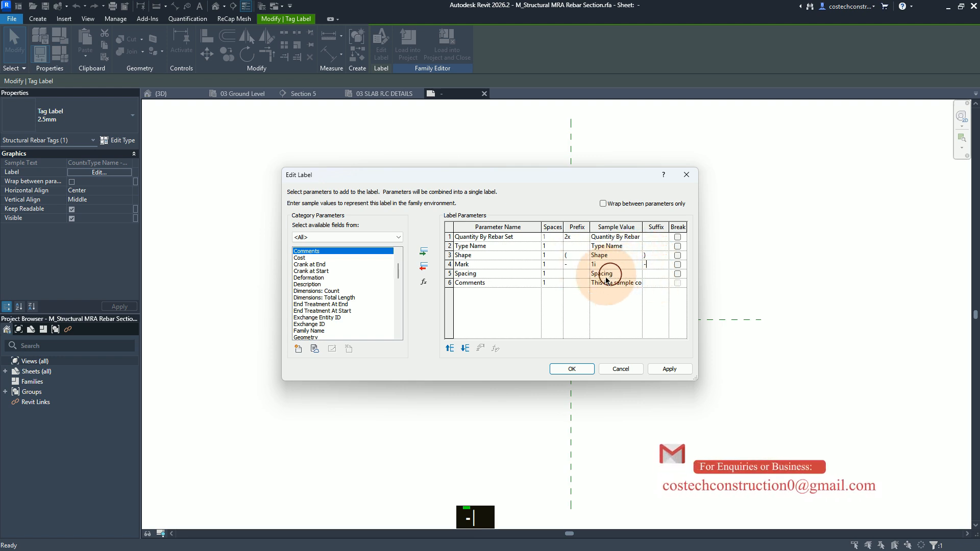
{"action": "left_click", "coordinate": [647, 273]}
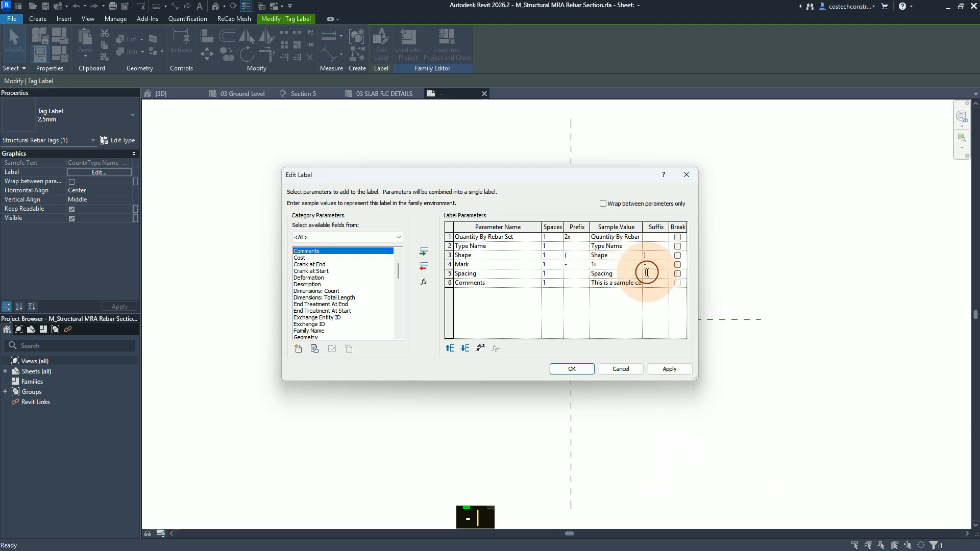
{"action": "left_click", "coordinate": [673, 371]}
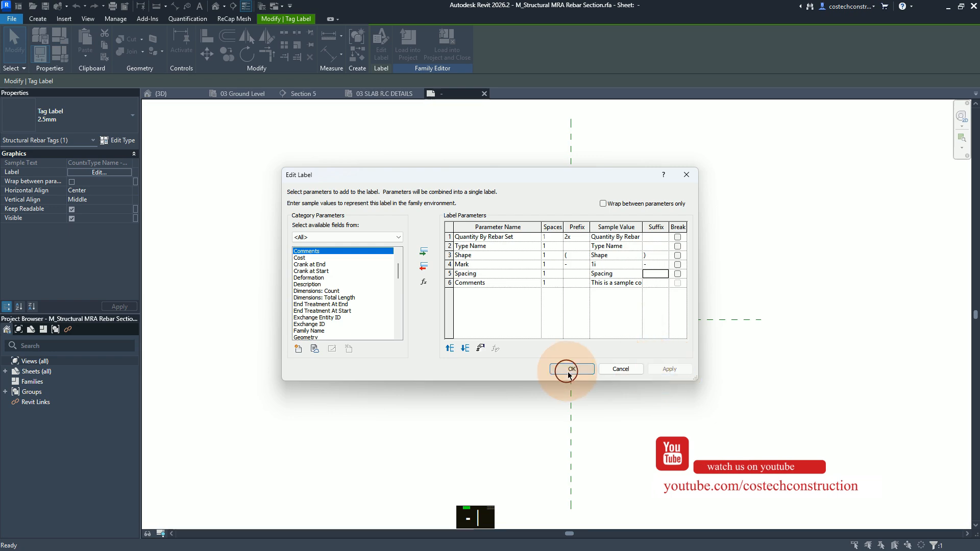
{"action": "left_click", "coordinate": [569, 372]}
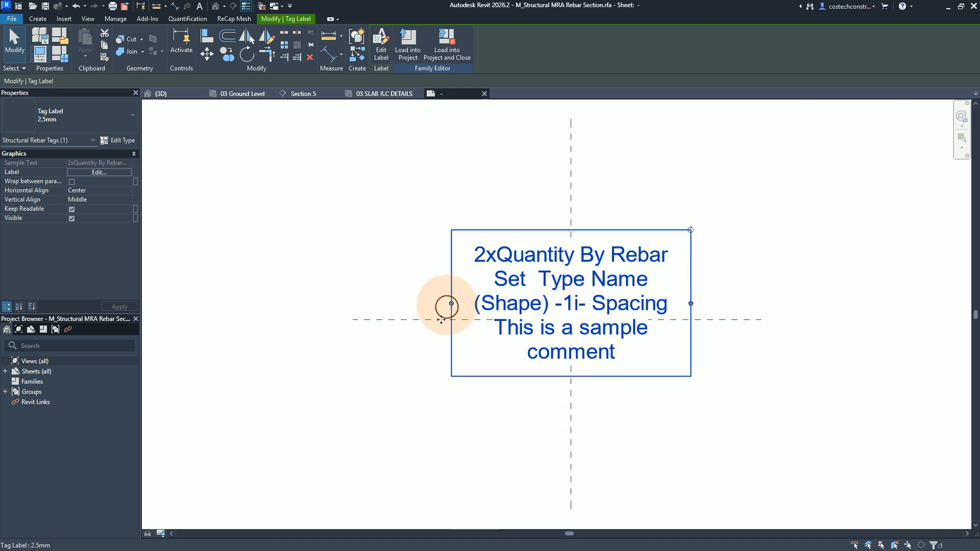
Widen the tag label's text box until the whole label fits on a single line
{"action": "scroll", "coordinate": [368, 355], "scroll_direction": "down", "scroll_amount": 2}
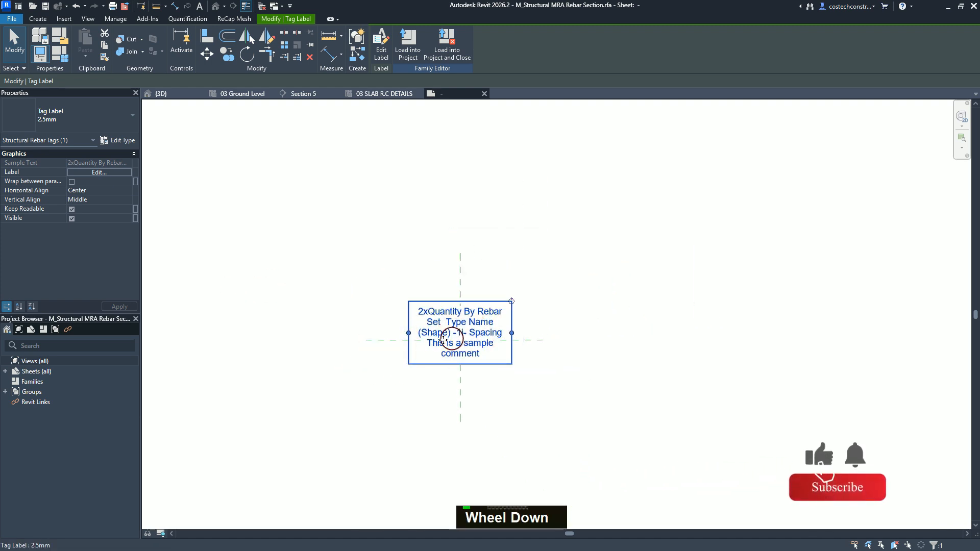
{"action": "scroll", "coordinate": [423, 352], "scroll_direction": "down", "scroll_amount": 1}
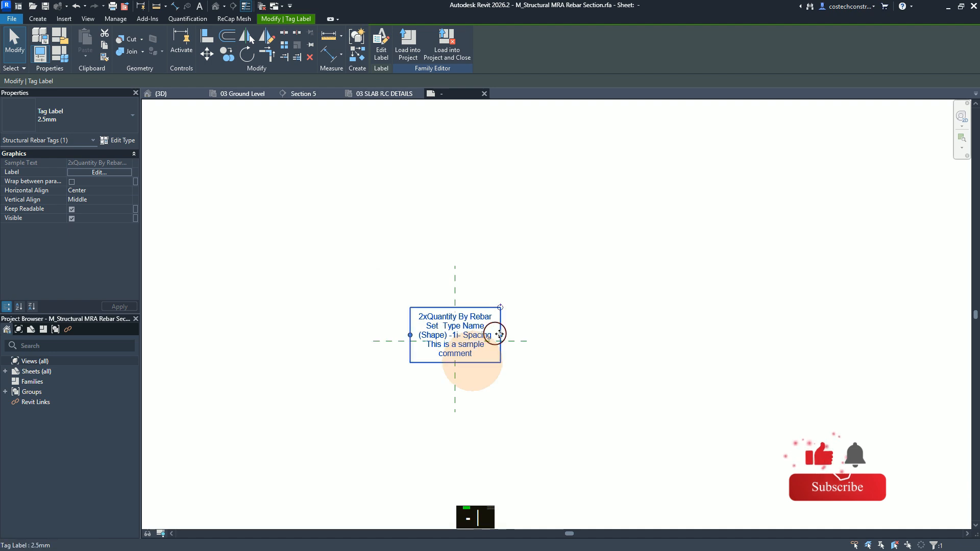
{"action": "left_click_drag", "start_coordinate": [500, 337], "coordinate": [623, 338]}
{"action": "left_click_drag", "start_coordinate": [699, 335], "coordinate": [721, 335]}
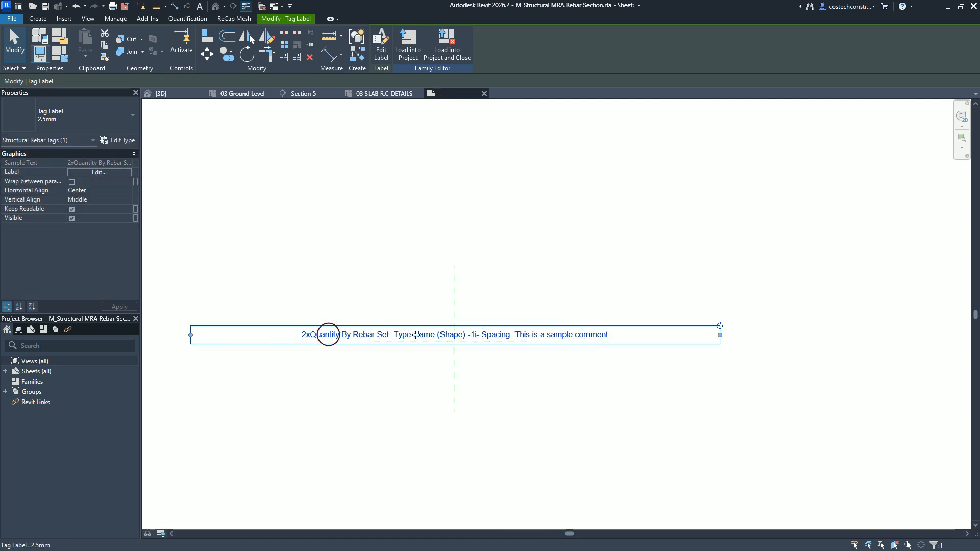
Load the tag family into the project and close it, choosing to save the changes in the CUSTOM TAGS folder
{"action": "left_click", "coordinate": [439, 51]}
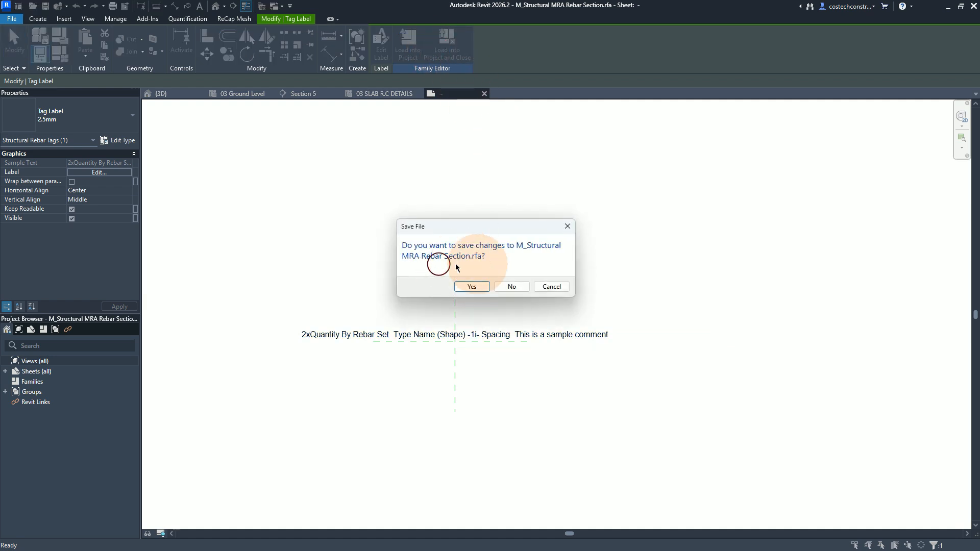
{"action": "left_click", "coordinate": [472, 286]}
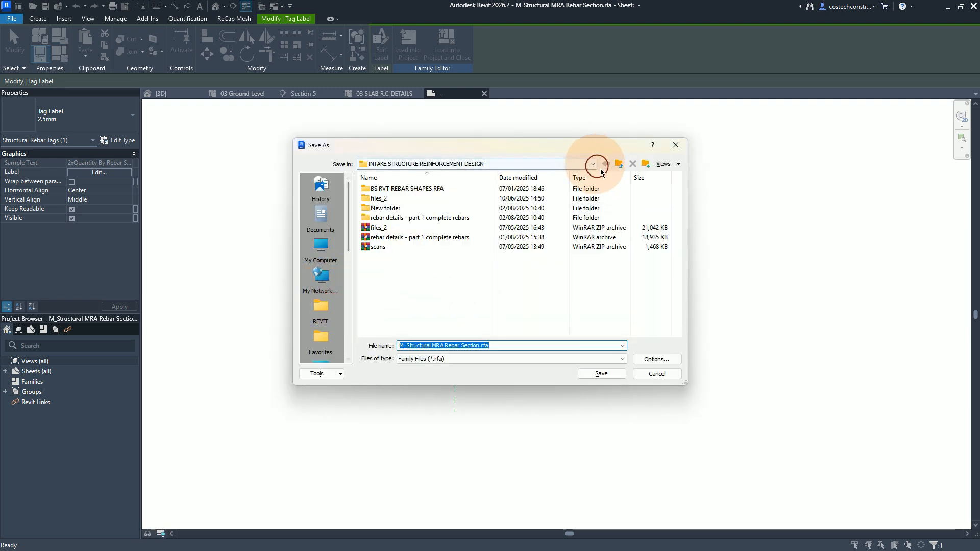
{"action": "left_click", "coordinate": [618, 169]}
{"action": "left_click", "coordinate": [414, 241]}
{"action": "double_click", "coordinate": [406, 245]}
Name the family file "M_Structural MRA Rebar Section ( WITH 2X)"
{"action": "left_click", "coordinate": [398, 346]}
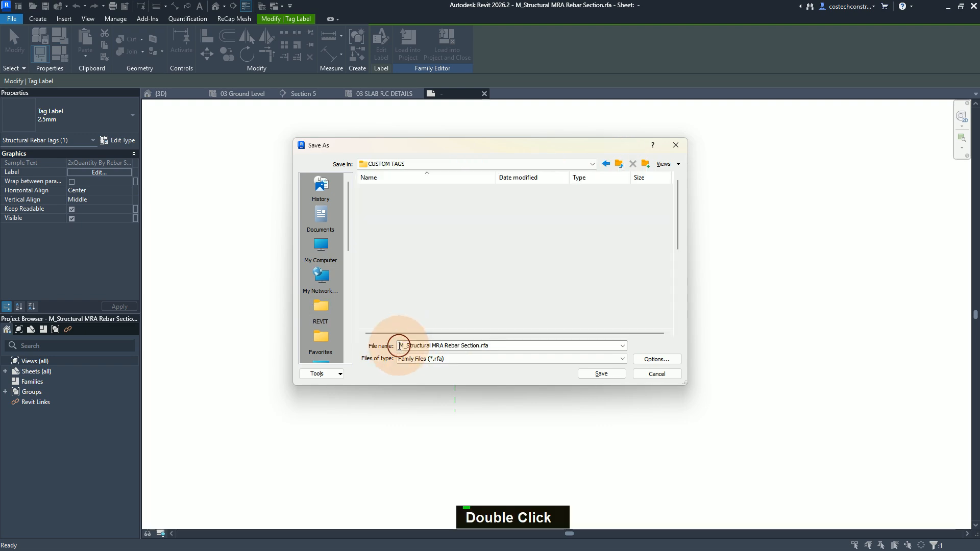
{"action": "left_click", "coordinate": [419, 345]}
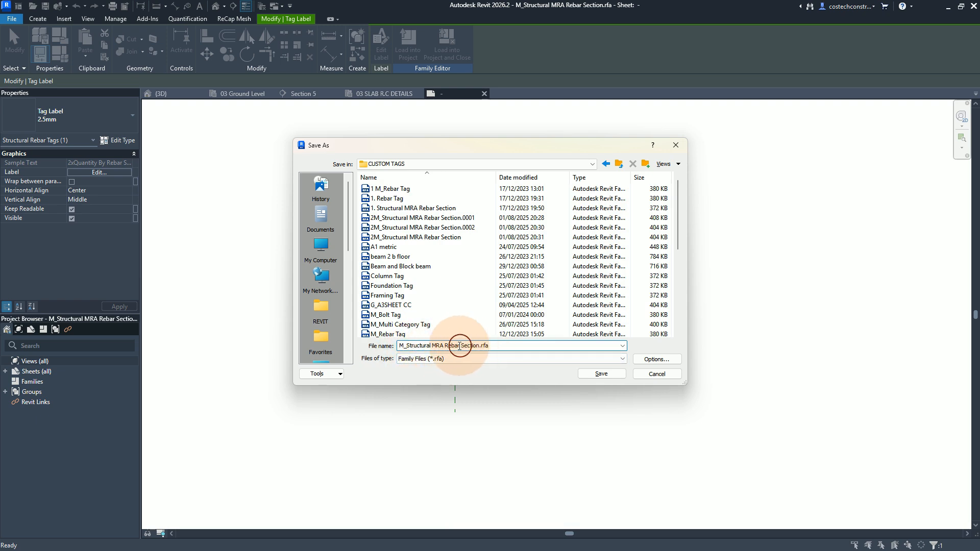
{"action": "left_click", "coordinate": [460, 346]}
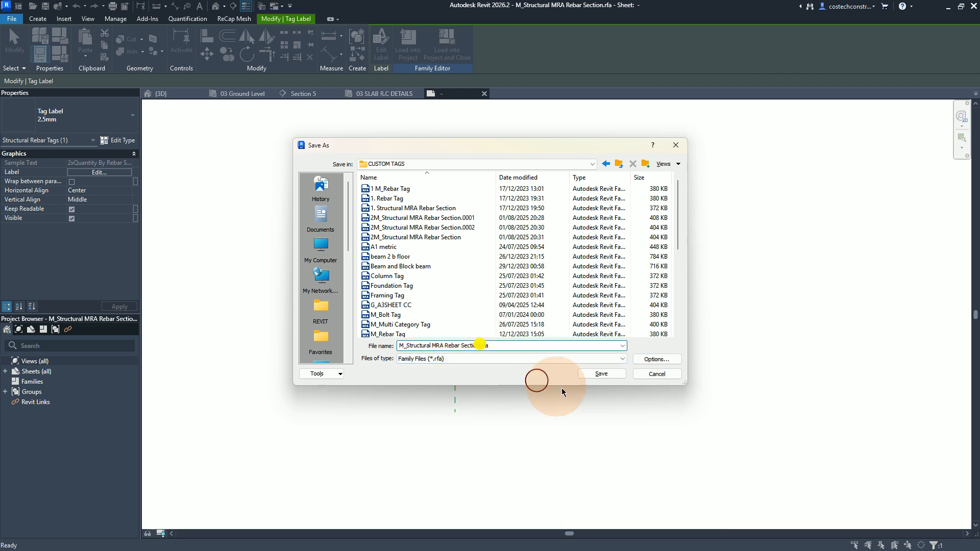
{"action": "key", "text": "Right"}
{"action": "key", "text": "Right"}
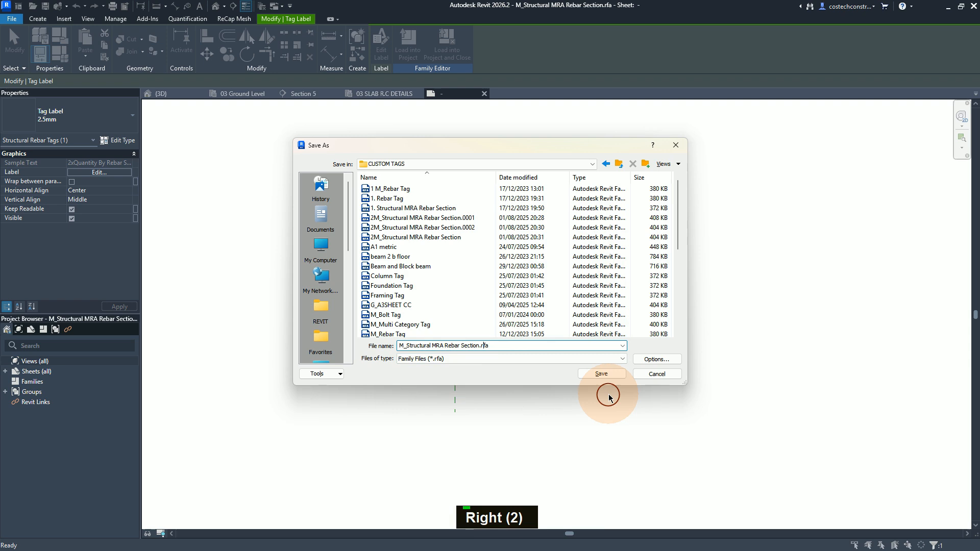
{"action": "key", "text": "BackSpace"}
{"action": "key", "text": "BackSpace"}
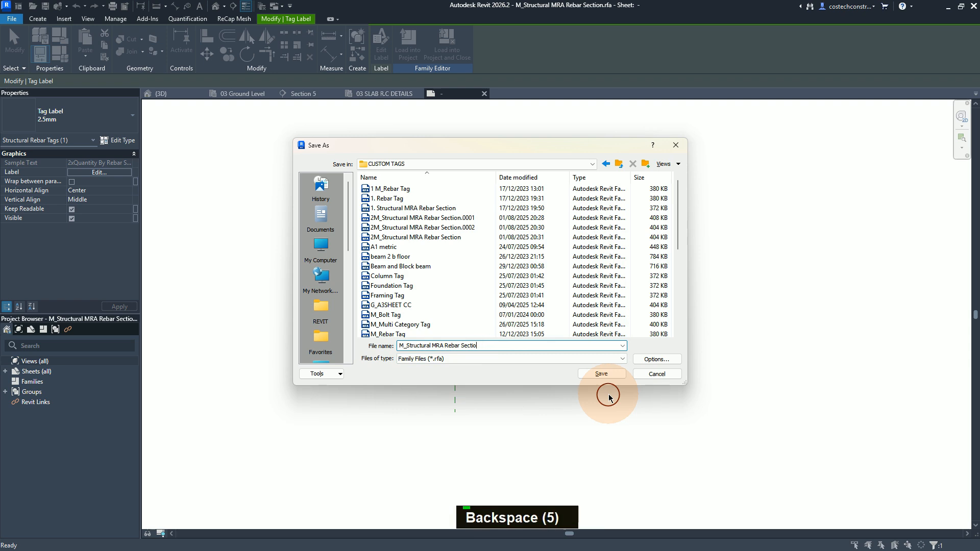
{"action": "type", "text": "n ("}
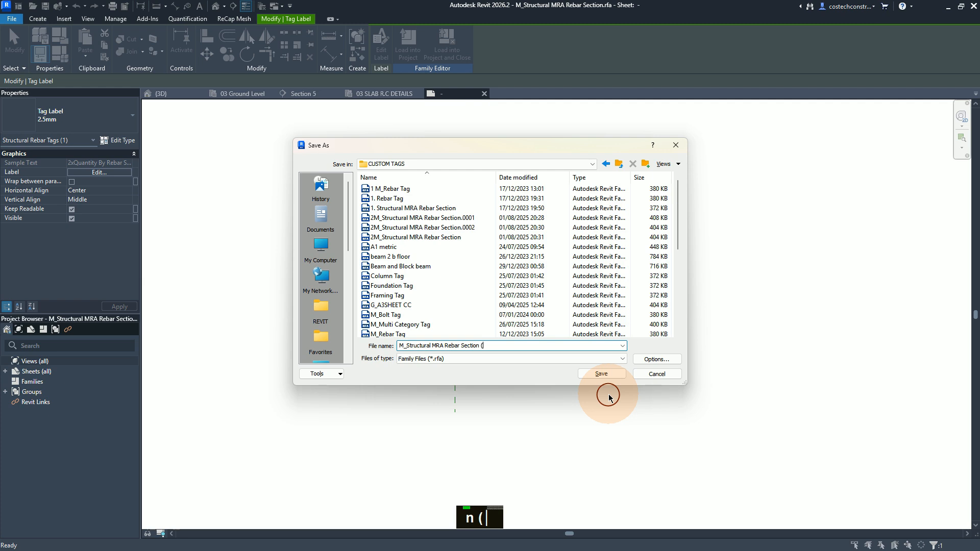
{"action": "key", "text": "Caps_Lock"}
{"action": "type", "text": "( WITH 2X"}
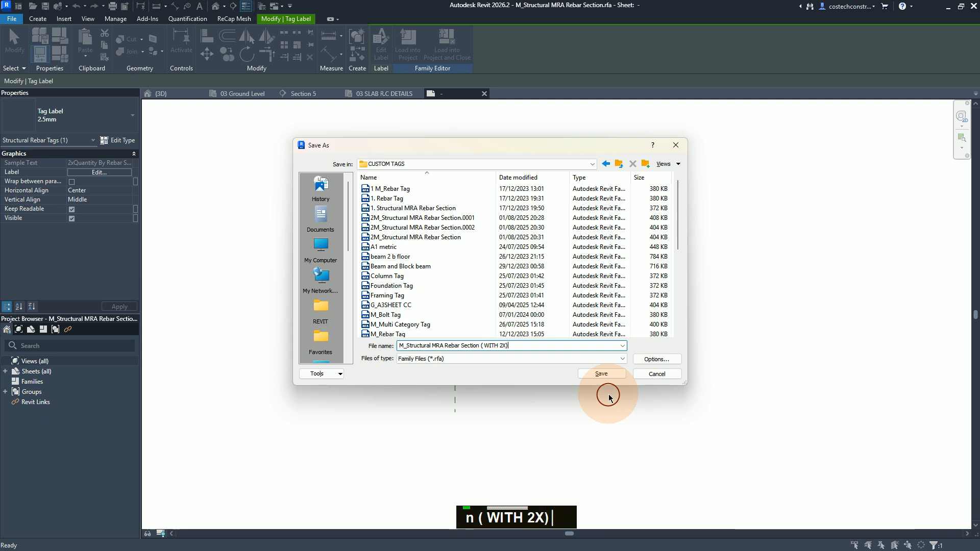
Save the family file with its existing save options, and save the rebar details project
{"action": "left_click", "coordinate": [658, 359]}
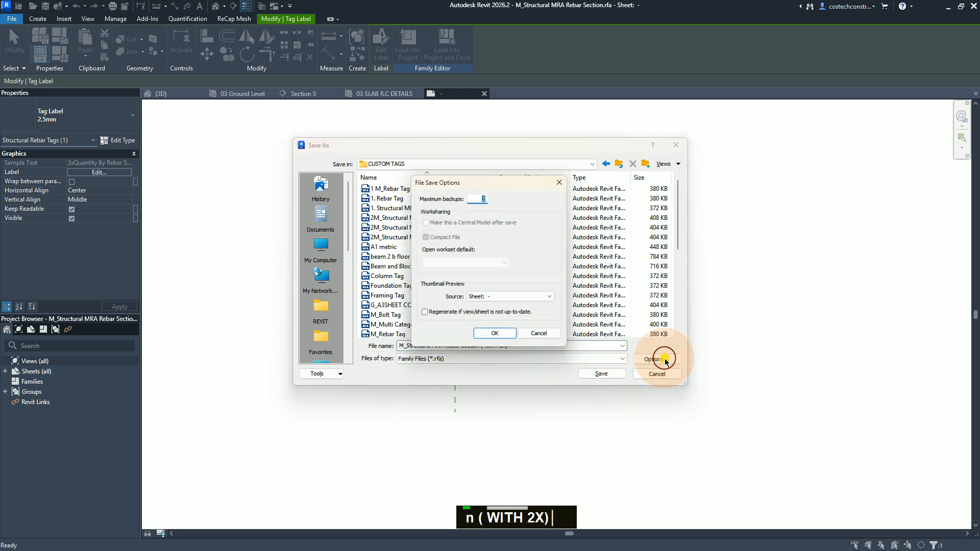
{"action": "left_click", "coordinate": [498, 336]}
{"action": "left_click", "coordinate": [605, 374]}
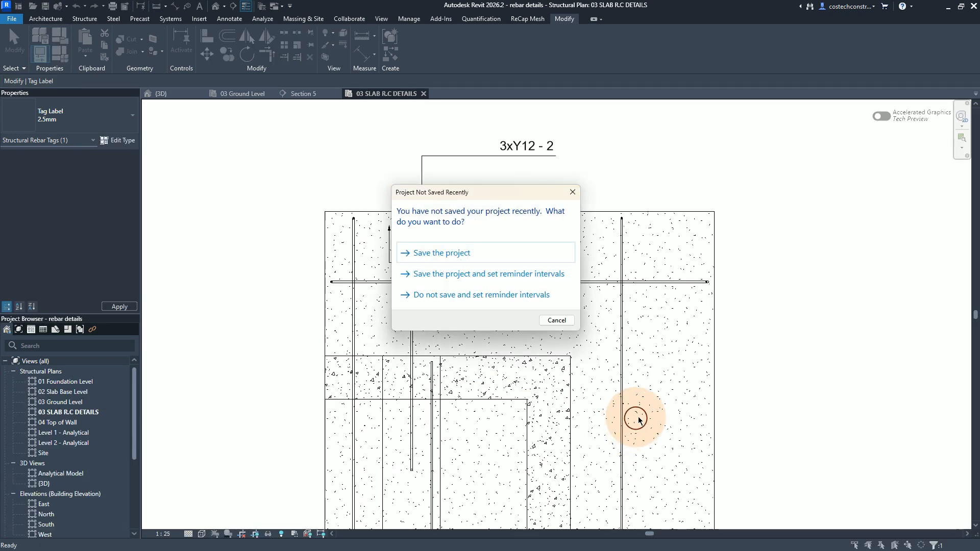
{"action": "left_click", "coordinate": [455, 257]}
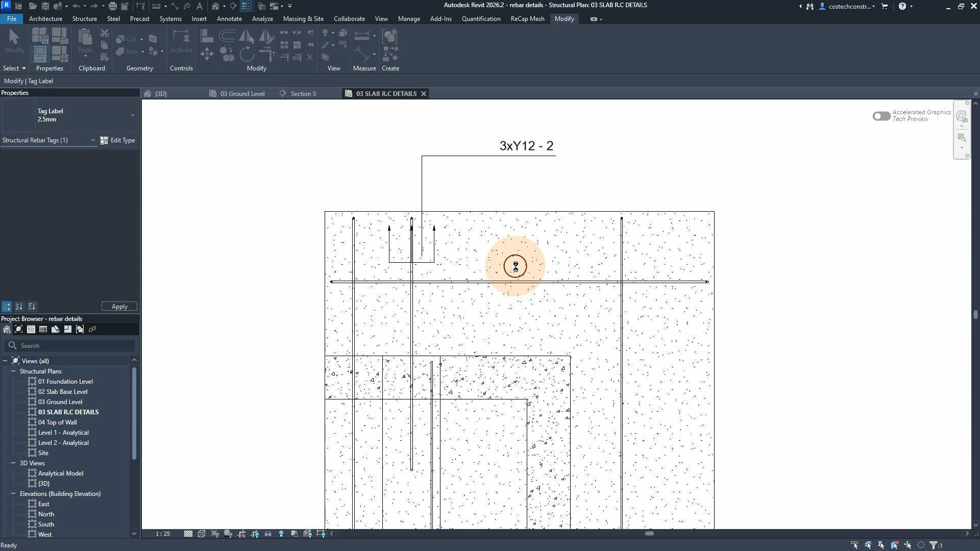
{"action": "left_click", "coordinate": [517, 269]}
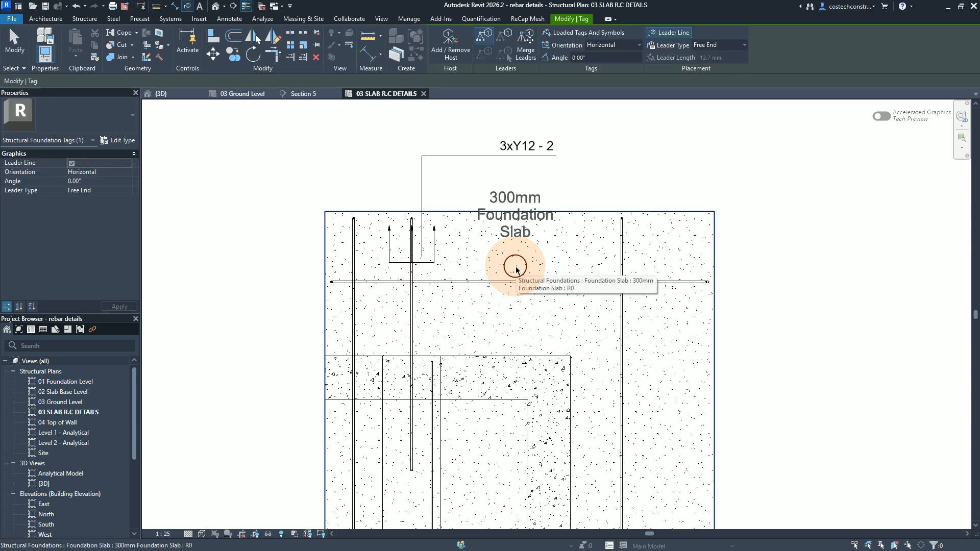
Set the tag family of the slab's multi-rebar annotation type to "M_Structural MRA Rebar Section ( WITH 2X) : MRA Rebar Section"
{"action": "key", "text": "Escape"}
{"action": "key", "text": "Escape"}
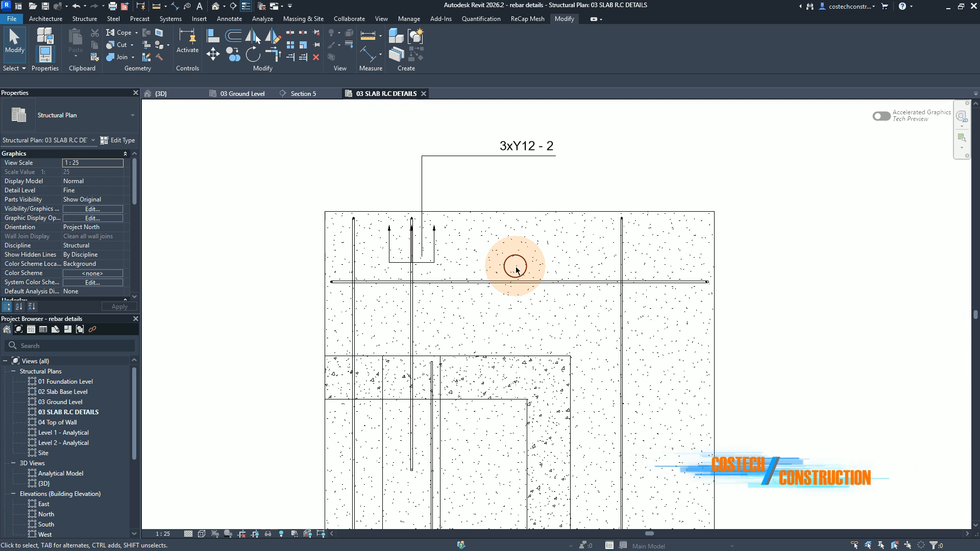
{"action": "left_click", "coordinate": [517, 273]}
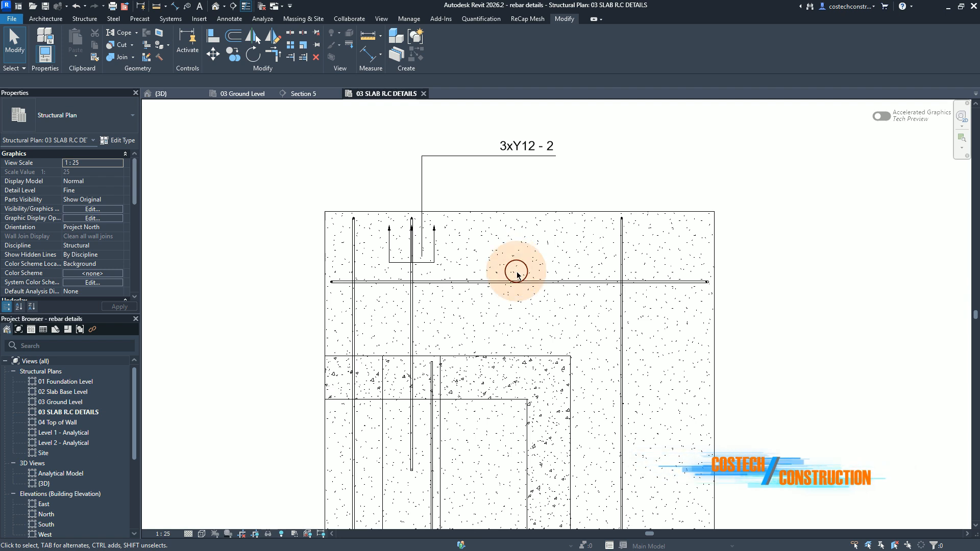
{"action": "left_click", "coordinate": [466, 161]}
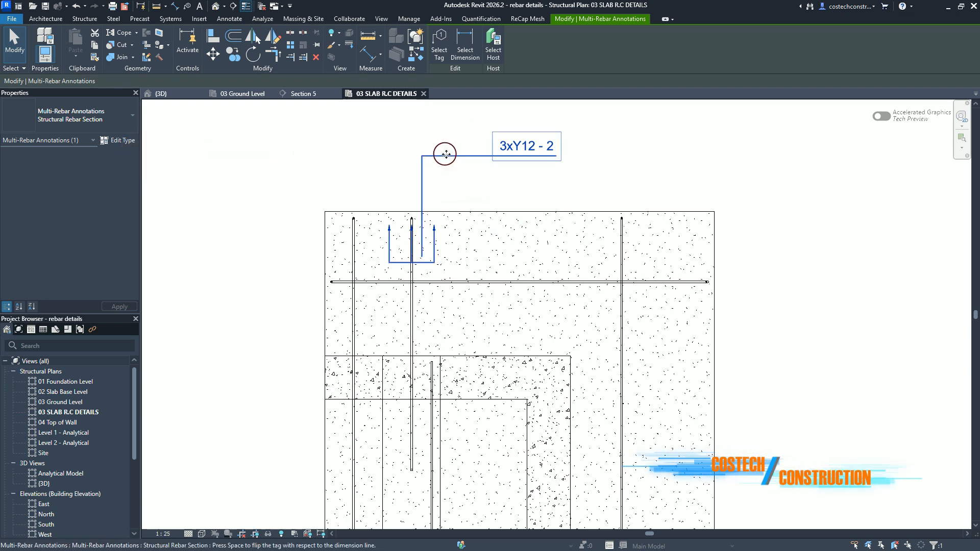
{"action": "left_click", "coordinate": [123, 145]}
{"action": "left_click", "coordinate": [123, 145]}
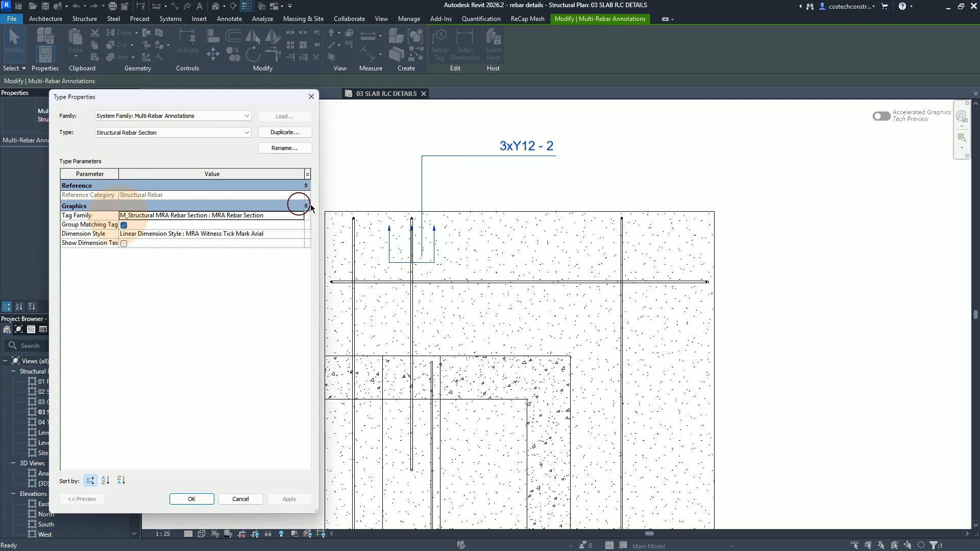
{"action": "left_click", "coordinate": [296, 216]}
{"action": "left_click", "coordinate": [300, 216]}
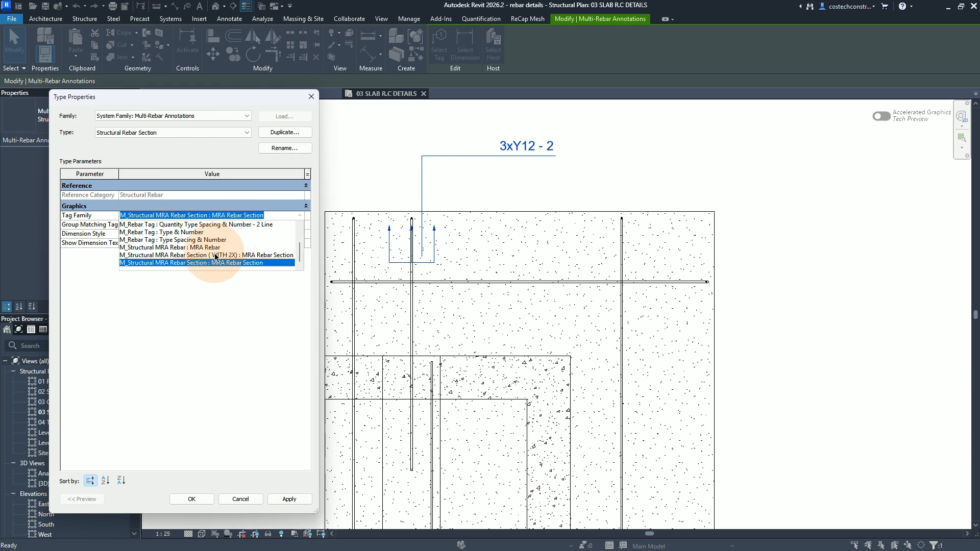
{"action": "left_click", "coordinate": [216, 255]}
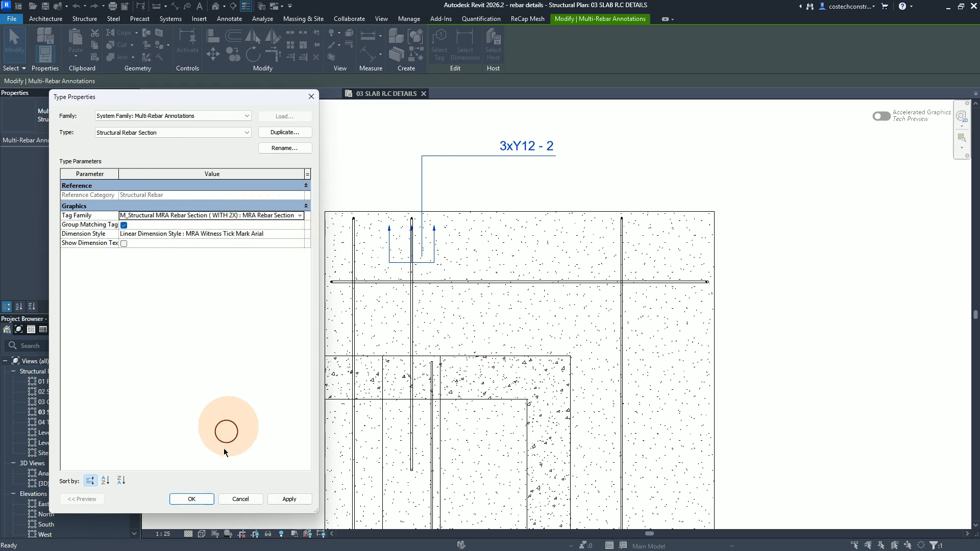
{"action": "left_click", "coordinate": [294, 507]}
{"action": "left_click", "coordinate": [206, 499]}
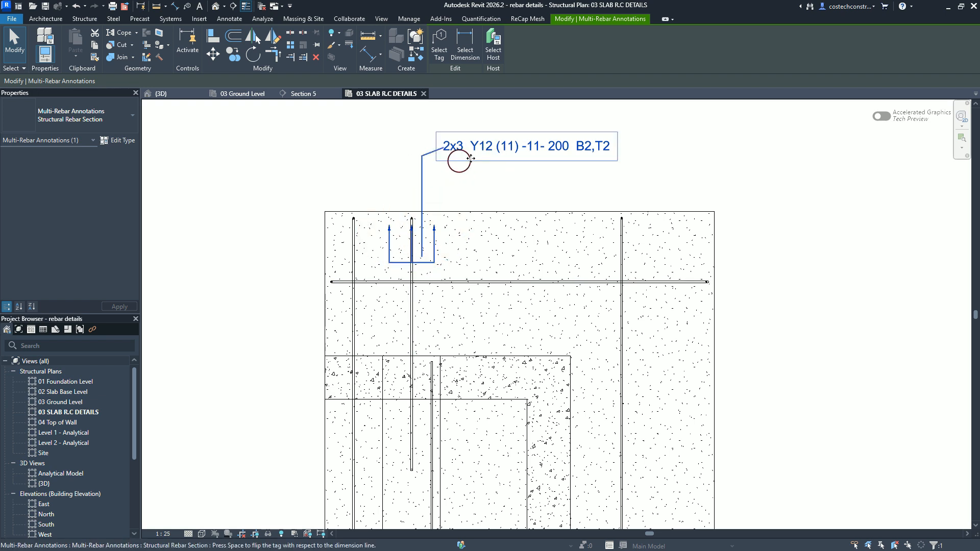
Edit the type of the annotation's dimension and set its leader type to Line
{"action": "left_click", "coordinate": [466, 49]}
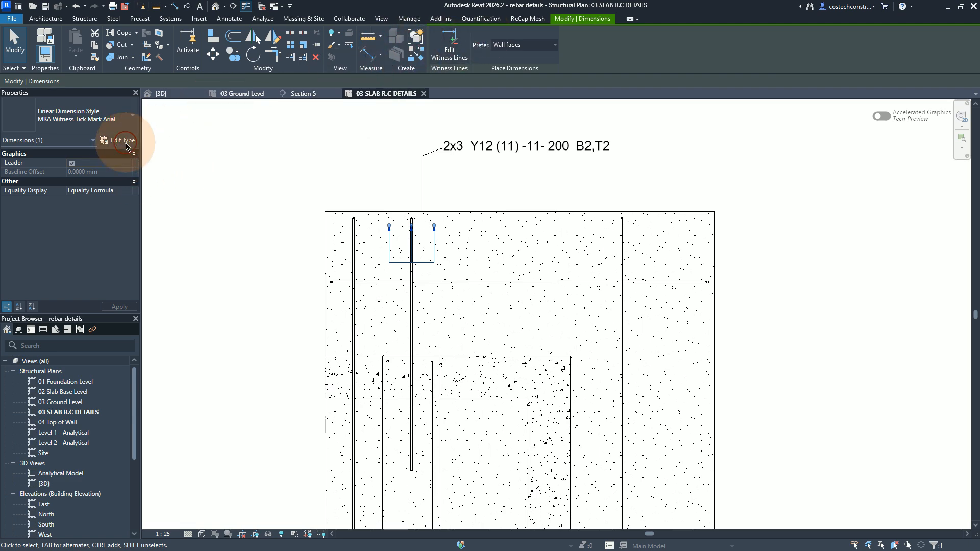
{"action": "left_click", "coordinate": [125, 143]}
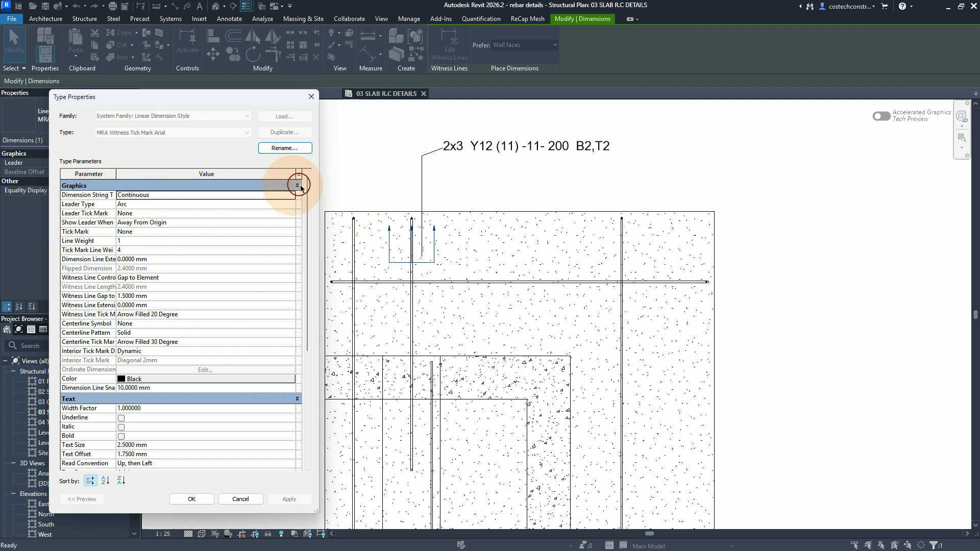
{"action": "left_click", "coordinate": [281, 204]}
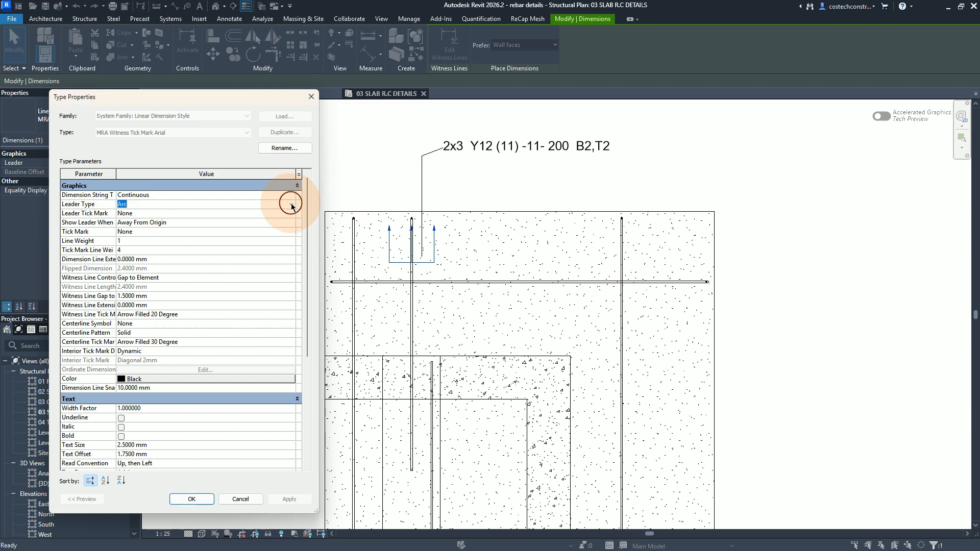
{"action": "left_click", "coordinate": [291, 203]}
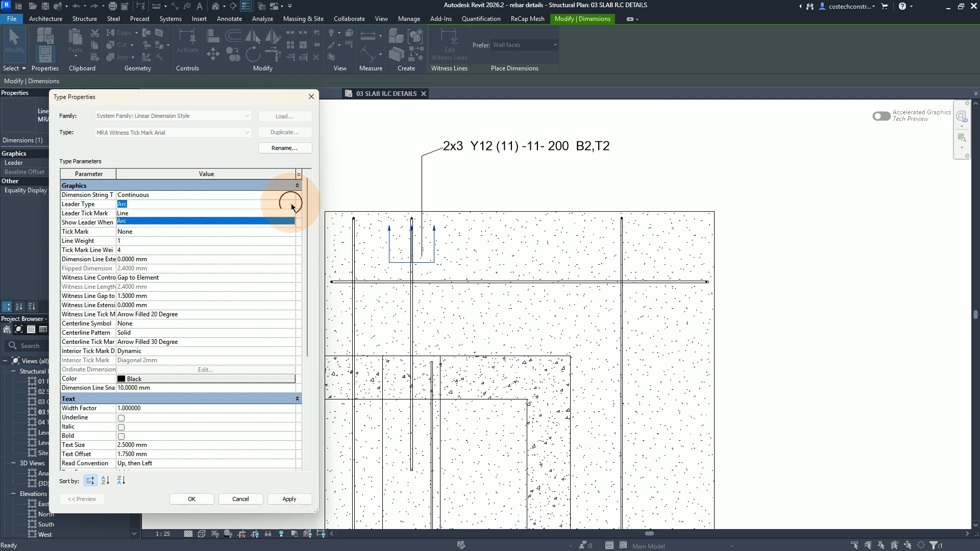
{"action": "left_click", "coordinate": [251, 216]}
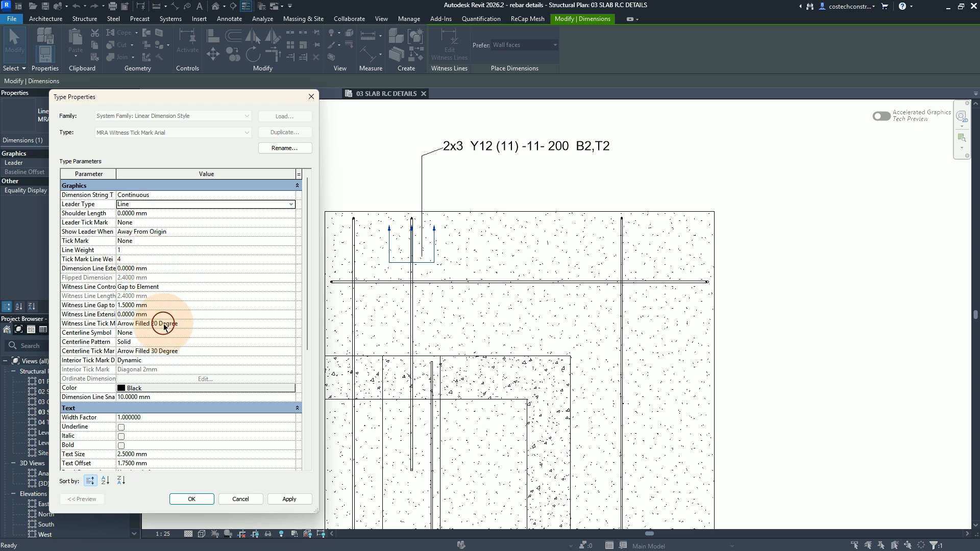
Set the dimension style's witness line control to Fixed to Dimension Line, with a witness line length of 0
{"action": "left_click", "coordinate": [183, 322]}
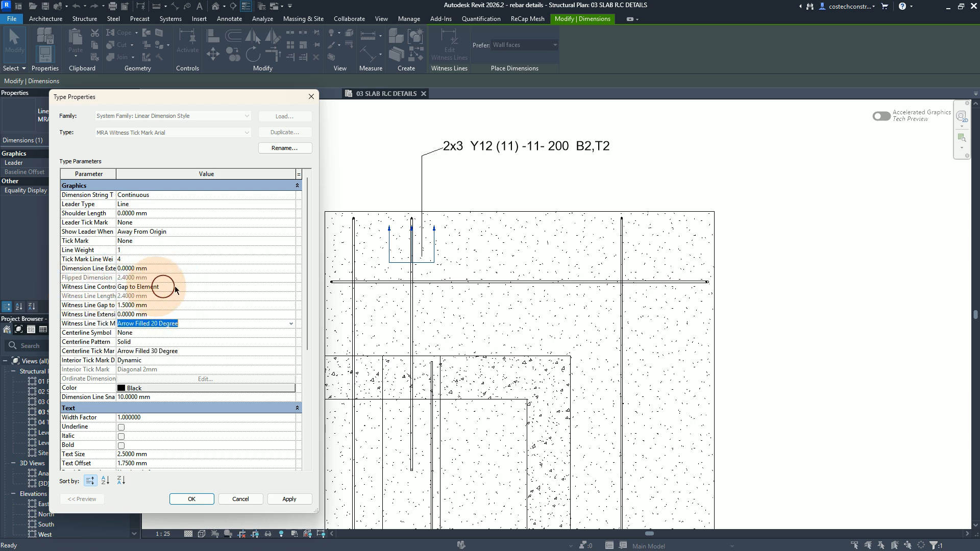
{"action": "left_click", "coordinate": [255, 286]}
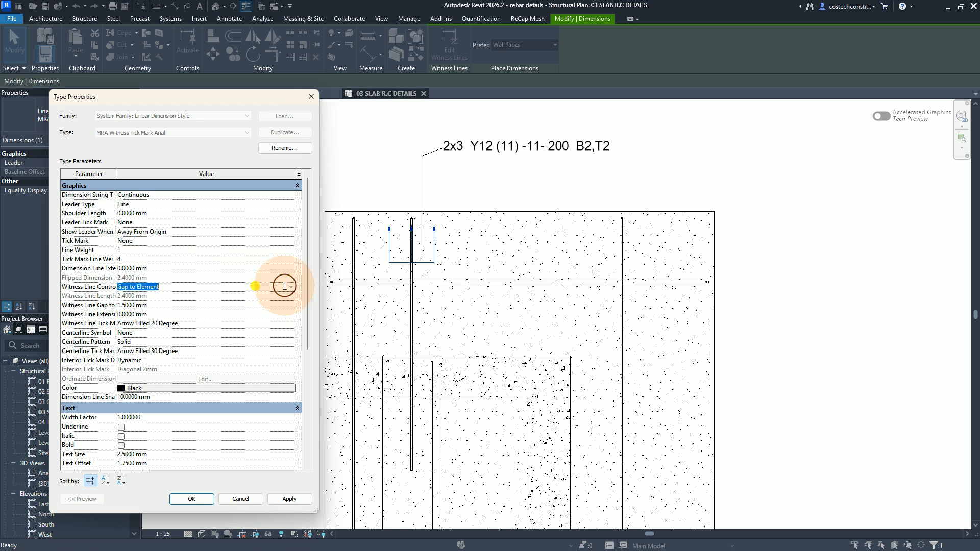
{"action": "left_click", "coordinate": [290, 288]}
{"action": "left_click", "coordinate": [163, 304]}
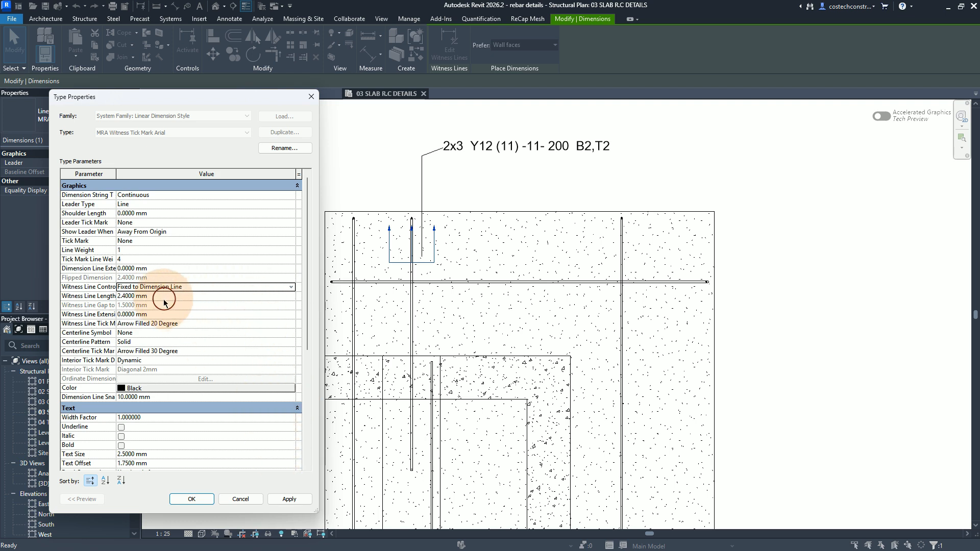
{"action": "left_click", "coordinate": [165, 297]}
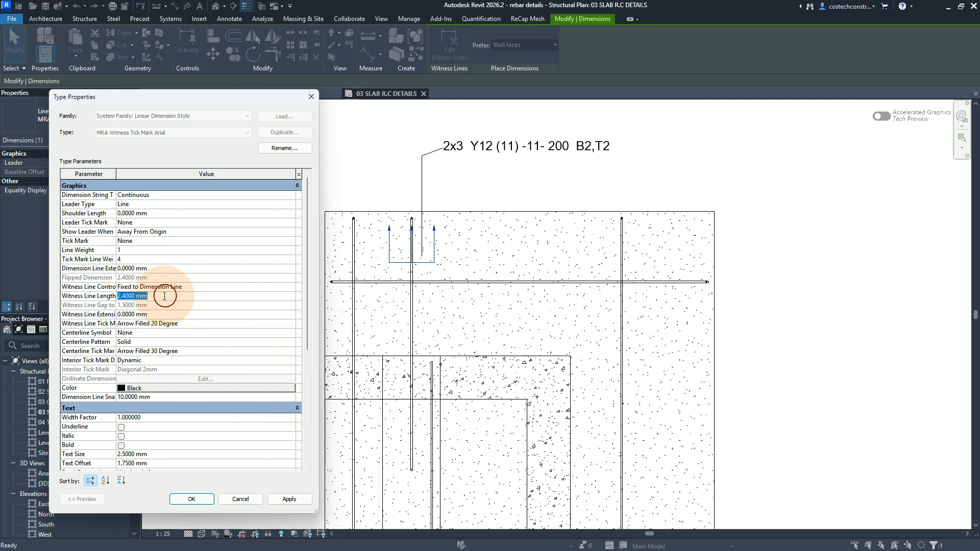
{"action": "type", "text": "0"}
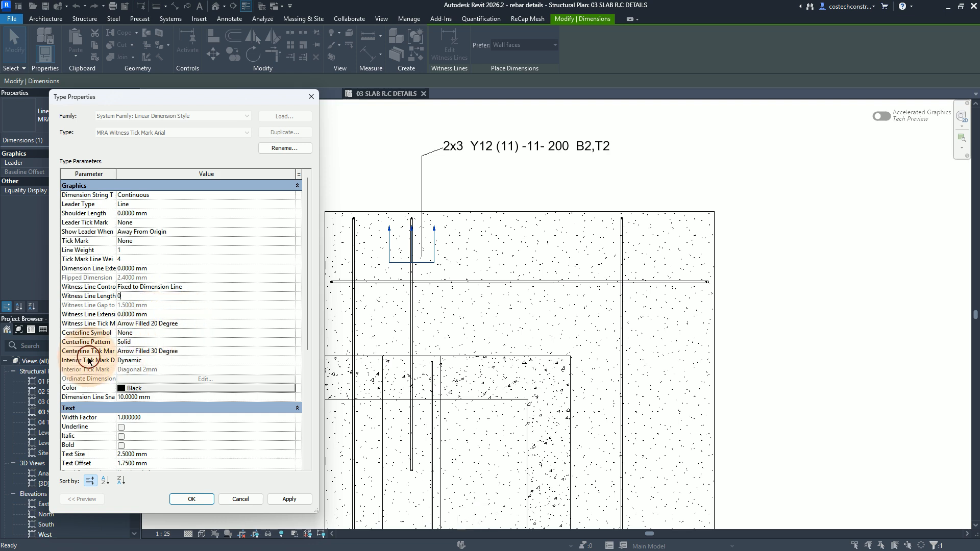
Set the dimension style's interior tick mark display to Always Show
{"action": "left_click", "coordinate": [177, 361]}
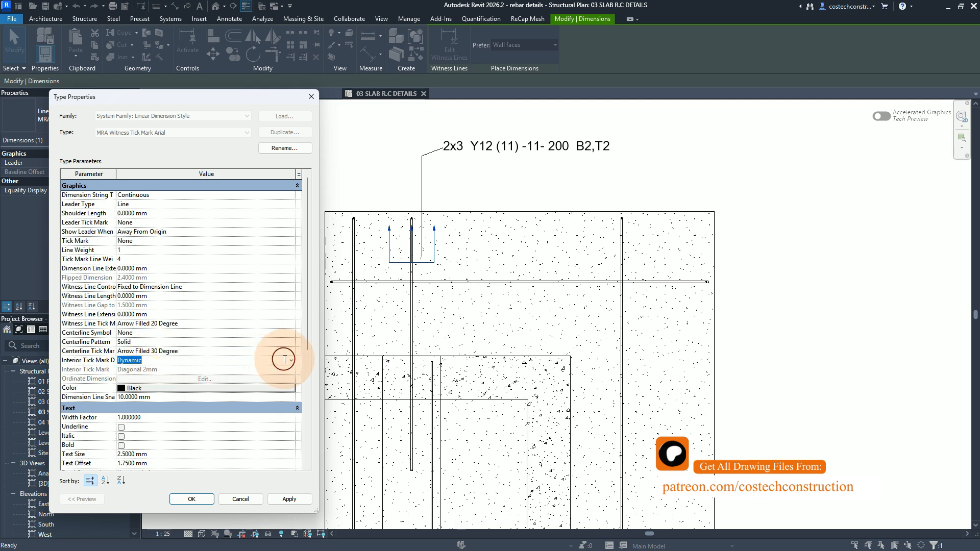
{"action": "left_click", "coordinate": [291, 360]}
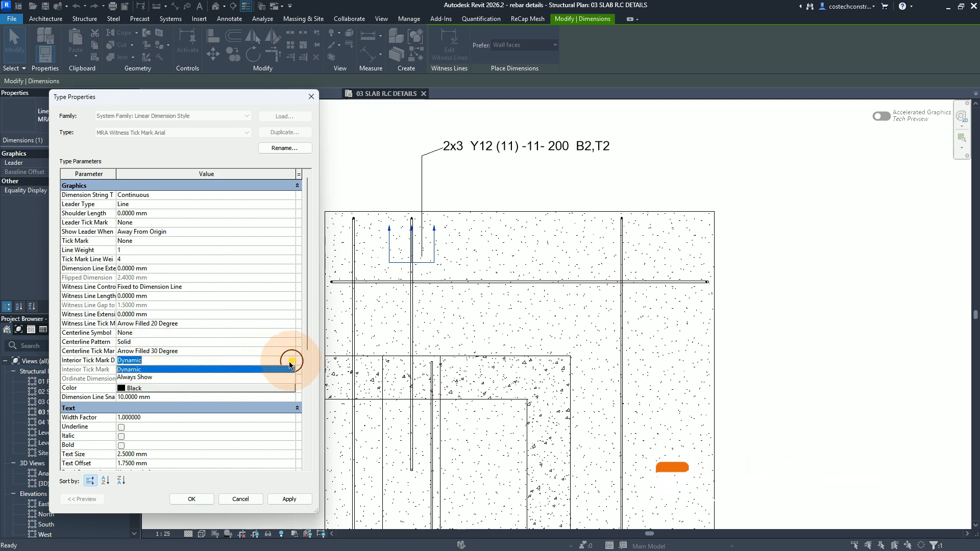
{"action": "left_click", "coordinate": [148, 378]}
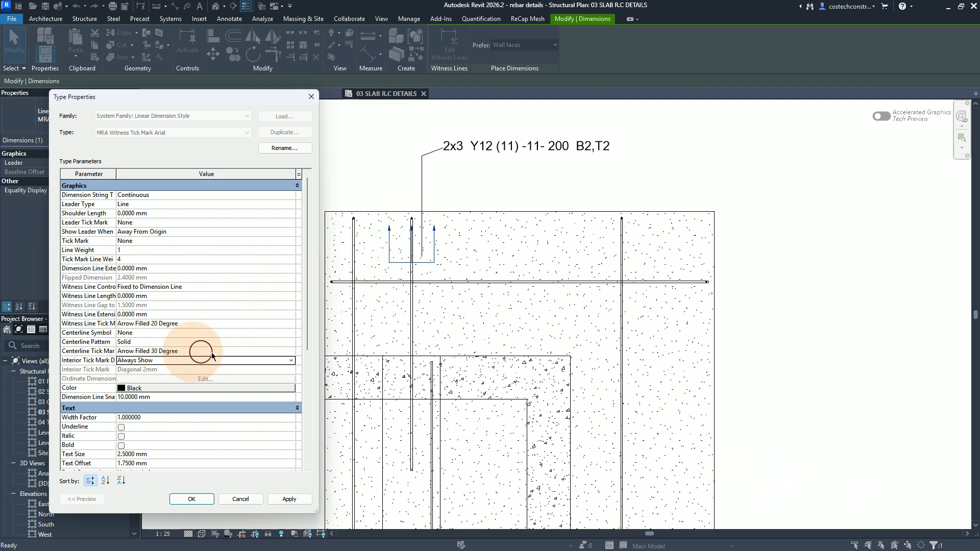
Set the dimension style's centerline tick mark to Open Dot 2mm and apply the changes
{"action": "left_click", "coordinate": [265, 351]}
{"action": "left_click", "coordinate": [288, 351]}
{"action": "scroll", "coordinate": [219, 369], "scroll_direction": "up", "scroll_amount": 5}
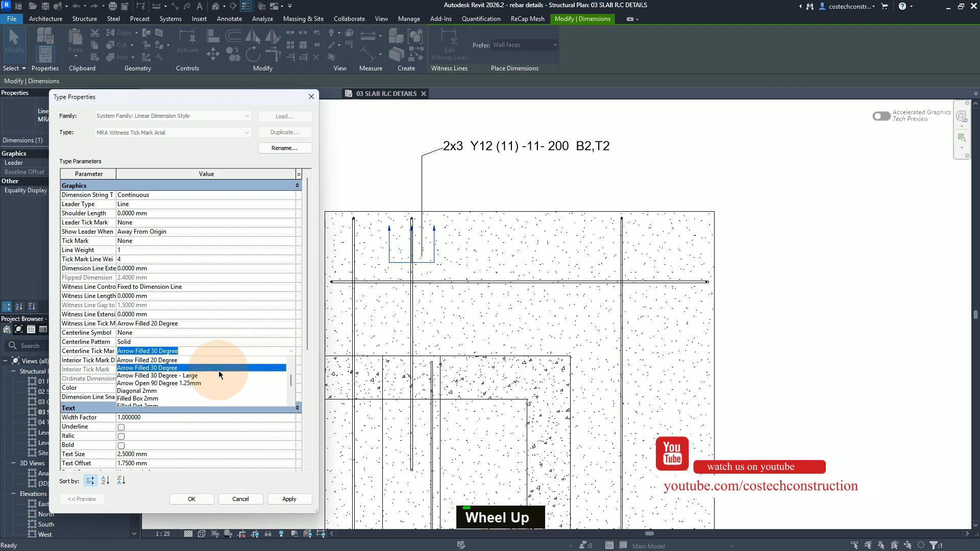
{"action": "scroll", "coordinate": [222, 369], "scroll_direction": "down", "scroll_amount": 6}
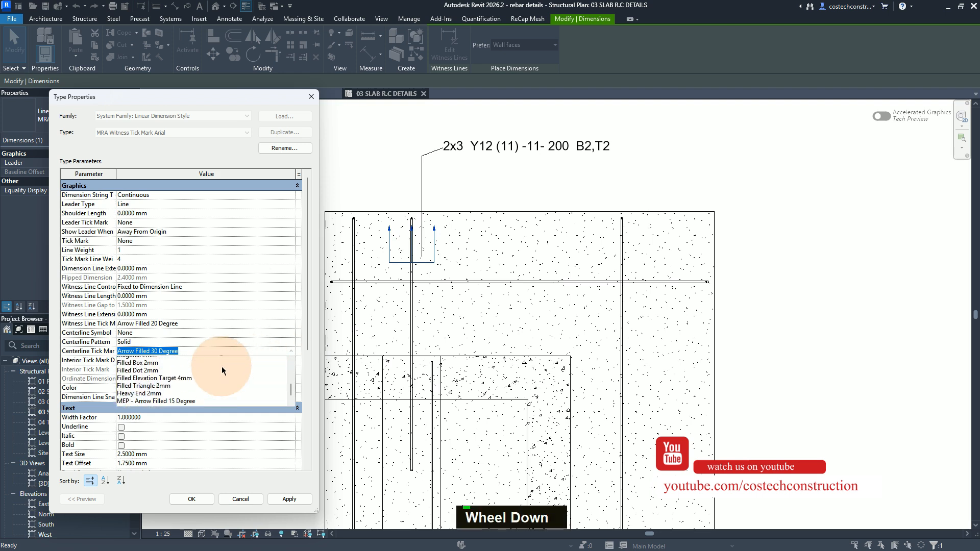
{"action": "scroll", "coordinate": [143, 394], "scroll_direction": "down", "scroll_amount": 1}
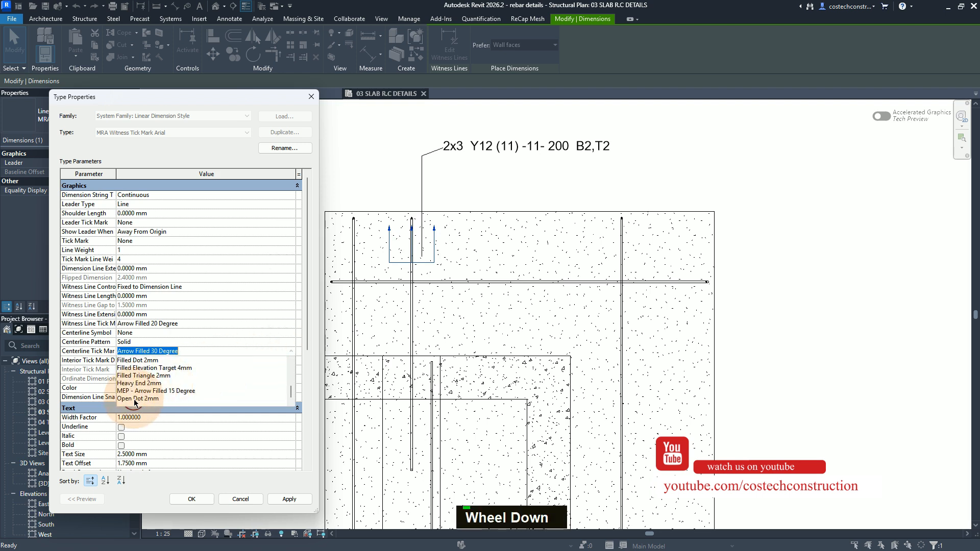
{"action": "left_click", "coordinate": [133, 399]}
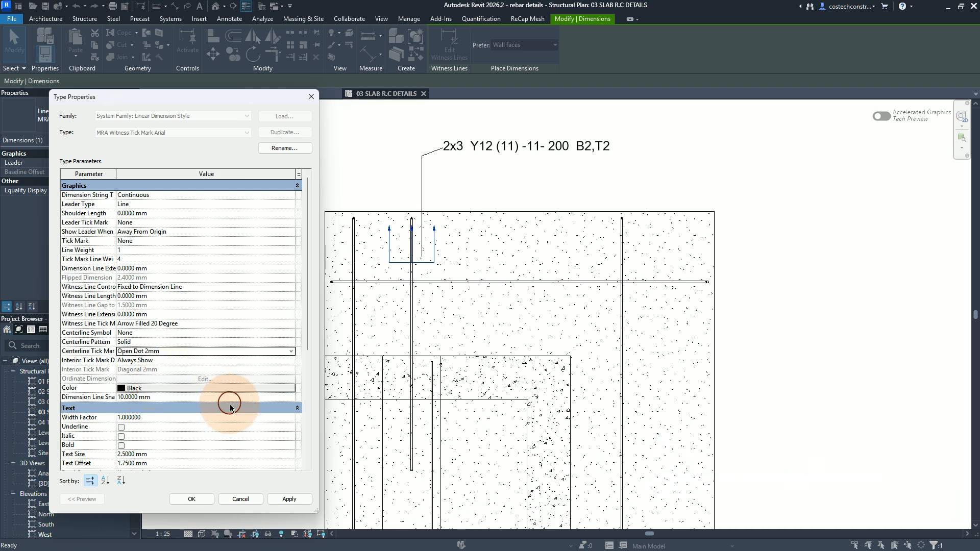
{"action": "left_click", "coordinate": [289, 499]}
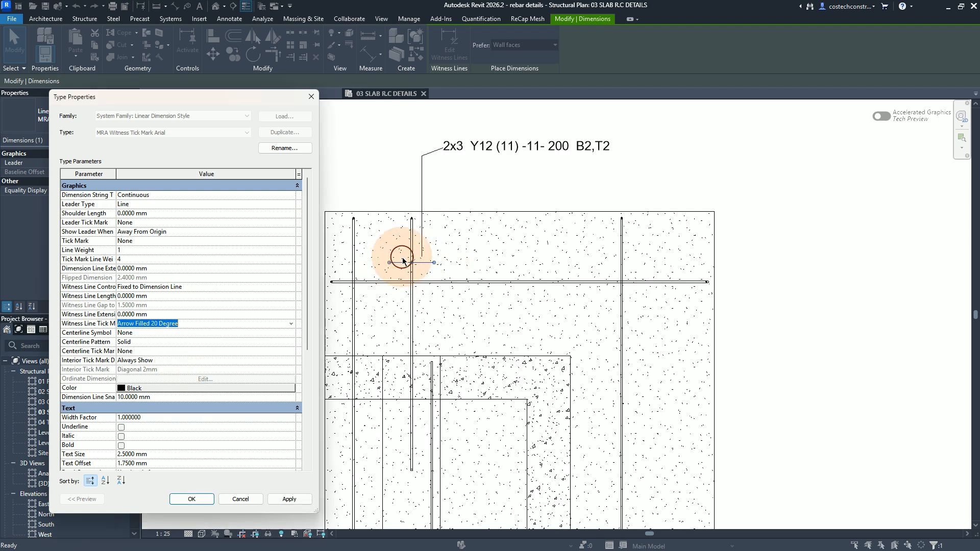
Set the dimension style's main tick mark to Arrow Filled 30 Degree - Large and apply it
{"action": "scroll", "coordinate": [155, 237], "scroll_direction": "up", "scroll_amount": 1}
{"action": "left_click", "coordinate": [157, 242]}
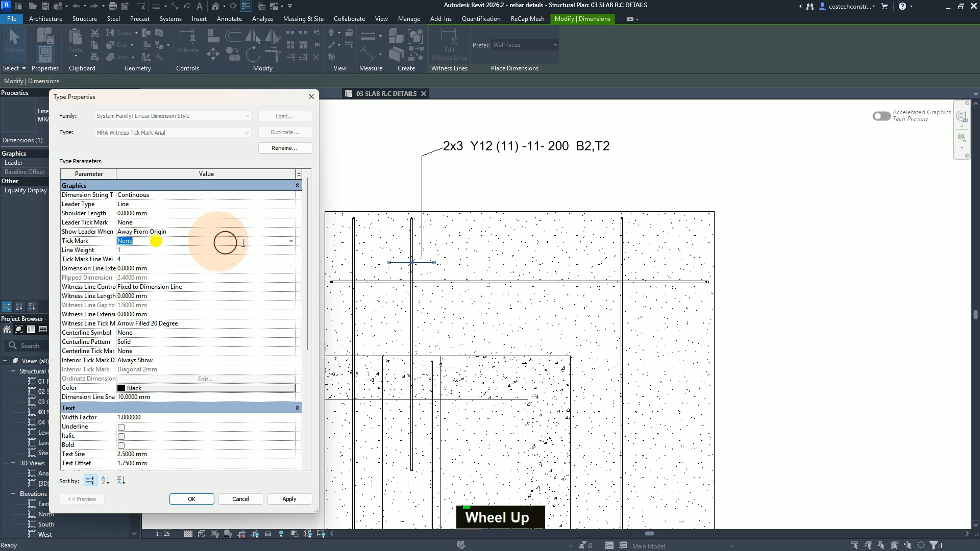
{"action": "left_click", "coordinate": [291, 241]}
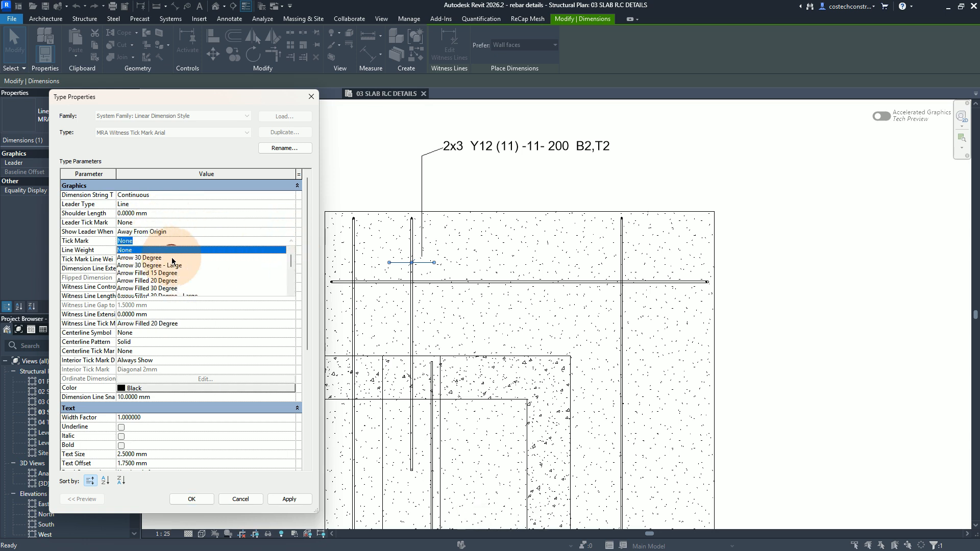
{"action": "scroll", "coordinate": [174, 266], "scroll_direction": "down", "scroll_amount": 2}
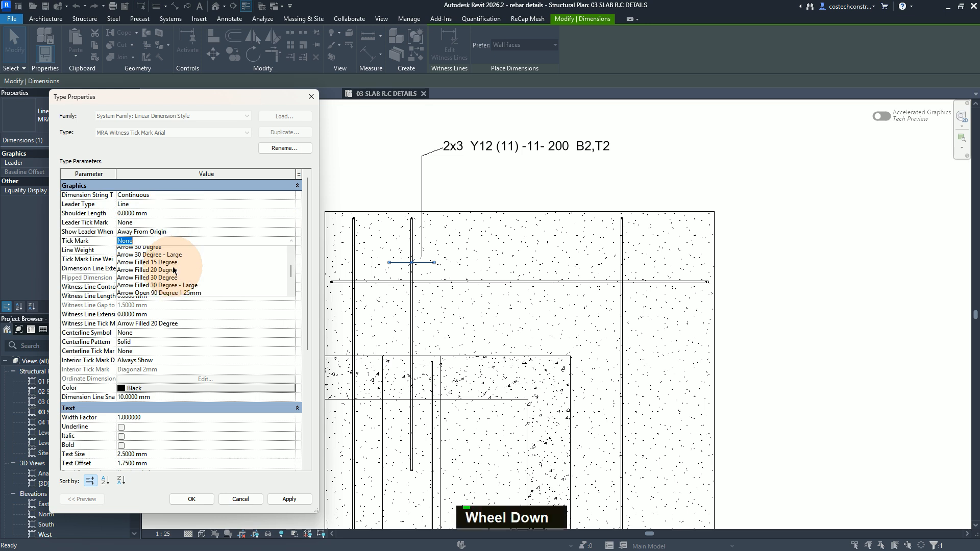
{"action": "left_click", "coordinate": [178, 259]}
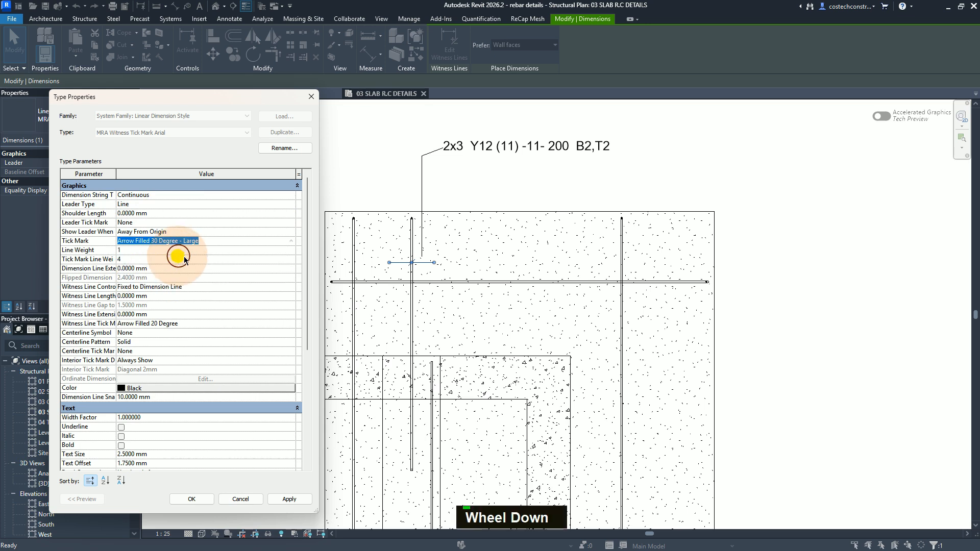
{"action": "left_click", "coordinate": [290, 500]}
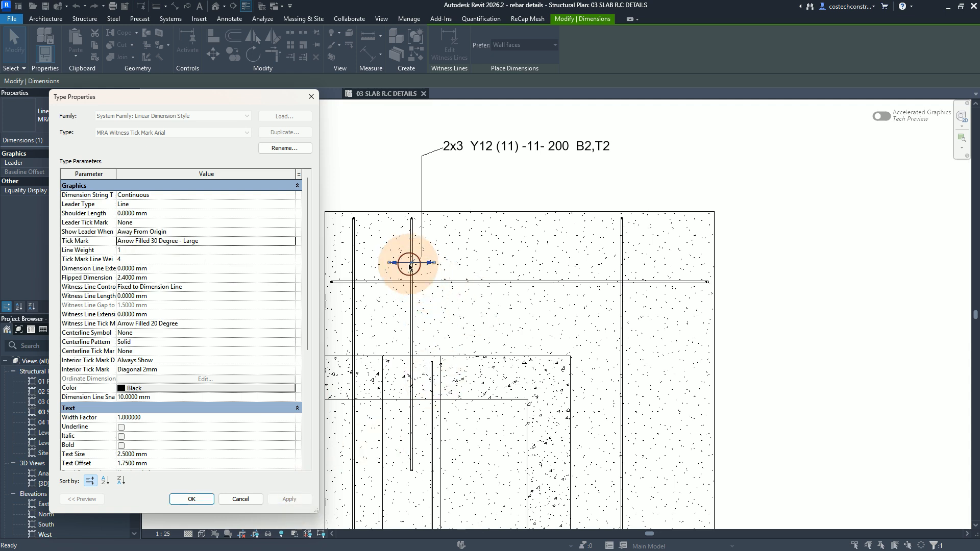
Set the dimension style's interior tick mark to Open Dot 2mm and apply it
{"action": "left_click", "coordinate": [156, 370]}
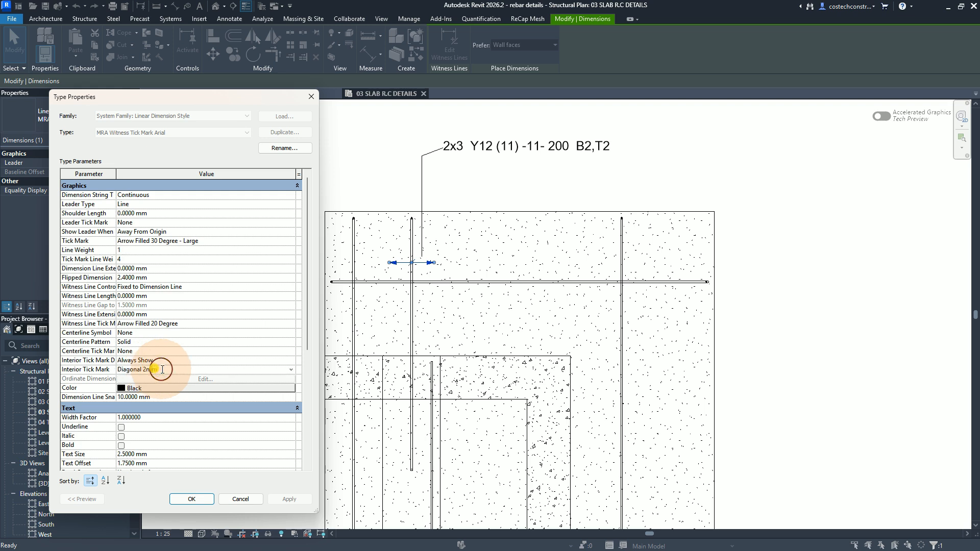
{"action": "left_click", "coordinate": [291, 370]}
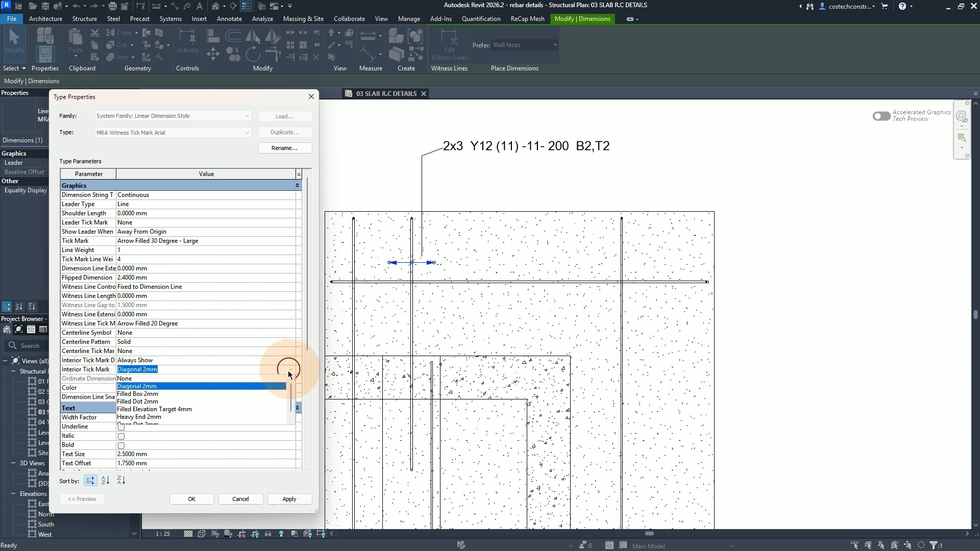
{"action": "scroll", "coordinate": [219, 404], "scroll_direction": "down", "scroll_amount": 1}
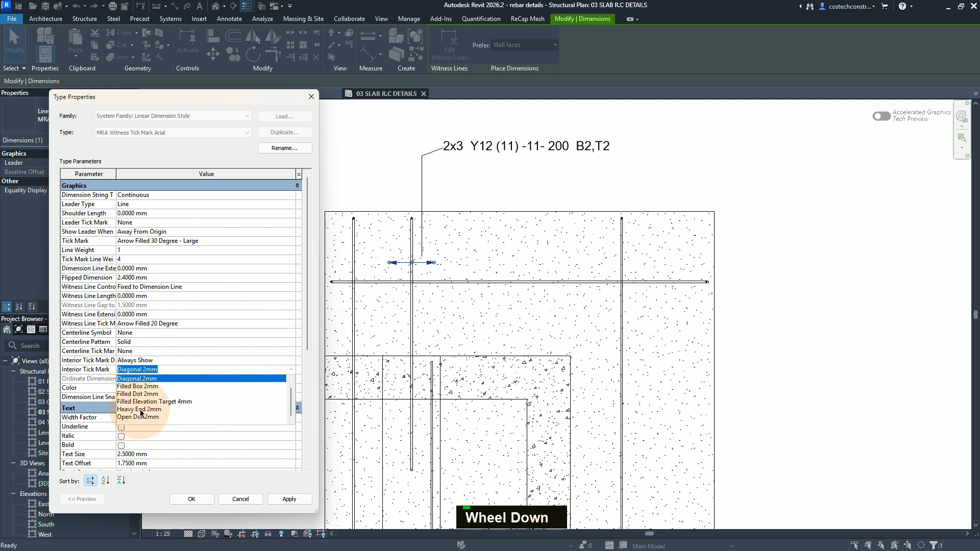
{"action": "left_click", "coordinate": [140, 416]}
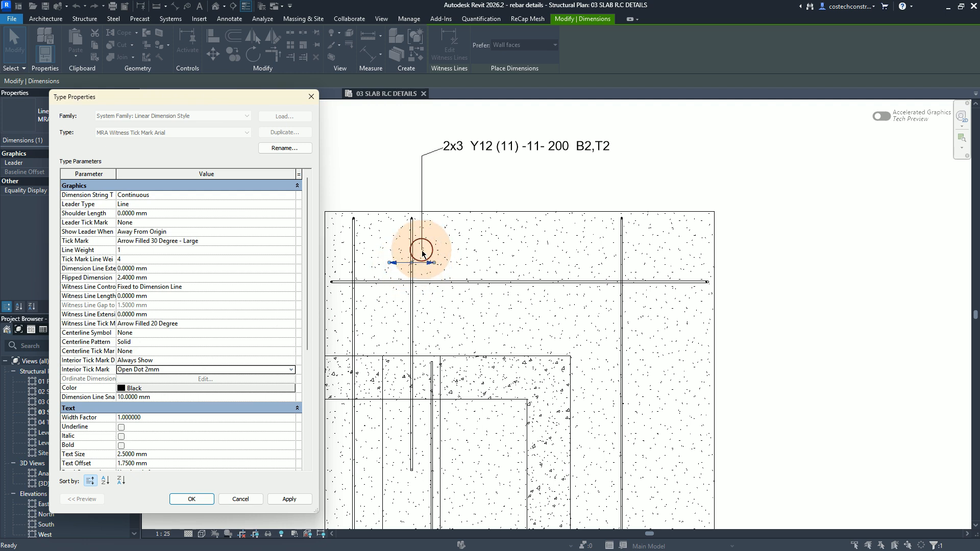
{"action": "left_click", "coordinate": [284, 500]}
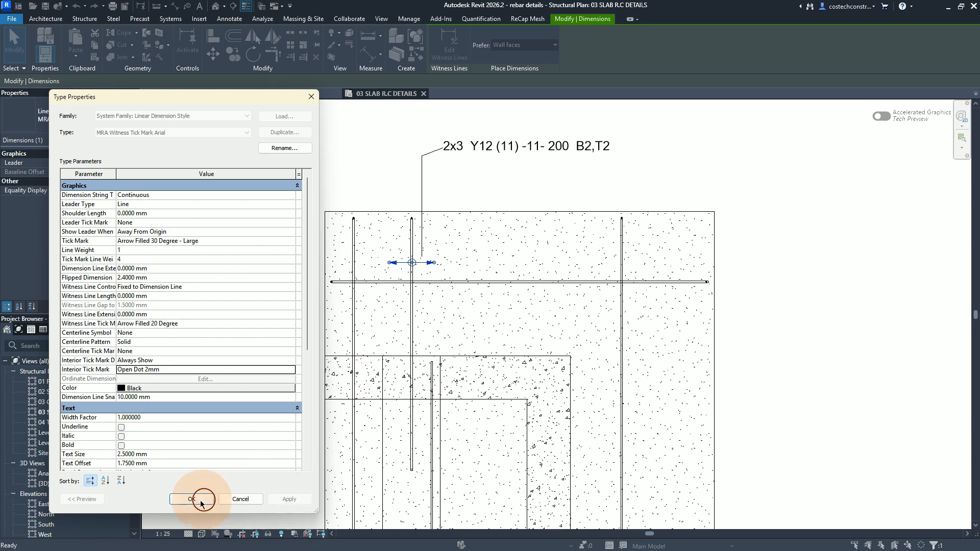
Accept the dimension style changes and set the multi-rebar annotation dimension's equality display to Value
{"action": "left_click", "coordinate": [192, 500]}
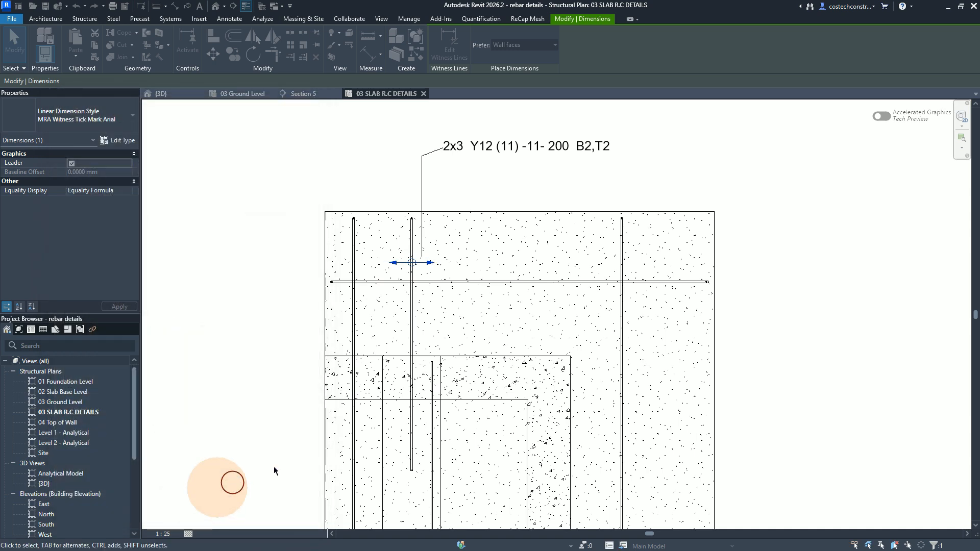
{"action": "left_click", "coordinate": [425, 179]}
{"action": "left_click", "coordinate": [426, 178]}
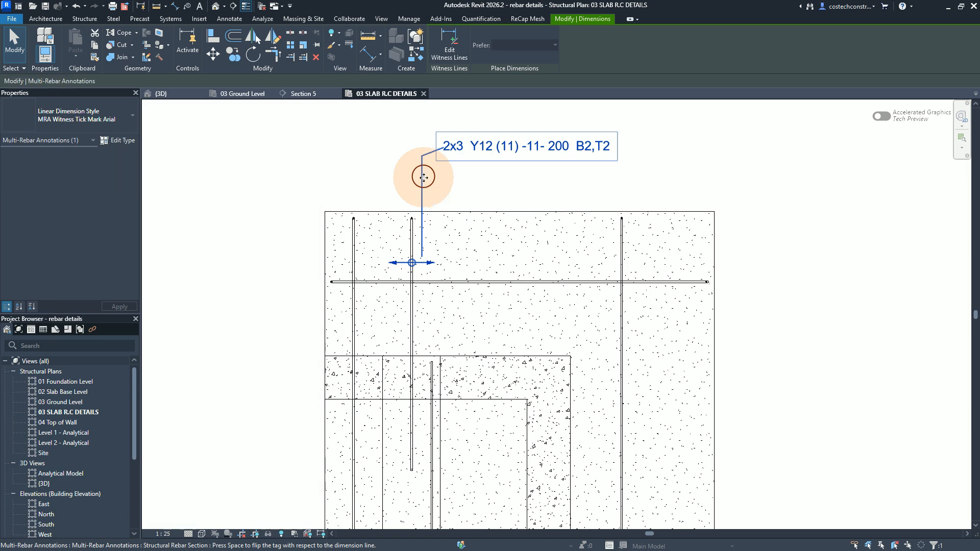
{"action": "left_click", "coordinate": [471, 53]}
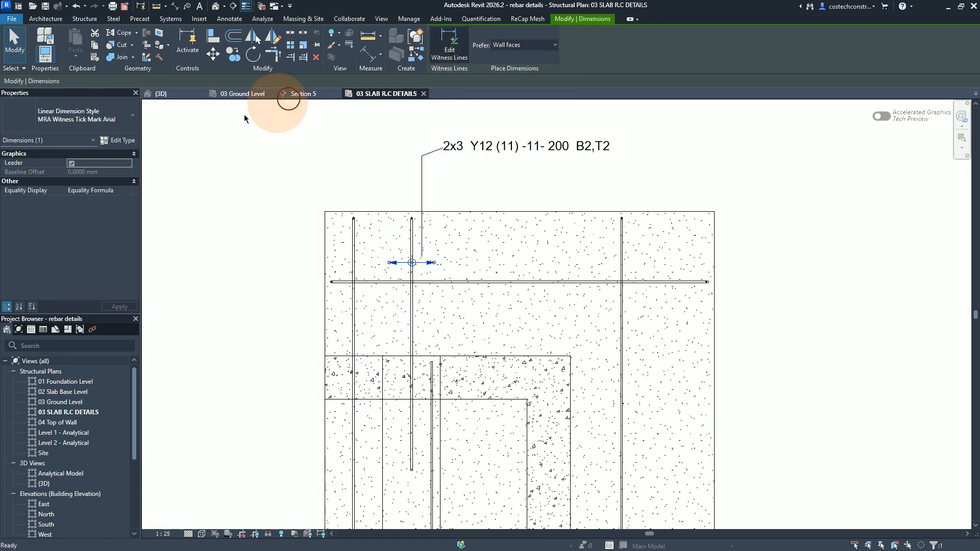
{"action": "left_click", "coordinate": [129, 191]}
{"action": "left_click", "coordinate": [128, 191]}
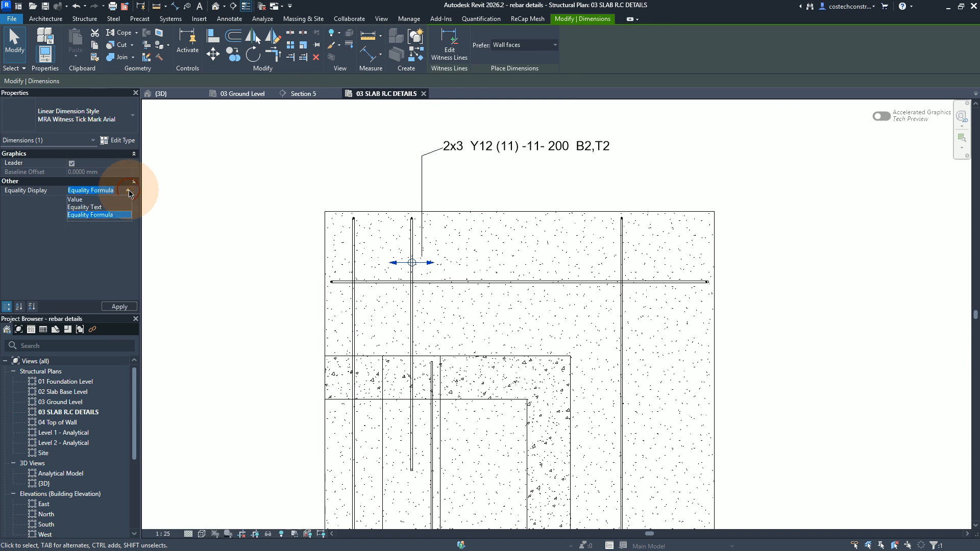
{"action": "left_click", "coordinate": [122, 201]}
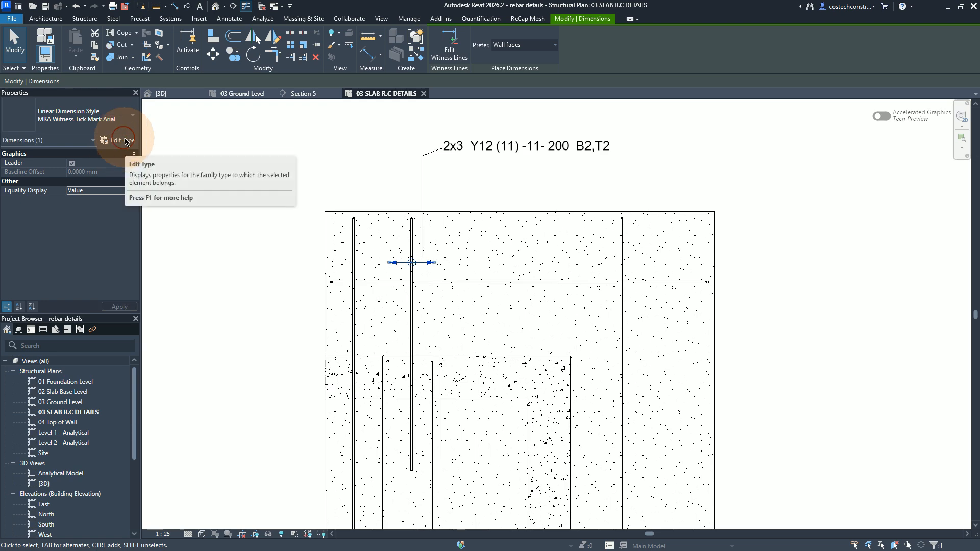
{"action": "left_click", "coordinate": [122, 140]}
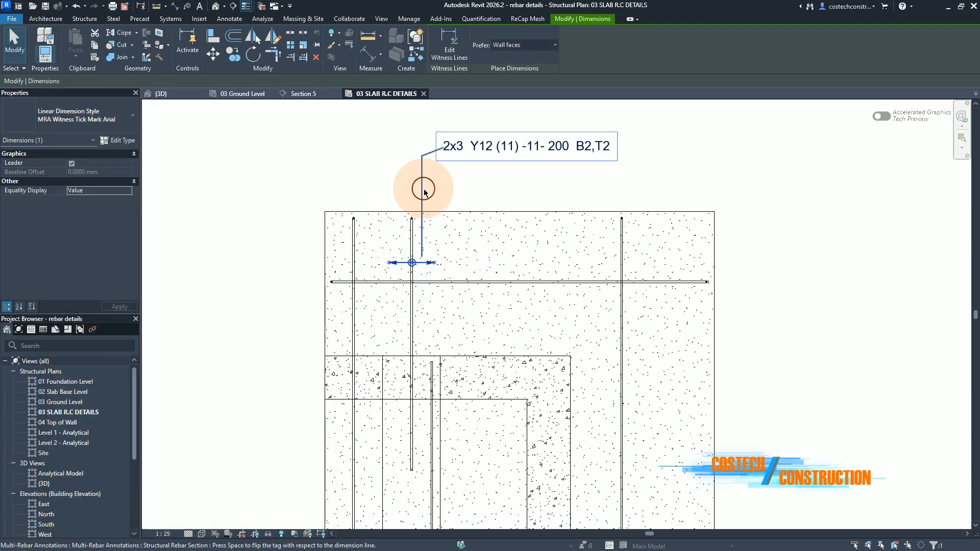
{"action": "key", "text": "Escape"}
{"action": "key", "text": "Escape"}
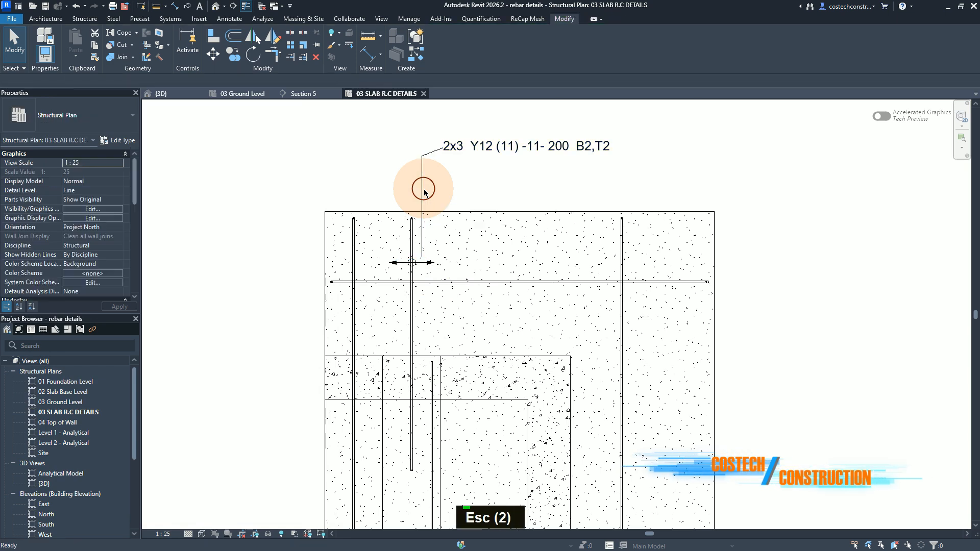
Select the multi-rebar annotation's tag and set its leader type to Attached End
{"action": "left_click", "coordinate": [425, 191]}
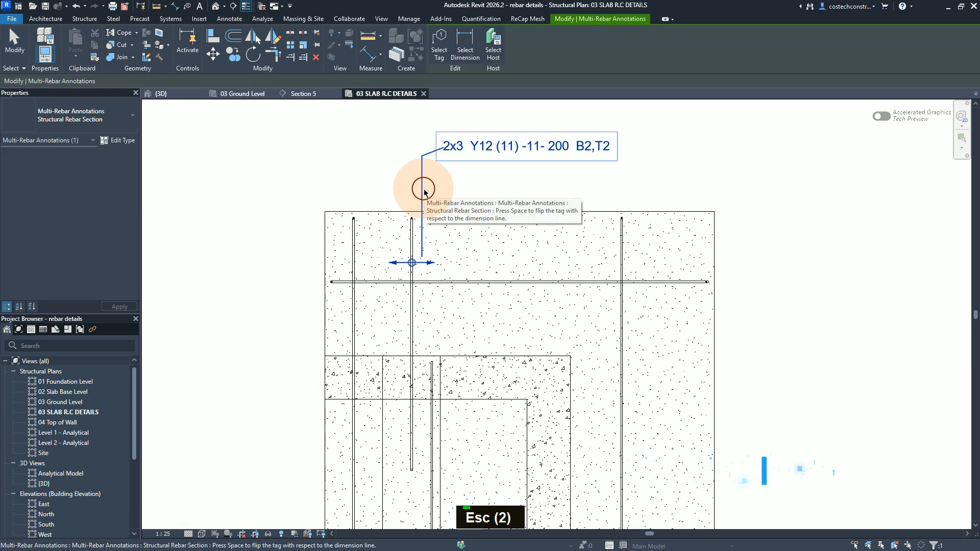
{"action": "left_click", "coordinate": [441, 62]}
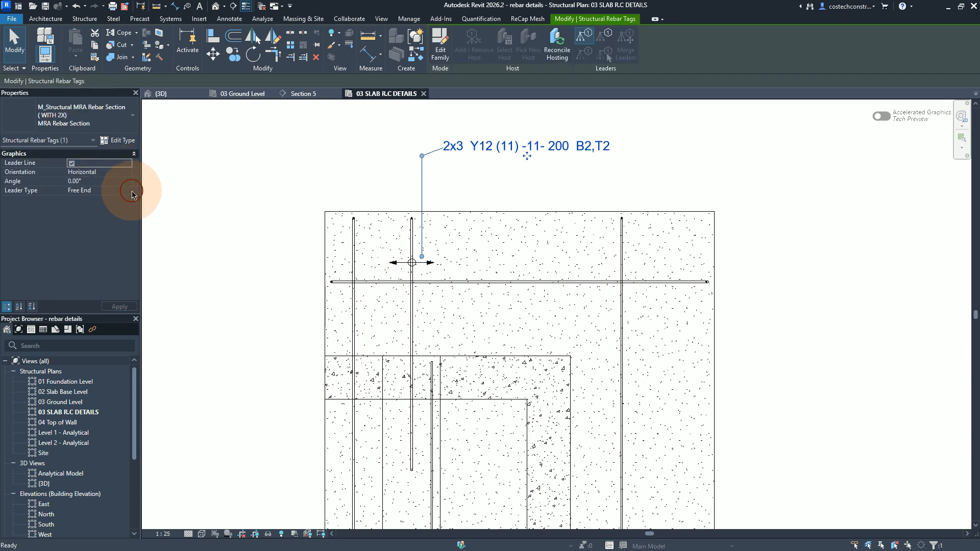
{"action": "left_click", "coordinate": [130, 193]}
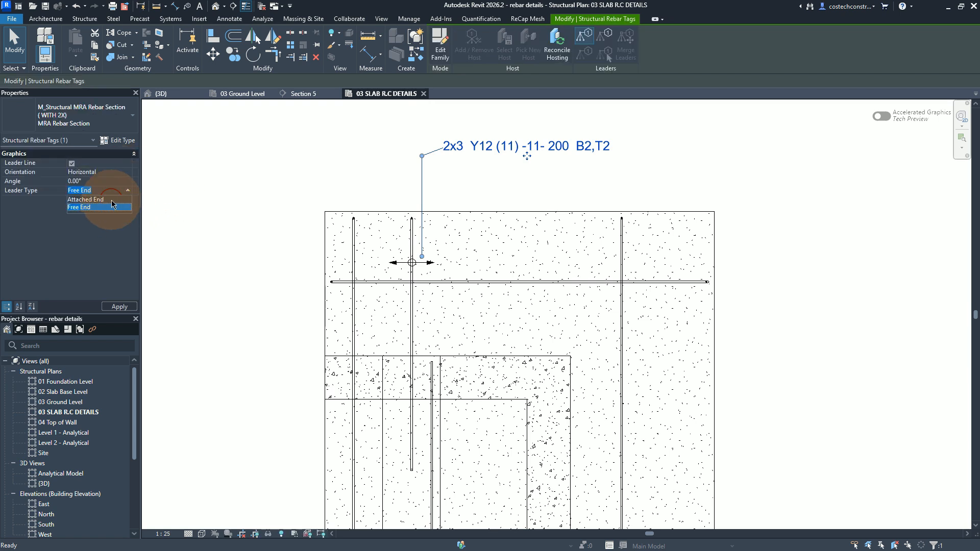
Set the leader arrowhead of the MRA Rebar Section tag type to Filled Dot 2mm and apply it
{"action": "left_click", "coordinate": [122, 143]}
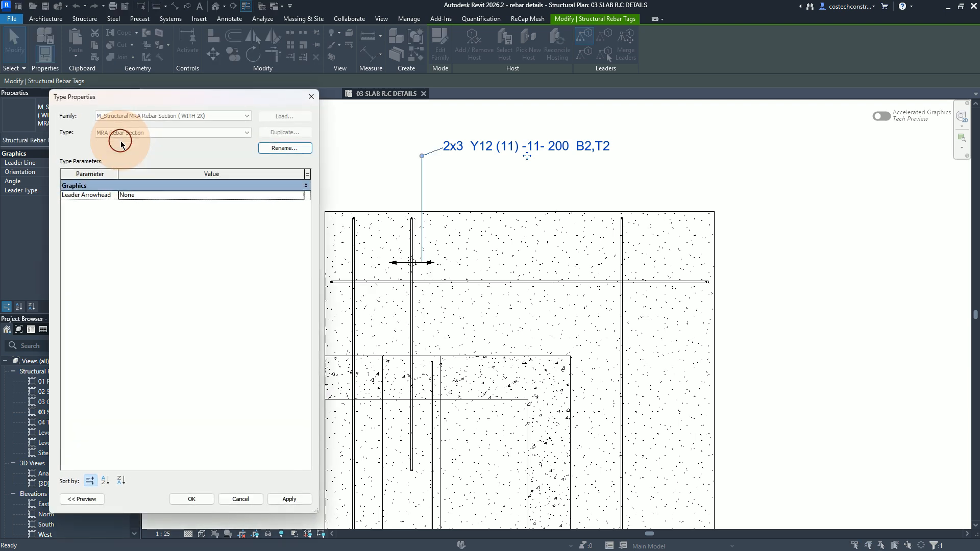
{"action": "left_click", "coordinate": [136, 196]}
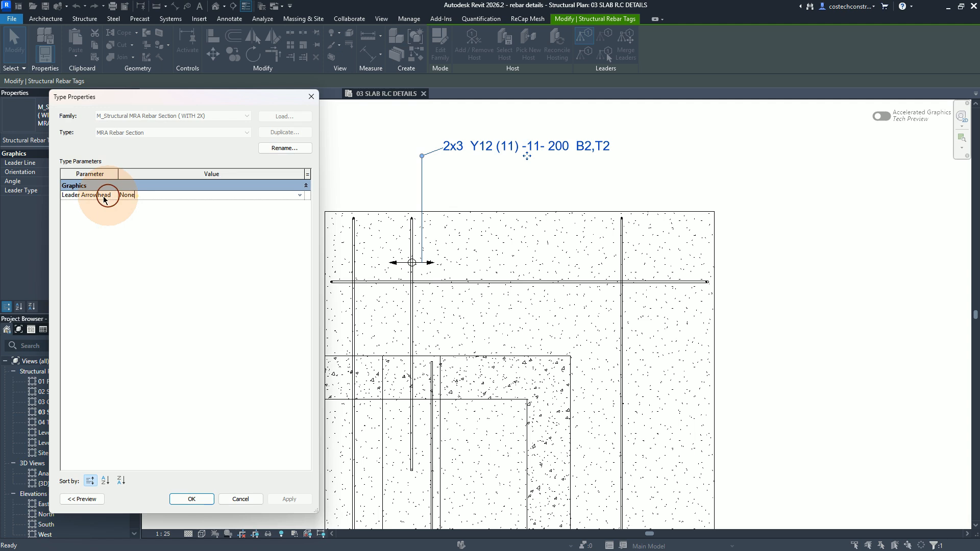
{"action": "left_click", "coordinate": [302, 195]}
{"action": "scroll", "coordinate": [192, 218], "scroll_direction": "down", "scroll_amount": 3}
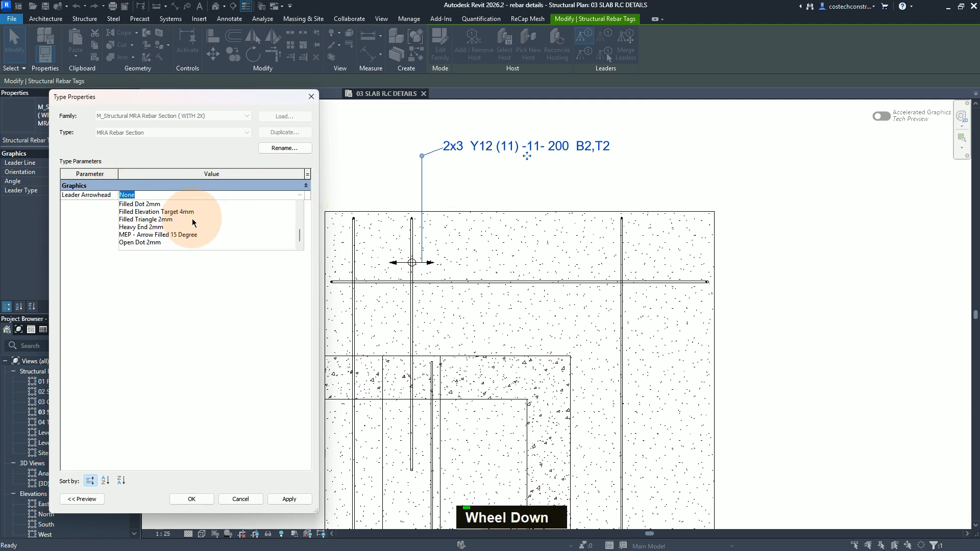
{"action": "left_click", "coordinate": [147, 204]}
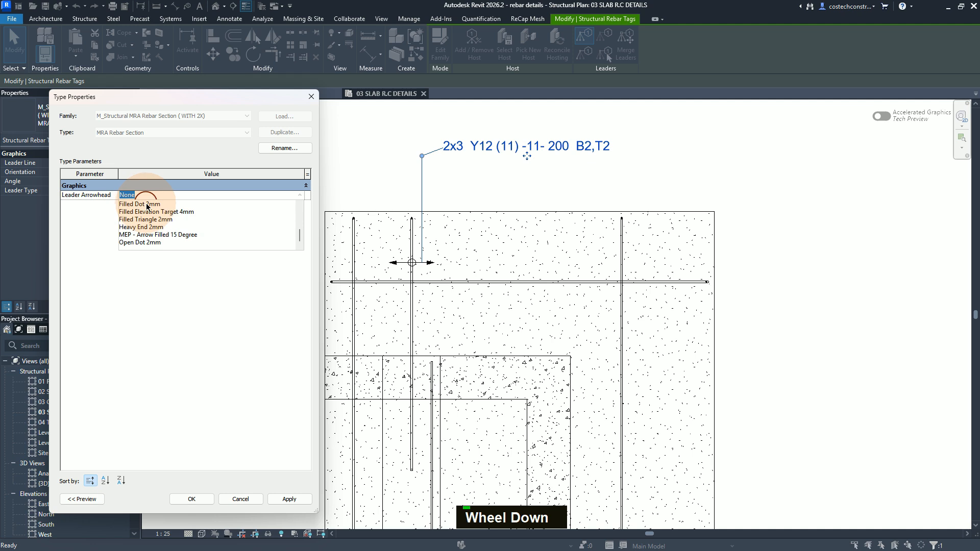
{"action": "left_click", "coordinate": [147, 205]}
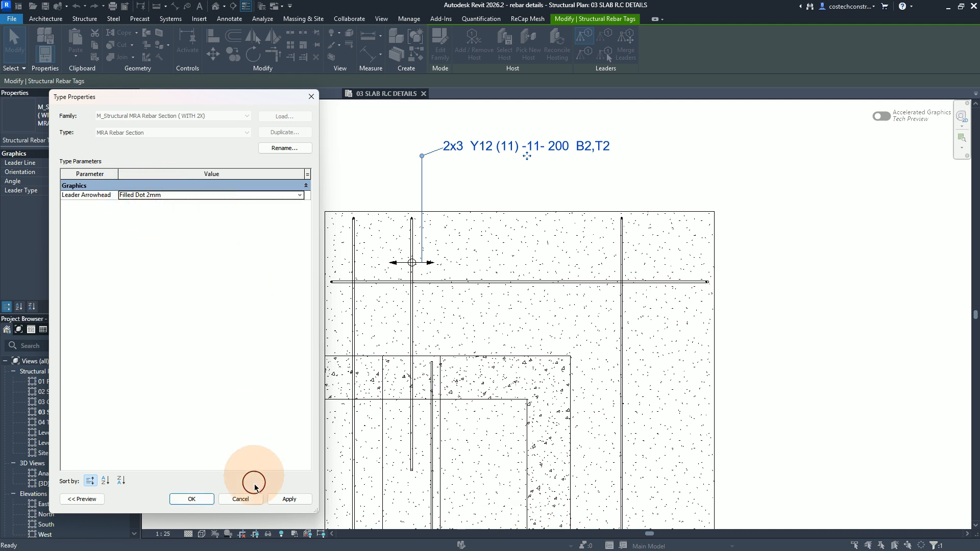
{"action": "left_click", "coordinate": [291, 499]}
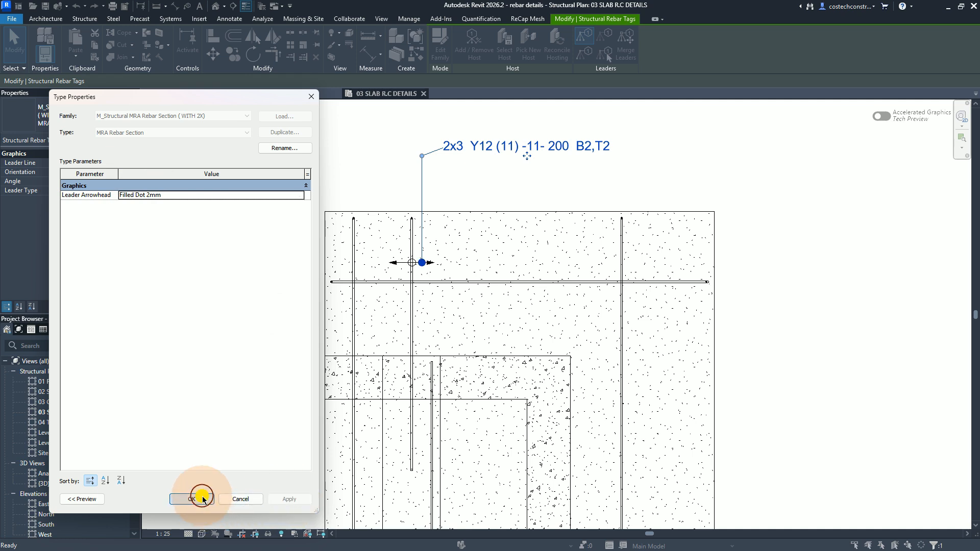
{"action": "left_click", "coordinate": [203, 499]}
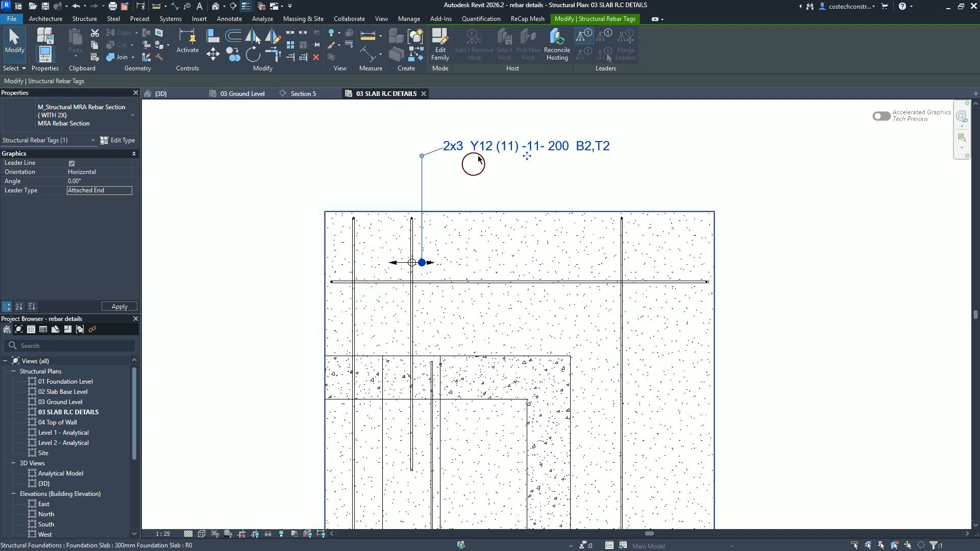
{"action": "left_click", "coordinate": [493, 145]}
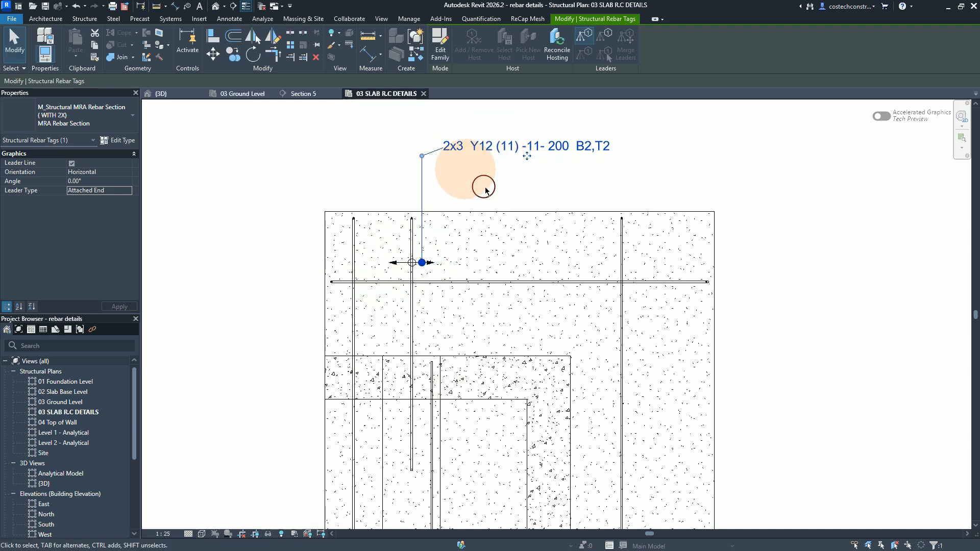
{"action": "key", "text": "Escape"}
{"action": "key", "text": "Escape"}
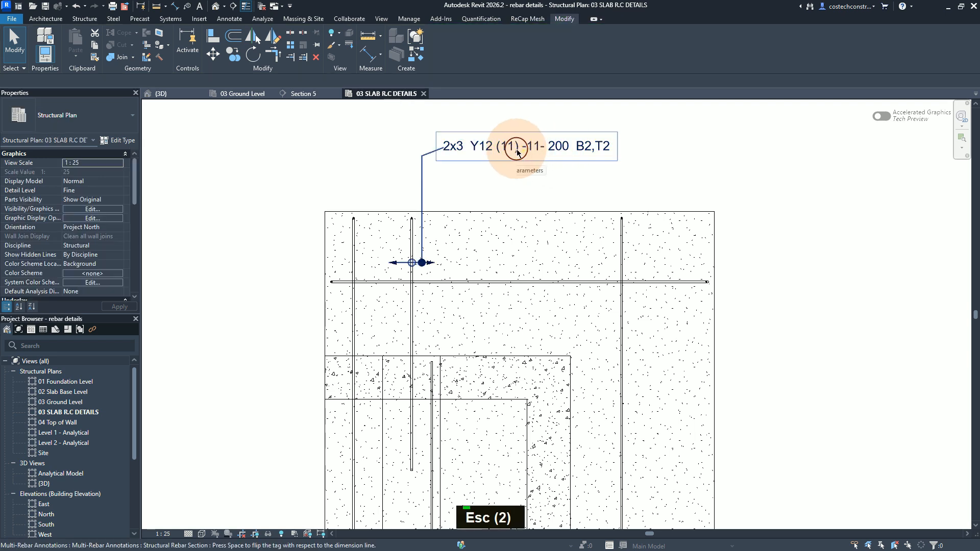
Select the annotation's tag again and change its leader type to Free End
{"action": "left_click", "coordinate": [475, 146]}
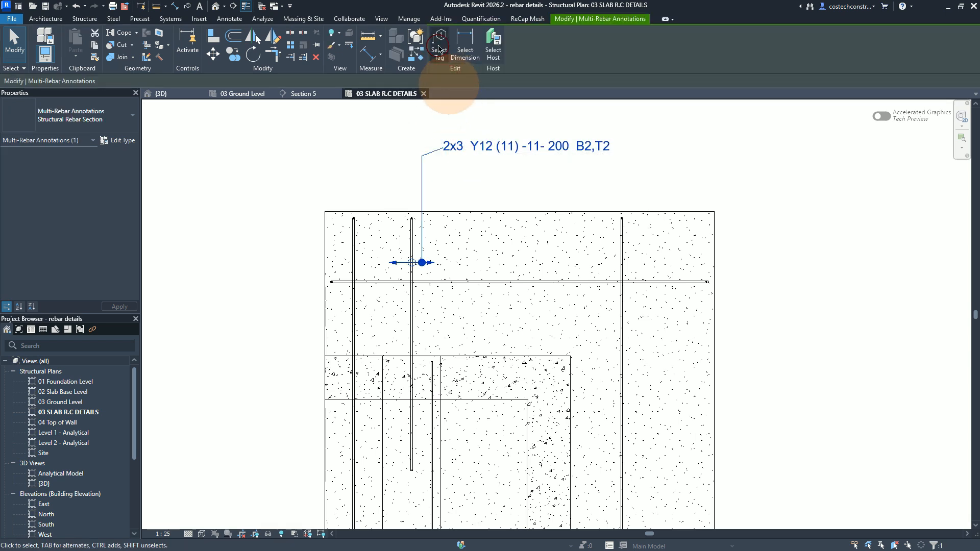
{"action": "left_click", "coordinate": [439, 49]}
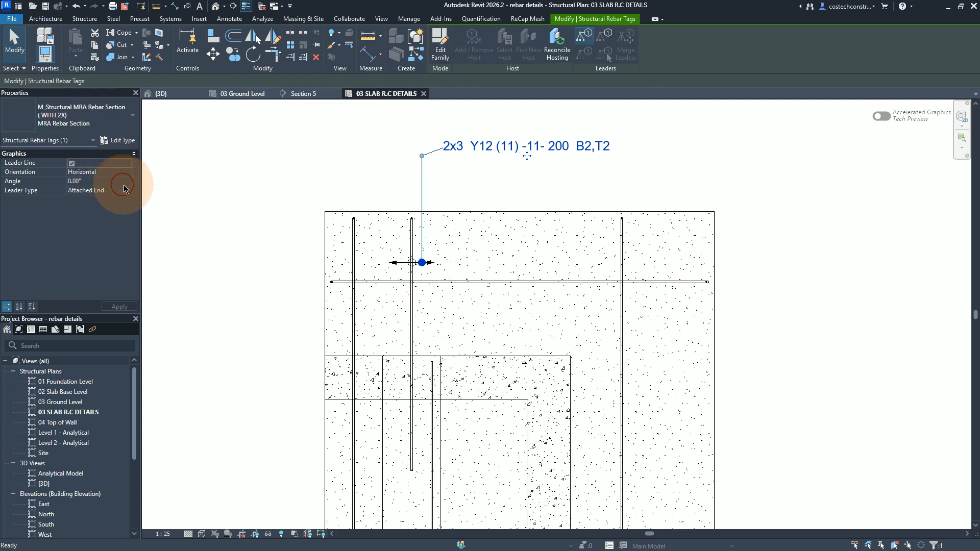
{"action": "left_click", "coordinate": [129, 191]}
{"action": "left_click", "coordinate": [128, 191]}
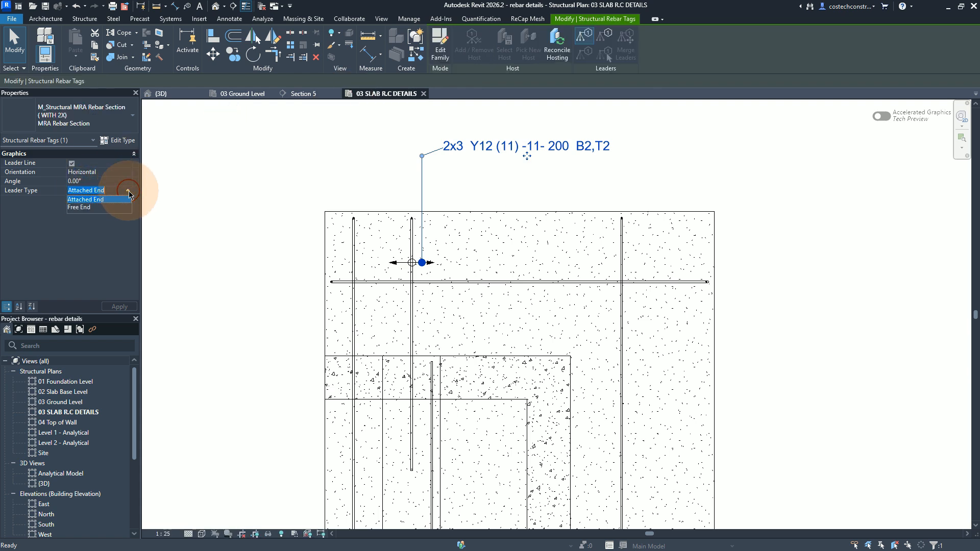
{"action": "left_click", "coordinate": [112, 208]}
{"action": "left_click", "coordinate": [119, 305]}
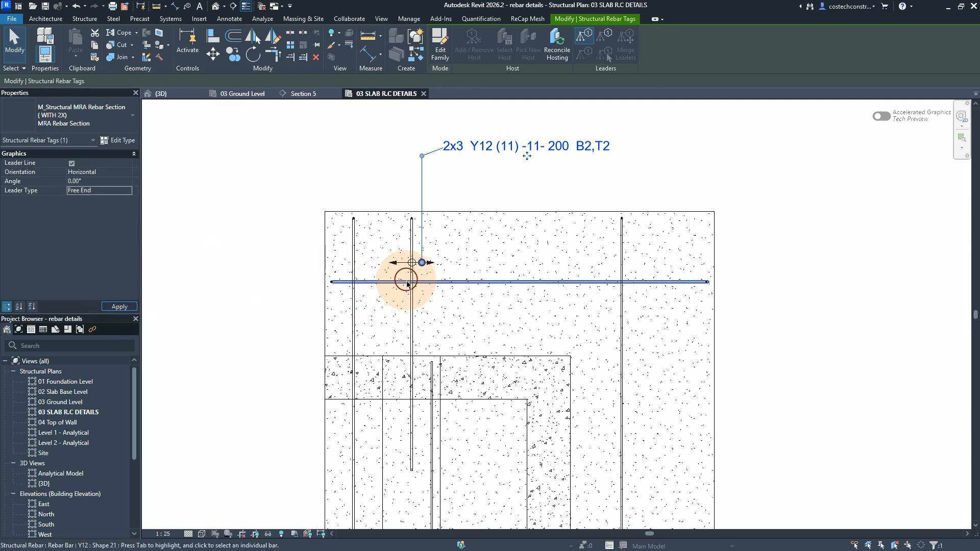
Try to move the tag leader's filled dot along the dimension line onto the open dot at the bar
{"action": "scroll", "coordinate": [393, 285], "scroll_direction": "up", "scroll_amount": 5}
{"action": "scroll", "coordinate": [432, 261], "scroll_direction": "up", "scroll_amount": 2}
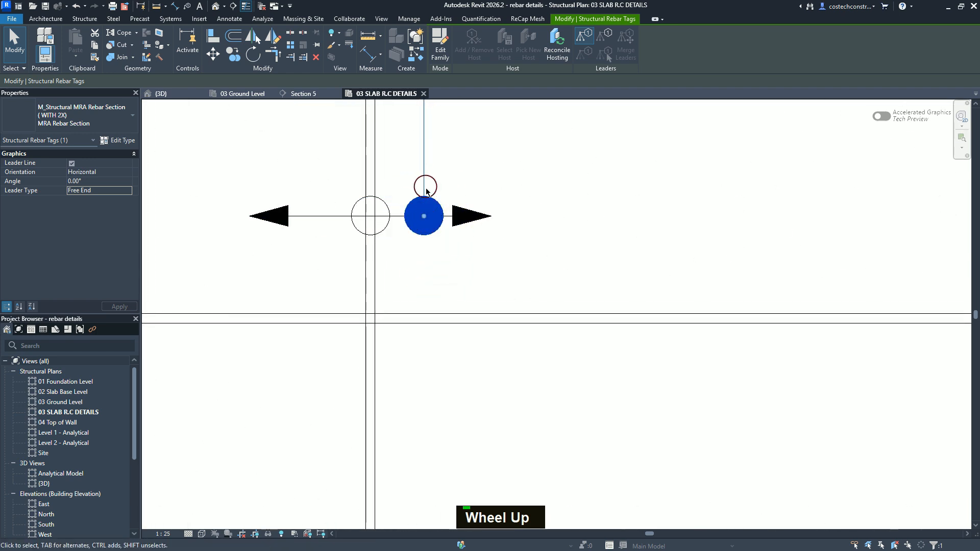
{"action": "left_click", "coordinate": [422, 183]}
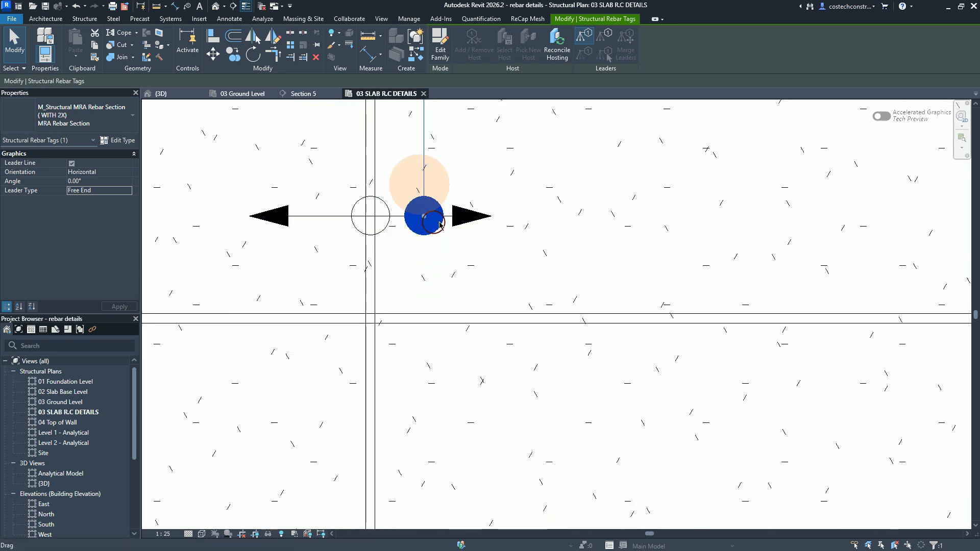
{"action": "left_click", "coordinate": [332, 215]}
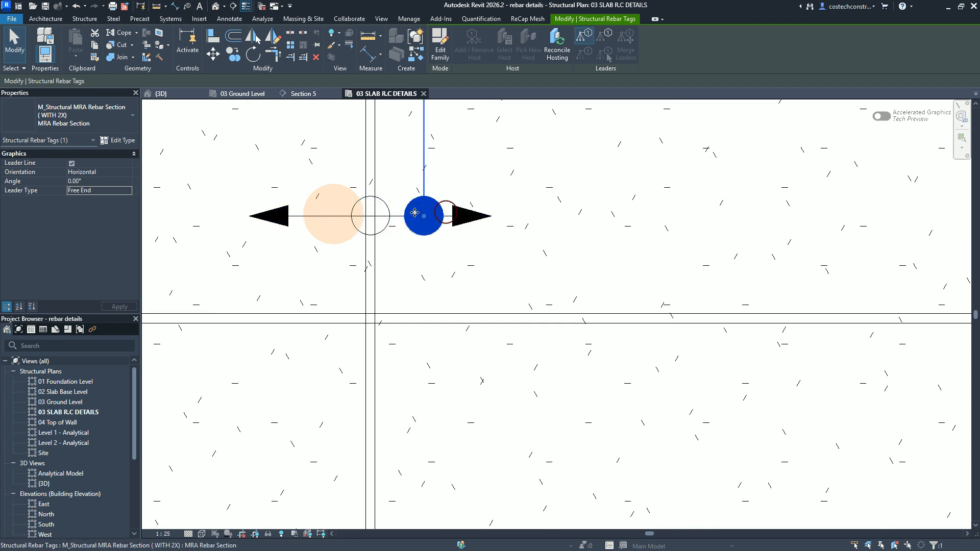
{"action": "left_click", "coordinate": [417, 155]}
{"action": "scroll", "coordinate": [383, 386], "scroll_direction": "down", "scroll_amount": 3}
{"action": "scroll", "coordinate": [384, 395], "scroll_direction": "down", "scroll_amount": 4}
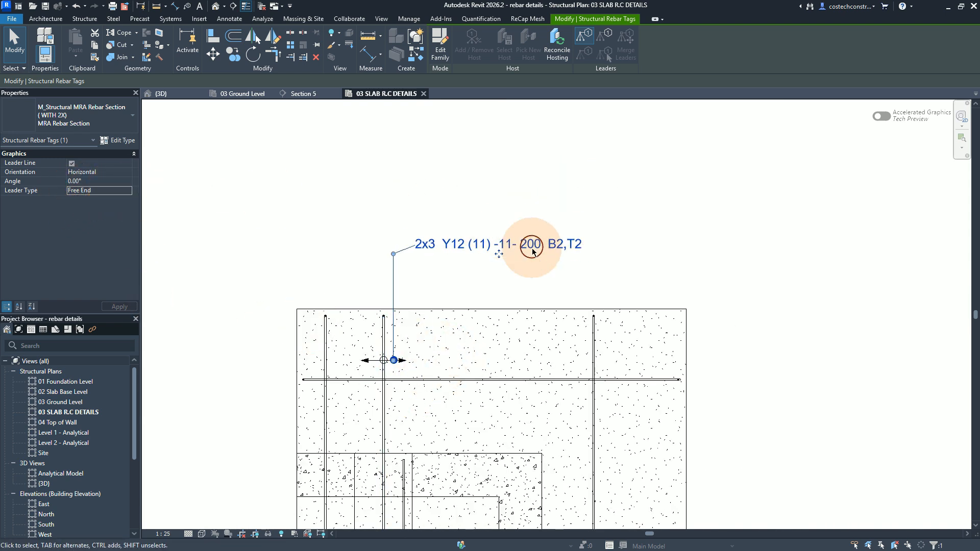
Move the tag text down closer to the slab edge and straighten the leader's horizontal segment at its elbow
{"action": "mouse_move", "coordinate": [499, 260]}
{"action": "left_mouse_down"}
{"action": "mouse_move", "coordinate": [497, 282]}
{"action": "mouse_move", "coordinate": [461, 285]}
{"action": "mouse_move", "coordinate": [499, 279]}
{"action": "left_mouse_up"}
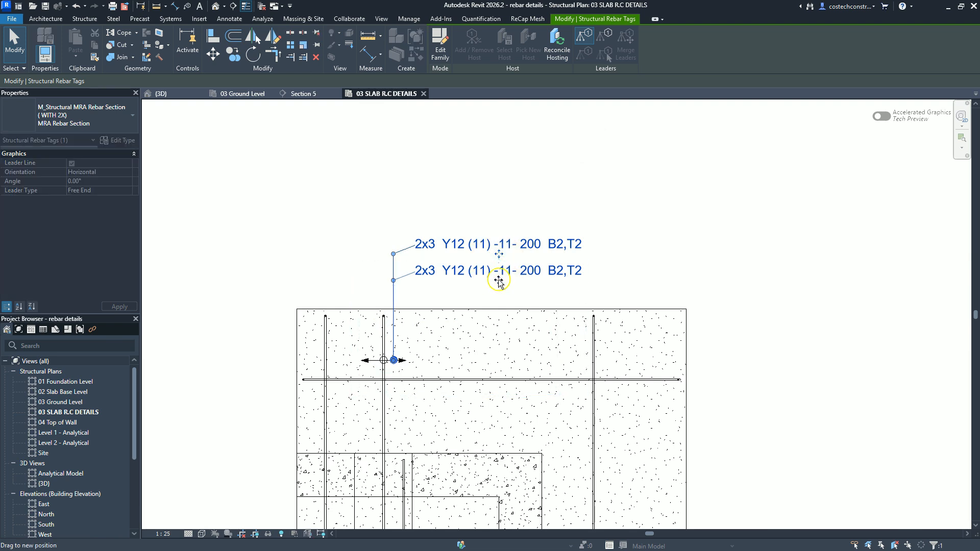
{"action": "left_click_drag", "start_coordinate": [414, 287], "coordinate": [391, 284]}
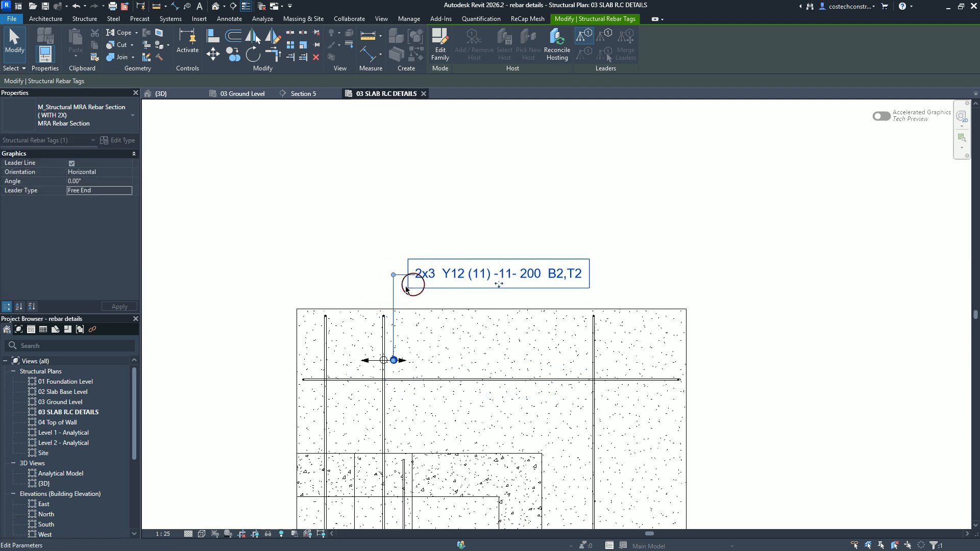
{"action": "key", "text": "Escape"}
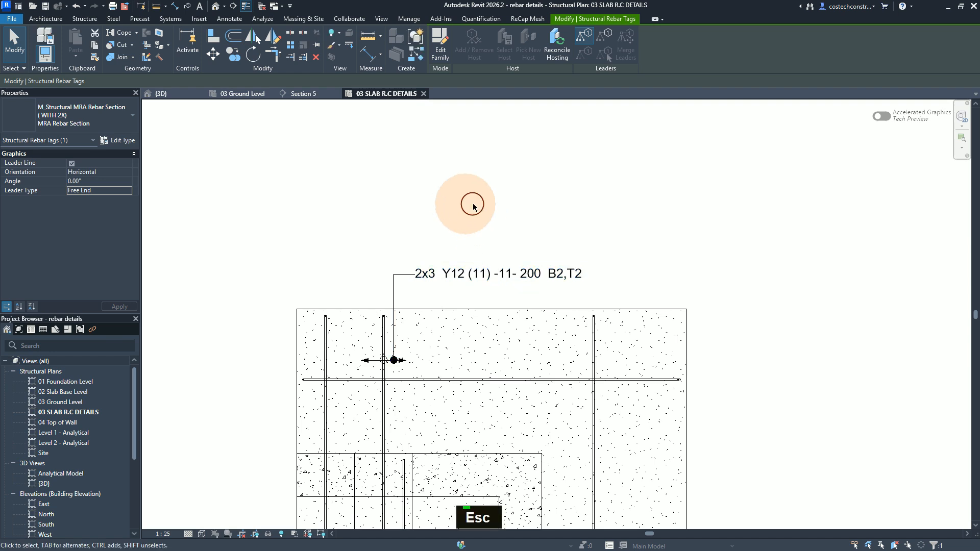
{"action": "key", "text": "Escape"}
{"action": "key", "text": "Escape"}
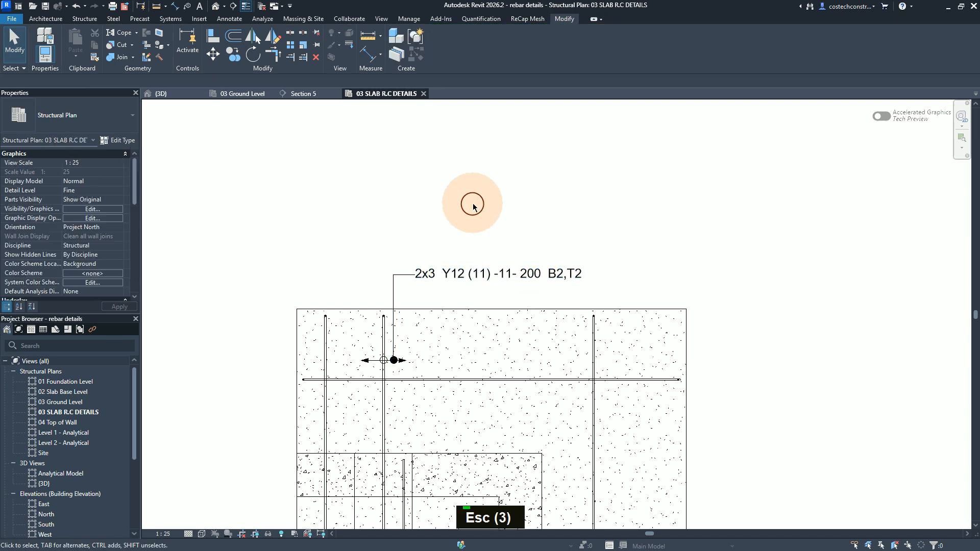
Start a linear multi-rebar annotation with M_Structural MRA Rebar Section (WITH 2X) : MRA Rebar Section as the loaded Structural Rebar tag
{"action": "left_click", "coordinate": [228, 20]}
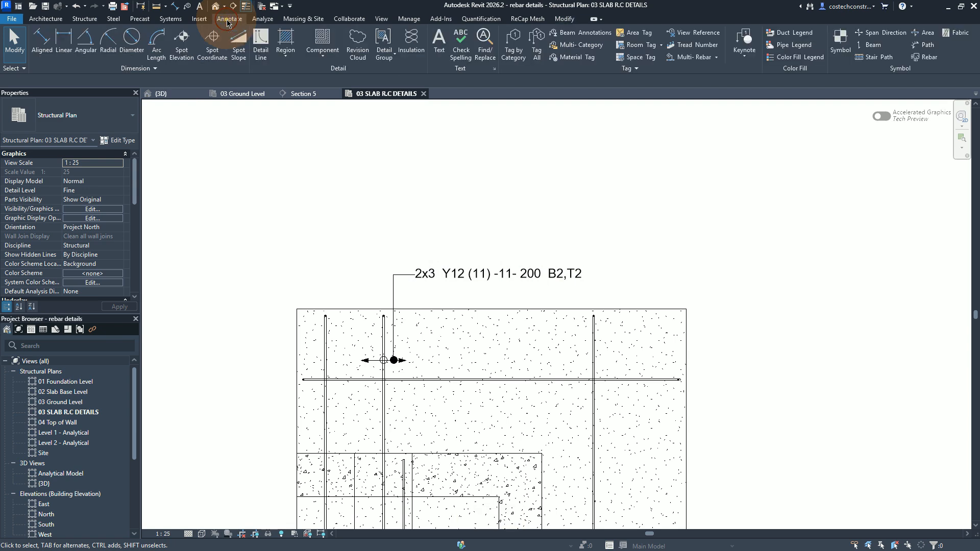
{"action": "left_click", "coordinate": [702, 57]}
{"action": "left_click", "coordinate": [702, 95]}
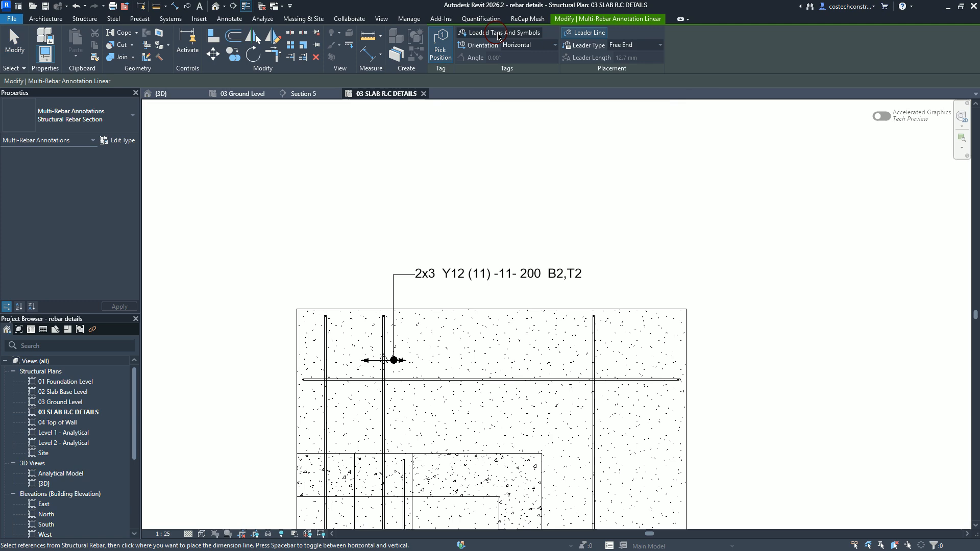
{"action": "left_click", "coordinate": [498, 34]}
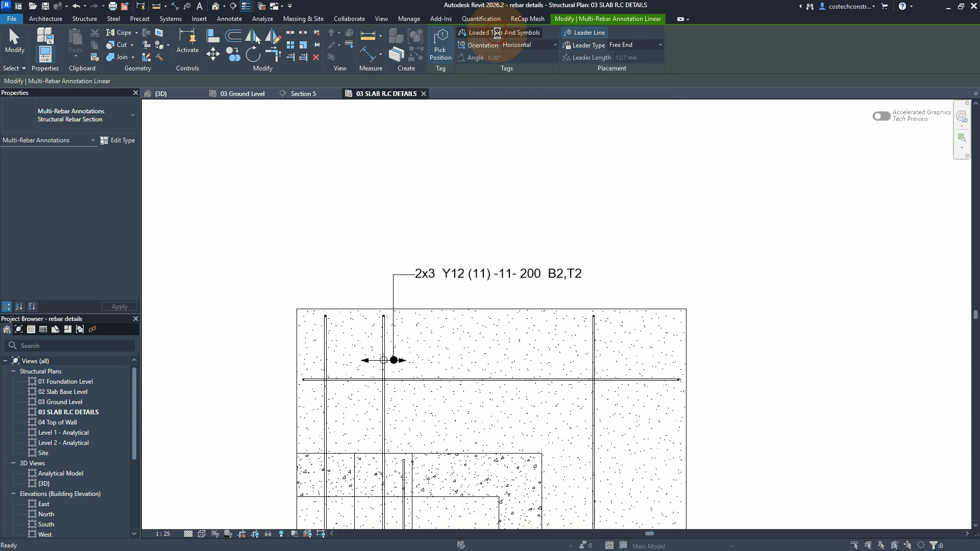
{"action": "left_click", "coordinate": [681, 263]}
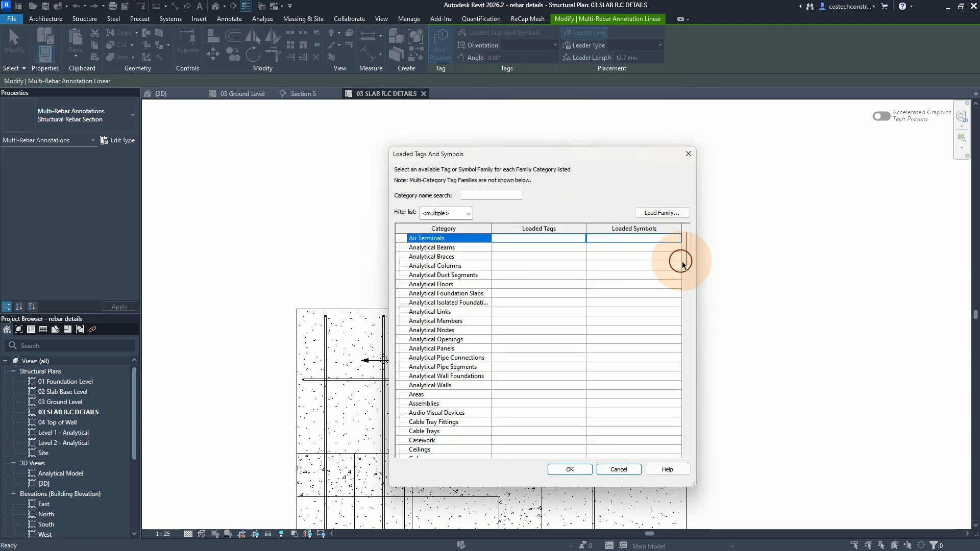
{"action": "left_click_drag", "start_coordinate": [690, 271], "coordinate": [686, 436]}
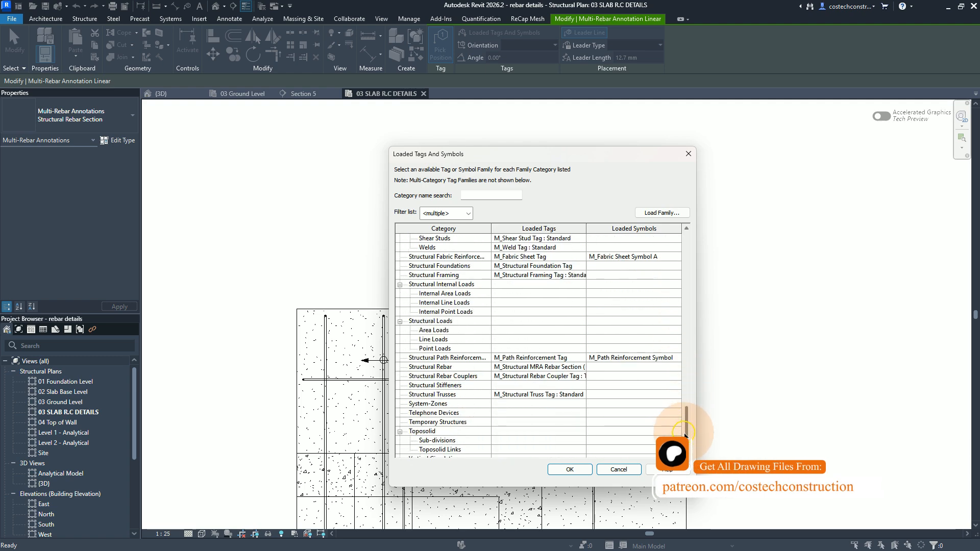
{"action": "left_click", "coordinate": [438, 370]}
{"action": "left_click", "coordinate": [583, 368]}
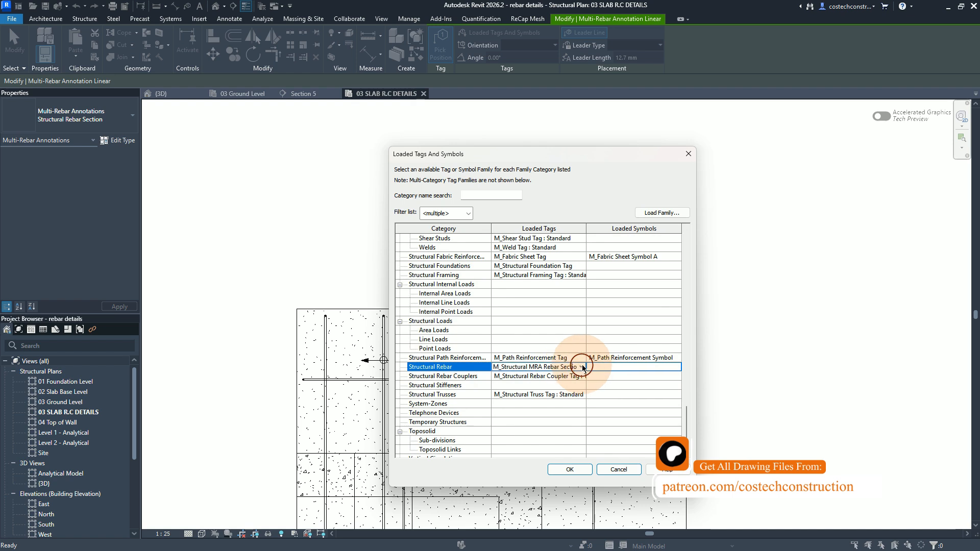
{"action": "left_click", "coordinate": [581, 368]}
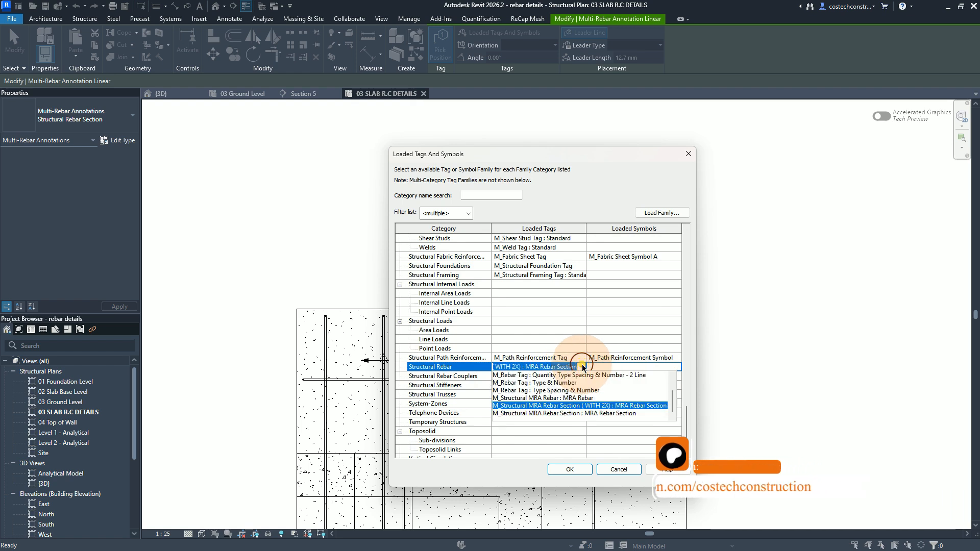
{"action": "left_click", "coordinate": [584, 406]}
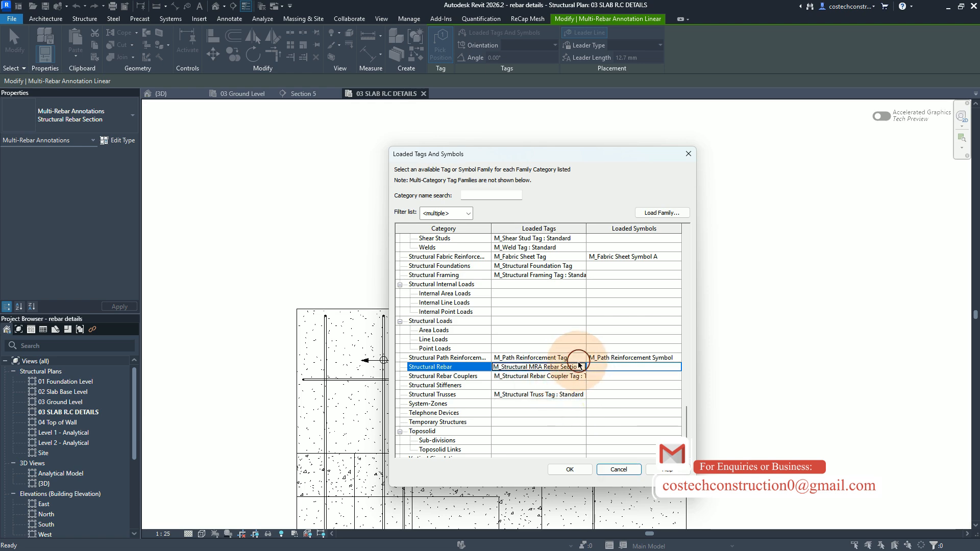
{"action": "left_click", "coordinate": [570, 467]}
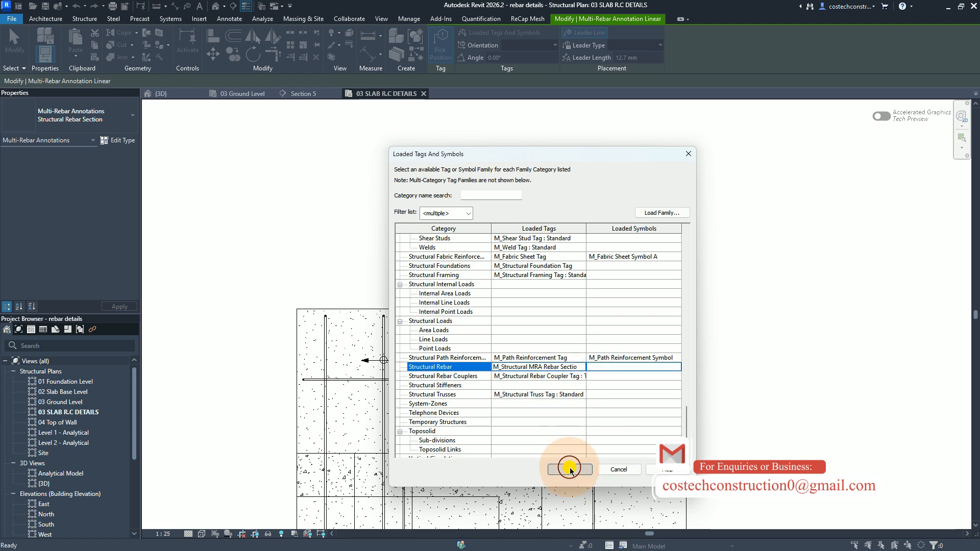
Annotate the short vertical bar nearest the slab's left edge, placing its tag outside that edge on a free-end leader
{"action": "left_click", "coordinate": [322, 350]}
{"action": "left_click", "coordinate": [440, 48]}
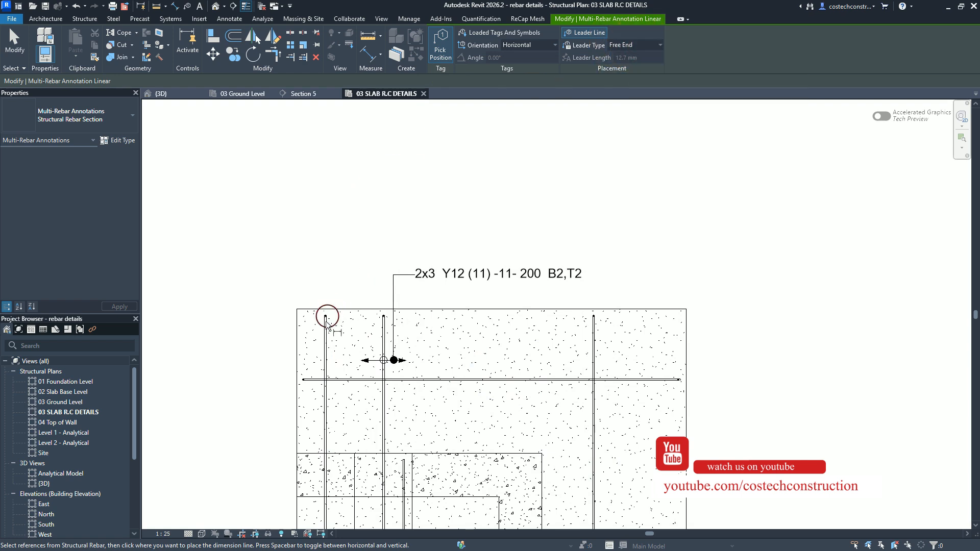
{"action": "left_click", "coordinate": [325, 348]}
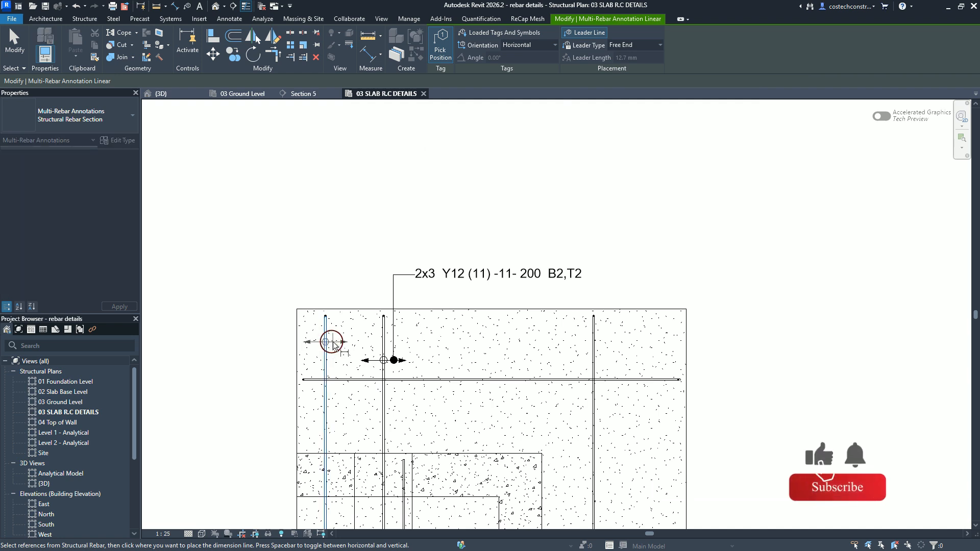
{"action": "left_click", "coordinate": [333, 345]}
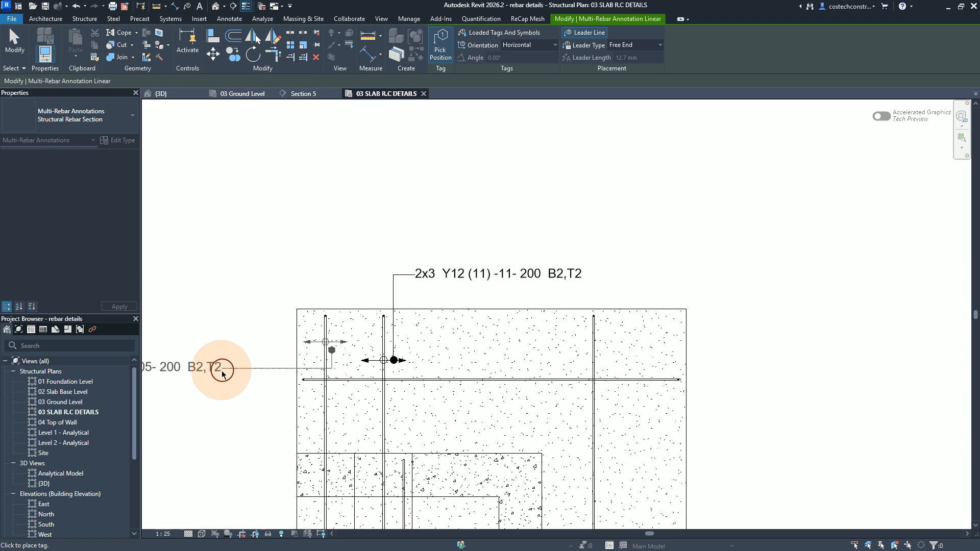
{"action": "left_click", "coordinate": [222, 371]}
Annotate the uppermost horizontal bar with a vertical dimension line near the slab's right edge and place its tag outside that edge
{"action": "scroll", "coordinate": [328, 203], "scroll_direction": "up", "scroll_amount": 3}
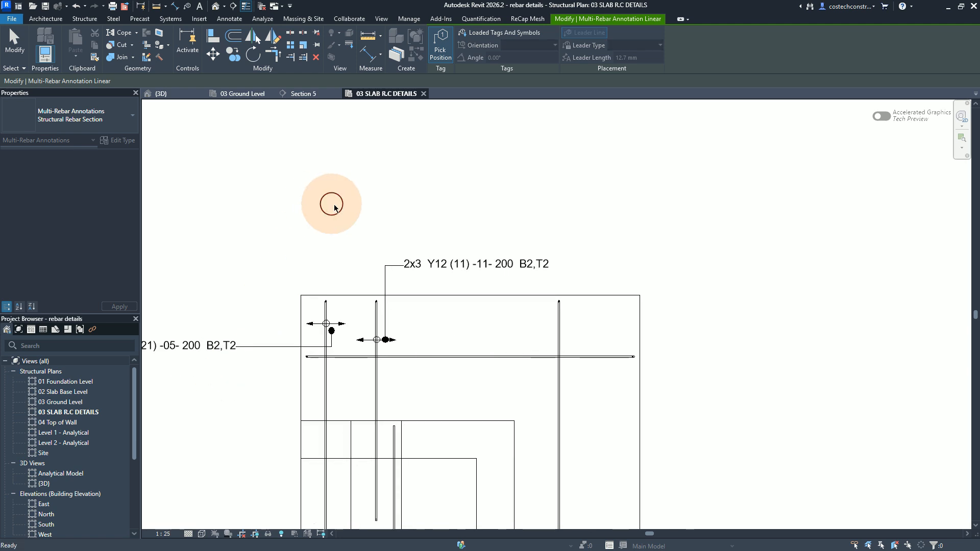
{"action": "scroll", "coordinate": [438, 191], "scroll_direction": "down", "scroll_amount": 3}
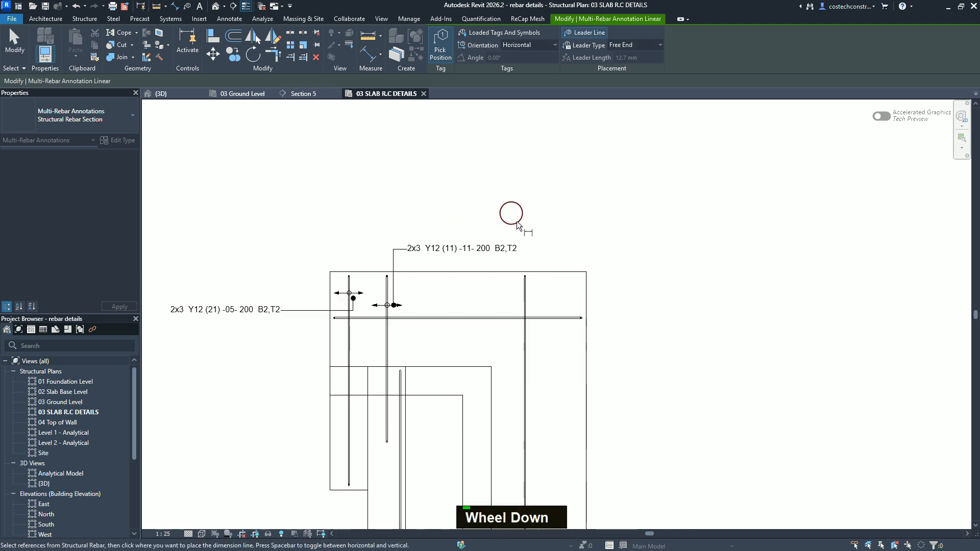
{"action": "left_click", "coordinate": [496, 318]}
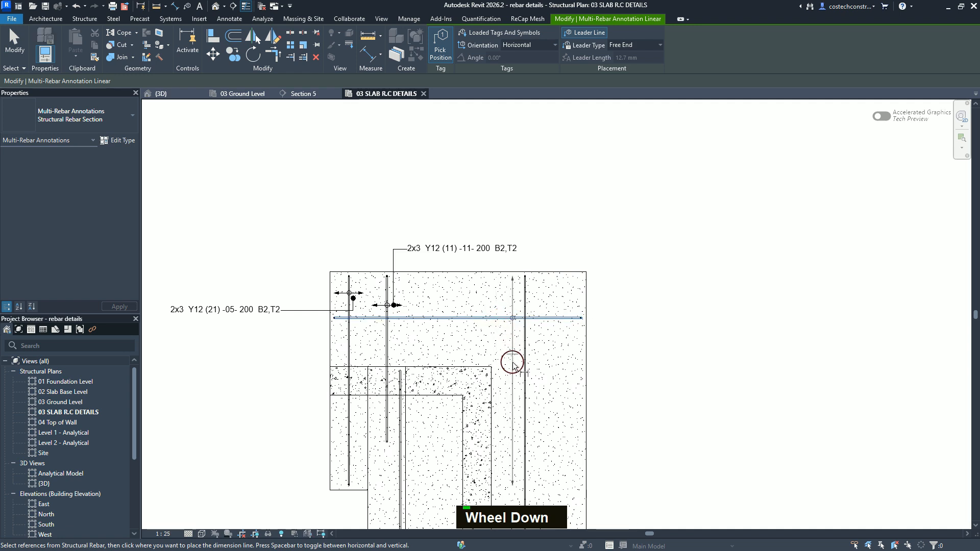
{"action": "left_click", "coordinate": [550, 370]}
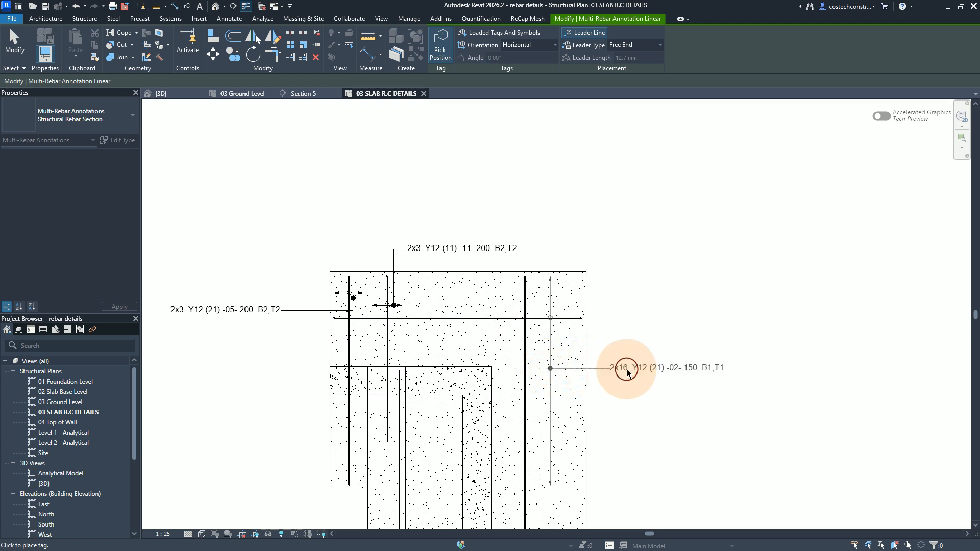
{"action": "left_click", "coordinate": [631, 372]}
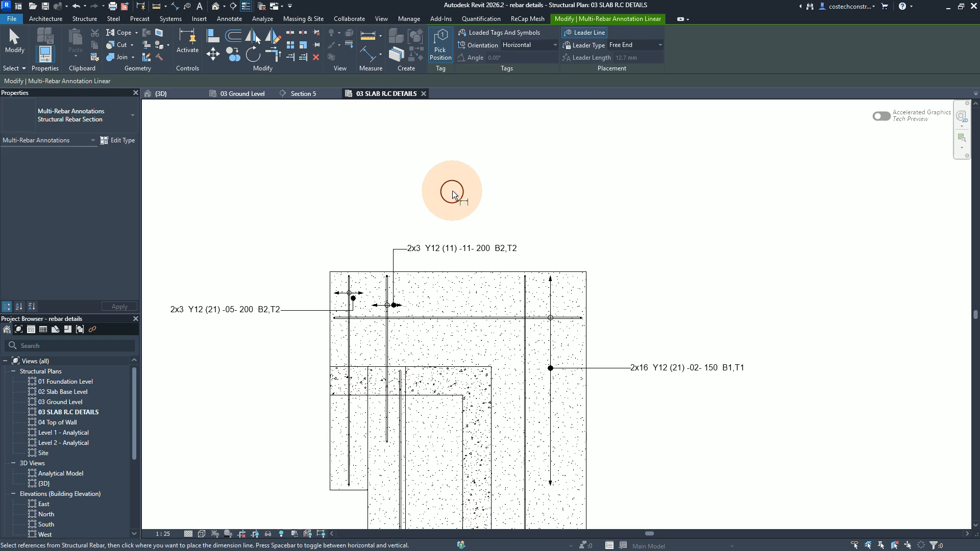
Annotate the long vertical bar at mid-slab, with its leader elbow below the dimension line and the tag outside the right edge
{"action": "scroll", "coordinate": [448, 190], "scroll_direction": "up", "scroll_amount": 3}
{"action": "scroll", "coordinate": [516, 150], "scroll_direction": "down", "scroll_amount": 4}
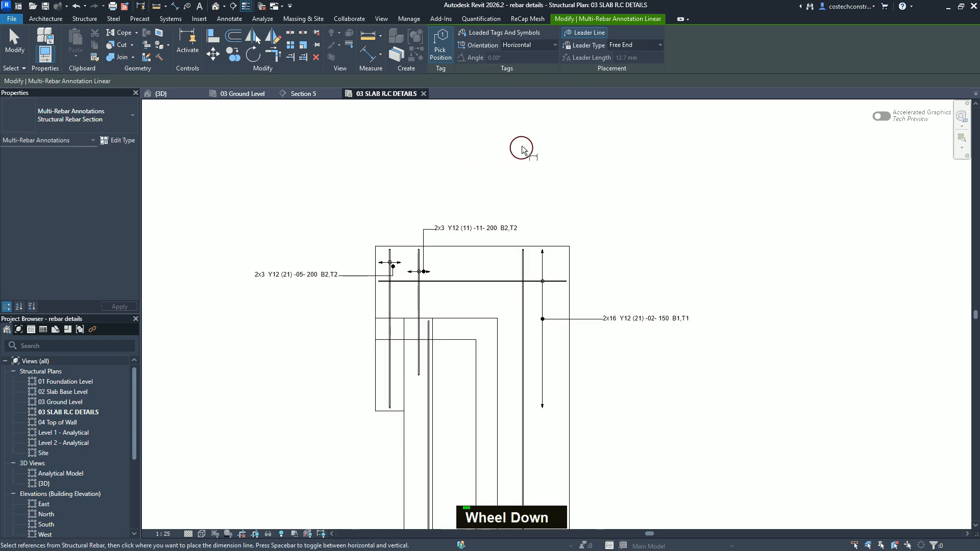
{"action": "scroll", "coordinate": [522, 149], "scroll_direction": "down", "scroll_amount": 2}
{"action": "scroll", "coordinate": [558, 312], "scroll_direction": "up", "scroll_amount": 3}
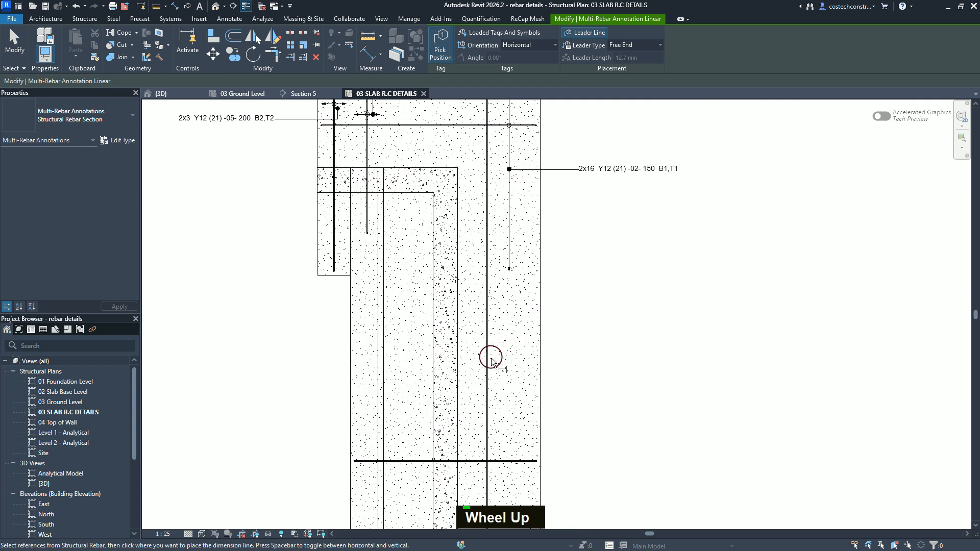
{"action": "left_click", "coordinate": [490, 363]}
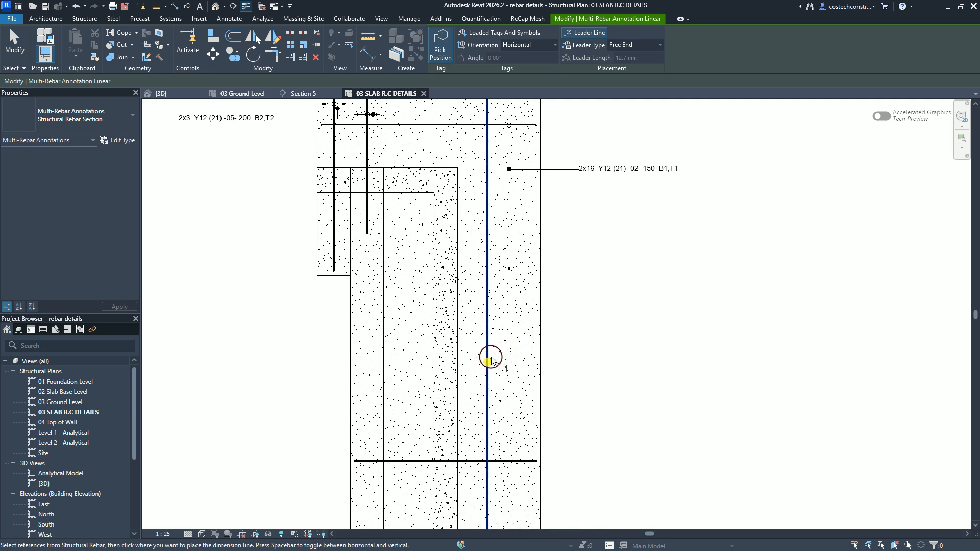
{"action": "left_click", "coordinate": [511, 353]}
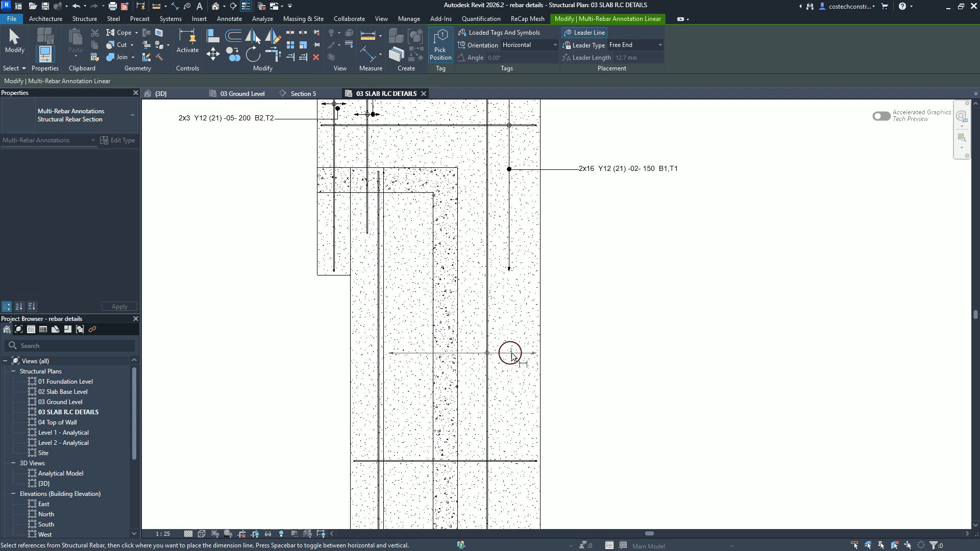
{"action": "left_click", "coordinate": [512, 354]}
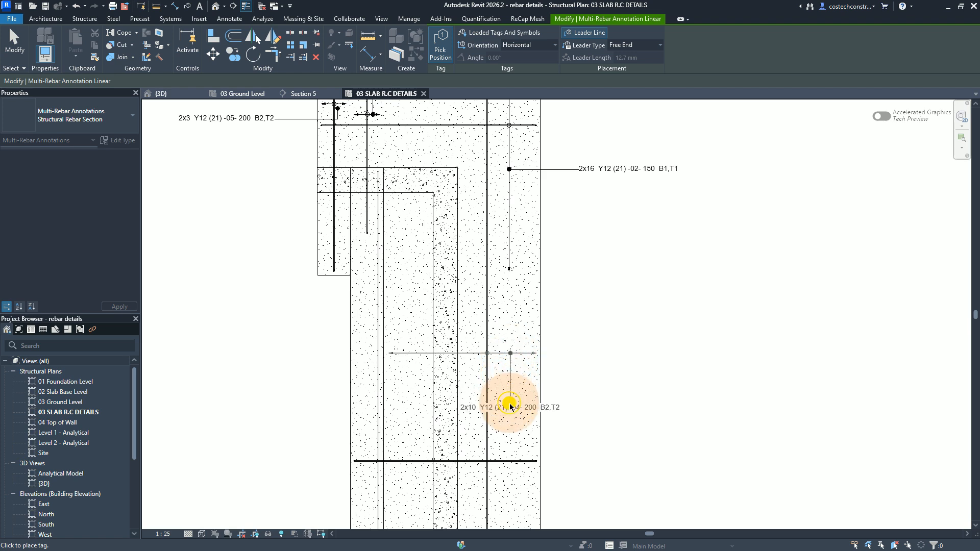
{"action": "left_click", "coordinate": [511, 403]}
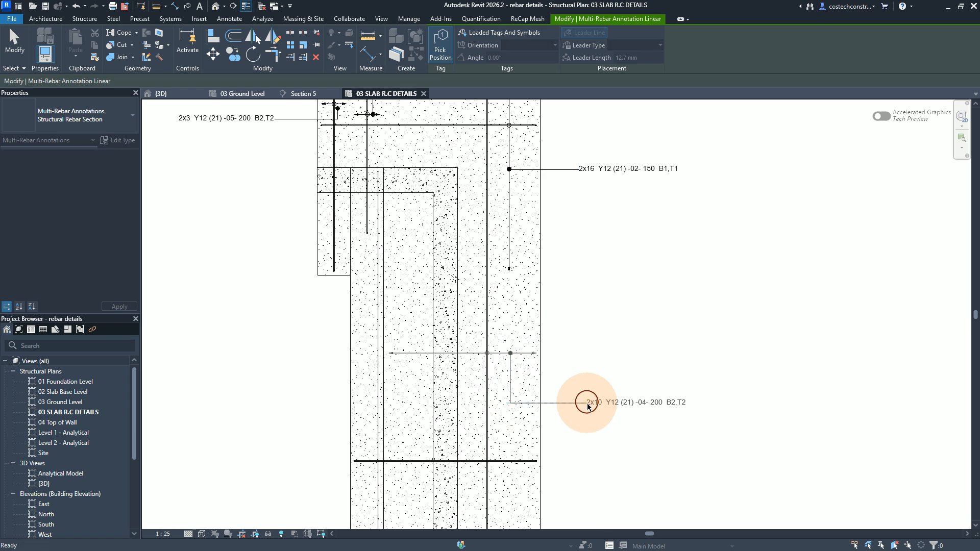
{"action": "left_click", "coordinate": [588, 404]}
Annotate the middle horizontal bar with its dimension line inside the wall outline, aligning its tag under the tags outside the right edge
{"action": "scroll", "coordinate": [519, 211], "scroll_direction": "down", "scroll_amount": 3}
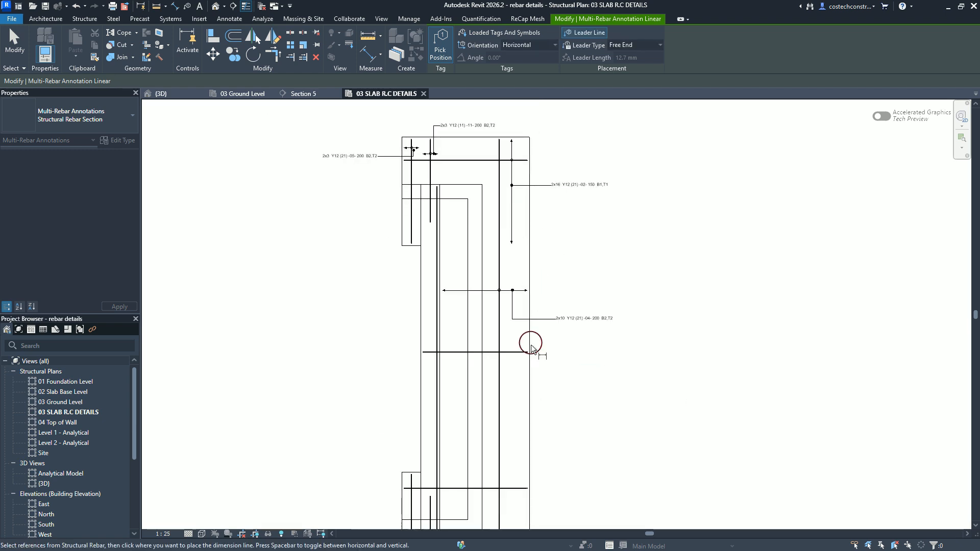
{"action": "left_click", "coordinate": [517, 335]}
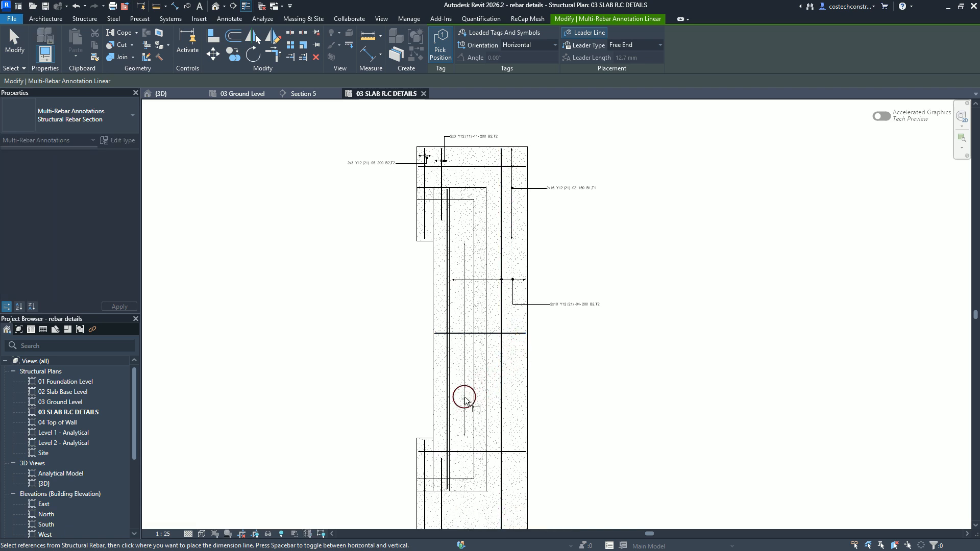
{"action": "left_click", "coordinate": [465, 391]}
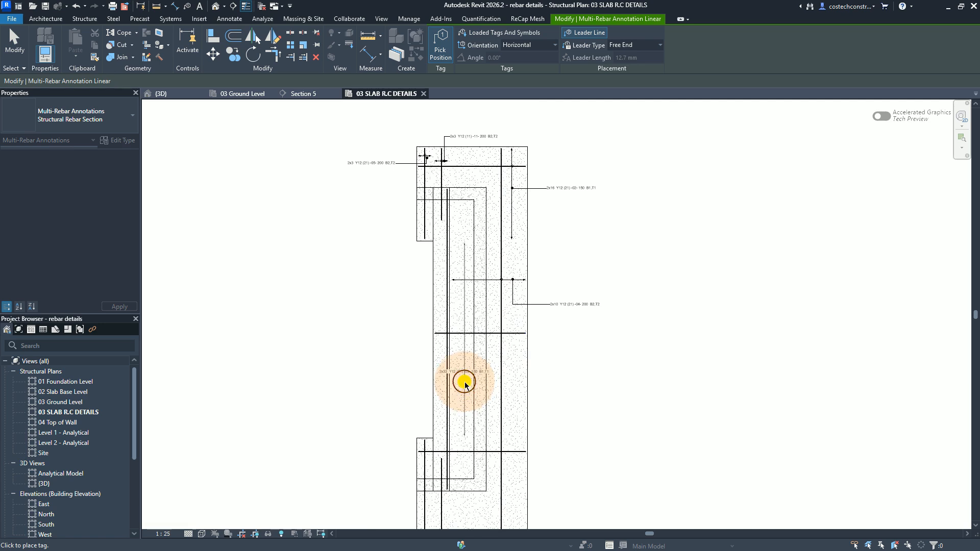
{"action": "left_click", "coordinate": [464, 383]}
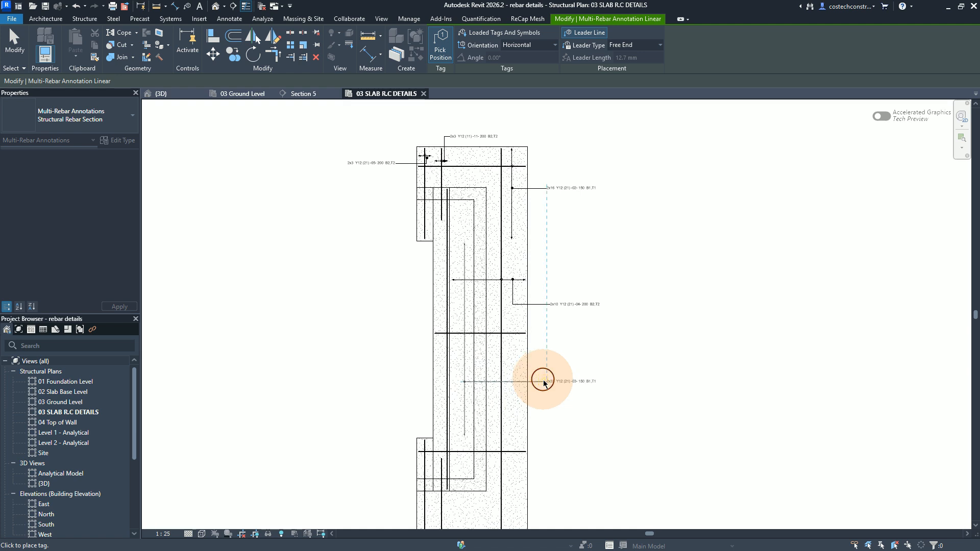
{"action": "left_click", "coordinate": [565, 372]}
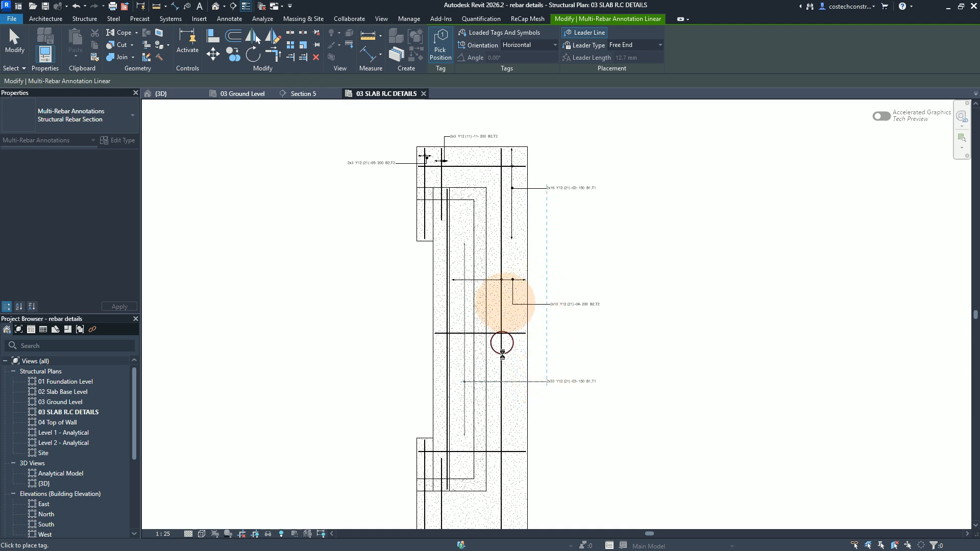
{"action": "left_click", "coordinate": [516, 450]}
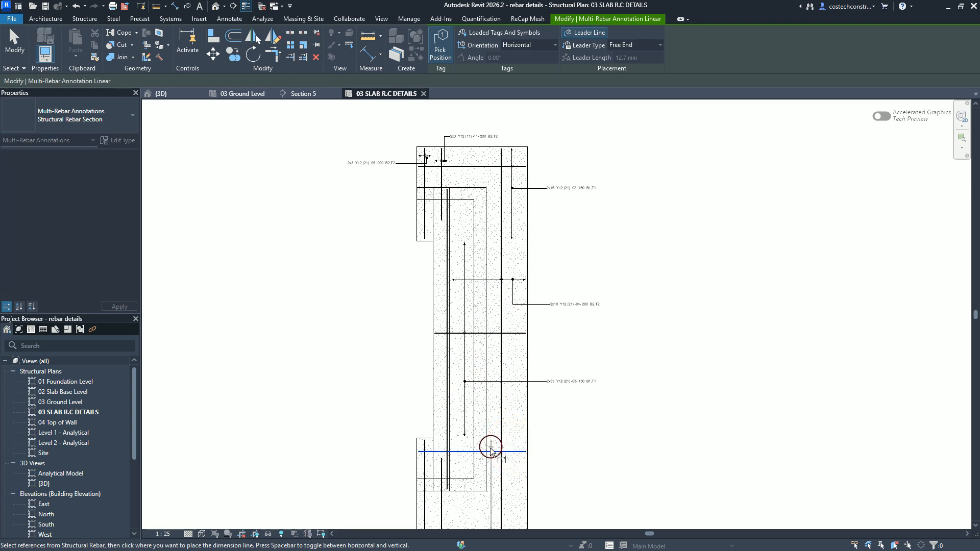
{"action": "scroll", "coordinate": [489, 500], "scroll_direction": "up", "scroll_amount": 5}
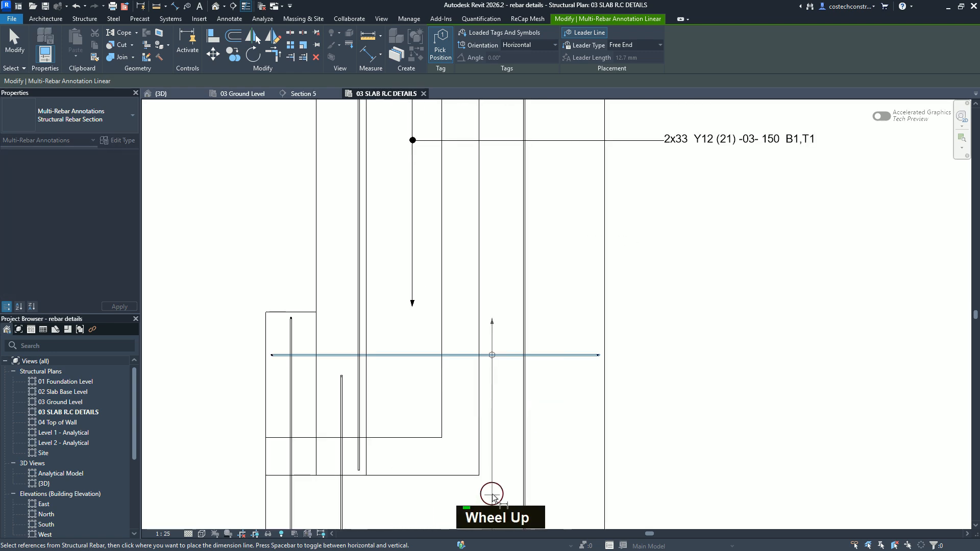
{"action": "scroll", "coordinate": [493, 493], "scroll_direction": "down", "scroll_amount": 1}
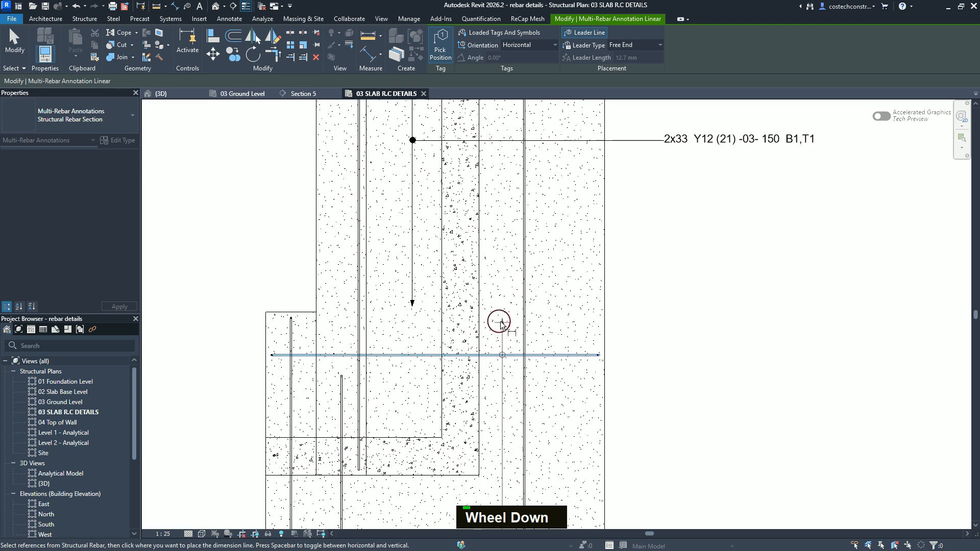
{"action": "scroll", "coordinate": [429, 271], "scroll_direction": "down", "scroll_amount": 3}
{"action": "scroll", "coordinate": [490, 317], "scroll_direction": "up", "scroll_amount": 1}
{"action": "scroll", "coordinate": [486, 335], "scroll_direction": "down", "scroll_amount": 1}
{"action": "scroll", "coordinate": [477, 332], "scroll_direction": "up", "scroll_amount": 3}
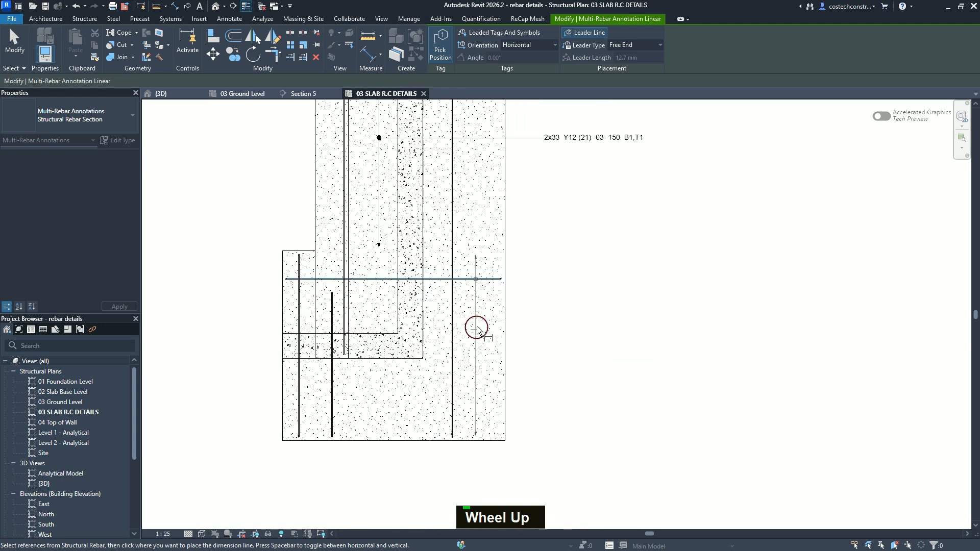
{"action": "left_click", "coordinate": [476, 328]}
{"action": "left_click", "coordinate": [476, 330]}
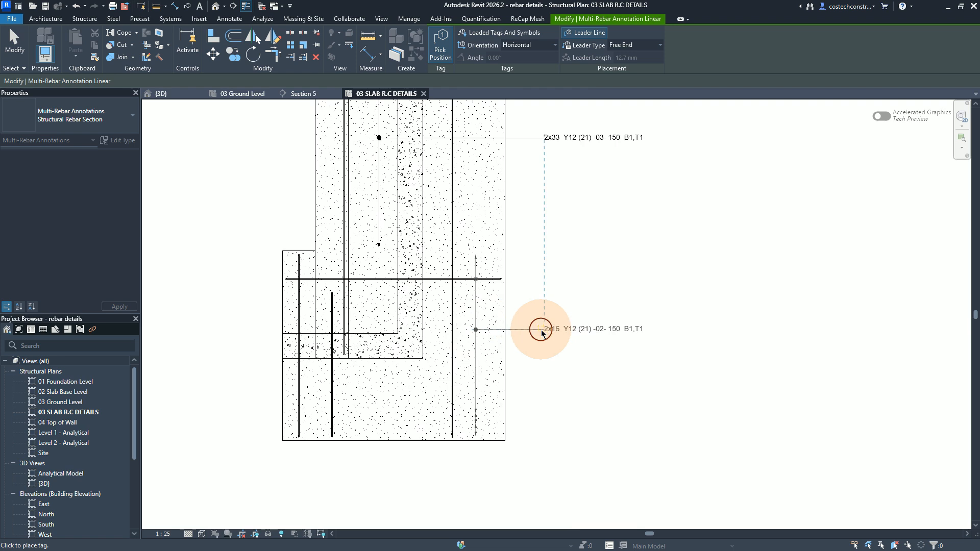
{"action": "key", "text": "Escape"}
{"action": "key", "text": "Escape"}
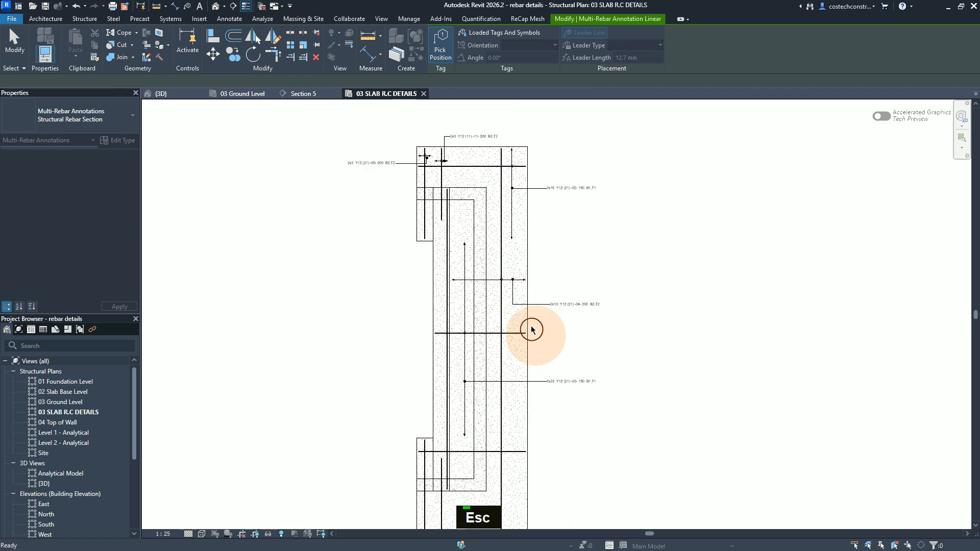
Add a linear multi-rebar annotation to the lowest horizontal bar set, placing its tag outside the slab in line with the tag above
{"action": "scroll", "coordinate": [516, 225], "scroll_direction": "down", "scroll_amount": 1}
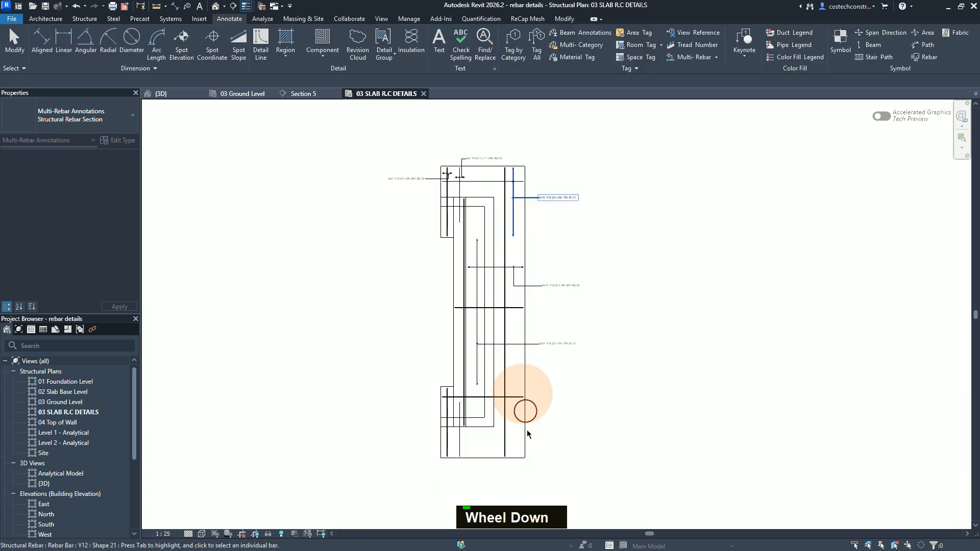
{"action": "scroll", "coordinate": [516, 478], "scroll_direction": "up", "scroll_amount": 1}
{"action": "scroll", "coordinate": [516, 478], "scroll_direction": "up", "scroll_amount": 2}
{"action": "scroll", "coordinate": [516, 477], "scroll_direction": "down", "scroll_amount": 1}
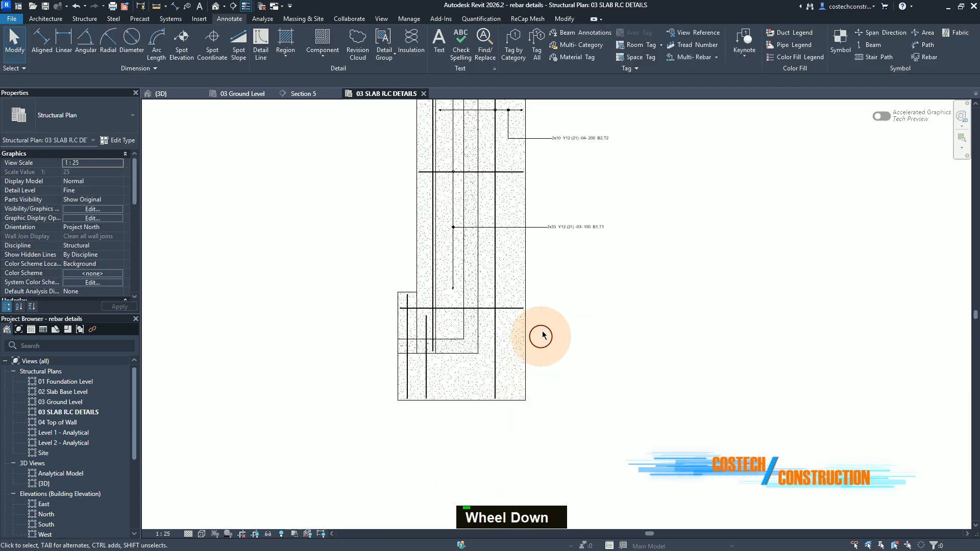
{"action": "scroll", "coordinate": [543, 329], "scroll_direction": "up", "scroll_amount": 1}
{"action": "scroll", "coordinate": [528, 320], "scroll_direction": "down", "scroll_amount": 1}
{"action": "scroll", "coordinate": [521, 306], "scroll_direction": "up", "scroll_amount": 1}
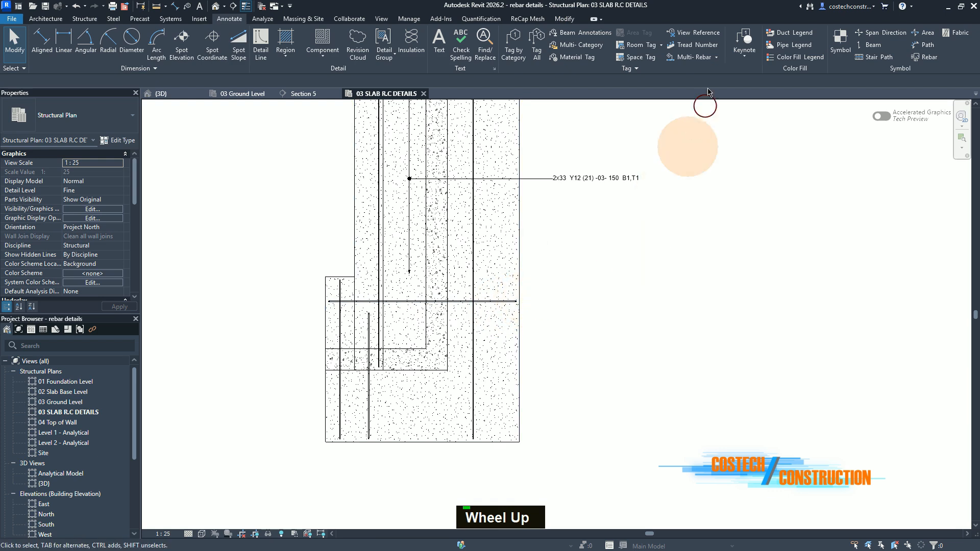
{"action": "left_click", "coordinate": [716, 59]}
{"action": "left_click", "coordinate": [717, 95]}
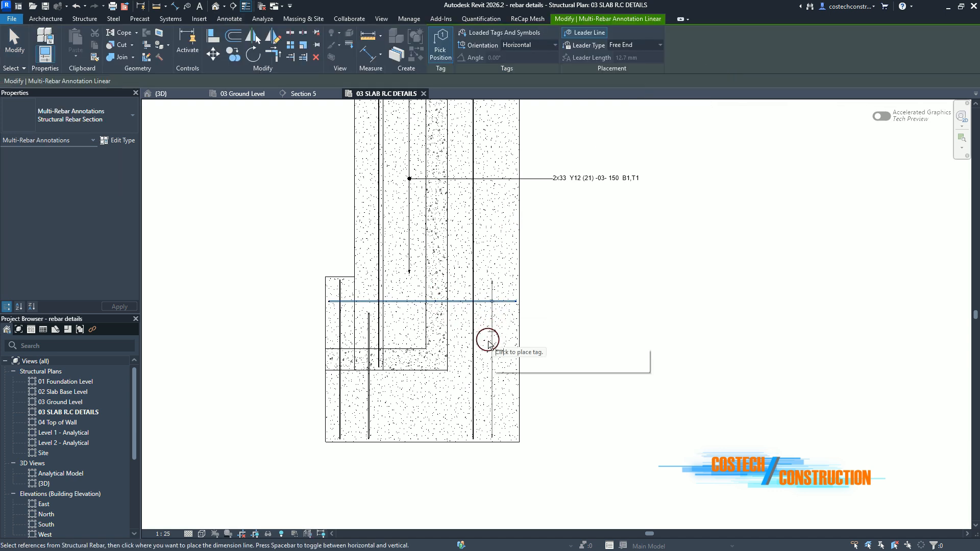
{"action": "left_click", "coordinate": [491, 375]}
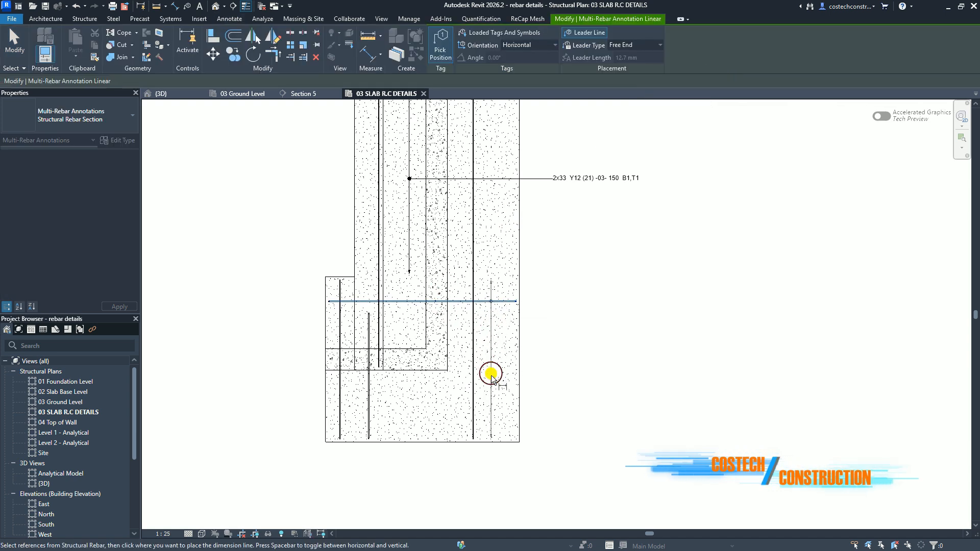
{"action": "left_click", "coordinate": [491, 375]}
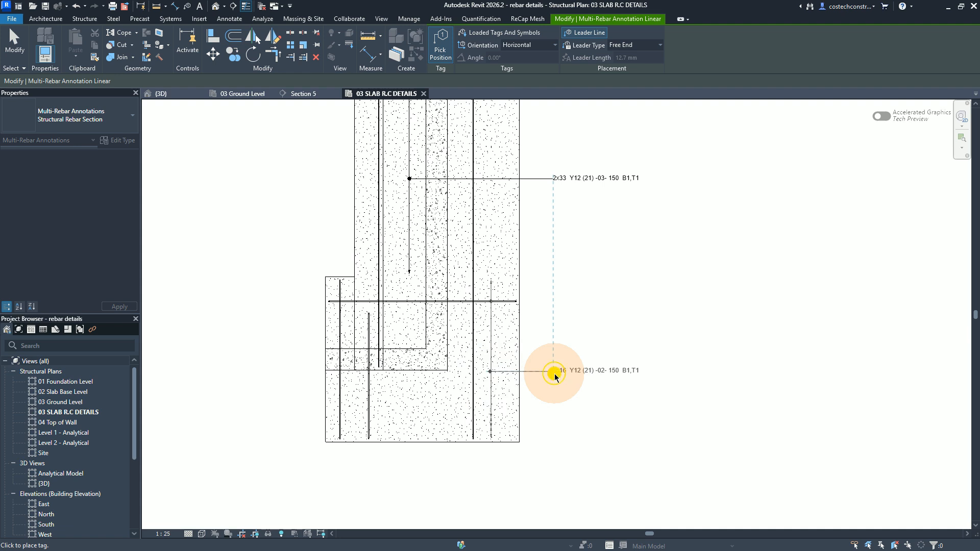
{"action": "left_click", "coordinate": [556, 376]}
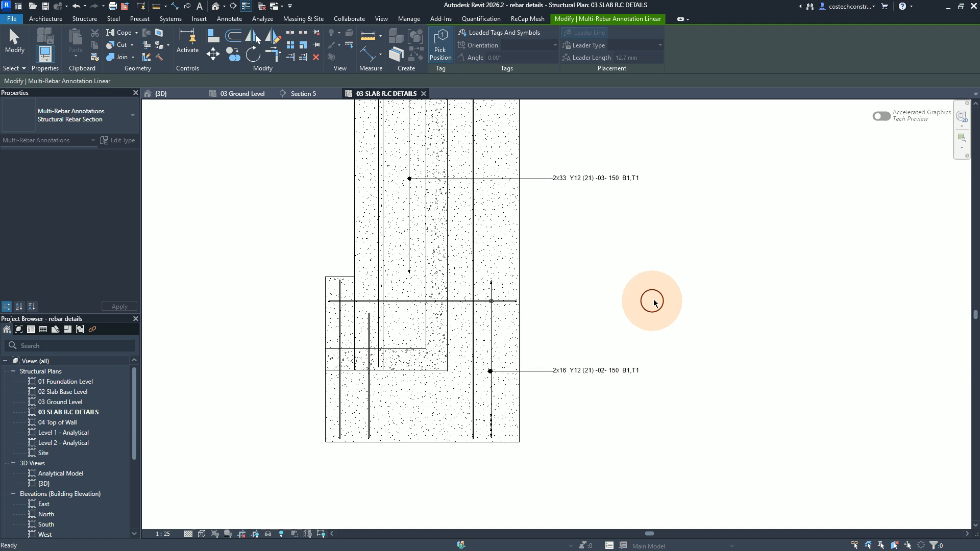
{"action": "left_click", "coordinate": [653, 279]}
{"action": "key", "text": "Escape"}
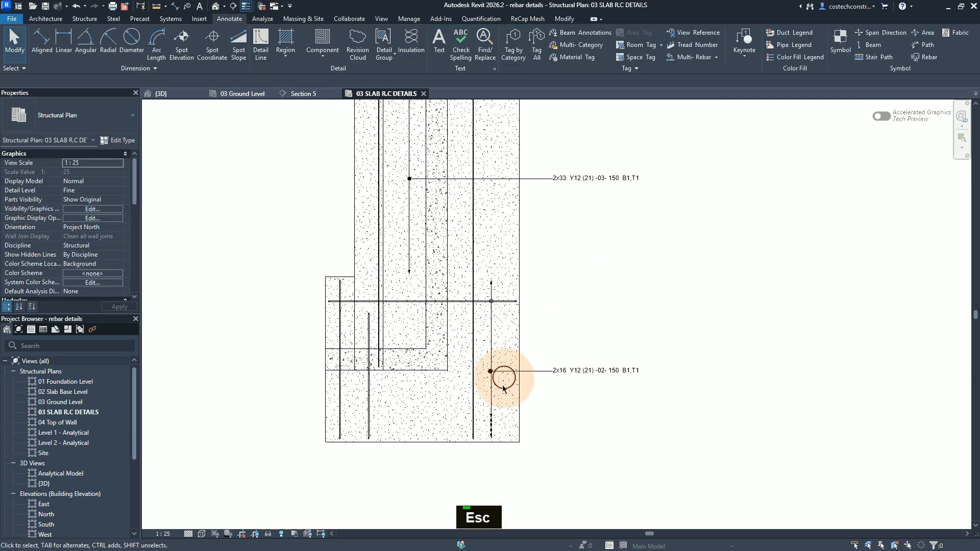
Set the equality display of the dimension in the lowest horizontal bar set's annotation to Value
{"action": "scroll", "coordinate": [491, 432], "scroll_direction": "up", "scroll_amount": 1}
{"action": "scroll", "coordinate": [492, 434], "scroll_direction": "up", "scroll_amount": 3}
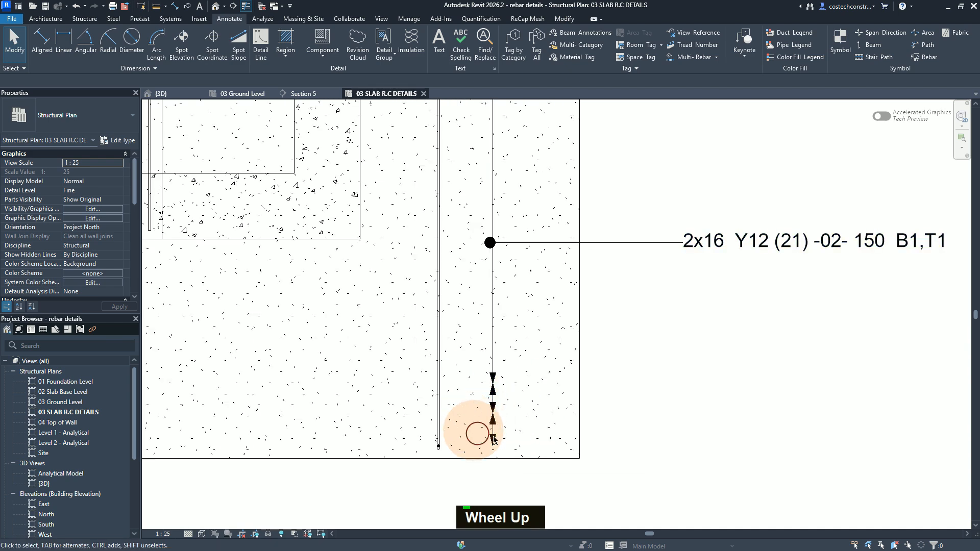
{"action": "scroll", "coordinate": [510, 404], "scroll_direction": "down", "scroll_amount": 2}
{"action": "left_click", "coordinate": [494, 415]}
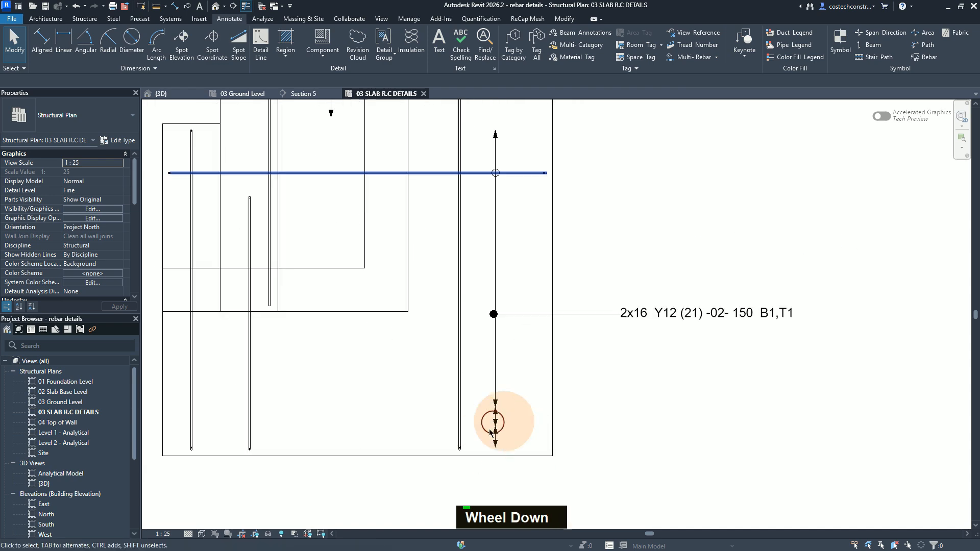
{"action": "scroll", "coordinate": [501, 364], "scroll_direction": "down", "scroll_amount": 1}
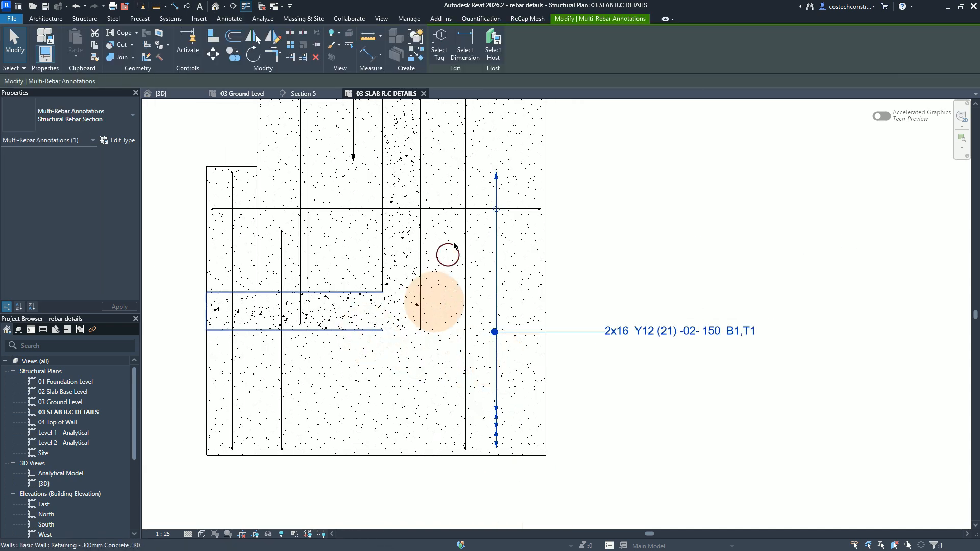
{"action": "left_click", "coordinate": [467, 54]}
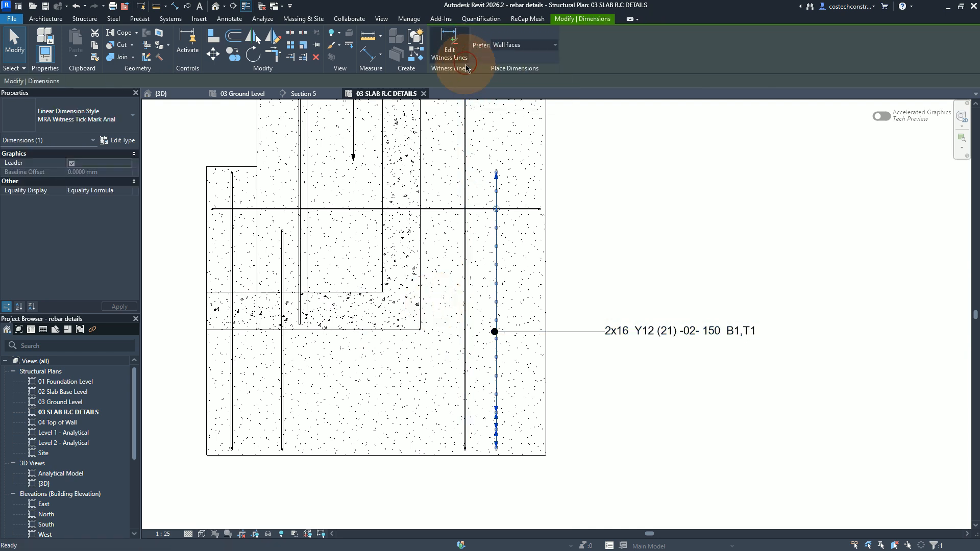
{"action": "left_click", "coordinate": [258, 173]}
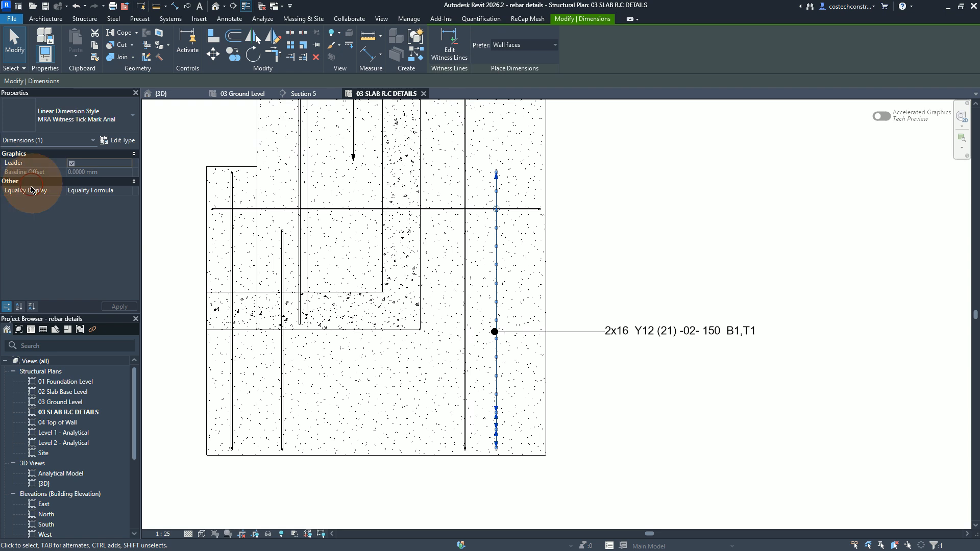
{"action": "left_click", "coordinate": [101, 190]}
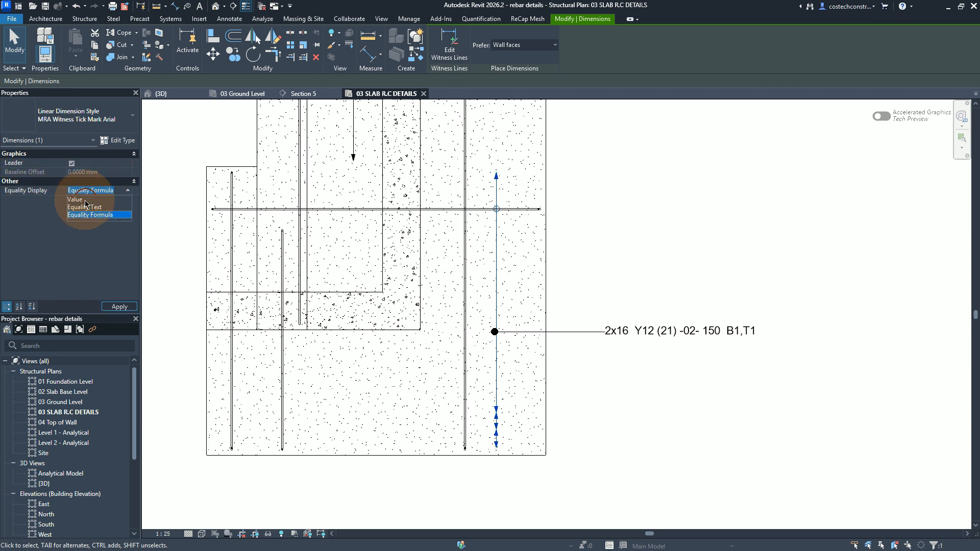
{"action": "left_click", "coordinate": [84, 201]}
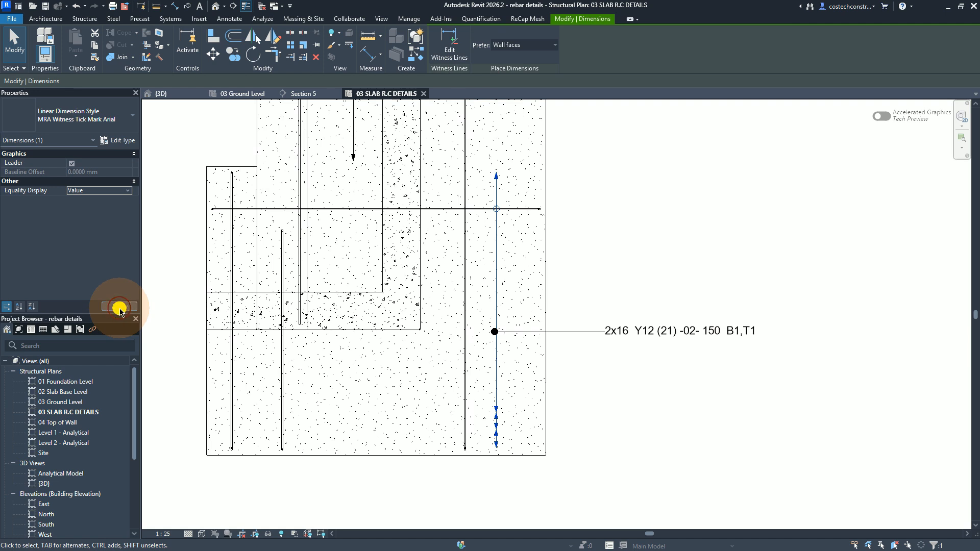
{"action": "left_click", "coordinate": [119, 307]}
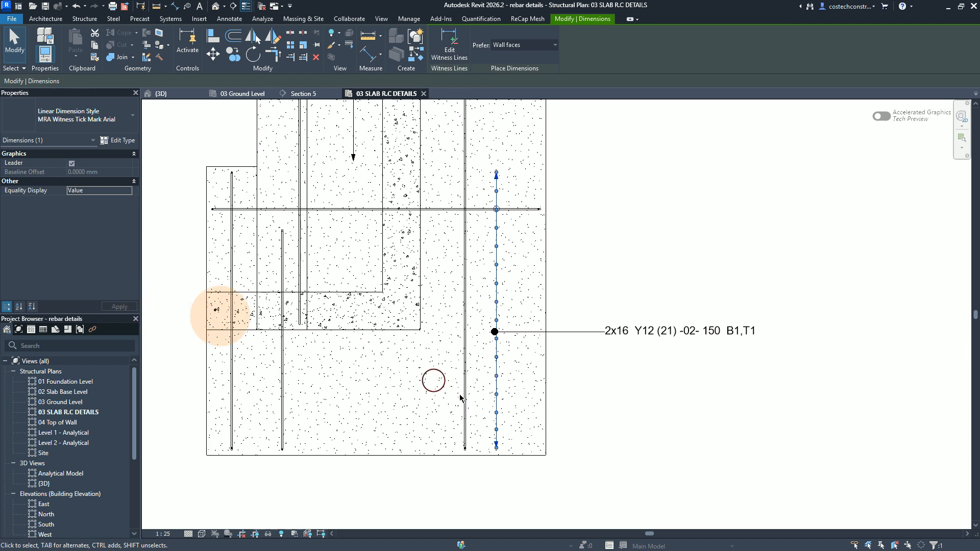
{"action": "key", "text": "Escape"}
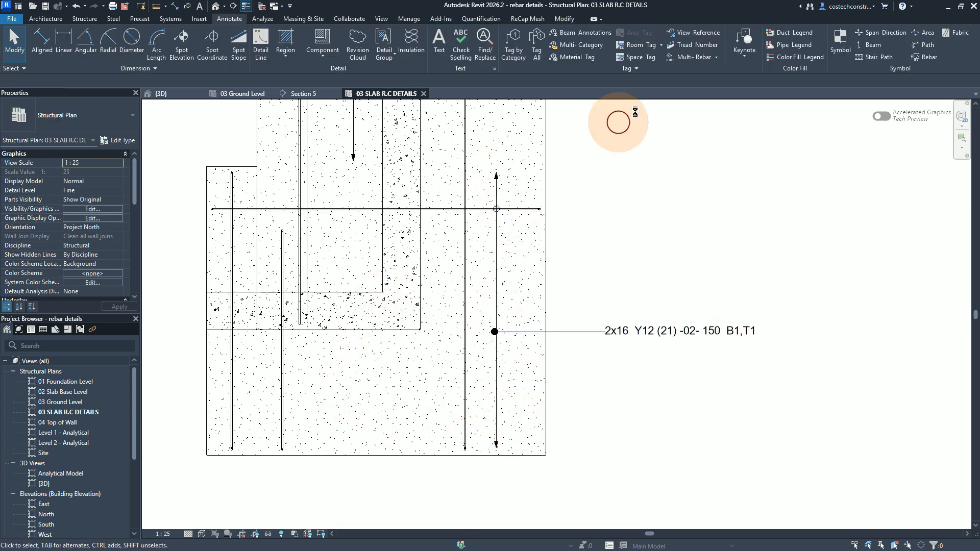
Add a linear multi-rebar annotation to the short vertical bars at the slab's lower end, aligning its tag with the upper-left tag
{"action": "left_click", "coordinate": [717, 58]}
{"action": "left_click", "coordinate": [709, 94]}
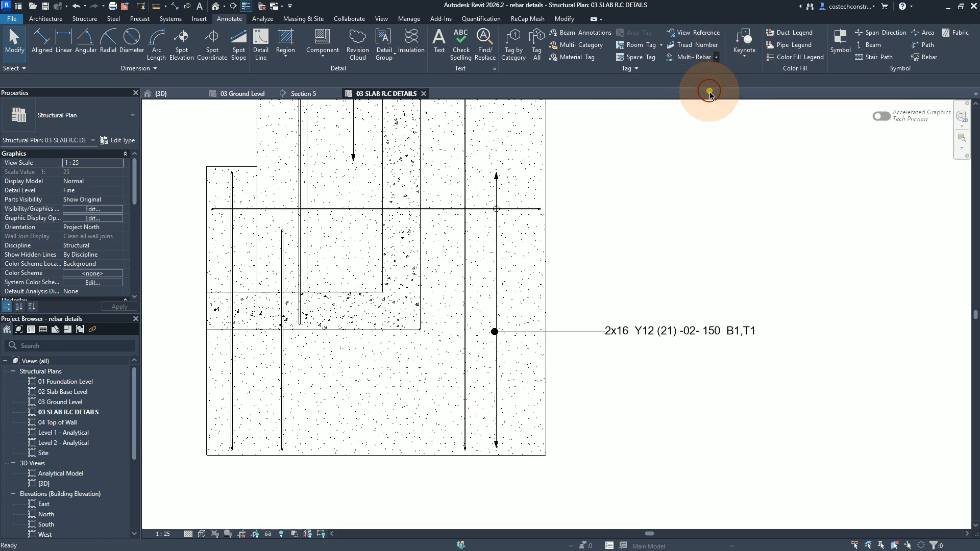
{"action": "left_click", "coordinate": [282, 386]}
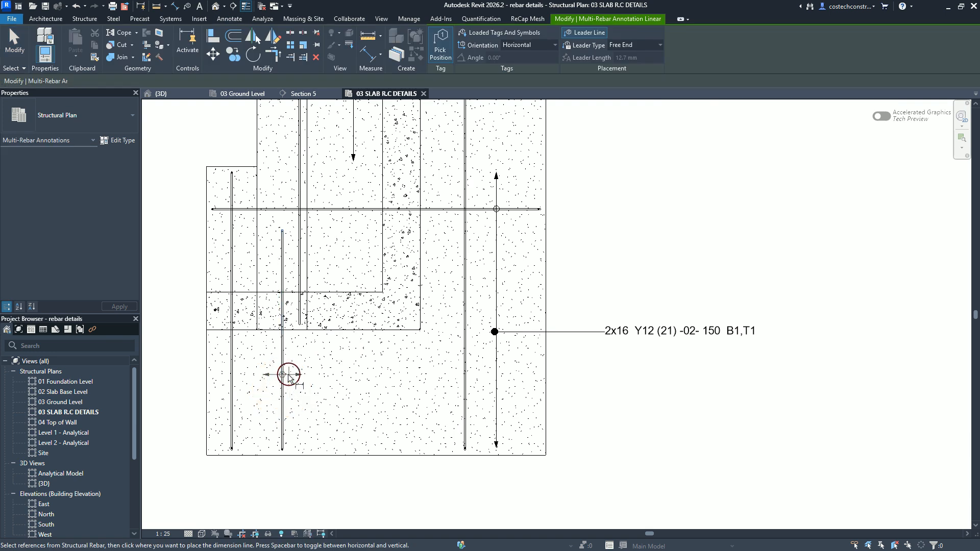
{"action": "left_click", "coordinate": [287, 376]}
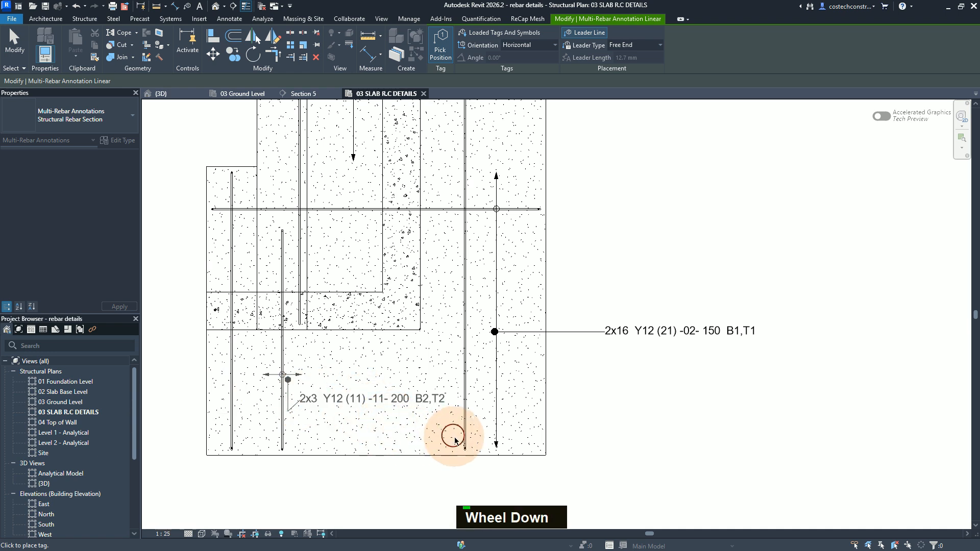
{"action": "scroll", "coordinate": [357, 420], "scroll_direction": "up", "scroll_amount": 5}
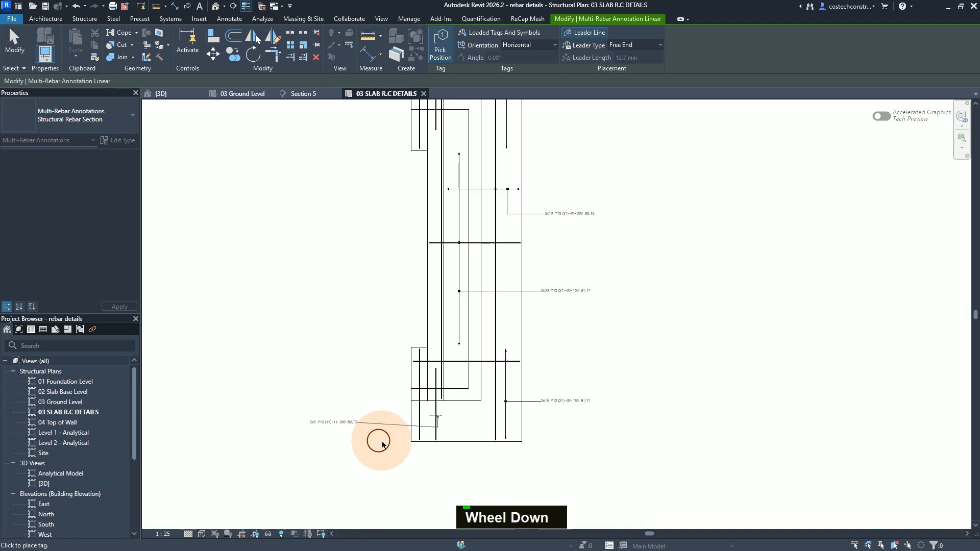
{"action": "scroll", "coordinate": [382, 459], "scroll_direction": "up", "scroll_amount": 1}
{"action": "scroll", "coordinate": [382, 459], "scroll_direction": "down", "scroll_amount": 2}
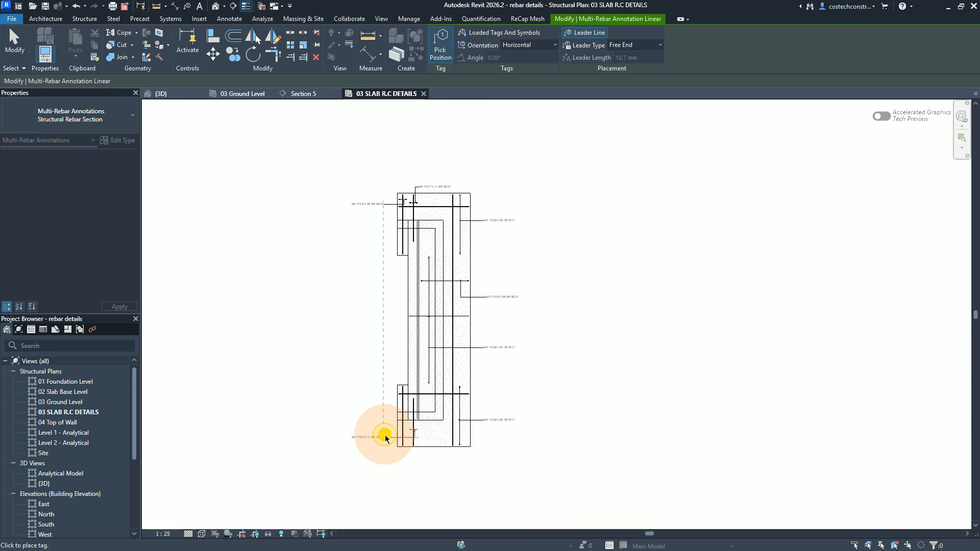
{"action": "left_click", "coordinate": [389, 435]}
Annotate the leftmost vertical bar set at the slab's lower end, placing its tag directly above the neighbouring bar tag
{"action": "scroll", "coordinate": [384, 438], "scroll_direction": "up", "scroll_amount": 1}
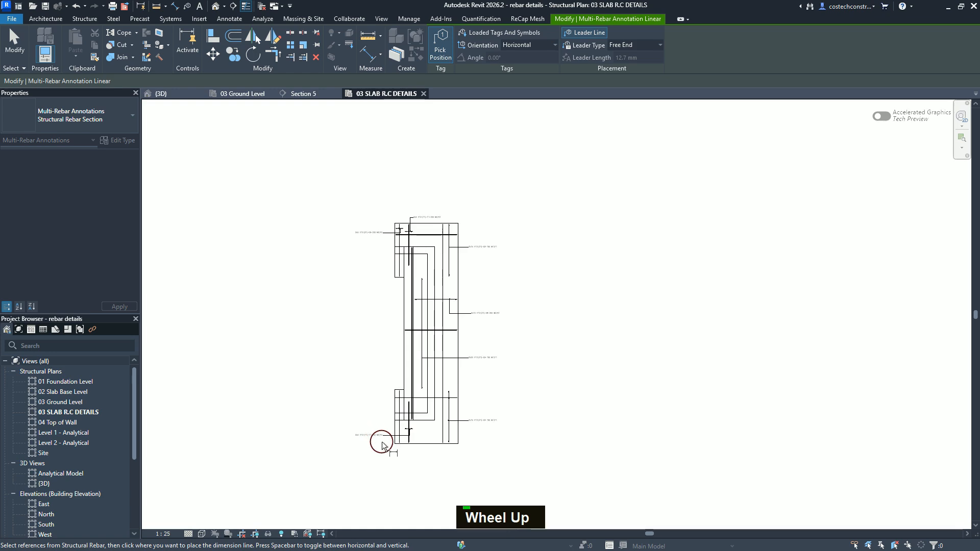
{"action": "scroll", "coordinate": [385, 440], "scroll_direction": "down", "scroll_amount": 1}
{"action": "scroll", "coordinate": [384, 439], "scroll_direction": "up", "scroll_amount": 5}
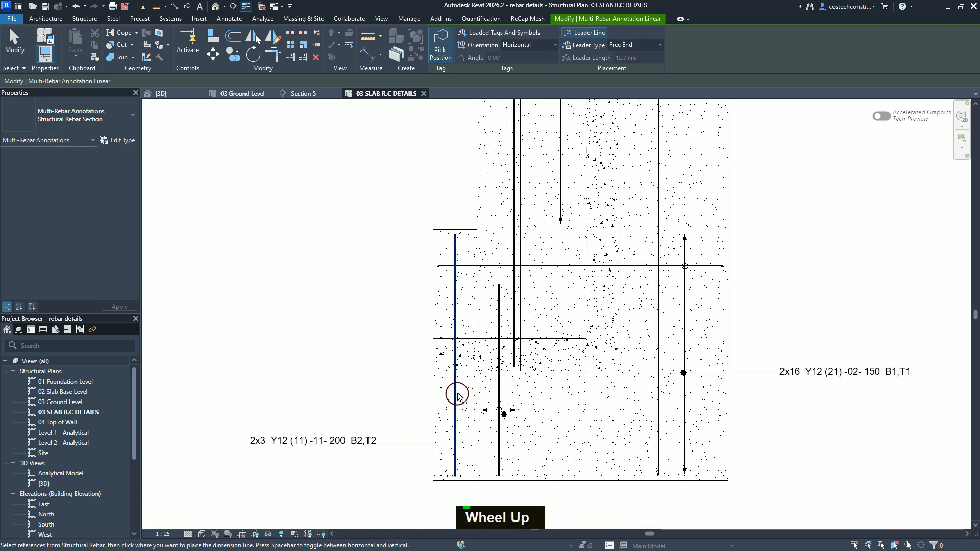
{"action": "left_click", "coordinate": [458, 395]}
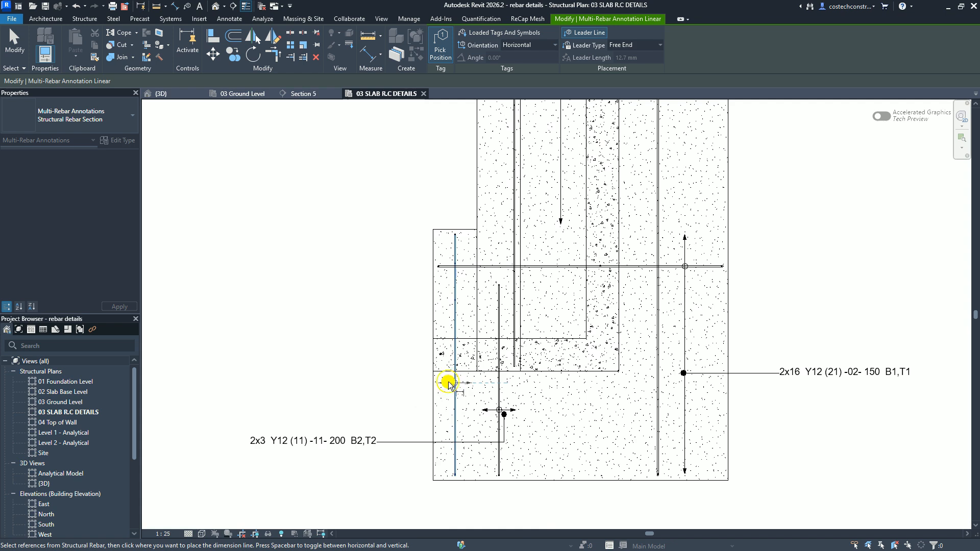
{"action": "left_click", "coordinate": [448, 383]}
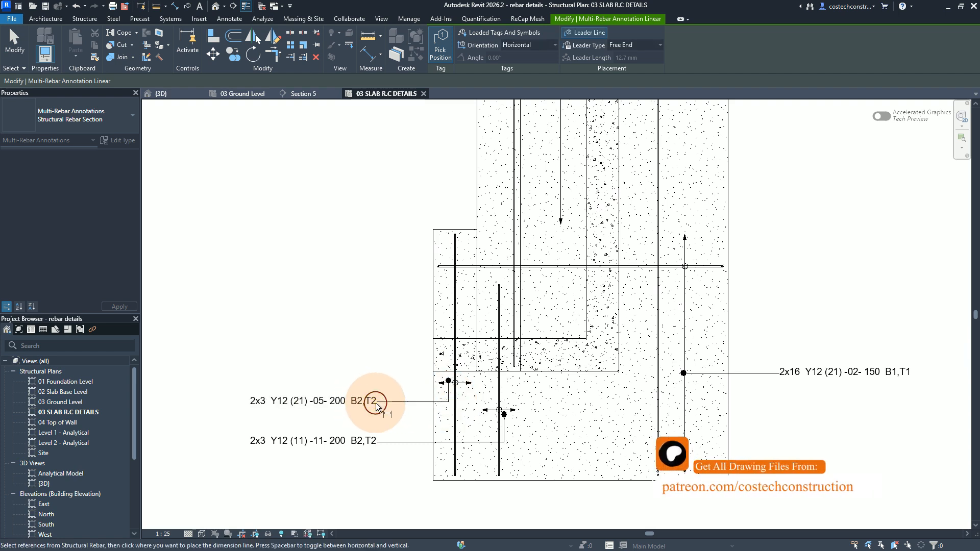
{"action": "left_click", "coordinate": [375, 403]}
{"action": "key", "text": "Escape"}
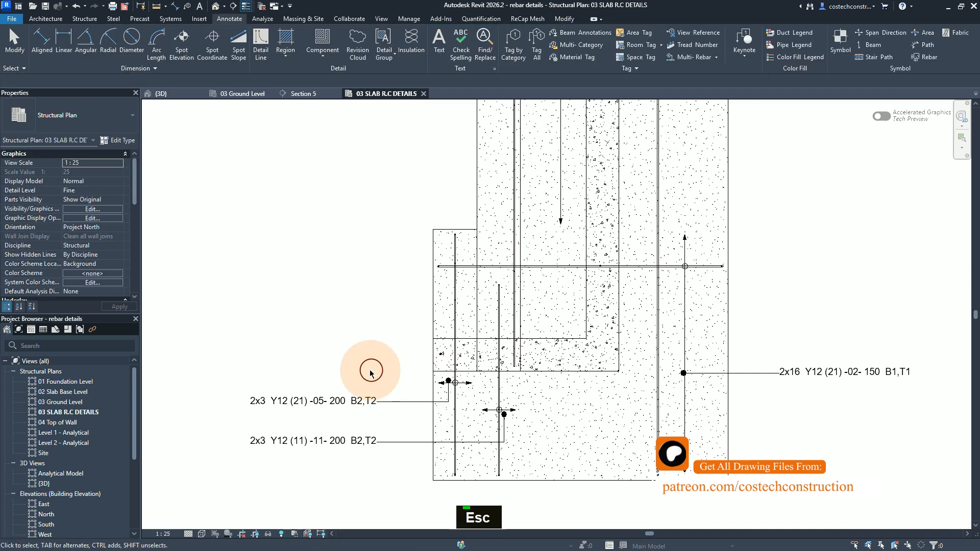
{"action": "key", "text": "Escape"}
{"action": "left_click", "coordinate": [348, 413]}
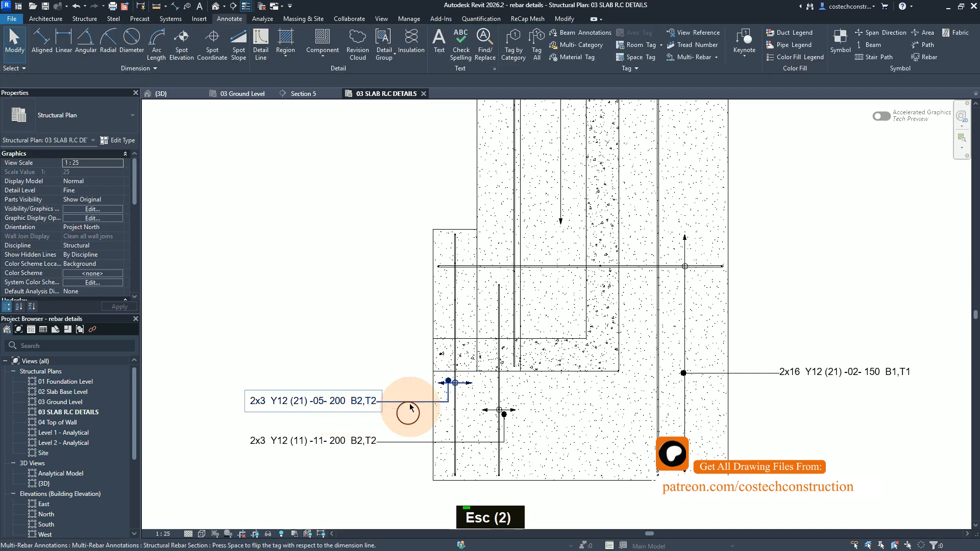
{"action": "scroll", "coordinate": [518, 433], "scroll_direction": "up", "scroll_amount": 3}
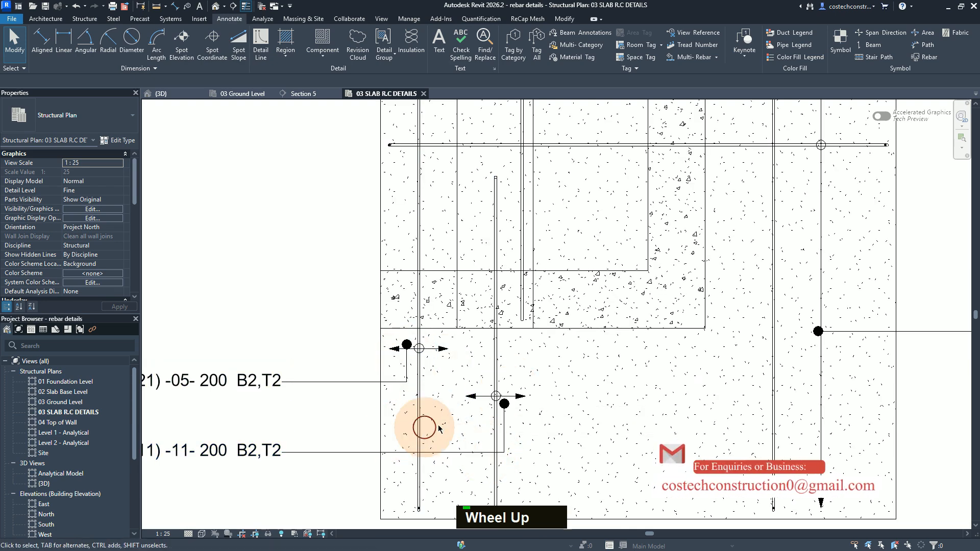
Set the leader type of the tags in all multi-rebar annotations visible in the view to Attached End
{"action": "scroll", "coordinate": [438, 428], "scroll_direction": "down", "scroll_amount": 5}
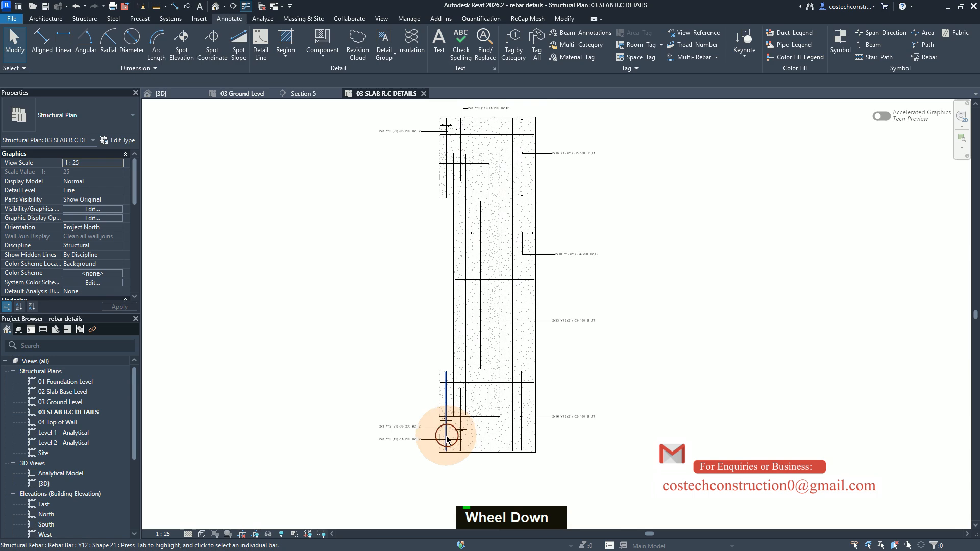
{"action": "left_click", "coordinate": [409, 440]}
{"action": "right_click", "coordinate": [356, 334]}
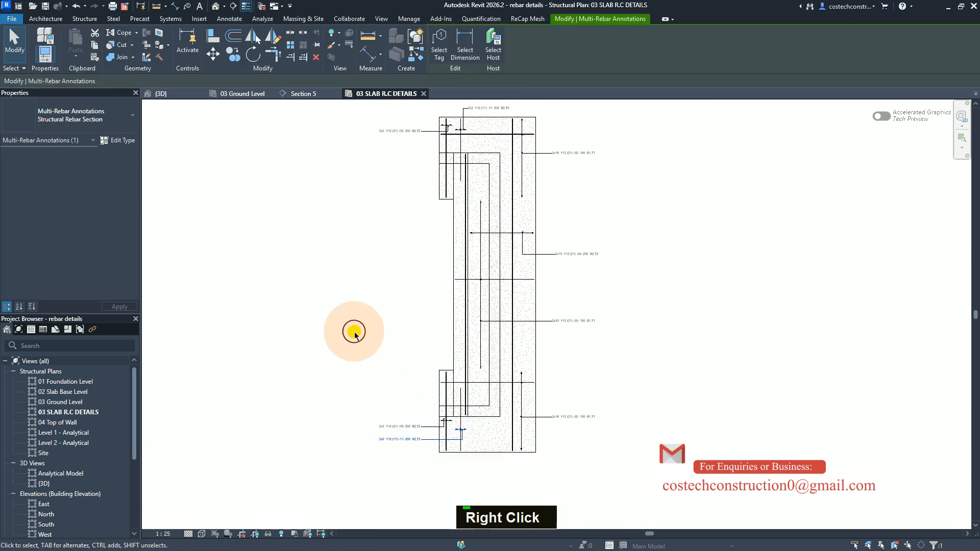
{"action": "mouse_move", "coordinate": [476, 183]}
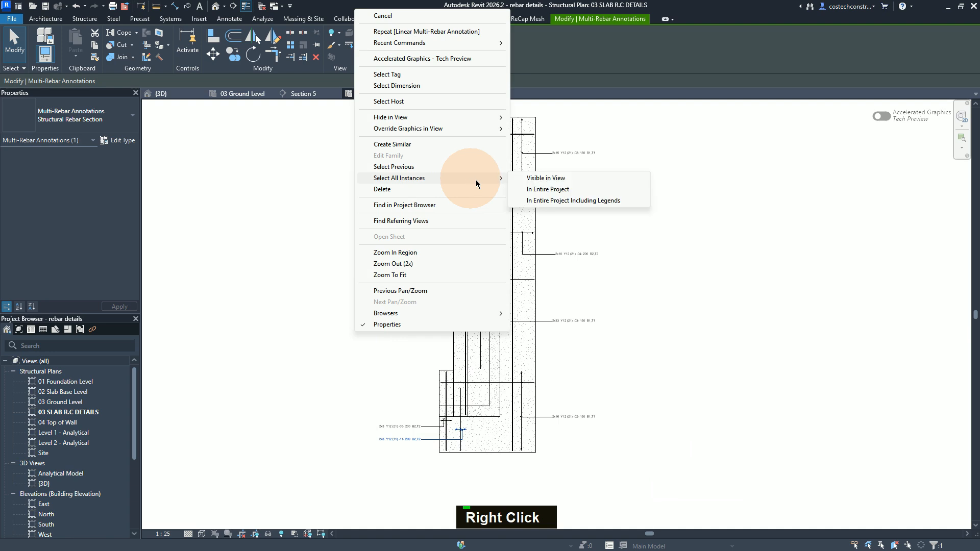
{"action": "left_click", "coordinate": [543, 181]}
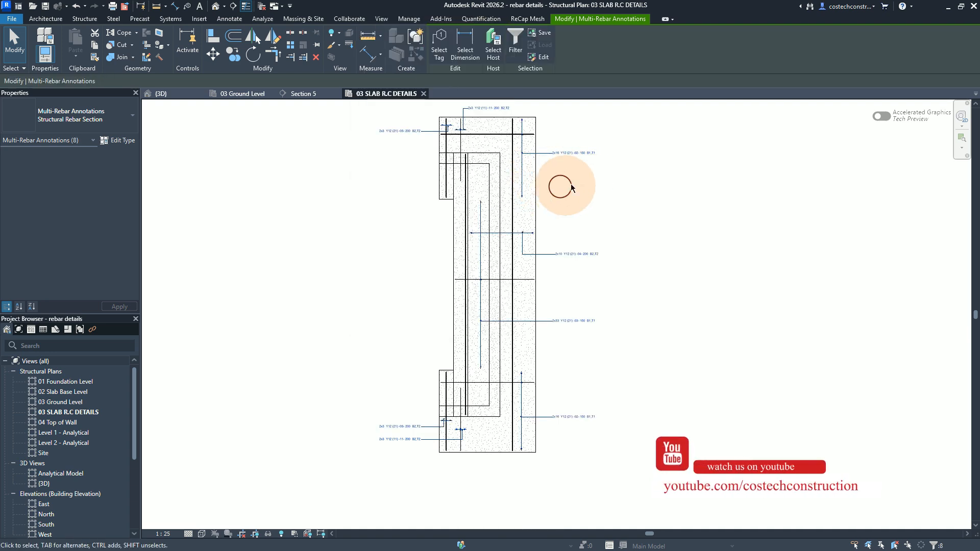
{"action": "left_click", "coordinate": [442, 53]}
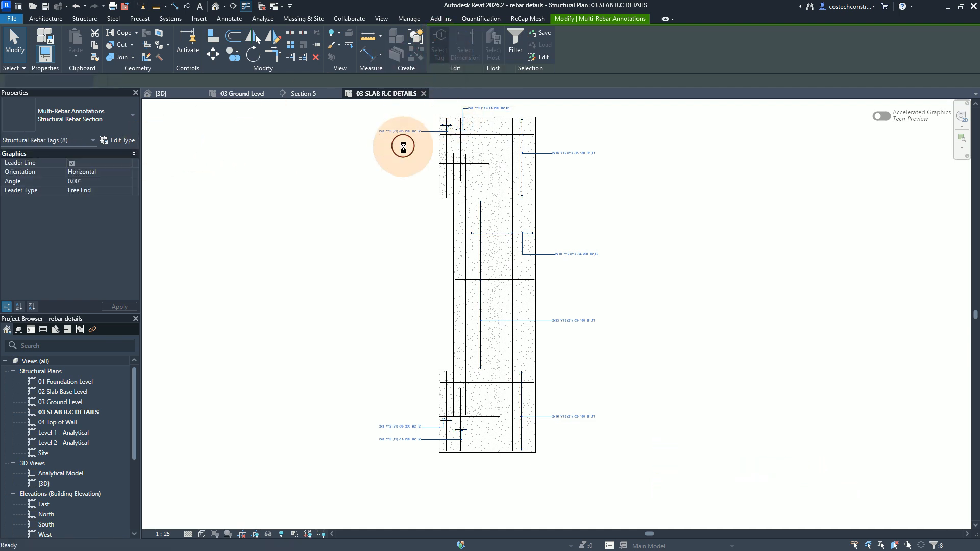
{"action": "left_click", "coordinate": [120, 193]}
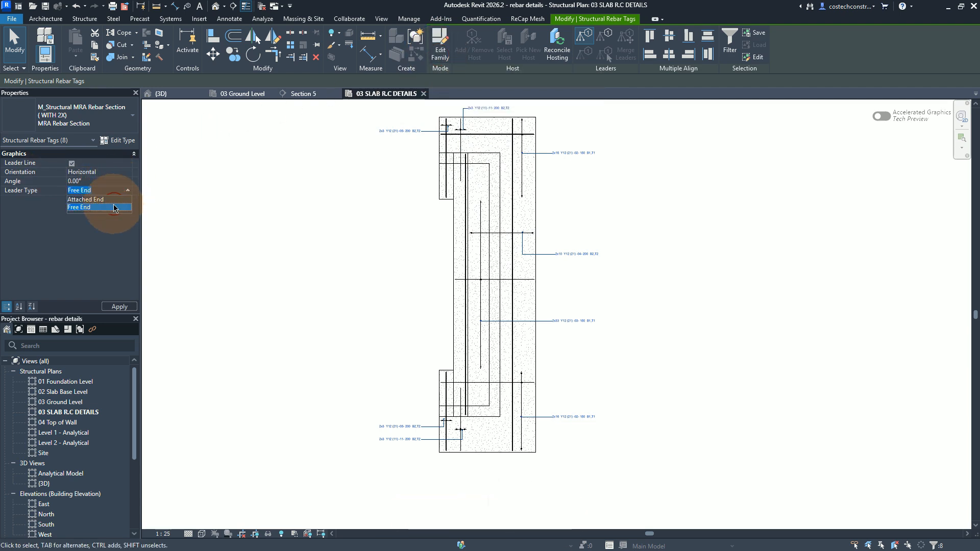
{"action": "left_click", "coordinate": [116, 199]}
{"action": "left_click", "coordinate": [121, 307]}
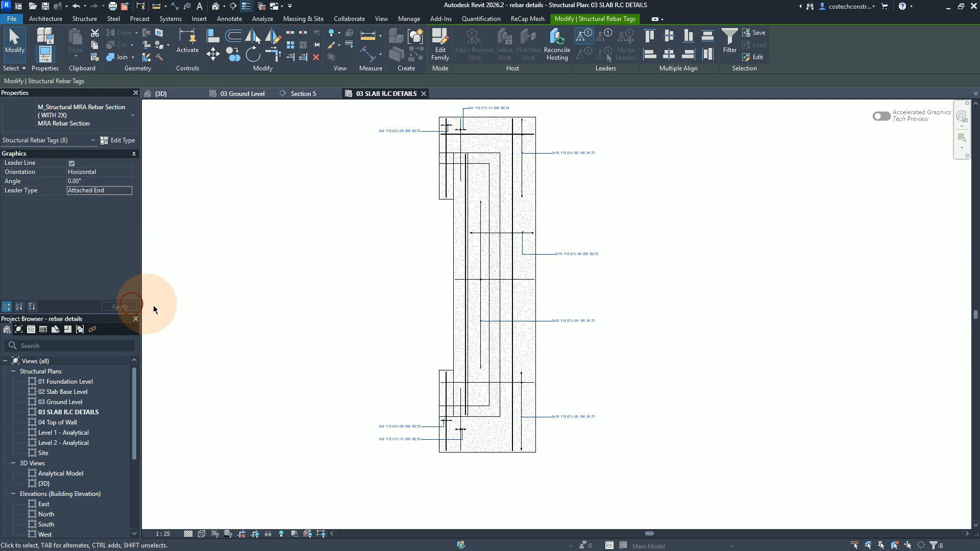
Examine where the rebar tag leaders meet the distribution lines at the slab's lower end
{"action": "scroll", "coordinate": [449, 464], "scroll_direction": "up", "scroll_amount": 3}
{"action": "scroll", "coordinate": [452, 465], "scroll_direction": "up", "scroll_amount": 1}
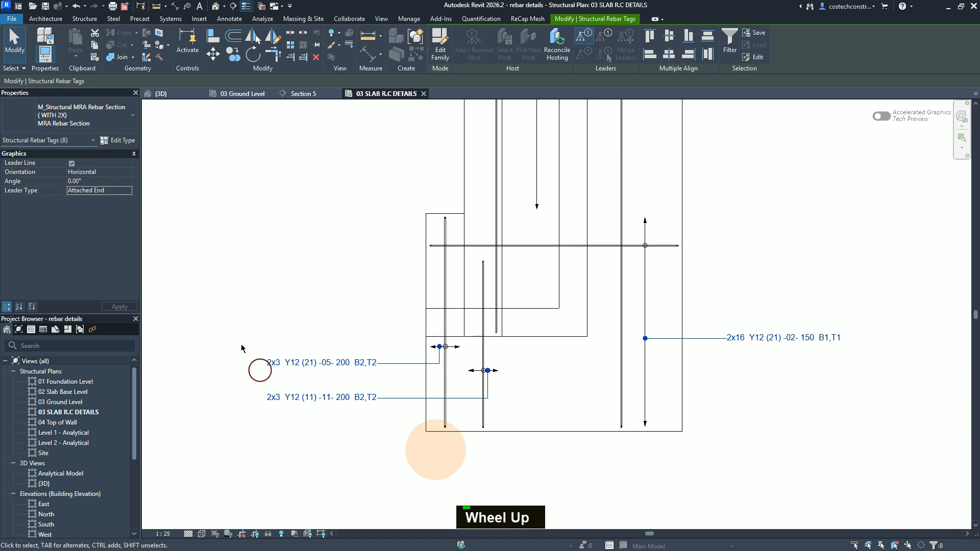
{"action": "scroll", "coordinate": [438, 370], "scroll_direction": "up", "scroll_amount": 2}
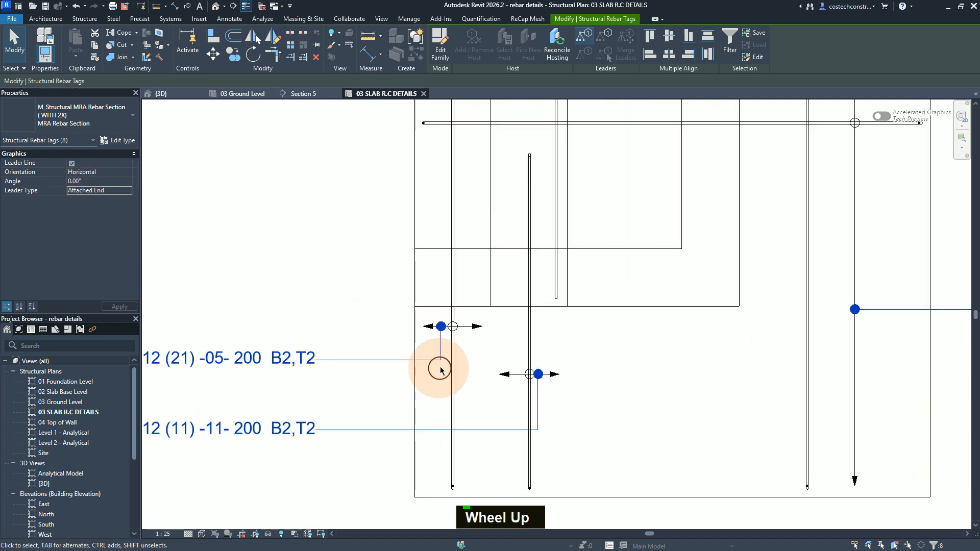
{"action": "scroll", "coordinate": [437, 330], "scroll_direction": "up", "scroll_amount": 1}
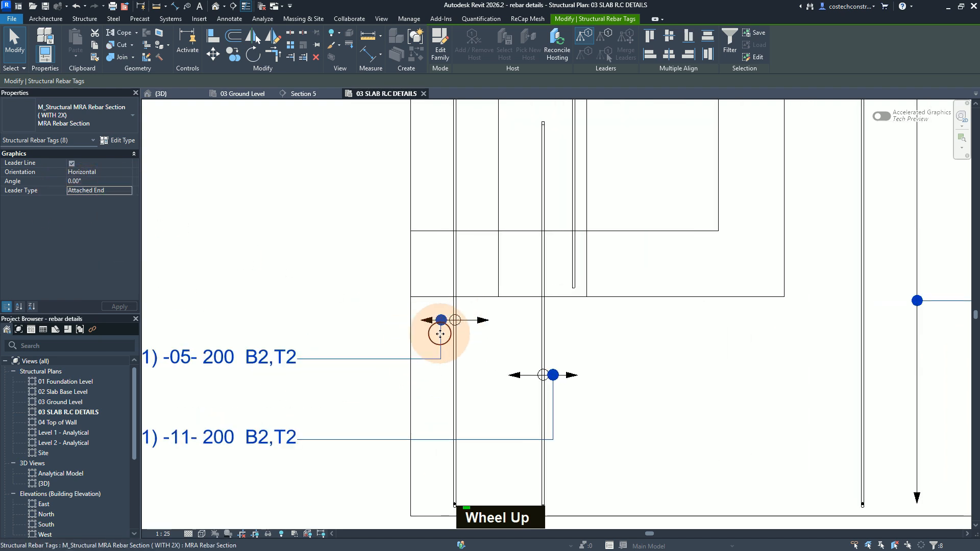
{"action": "scroll", "coordinate": [440, 328], "scroll_direction": "up", "scroll_amount": 1}
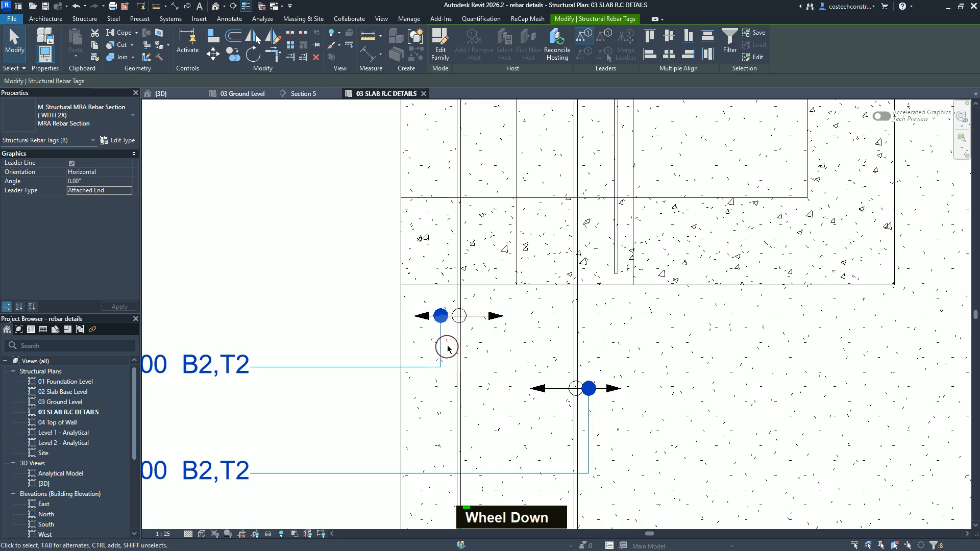
{"action": "left_click", "coordinate": [462, 316]}
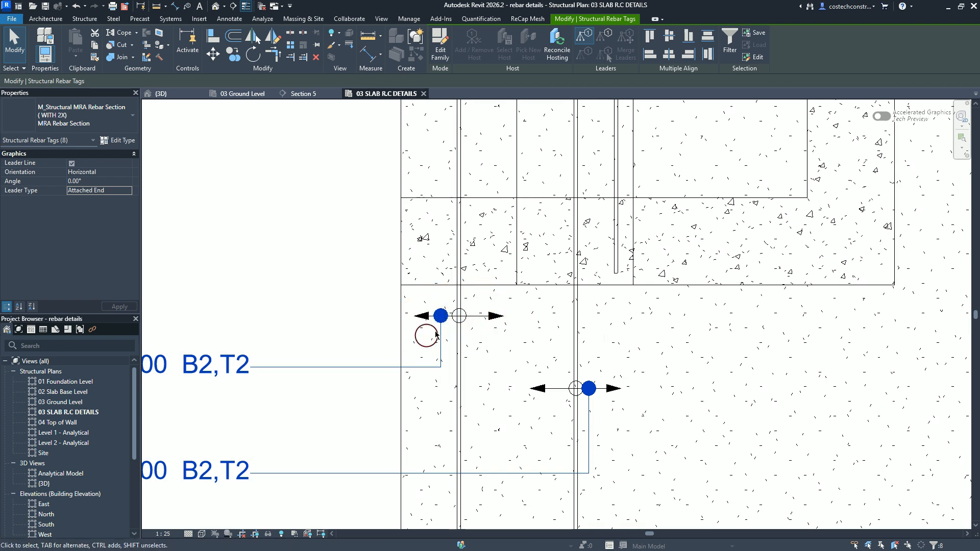
{"action": "scroll", "coordinate": [439, 324], "scroll_direction": "down", "scroll_amount": 2}
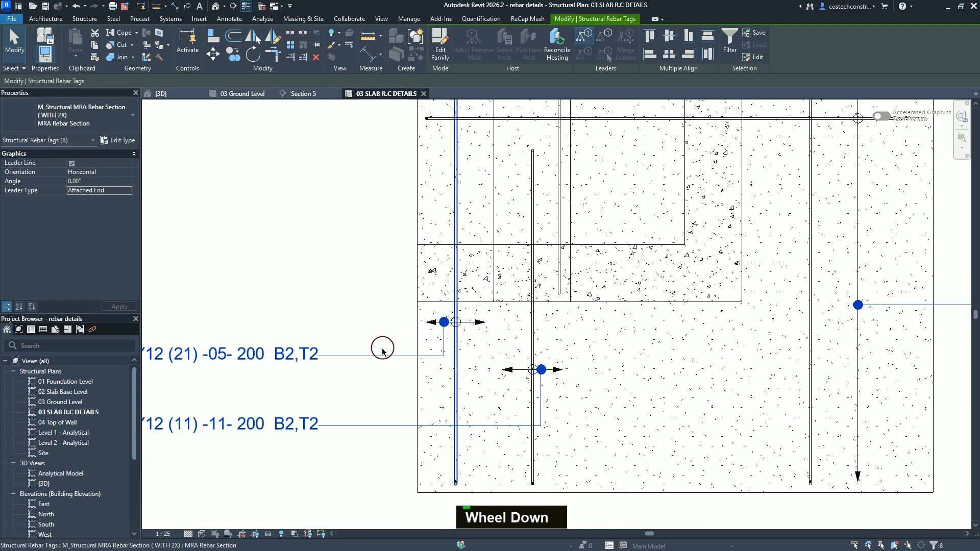
{"action": "scroll", "coordinate": [380, 346], "scroll_direction": "down", "scroll_amount": 1}
{"action": "scroll", "coordinate": [386, 346], "scroll_direction": "up", "scroll_amount": 1}
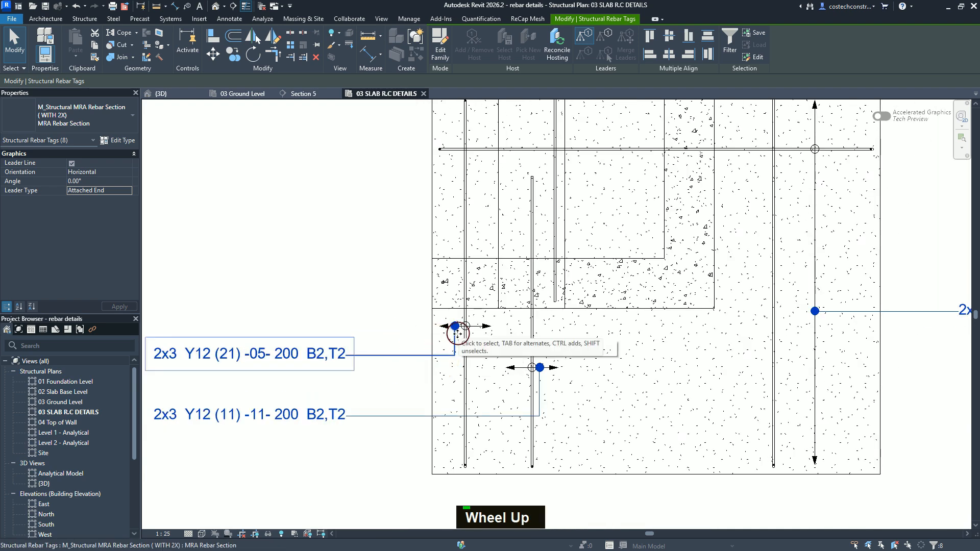
{"action": "scroll", "coordinate": [358, 357], "scroll_direction": "down", "scroll_amount": 3}
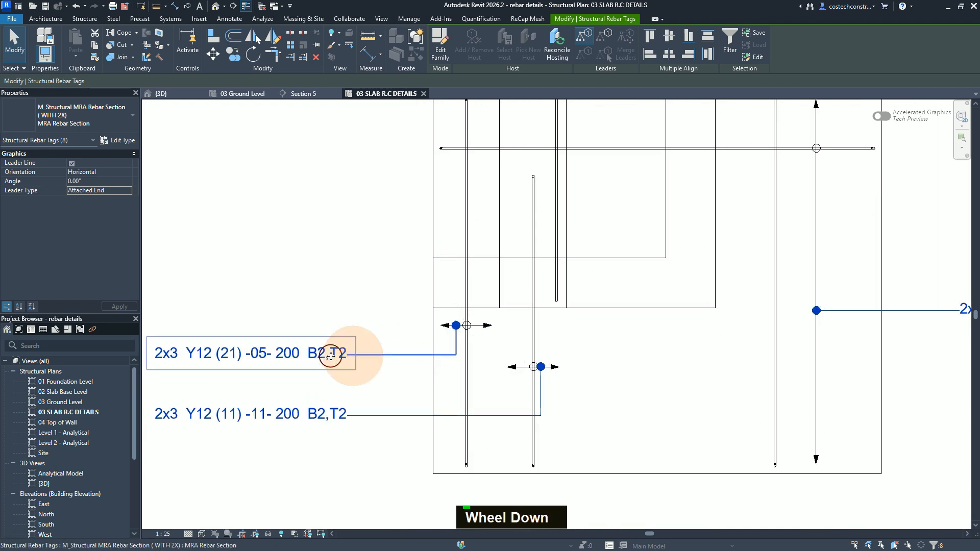
{"action": "scroll", "coordinate": [365, 394], "scroll_direction": "up", "scroll_amount": 1}
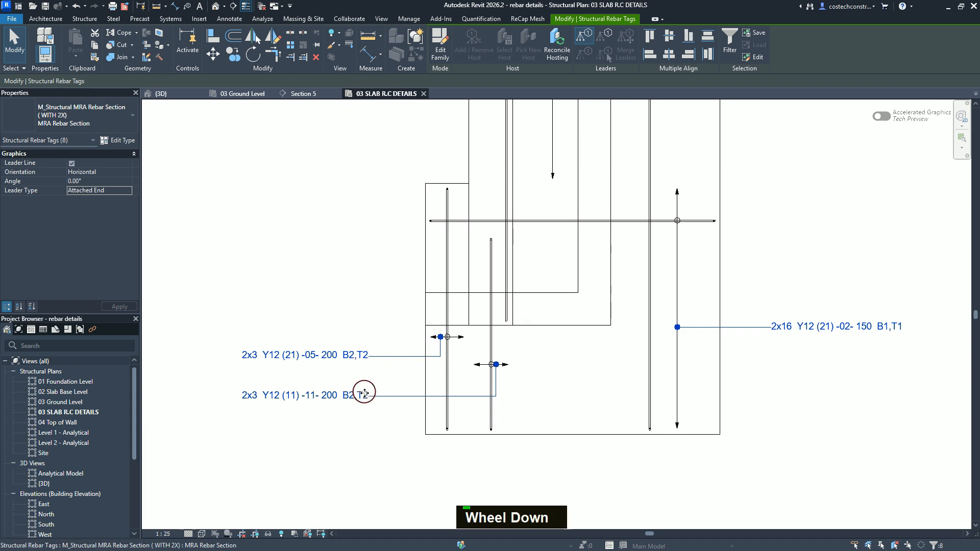
{"action": "scroll", "coordinate": [364, 393], "scroll_direction": "down", "scroll_amount": 2}
{"action": "scroll", "coordinate": [363, 400], "scroll_direction": "up", "scroll_amount": 1}
{"action": "scroll", "coordinate": [361, 411], "scroll_direction": "down", "scroll_amount": 2}
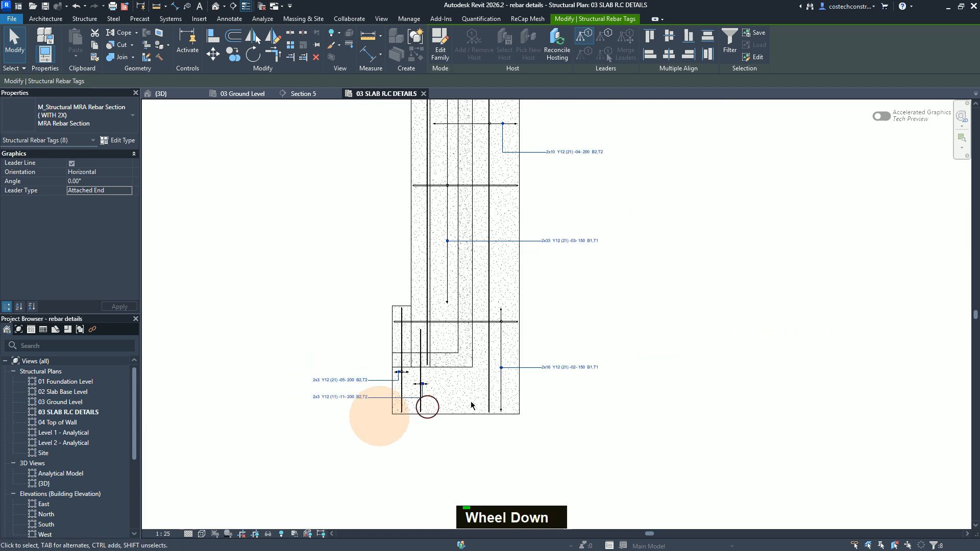
{"action": "scroll", "coordinate": [397, 455], "scroll_direction": "down", "scroll_amount": 2}
{"action": "scroll", "coordinate": [403, 451], "scroll_direction": "up", "scroll_amount": 1}
{"action": "scroll", "coordinate": [401, 460], "scroll_direction": "down", "scroll_amount": 1}
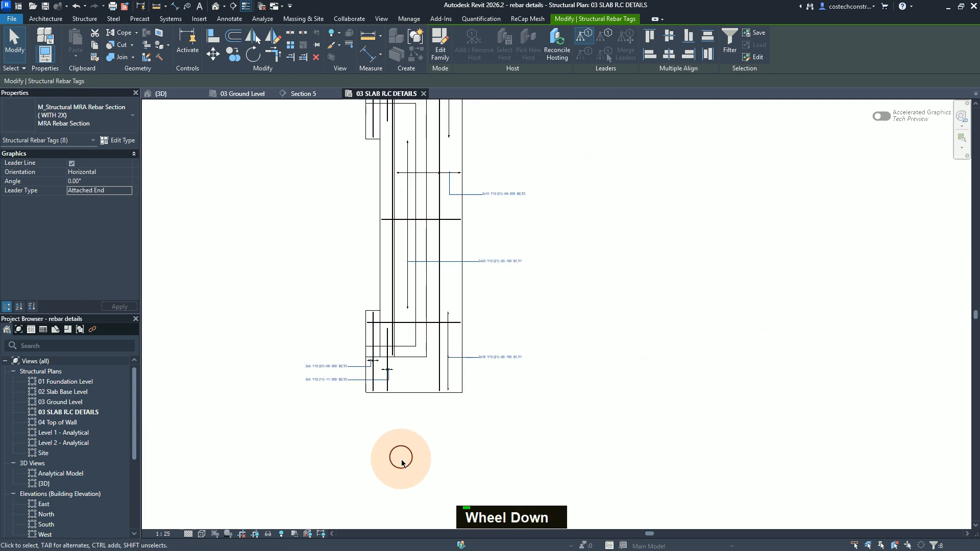
Examine the tag leaders along the slab and at its upper end, then clear the tag selection
{"action": "scroll", "coordinate": [442, 285], "scroll_direction": "up", "scroll_amount": 4}
{"action": "scroll", "coordinate": [462, 291], "scroll_direction": "down", "scroll_amount": 1}
{"action": "scroll", "coordinate": [463, 463], "scroll_direction": "down", "scroll_amount": 1}
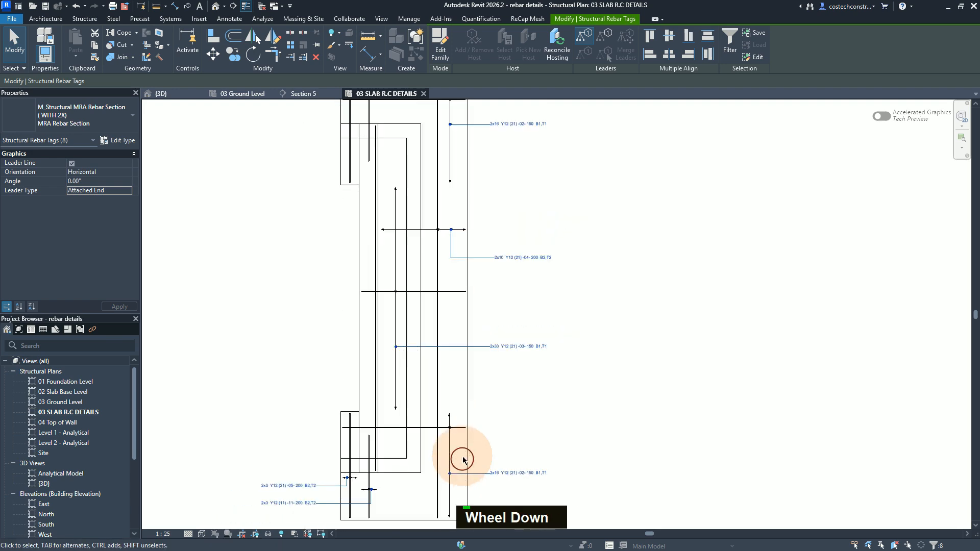
{"action": "scroll", "coordinate": [445, 439], "scroll_direction": "down", "scroll_amount": 2}
{"action": "scroll", "coordinate": [396, 226], "scroll_direction": "up", "scroll_amount": 2}
{"action": "scroll", "coordinate": [400, 213], "scroll_direction": "up", "scroll_amount": 2}
{"action": "scroll", "coordinate": [446, 210], "scroll_direction": "down", "scroll_amount": 1}
{"action": "scroll", "coordinate": [449, 214], "scroll_direction": "up", "scroll_amount": 4}
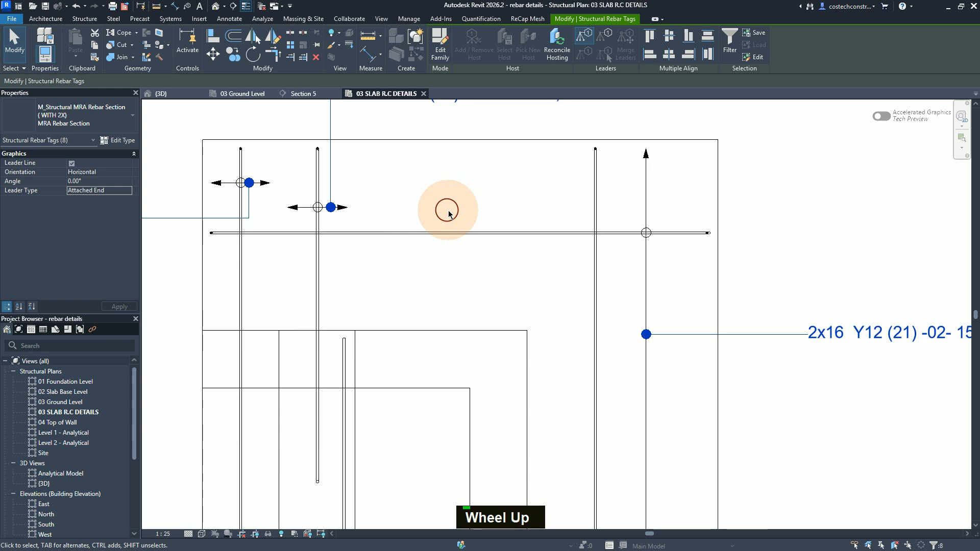
{"action": "scroll", "coordinate": [444, 219], "scroll_direction": "down", "scroll_amount": 2}
{"action": "scroll", "coordinate": [442, 221], "scroll_direction": "up", "scroll_amount": 2}
{"action": "scroll", "coordinate": [442, 223], "scroll_direction": "down", "scroll_amount": 2}
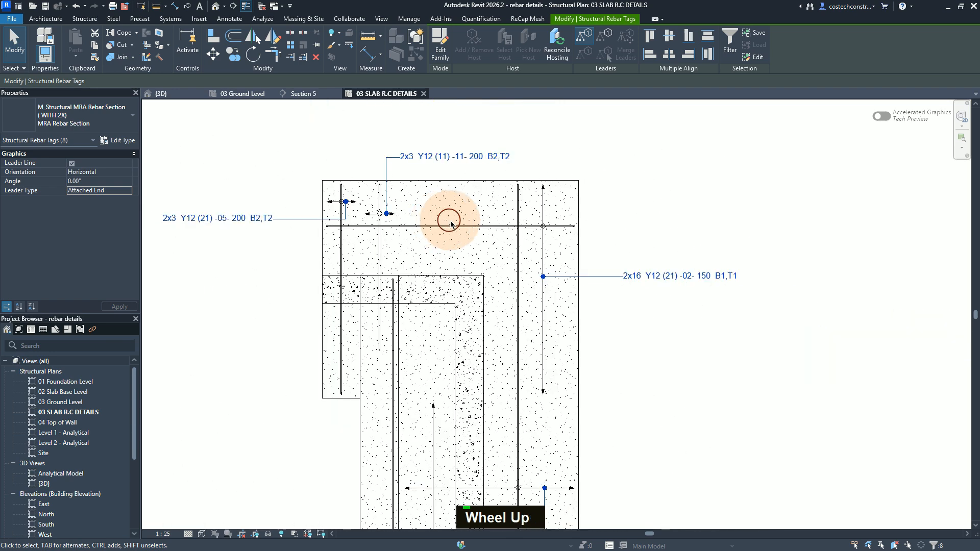
{"action": "scroll", "coordinate": [438, 260], "scroll_direction": "up", "scroll_amount": 1}
{"action": "key", "text": "Escape"}
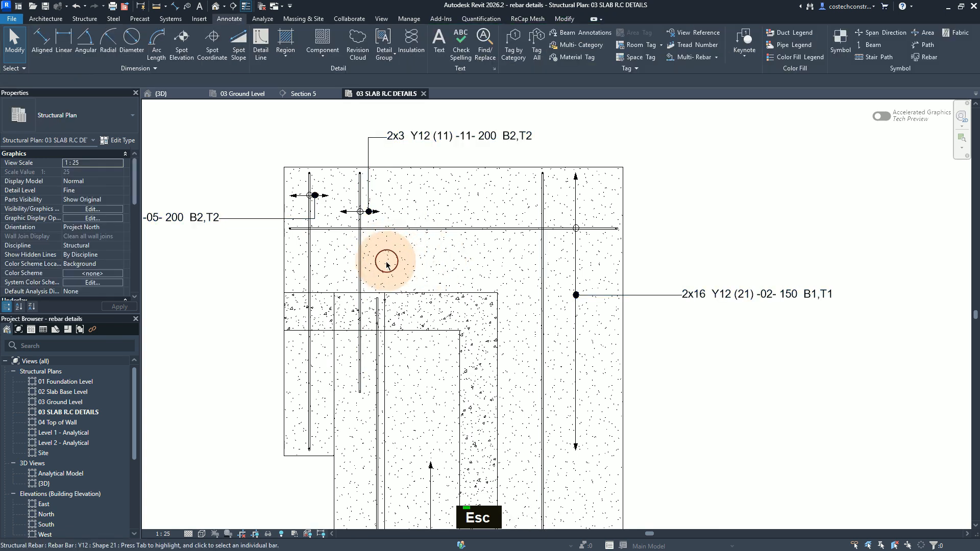
Create a new building component schedule for the Structural Rebar category
{"action": "scroll", "coordinate": [84, 426], "scroll_direction": "down", "scroll_amount": 4}
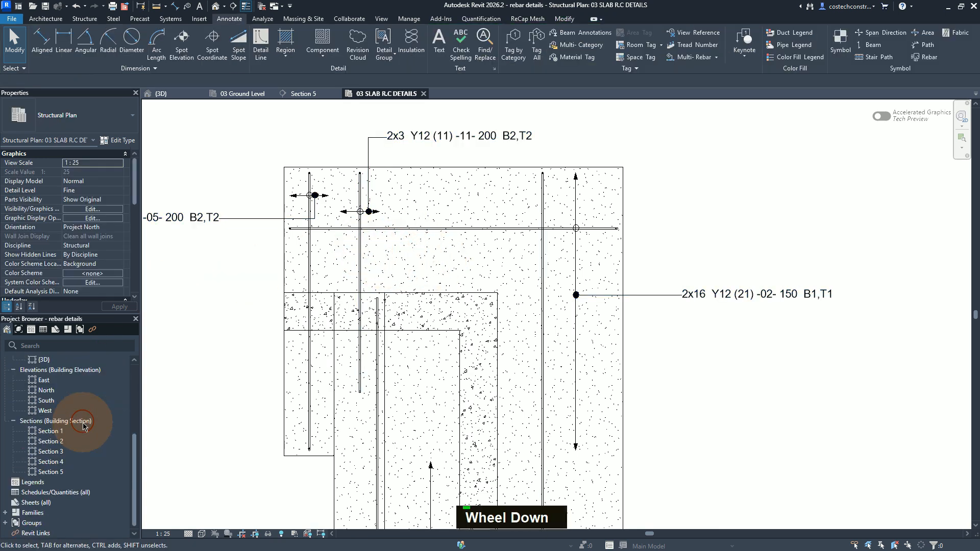
{"action": "right_click", "coordinate": [34, 495]}
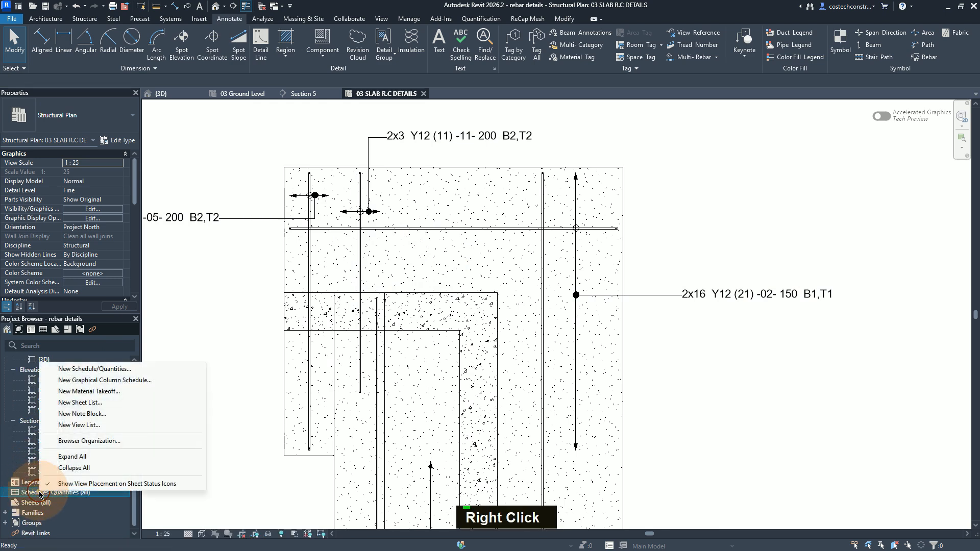
{"action": "left_click", "coordinate": [108, 370]}
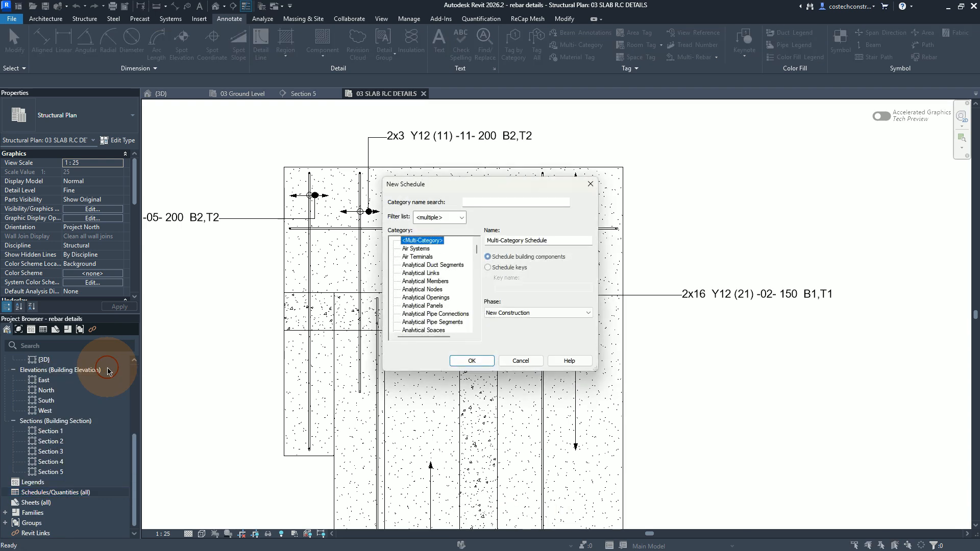
{"action": "left_click", "coordinate": [455, 265]}
{"action": "left_click_drag", "start_coordinate": [478, 254], "coordinate": [477, 310]}
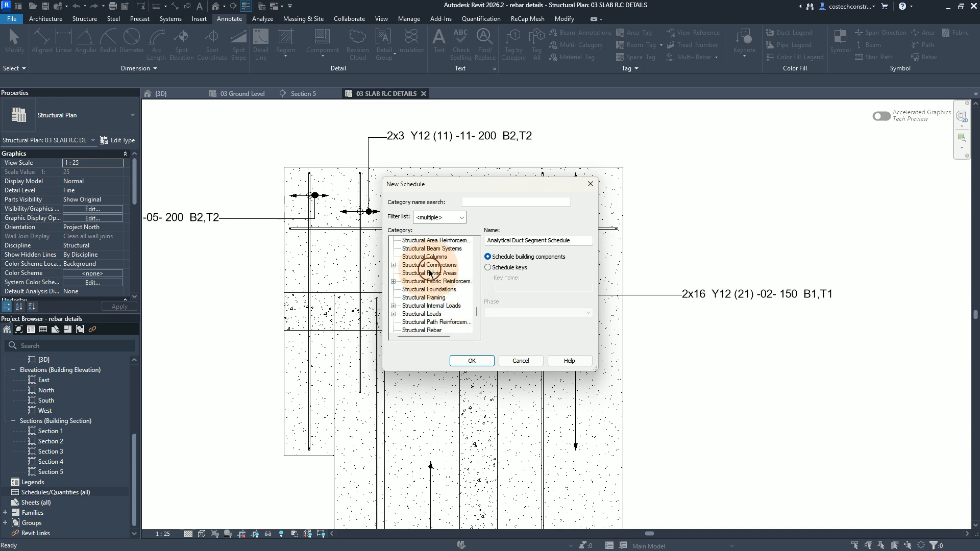
{"action": "left_click", "coordinate": [432, 330]}
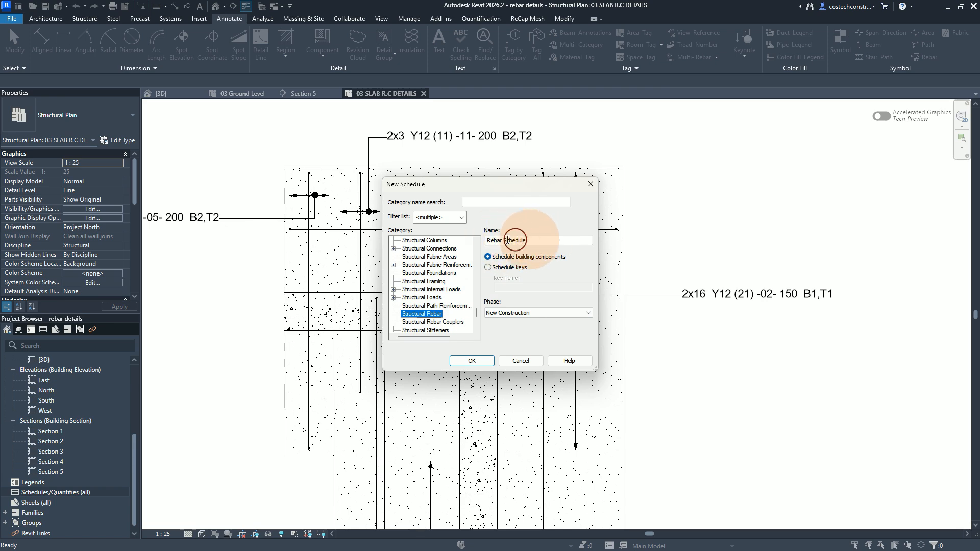
{"action": "left_click", "coordinate": [464, 361]}
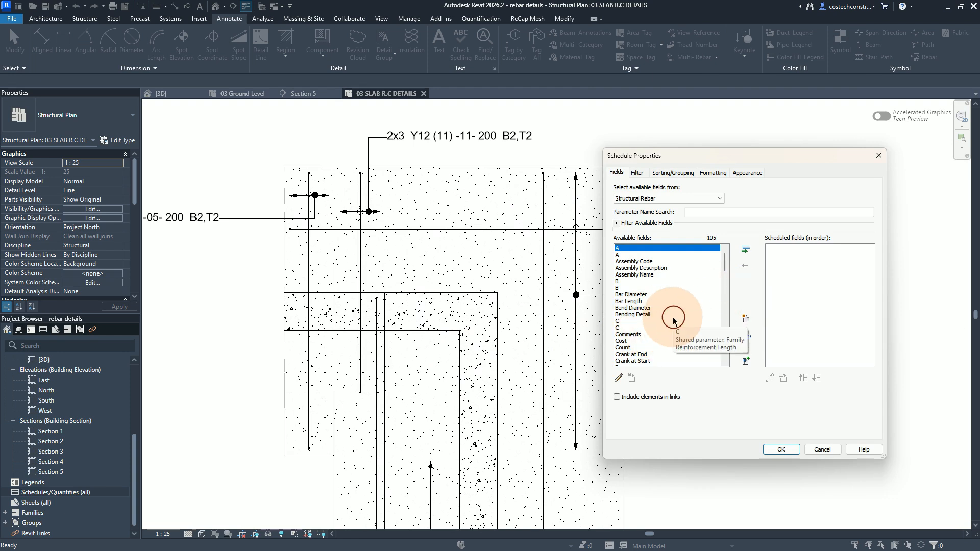
Add the Partition, Mark and Type fields, in that order, to the rebar schedule
{"action": "left_click", "coordinate": [652, 315]}
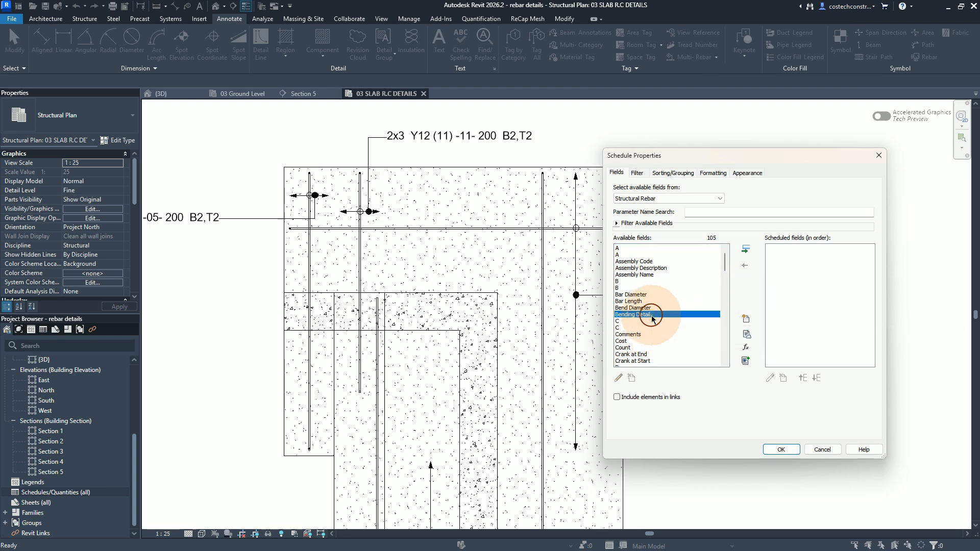
{"action": "key", "text": "p"}
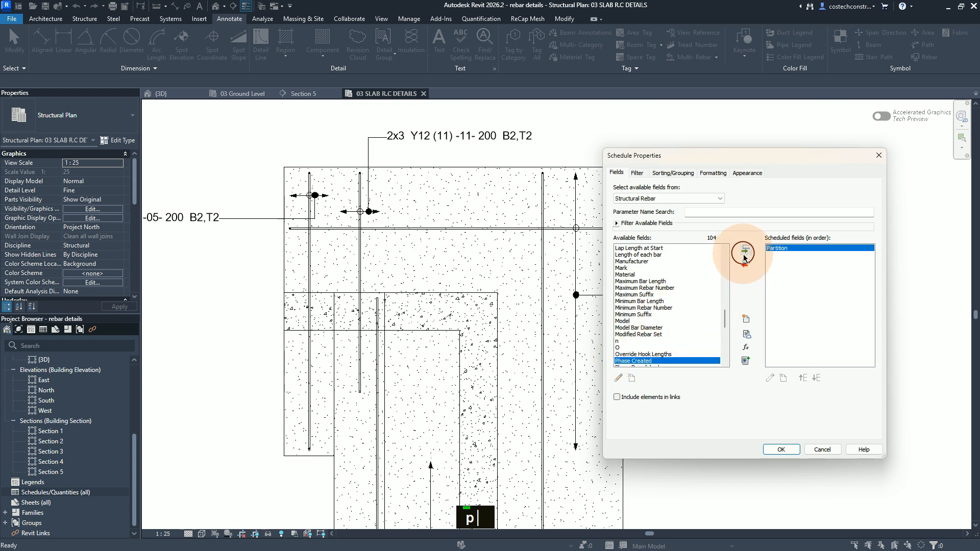
{"action": "left_click", "coordinate": [628, 269]}
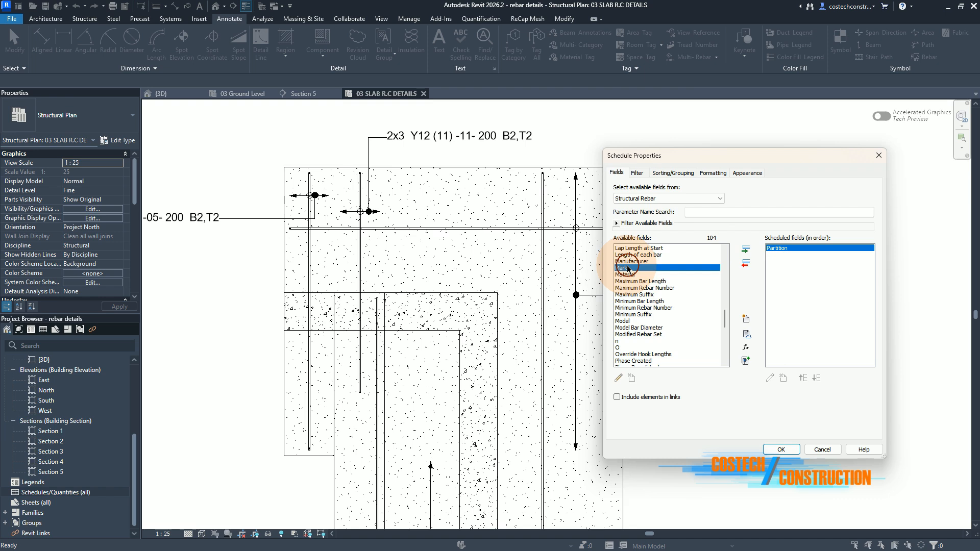
{"action": "left_click", "coordinate": [746, 253]}
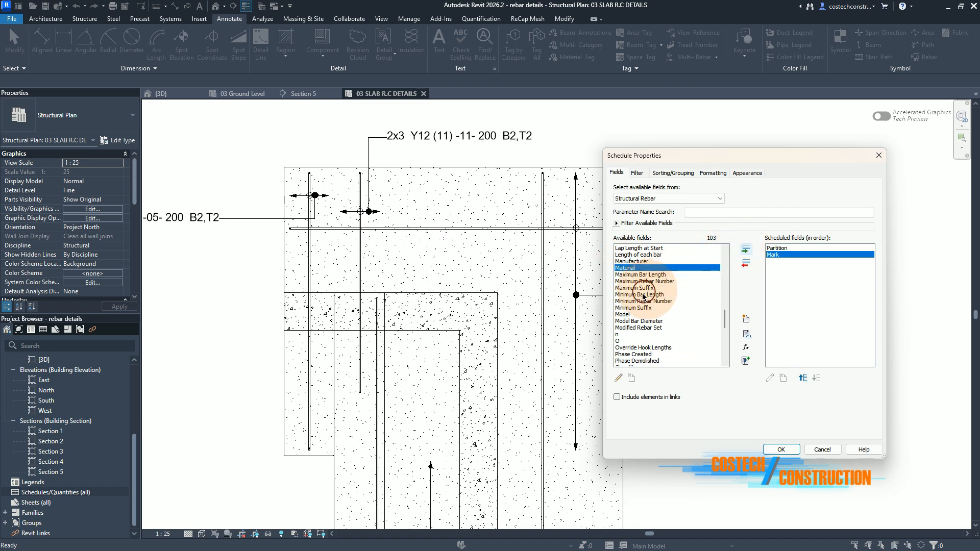
{"action": "key", "text": "t"}
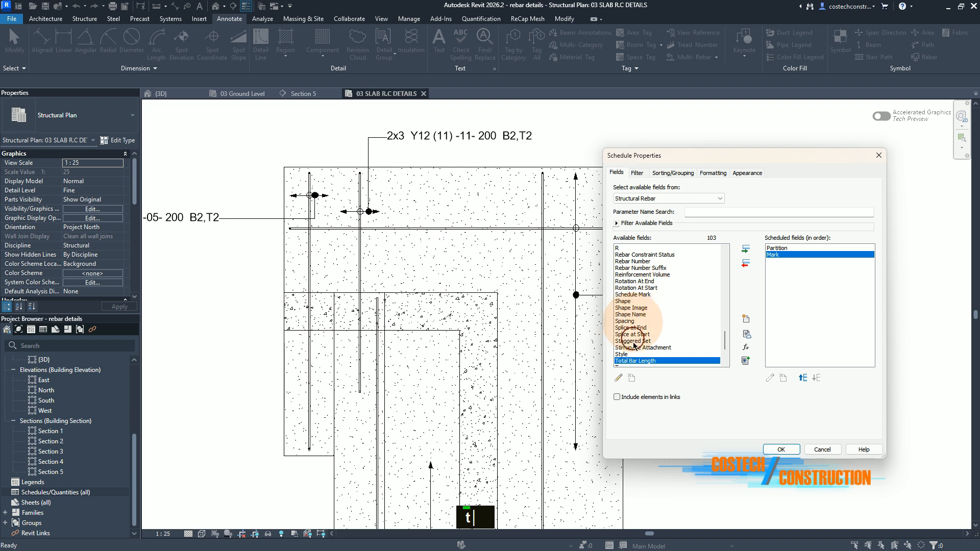
{"action": "scroll", "coordinate": [638, 350], "scroll_direction": "down", "scroll_amount": 3}
{"action": "left_click", "coordinate": [623, 314]}
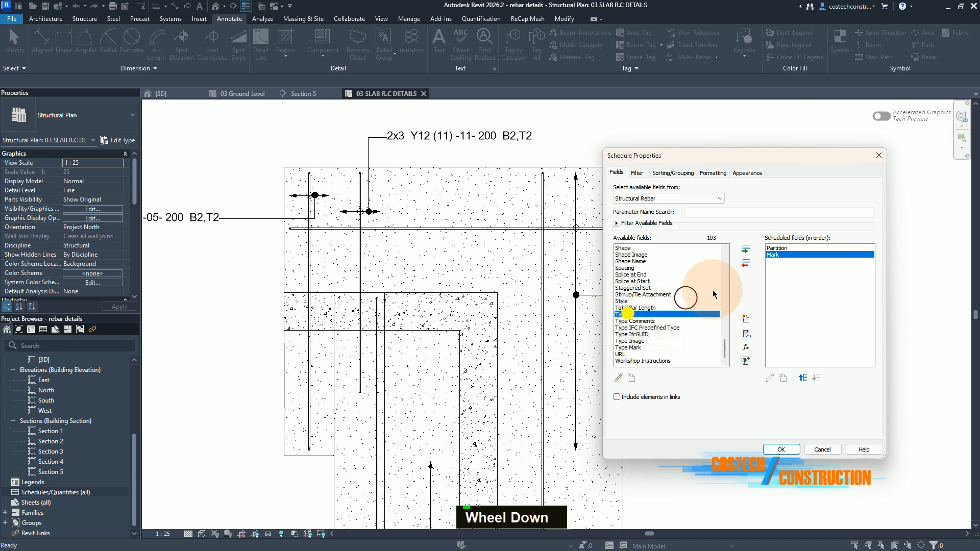
{"action": "left_click", "coordinate": [746, 251]}
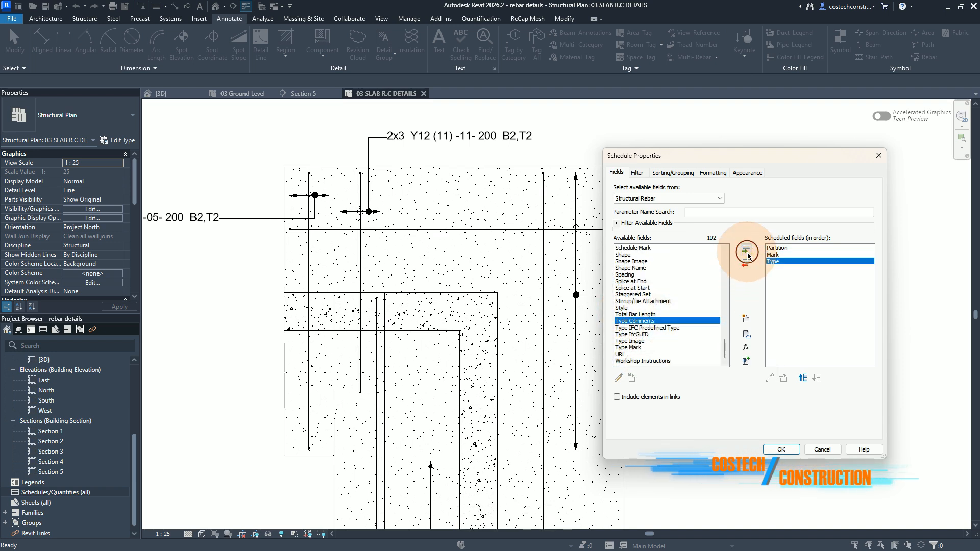
Add the Count and Quantity fields, in that order, to the rebar schedule after Type
{"action": "left_click", "coordinate": [655, 283]}
{"action": "key", "text": "c"}
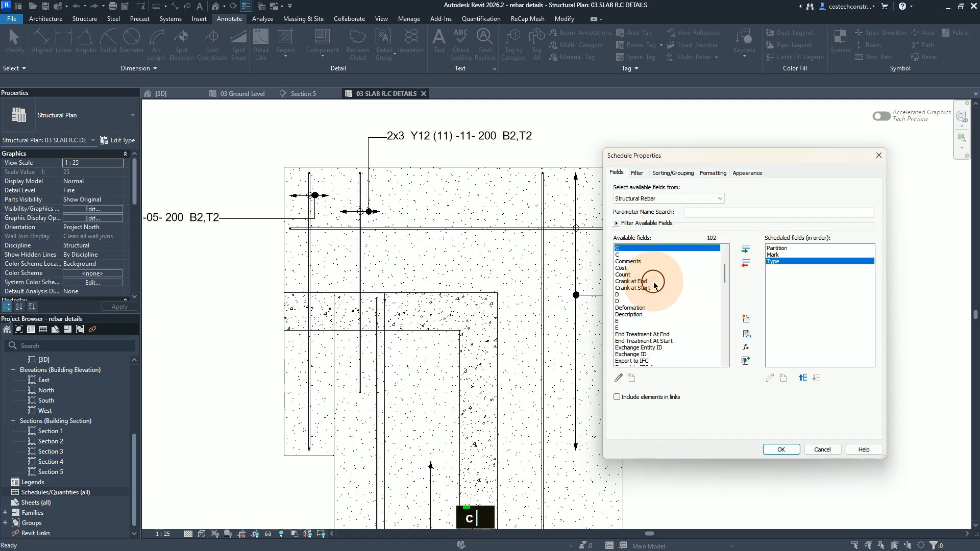
{"action": "left_click", "coordinate": [630, 275]}
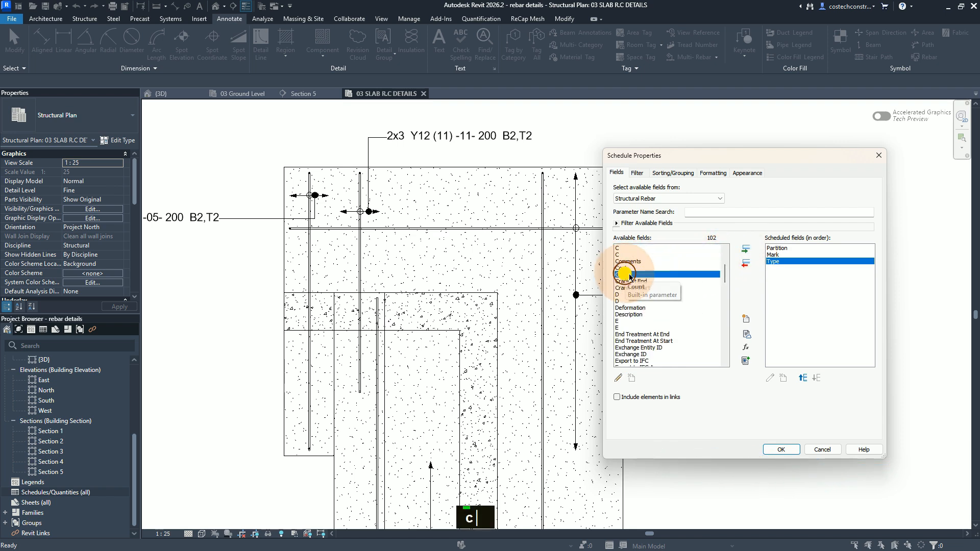
{"action": "left_click", "coordinate": [747, 250]}
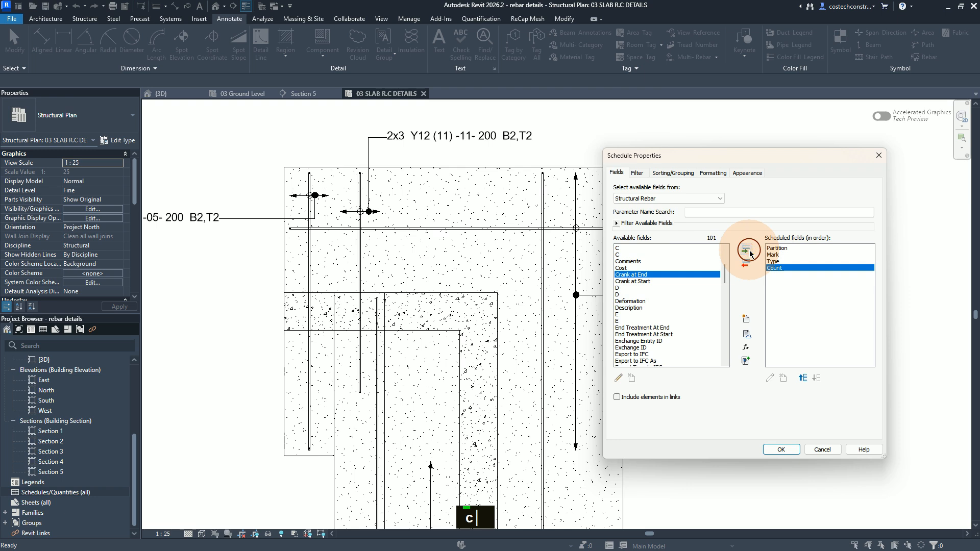
{"action": "left_click", "coordinate": [659, 282]}
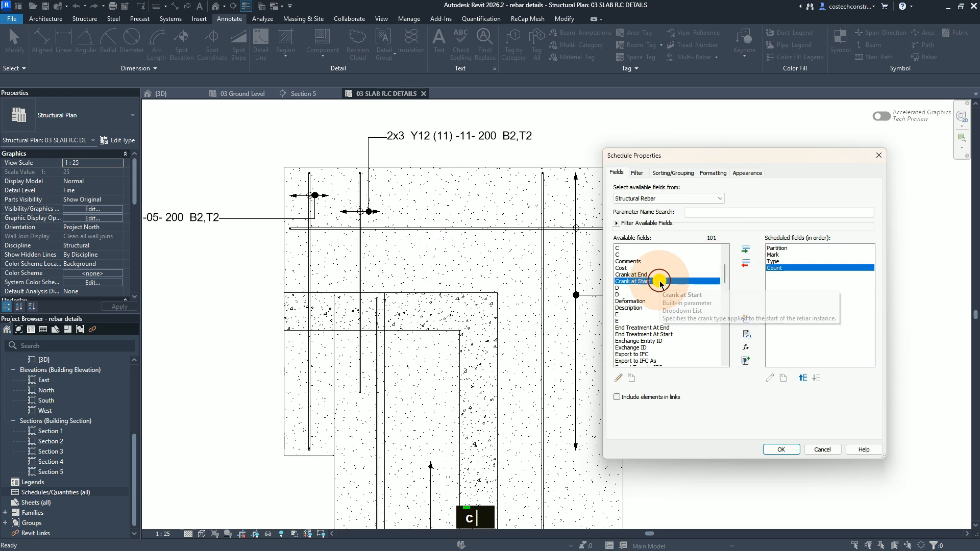
{"action": "scroll", "coordinate": [661, 284], "scroll_direction": "down", "scroll_amount": 10}
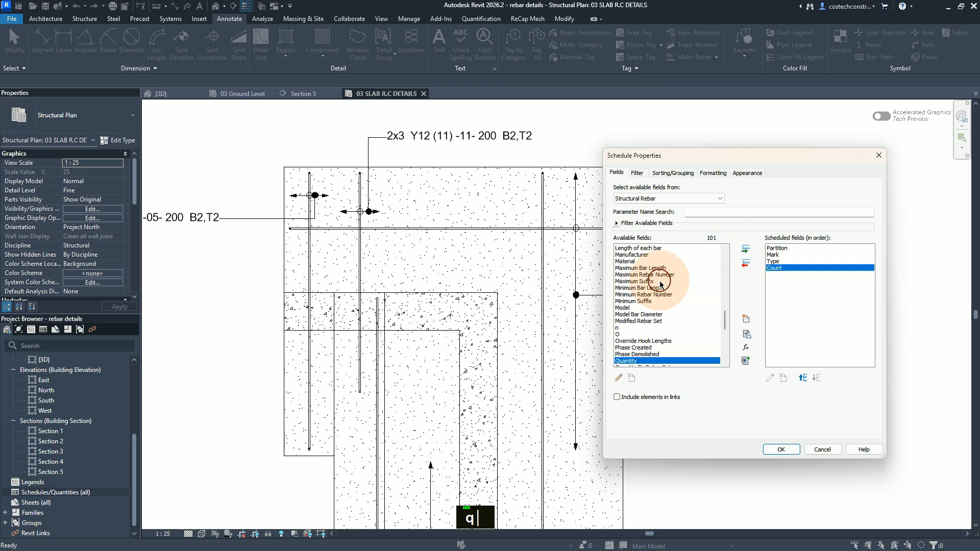
{"action": "left_click", "coordinate": [700, 296]}
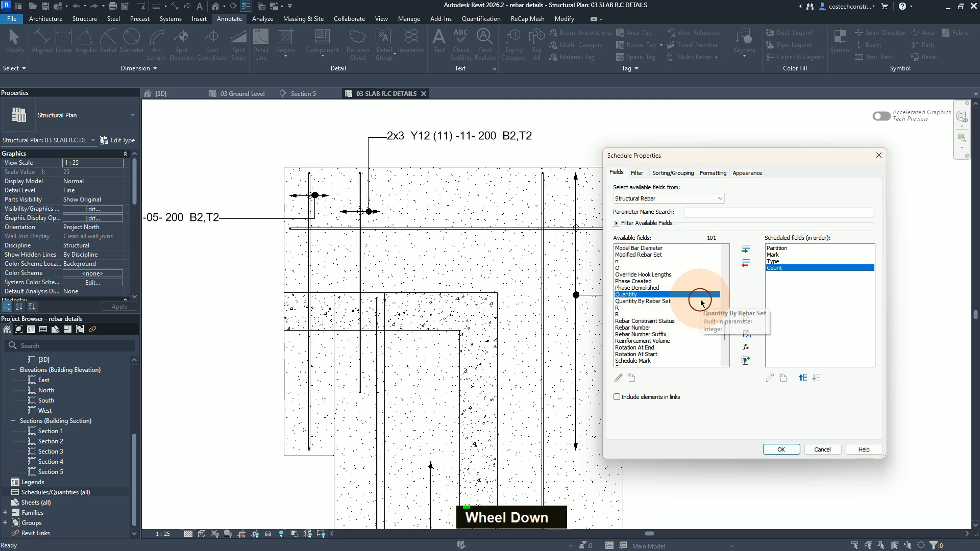
{"action": "left_click", "coordinate": [746, 251]}
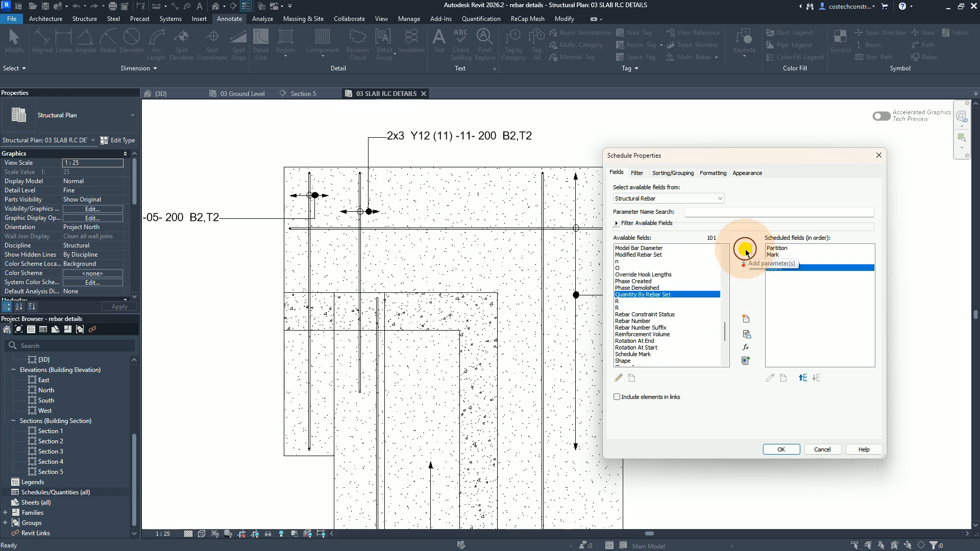
Add the Bar Length, Total Bar Length and Shape fields, in that order, to the rebar schedule
{"action": "left_click", "coordinate": [659, 283]}
{"action": "key", "text": "b"}
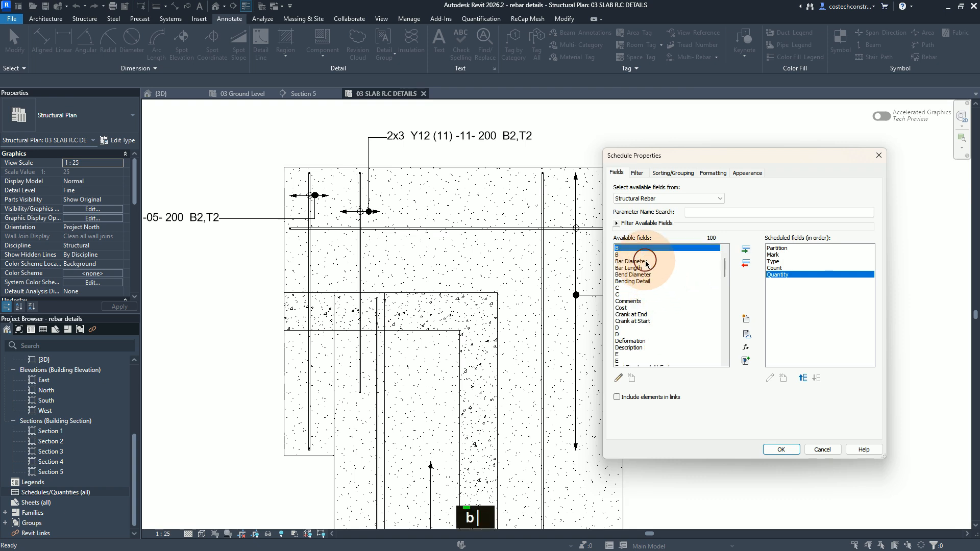
{"action": "left_click", "coordinate": [643, 269]}
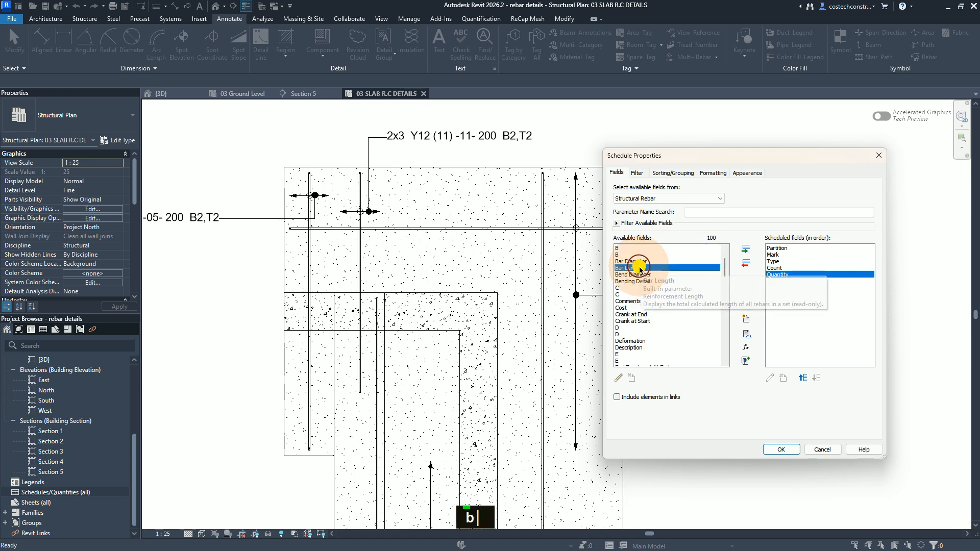
{"action": "left_click", "coordinate": [746, 251]}
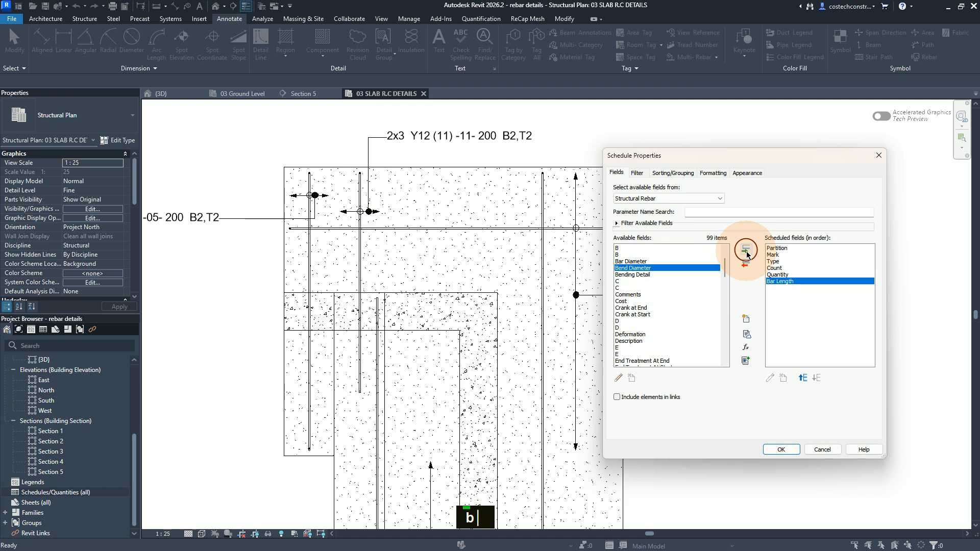
{"action": "left_click", "coordinate": [650, 289]}
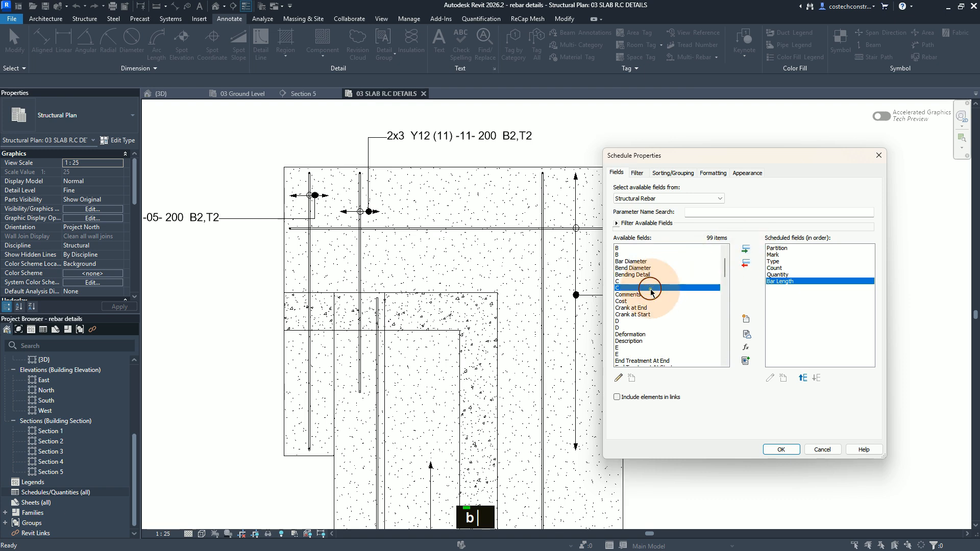
{"action": "key", "text": "t"}
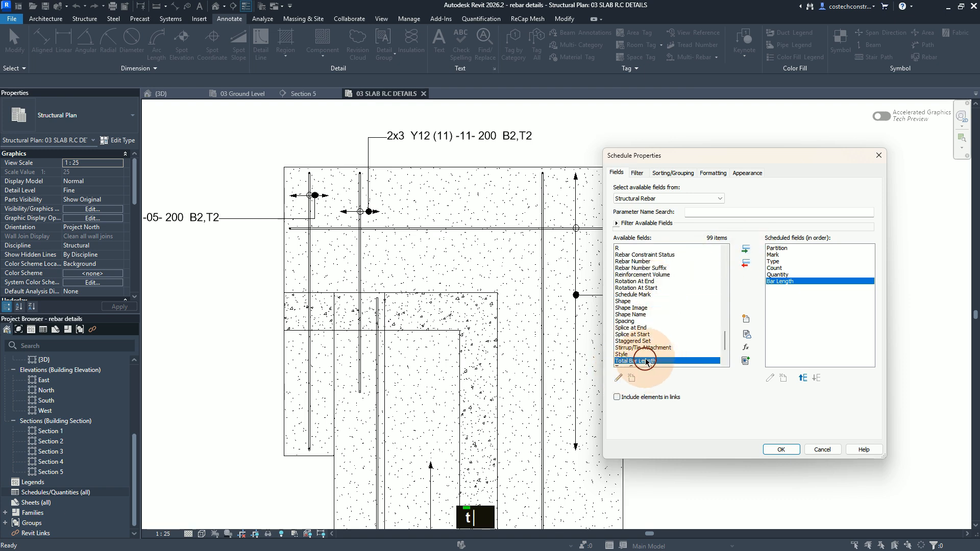
{"action": "mouse_move", "coordinate": [646, 362]}
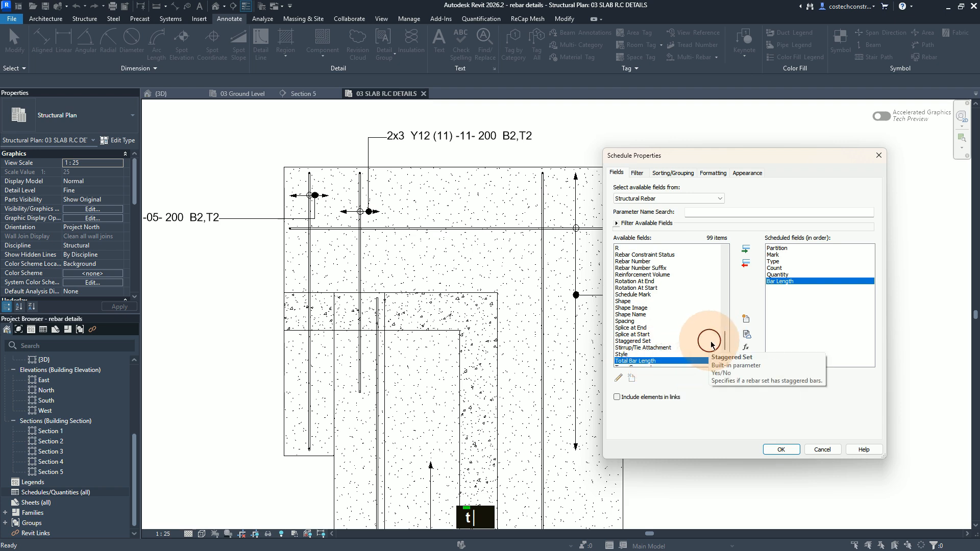
{"action": "left_click", "coordinate": [747, 249]}
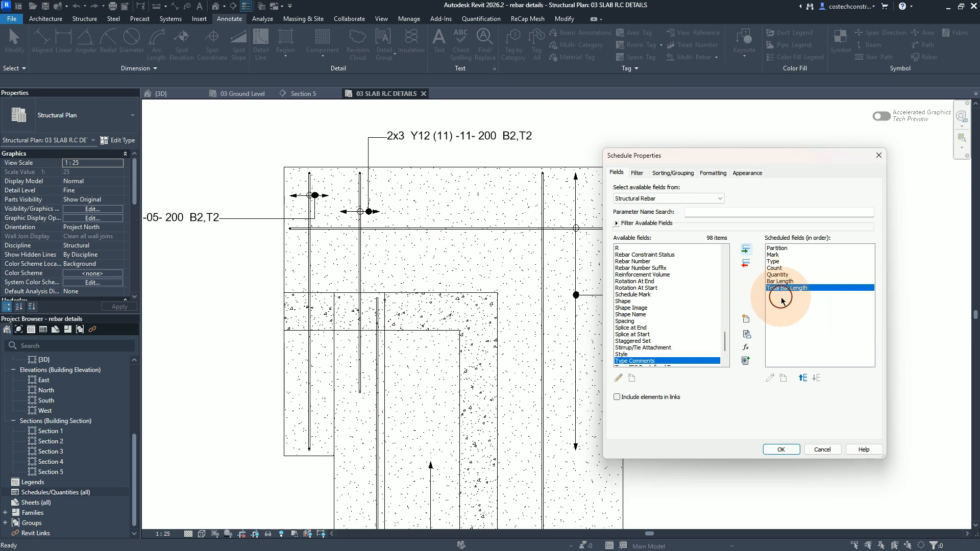
{"action": "left_click", "coordinate": [633, 304]}
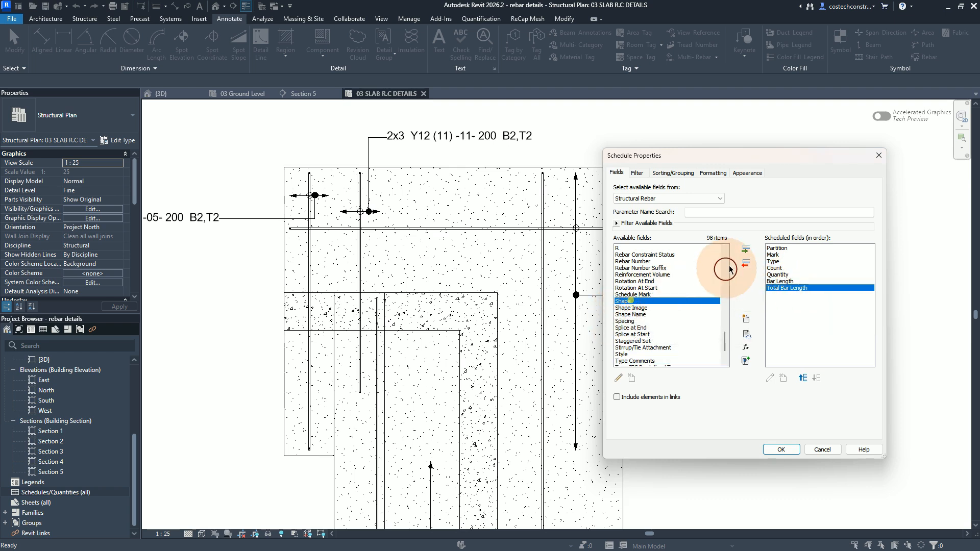
{"action": "left_click", "coordinate": [750, 252]}
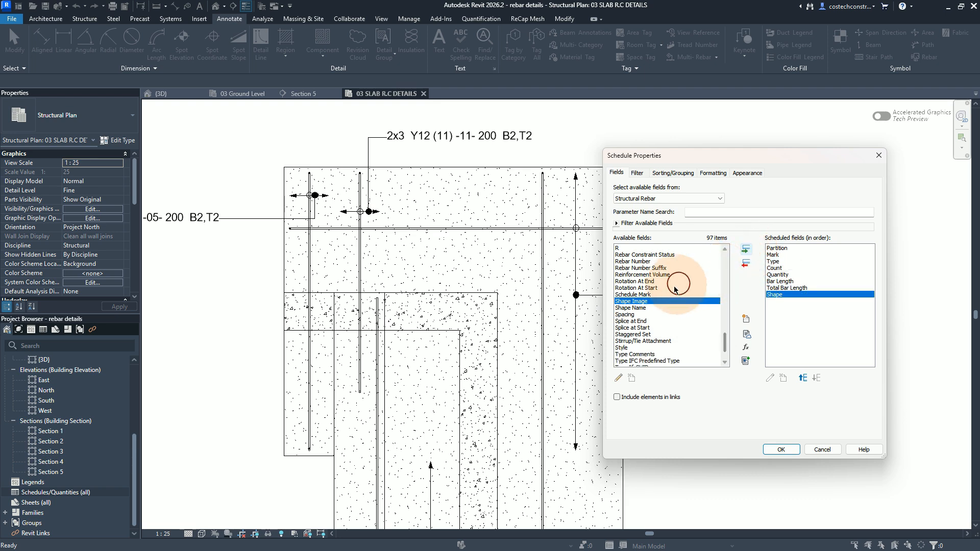
Add the bar dimension fields A, B, C, D and E, in that order, to the rebar schedule after Shape
{"action": "scroll", "coordinate": [665, 305], "scroll_direction": "up", "scroll_amount": 3}
{"action": "scroll", "coordinate": [665, 305], "scroll_direction": "up", "scroll_amount": 4}
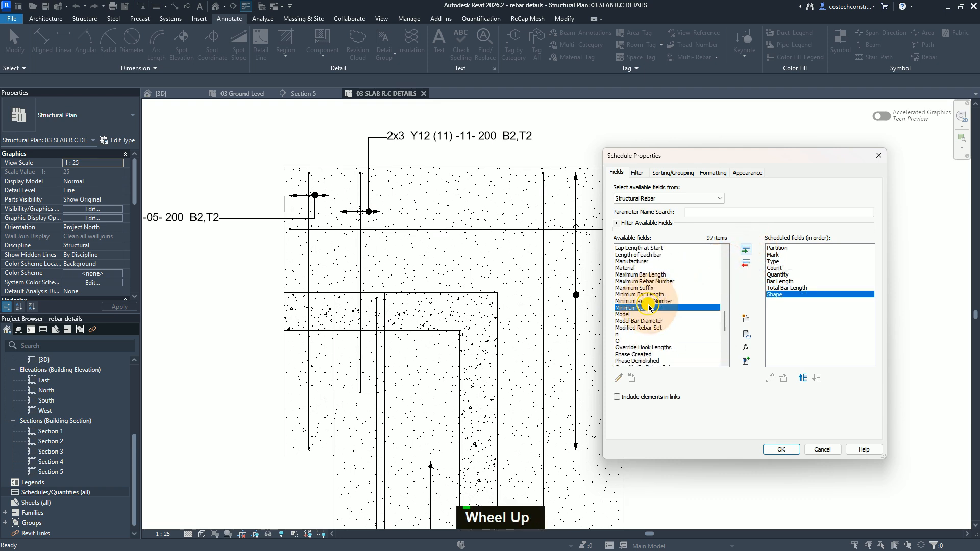
{"action": "key", "text": "a"}
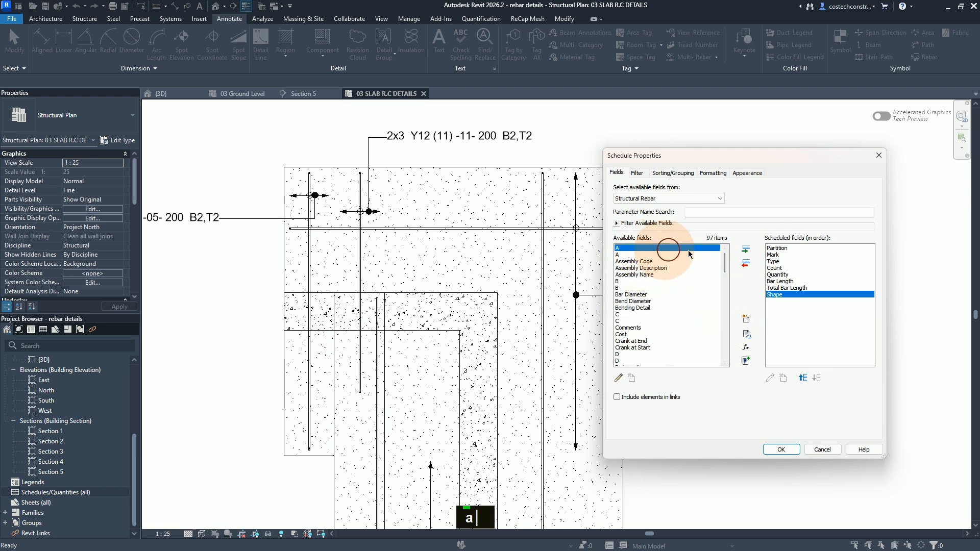
{"action": "left_click", "coordinate": [745, 250]}
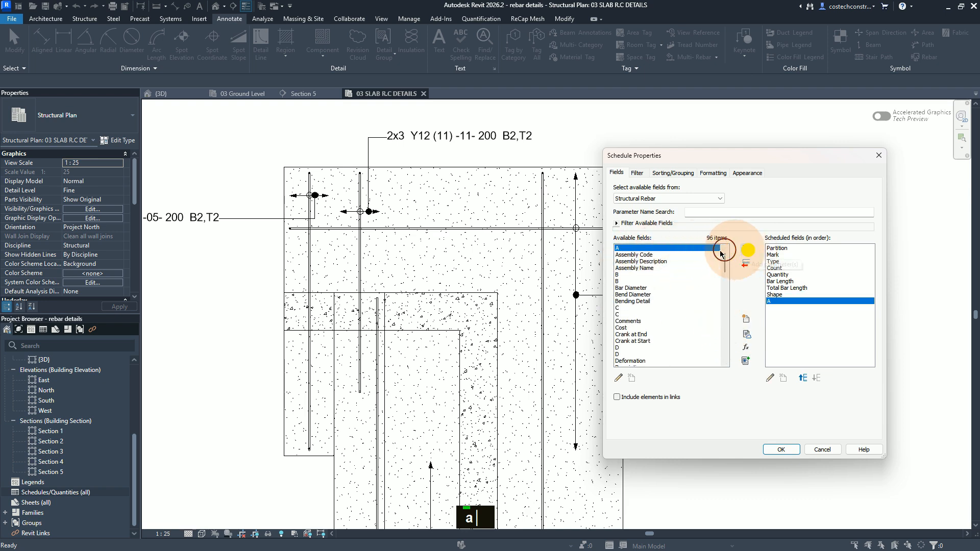
{"action": "left_click", "coordinate": [636, 275]}
{"action": "left_click", "coordinate": [745, 250]}
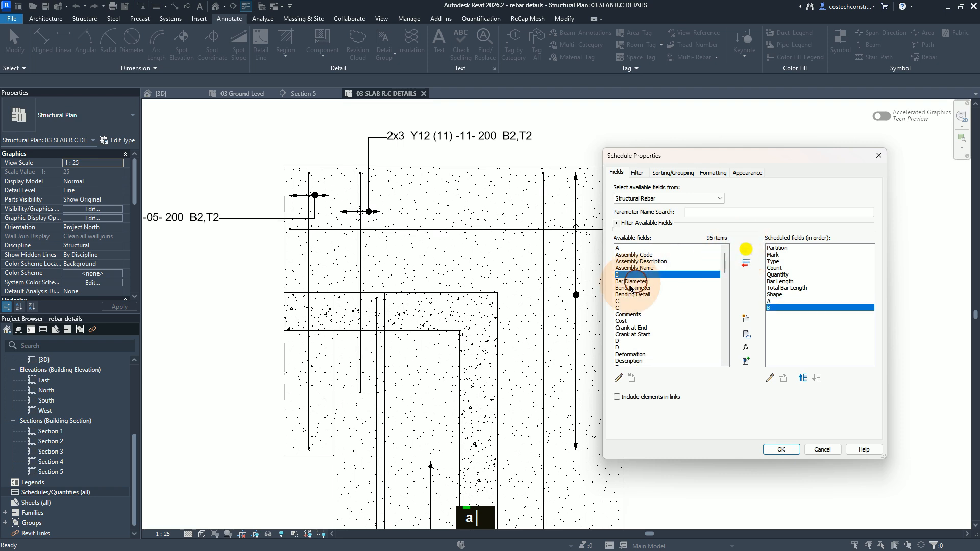
{"action": "left_click", "coordinate": [625, 301]}
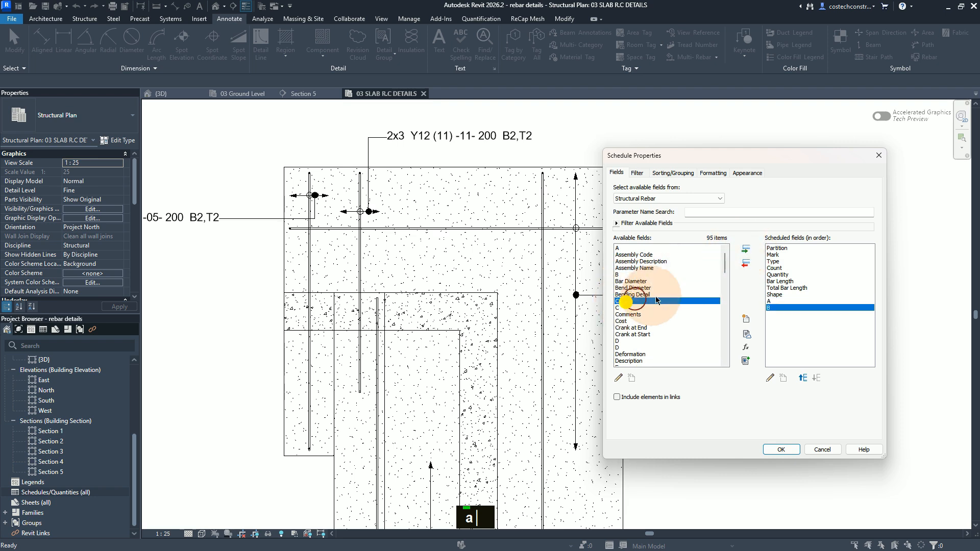
{"action": "left_click", "coordinate": [746, 250]}
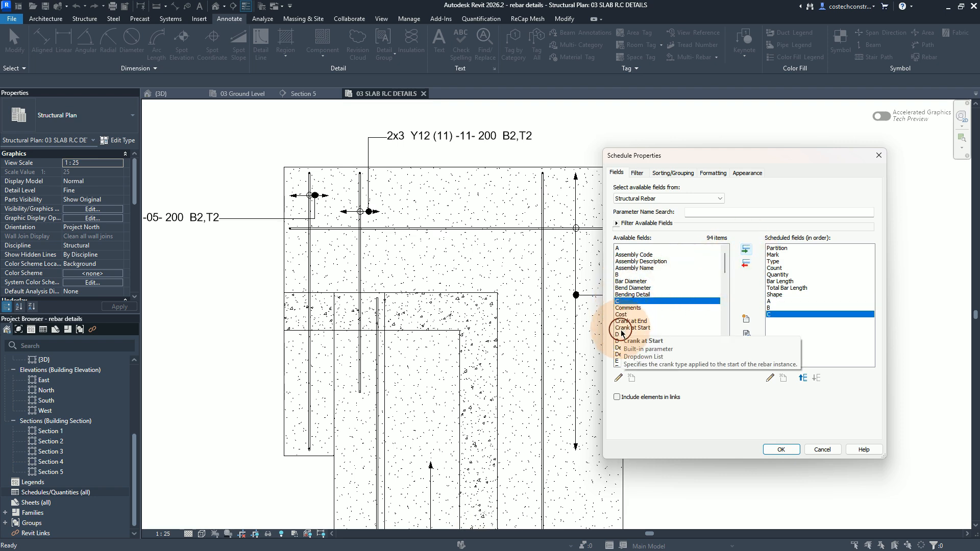
{"action": "left_click", "coordinate": [622, 335]}
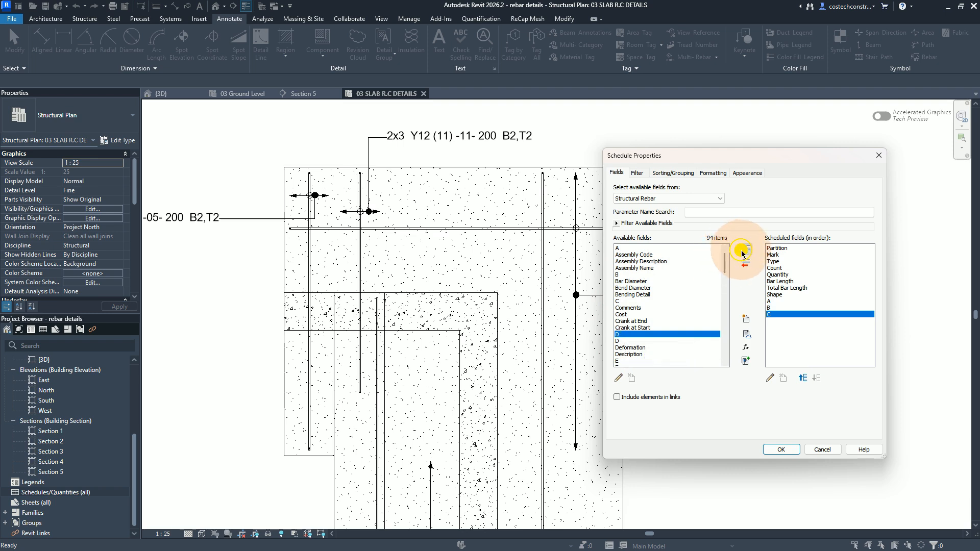
{"action": "left_click", "coordinate": [743, 252]}
{"action": "left_click", "coordinate": [618, 354]}
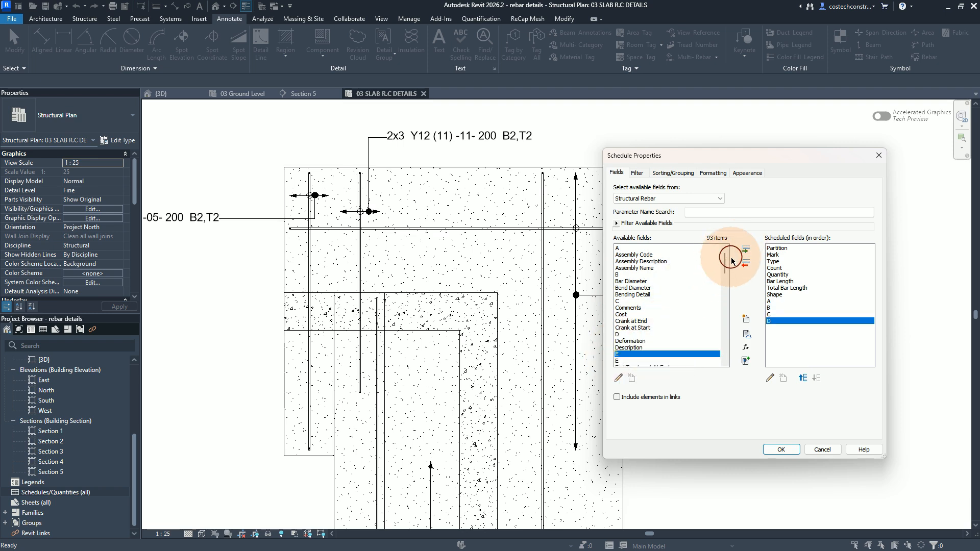
{"action": "left_click", "coordinate": [746, 250]}
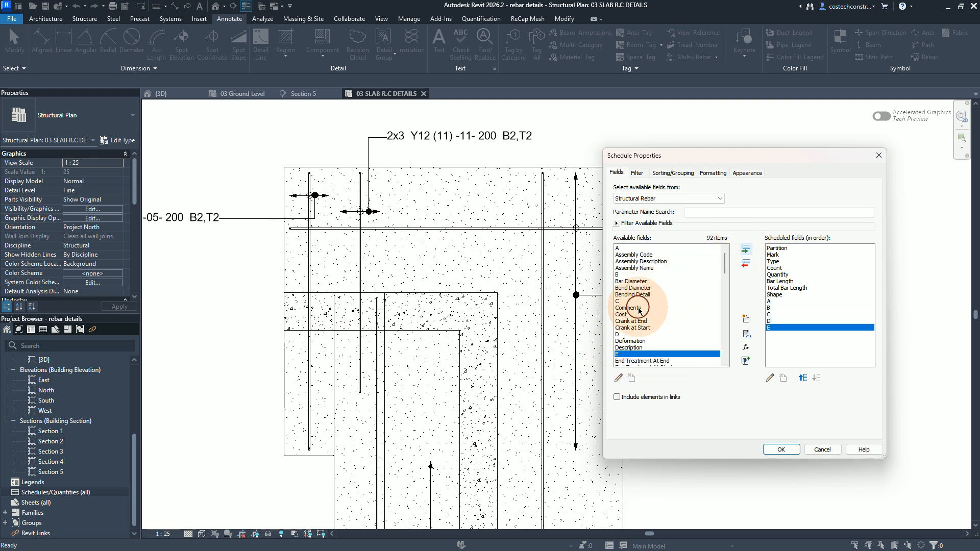
Add the Comments and Bending Detail fields as the last columns and generate the rebar schedule
{"action": "left_click", "coordinate": [638, 307]}
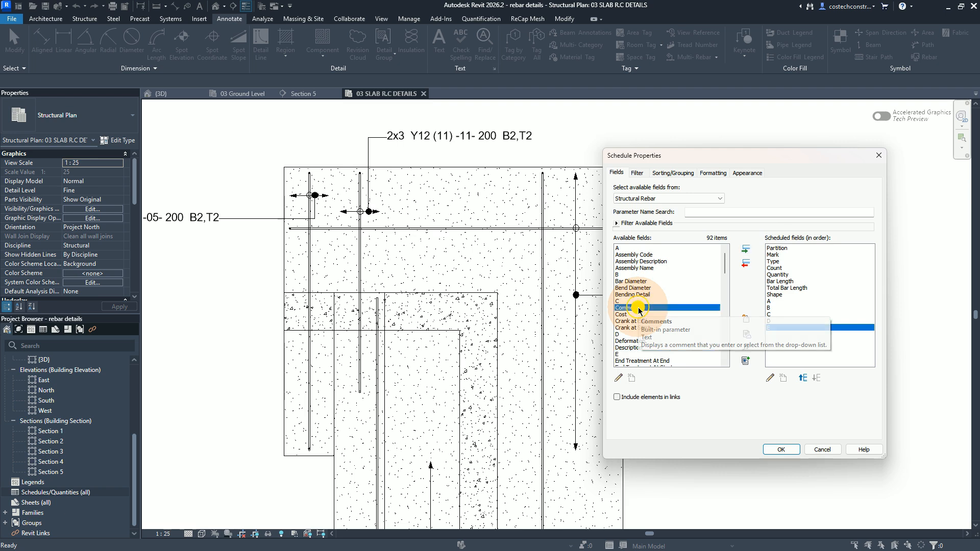
{"action": "left_click", "coordinate": [747, 251]}
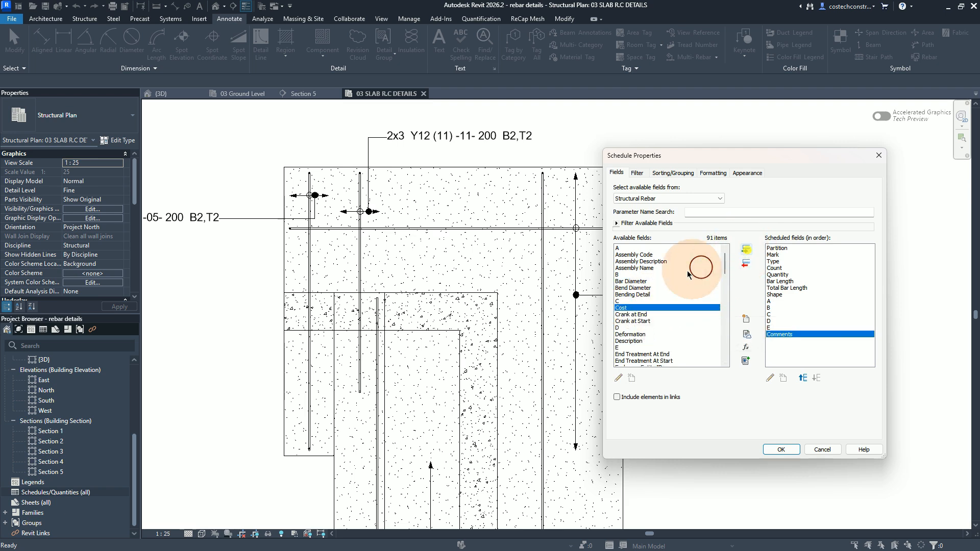
{"action": "left_click", "coordinate": [636, 289]}
{"action": "left_click", "coordinate": [656, 295]}
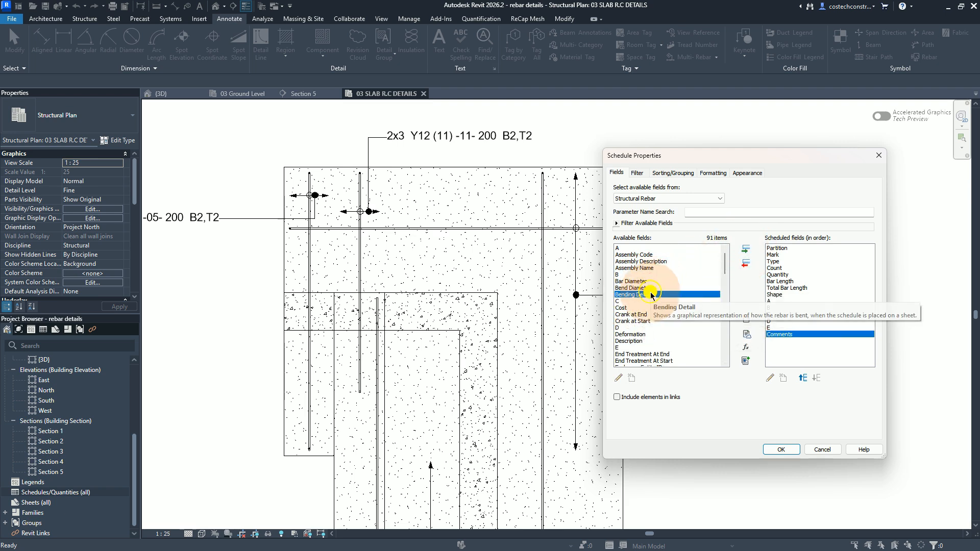
{"action": "left_click", "coordinate": [747, 251]}
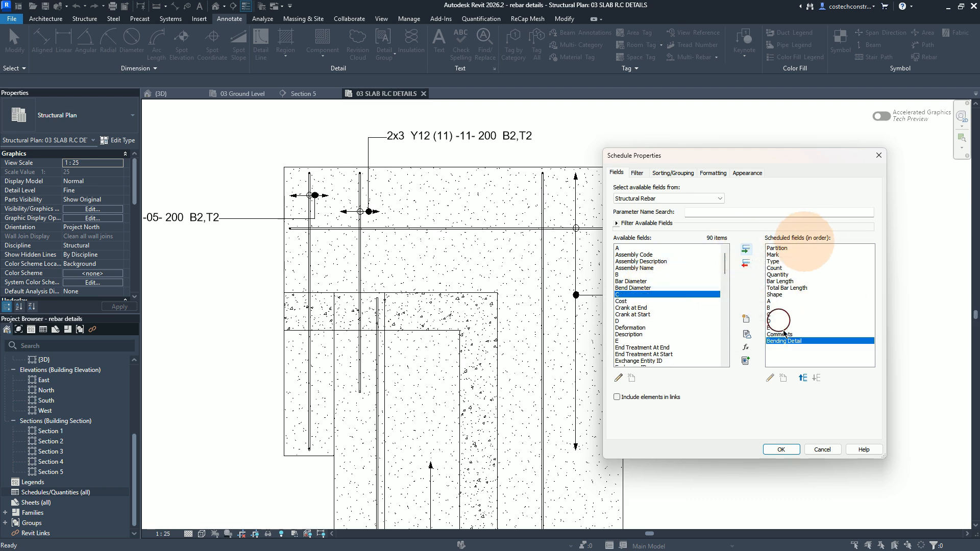
{"action": "left_click", "coordinate": [779, 450]}
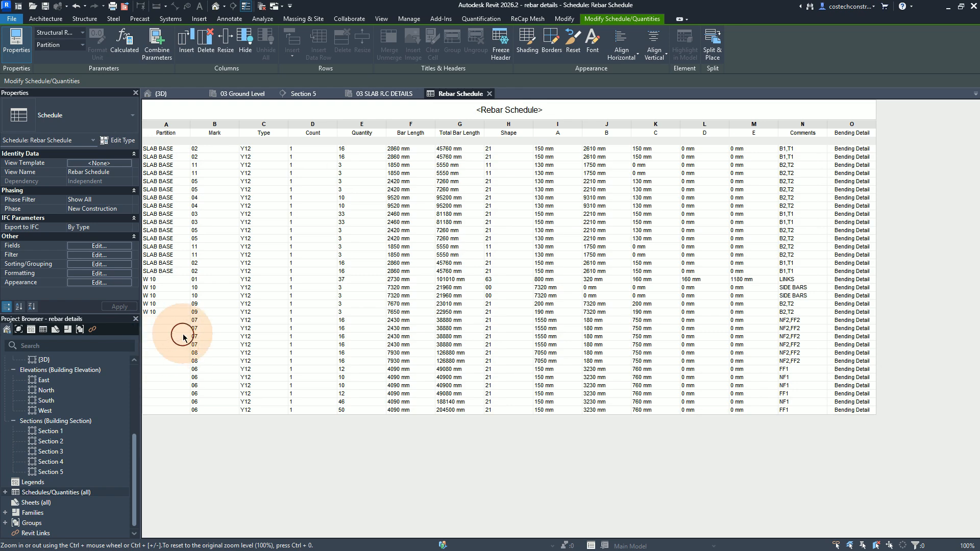
Open the 04 Top of Wall plan and check wall W6 on the reference drawing in the 03 Ground Level plan
{"action": "scroll", "coordinate": [77, 404], "scroll_direction": "up", "scroll_amount": 6}
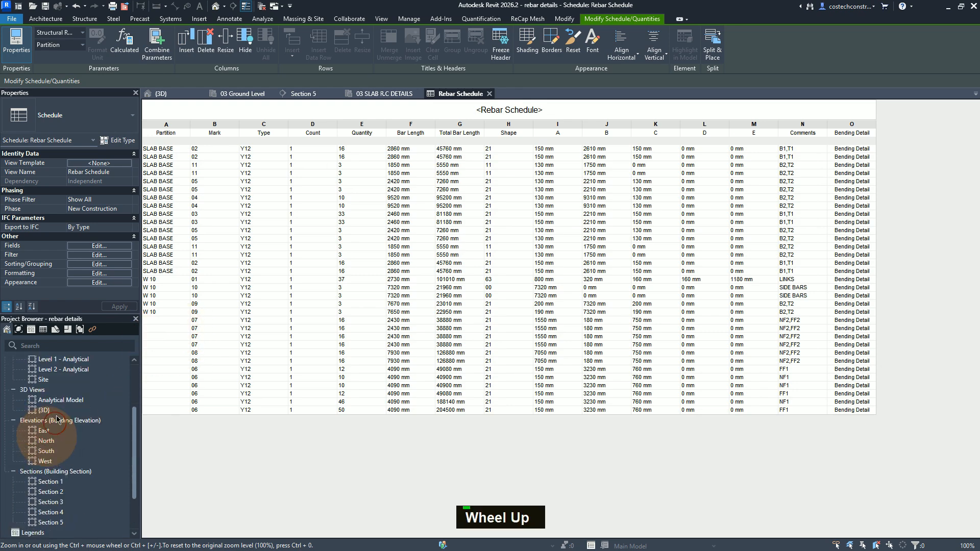
{"action": "scroll", "coordinate": [56, 391], "scroll_direction": "down", "scroll_amount": 1}
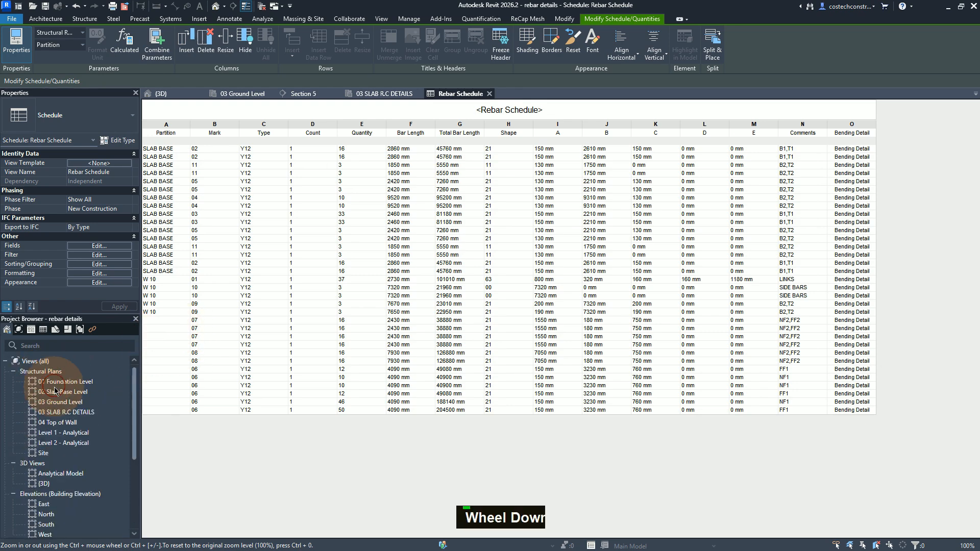
{"action": "double_click", "coordinate": [66, 427]}
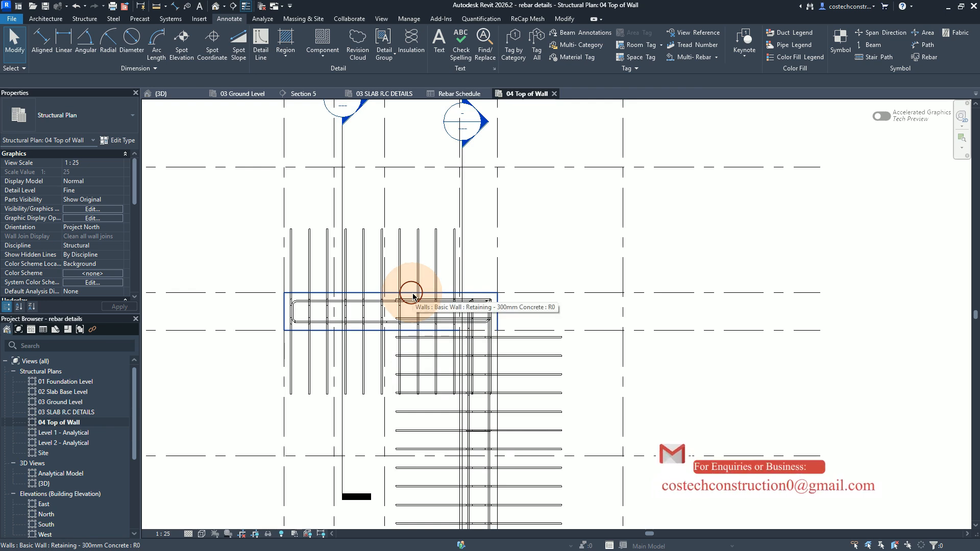
{"action": "left_click", "coordinate": [253, 99]}
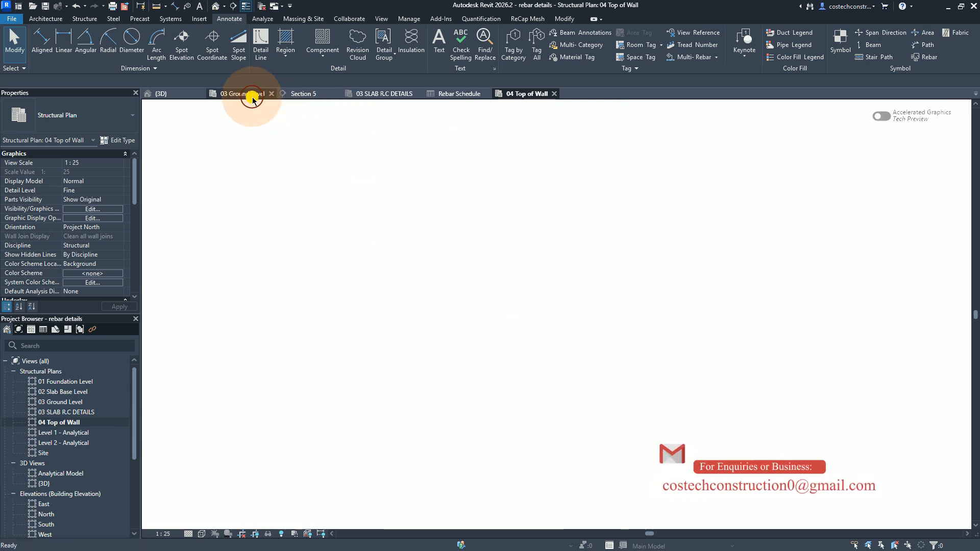
{"action": "left_click", "coordinate": [350, 299]}
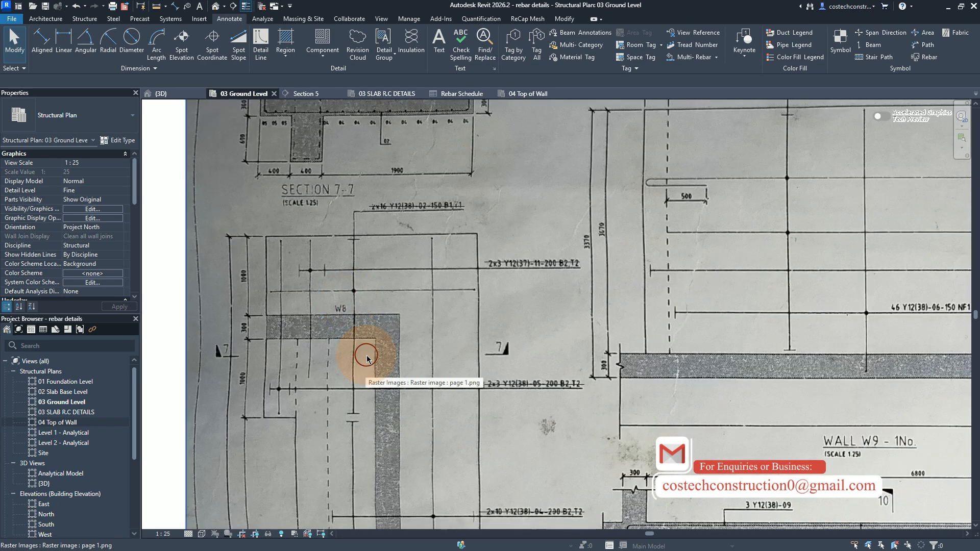
Examine the W6, W8, W9 and W10 wall marks on the reference drawing and review the Partition column in the rebar schedule
{"action": "scroll", "coordinate": [376, 281], "scroll_direction": "down", "scroll_amount": 3}
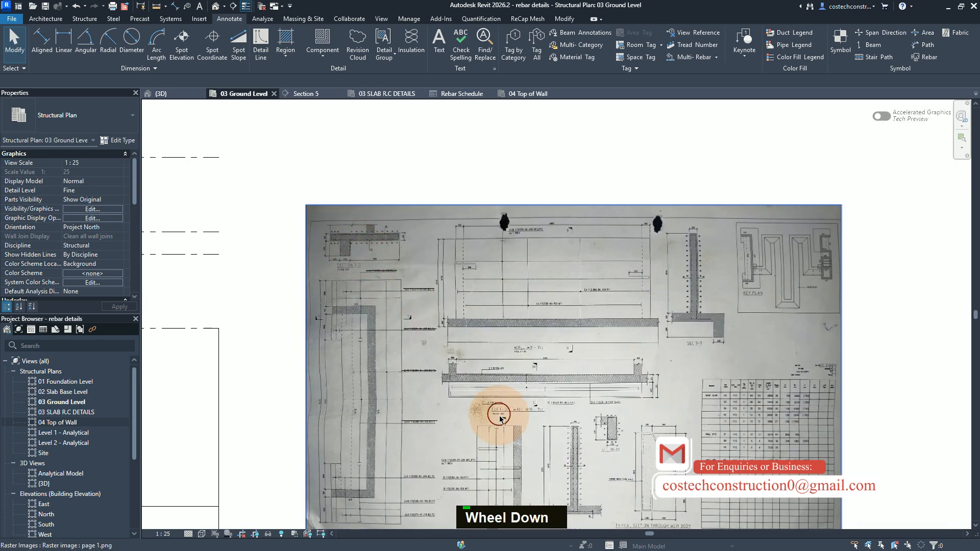
{"action": "scroll", "coordinate": [498, 411], "scroll_direction": "down", "scroll_amount": 2}
{"action": "scroll", "coordinate": [491, 447], "scroll_direction": "up", "scroll_amount": 2}
{"action": "scroll", "coordinate": [459, 450], "scroll_direction": "up", "scroll_amount": 1}
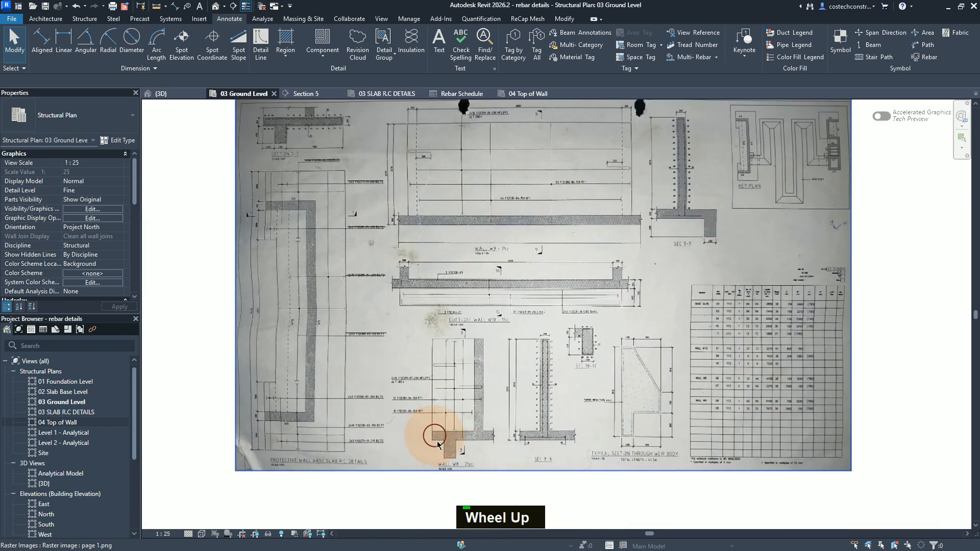
{"action": "scroll", "coordinate": [286, 419], "scroll_direction": "up", "scroll_amount": 3}
{"action": "scroll", "coordinate": [225, 403], "scroll_direction": "up", "scroll_amount": 4}
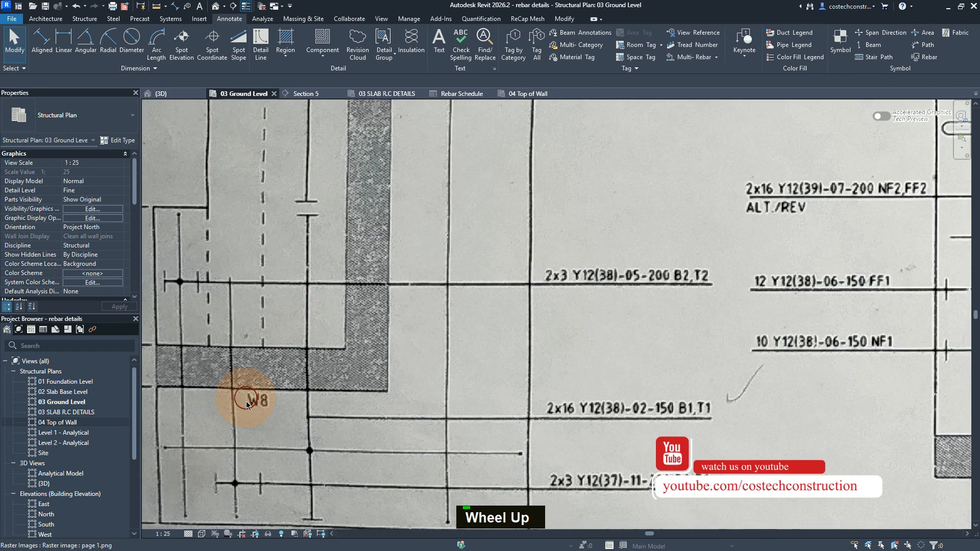
{"action": "scroll", "coordinate": [307, 448], "scroll_direction": "down", "scroll_amount": 2}
{"action": "scroll", "coordinate": [335, 455], "scroll_direction": "down", "scroll_amount": 2}
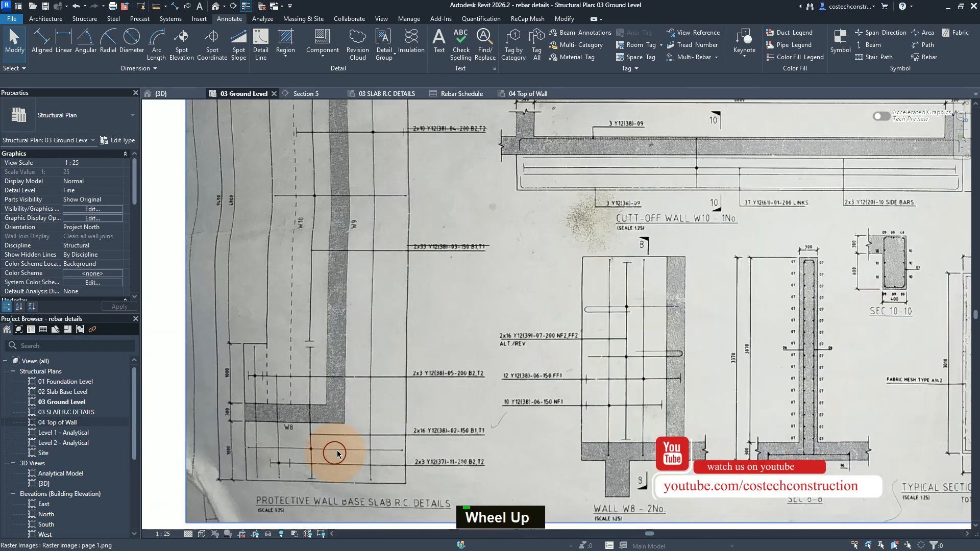
{"action": "scroll", "coordinate": [351, 226], "scroll_direction": "up", "scroll_amount": 2}
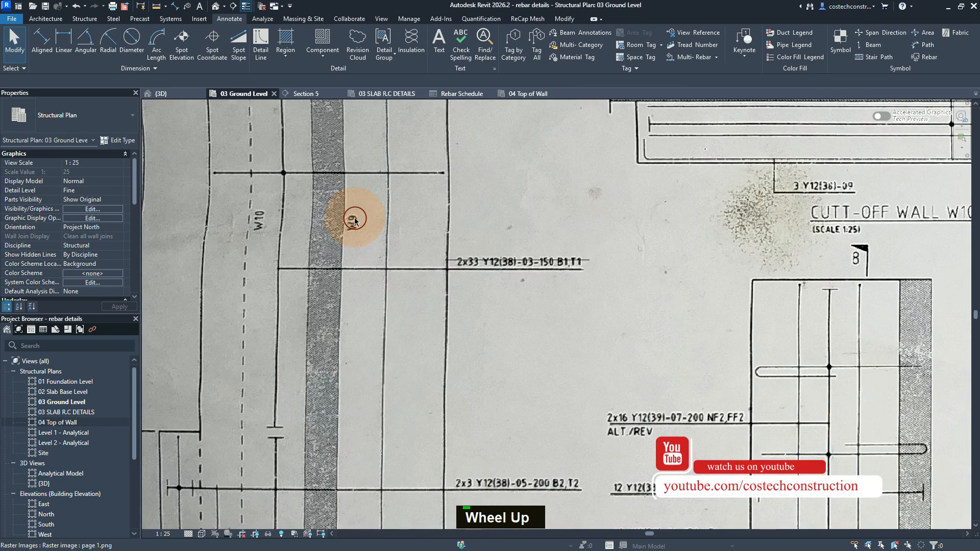
{"action": "scroll", "coordinate": [400, 449], "scroll_direction": "down", "scroll_amount": 2}
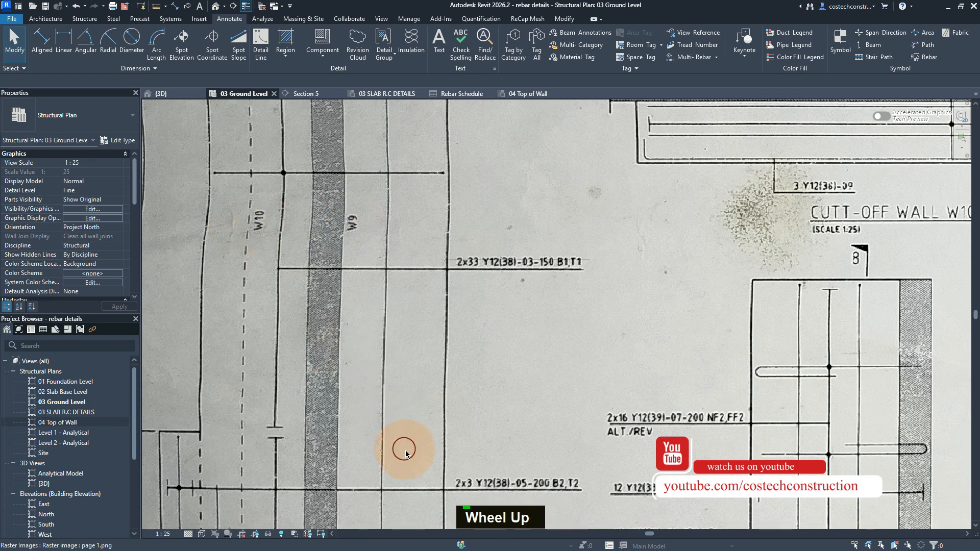
{"action": "scroll", "coordinate": [398, 423], "scroll_direction": "up", "scroll_amount": 1}
{"action": "scroll", "coordinate": [398, 419], "scroll_direction": "down", "scroll_amount": 2}
{"action": "scroll", "coordinate": [398, 420], "scroll_direction": "down", "scroll_amount": 1}
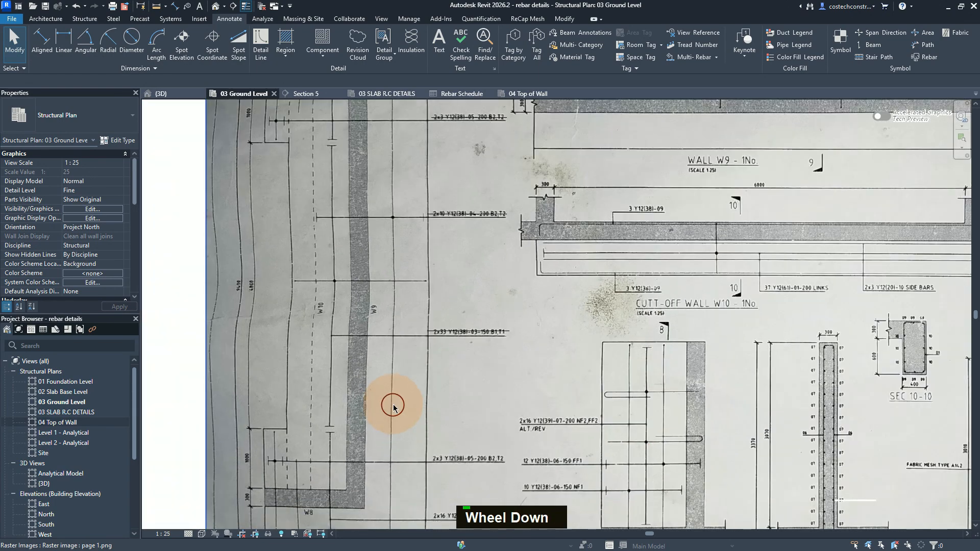
{"action": "scroll", "coordinate": [358, 214], "scroll_direction": "down", "scroll_amount": 1}
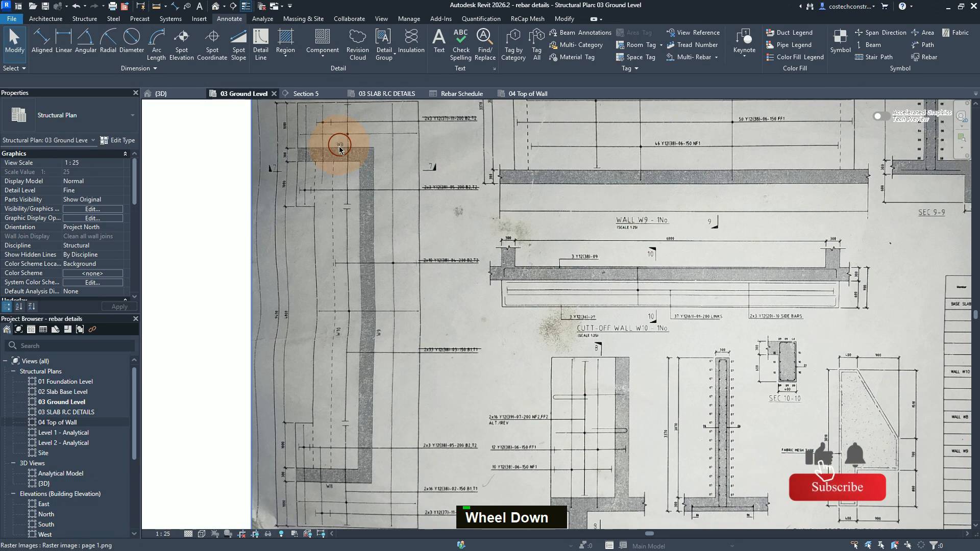
{"action": "scroll", "coordinate": [341, 148], "scroll_direction": "up", "scroll_amount": 2}
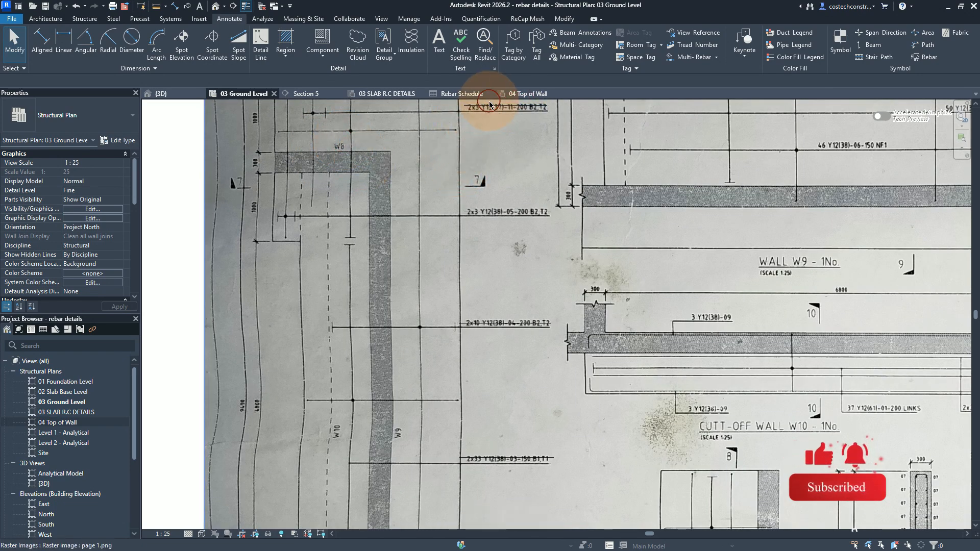
{"action": "left_click", "coordinate": [474, 95]}
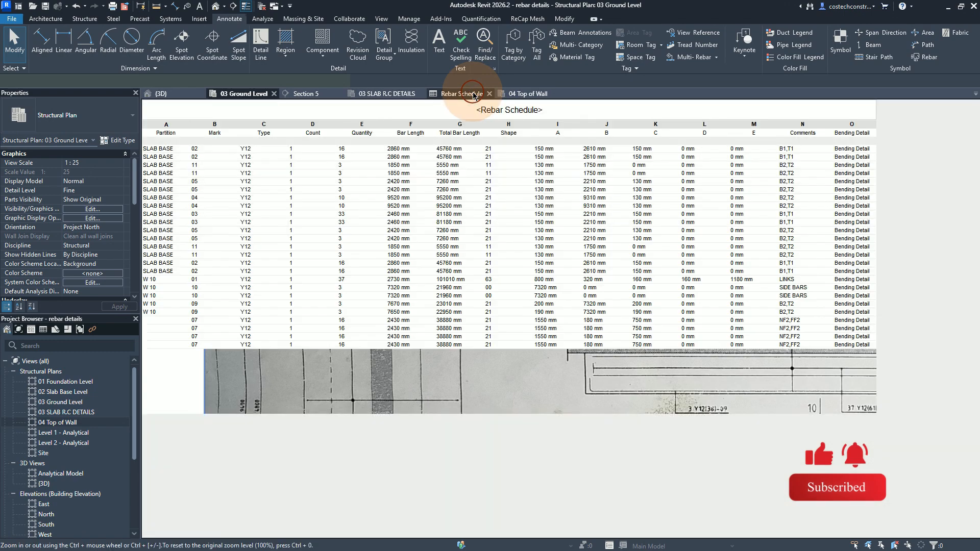
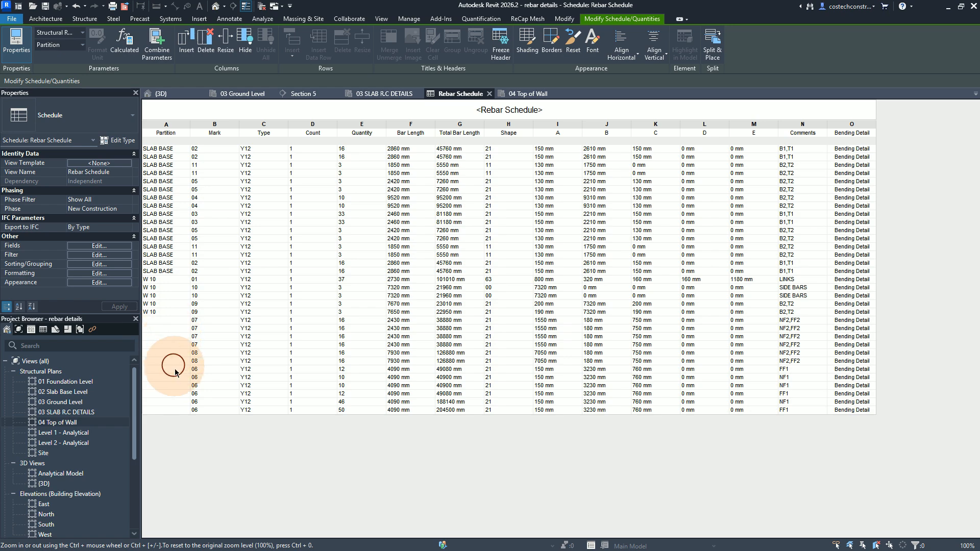
Select the four rebar sets of the short wall between grids 6 and 7 in the 04 Top of Wall plan
{"action": "left_click", "coordinate": [537, 96]}
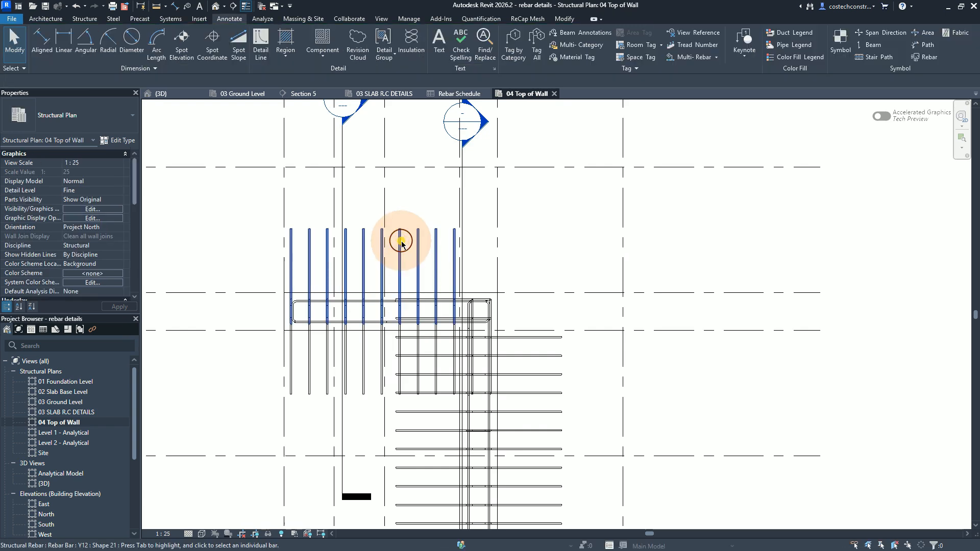
{"action": "left_click", "coordinate": [368, 353], "text": "ctrl"}
{"action": "left_click", "coordinate": [367, 361], "text": "ctrl"}
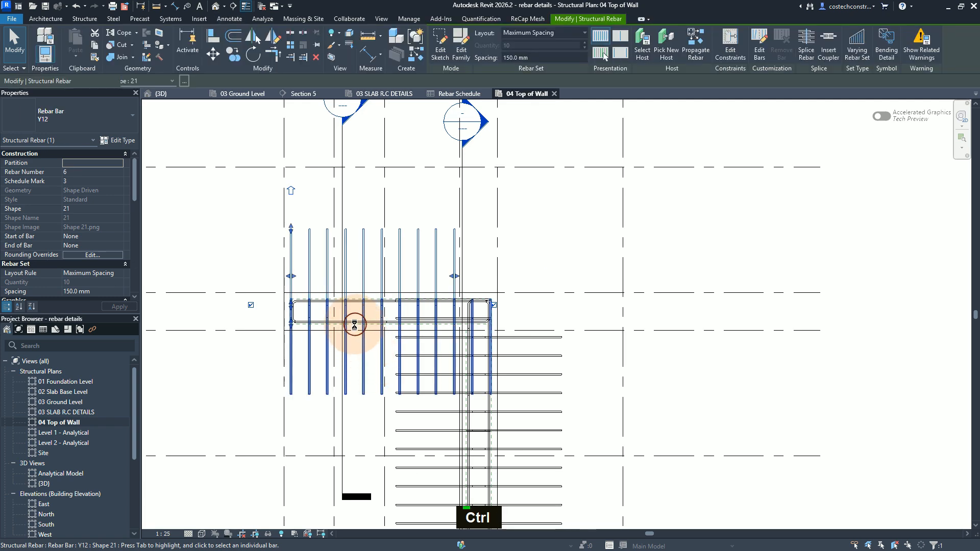
{"action": "scroll", "coordinate": [354, 327], "scroll_direction": "up", "scroll_amount": 4}
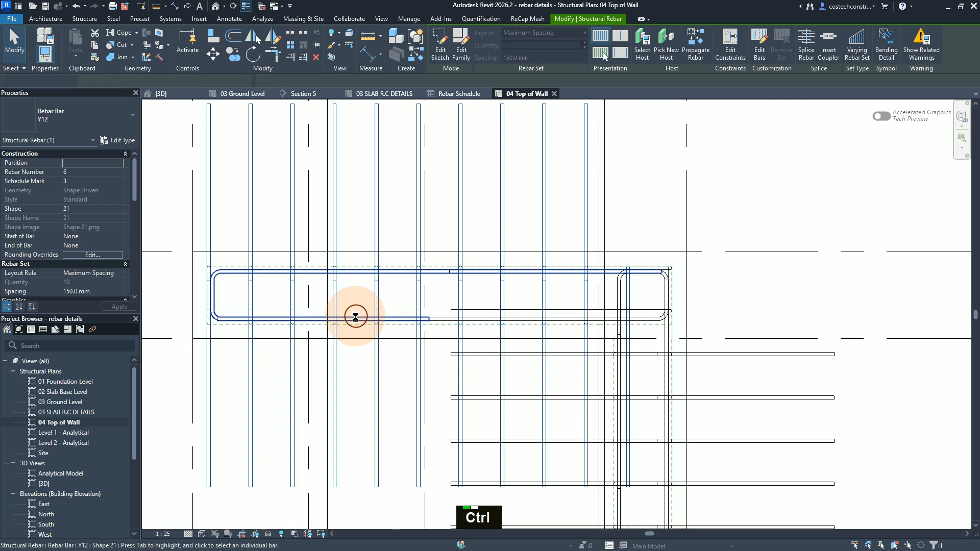
{"action": "left_click", "coordinate": [356, 319], "text": "ctrl"}
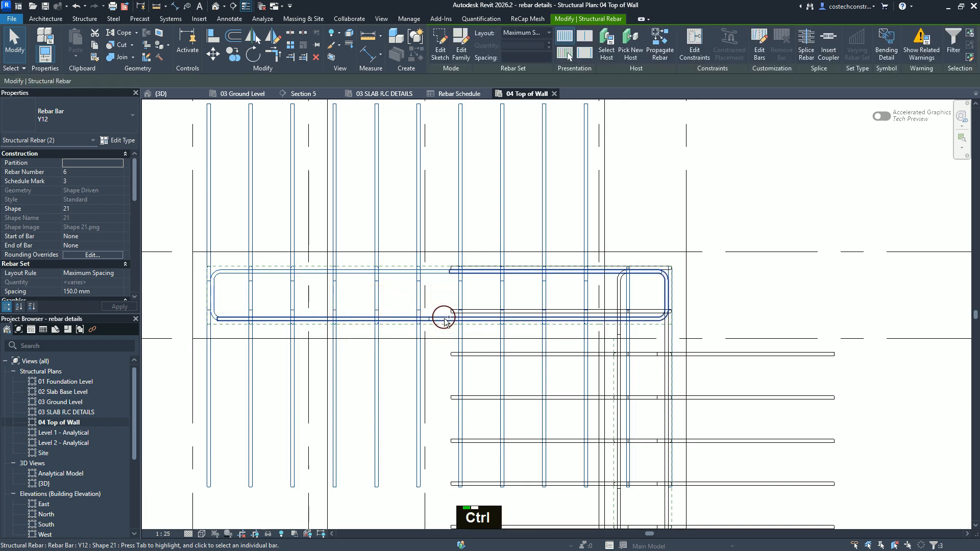
{"action": "left_click", "coordinate": [446, 320], "text": "ctrl"}
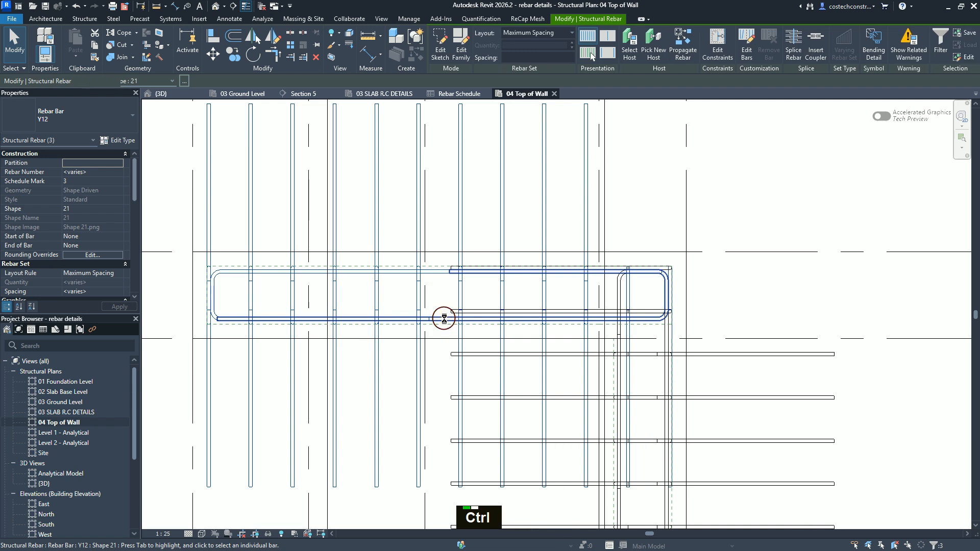
{"action": "scroll", "coordinate": [390, 213], "scroll_direction": "down", "scroll_amount": 2}
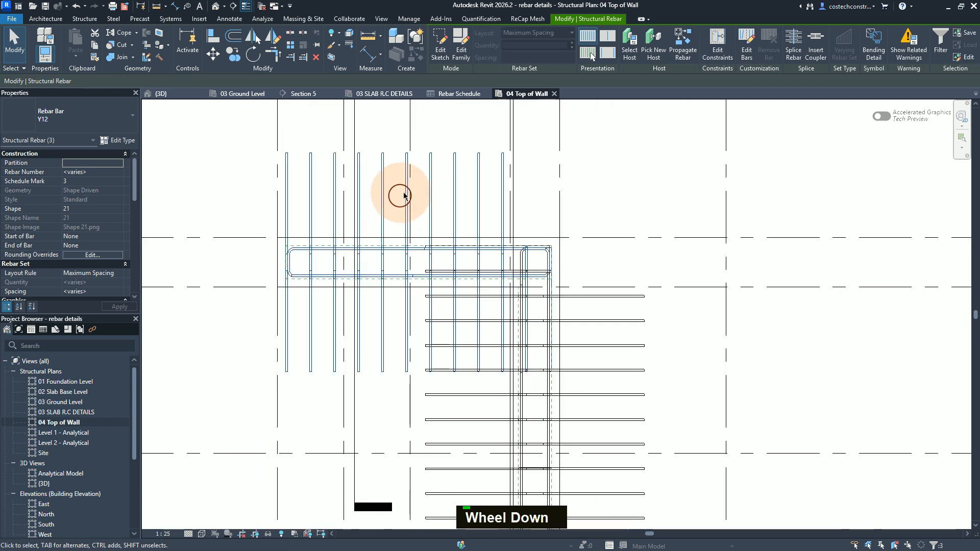
{"action": "left_click", "coordinate": [417, 184], "text": "ctrl"}
Add the four rebar sets of the matching short wall between grids 2 and 3 to the selection
{"action": "scroll", "coordinate": [416, 184], "scroll_direction": "down", "scroll_amount": 2}
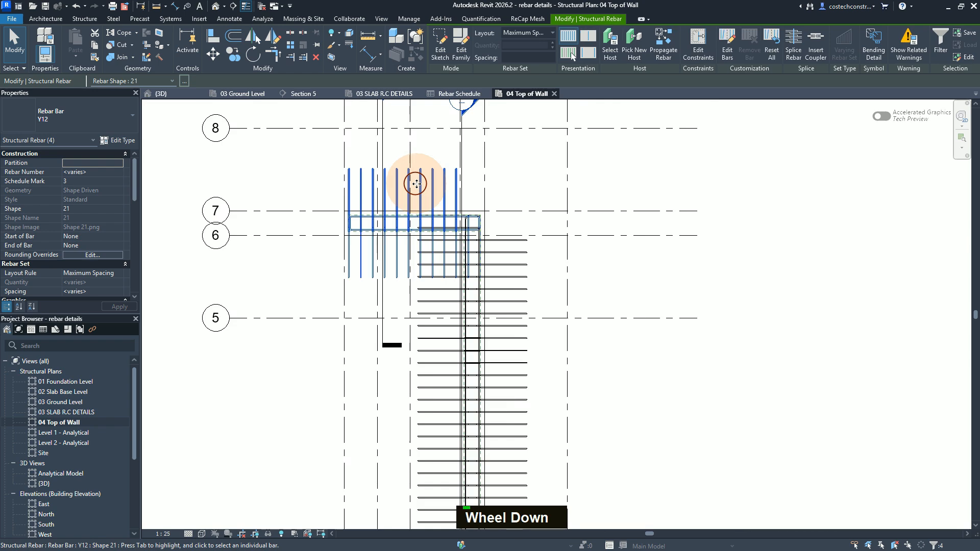
{"action": "scroll", "coordinate": [417, 194], "scroll_direction": "down", "scroll_amount": 1}
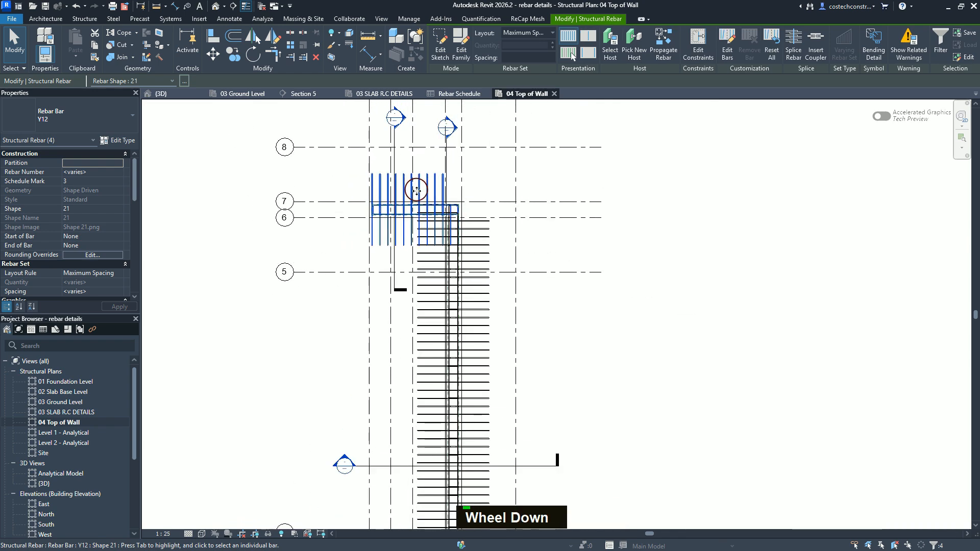
{"action": "scroll", "coordinate": [416, 188], "scroll_direction": "down", "scroll_amount": 2}
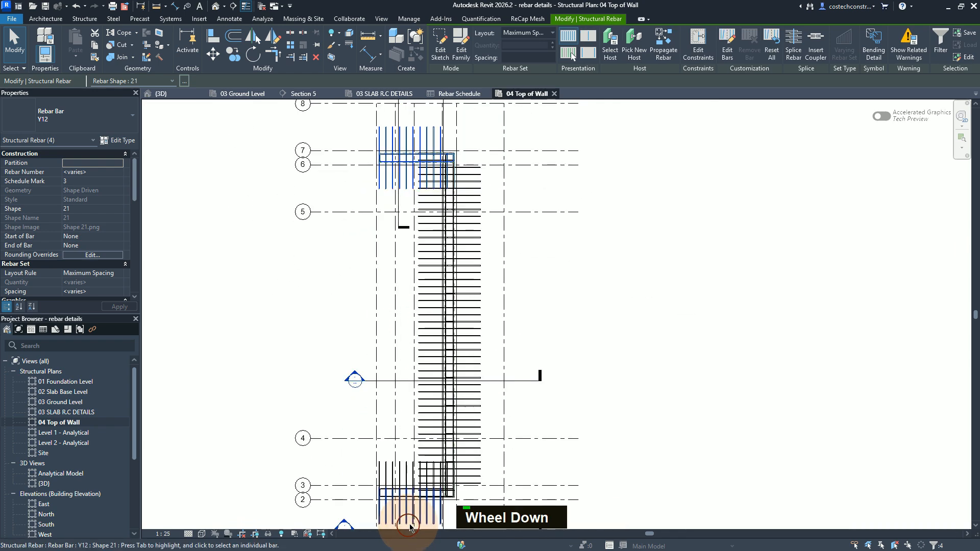
{"action": "scroll", "coordinate": [402, 520], "scroll_direction": "up", "scroll_amount": 3}
{"action": "scroll", "coordinate": [401, 515], "scroll_direction": "up", "scroll_amount": 1}
{"action": "scroll", "coordinate": [391, 465], "scroll_direction": "up", "scroll_amount": 1}
{"action": "scroll", "coordinate": [370, 405], "scroll_direction": "up", "scroll_amount": 1}
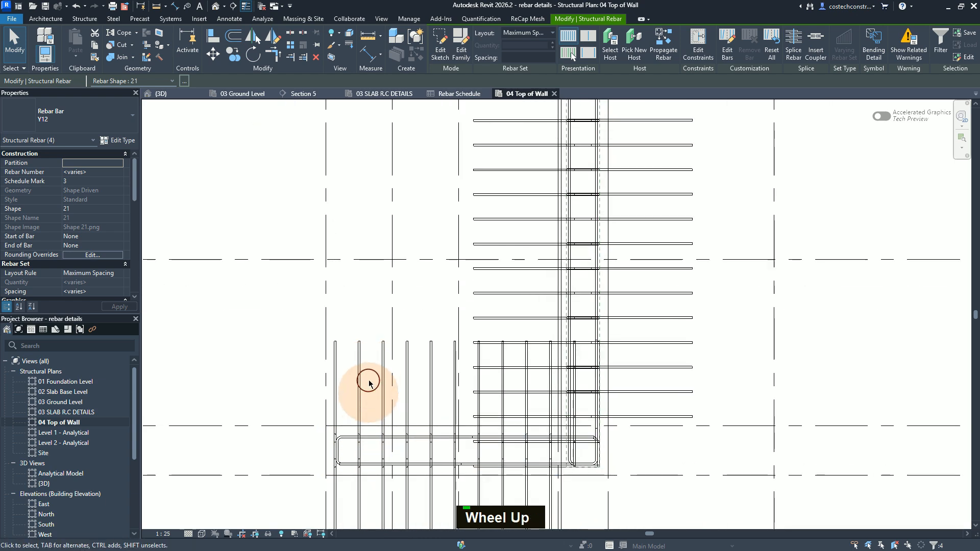
{"action": "scroll", "coordinate": [368, 377], "scroll_direction": "up", "scroll_amount": 1}
{"action": "scroll", "coordinate": [358, 247], "scroll_direction": "down", "scroll_amount": 2}
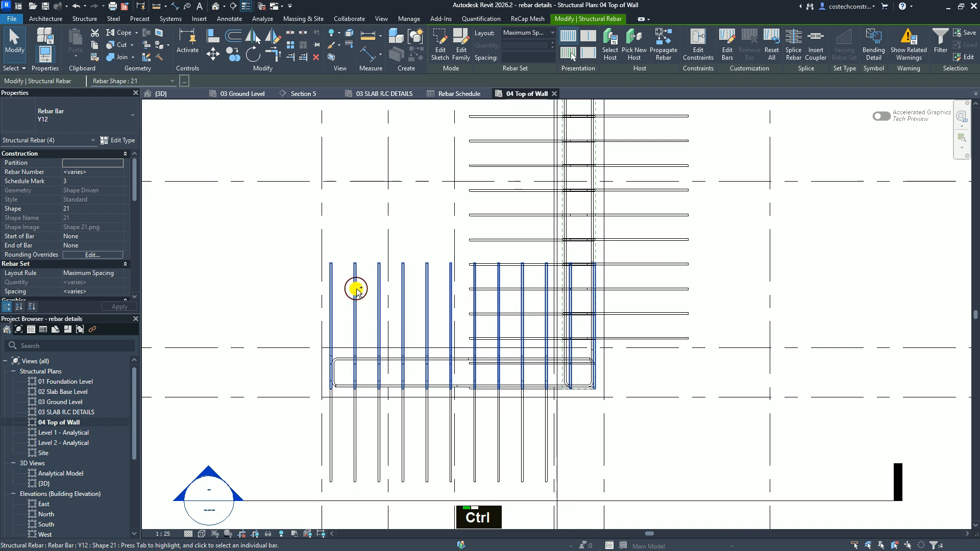
{"action": "left_click", "coordinate": [356, 428], "text": "ctrl"}
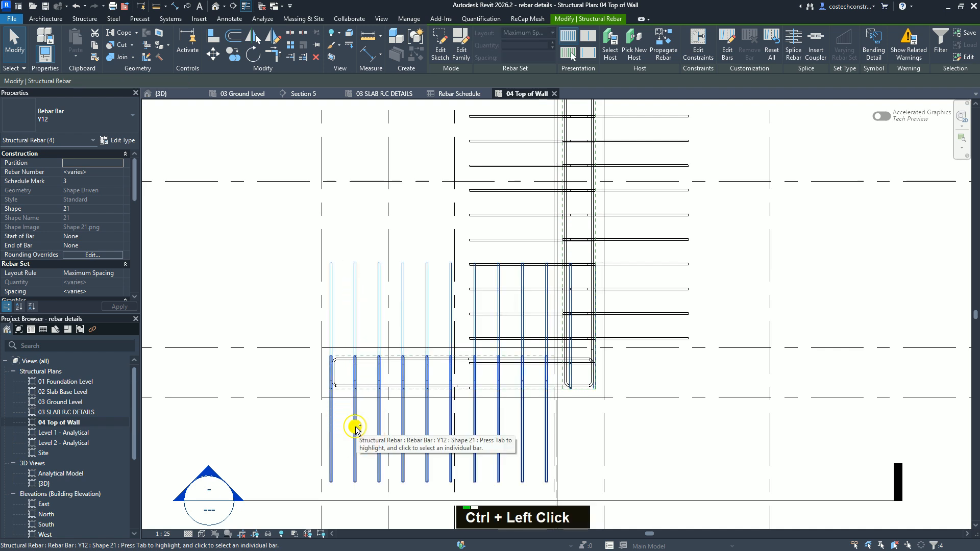
{"action": "left_click", "coordinate": [371, 387], "text": "ctrl"}
{"action": "left_click", "coordinate": [370, 360], "text": "ctrl"}
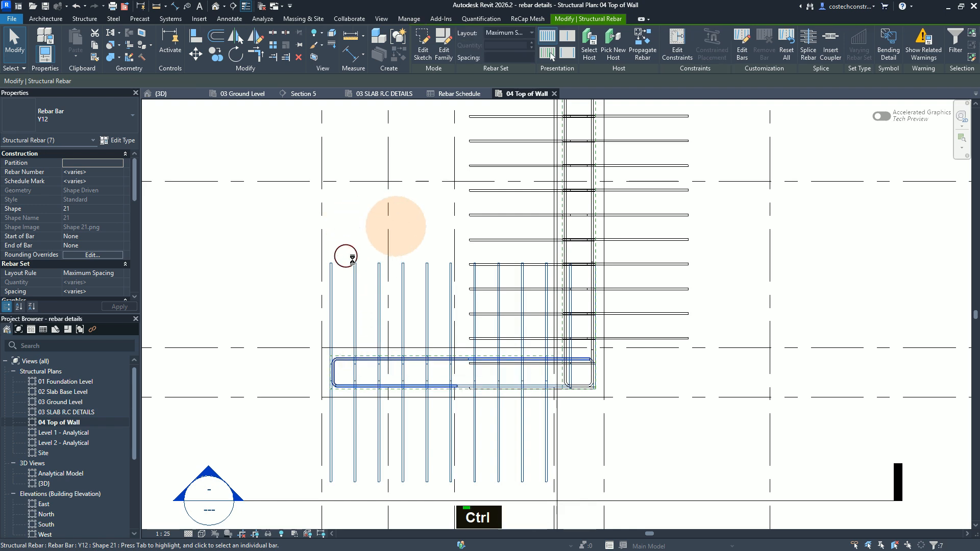
{"action": "left_click", "coordinate": [388, 344]}
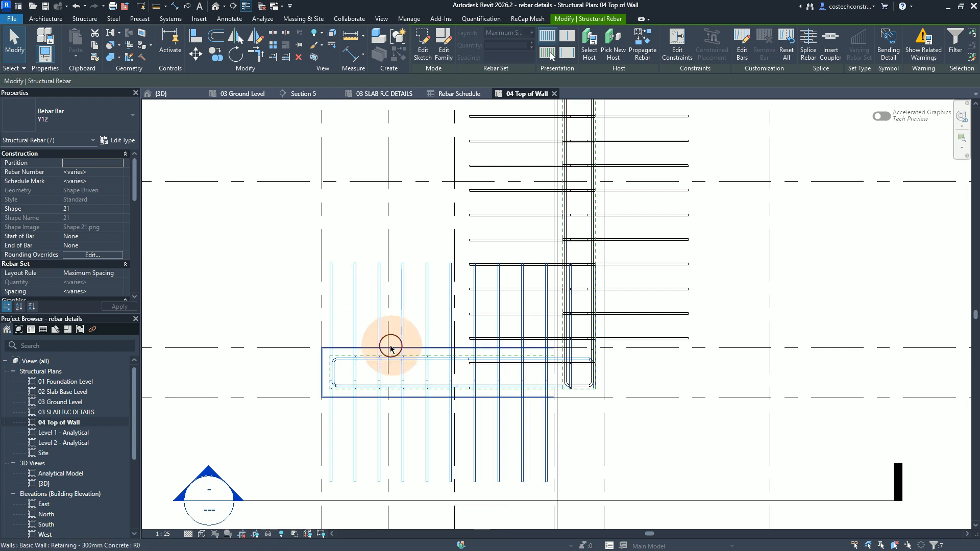
Assign the selected rebar sets of both short walls to partition W 8
{"action": "left_click", "coordinate": [53, 140]}
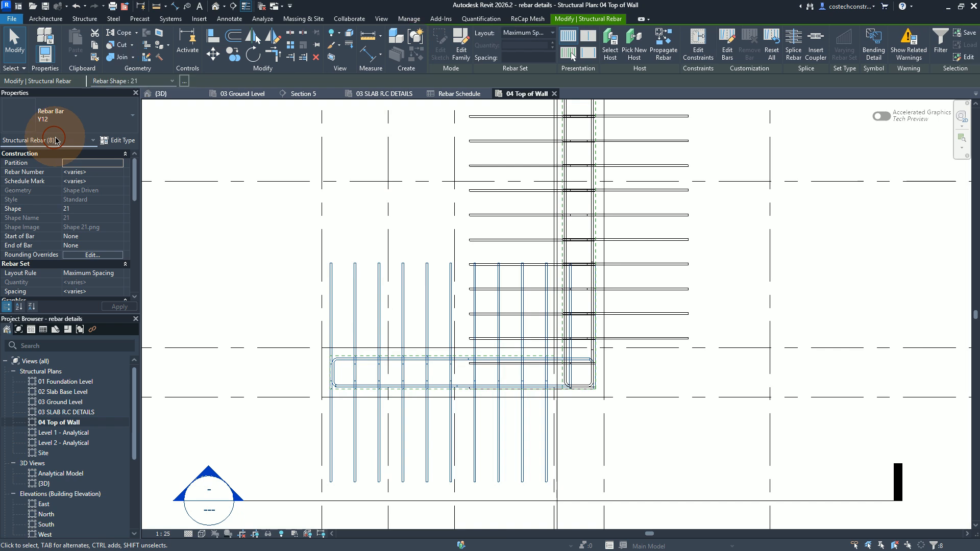
{"action": "left_click", "coordinate": [92, 163]}
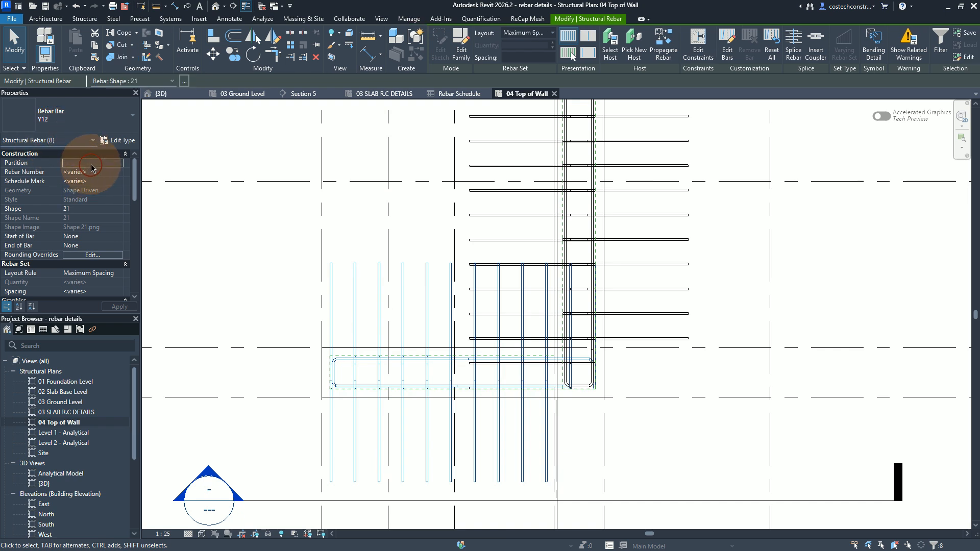
{"action": "key", "text": "Caps_Lock"}
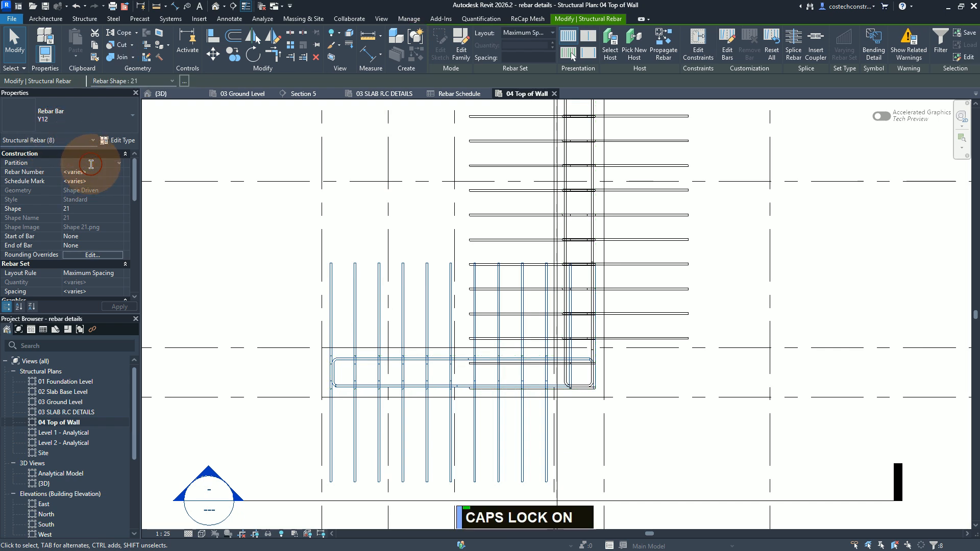
{"action": "type", "text": "W8"}
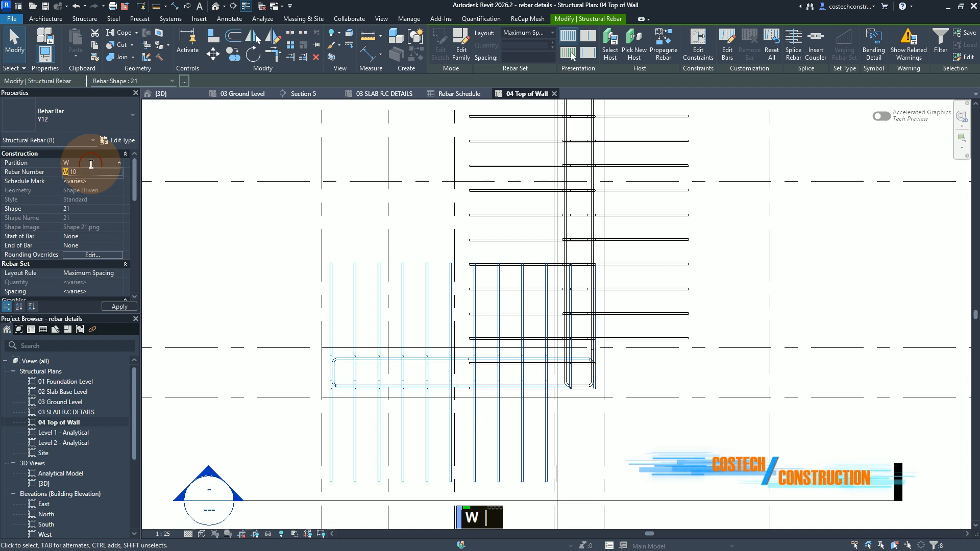
{"action": "left_click", "coordinate": [120, 308]}
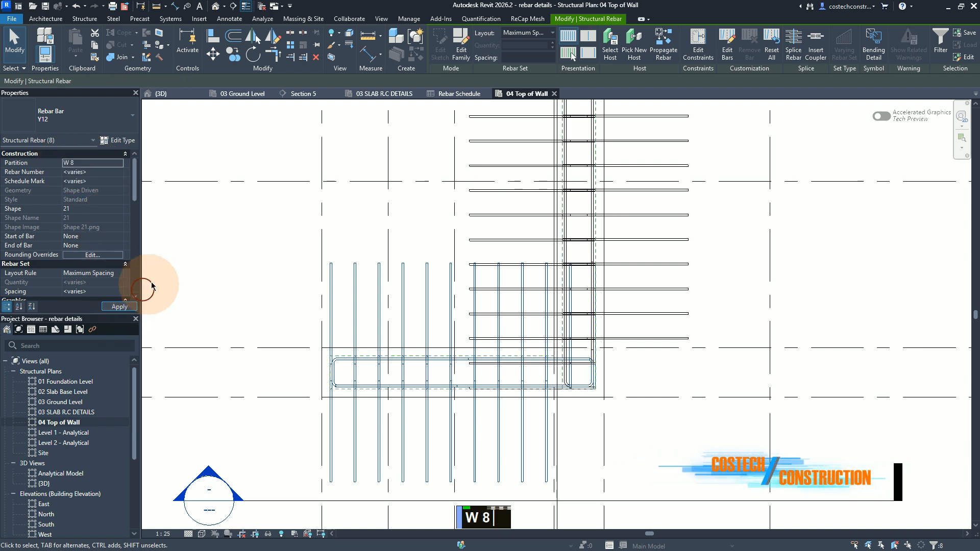
Check the W 8 partition entries in the rebar schedule and return to the 04 Top of Wall plan
{"action": "left_click", "coordinate": [470, 95]}
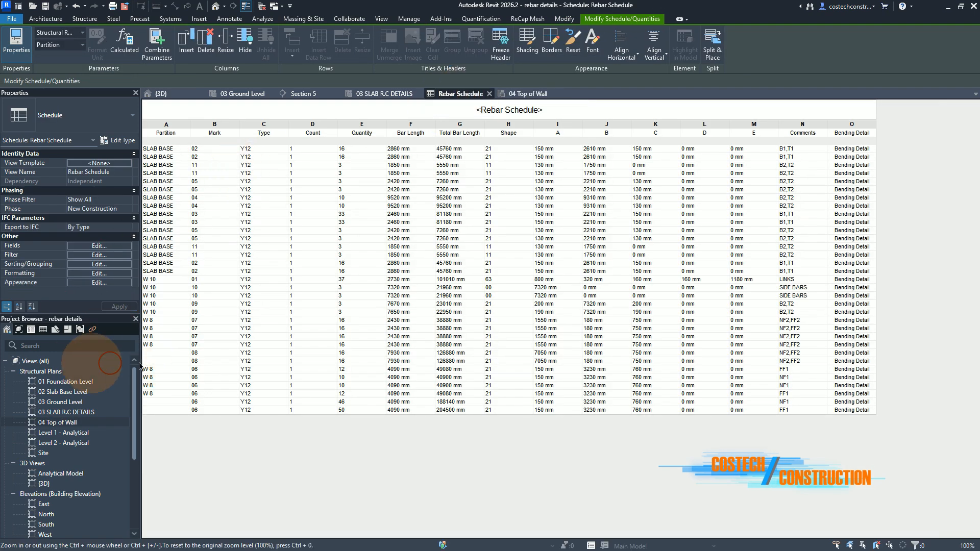
{"action": "left_click", "coordinate": [156, 370]}
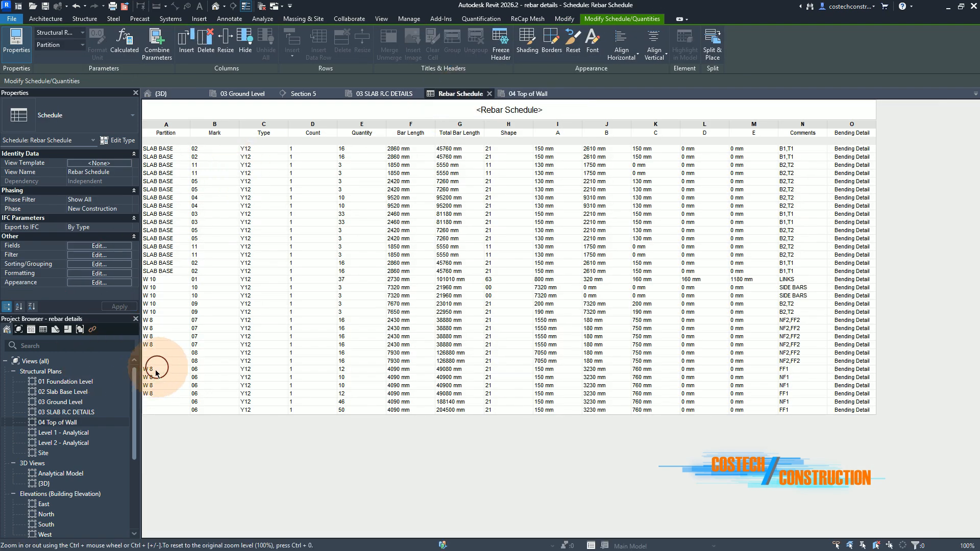
{"action": "left_click", "coordinate": [191, 336]}
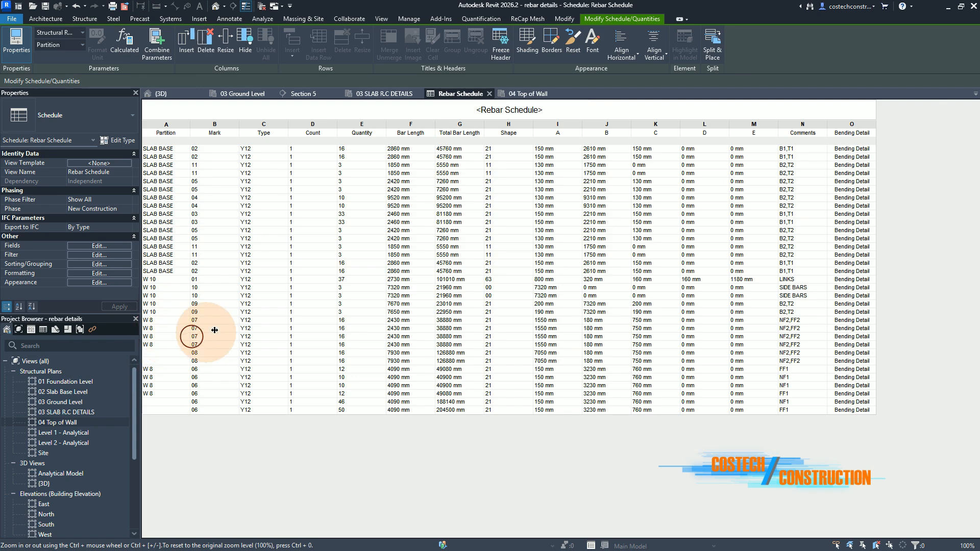
{"action": "left_click", "coordinate": [521, 91]}
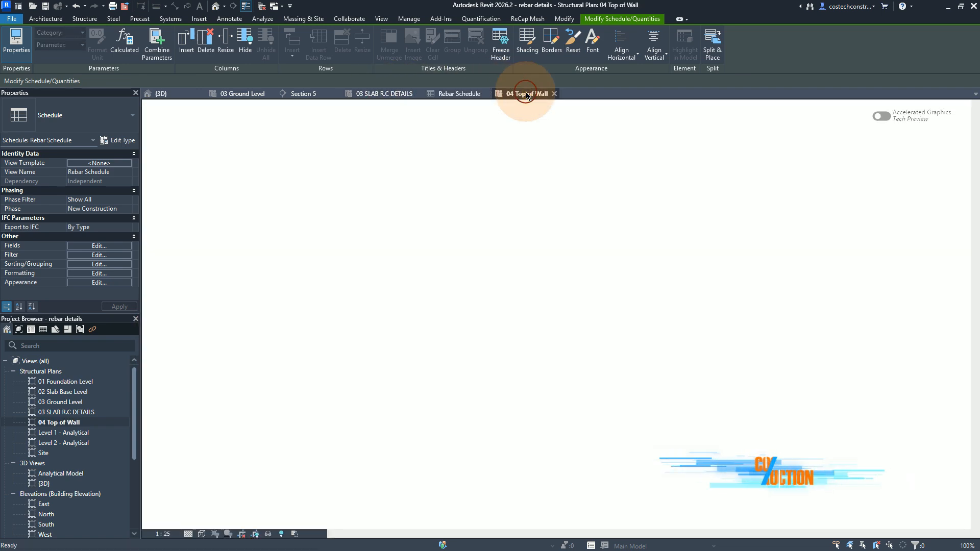
{"action": "left_click", "coordinate": [482, 302]}
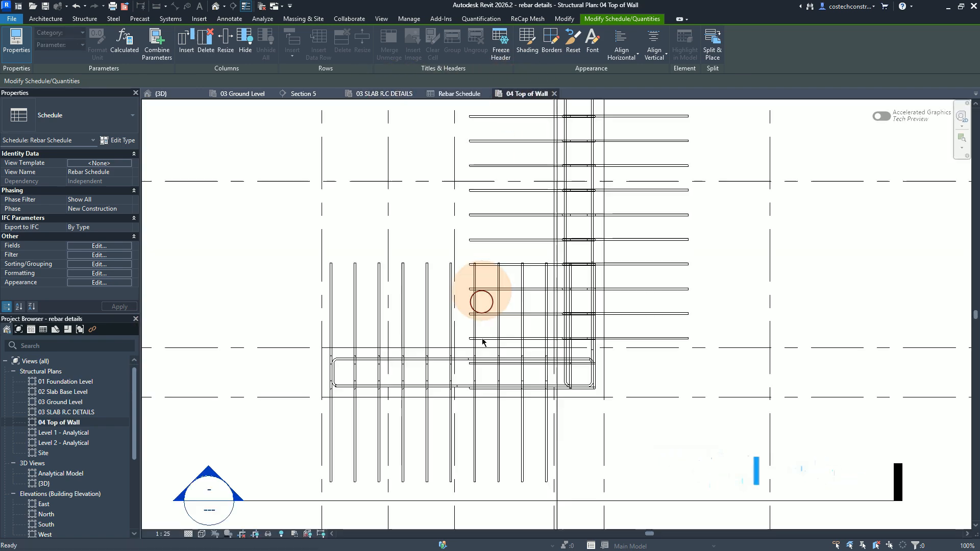
Select the two sets of transverse L-shaped Y12 bars on both sides of the long wall in the 04 Top of Wall plan
{"action": "scroll", "coordinate": [483, 467], "scroll_direction": "up", "scroll_amount": 1}
{"action": "scroll", "coordinate": [492, 486], "scroll_direction": "down", "scroll_amount": 1}
{"action": "scroll", "coordinate": [496, 484], "scroll_direction": "up", "scroll_amount": 1}
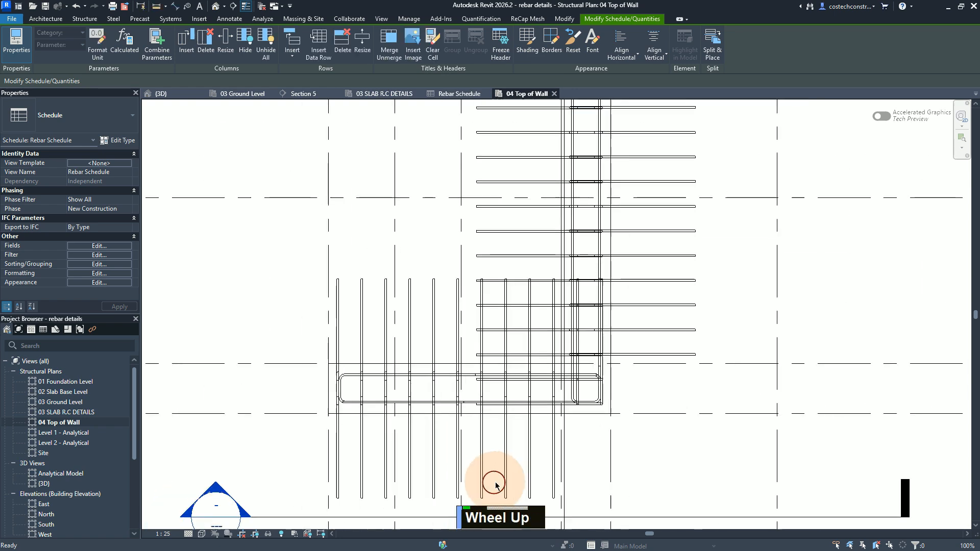
{"action": "scroll", "coordinate": [495, 477], "scroll_direction": "down", "scroll_amount": 1}
{"action": "scroll", "coordinate": [639, 368], "scroll_direction": "down", "scroll_amount": 1}
{"action": "scroll", "coordinate": [625, 442], "scroll_direction": "down", "scroll_amount": 1}
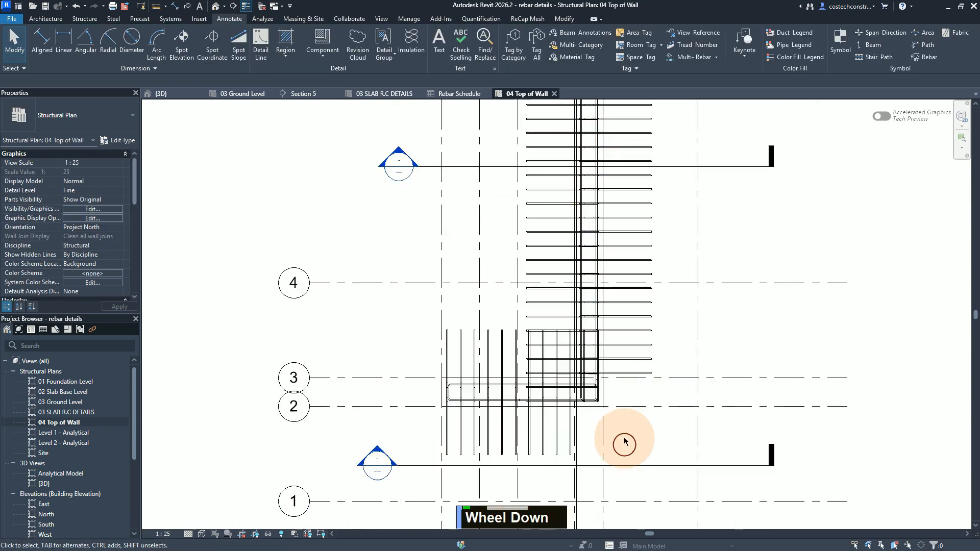
{"action": "scroll", "coordinate": [619, 451], "scroll_direction": "down", "scroll_amount": 1}
{"action": "scroll", "coordinate": [618, 451], "scroll_direction": "up", "scroll_amount": 1}
{"action": "scroll", "coordinate": [617, 456], "scroll_direction": "down", "scroll_amount": 3}
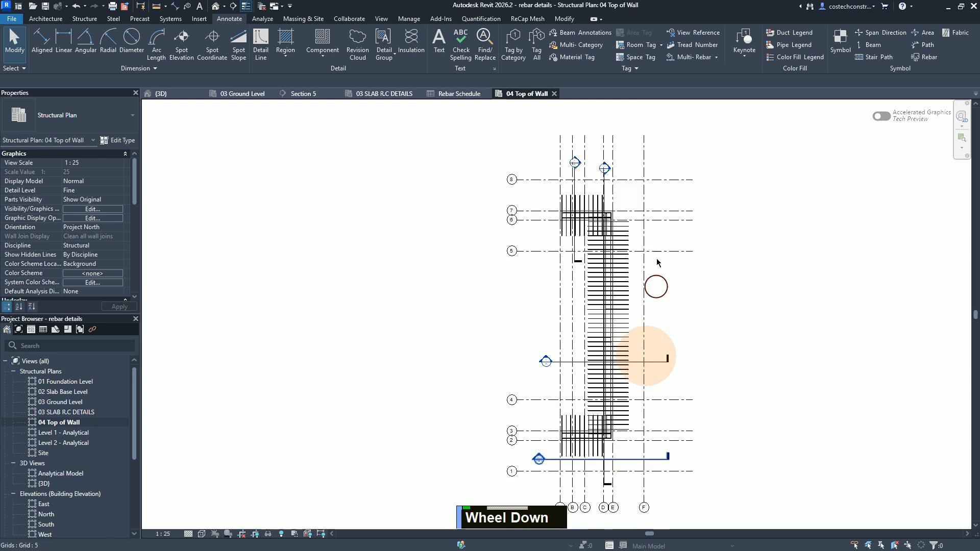
{"action": "scroll", "coordinate": [634, 302], "scroll_direction": "up", "scroll_amount": 1}
{"action": "scroll", "coordinate": [619, 337], "scroll_direction": "up", "scroll_amount": 2}
{"action": "scroll", "coordinate": [614, 332], "scroll_direction": "up", "scroll_amount": 1}
{"action": "scroll", "coordinate": [615, 342], "scroll_direction": "up", "scroll_amount": 4}
{"action": "key", "text": "Escape"}
{"action": "key", "text": "Escape"}
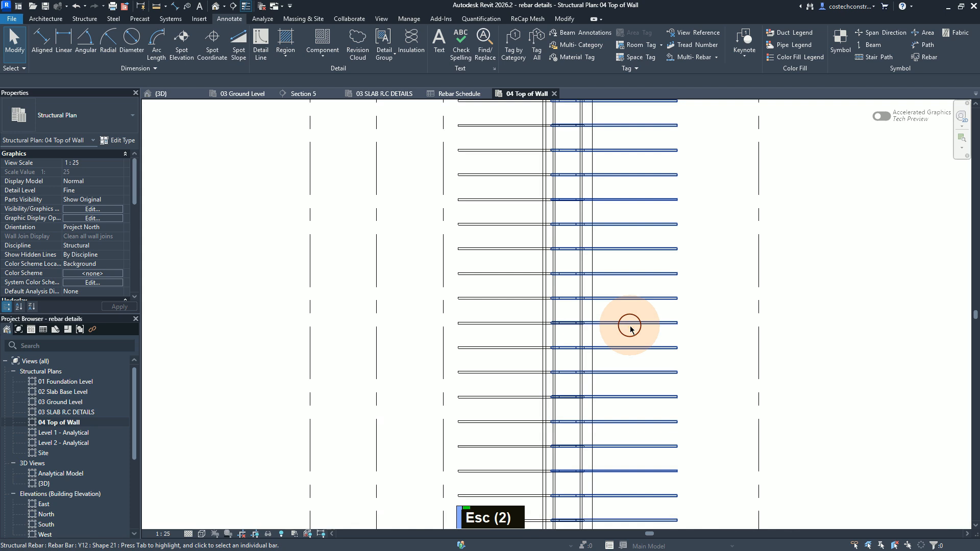
{"action": "key", "text": "ctrl"}
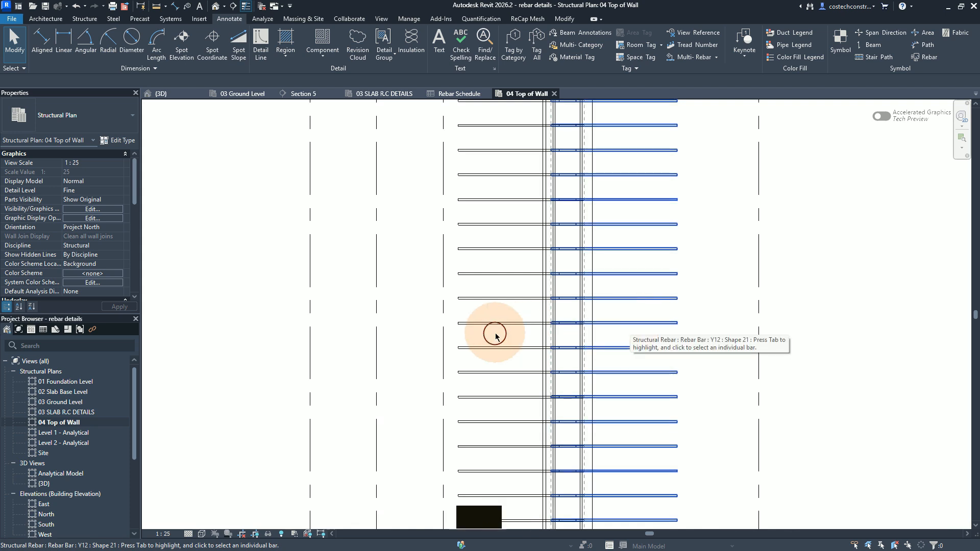
{"action": "left_click", "coordinate": [503, 324], "text": "ctrl"}
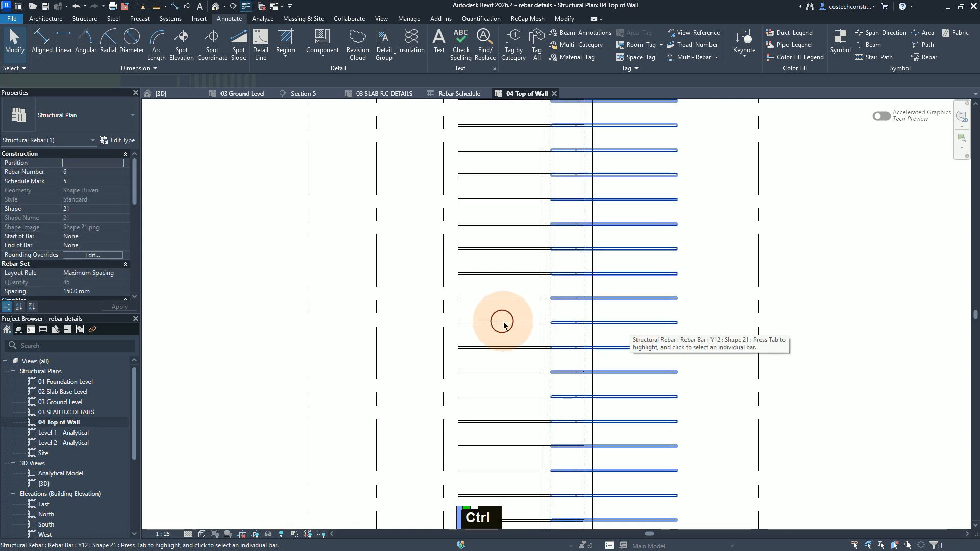
{"action": "left_click", "coordinate": [502, 323], "text": "ctrl"}
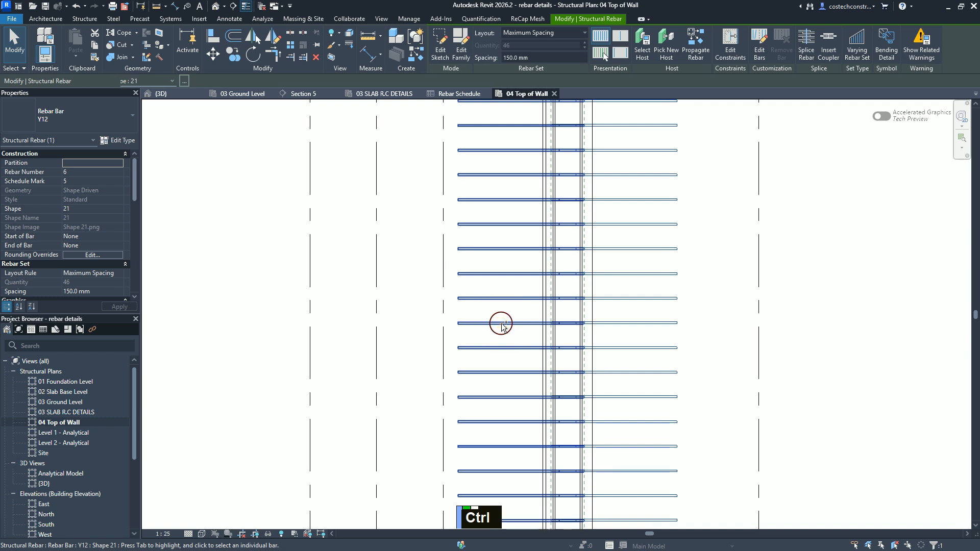
Add the two rebar sets running lengthwise along both faces of the long wall to the selection
{"action": "scroll", "coordinate": [581, 316], "scroll_direction": "up", "scroll_amount": 2}
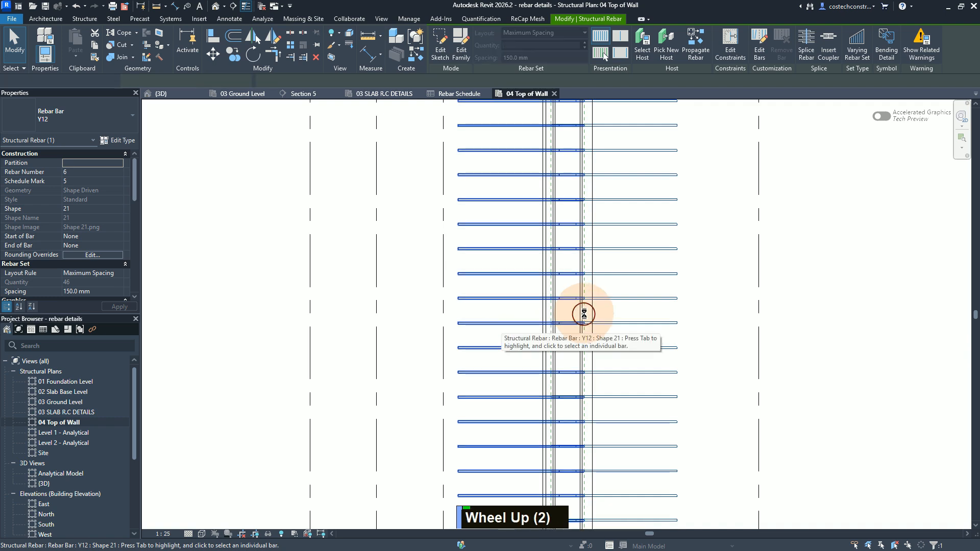
{"action": "scroll", "coordinate": [579, 316], "scroll_direction": "down", "scroll_amount": 1}
{"action": "scroll", "coordinate": [578, 317], "scroll_direction": "up", "scroll_amount": 1}
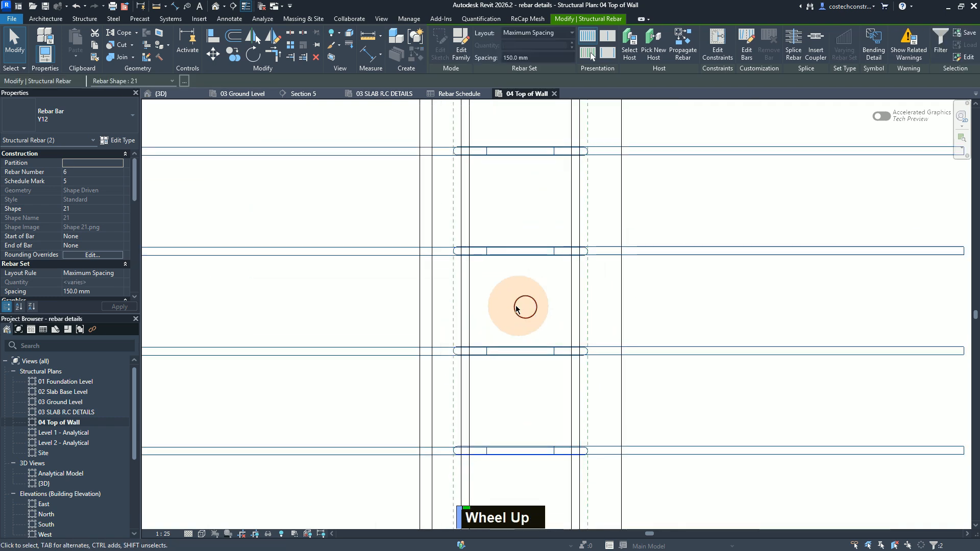
{"action": "left_click", "coordinate": [470, 294], "text": "ctrl"}
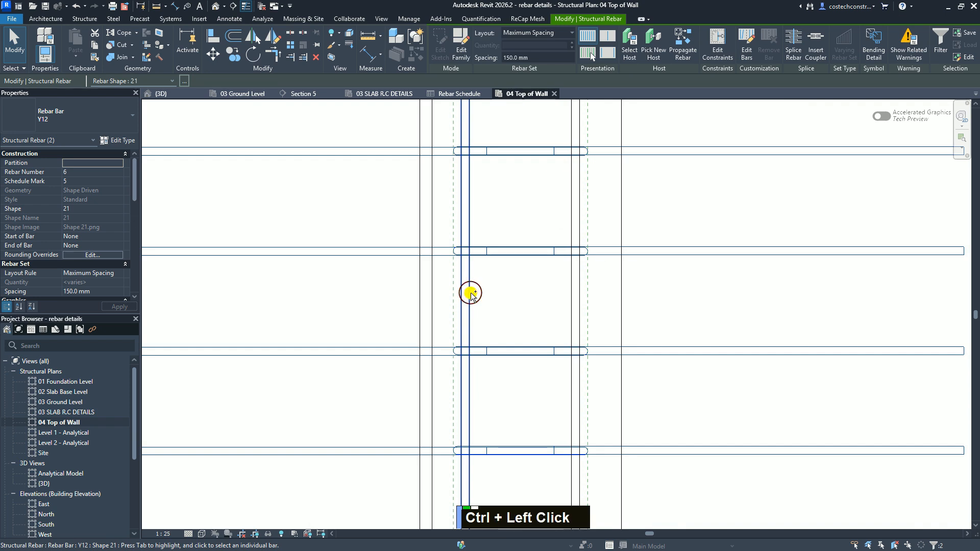
{"action": "left_click", "coordinate": [568, 296], "text": "ctrl"}
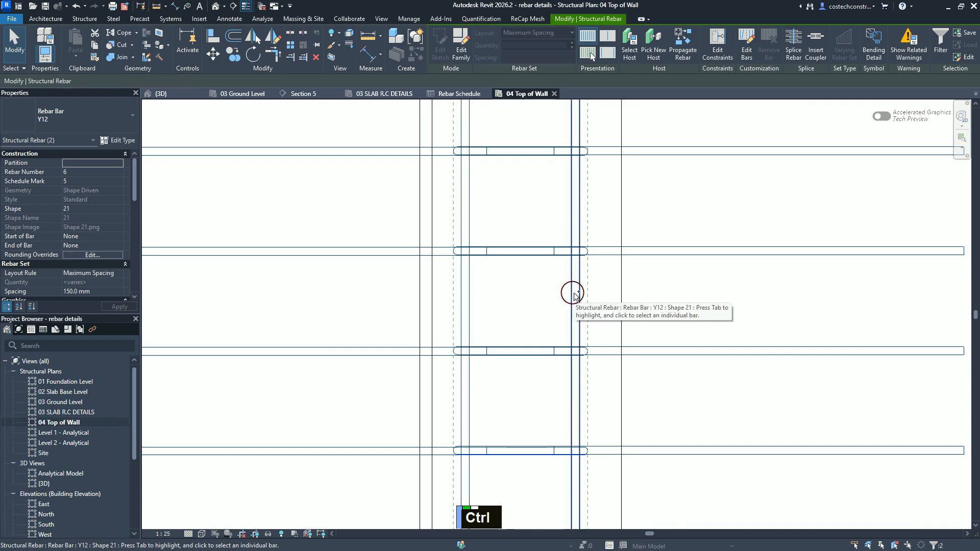
{"action": "left_click", "coordinate": [574, 294], "text": "ctrl"}
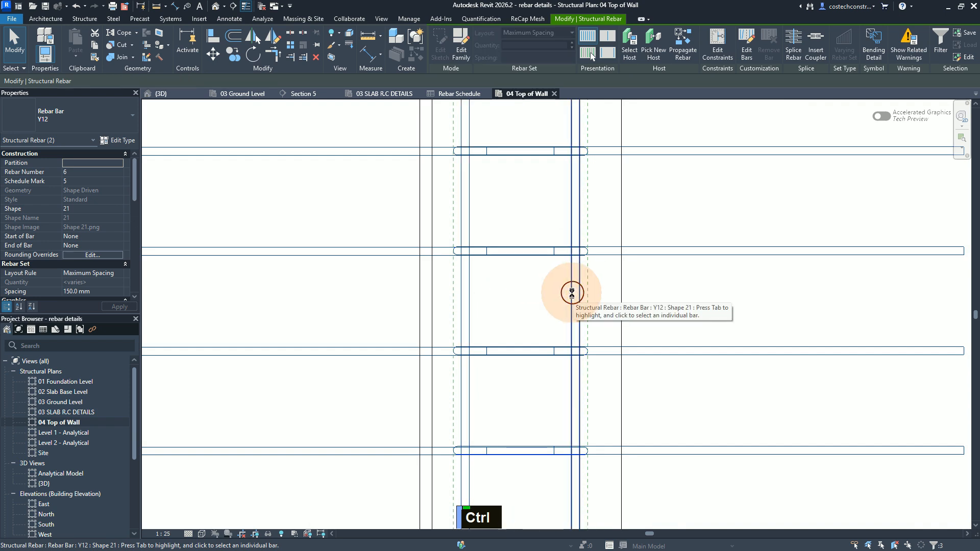
{"action": "left_click", "coordinate": [533, 274], "text": "ctrl"}
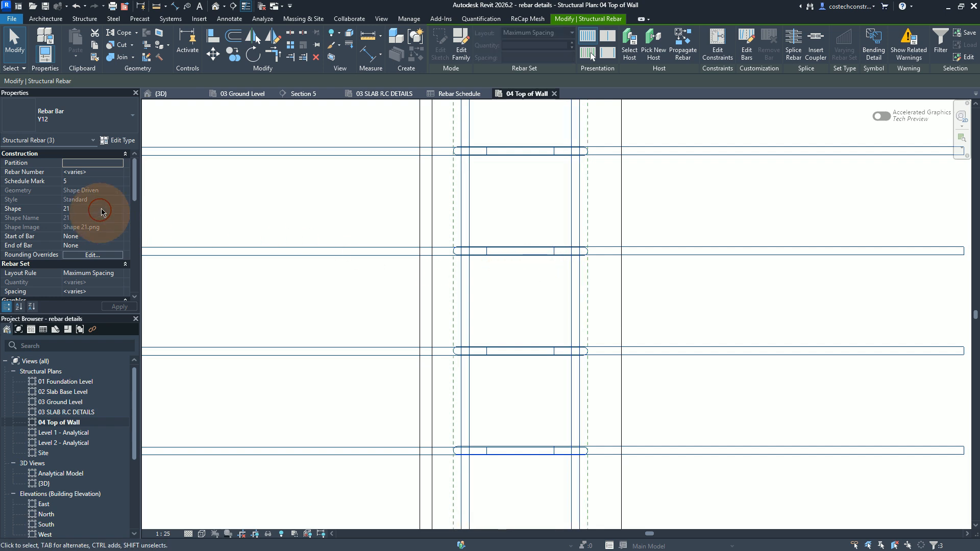
Assign the selected long-wall rebar sets to partition W 9 and open the Rebar Schedule
{"action": "left_click", "coordinate": [85, 164]}
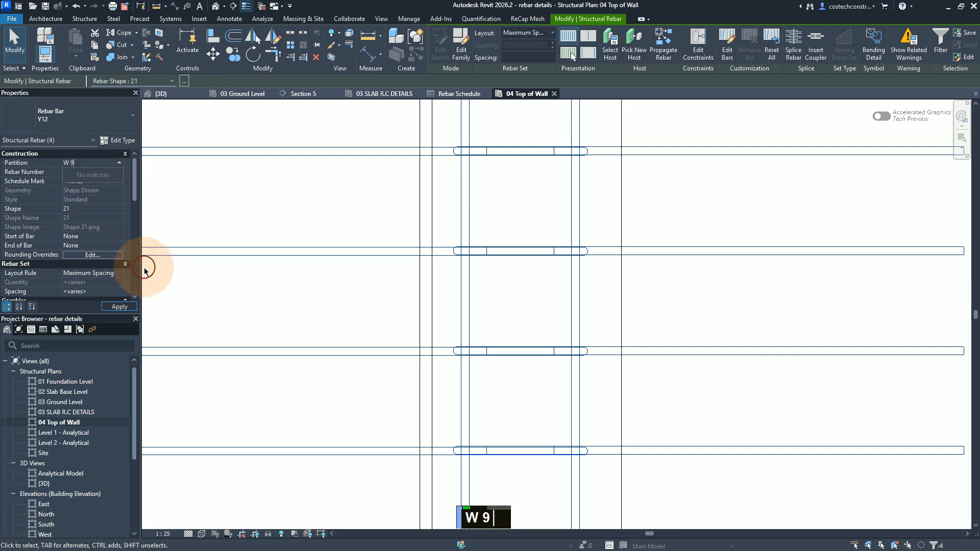
{"action": "left_click", "coordinate": [119, 307]}
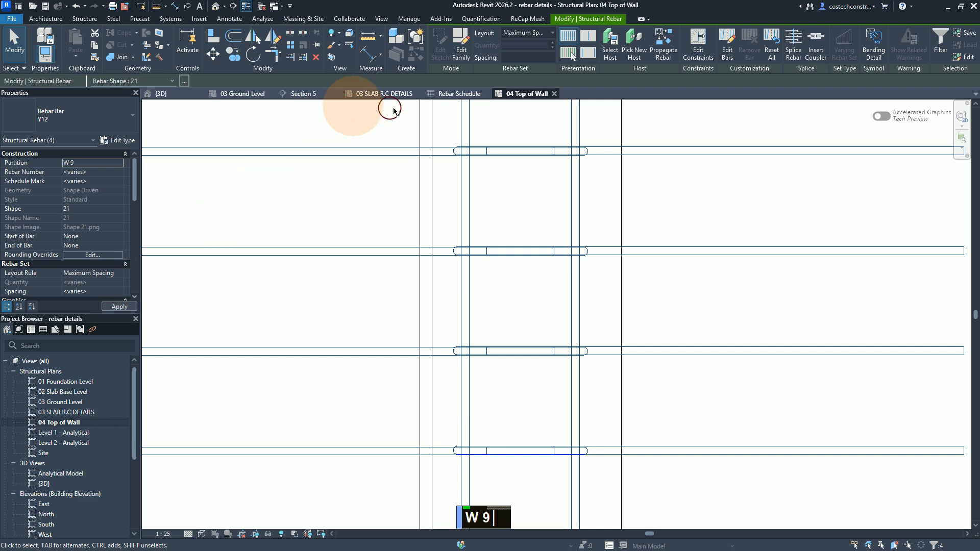
{"action": "left_click", "coordinate": [462, 94]}
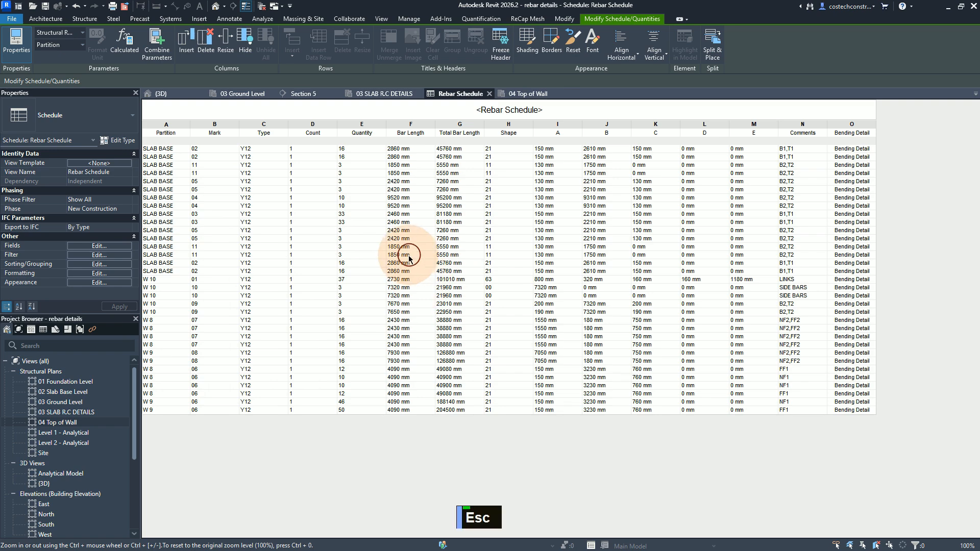
Sort the rebar schedule by Partition with a blank line between groups, and by Mark as the second level
{"action": "left_click", "coordinate": [98, 264]}
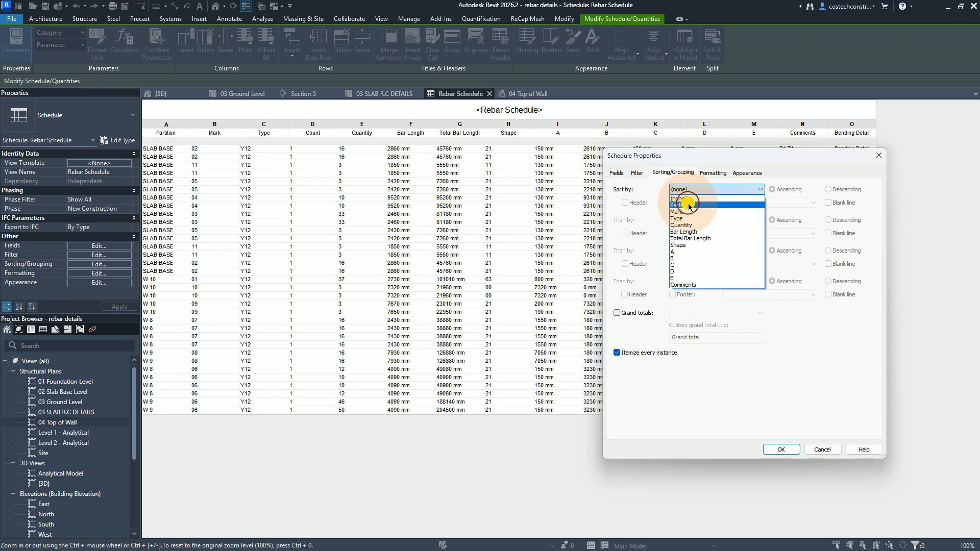
{"action": "left_click", "coordinate": [691, 204]}
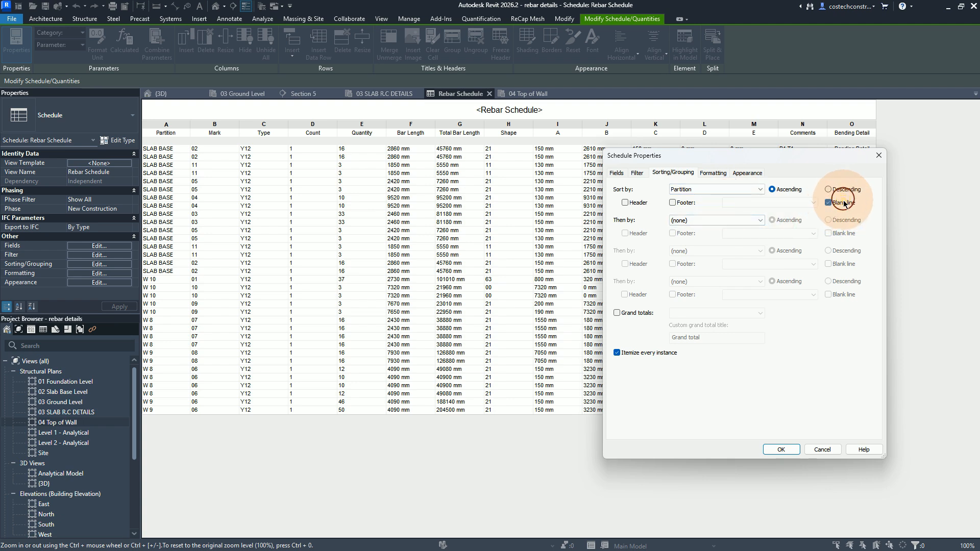
{"action": "left_click", "coordinate": [706, 221]}
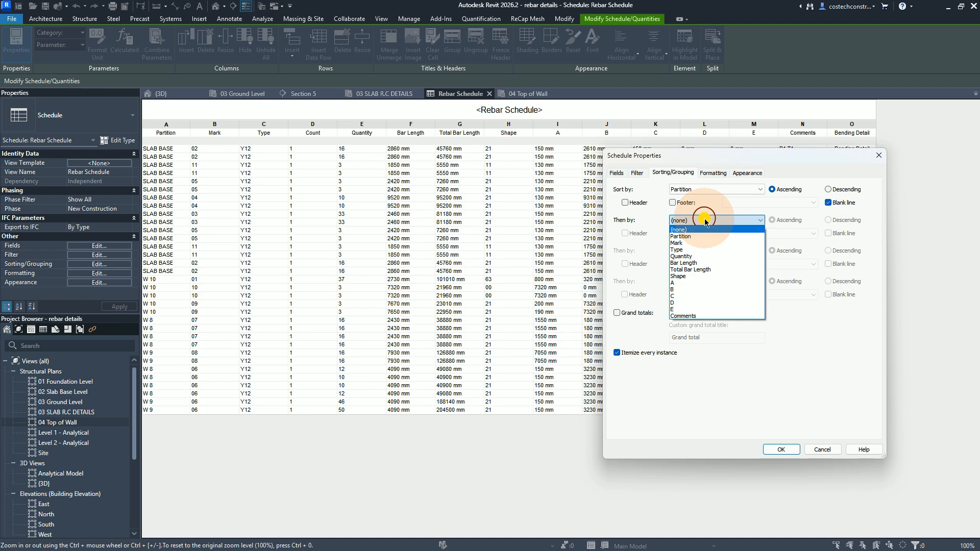
{"action": "left_click", "coordinate": [694, 243]}
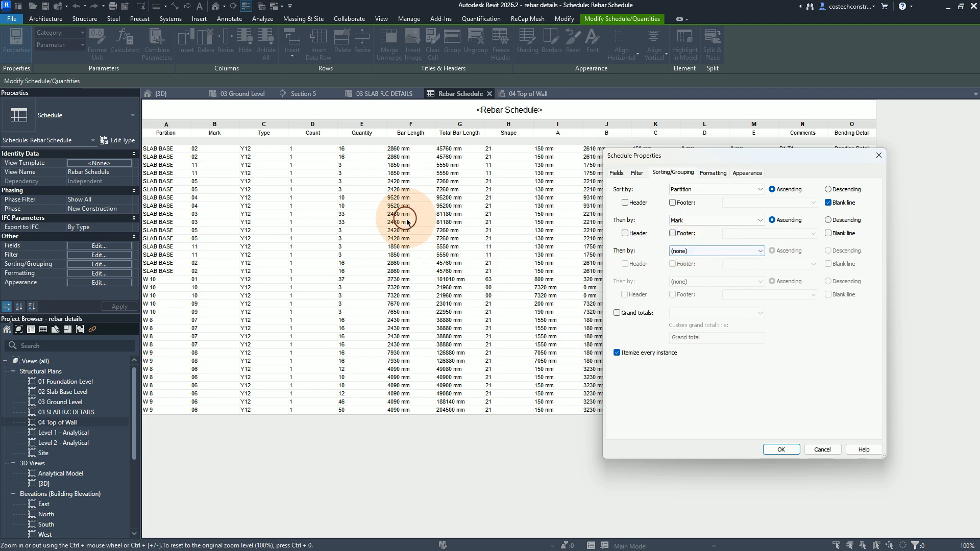
Add Bar Length and Shape as the third and fourth sorting levels and turn off itemizing every instance
{"action": "left_click", "coordinate": [714, 252]}
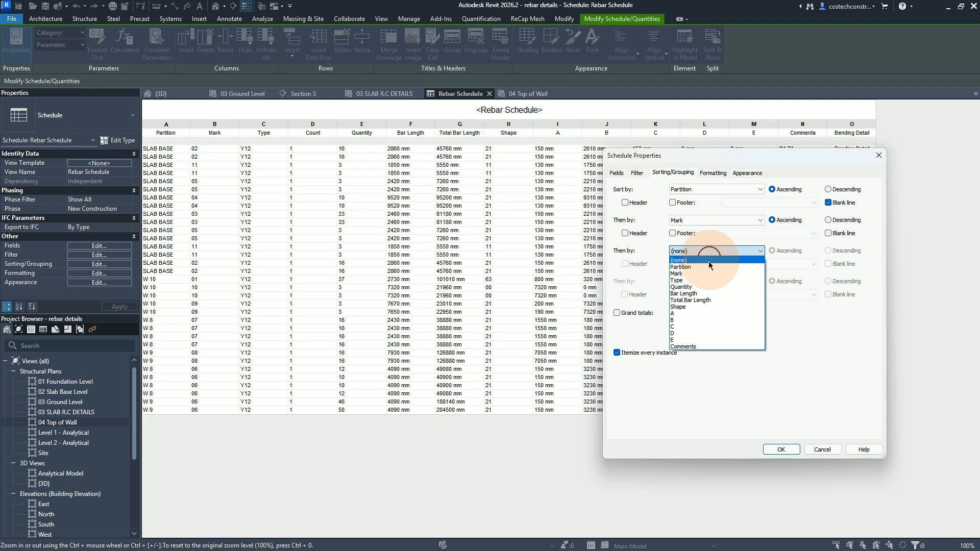
{"action": "left_click", "coordinate": [692, 294]}
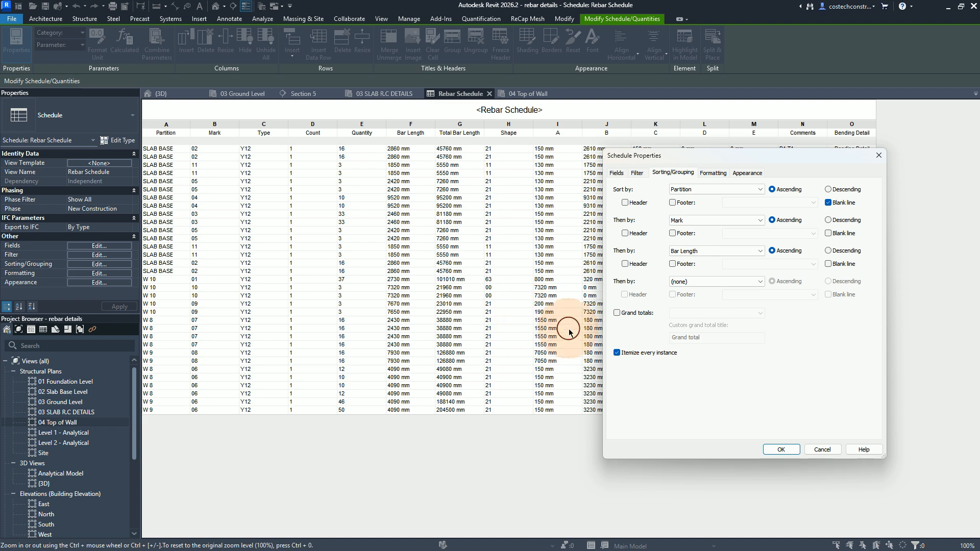
{"action": "left_click", "coordinate": [705, 282]}
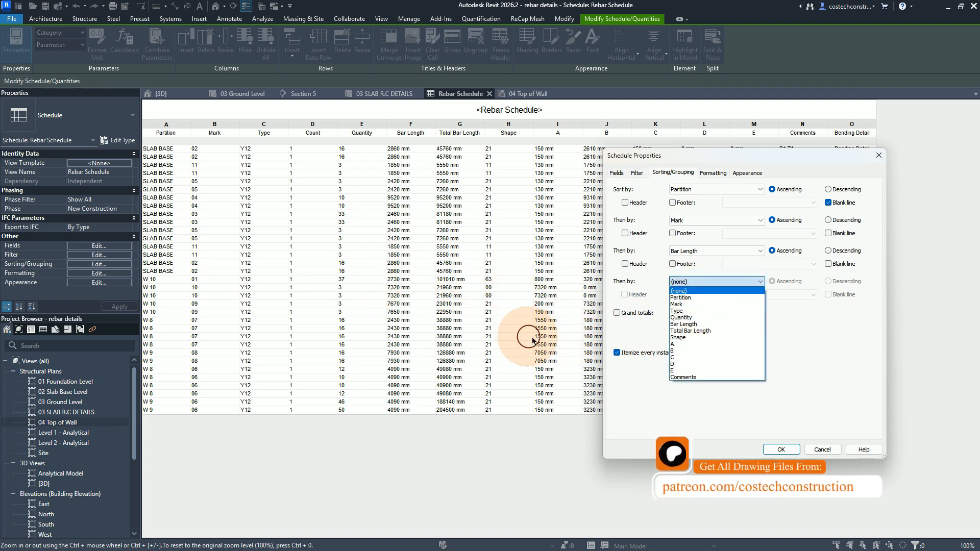
{"action": "left_click", "coordinate": [686, 338]}
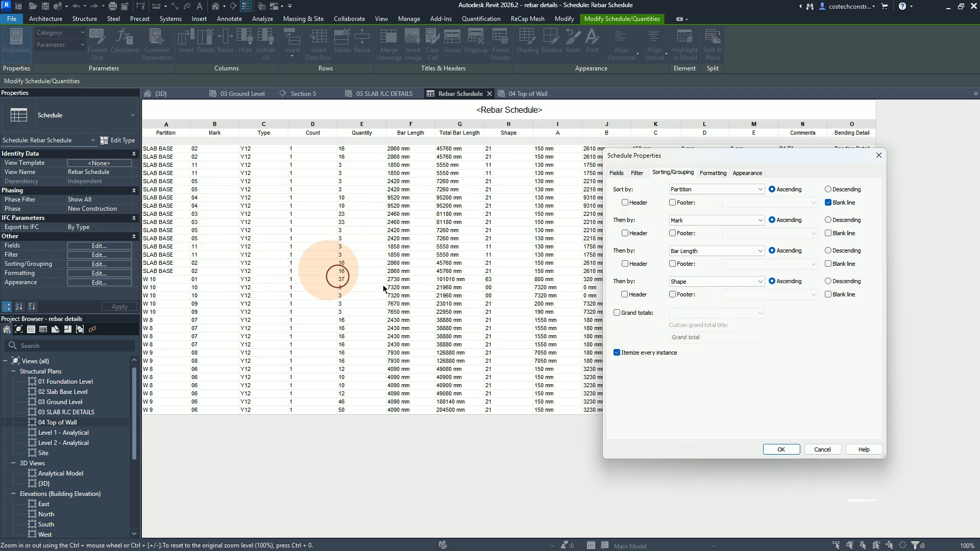
{"action": "left_click", "coordinate": [639, 352]}
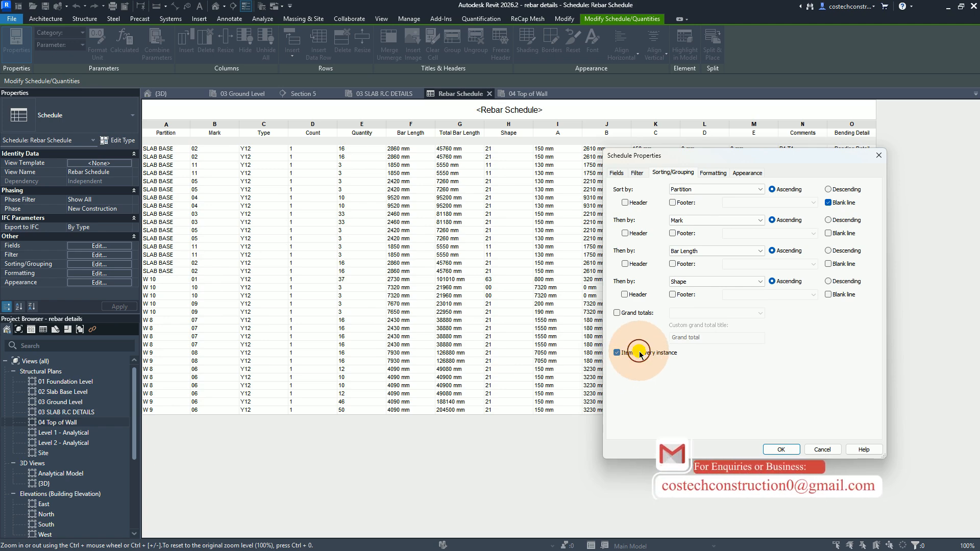
{"action": "left_click", "coordinate": [782, 450]}
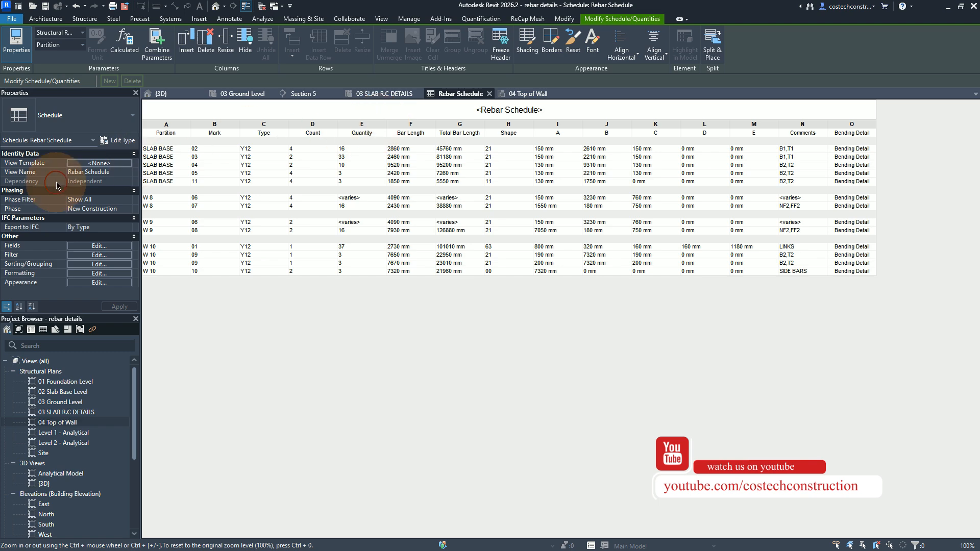
Change the schedule's third sorting level to Quantity and check the regrouped rows
{"action": "left_click", "coordinate": [99, 264]}
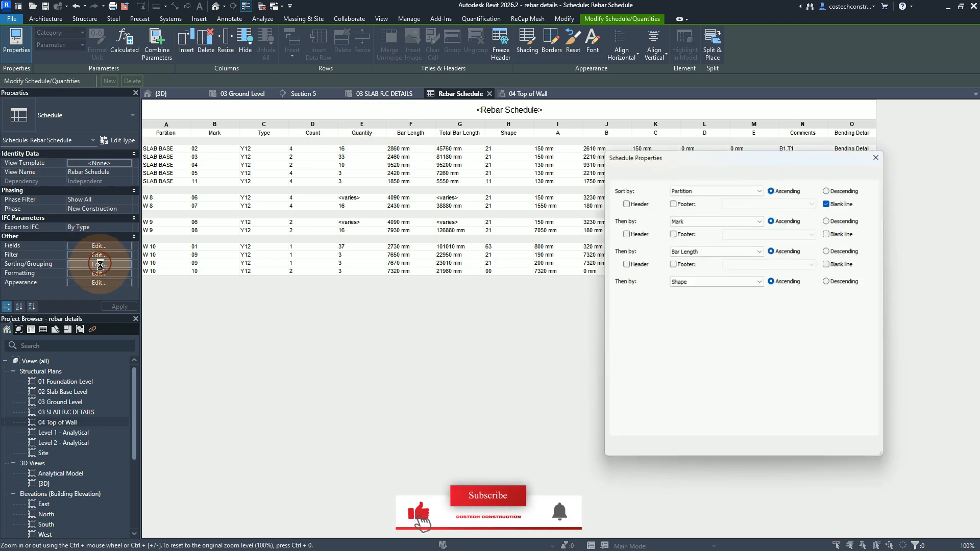
{"action": "left_click", "coordinate": [716, 251]}
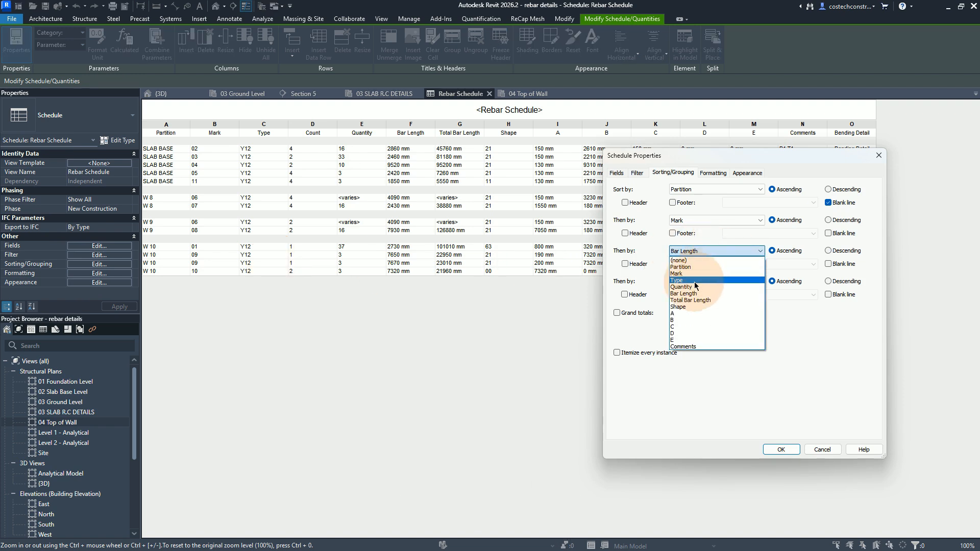
{"action": "left_click", "coordinate": [693, 286]}
{"action": "left_click", "coordinate": [780, 454]}
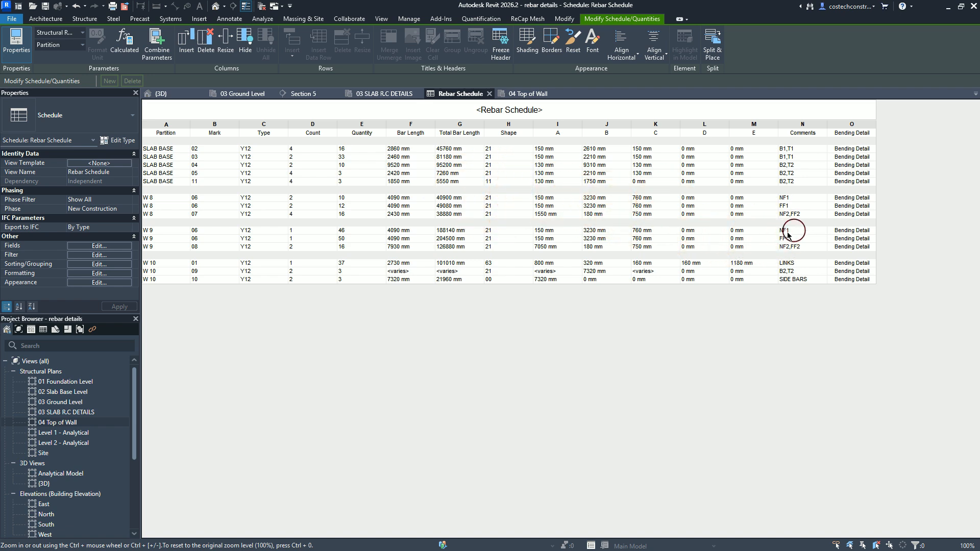
{"action": "left_click", "coordinate": [869, 235]}
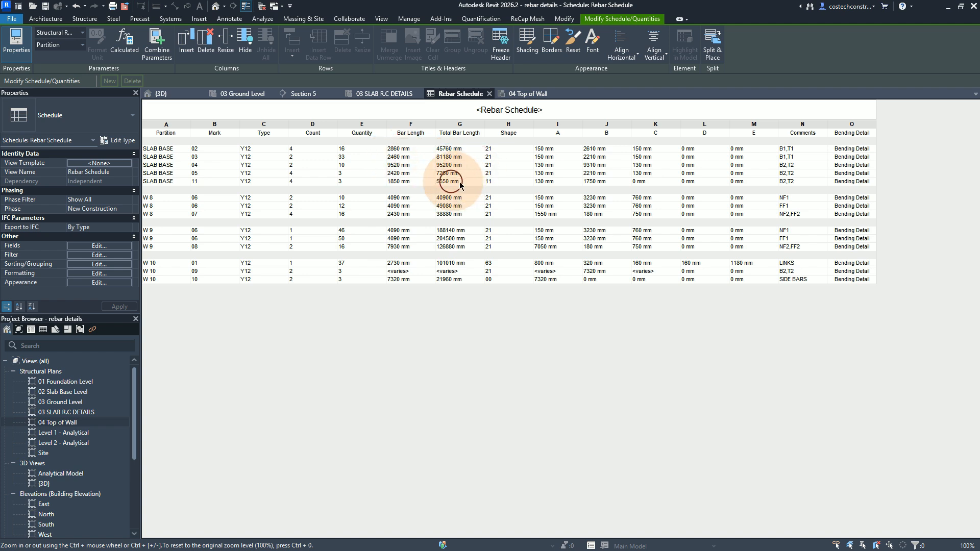
Override the project settings for the Bar Length field's format and set its unit symbol to None
{"action": "left_click", "coordinate": [110, 274]}
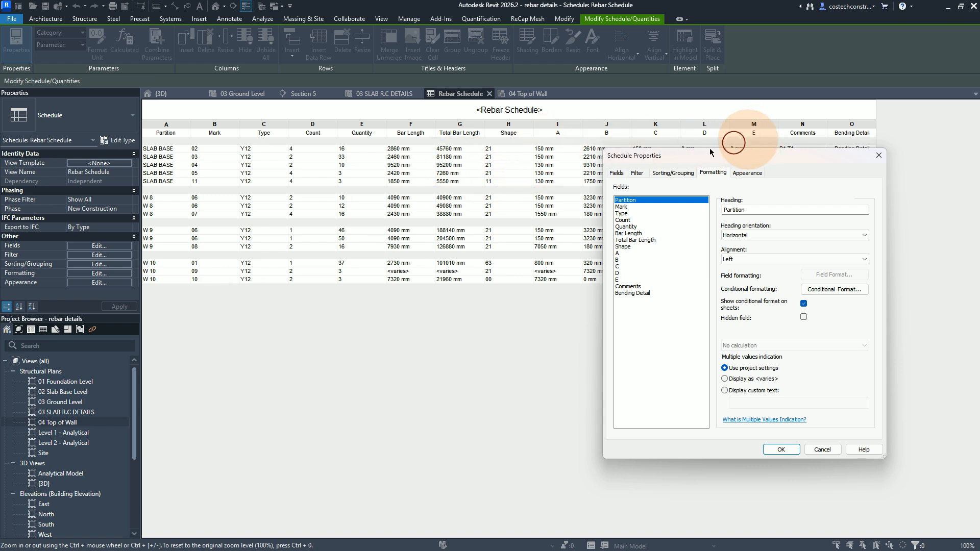
{"action": "left_click", "coordinate": [630, 234]}
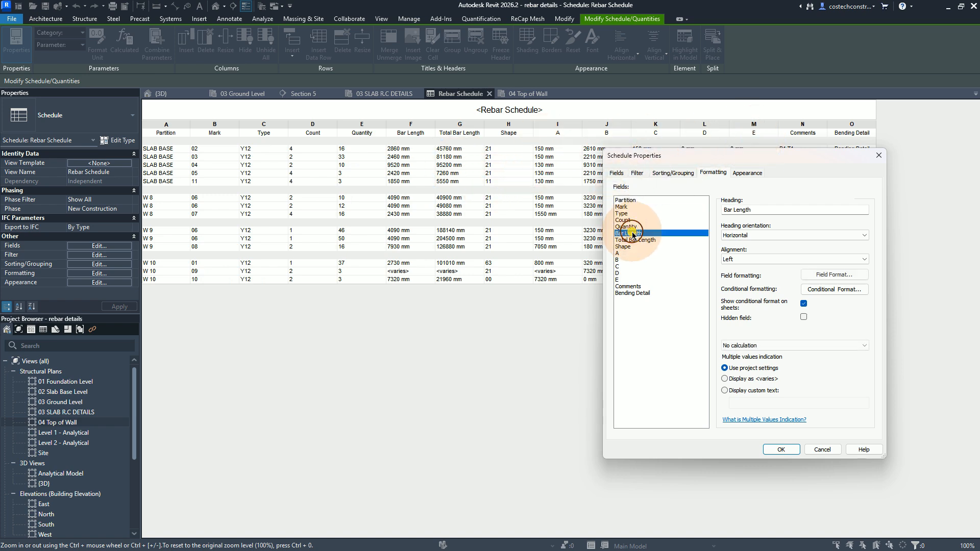
{"action": "left_click", "coordinate": [836, 277]}
{"action": "left_click", "coordinate": [707, 242]}
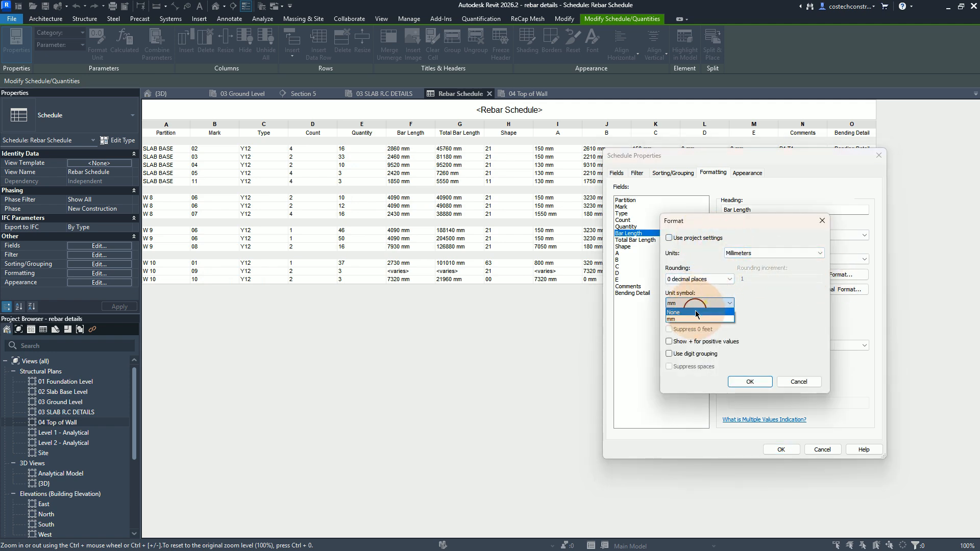
{"action": "left_click", "coordinate": [746, 382]}
Override the project settings for the Total Bar Length field's format and set its unit symbol to None
{"action": "left_click", "coordinate": [642, 240]}
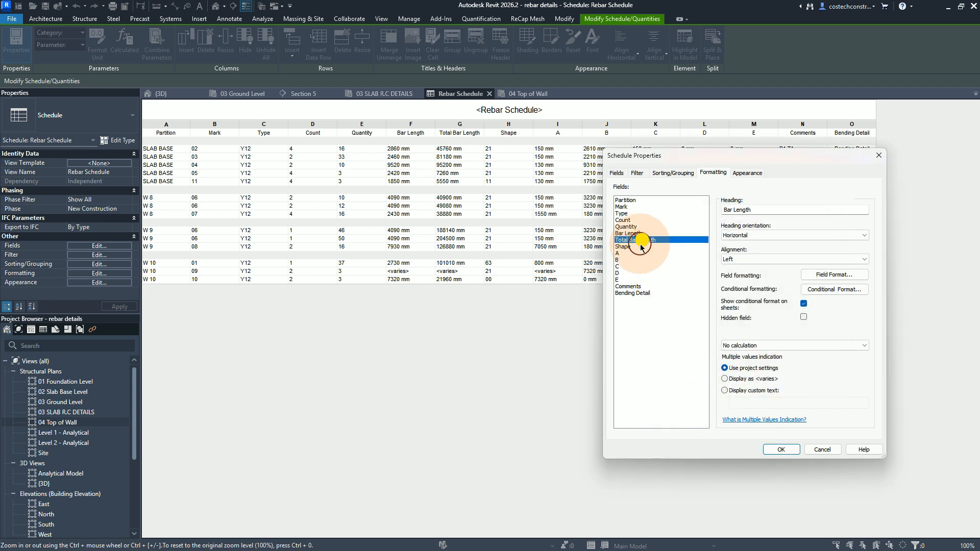
{"action": "left_click", "coordinate": [820, 276]}
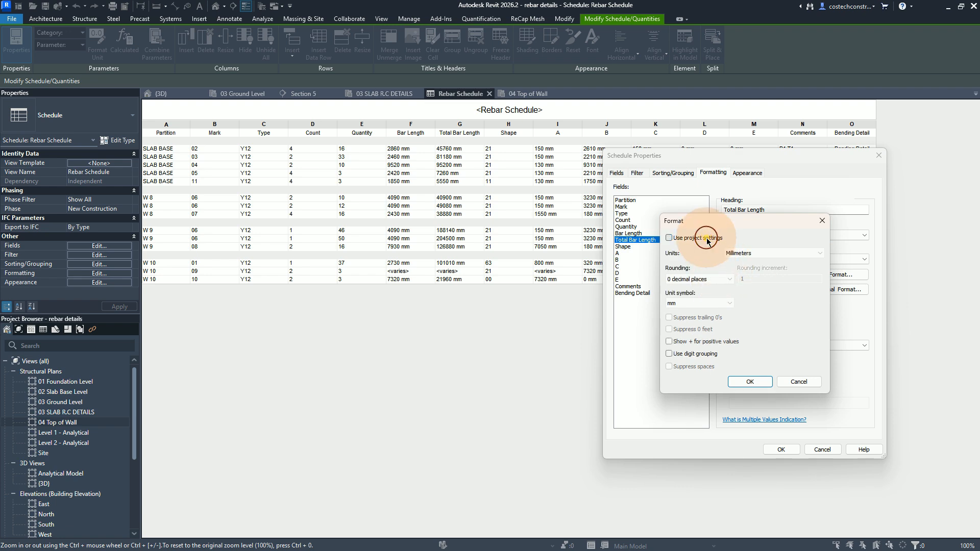
{"action": "left_click", "coordinate": [699, 303]}
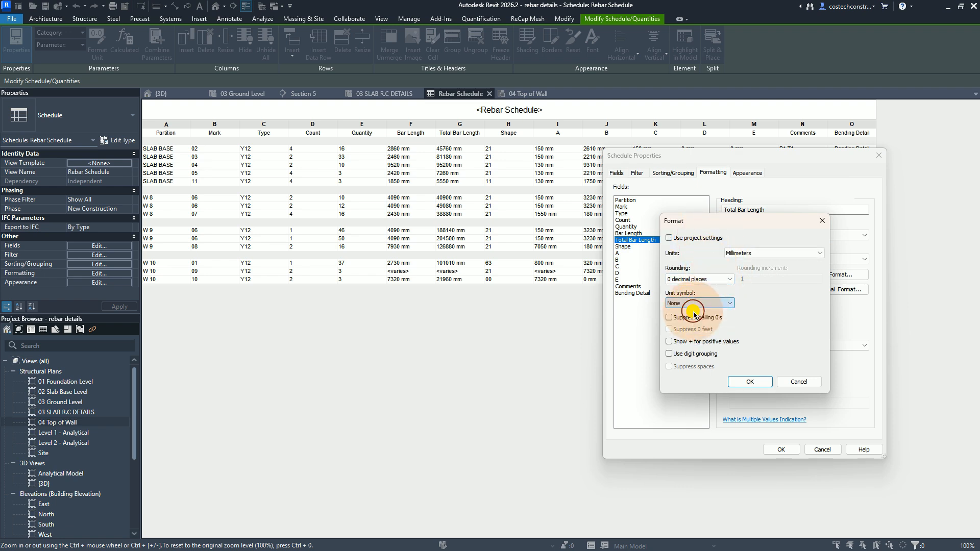
{"action": "left_click", "coordinate": [750, 382]}
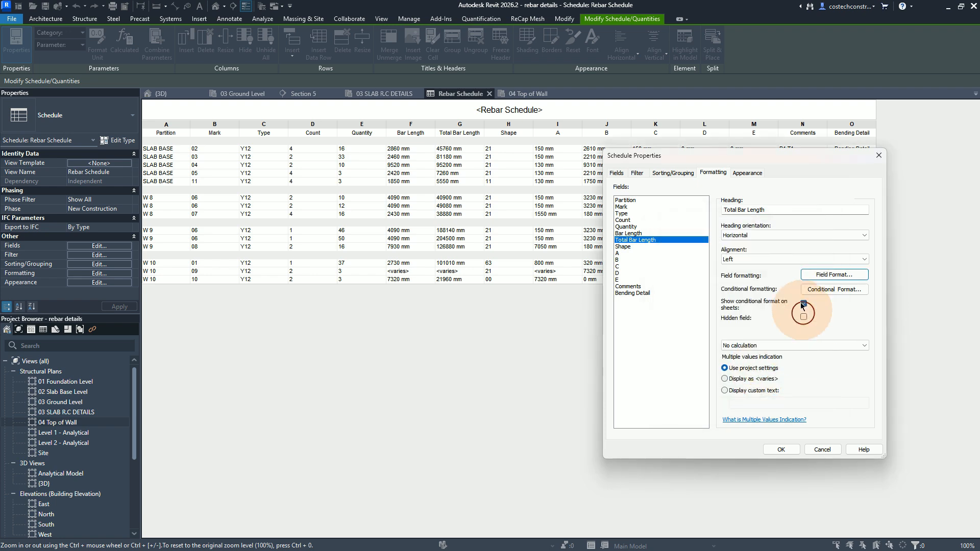
Override the project settings for field A's format and set its unit symbol to None
{"action": "left_click", "coordinate": [619, 254]}
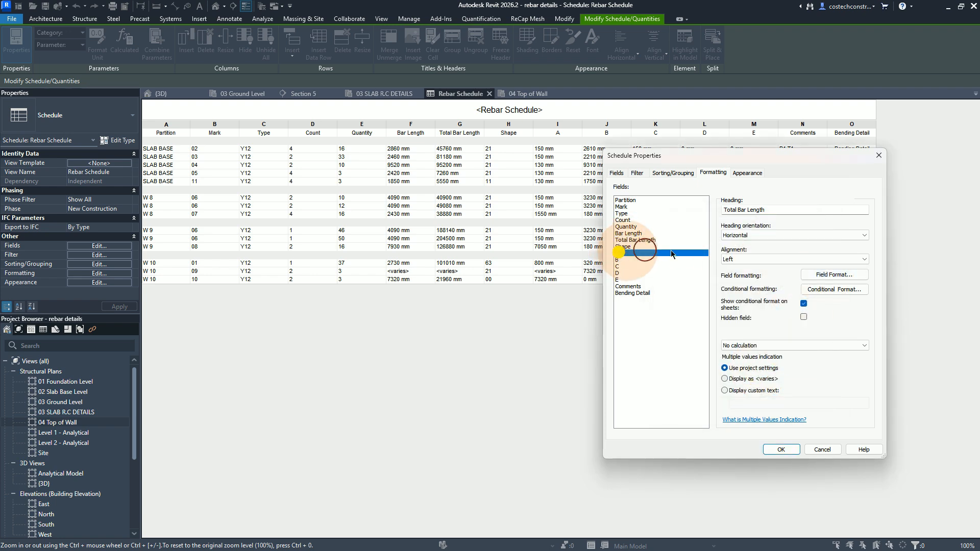
{"action": "left_click", "coordinate": [821, 276]}
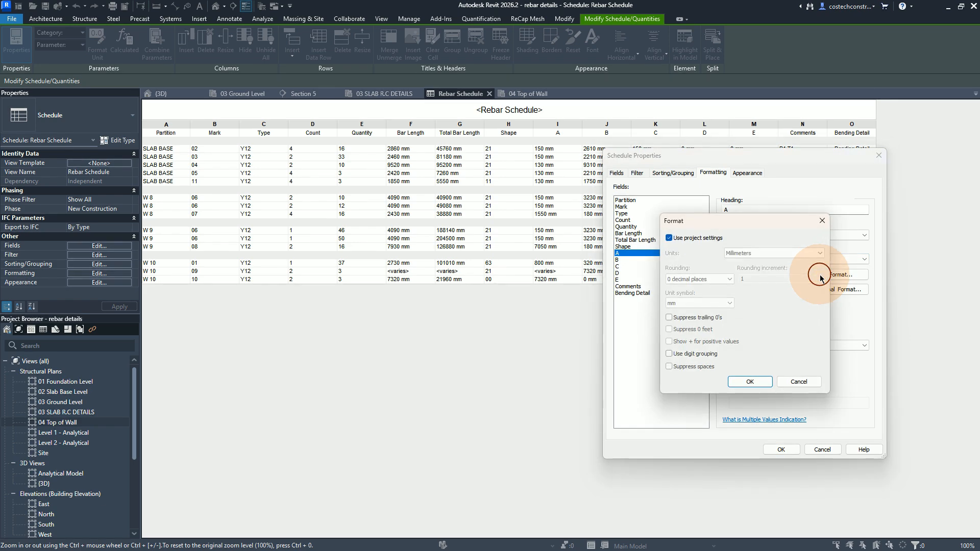
{"action": "left_click", "coordinate": [693, 239]}
{"action": "left_click", "coordinate": [688, 302]}
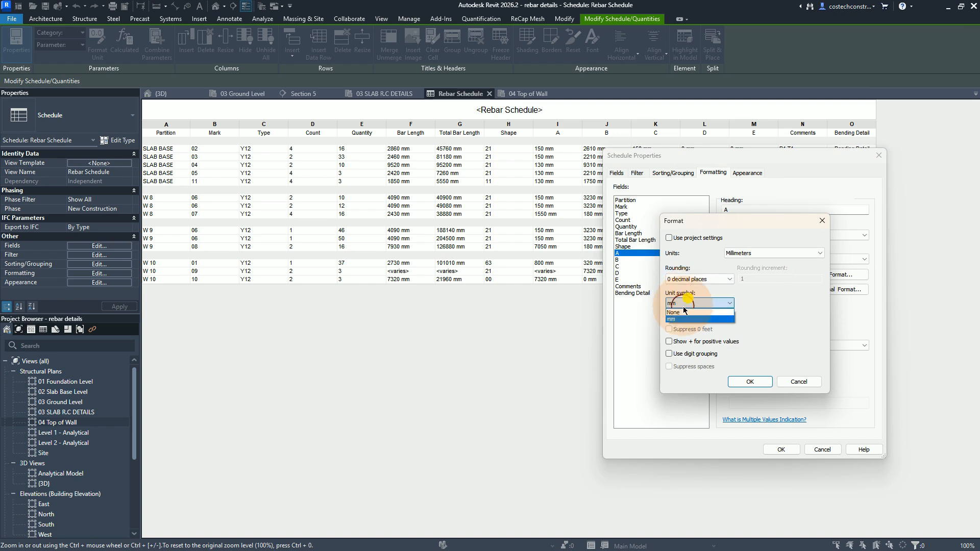
{"action": "left_click", "coordinate": [684, 313]}
{"action": "left_click", "coordinate": [749, 382]}
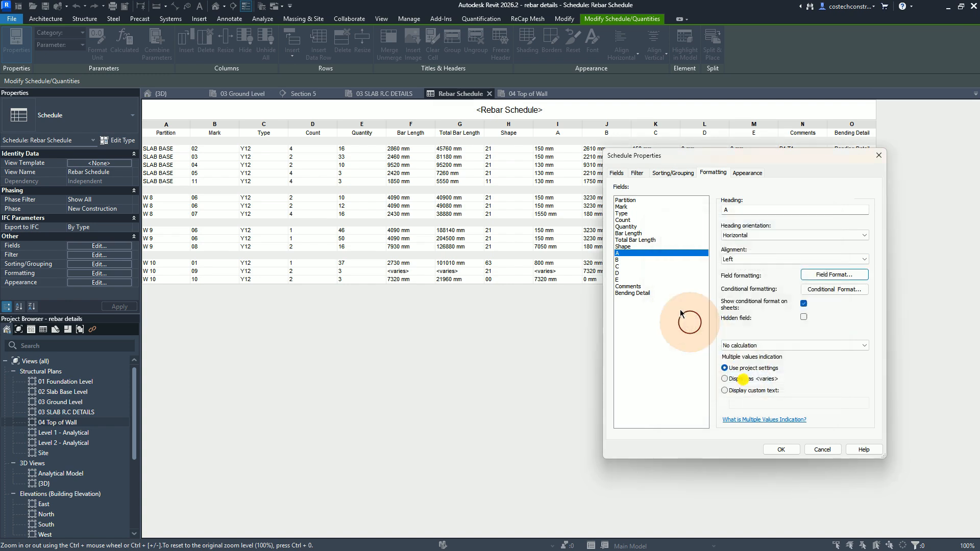
Override the project settings for field B's format and set its unit symbol to None
{"action": "left_click", "coordinate": [621, 260]}
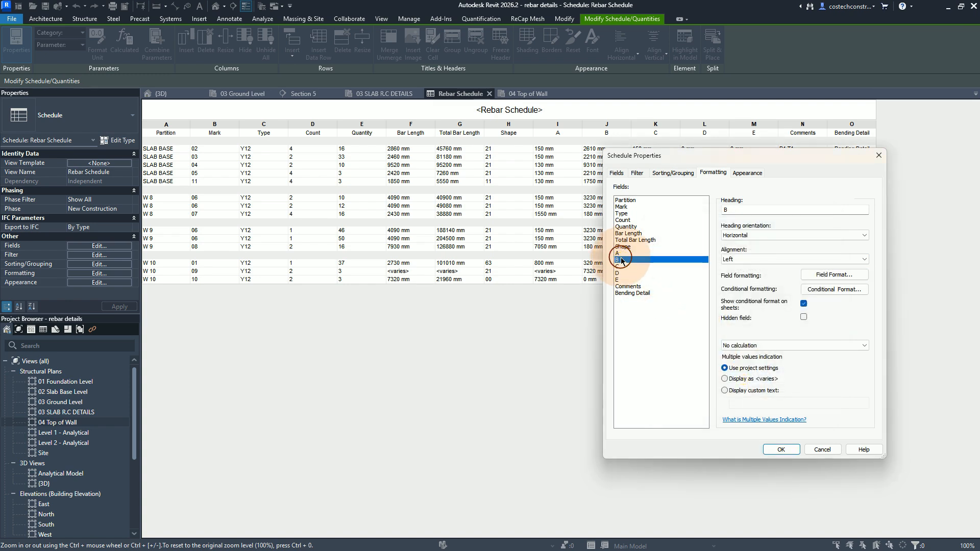
{"action": "left_click", "coordinate": [633, 279], "text": "shift"}
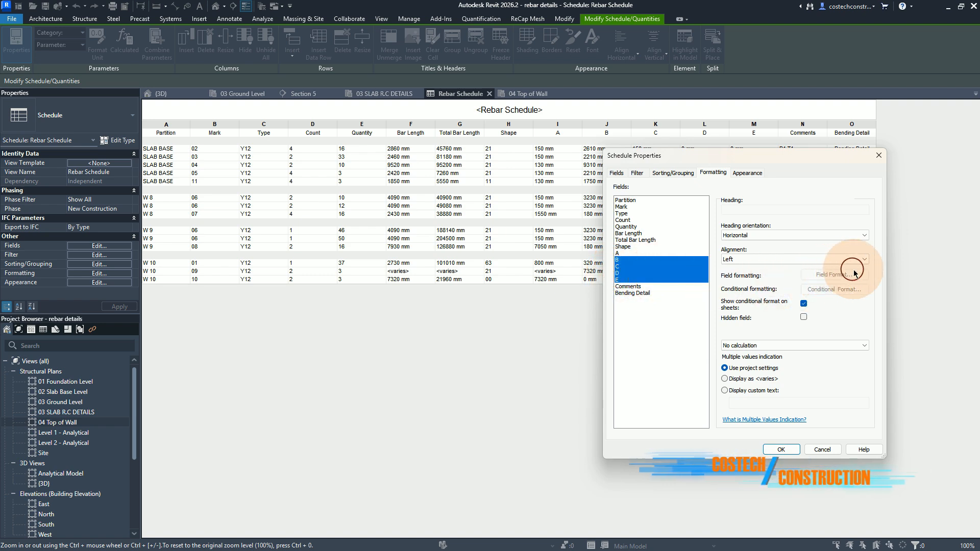
{"action": "left_click", "coordinate": [626, 259]}
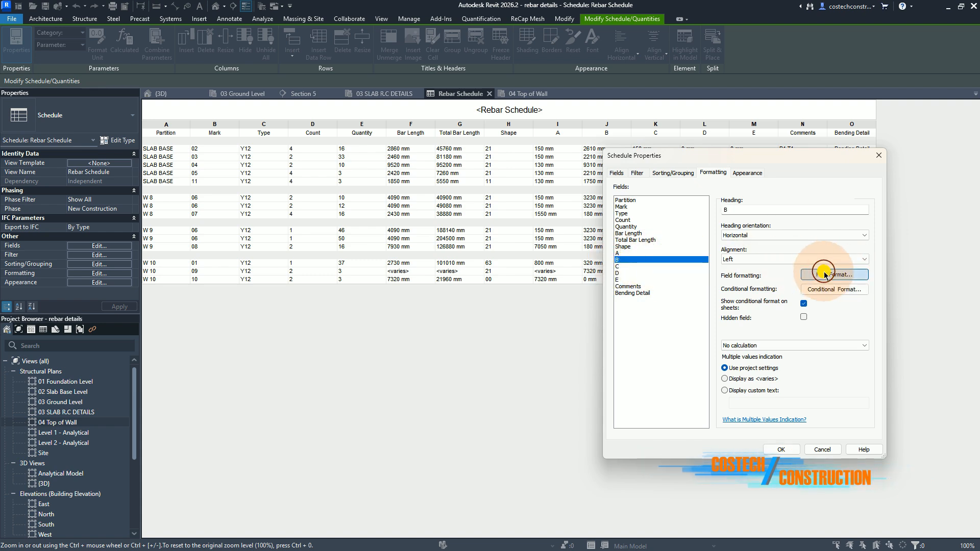
{"action": "left_click", "coordinate": [824, 275]}
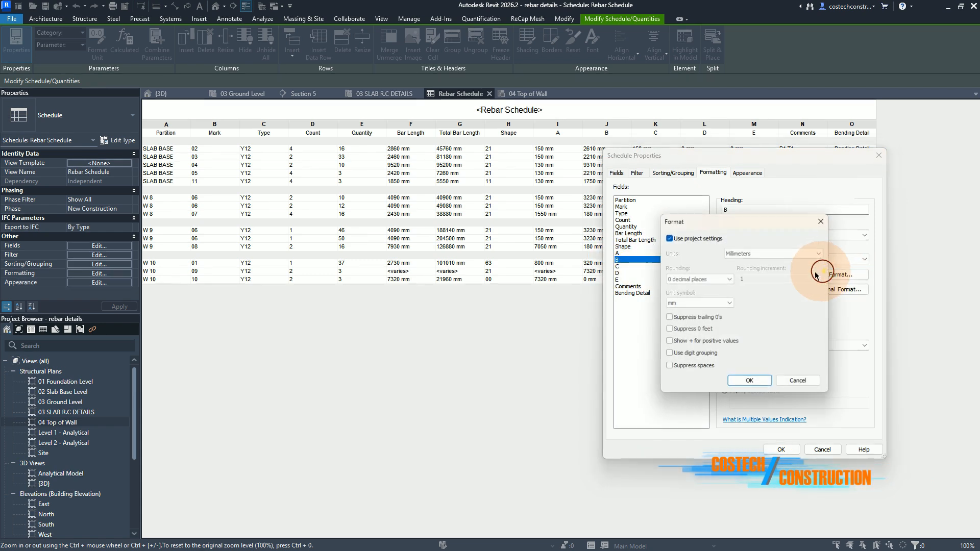
{"action": "left_click", "coordinate": [698, 239]}
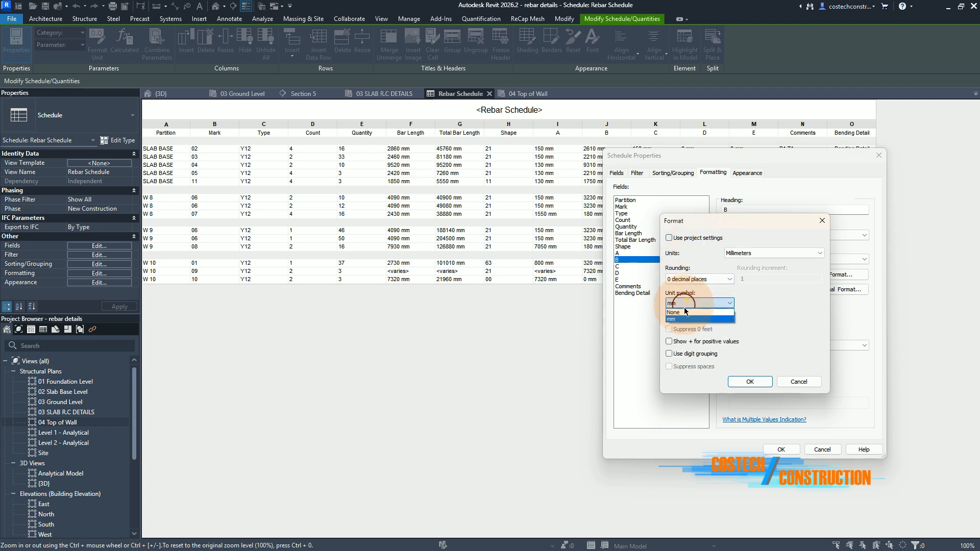
{"action": "left_click", "coordinate": [679, 311]}
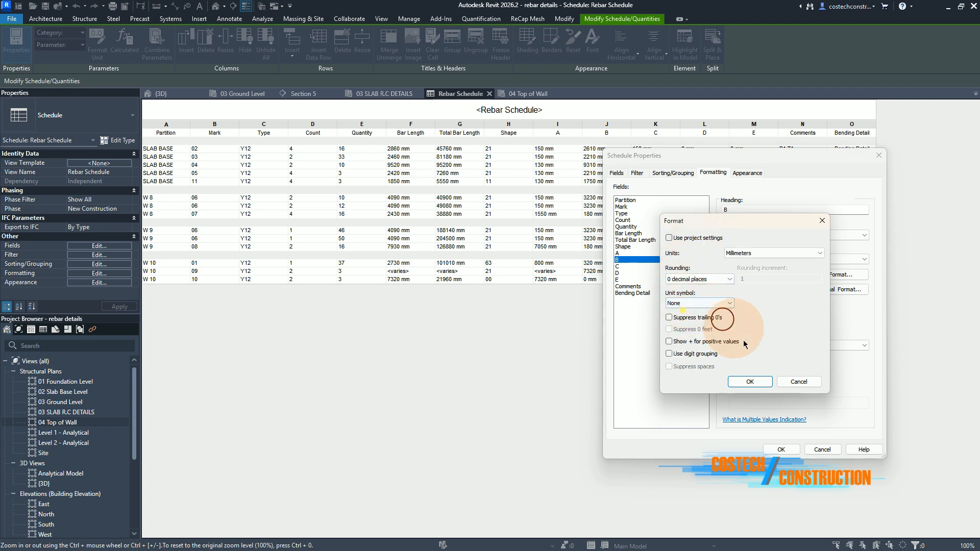
{"action": "left_click", "coordinate": [754, 381]}
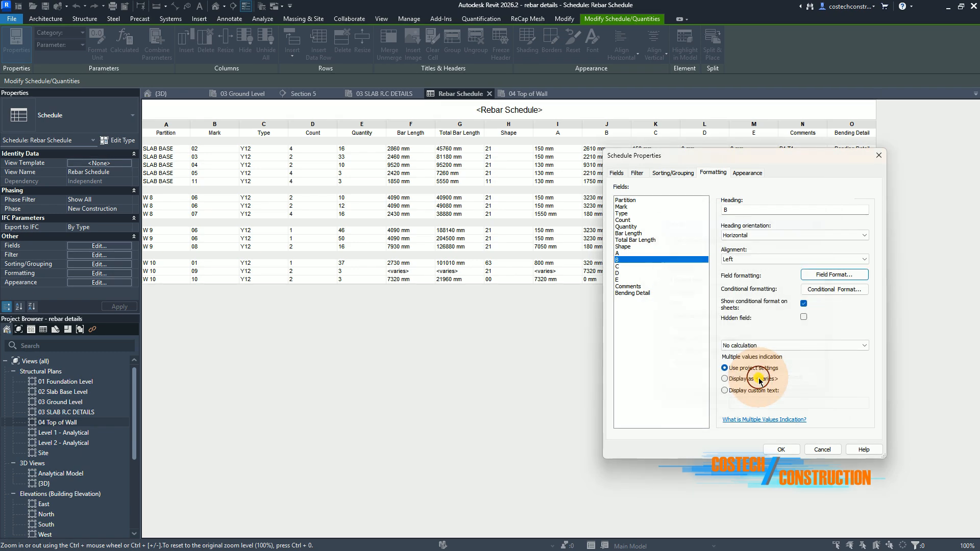
Override the project settings for field C's format and set its unit symbol to None
{"action": "left_click", "coordinate": [626, 266]}
{"action": "left_click", "coordinate": [822, 272]}
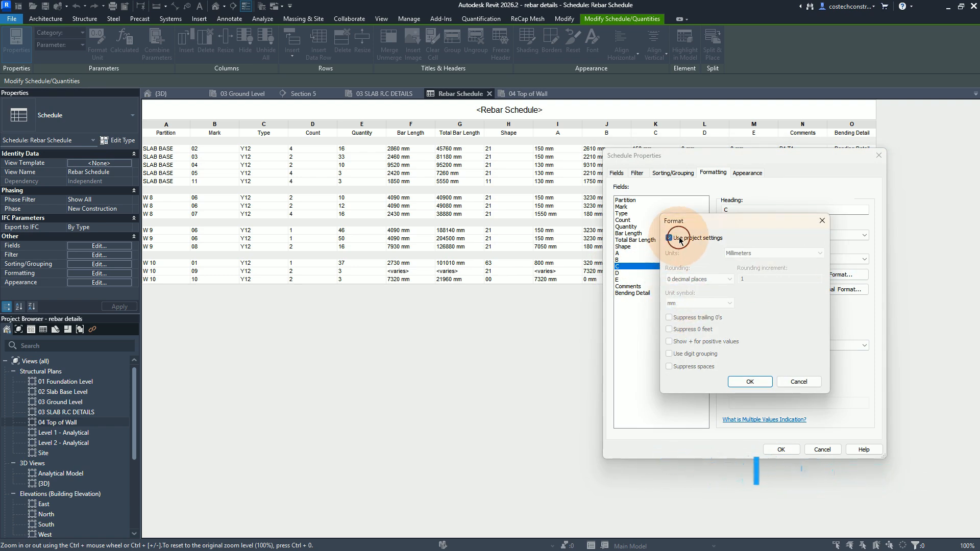
{"action": "left_click", "coordinate": [679, 239]}
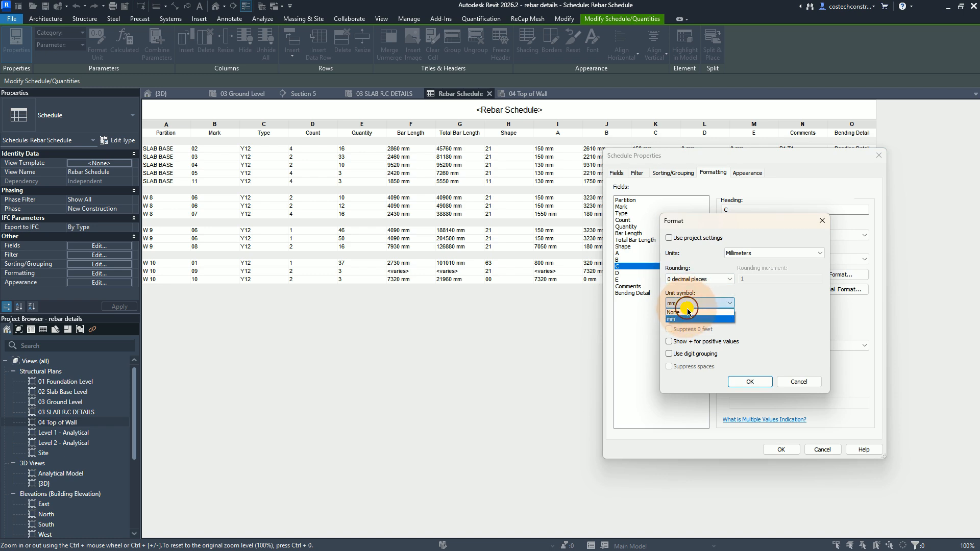
{"action": "left_click", "coordinate": [675, 313]}
{"action": "left_click", "coordinate": [750, 381]}
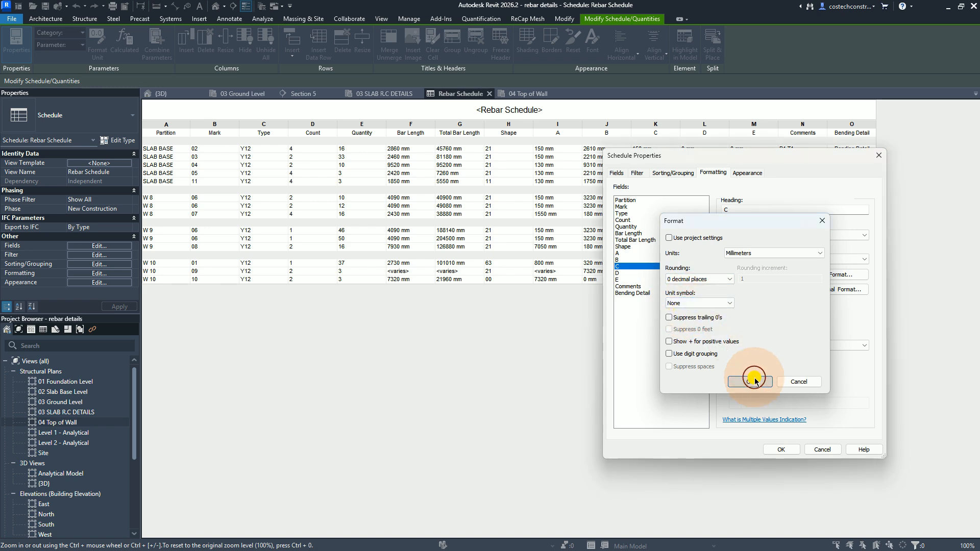
Override the project settings for field D's format and set its unit symbol to None
{"action": "left_click", "coordinate": [625, 274]}
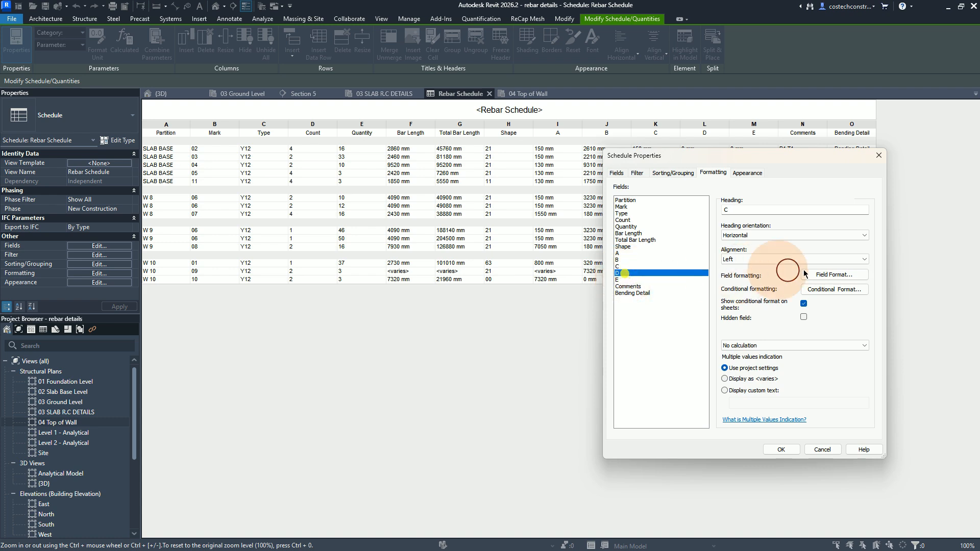
{"action": "left_click", "coordinate": [823, 277]}
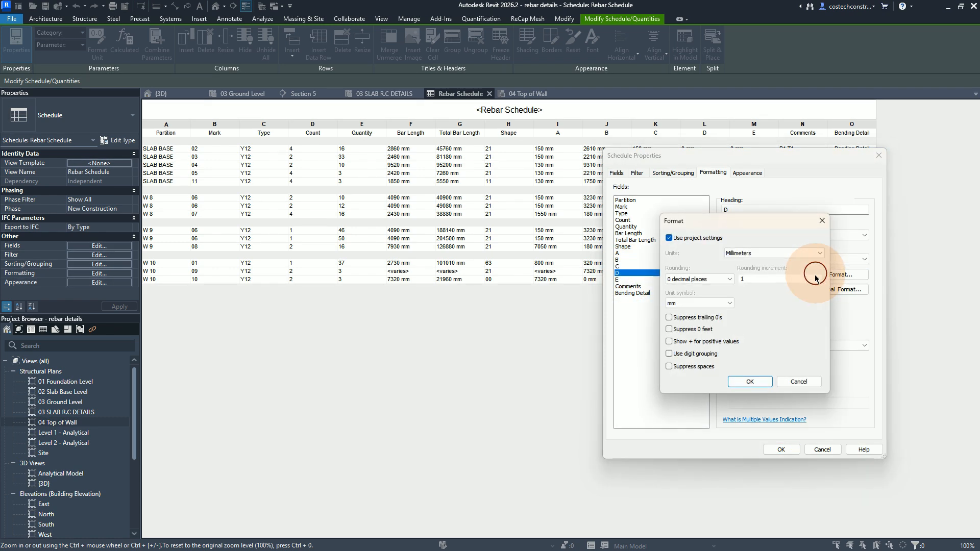
{"action": "left_click", "coordinate": [699, 239]}
{"action": "left_click", "coordinate": [699, 239]}
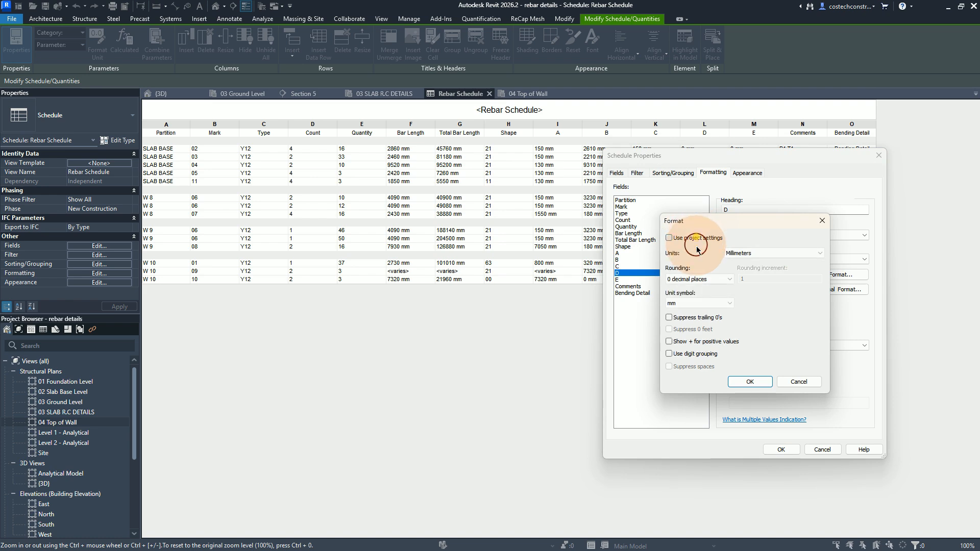
{"action": "left_click", "coordinate": [680, 313]}
{"action": "left_click", "coordinate": [748, 381]}
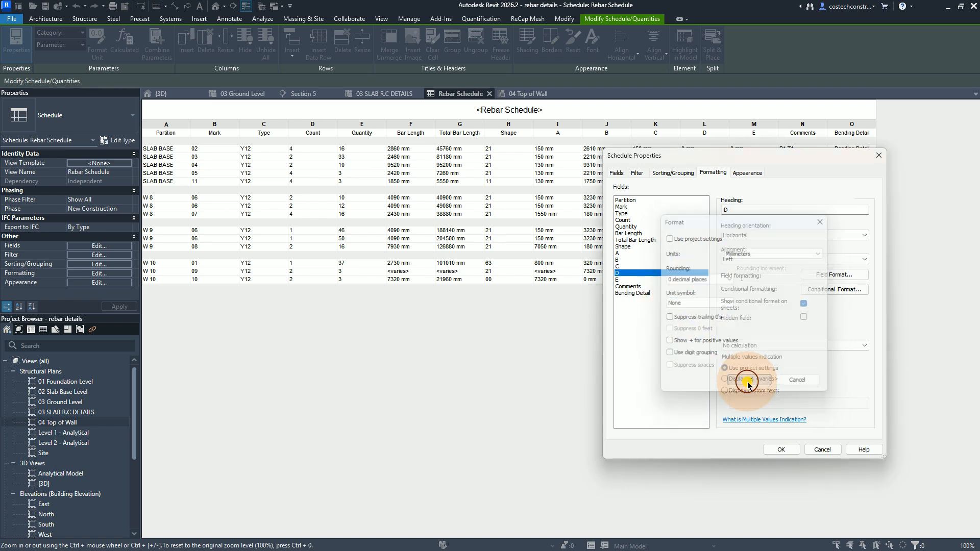
Set field E's unit symbol to None instead of the project settings, and apply the schedule's formatting changes
{"action": "left_click", "coordinate": [631, 282]}
{"action": "left_click", "coordinate": [823, 275]}
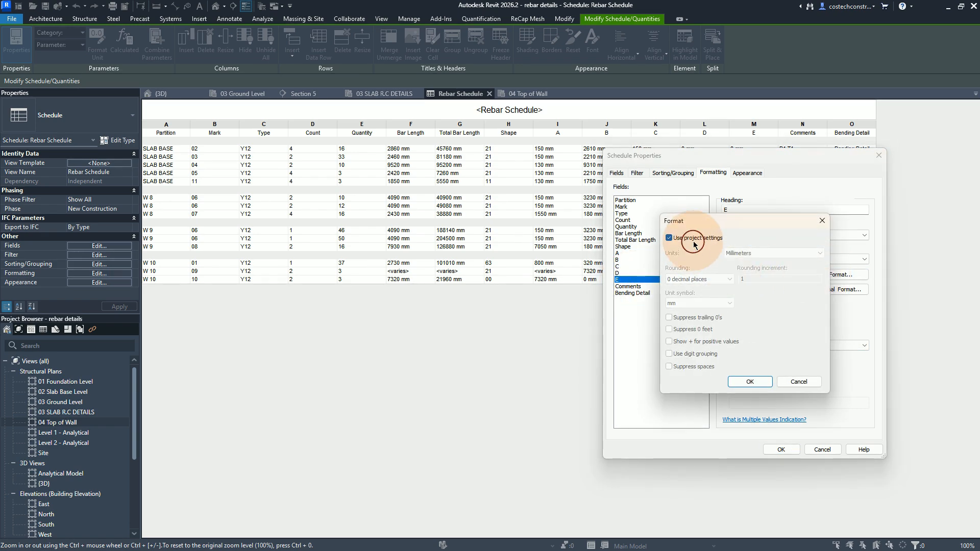
{"action": "left_click", "coordinate": [696, 240]}
{"action": "left_click", "coordinate": [690, 303]}
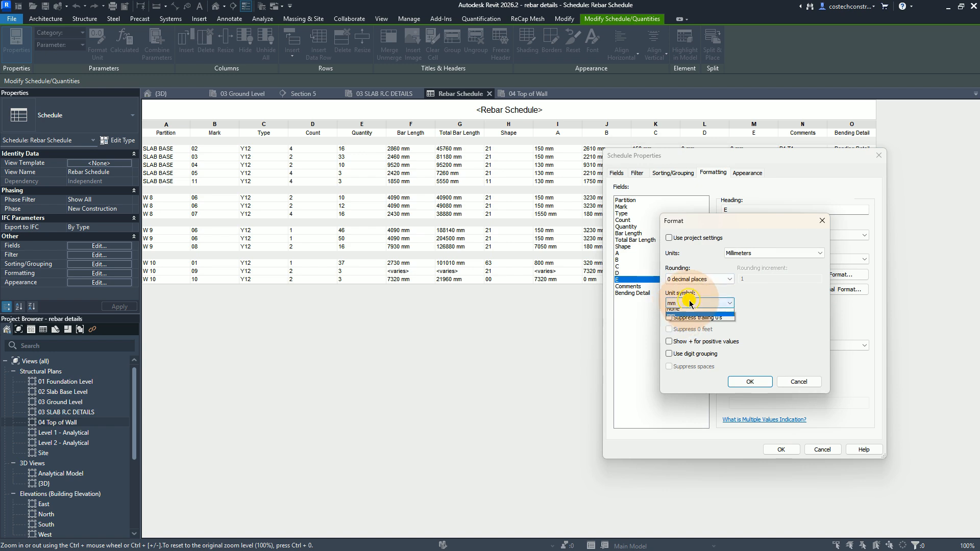
{"action": "left_click", "coordinate": [750, 382]}
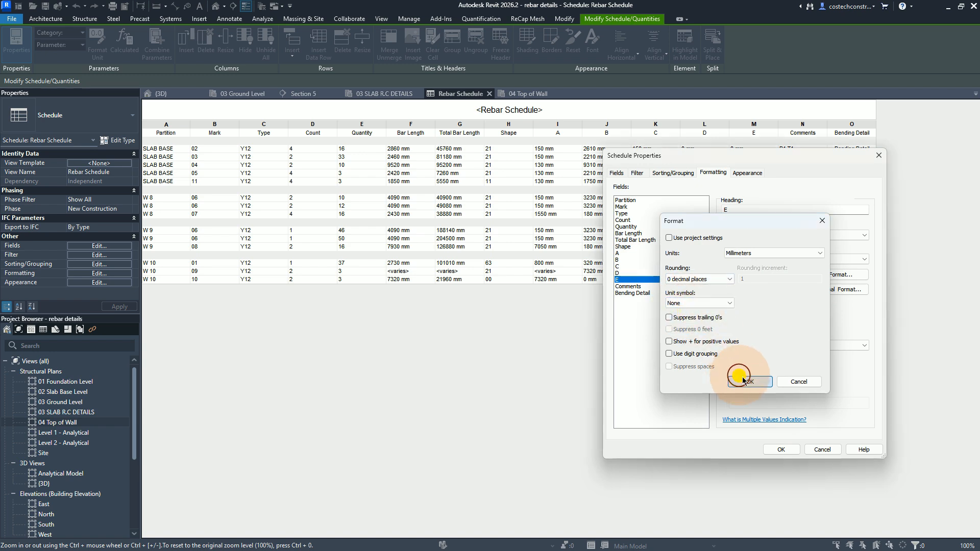
{"action": "left_click", "coordinate": [781, 450]}
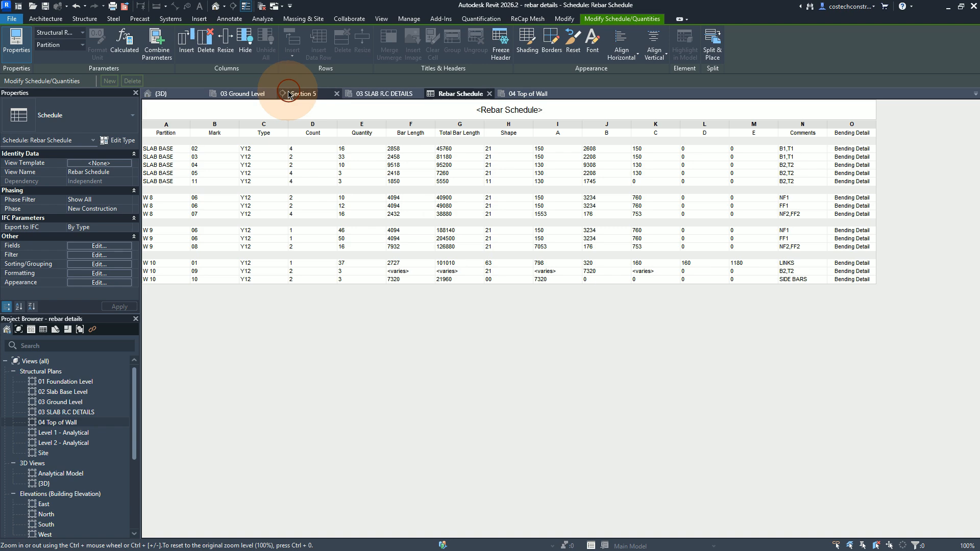
Switch to the 03 Ground Level structural plan and save the project
{"action": "left_click", "coordinate": [243, 95]}
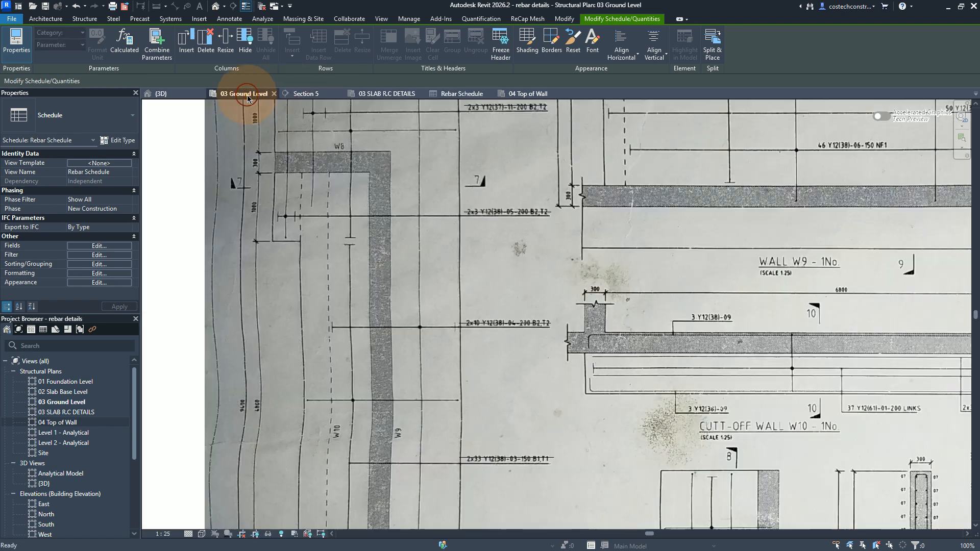
{"action": "scroll", "coordinate": [409, 210], "scroll_direction": "down", "scroll_amount": 1}
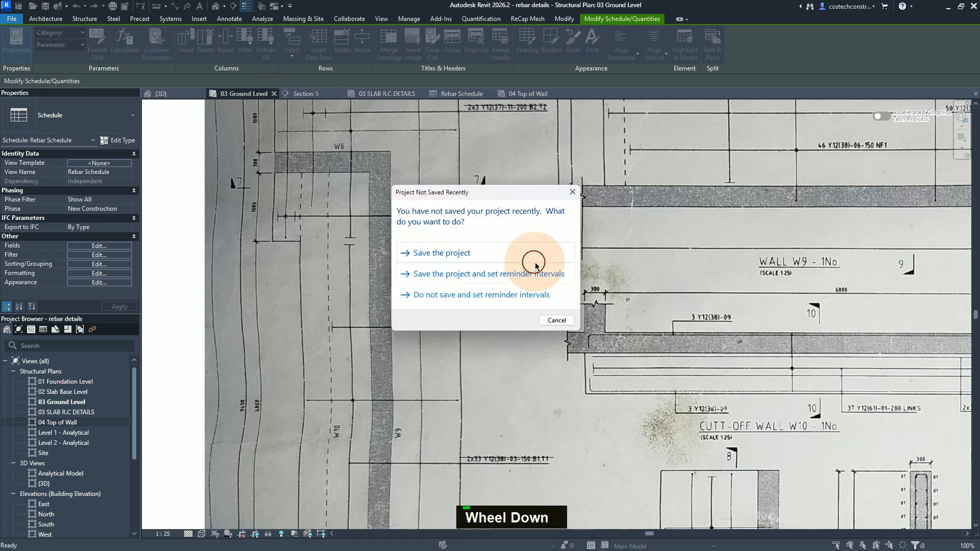
{"action": "left_click", "coordinate": [466, 256]}
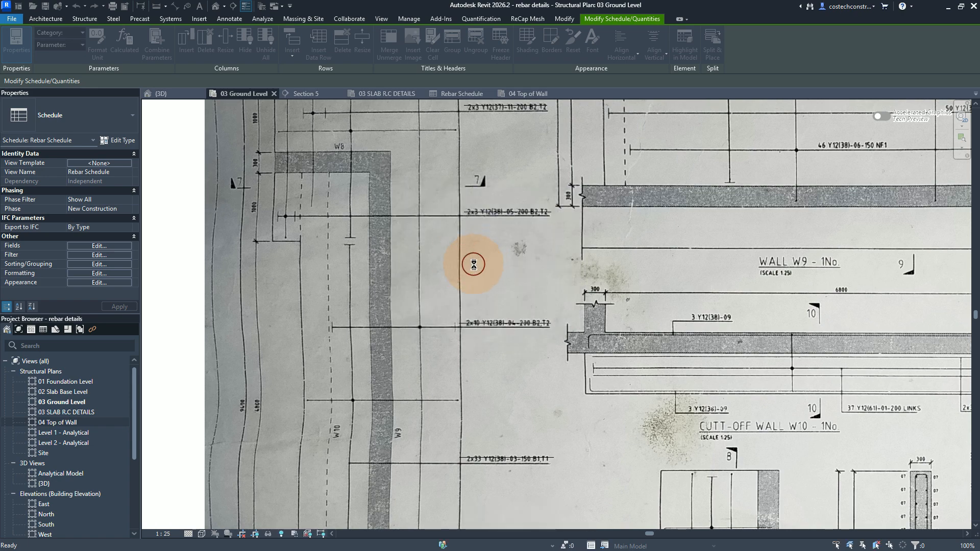
Examine the scanned reference drawing beside the ground-level plan, including the W9 and W10 wall details
{"action": "scroll", "coordinate": [474, 264], "scroll_direction": "up", "scroll_amount": 1}
{"action": "scroll", "coordinate": [475, 258], "scroll_direction": "down", "scroll_amount": 1}
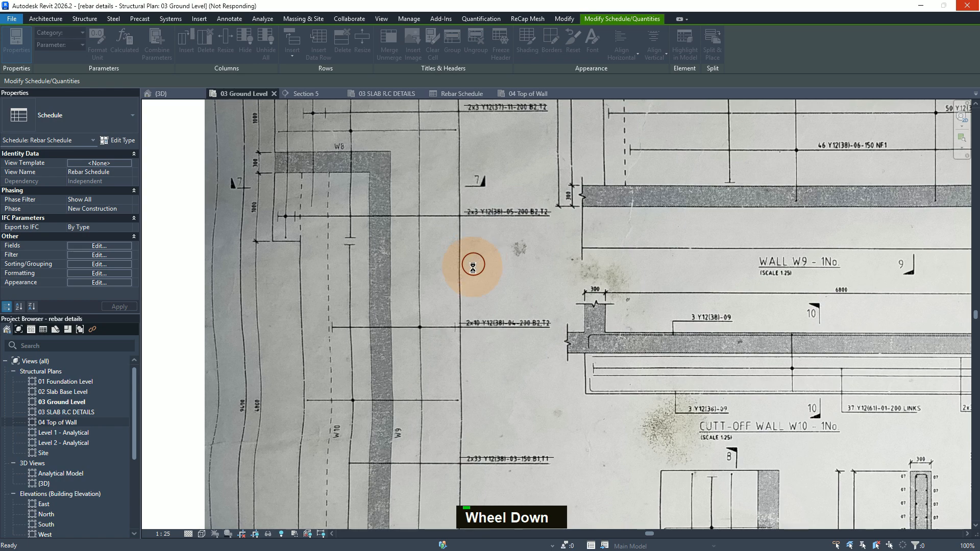
{"action": "scroll", "coordinate": [473, 266], "scroll_direction": "up", "scroll_amount": 1}
{"action": "scroll", "coordinate": [472, 267], "scroll_direction": "down", "scroll_amount": 2}
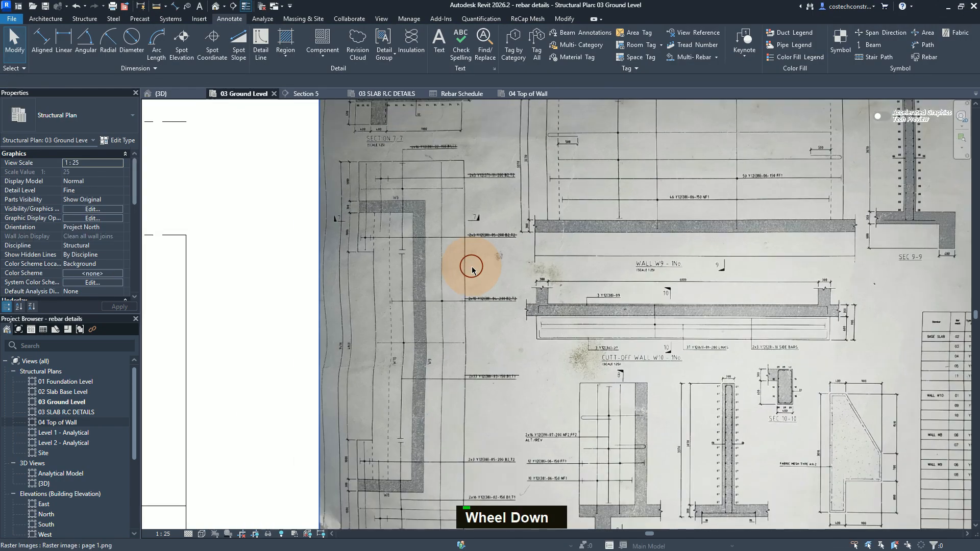
{"action": "scroll", "coordinate": [472, 271], "scroll_direction": "up", "scroll_amount": 1}
{"action": "scroll", "coordinate": [472, 270], "scroll_direction": "down", "scroll_amount": 1}
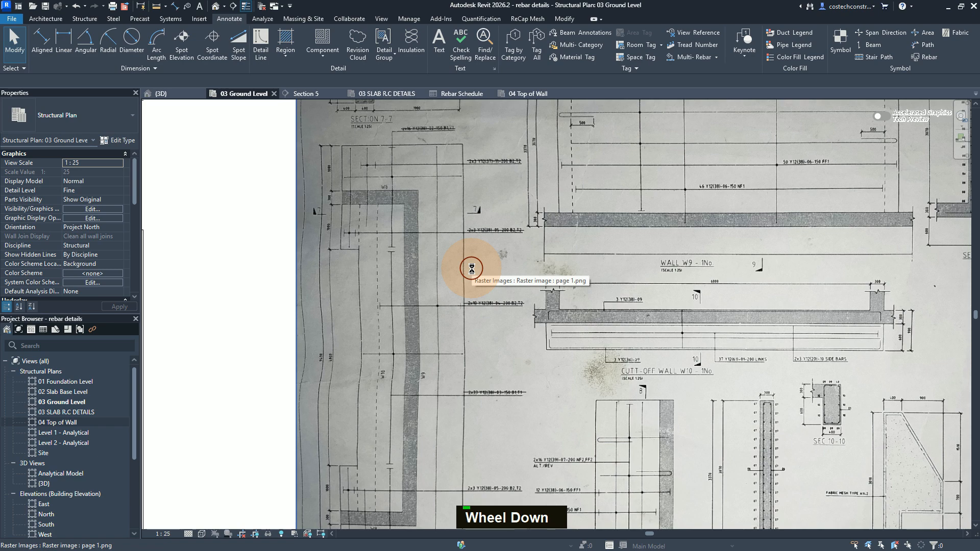
{"action": "scroll", "coordinate": [474, 267], "scroll_direction": "down", "scroll_amount": 5}
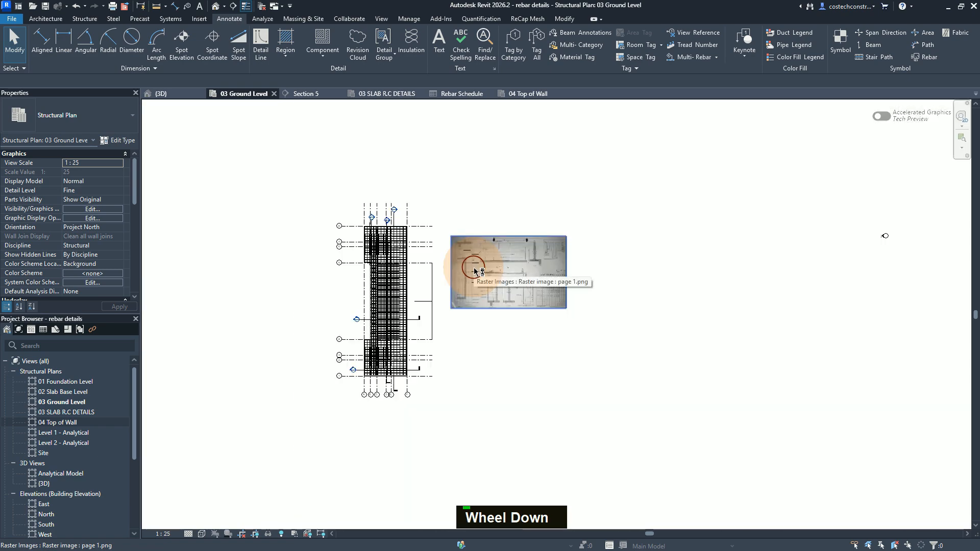
{"action": "scroll", "coordinate": [372, 273], "scroll_direction": "up", "scroll_amount": 1}
{"action": "scroll", "coordinate": [372, 273], "scroll_direction": "up", "scroll_amount": 1}
{"action": "scroll", "coordinate": [372, 267], "scroll_direction": "down", "scroll_amount": 2}
{"action": "scroll", "coordinate": [373, 219], "scroll_direction": "up", "scroll_amount": 5}
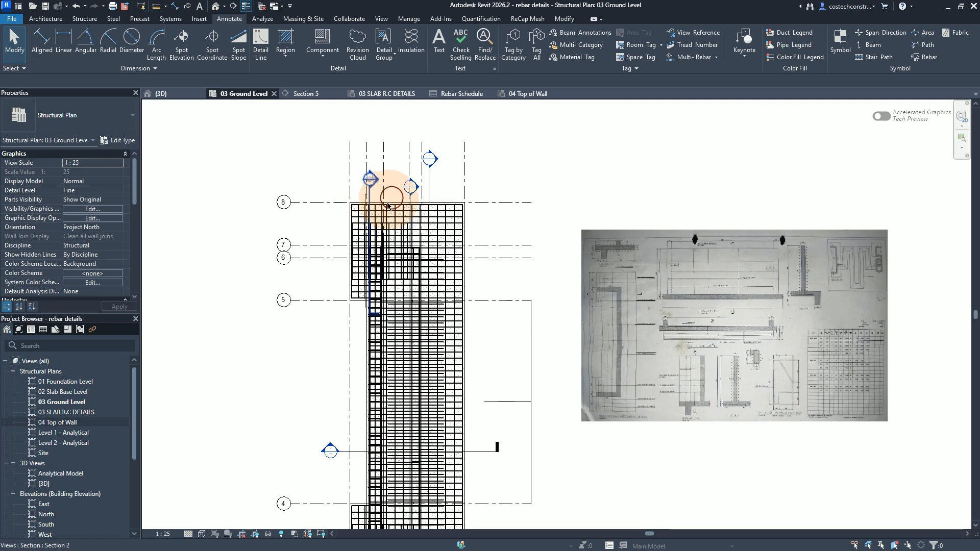
Create a building section along grid B, running from above grid 8 to below grid 1
{"action": "left_click", "coordinate": [380, 19]}
{"action": "left_click", "coordinate": [384, 46]}
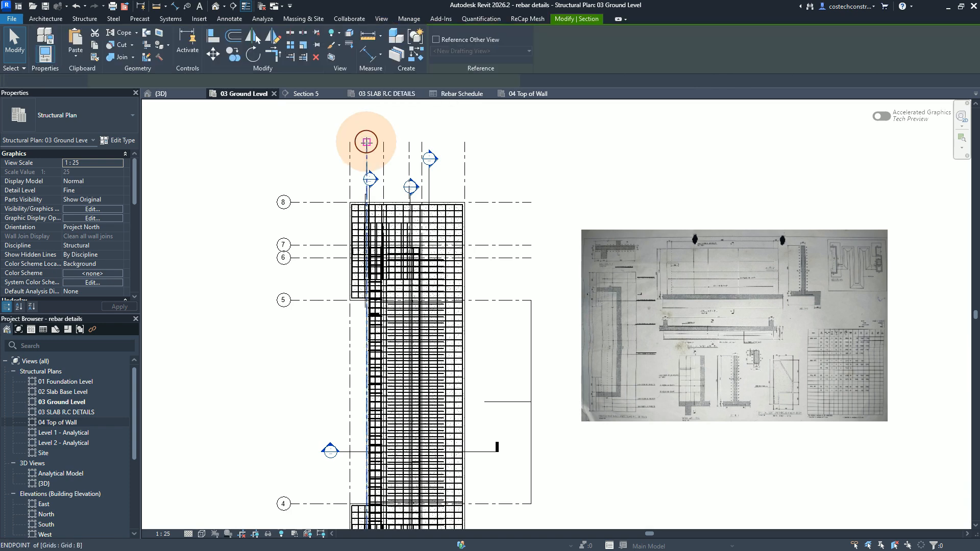
{"action": "left_click", "coordinate": [367, 142]}
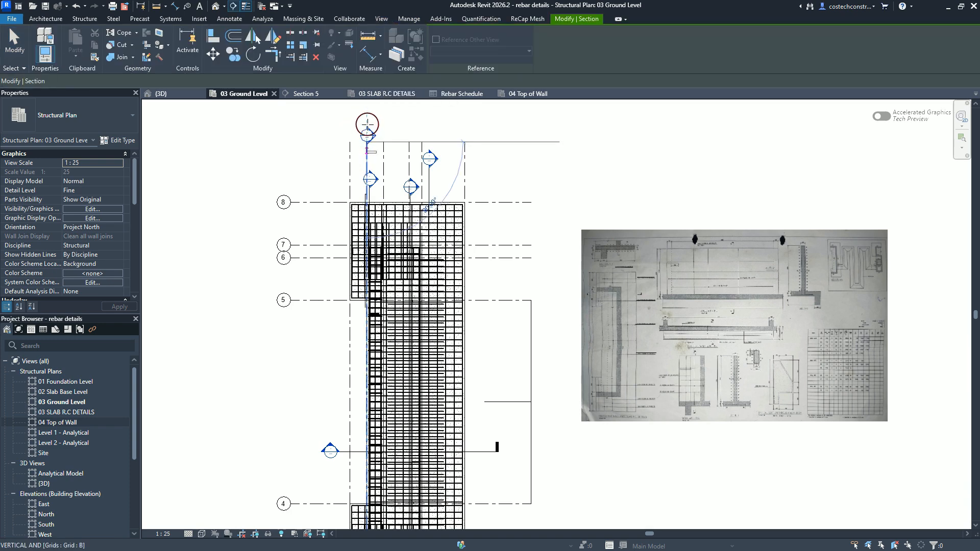
{"action": "scroll", "coordinate": [367, 124], "scroll_direction": "down", "scroll_amount": 2}
{"action": "scroll", "coordinate": [366, 126], "scroll_direction": "down", "scroll_amount": 1}
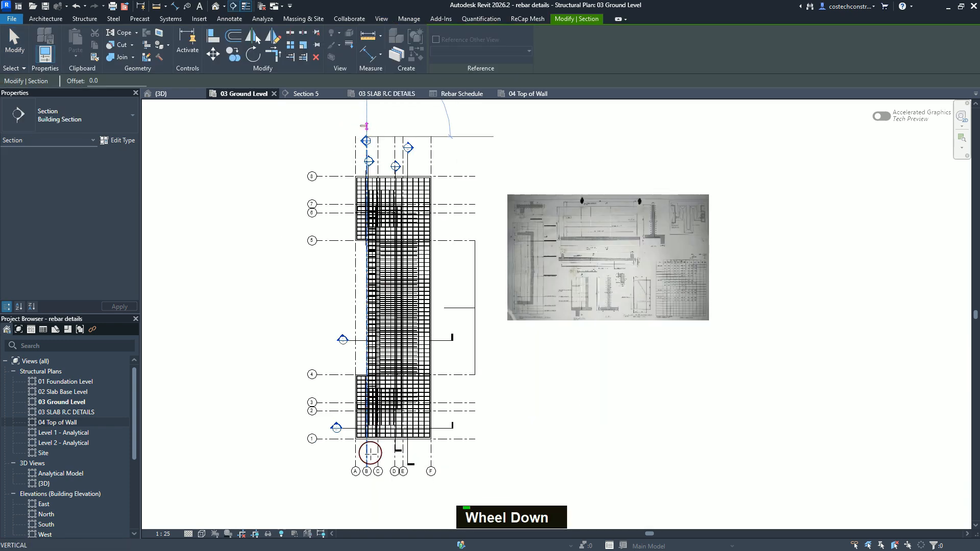
{"action": "left_click", "coordinate": [367, 412]}
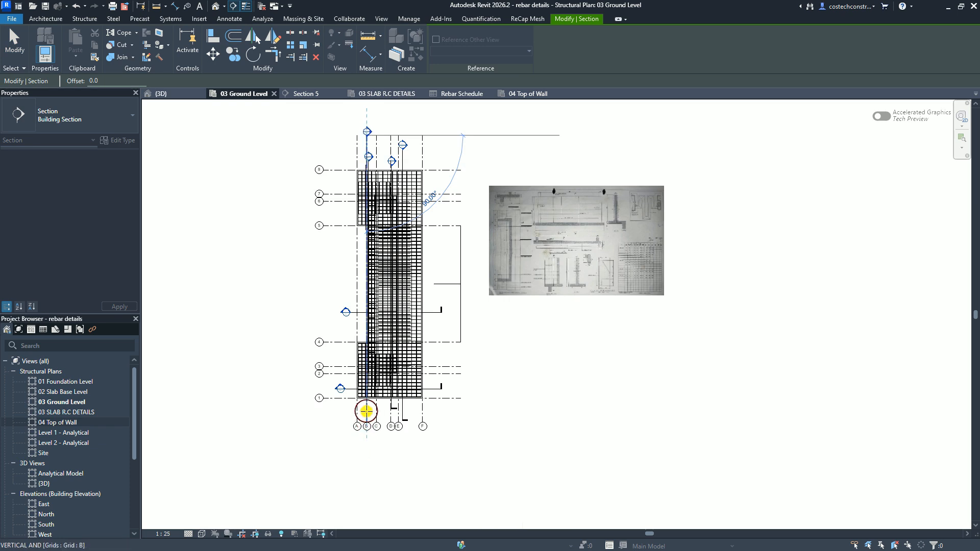
Shorten the new grid B section's view depth so its far boundary lies just beyond the W10 cut-off wall reinforcement
{"action": "scroll", "coordinate": [331, 307], "scroll_direction": "up", "scroll_amount": 1}
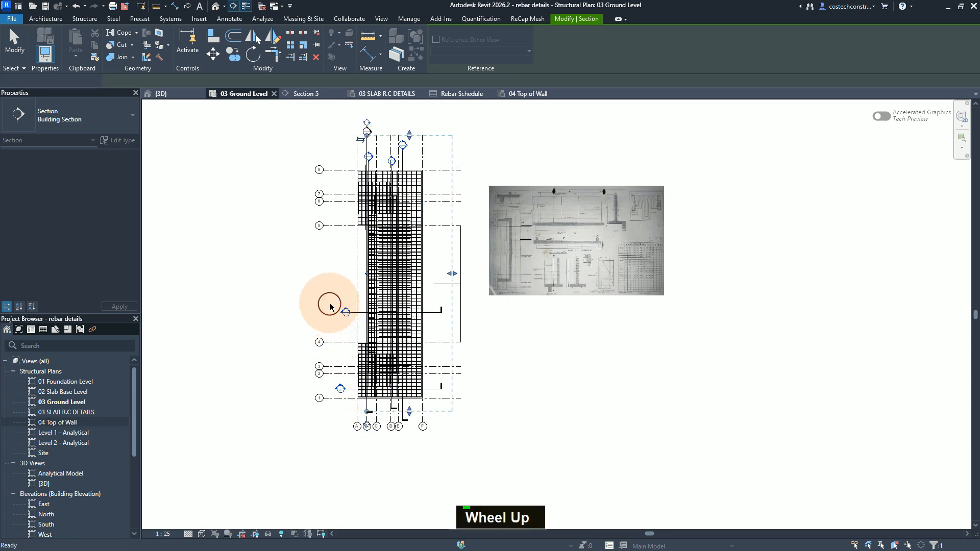
{"action": "scroll", "coordinate": [347, 281], "scroll_direction": "down", "scroll_amount": 1}
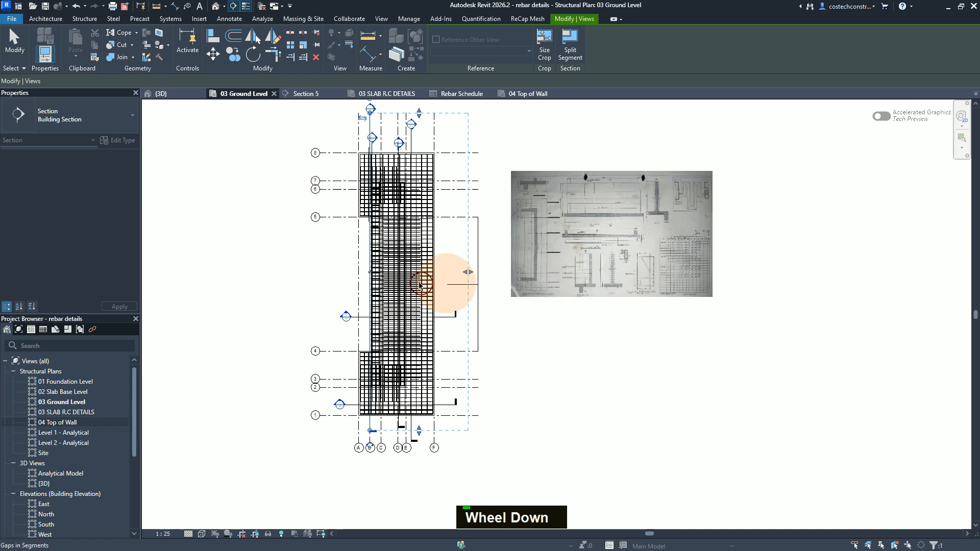
{"action": "scroll", "coordinate": [342, 271], "scroll_direction": "up", "scroll_amount": 3}
{"action": "scroll", "coordinate": [377, 272], "scroll_direction": "up", "scroll_amount": 1}
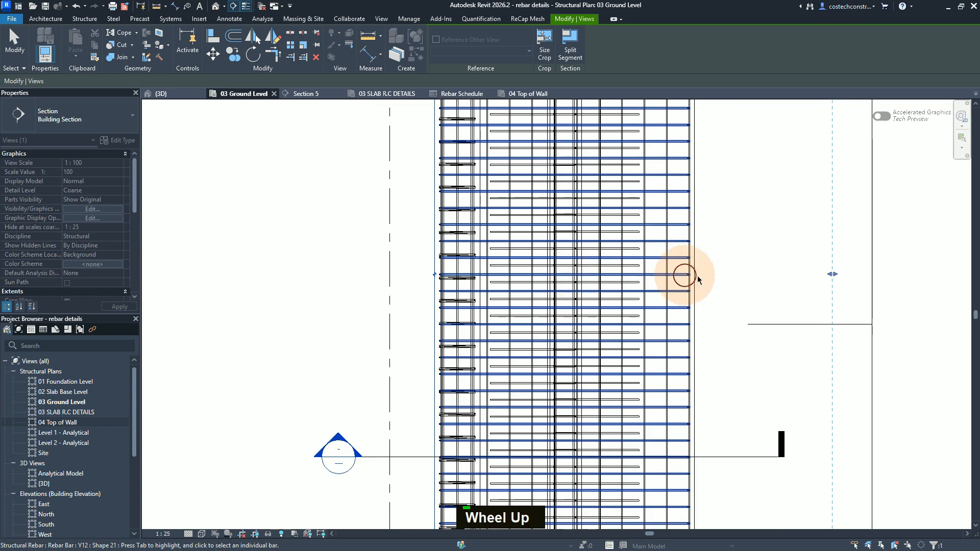
{"action": "left_click_drag", "start_coordinate": [836, 277], "coordinate": [613, 299]}
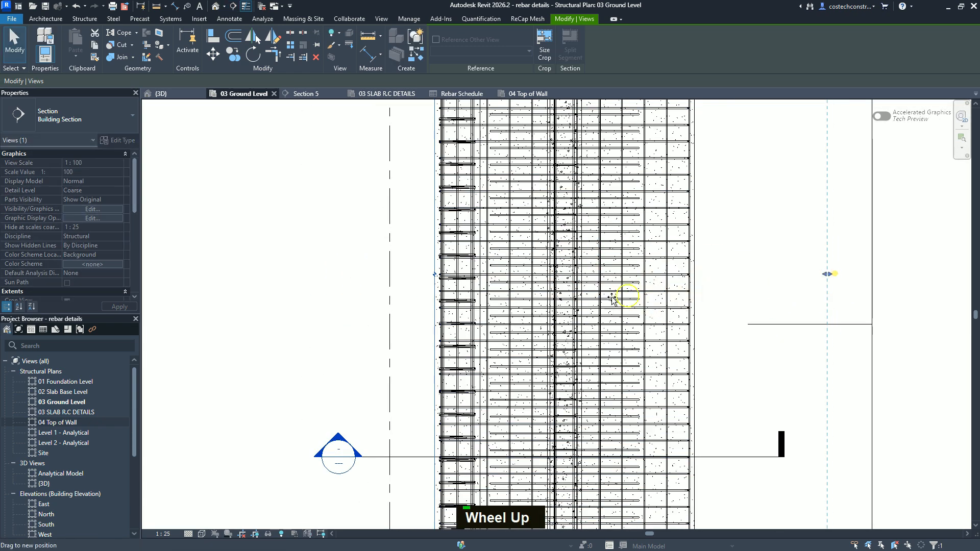
{"action": "left_click_drag", "start_coordinate": [477, 315], "coordinate": [483, 315]}
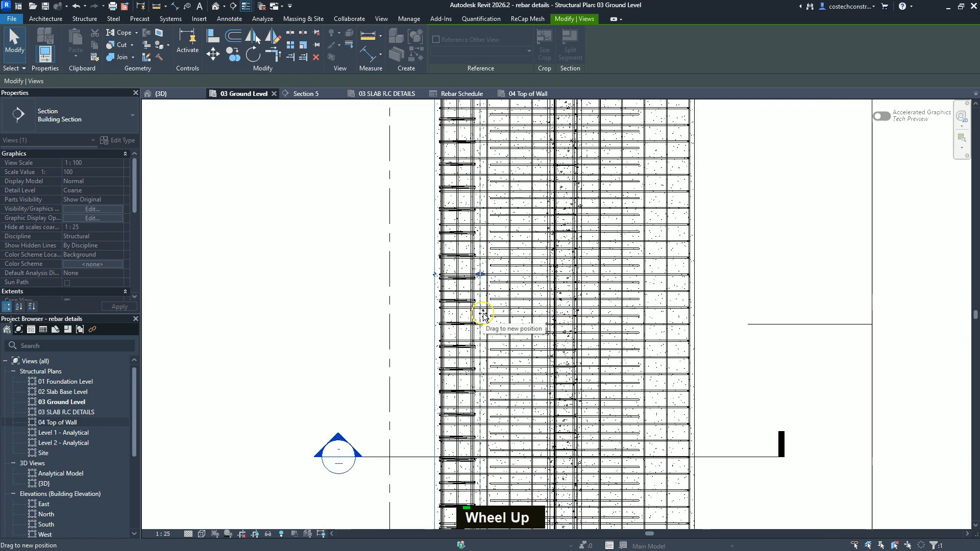
{"action": "left_click", "coordinate": [291, 254]}
Open the section view created along grid B from its section head on the plan
{"action": "scroll", "coordinate": [327, 406], "scroll_direction": "down", "scroll_amount": 2}
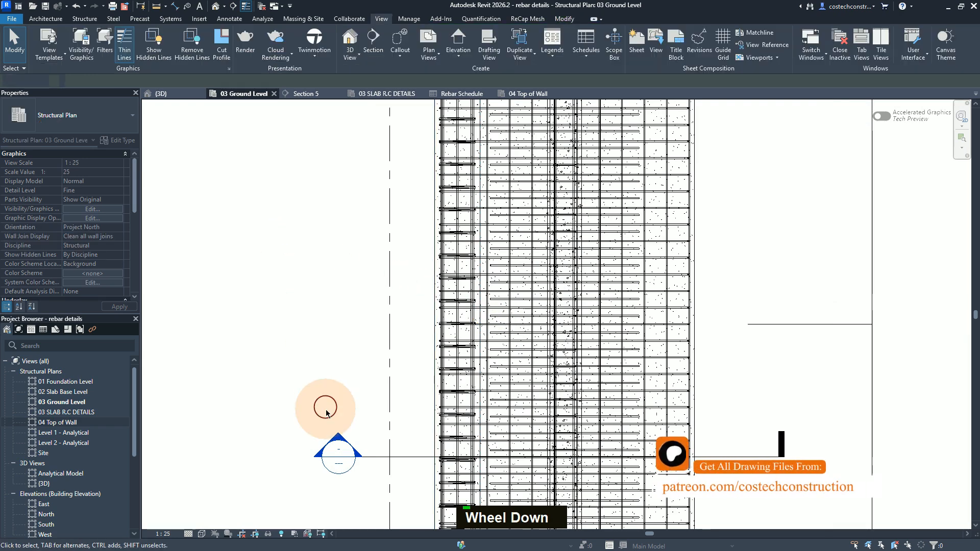
{"action": "scroll", "coordinate": [334, 390], "scroll_direction": "up", "scroll_amount": 1}
{"action": "scroll", "coordinate": [334, 390], "scroll_direction": "down", "scroll_amount": 3}
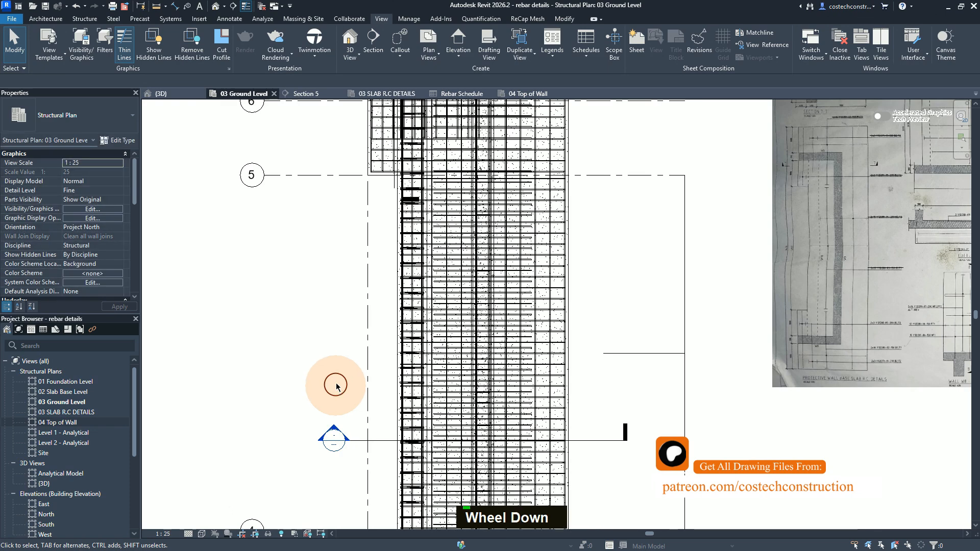
{"action": "double_click", "coordinate": [370, 138]}
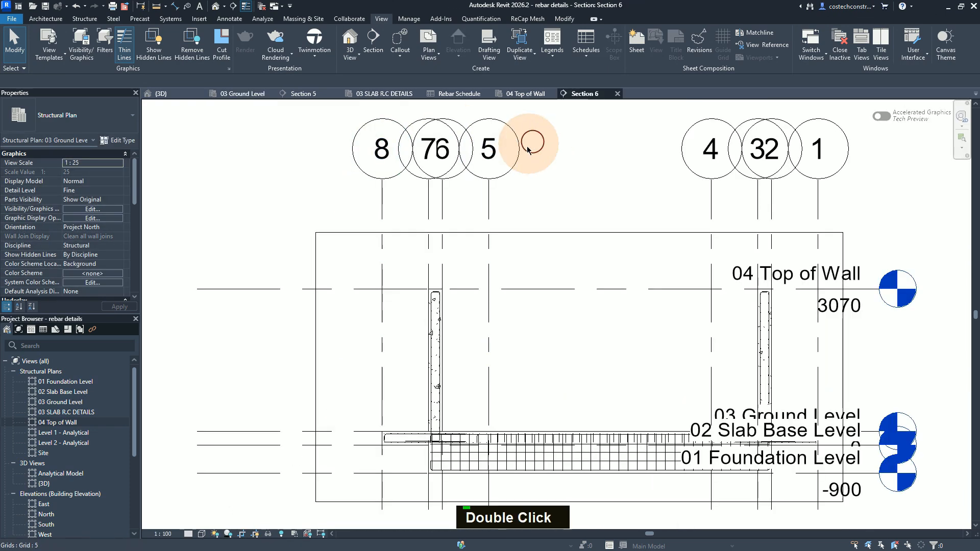
Set the section view's scale to 1:25, its detail level to Fine and its visual style to Wireframe
{"action": "left_click", "coordinate": [165, 535]}
{"action": "left_click", "coordinate": [183, 445]}
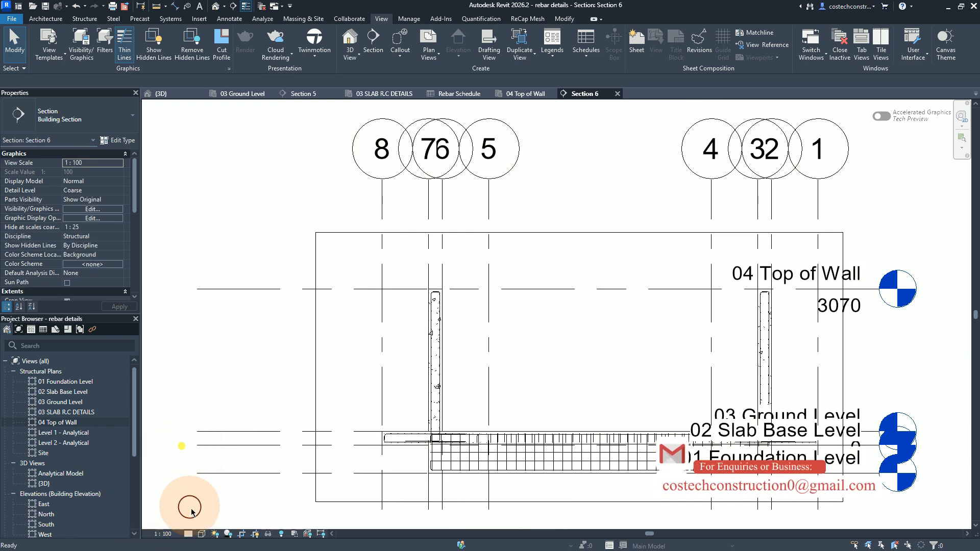
{"action": "left_click", "coordinate": [199, 522]}
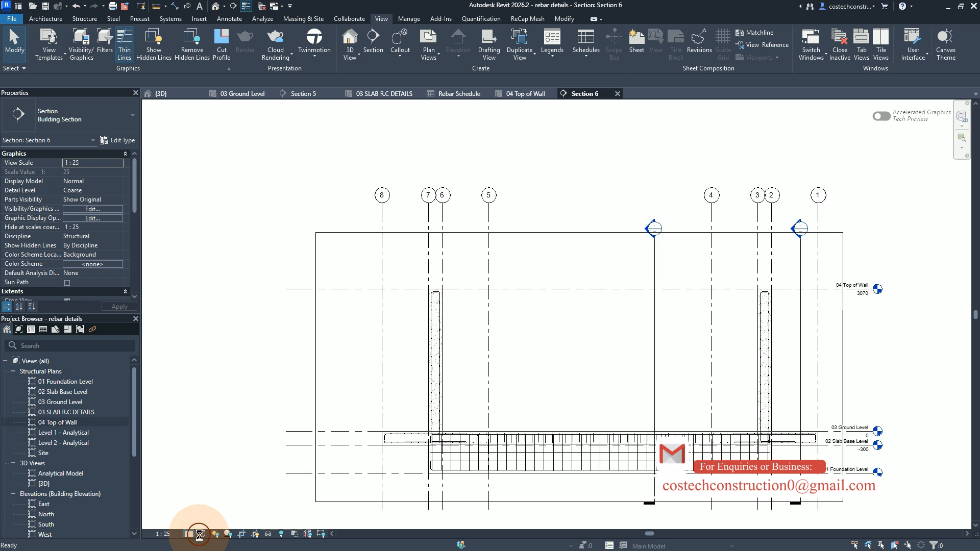
{"action": "left_click", "coordinate": [200, 534]}
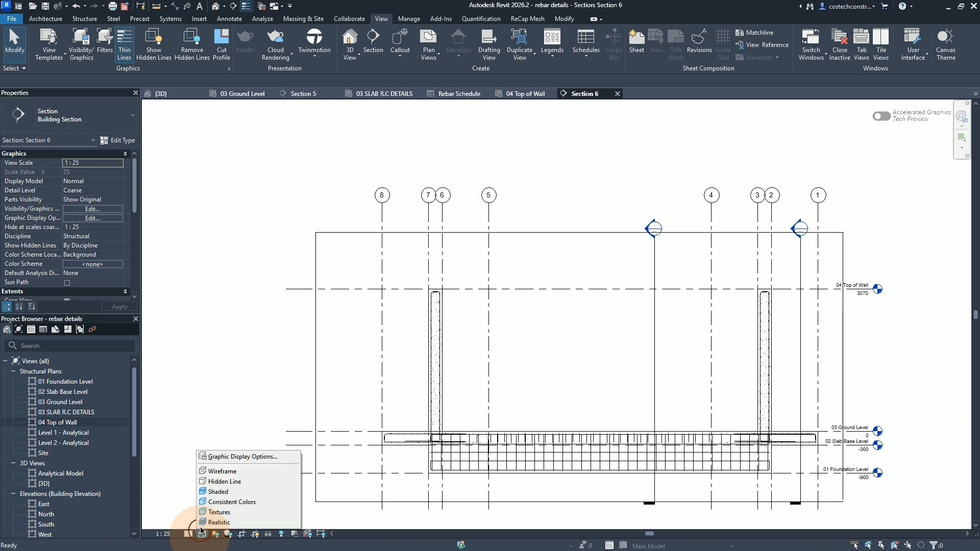
{"action": "left_click", "coordinate": [225, 471]}
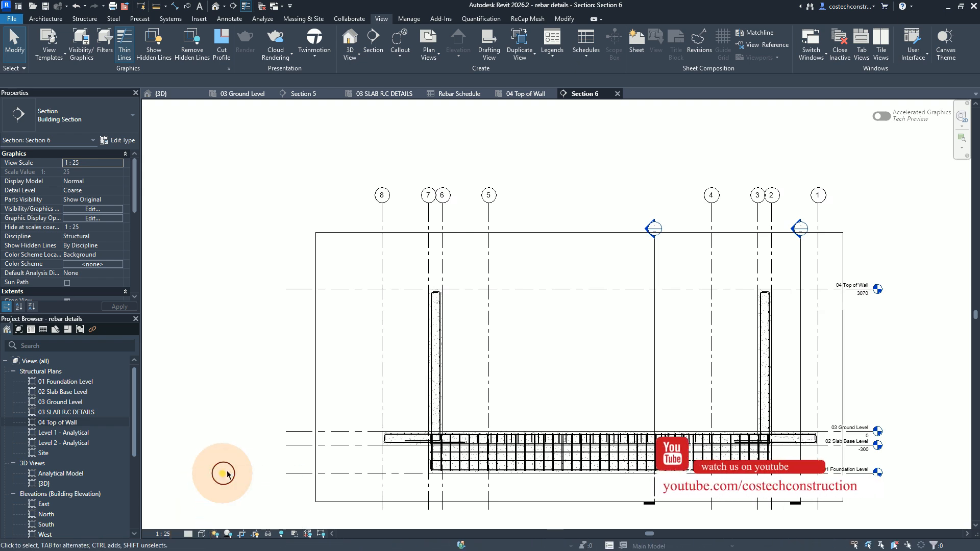
Select both Y12 Shape 21 bar sets of the cut-off wall together, the lower one and the upper one
{"action": "scroll", "coordinate": [542, 492], "scroll_direction": "up", "scroll_amount": 2}
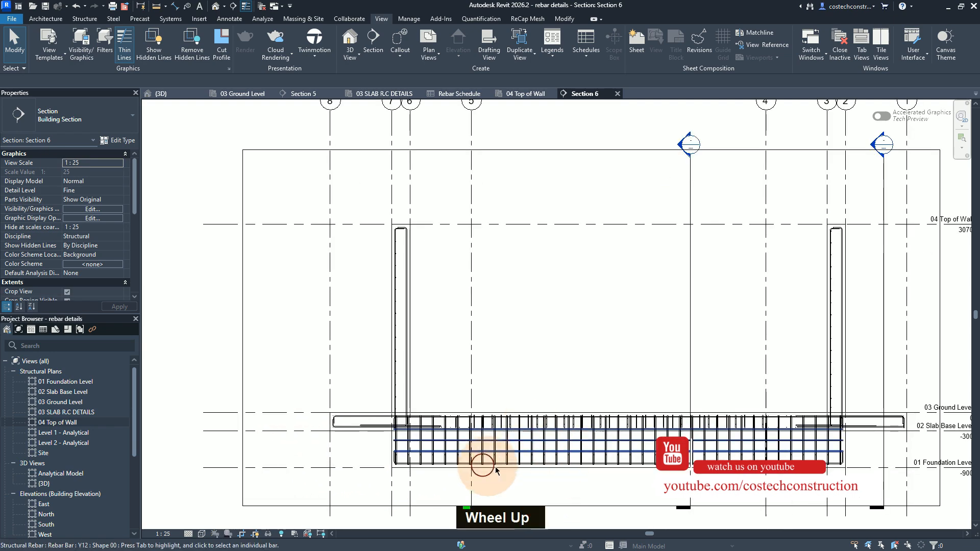
{"action": "scroll", "coordinate": [497, 470], "scroll_direction": "up", "scroll_amount": 4}
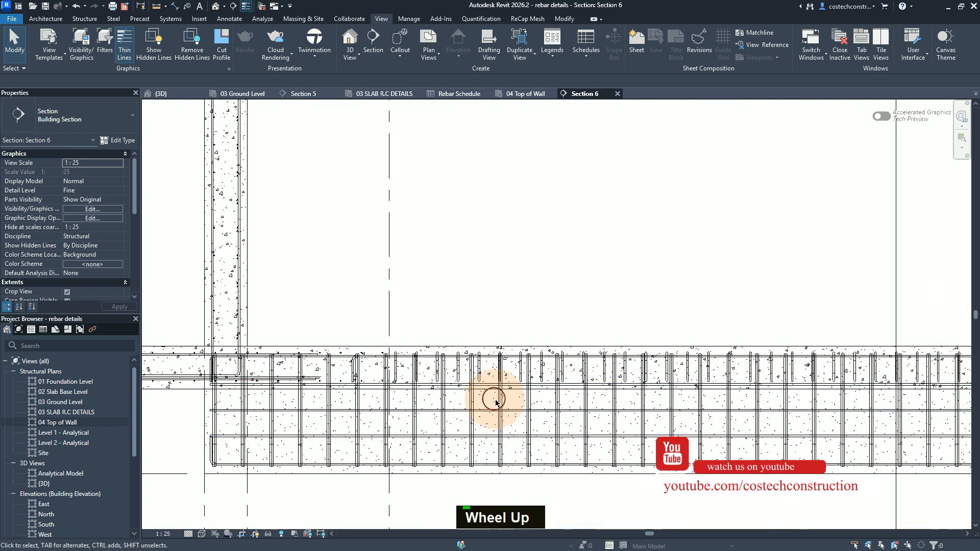
{"action": "scroll", "coordinate": [491, 436], "scroll_direction": "down", "scroll_amount": 1}
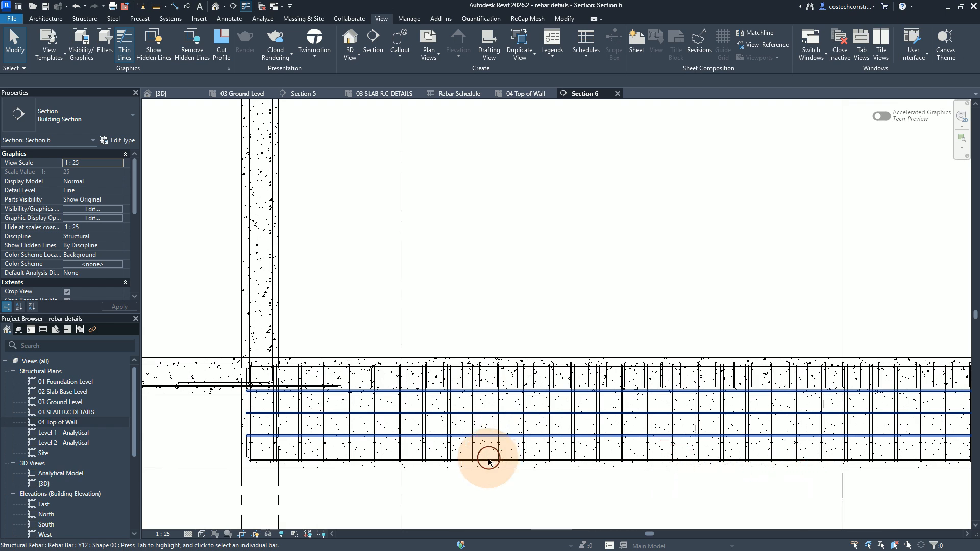
{"action": "key", "text": "Tab"}
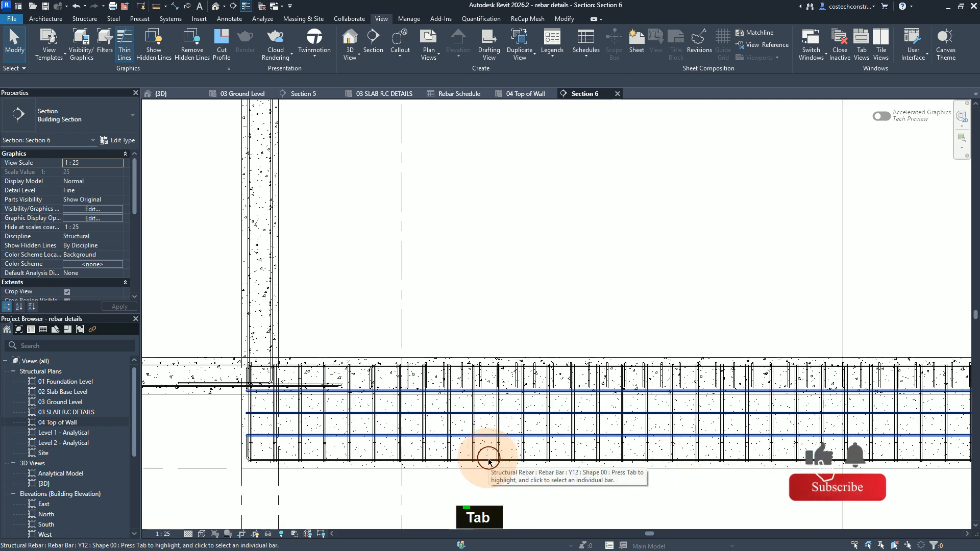
{"action": "key", "text": "Tab"}
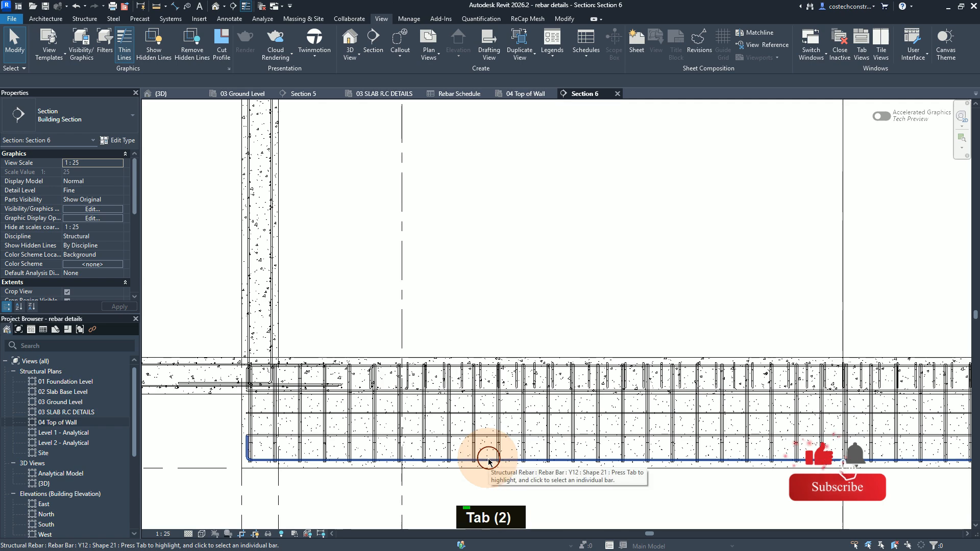
{"action": "left_click", "coordinate": [488, 461]}
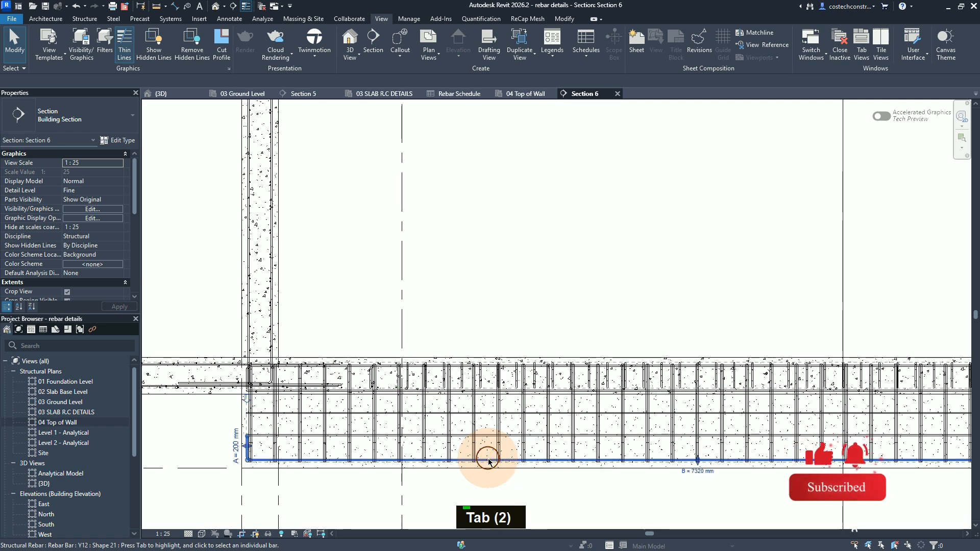
{"action": "left_click", "coordinate": [493, 372]}
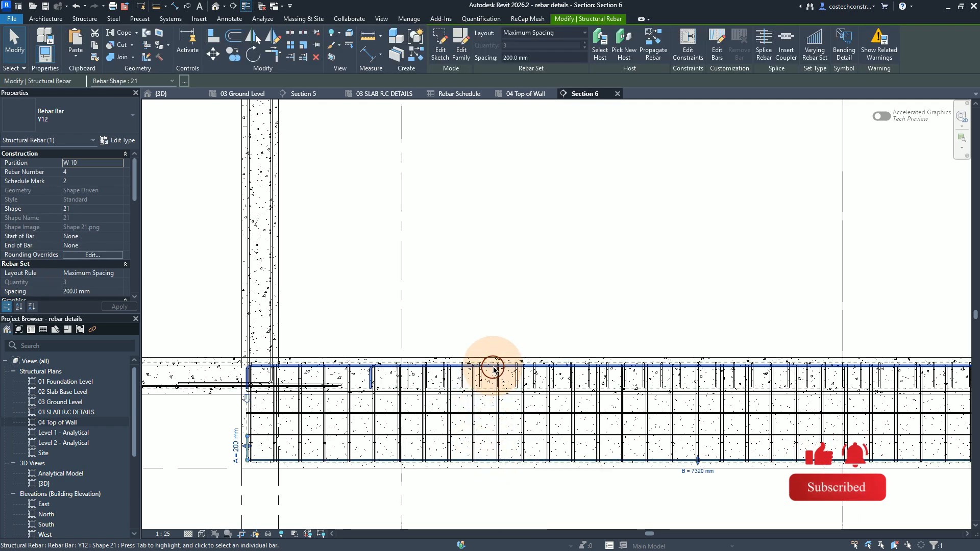
{"action": "left_click", "coordinate": [493, 368], "text": "ctrl"}
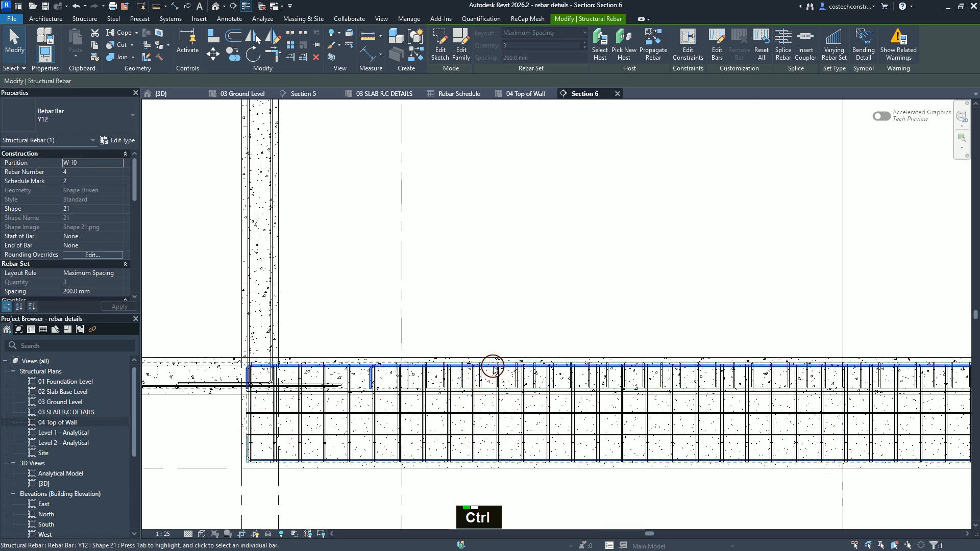
Set dimensions A and C of both selected W10 bar sets to 200 mm, matching mark 09 in the reference bar schedule on the 03 Ground Level plan
{"action": "left_click", "coordinate": [242, 94]}
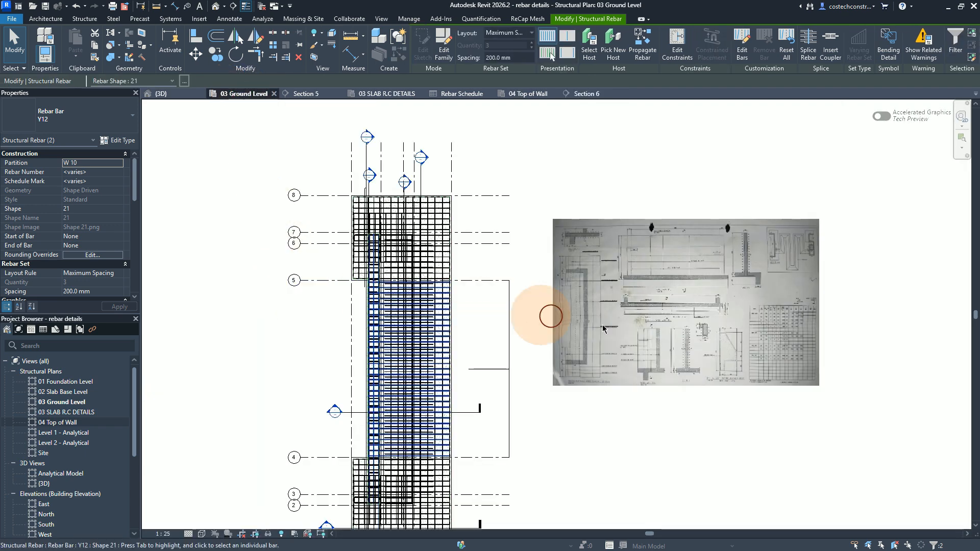
{"action": "scroll", "coordinate": [805, 357], "scroll_direction": "up", "scroll_amount": 4}
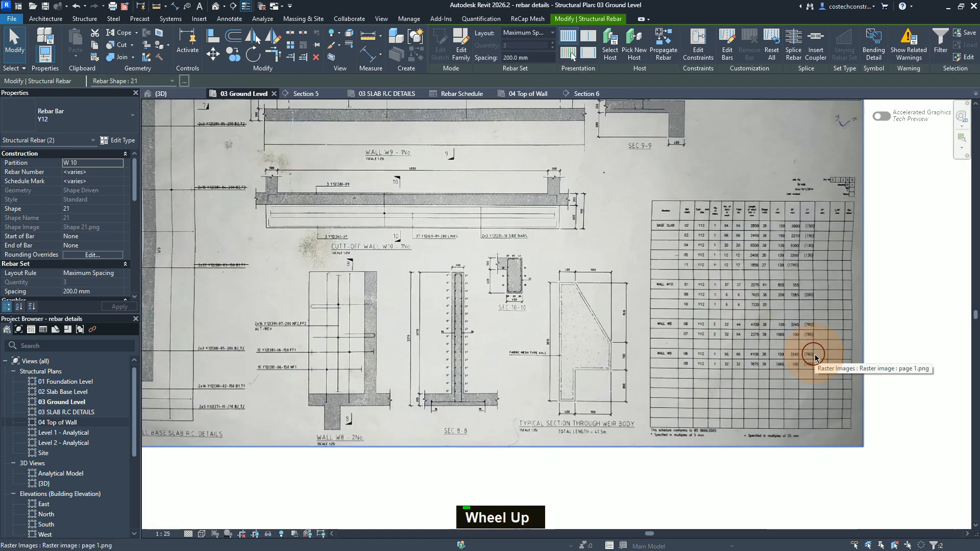
{"action": "scroll", "coordinate": [816, 358], "scroll_direction": "up", "scroll_amount": 4}
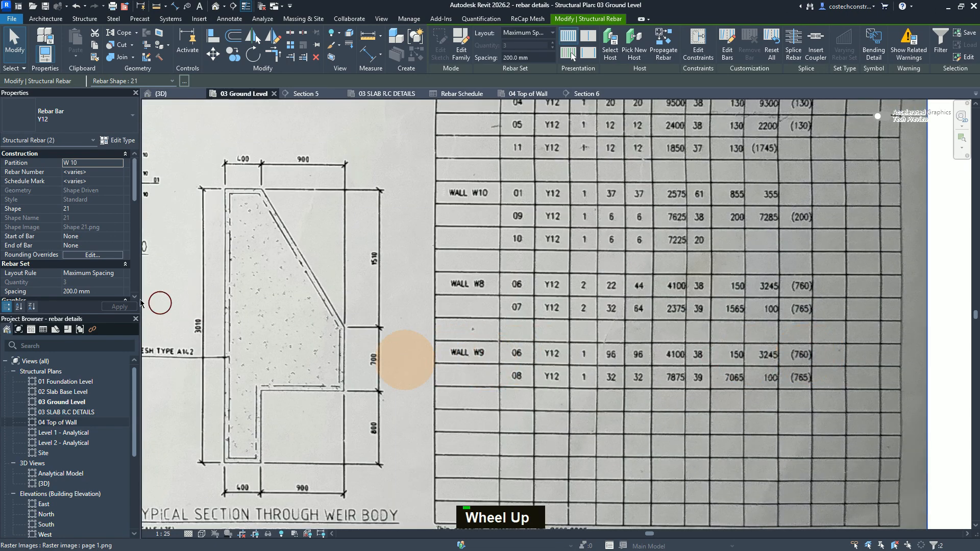
{"action": "scroll", "coordinate": [70, 217], "scroll_direction": "down", "scroll_amount": 6}
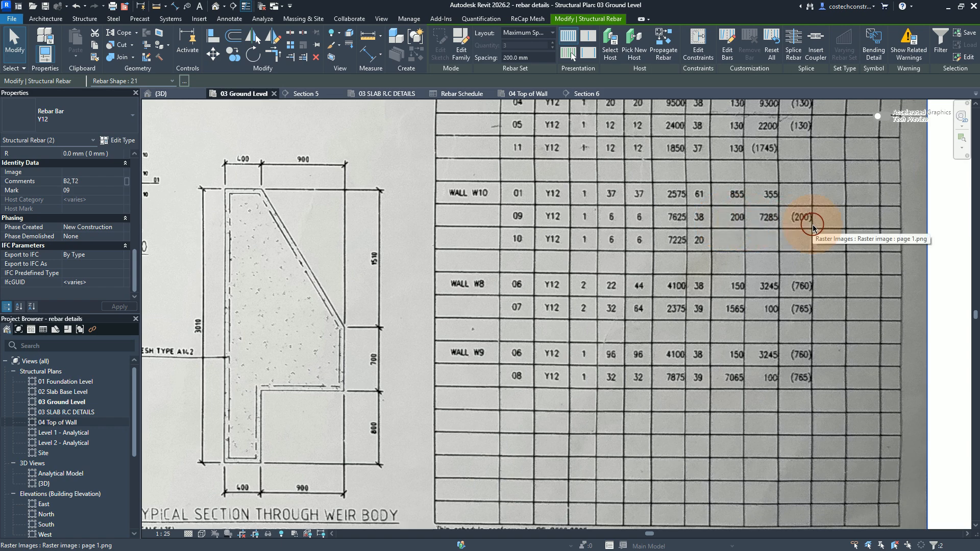
{"action": "scroll", "coordinate": [102, 239], "scroll_direction": "up", "scroll_amount": 5}
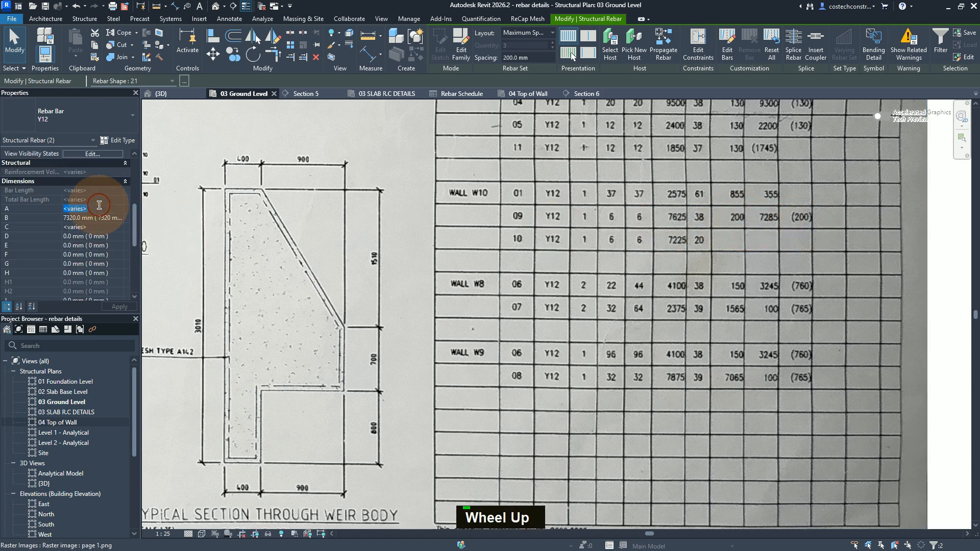
{"action": "type", "text": "200"}
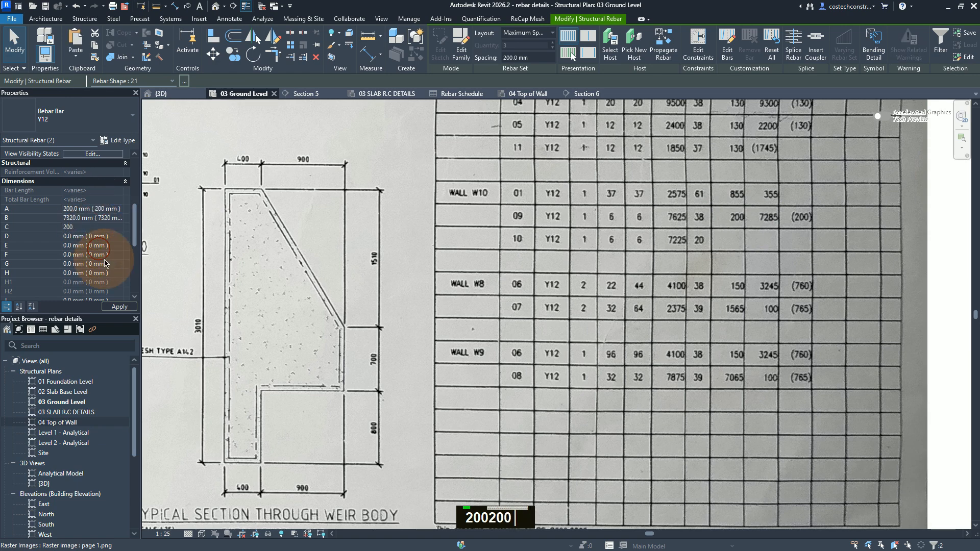
{"action": "left_click", "coordinate": [116, 306]}
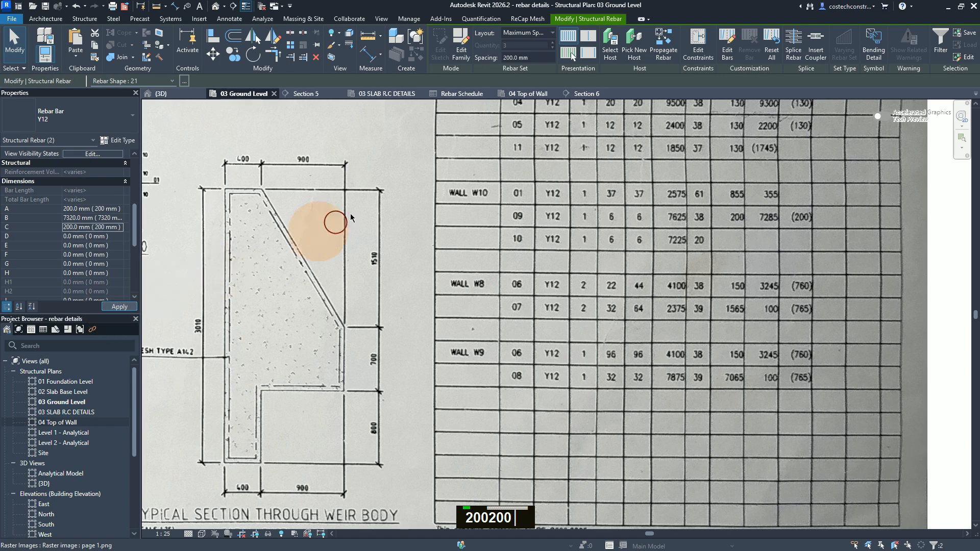
Open the Rebar Schedule and review the W 10 rows' shapes and dimensions, then the Partition, Count and Quantity columns
{"action": "left_click", "coordinate": [474, 94]}
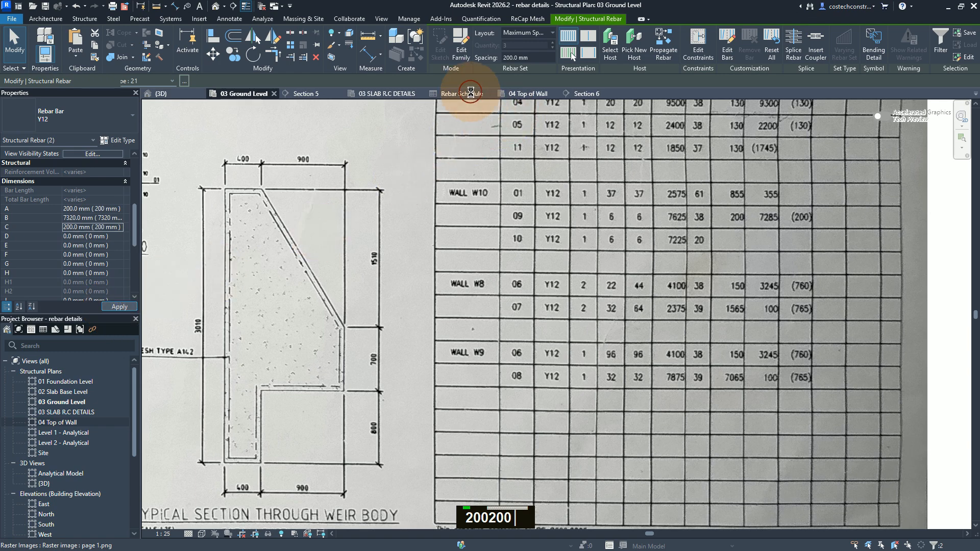
{"action": "key", "text": "Escape"}
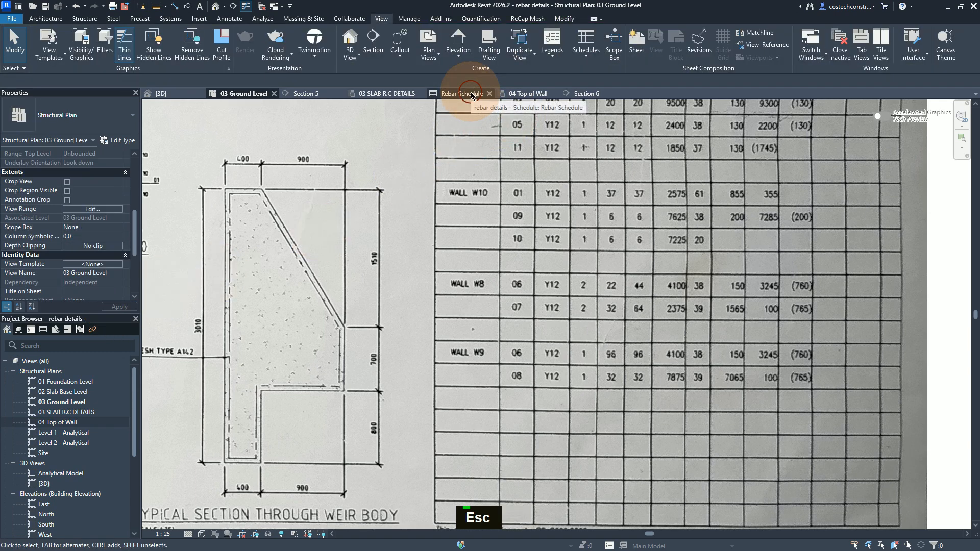
{"action": "left_click", "coordinate": [471, 95]}
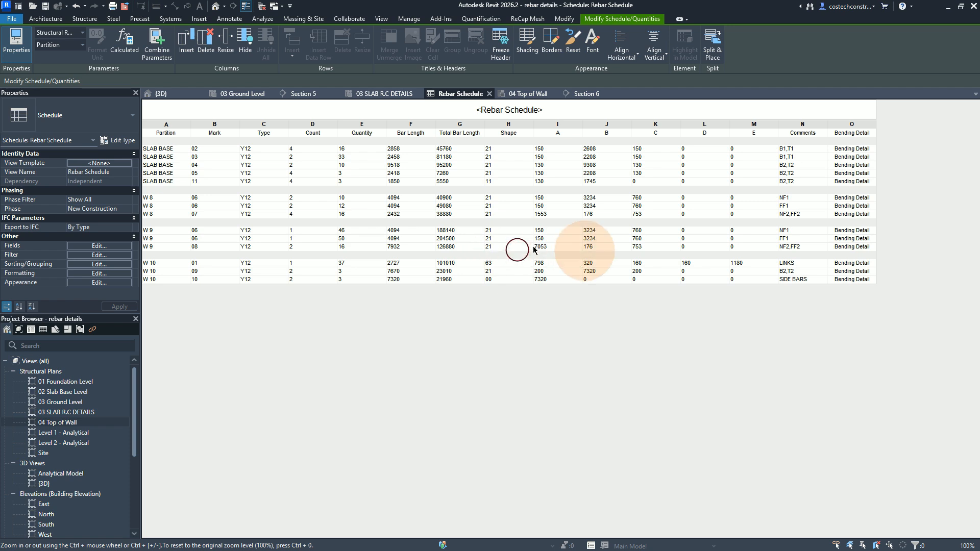
{"action": "left_click", "coordinate": [573, 263]}
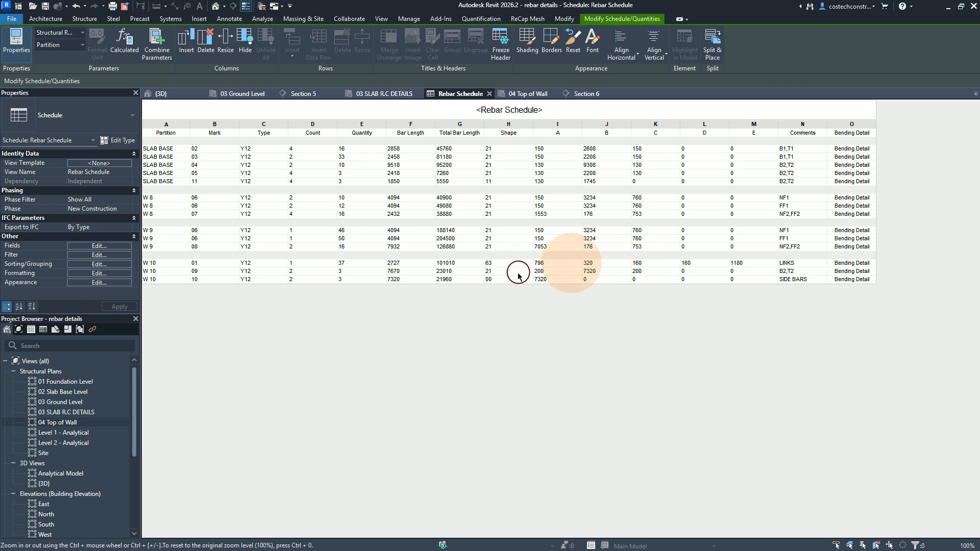
{"action": "left_click", "coordinate": [515, 280]}
{"action": "left_click", "coordinate": [164, 171]}
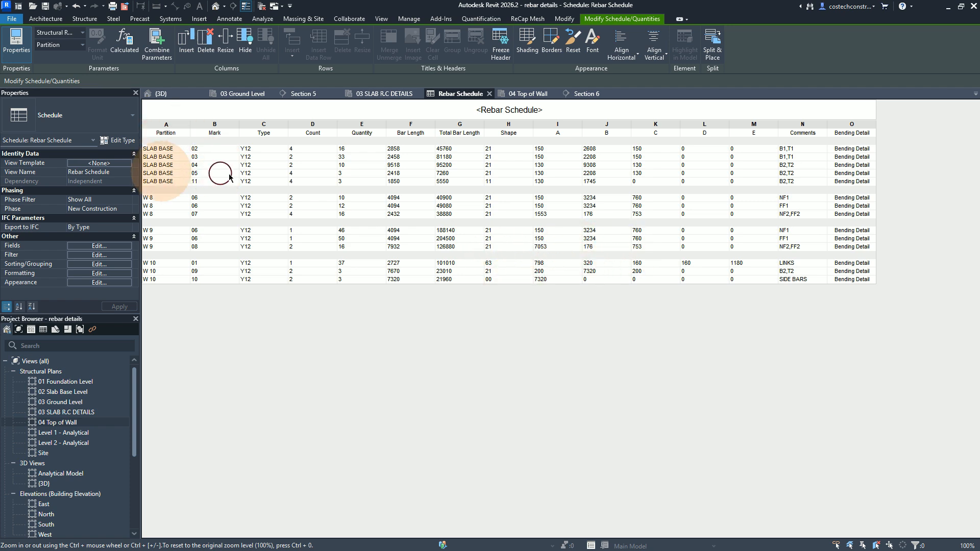
{"action": "left_click", "coordinate": [332, 279]}
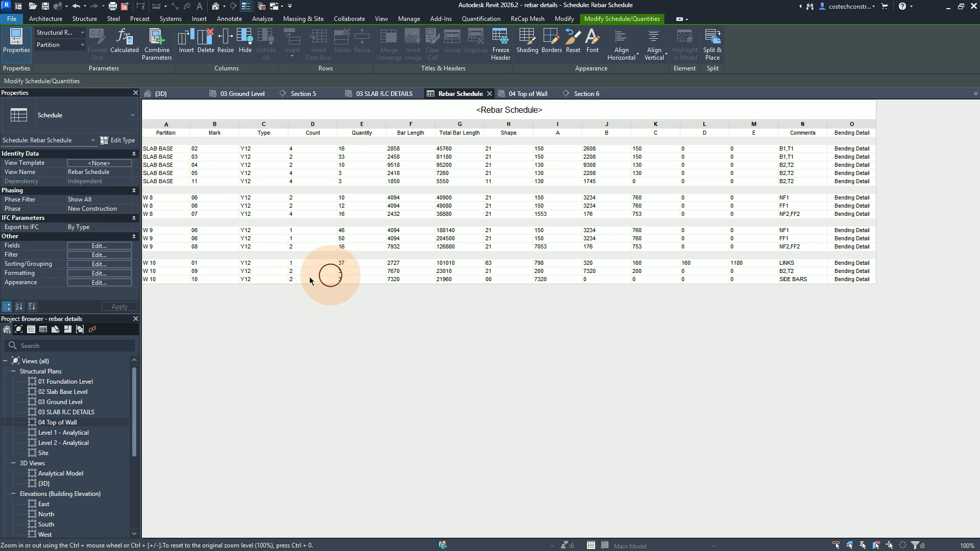
{"action": "left_click", "coordinate": [167, 142]}
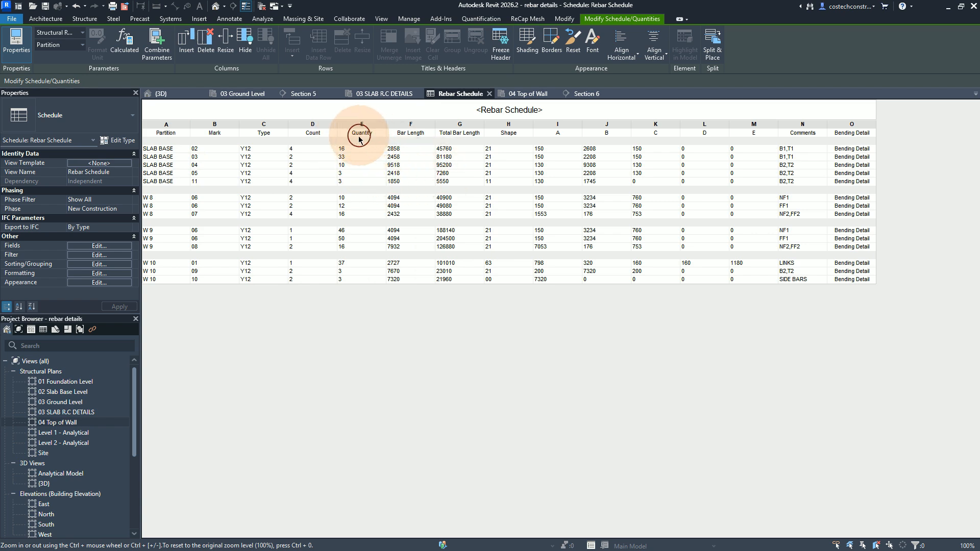
{"action": "left_click", "coordinate": [343, 149]}
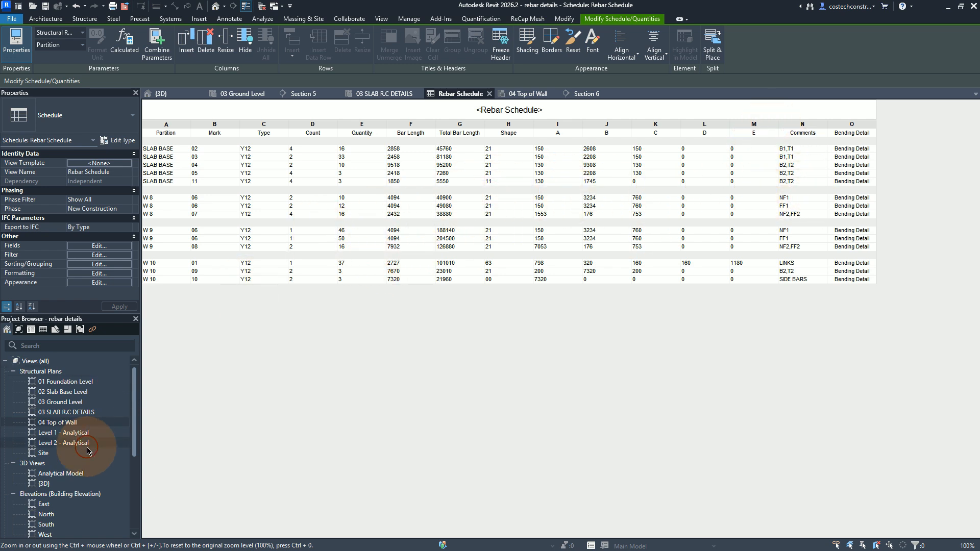
Create a new sheet using the A1 metric titleblock
{"action": "scroll", "coordinate": [87, 451], "scroll_direction": "down", "scroll_amount": 5}
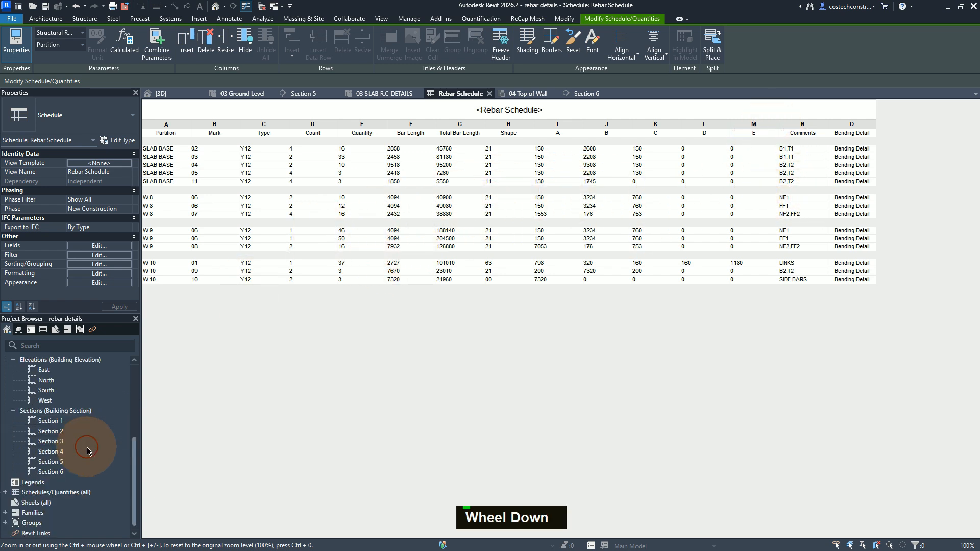
{"action": "left_click", "coordinate": [26, 504]}
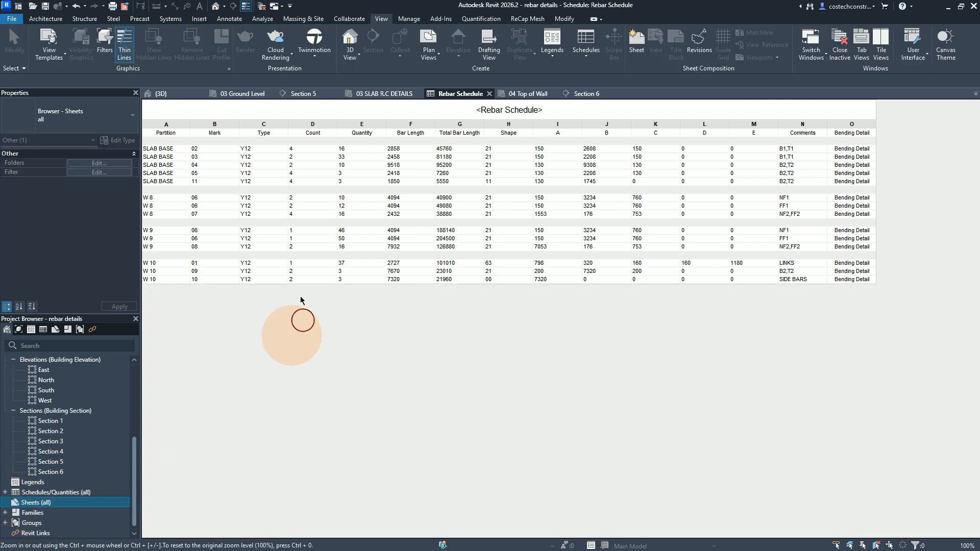
{"action": "right_click", "coordinate": [42, 506]}
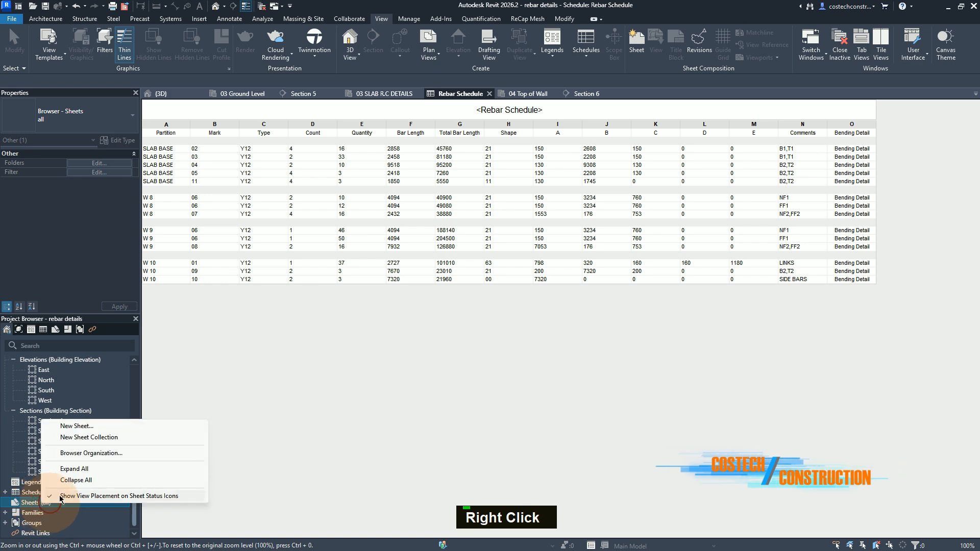
{"action": "left_click", "coordinate": [88, 427]}
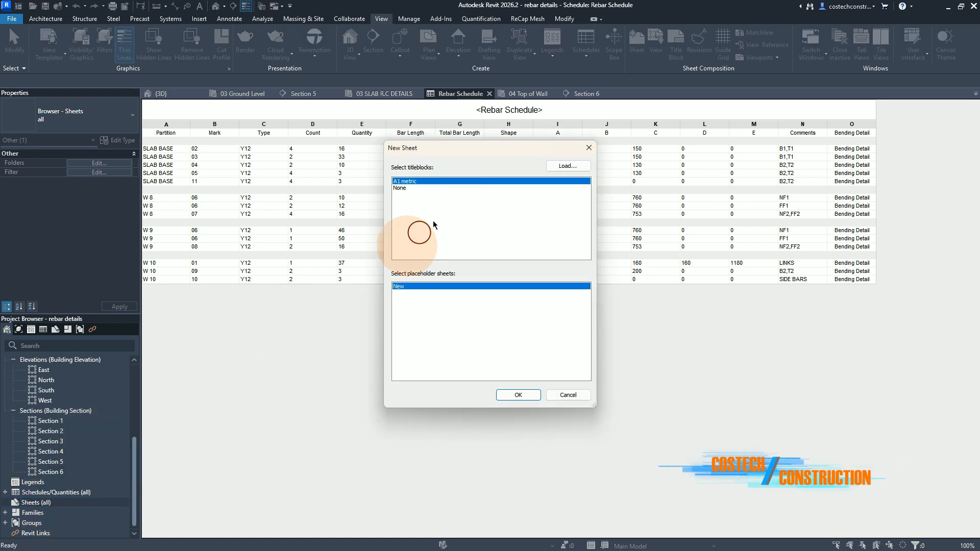
{"action": "left_click", "coordinate": [524, 401]}
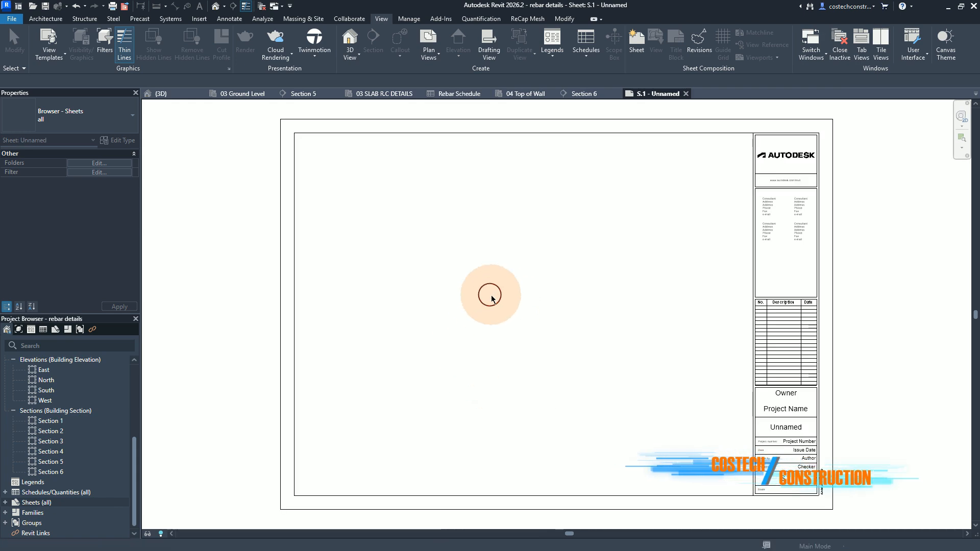
{"action": "left_click", "coordinate": [470, 299]}
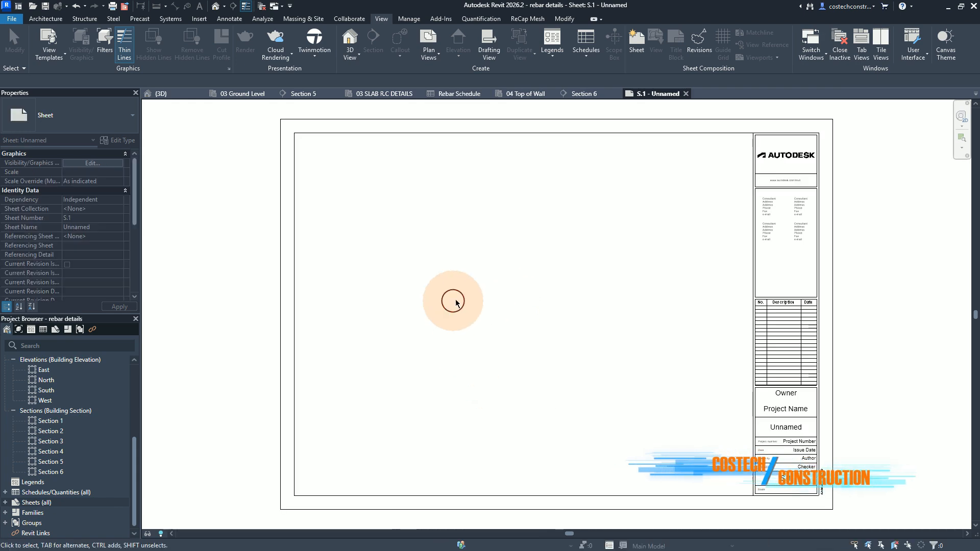
Place the Rebar Schedule on the new sheet, in the upper-left corner of the titleblock's drawing area
{"action": "left_click", "coordinate": [7, 493]}
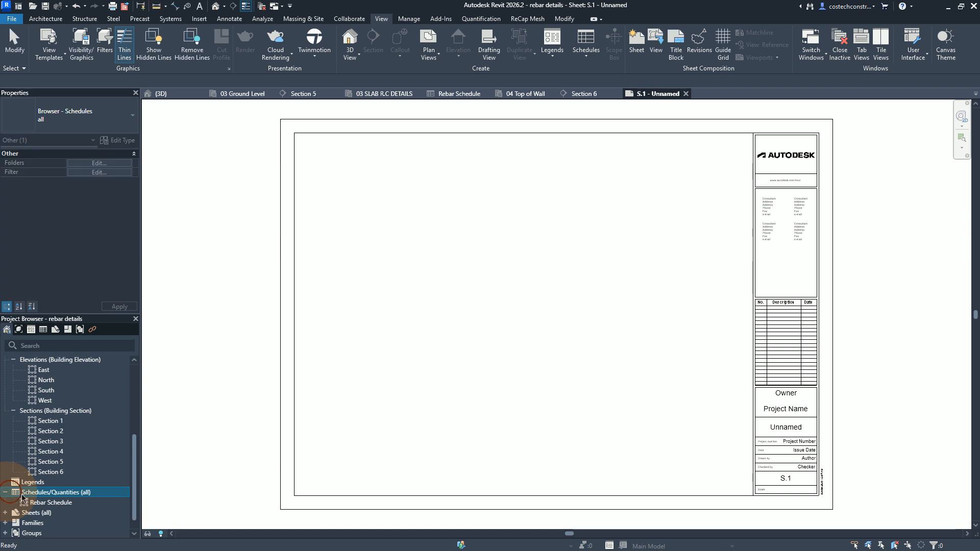
{"action": "left_click", "coordinate": [51, 503]}
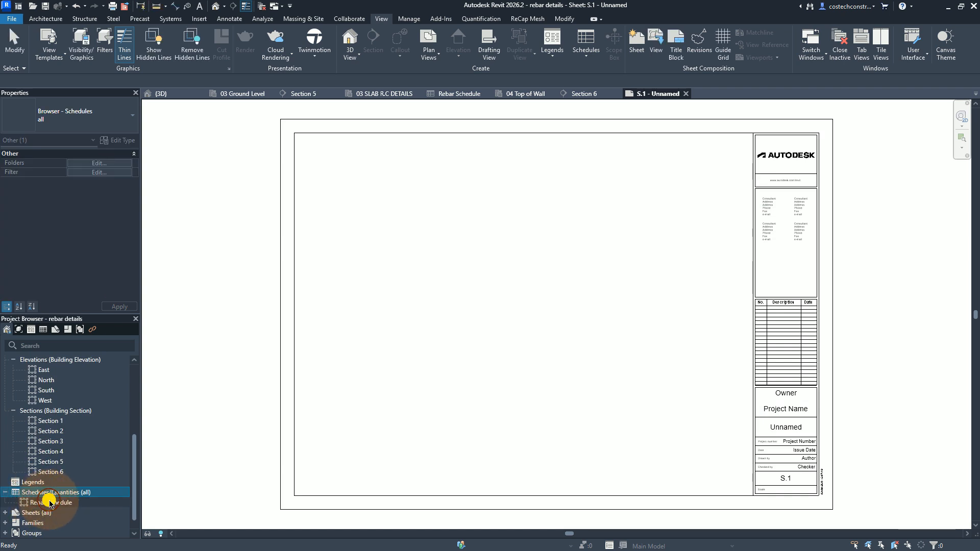
{"action": "left_click_drag", "start_coordinate": [51, 503], "coordinate": [415, 264]}
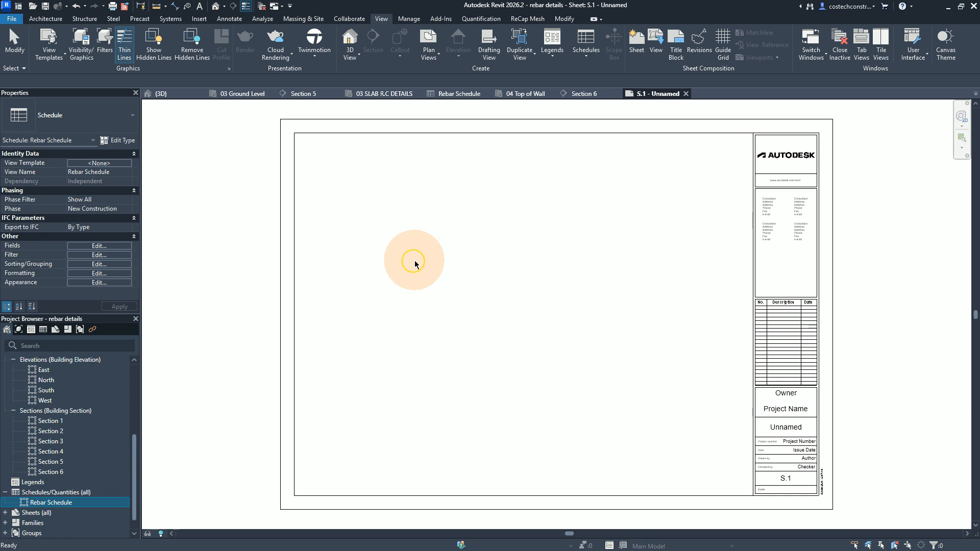
{"action": "left_click_drag", "start_coordinate": [415, 264], "coordinate": [416, 264]}
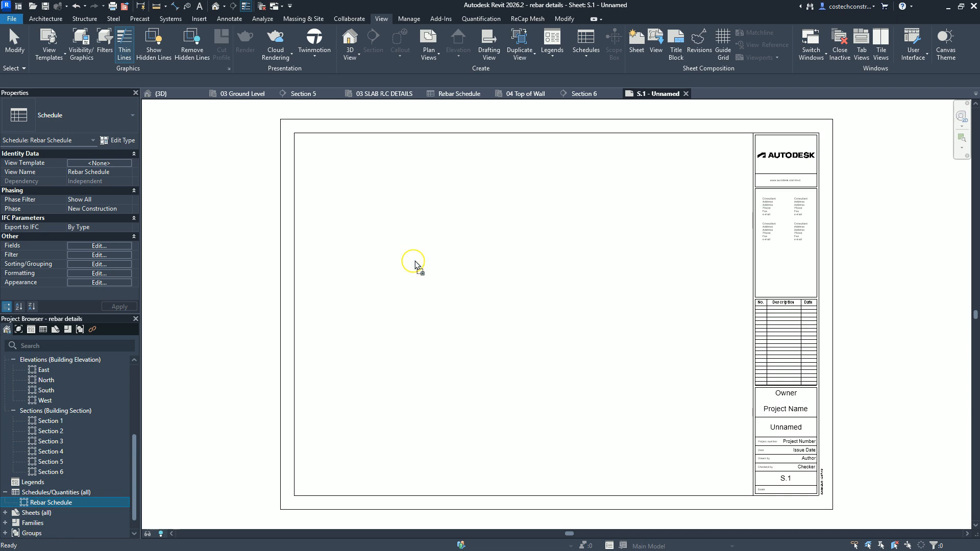
{"action": "left_click", "coordinate": [428, 291]}
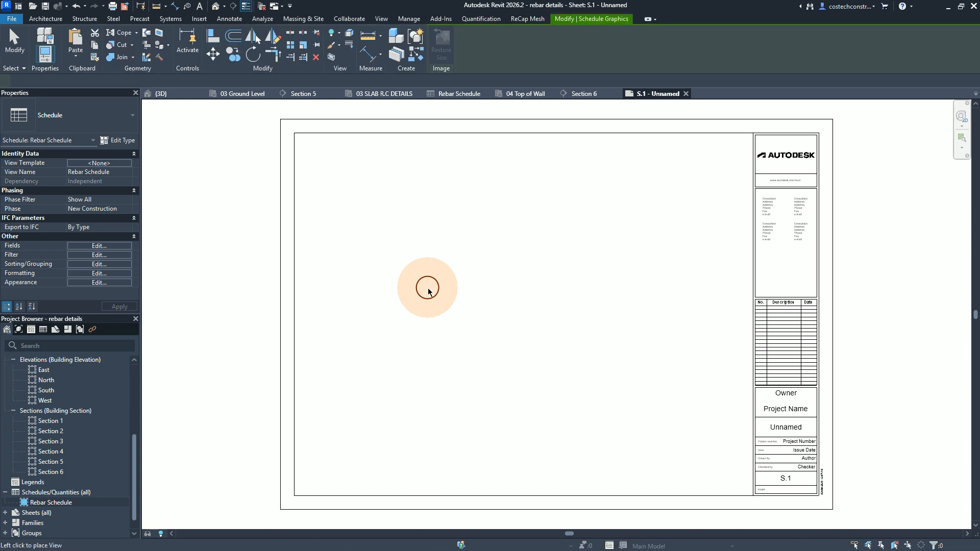
{"action": "left_click", "coordinate": [466, 280]}
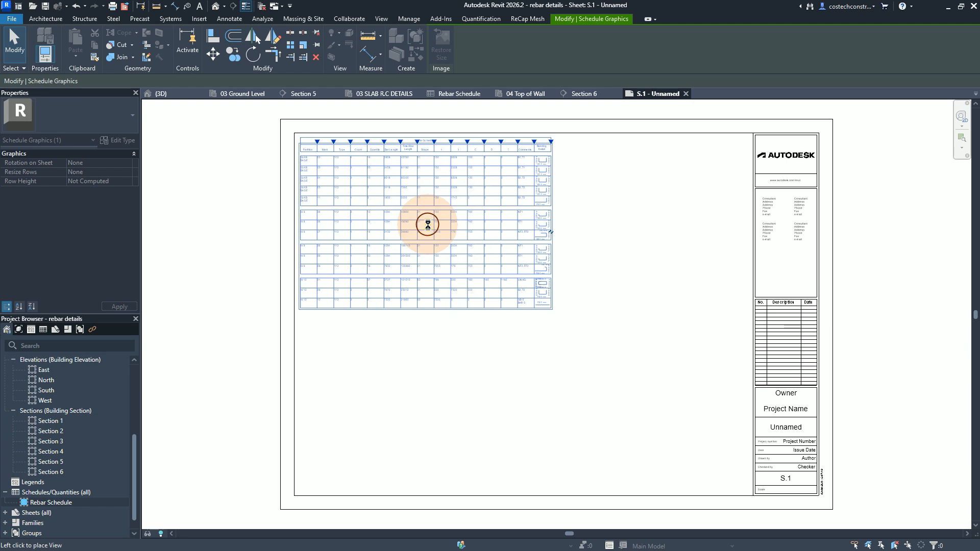
{"action": "left_click", "coordinate": [427, 225]}
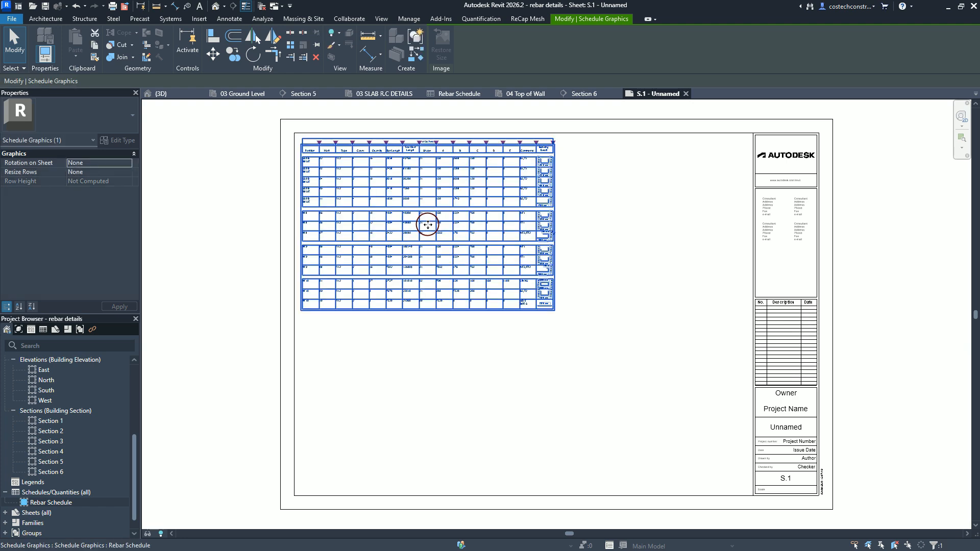
{"action": "key", "text": "Escape"}
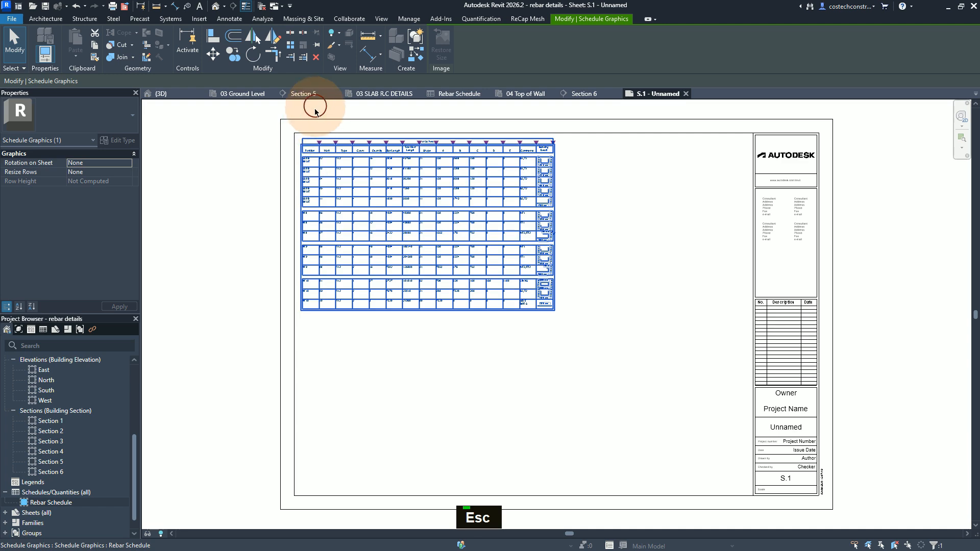
Widen the placed schedule's Partition column slightly so that SLAB BASE fits on a single line
{"action": "scroll", "coordinate": [311, 124], "scroll_direction": "up", "scroll_amount": 1}
{"action": "scroll", "coordinate": [322, 140], "scroll_direction": "up", "scroll_amount": 4}
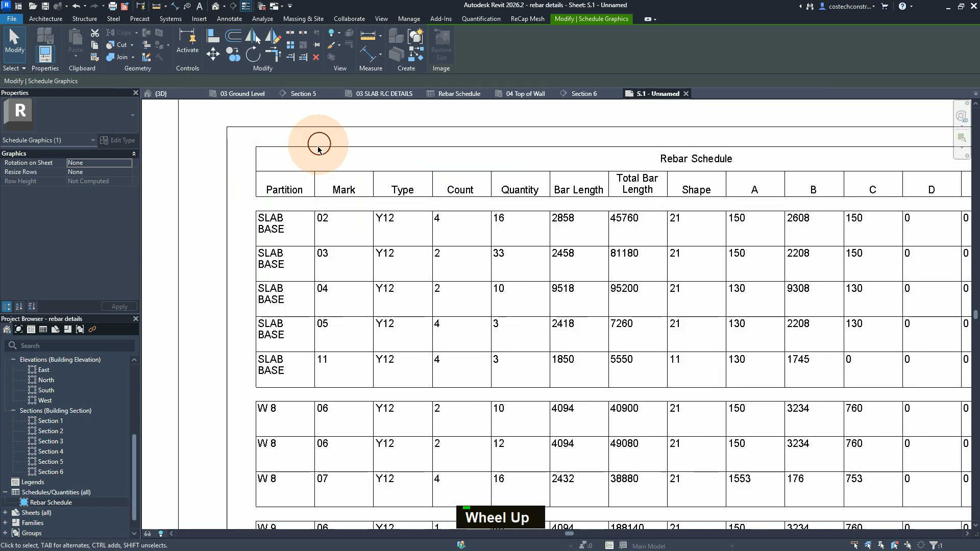
{"action": "key", "text": "Escape"}
{"action": "left_click", "coordinate": [306, 175]}
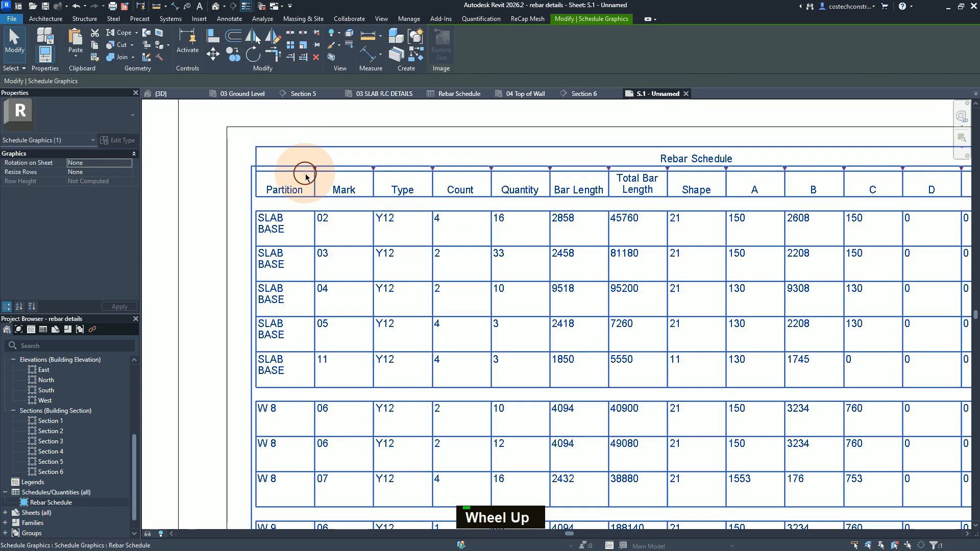
{"action": "left_click", "coordinate": [315, 169]}
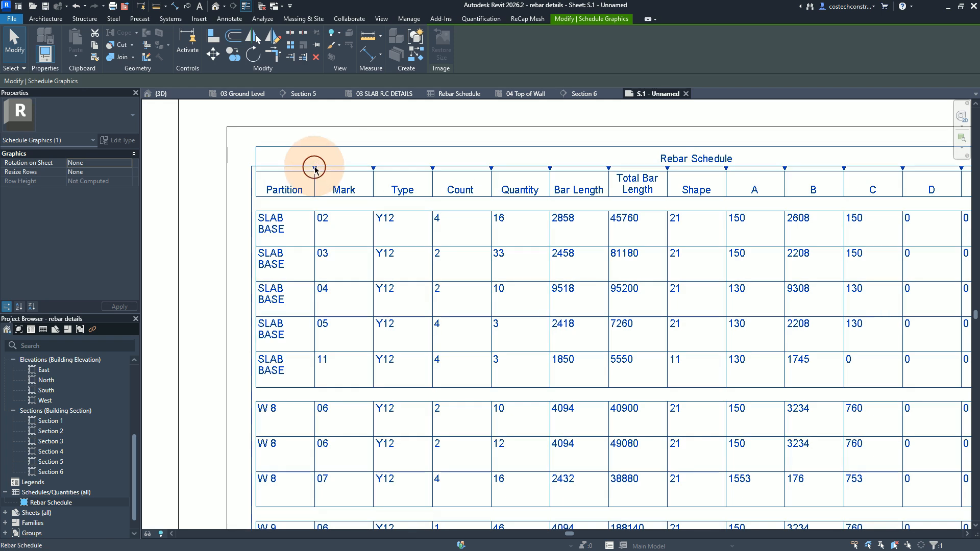
{"action": "left_click_drag", "start_coordinate": [315, 167], "coordinate": [360, 170]}
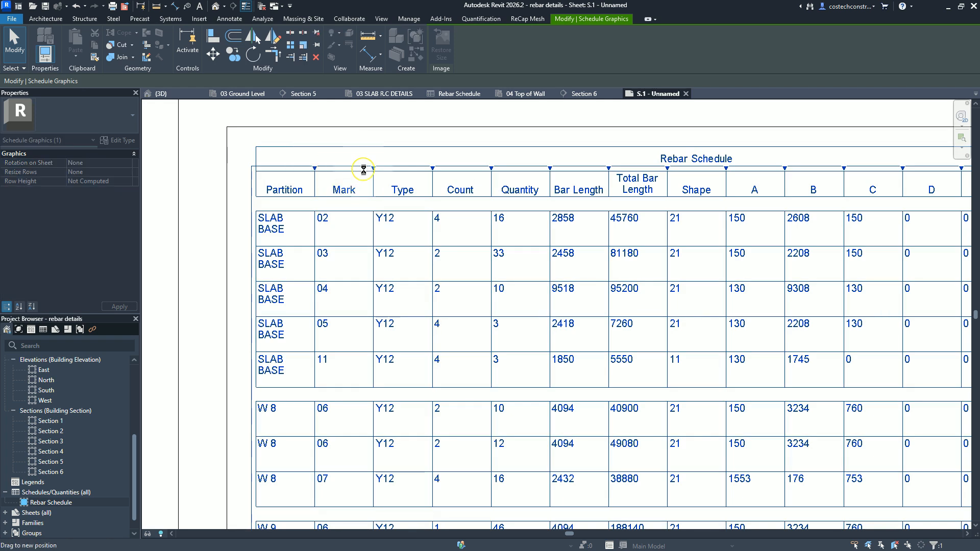
{"action": "left_click_drag", "start_coordinate": [364, 170], "coordinate": [363, 170]}
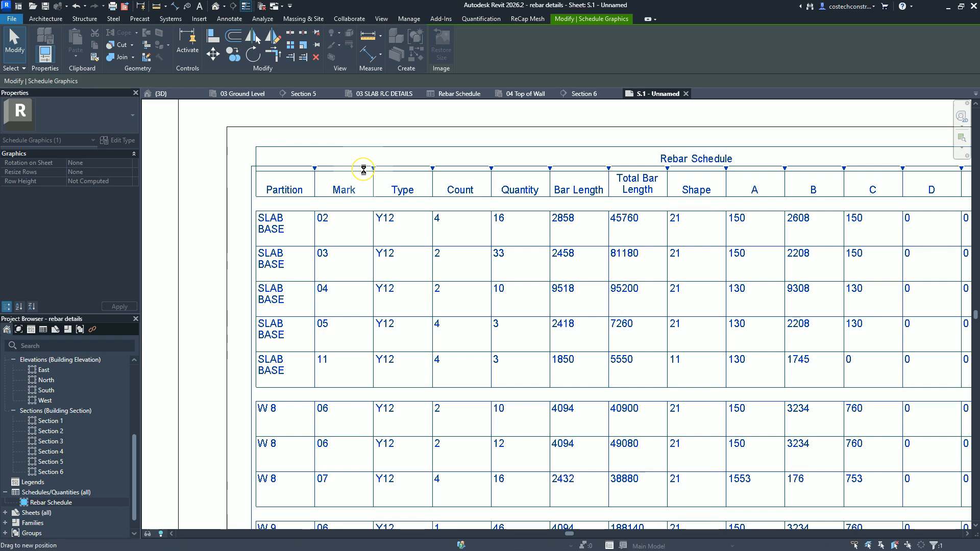
{"action": "left_click_drag", "start_coordinate": [363, 170], "coordinate": [325, 169]}
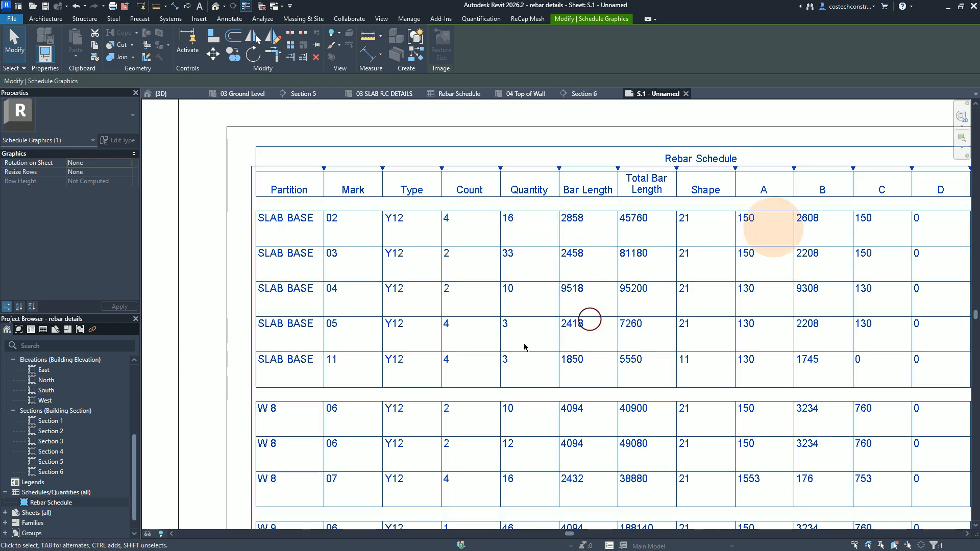
Resize the placed schedule's rows on the sheet by Image Rows with a row height of 20
{"action": "scroll", "coordinate": [242, 348], "scroll_direction": "down", "scroll_amount": 3}
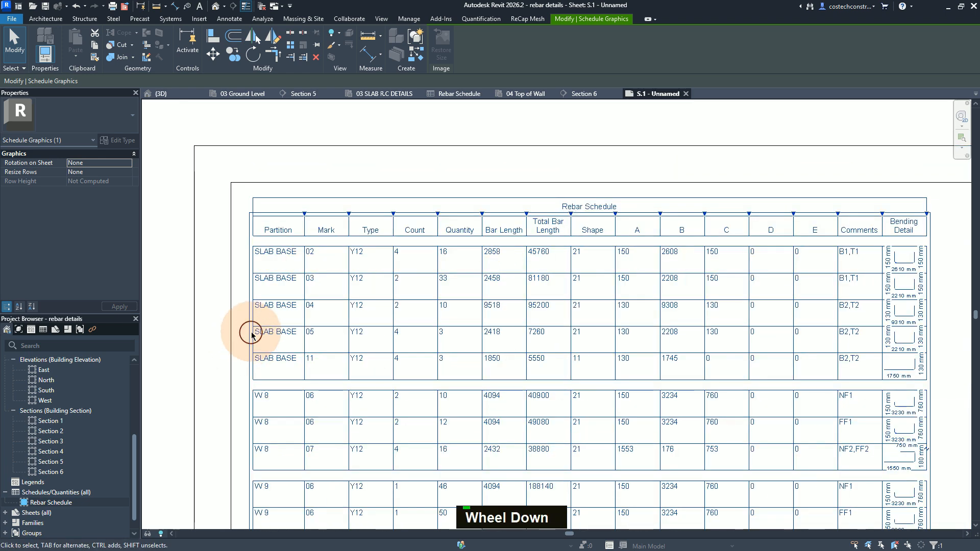
{"action": "scroll", "coordinate": [667, 311], "scroll_direction": "up", "scroll_amount": 2}
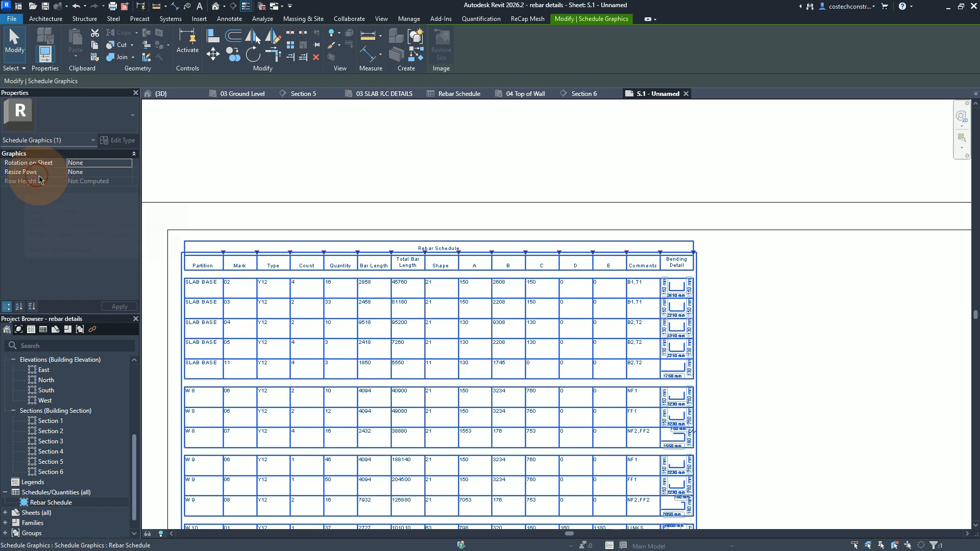
{"action": "left_click", "coordinate": [126, 174]}
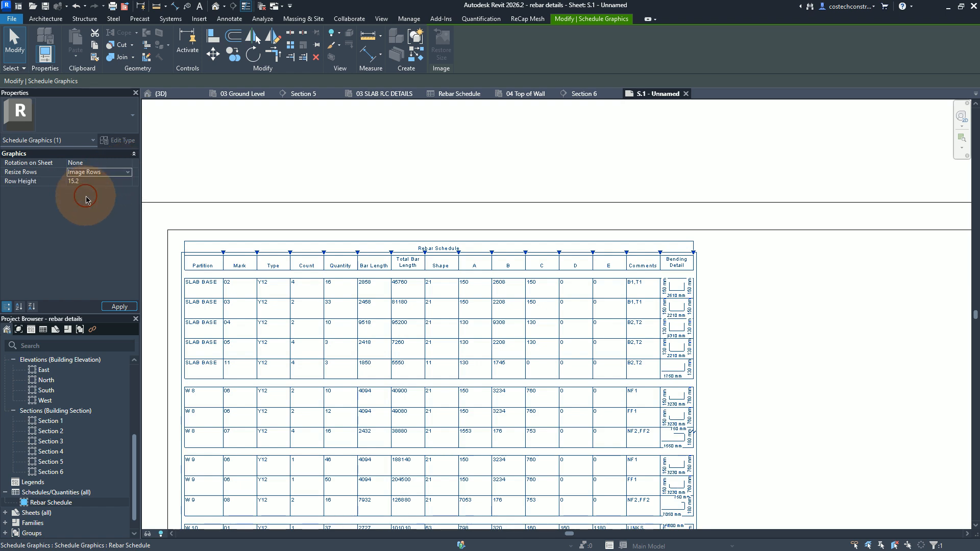
{"action": "left_click", "coordinate": [84, 183]}
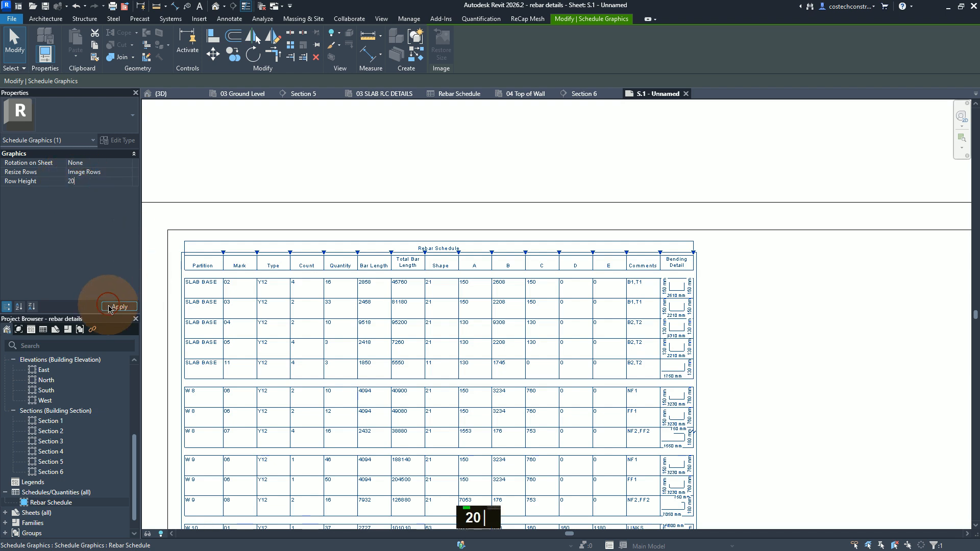
{"action": "left_click", "coordinate": [193, 315]}
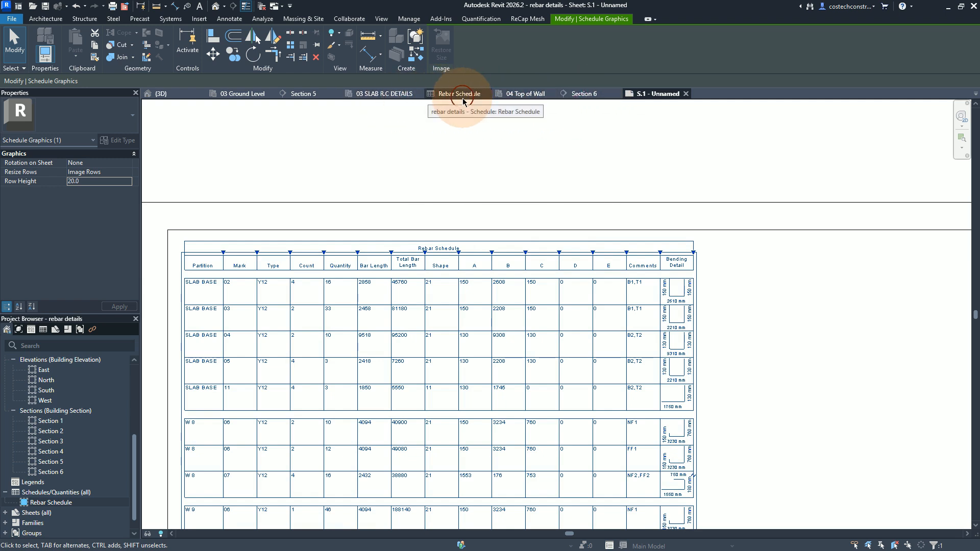
In the 03 SLAB R.C DETAILS plan, place a realistic bending detail of the mark 02 bar, aligned to the bar, above the slab
{"action": "left_click", "coordinate": [397, 98]}
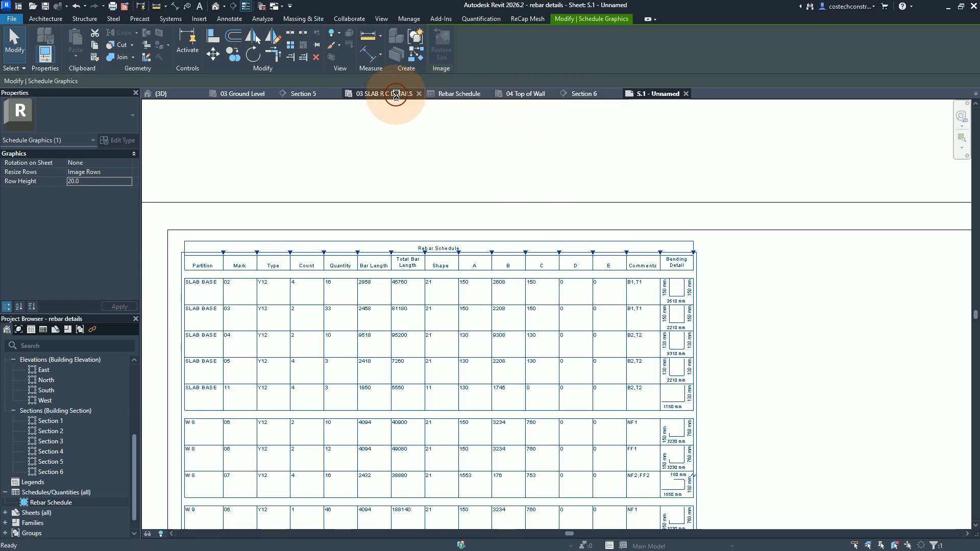
{"action": "scroll", "coordinate": [447, 320], "scroll_direction": "down", "scroll_amount": 1}
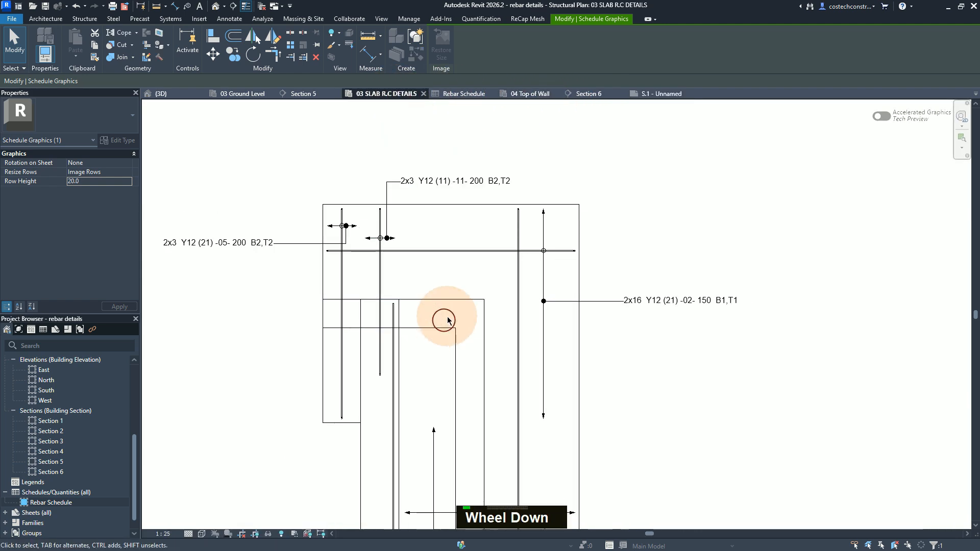
{"action": "left_click", "coordinate": [454, 261]}
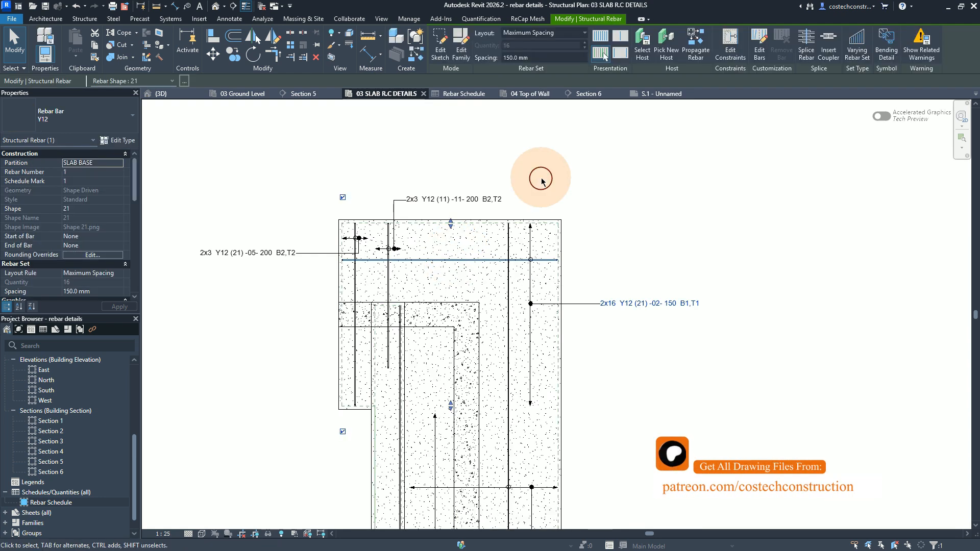
{"action": "left_click", "coordinate": [889, 54]}
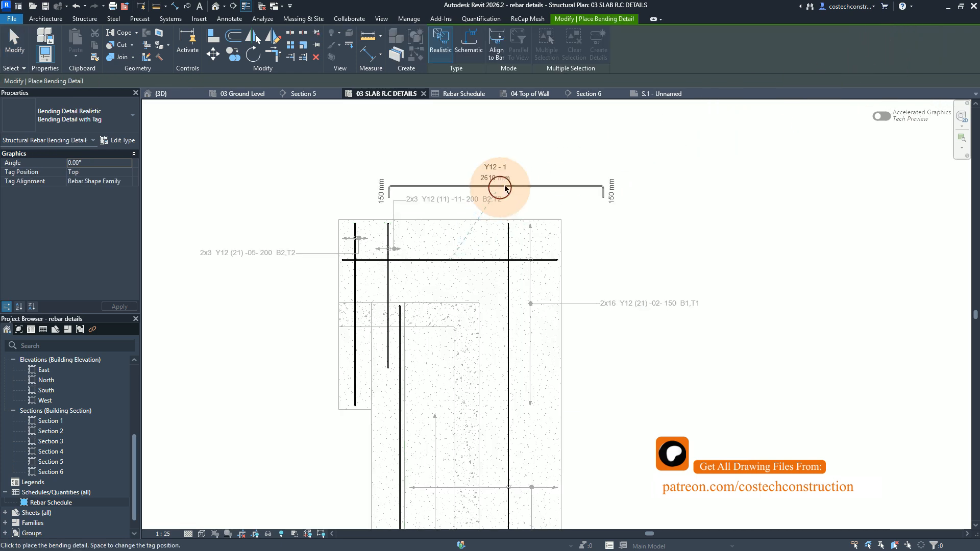
{"action": "left_click", "coordinate": [499, 54]}
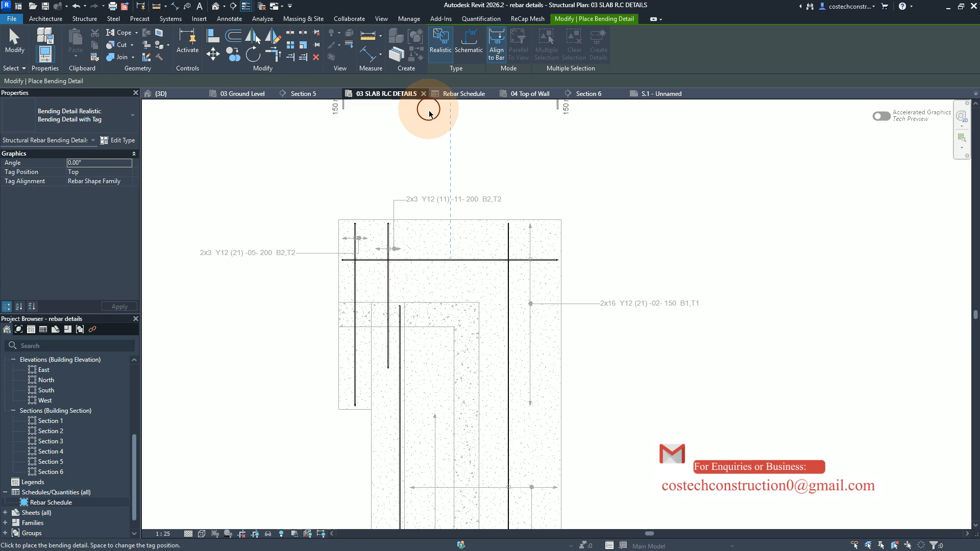
{"action": "left_click", "coordinate": [435, 140]}
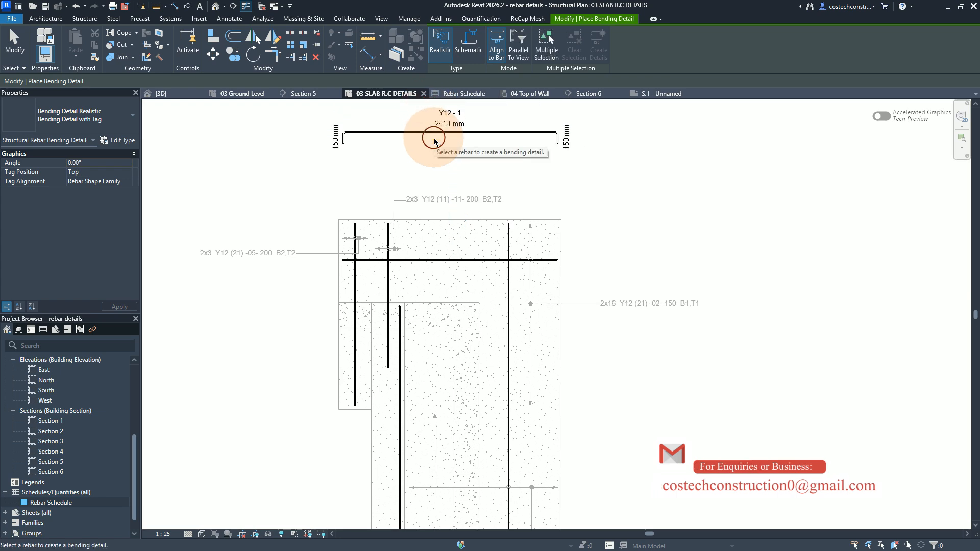
{"action": "key", "text": "Escape"}
{"action": "key", "text": "Escape"}
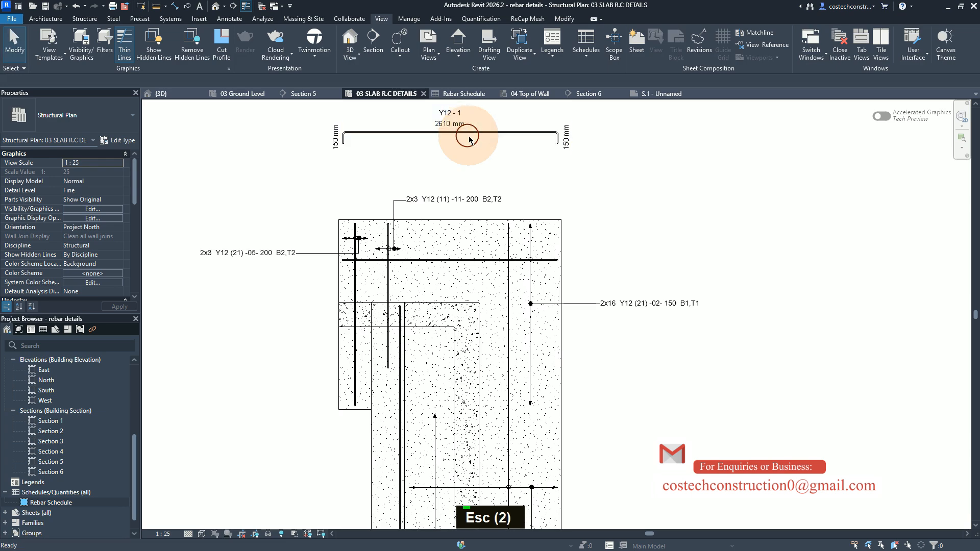
Change the placed bending detail's type to the realistic Bending Detail without a tag
{"action": "left_click", "coordinate": [471, 132]}
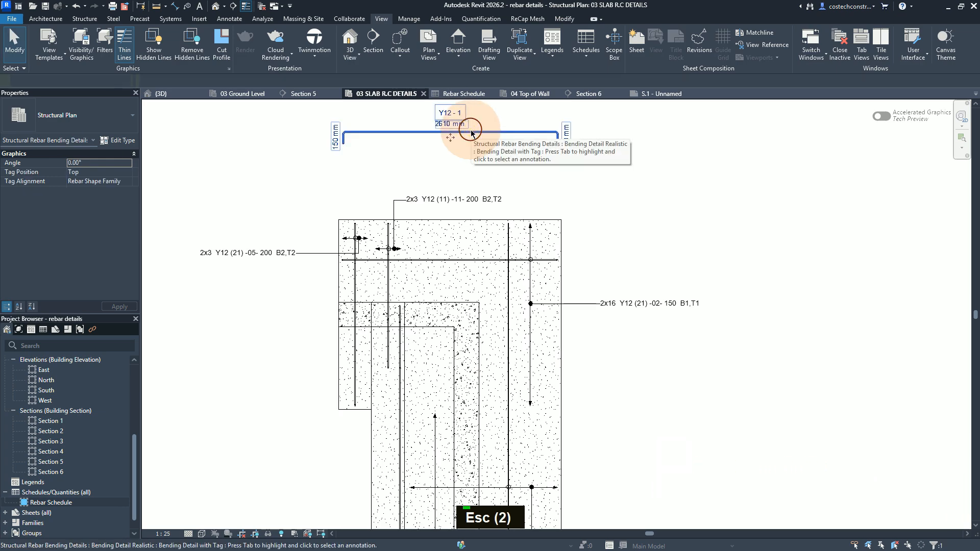
{"action": "left_click", "coordinate": [90, 122]}
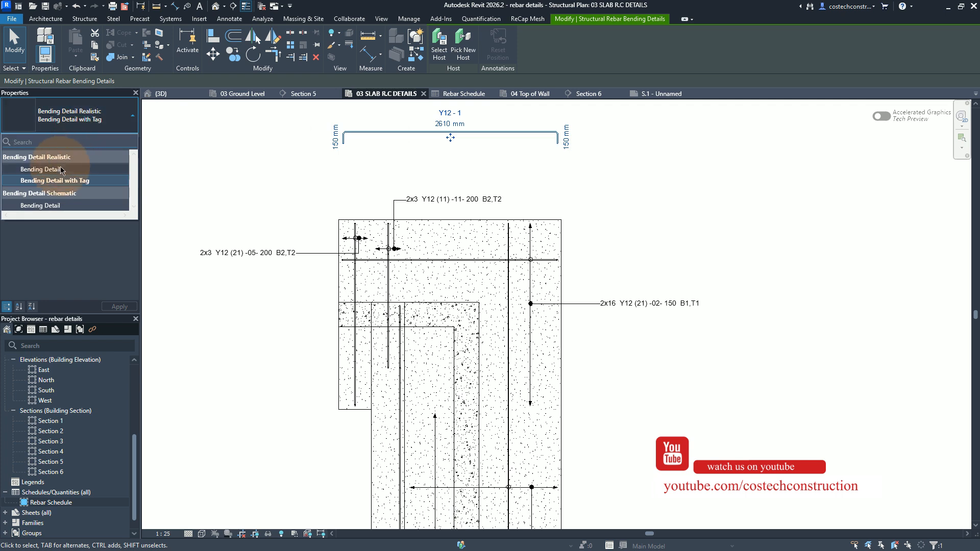
{"action": "left_click", "coordinate": [61, 169]}
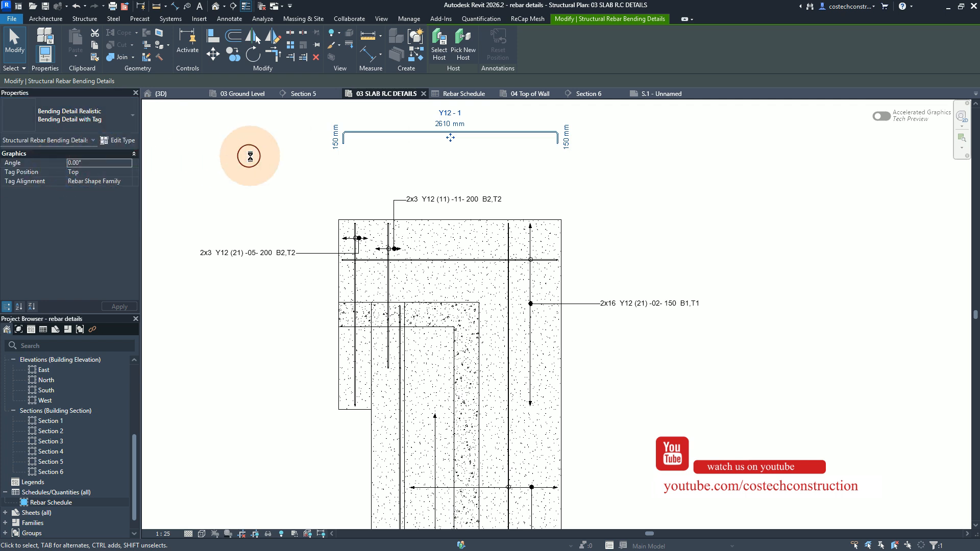
{"action": "left_click", "coordinate": [136, 143]}
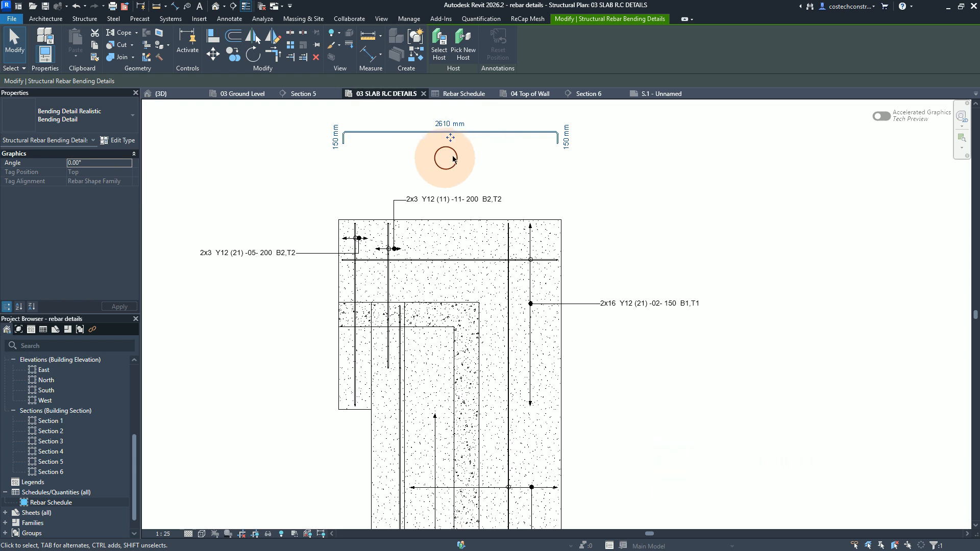
Turn off segment length dimensions in the realistic Bending Detail type and deselect the detail
{"action": "left_click", "coordinate": [118, 142]}
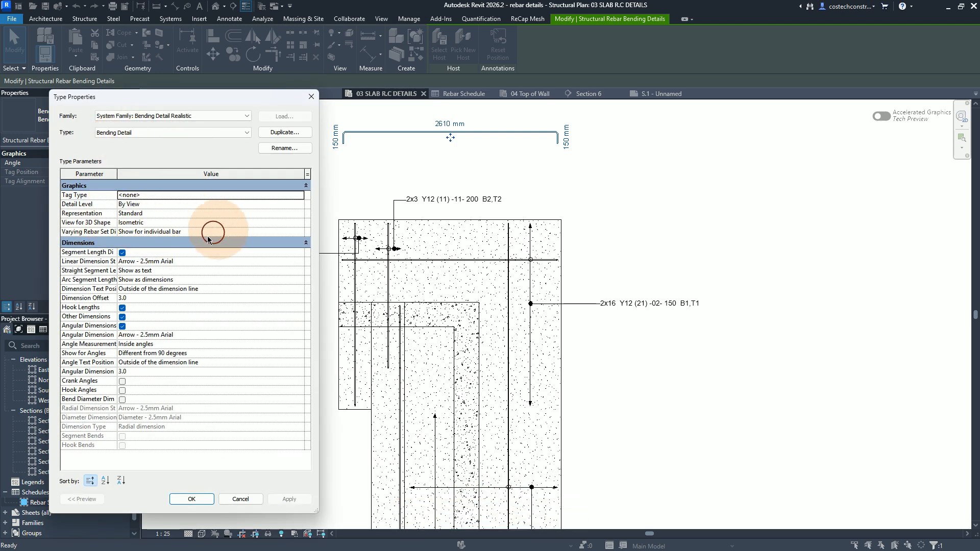
{"action": "left_click", "coordinate": [122, 253]}
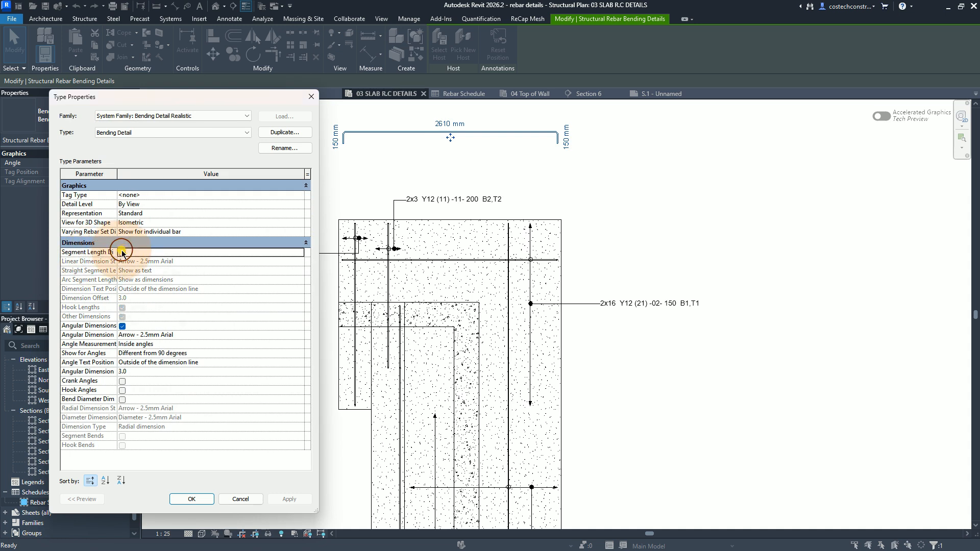
{"action": "left_click", "coordinate": [280, 499]}
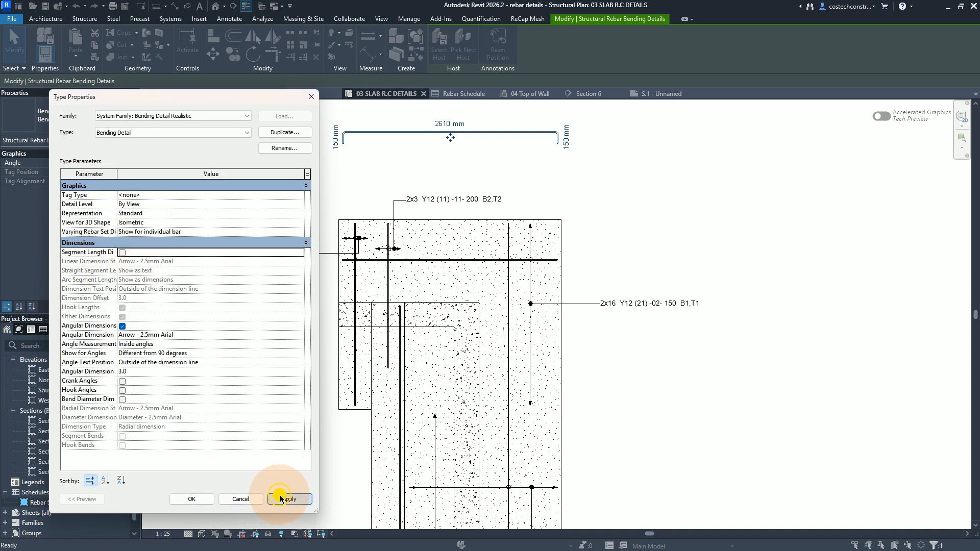
{"action": "left_click", "coordinate": [187, 504]}
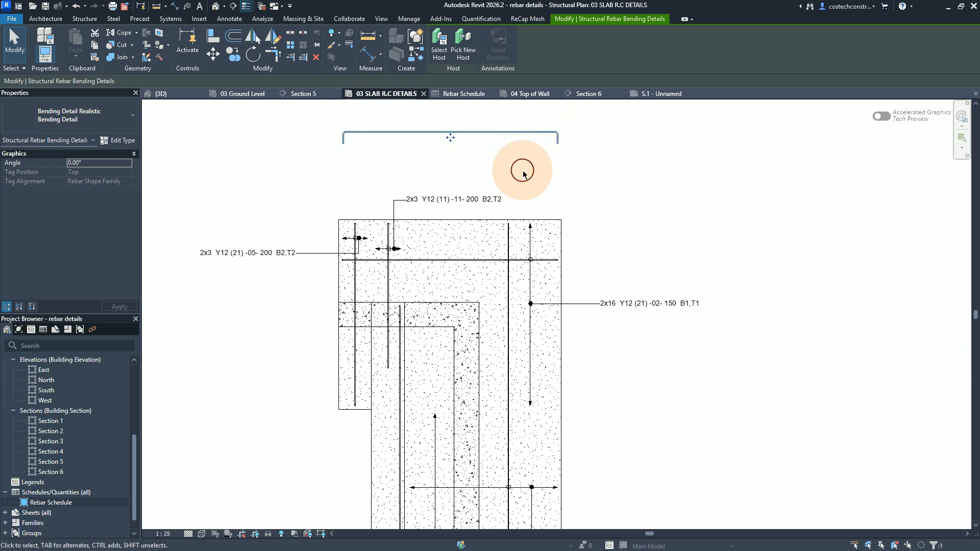
{"action": "key", "text": "Escape"}
{"action": "key", "text": "Escape"}
{"action": "key", "text": "Escape"}
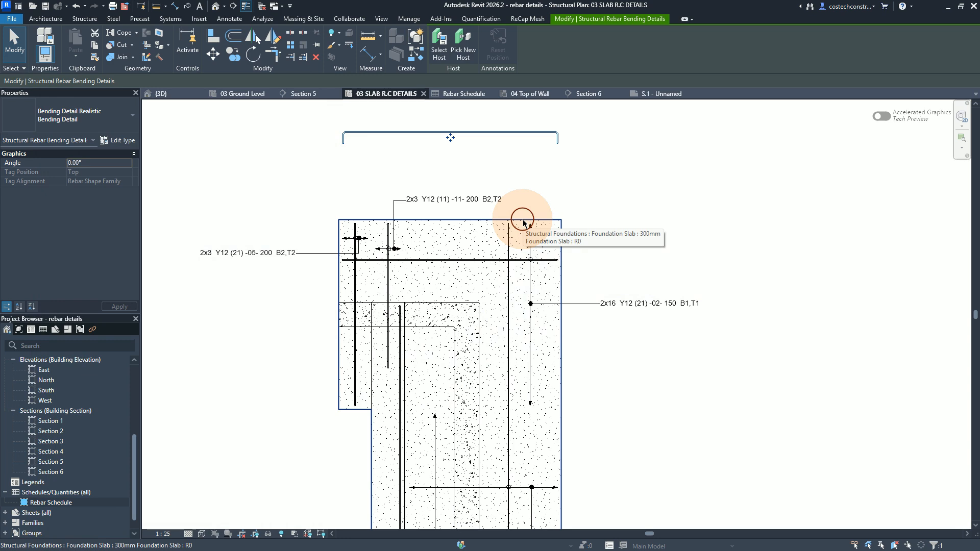
{"action": "key", "text": "Escape"}
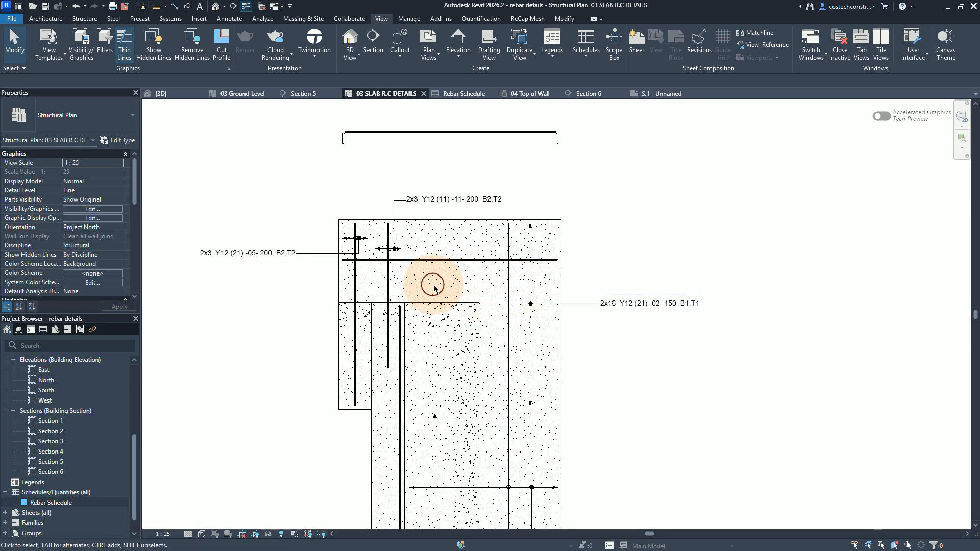
{"action": "scroll", "coordinate": [439, 260], "scroll_direction": "down", "scroll_amount": 3}
{"action": "scroll", "coordinate": [446, 261], "scroll_direction": "up", "scroll_amount": 1}
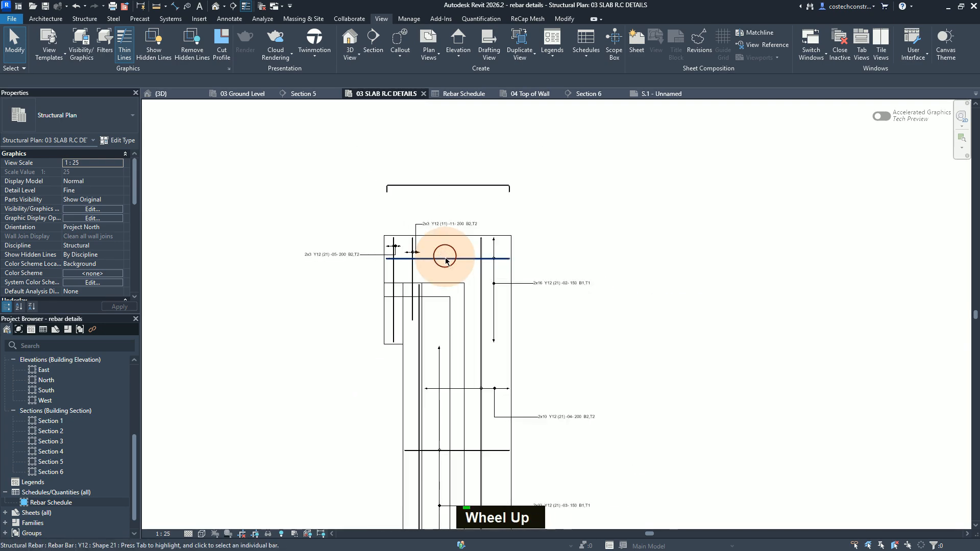
{"action": "scroll", "coordinate": [447, 261], "scroll_direction": "down", "scroll_amount": 1}
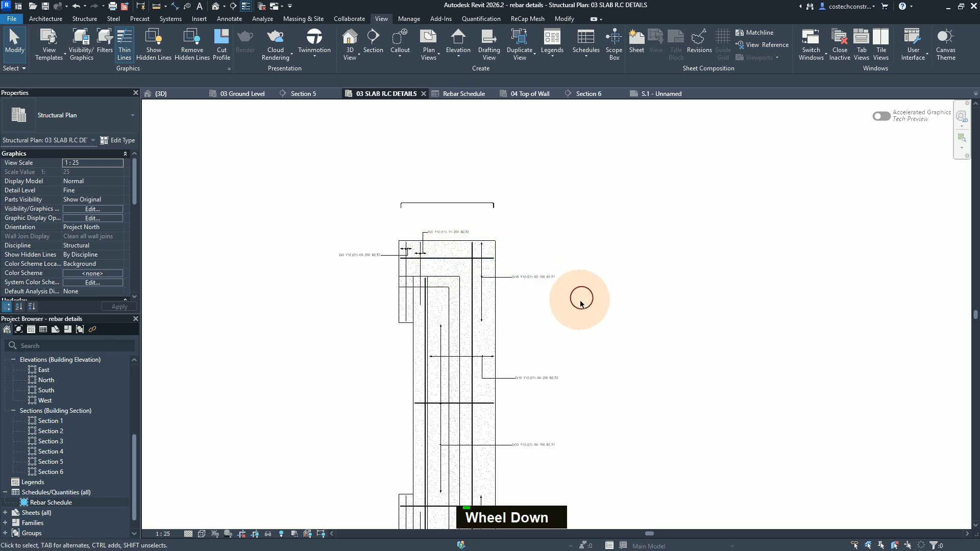
Switch to the NOTES folder in File Explorer and open the 5 KB GENERAL NOTES text file
{"action": "key", "text": "alt"}
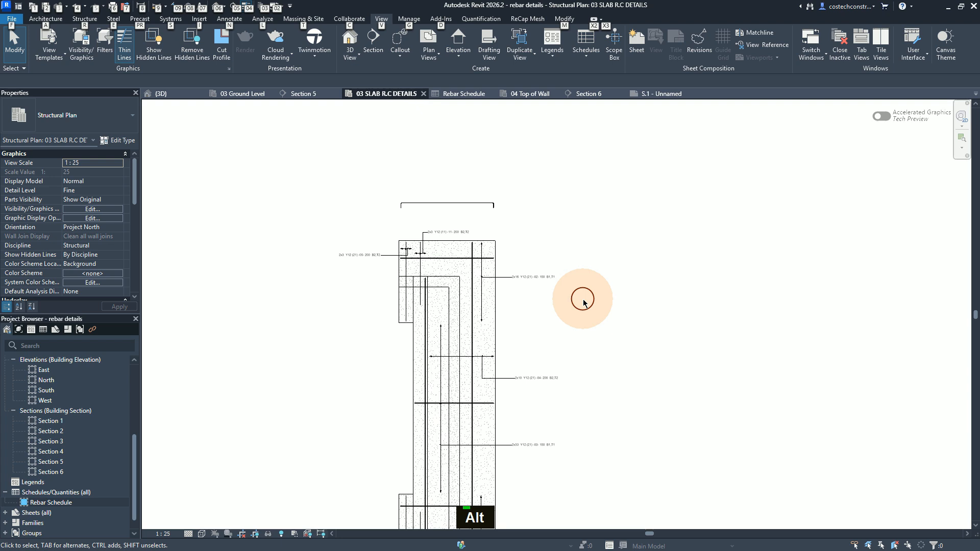
{"action": "key", "text": "alt+Tab"}
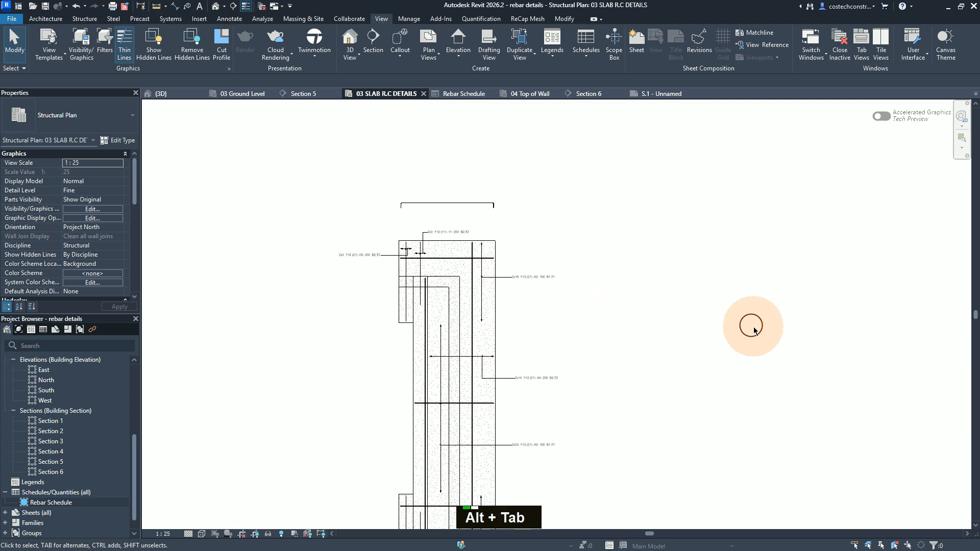
{"action": "scroll", "coordinate": [357, 204], "scroll_direction": "up", "scroll_amount": 1}
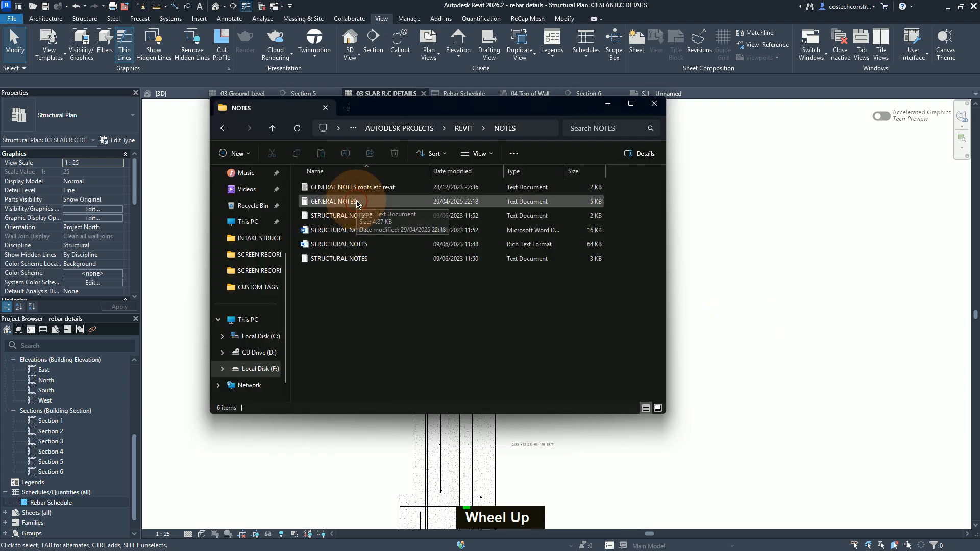
{"action": "left_click", "coordinate": [356, 204]}
{"action": "double_click", "coordinate": [357, 205]}
Skim the general notes, minimize the folder window, and copy the first note, "All dimensions are in mm unless otherwise shown"
{"action": "scroll", "coordinate": [357, 204], "scroll_direction": "down", "scroll_amount": 1}
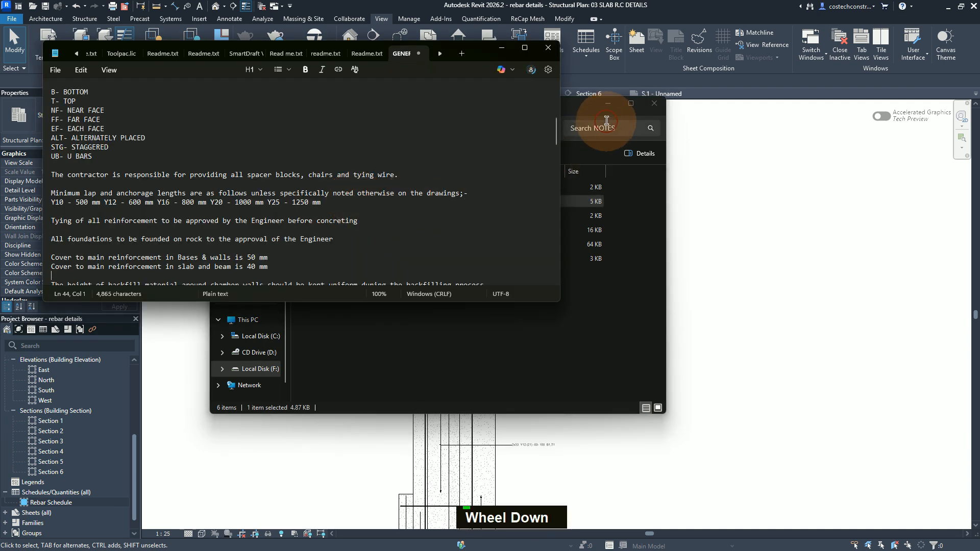
{"action": "scroll", "coordinate": [336, 170], "scroll_direction": "up", "scroll_amount": 3}
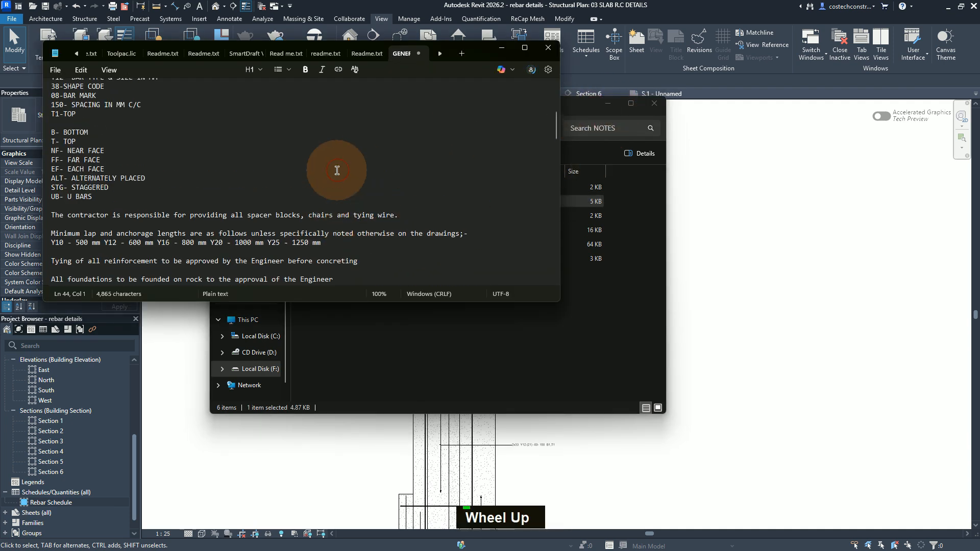
{"action": "scroll", "coordinate": [337, 171], "scroll_direction": "down", "scroll_amount": 6}
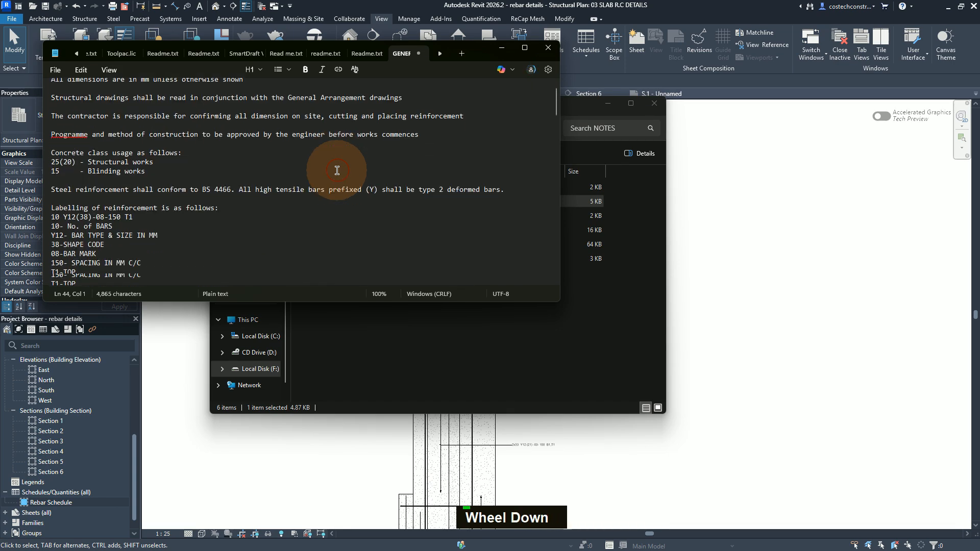
{"action": "scroll", "coordinate": [444, 138], "scroll_direction": "up", "scroll_amount": 6}
{"action": "scroll", "coordinate": [494, 101], "scroll_direction": "down", "scroll_amount": 1}
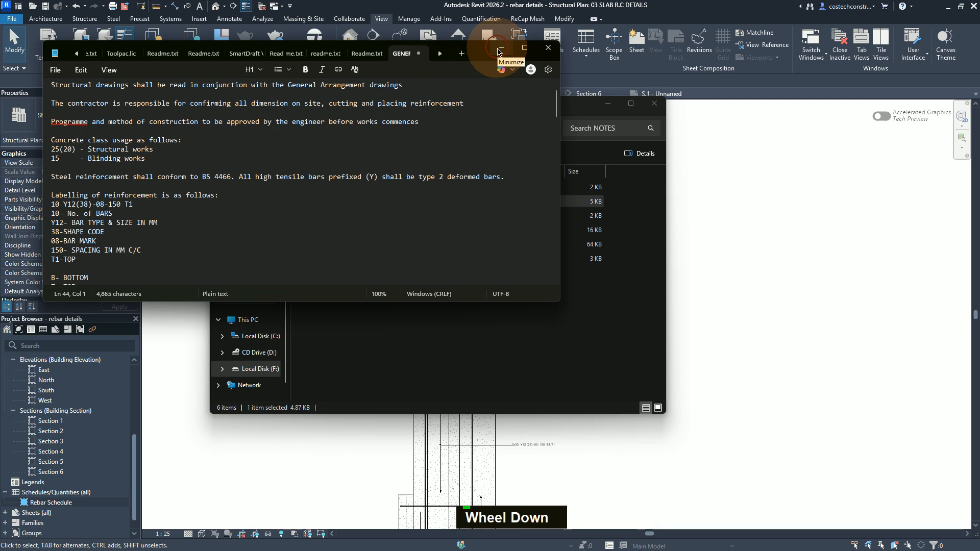
{"action": "scroll", "coordinate": [390, 176], "scroll_direction": "up", "scroll_amount": 1}
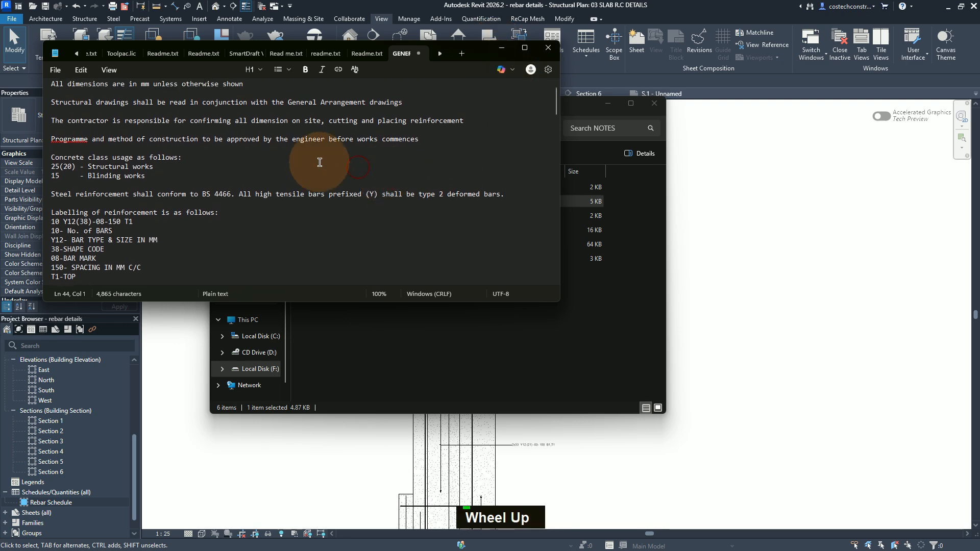
{"action": "left_click", "coordinate": [608, 104]}
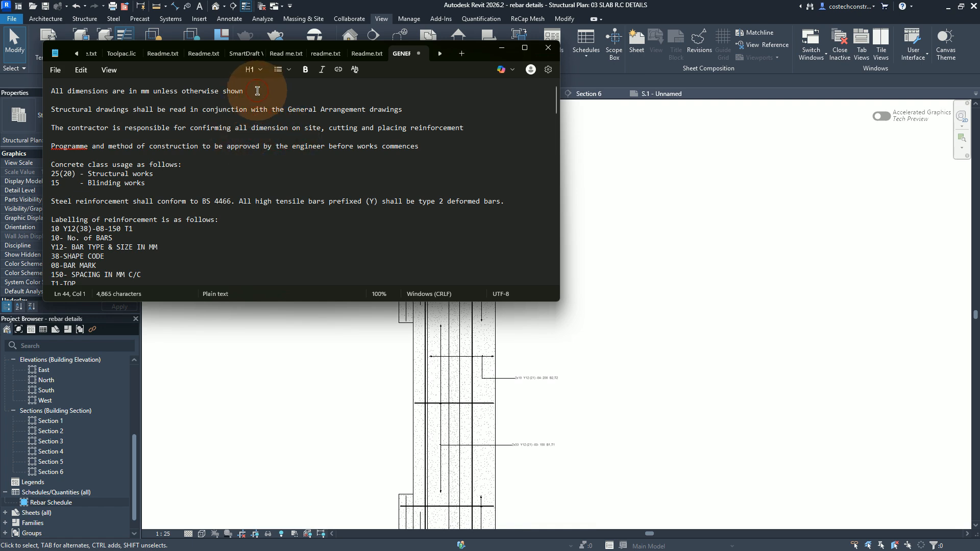
{"action": "left_click_drag", "start_coordinate": [256, 91], "coordinate": [54, 93]}
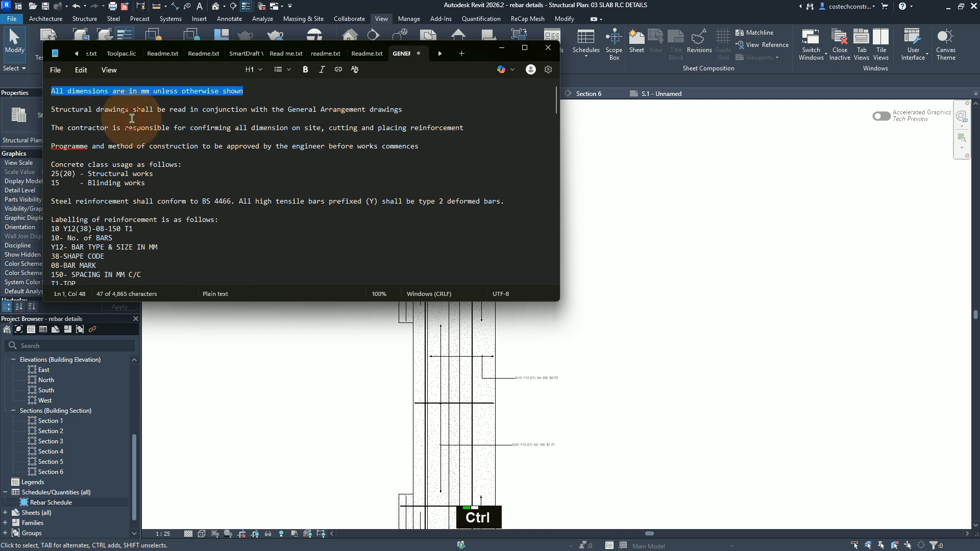
{"action": "key", "text": "ctrl+c"}
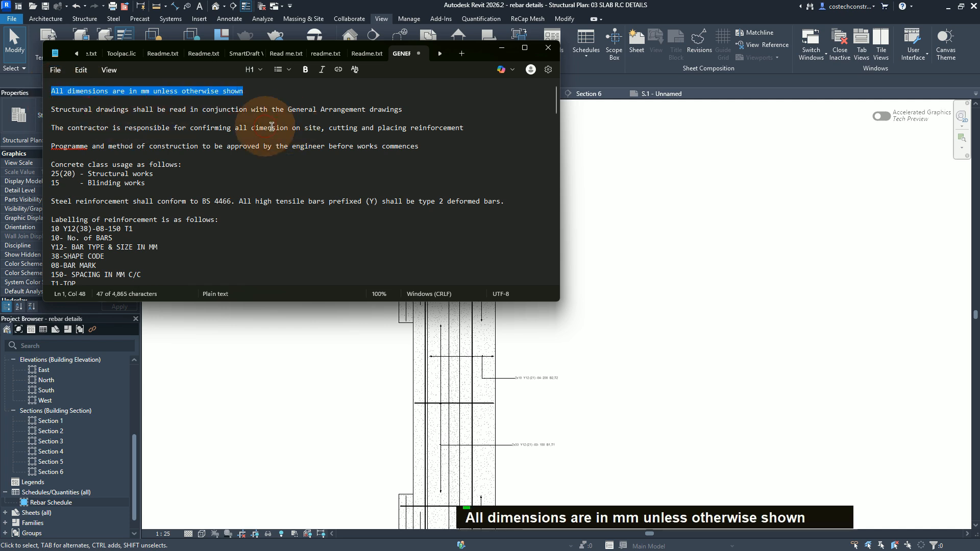
Switch back to Revit and start a new Schedule/Quantities schedule for the Planting category
{"action": "left_click", "coordinate": [635, 169]}
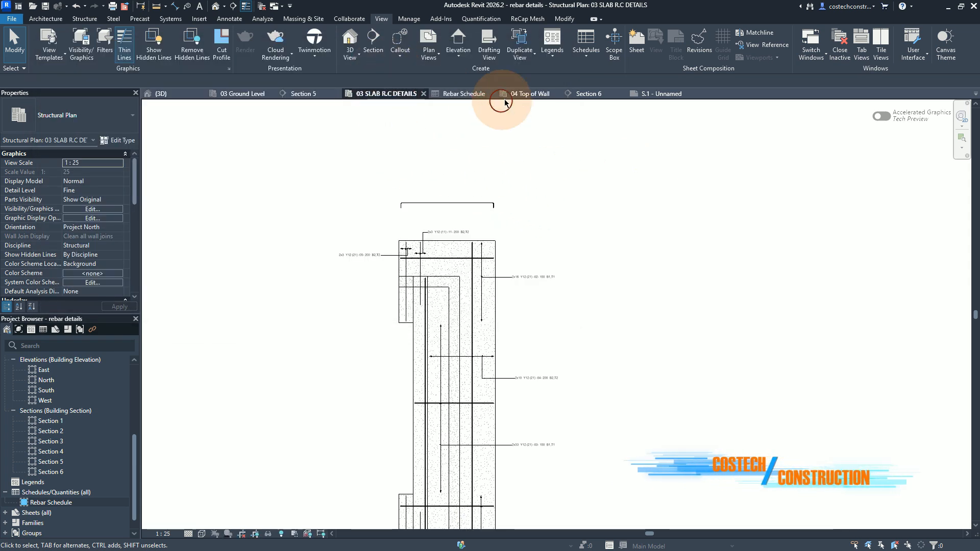
{"action": "left_click", "coordinate": [585, 54]}
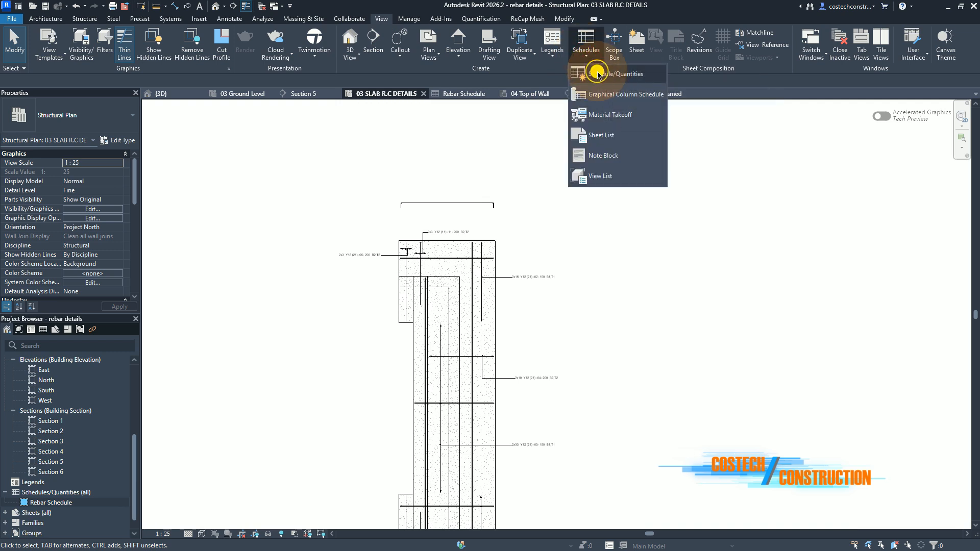
{"action": "left_click", "coordinate": [598, 74]}
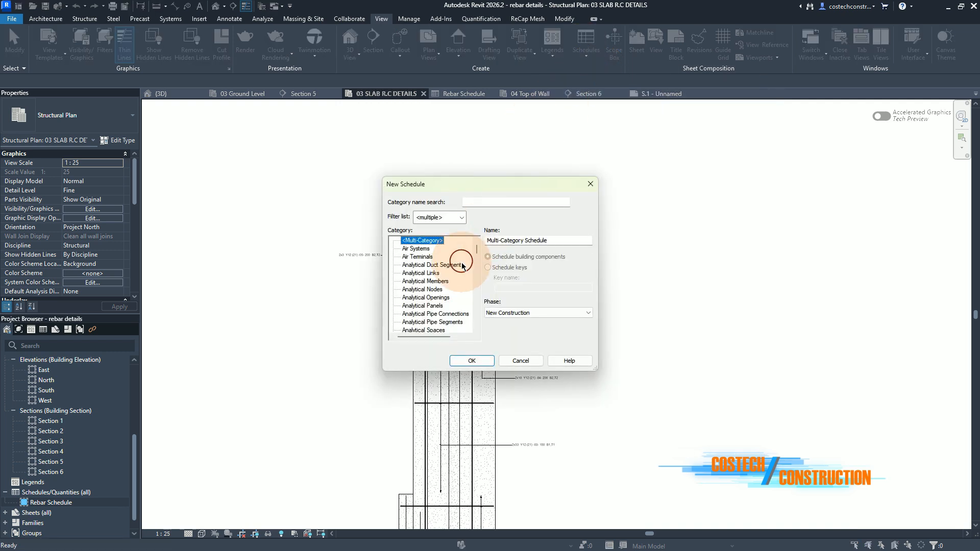
{"action": "left_click_drag", "start_coordinate": [478, 252], "coordinate": [487, 299]}
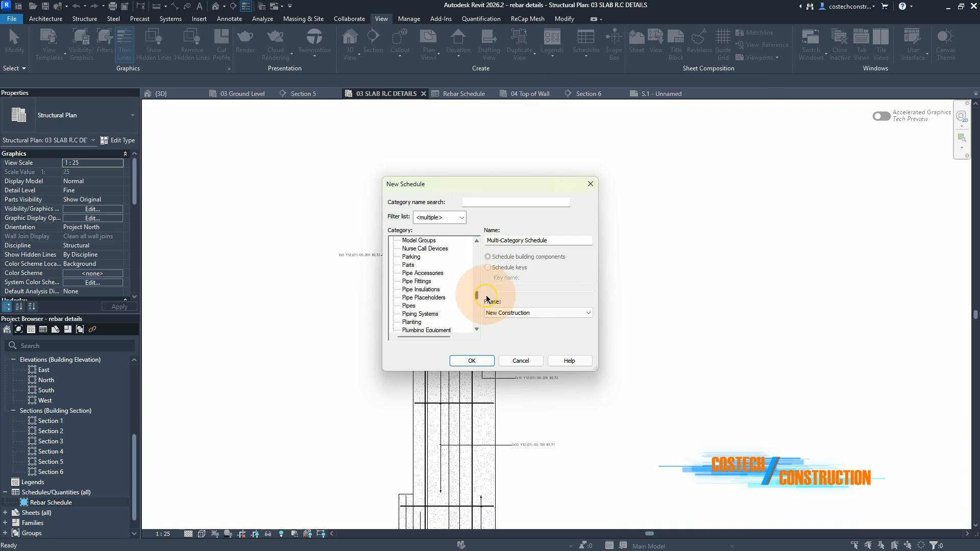
{"action": "left_click", "coordinate": [413, 325]}
Make the new planting schedule a schedule keys type and name it General Notes
{"action": "left_click", "coordinate": [560, 244]}
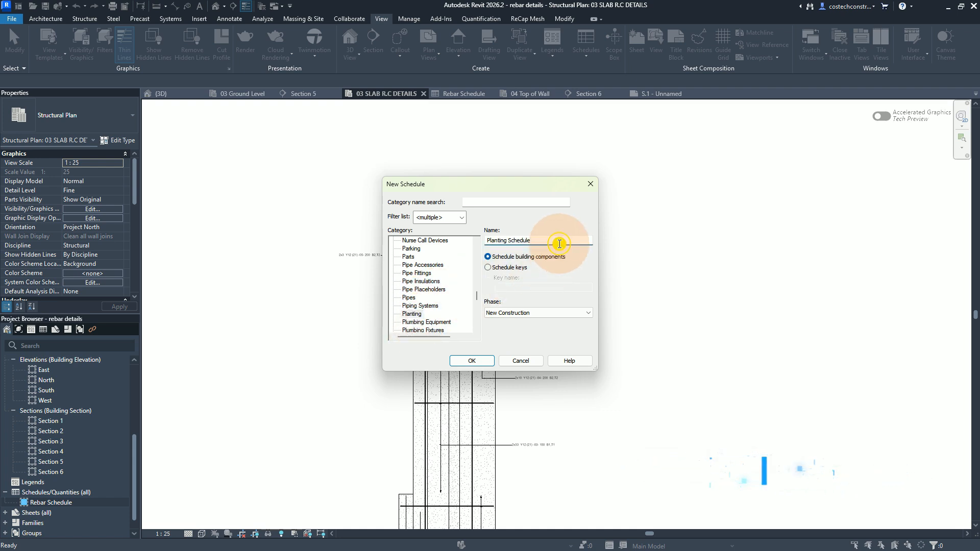
{"action": "left_click_drag", "start_coordinate": [549, 242], "coordinate": [461, 251]}
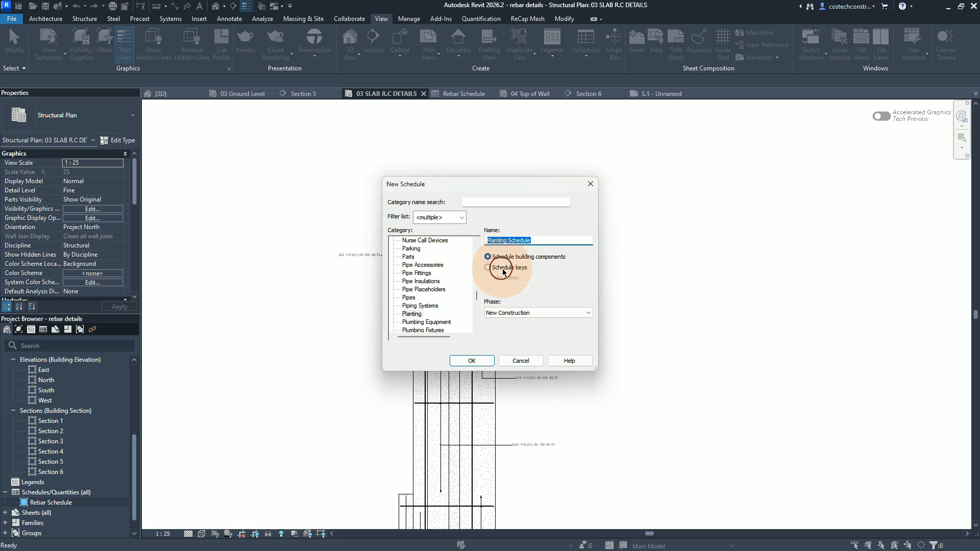
{"action": "left_click", "coordinate": [489, 268]}
{"action": "left_click", "coordinate": [559, 240]}
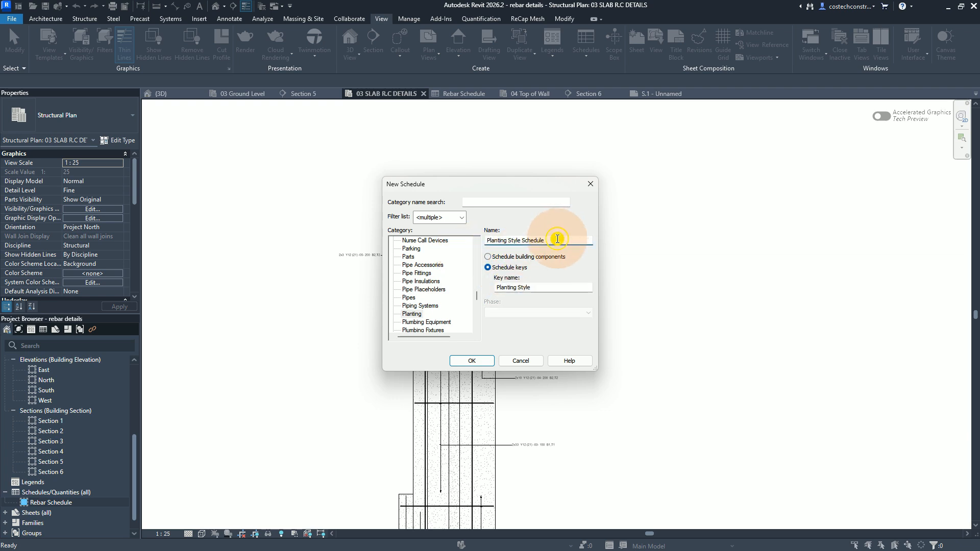
{"action": "triple_click", "coordinate": [521, 241]}
{"action": "type", "text": "Gene"}
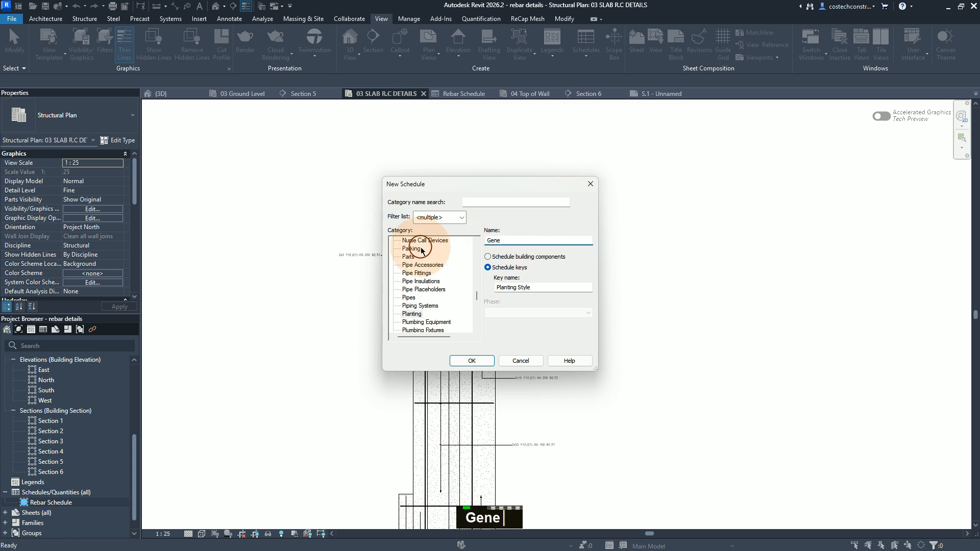
{"action": "type", "text": "ral Notes"}
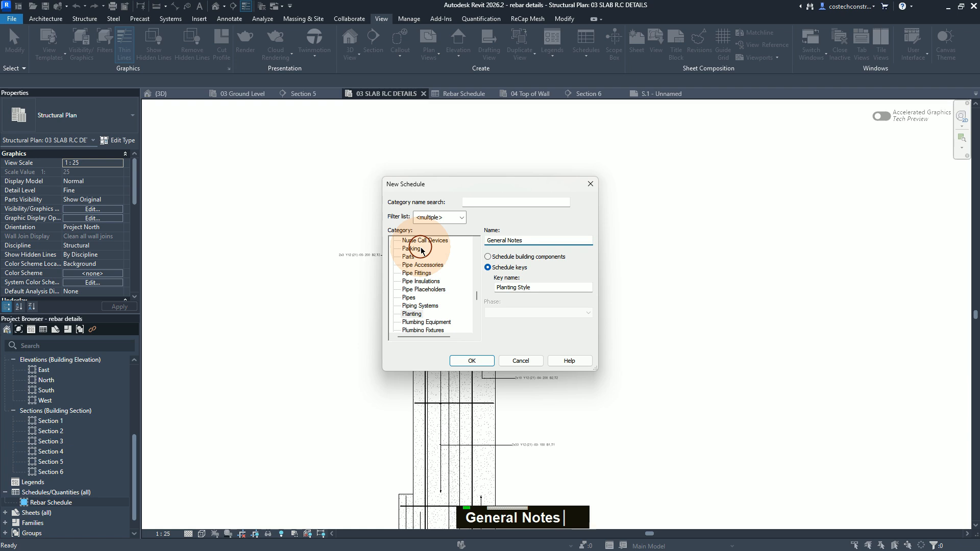
Replace the key name with the schedule's own name, General Notes
{"action": "triple_click", "coordinate": [535, 241]}
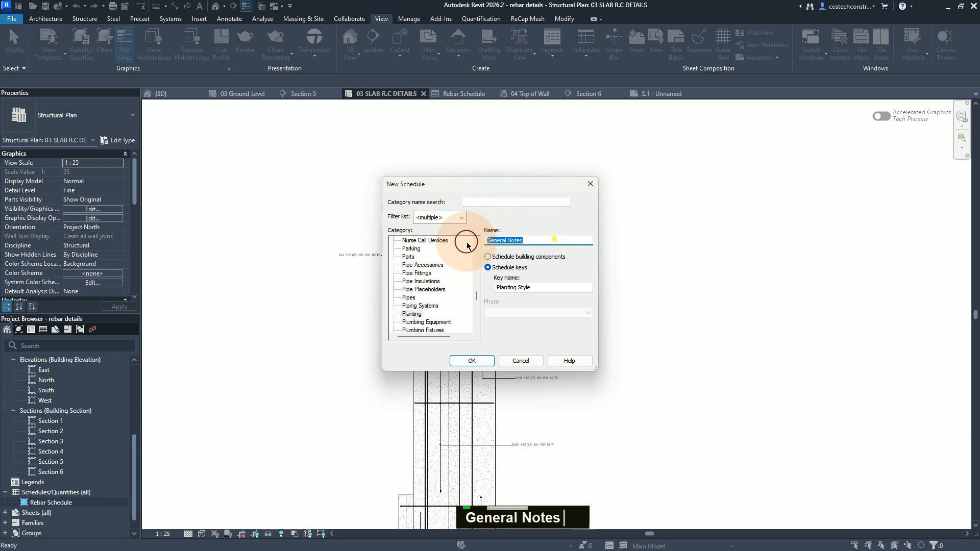
{"action": "triple_click", "coordinate": [560, 287]}
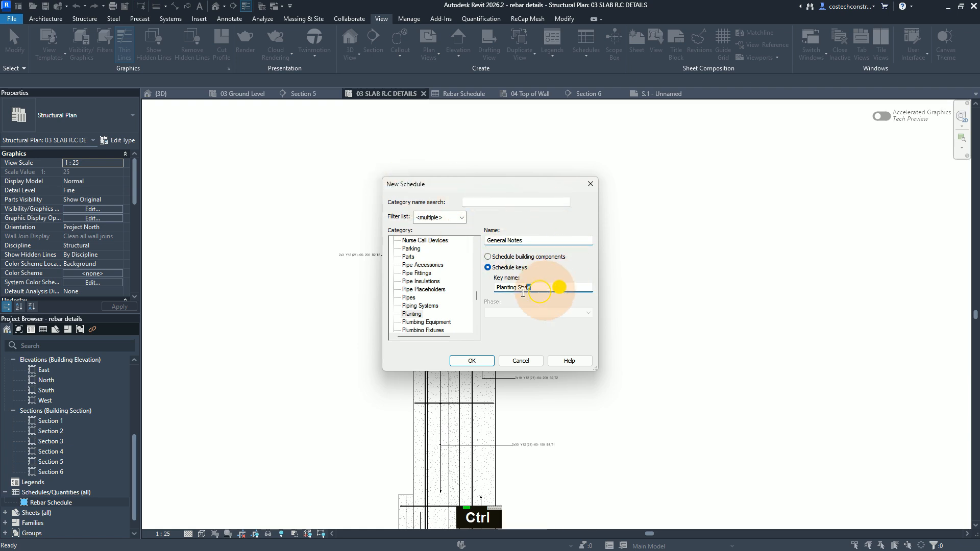
{"action": "type", "text": "General Notes"}
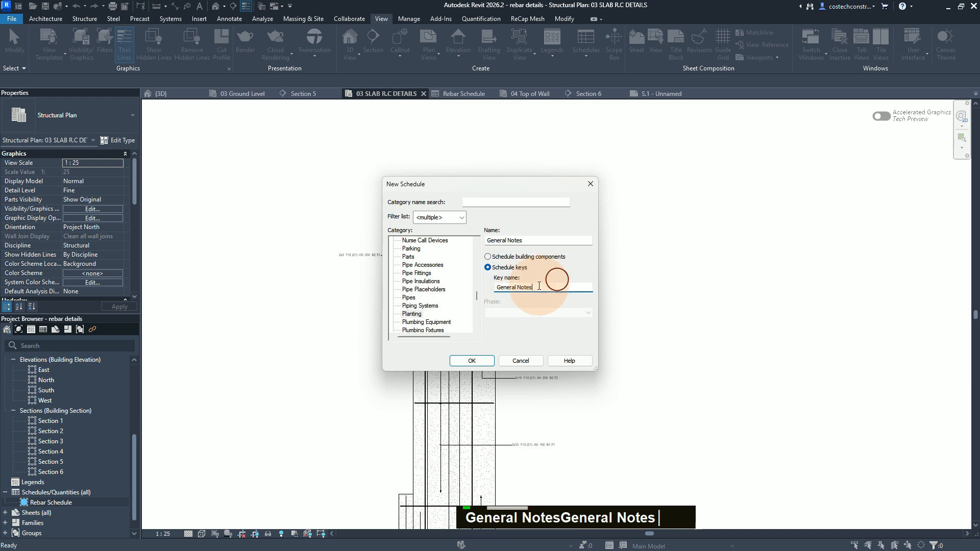
Create the General Notes key schedule for the Planting category and remove Key Name from its scheduled fields
{"action": "left_click", "coordinate": [469, 361]}
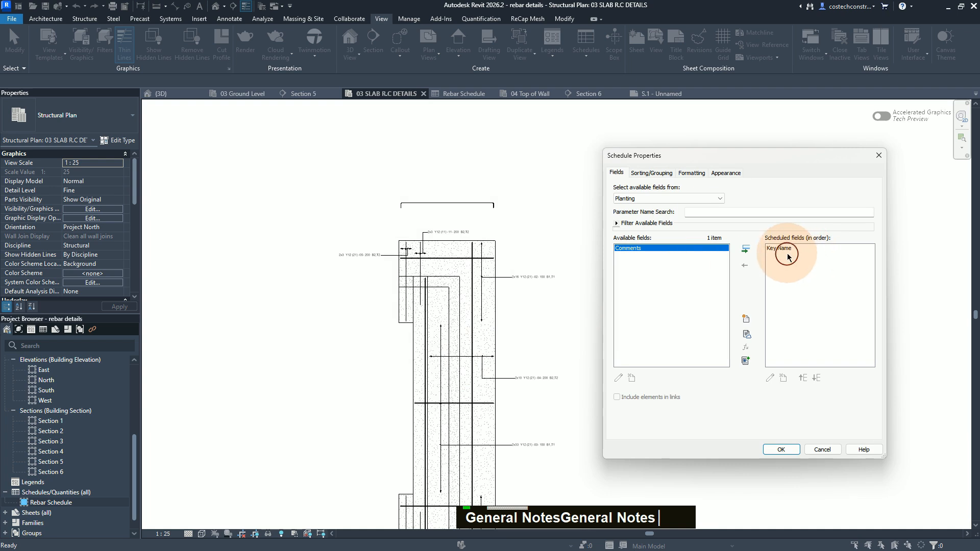
{"action": "left_click", "coordinate": [790, 254]}
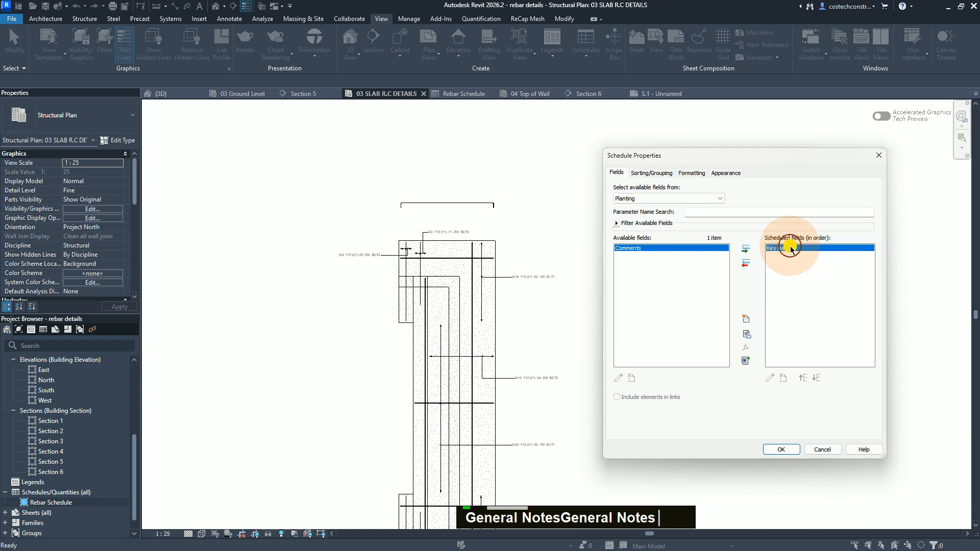
{"action": "left_click", "coordinate": [748, 262]}
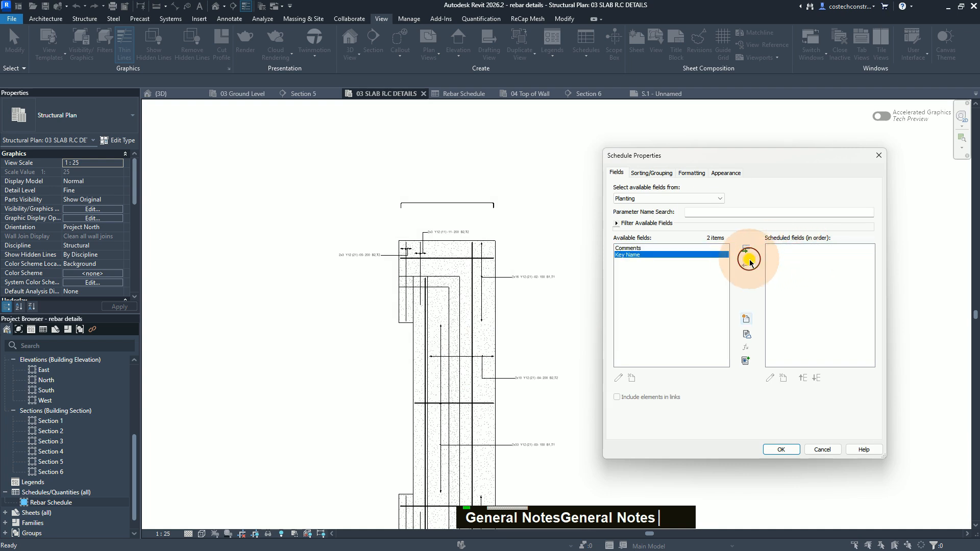
Add a new project parameter named Number with the Text data type to the scheduled fields
{"action": "left_click", "coordinate": [747, 318]}
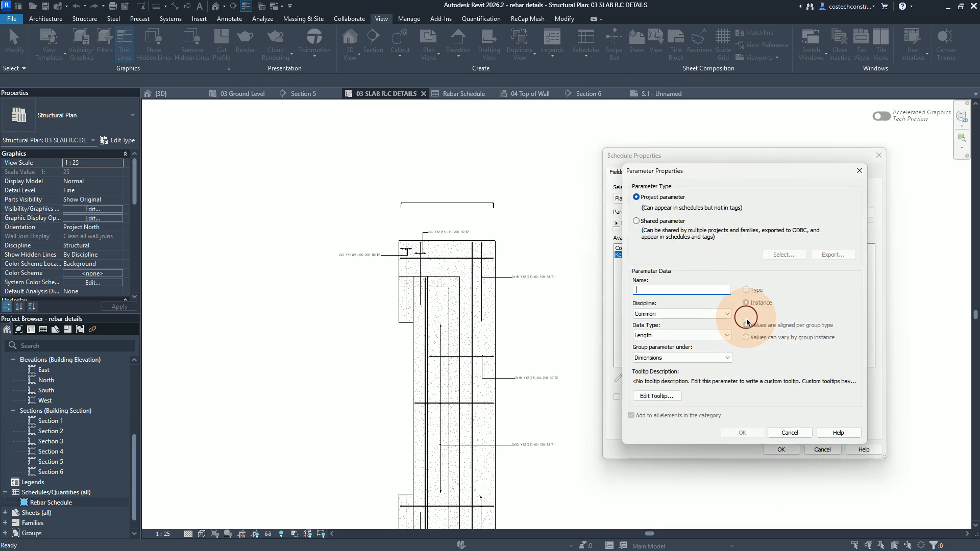
{"action": "key", "text": "Caps_Lock"}
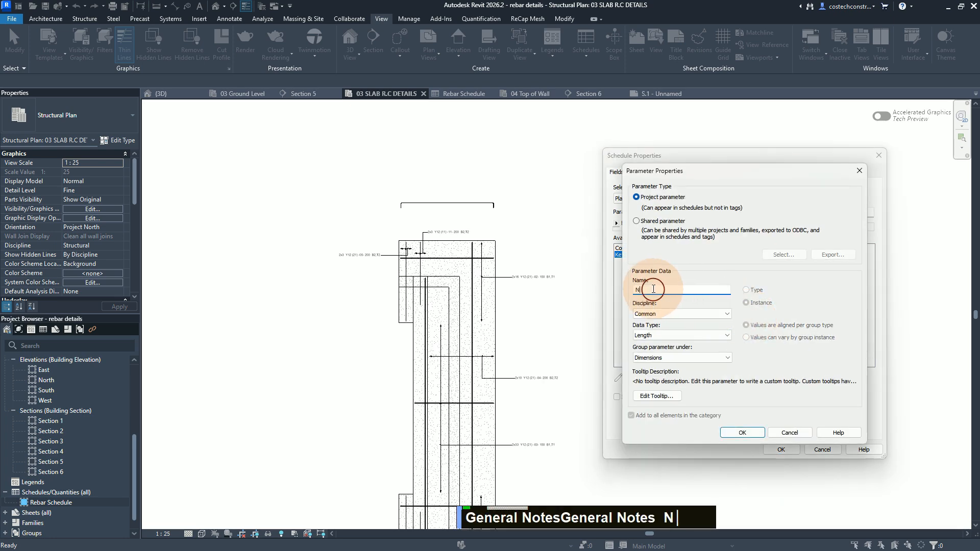
{"action": "type", "text": "N"}
{"action": "key", "text": "Caps_Lock"}
{"action": "type", "text": "umber"}
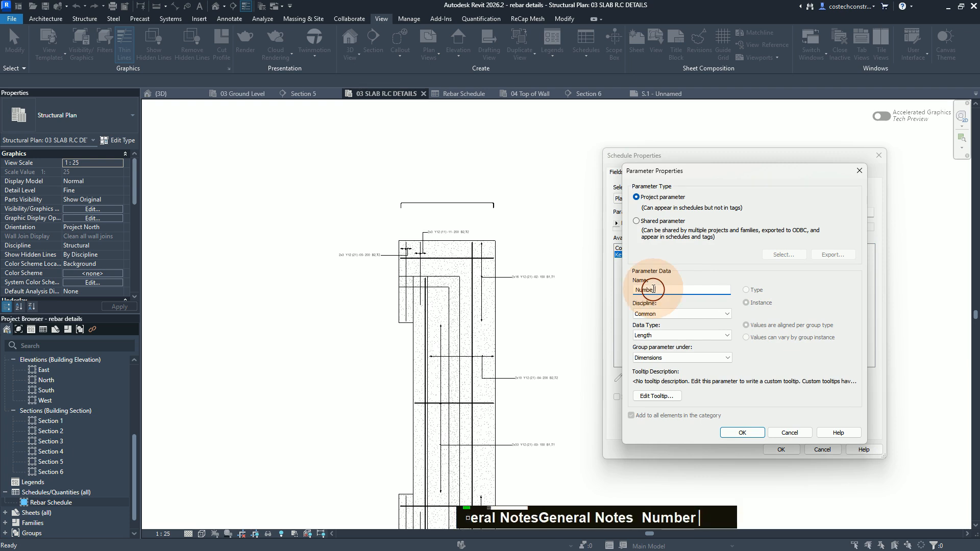
{"action": "left_click", "coordinate": [653, 337]}
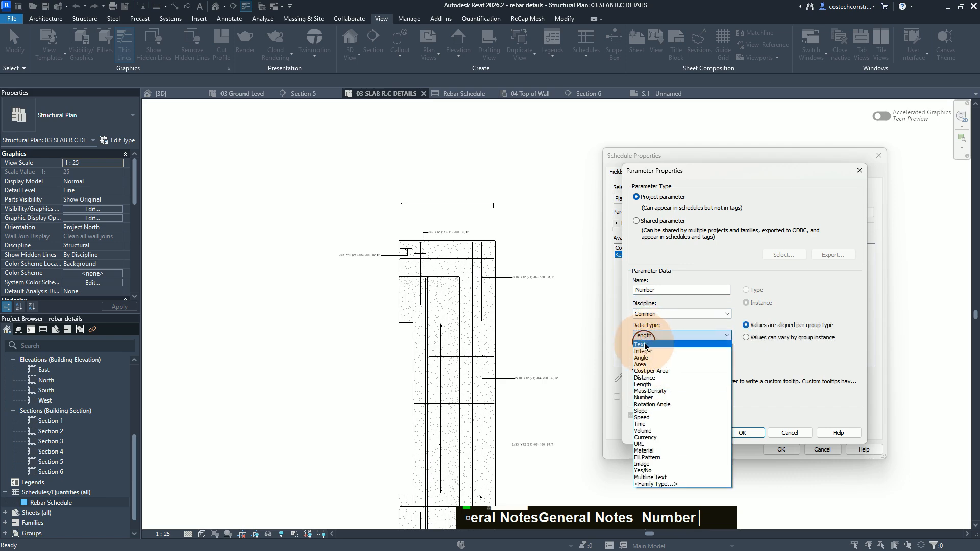
{"action": "left_click", "coordinate": [643, 344]}
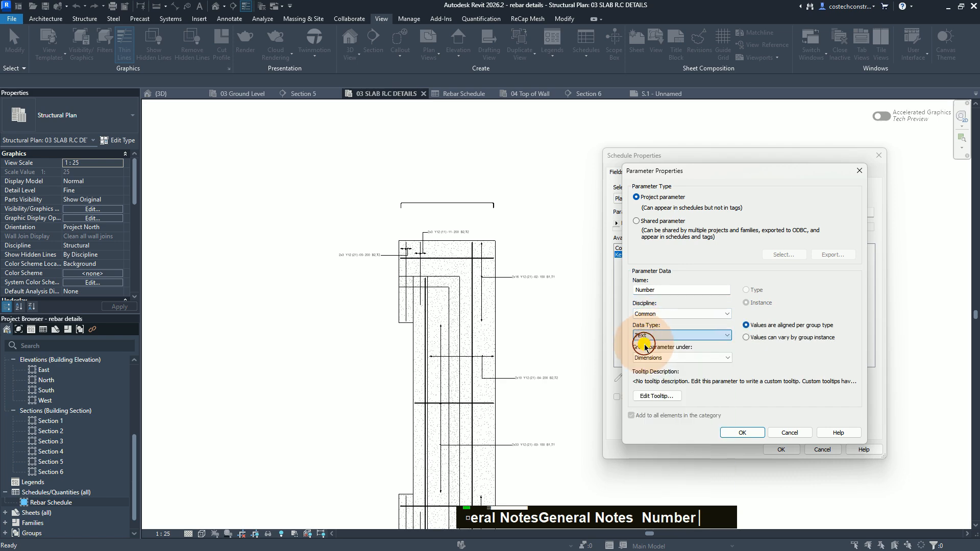
{"action": "left_click", "coordinate": [740, 432]}
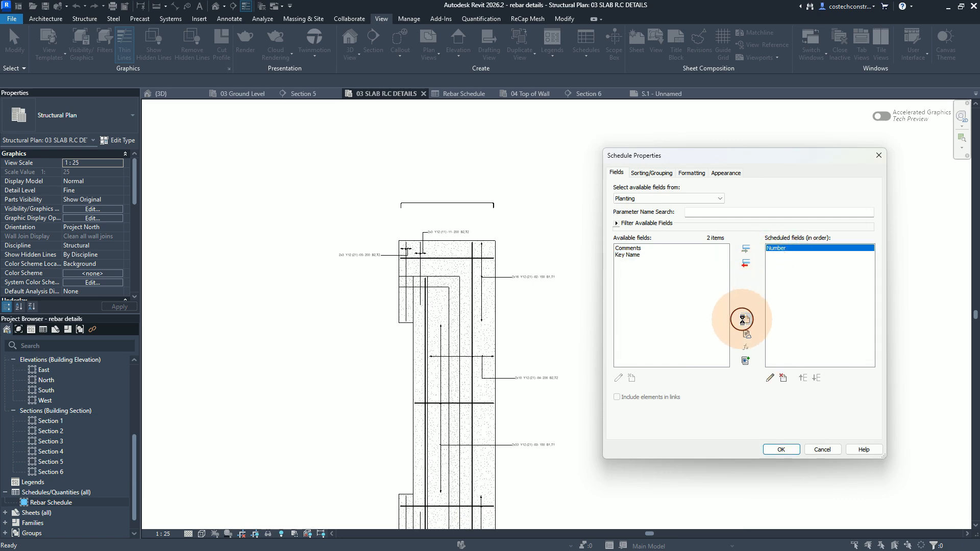
Add a second project parameter named Description with the Text data type to the scheduled fields
{"action": "left_click", "coordinate": [743, 319]}
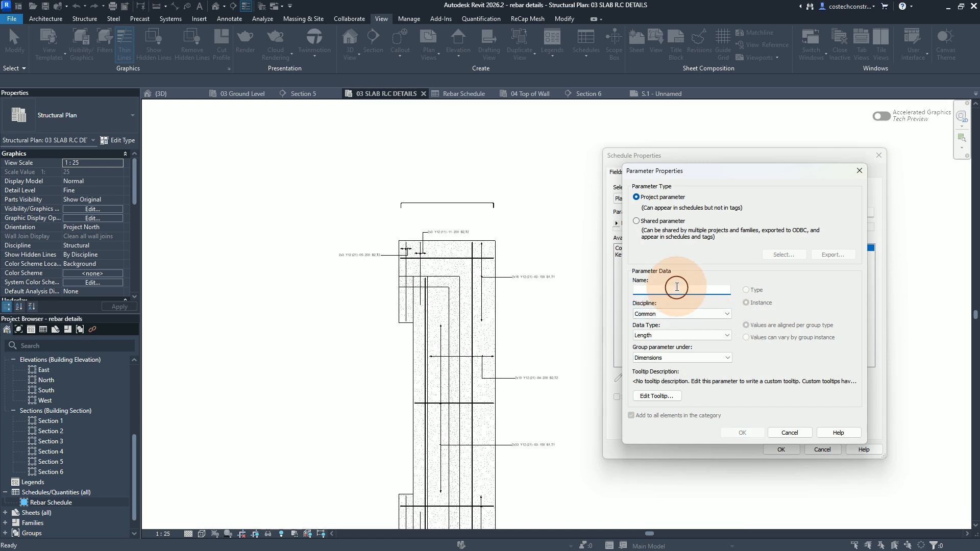
{"action": "key", "text": "Caps_Lock"}
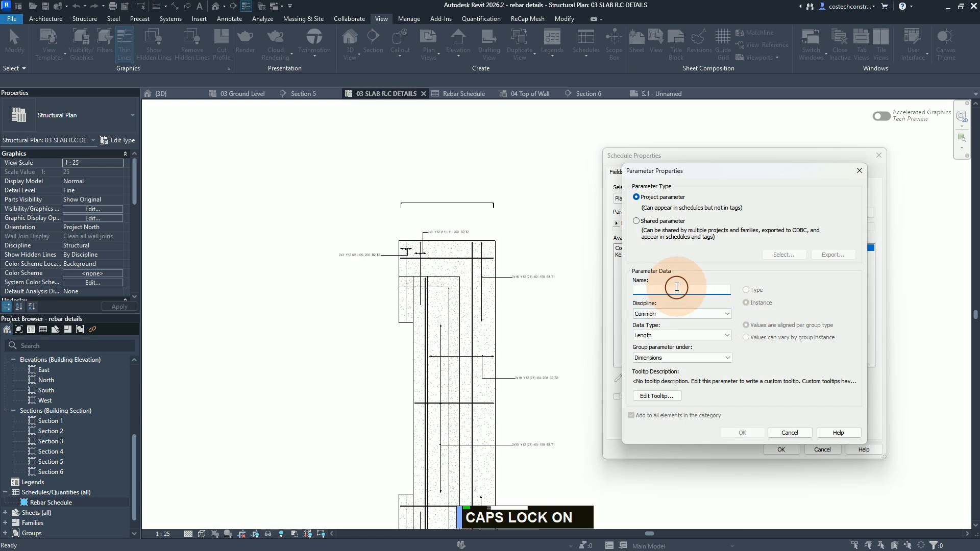
{"action": "key", "text": "Caps_Lock"}
{"action": "type", "text": "Desc"}
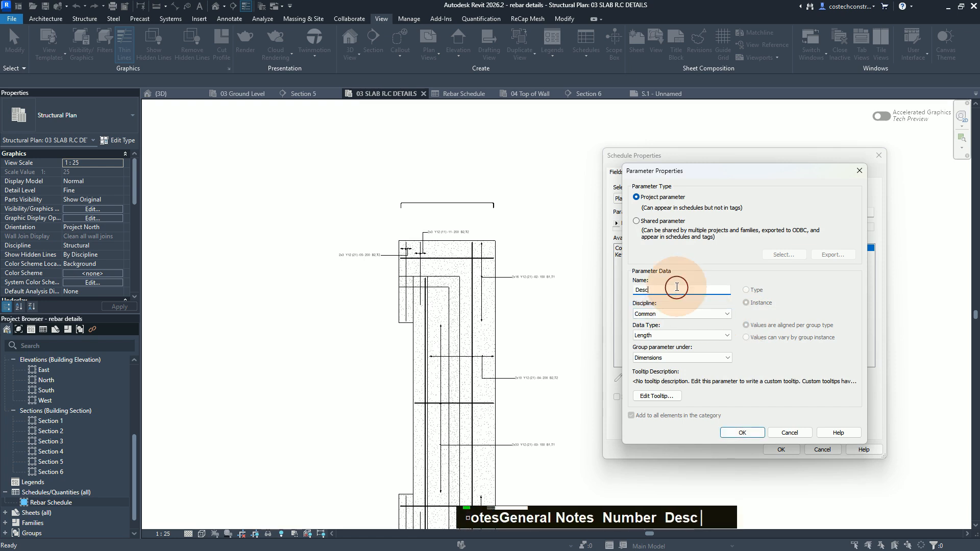
{"action": "type", "text": "ript"}
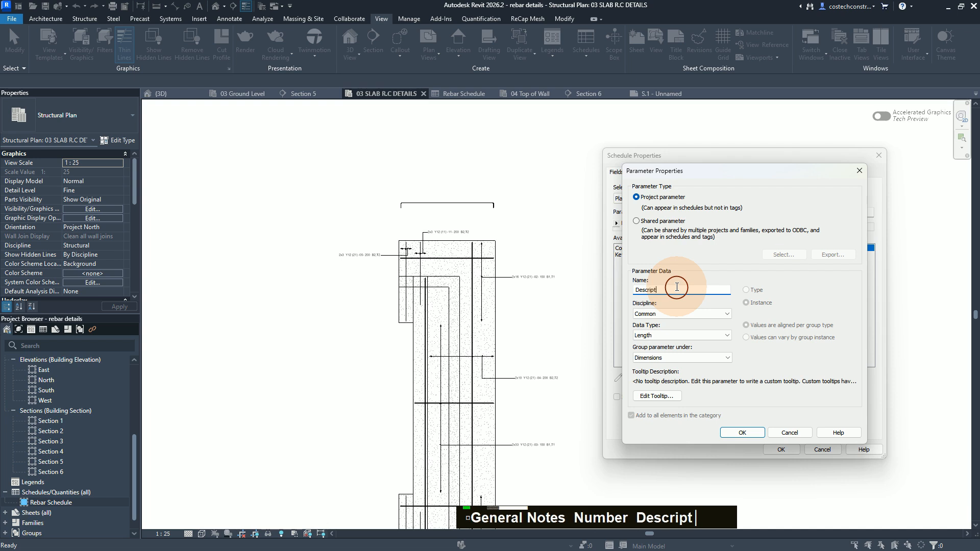
{"action": "type", "text": "ion"}
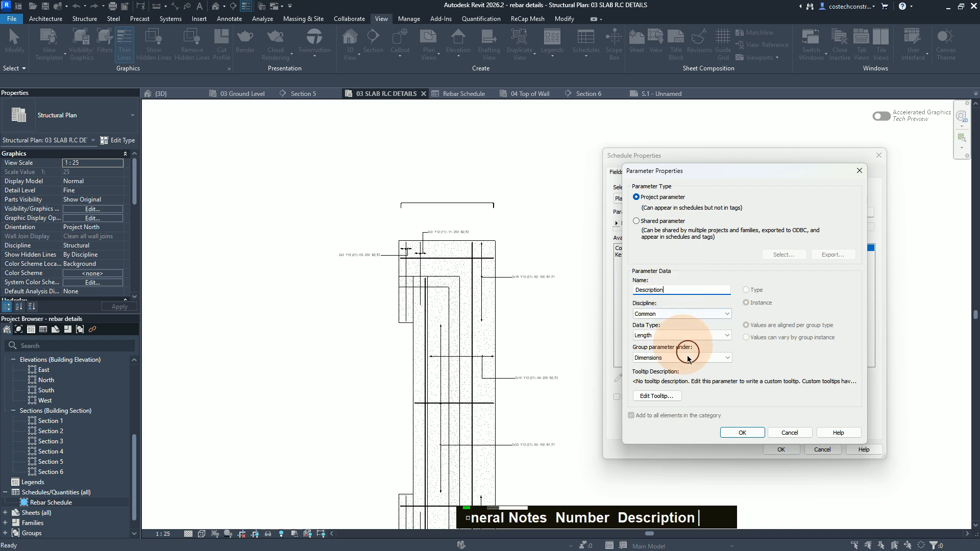
{"action": "left_click", "coordinate": [687, 335]}
{"action": "left_click", "coordinate": [663, 346]}
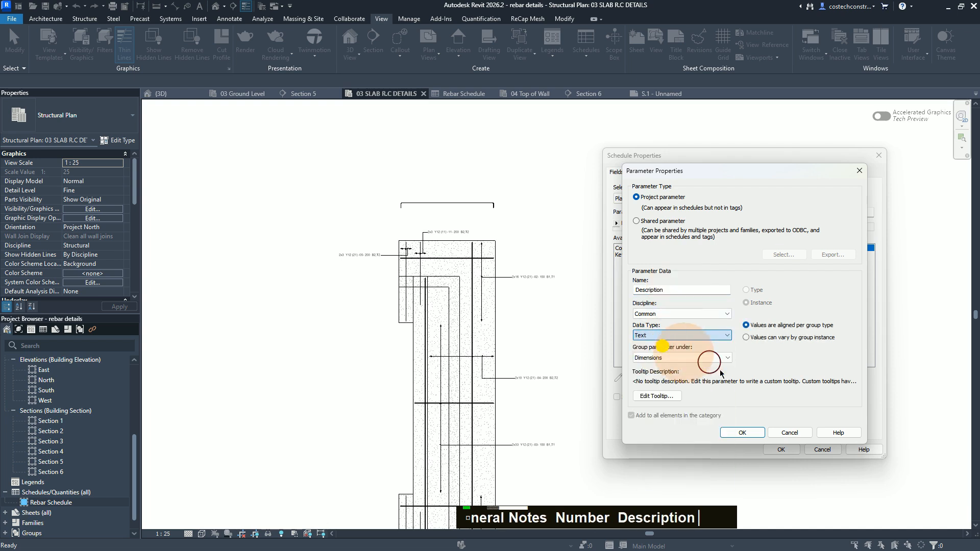
{"action": "left_click", "coordinate": [742, 433]}
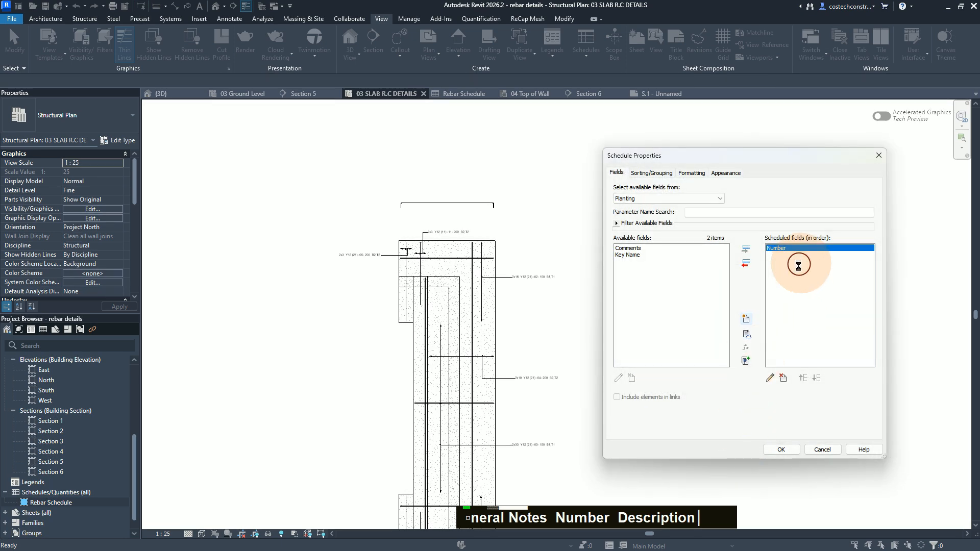
Review the properties of the Description parameter in the scheduled fields
{"action": "left_click", "coordinate": [800, 255]}
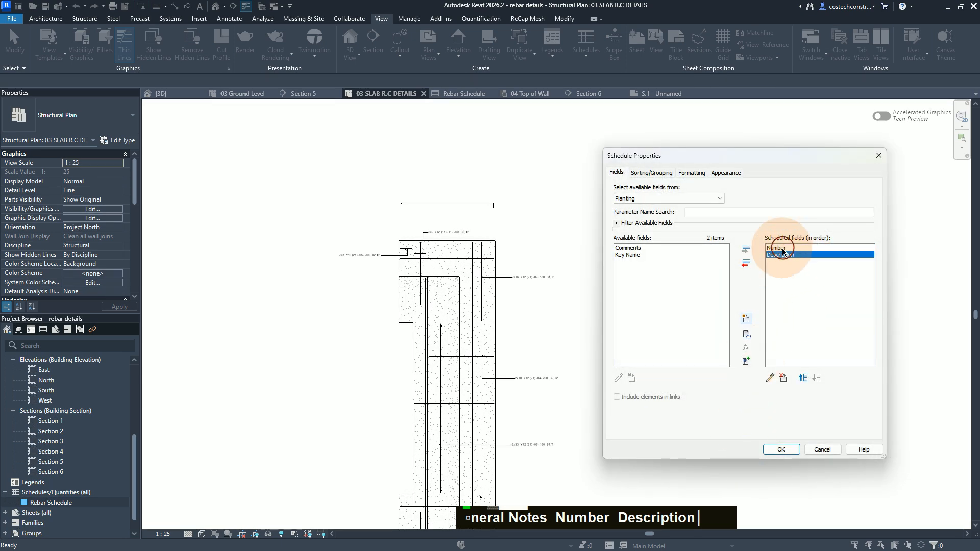
{"action": "left_click", "coordinate": [772, 378]}
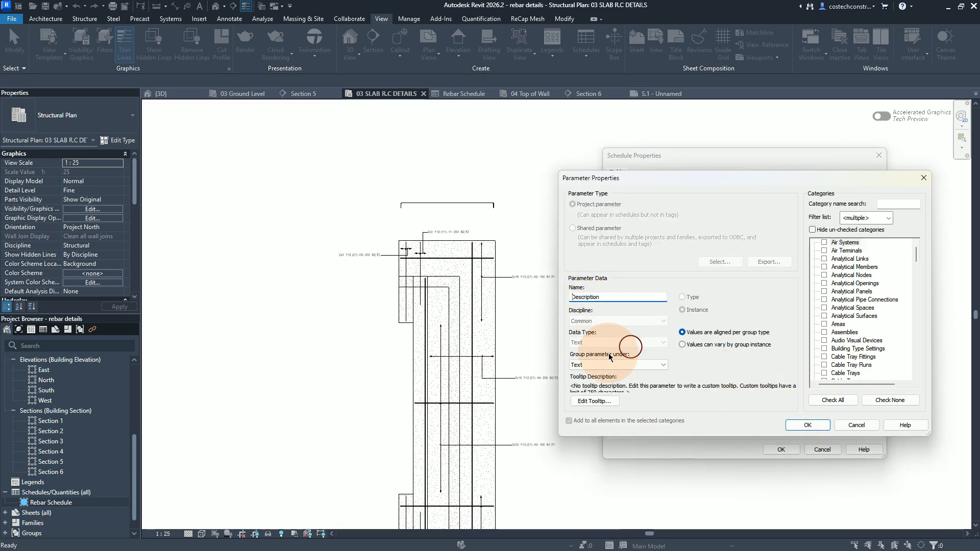
{"action": "left_click", "coordinate": [811, 426]}
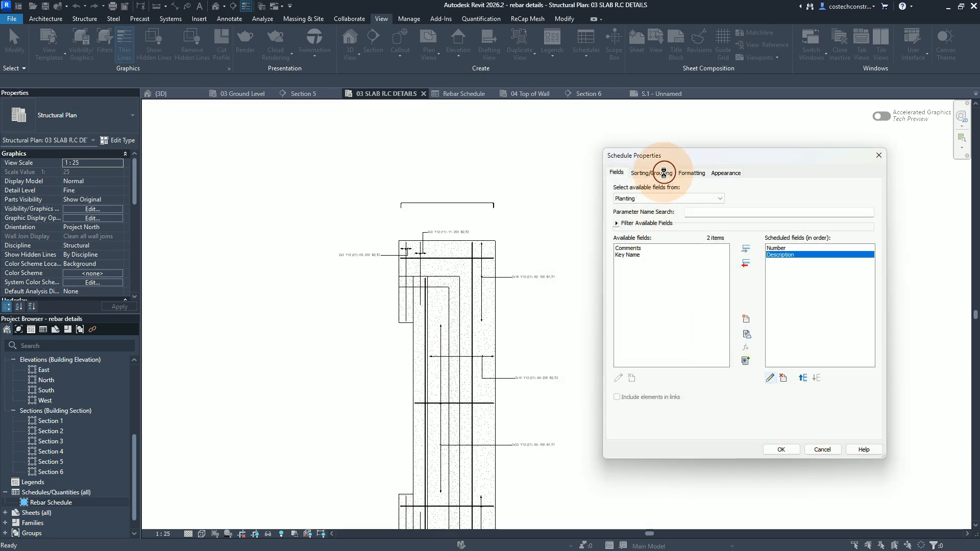
Turn off grid lines, the blank row before data, stripe rows on sheets and headers, and create the schedule
{"action": "left_click", "coordinate": [665, 174]}
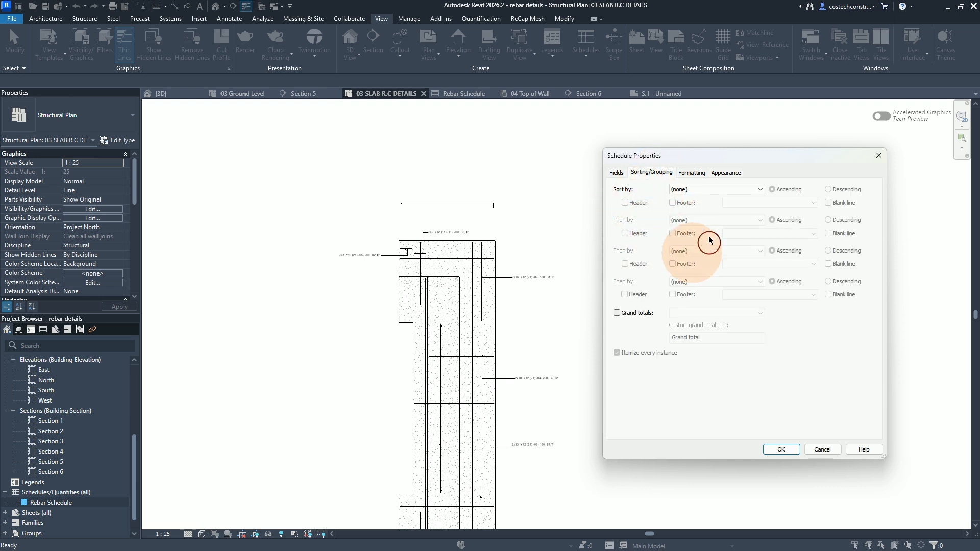
{"action": "left_click", "coordinate": [695, 173]}
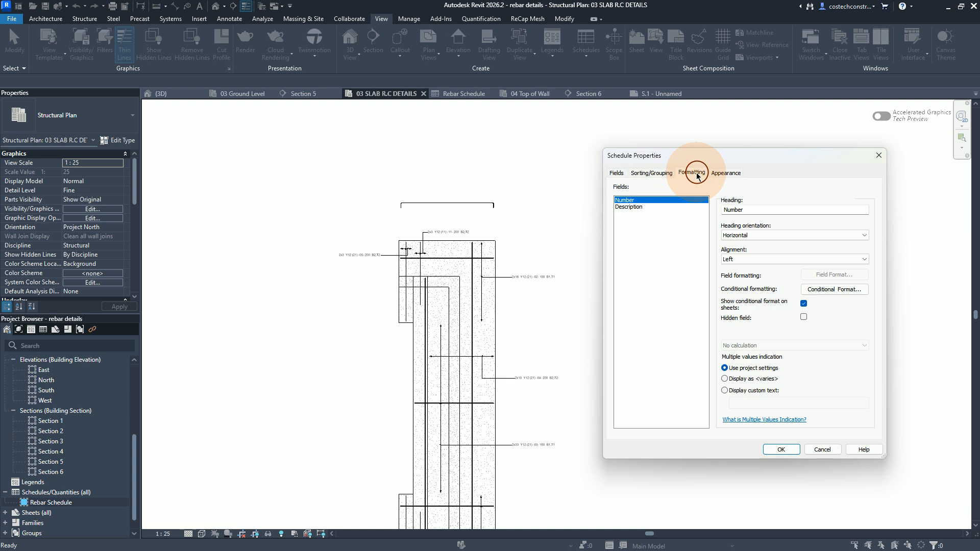
{"action": "left_click", "coordinate": [728, 174]}
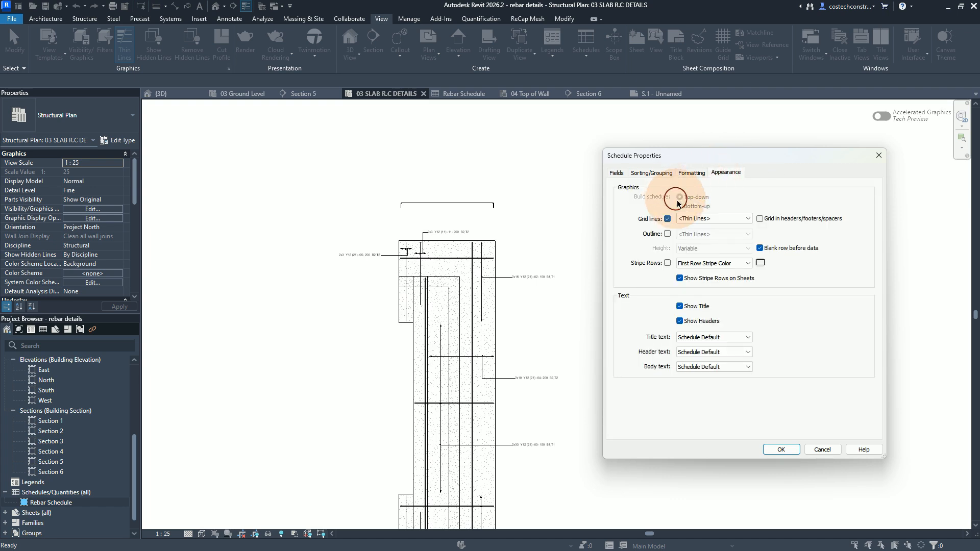
{"action": "left_click", "coordinate": [668, 219]}
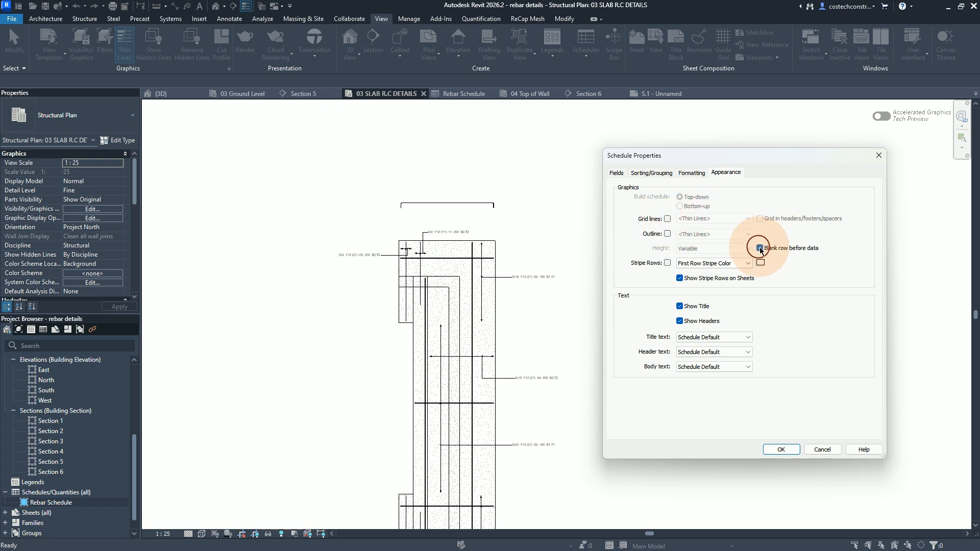
{"action": "left_click", "coordinate": [680, 278]}
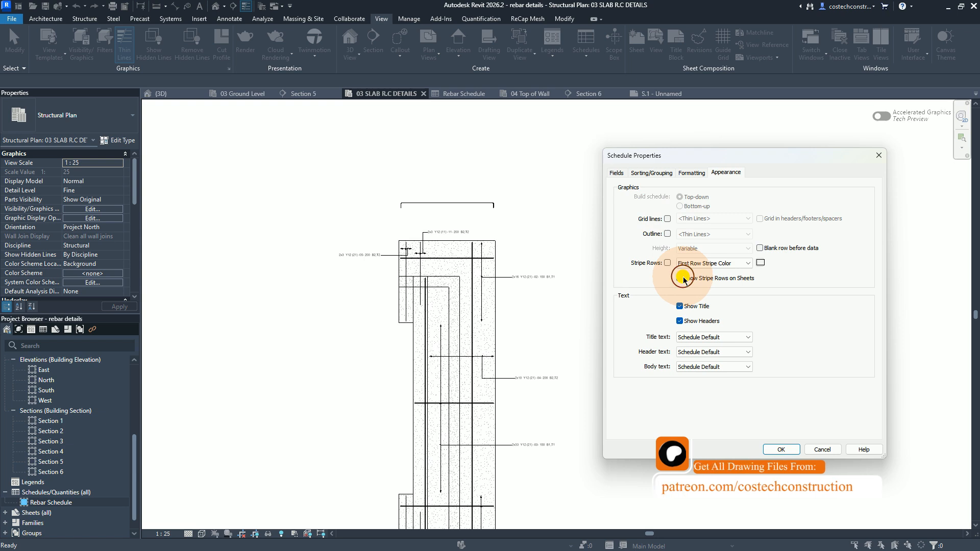
{"action": "left_click", "coordinate": [681, 322]}
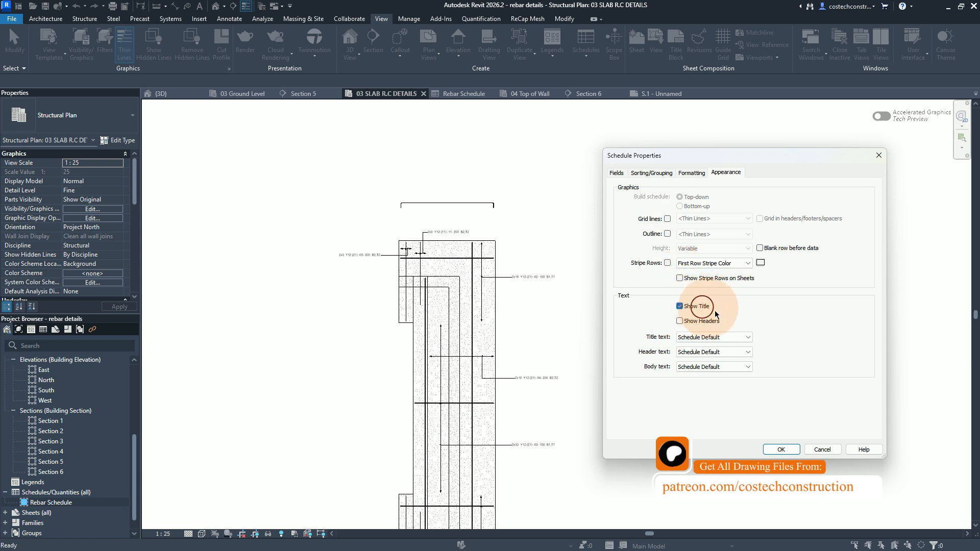
{"action": "left_click", "coordinate": [781, 452]}
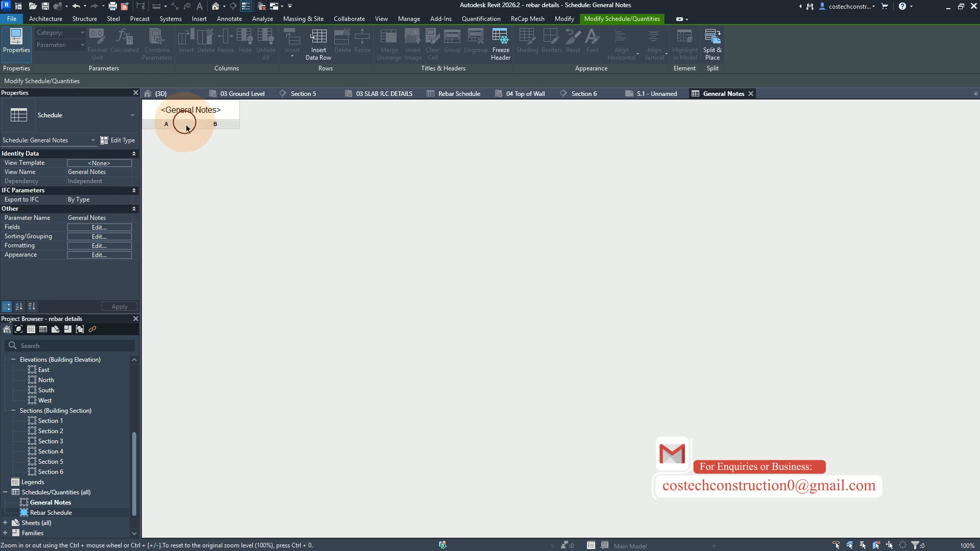
Insert nine blank data rows below the General Notes schedule title
{"action": "double_click", "coordinate": [200, 114]}
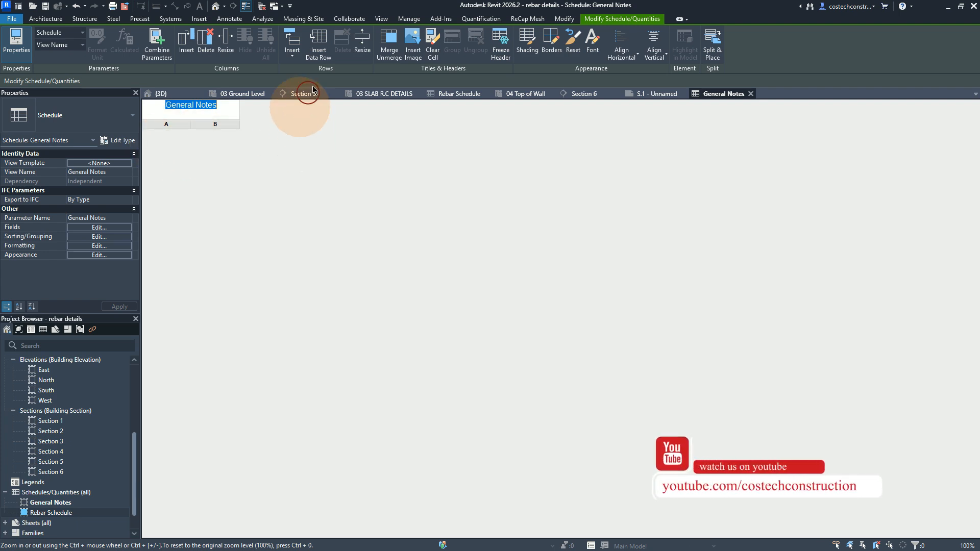
{"action": "left_click", "coordinate": [317, 51]}
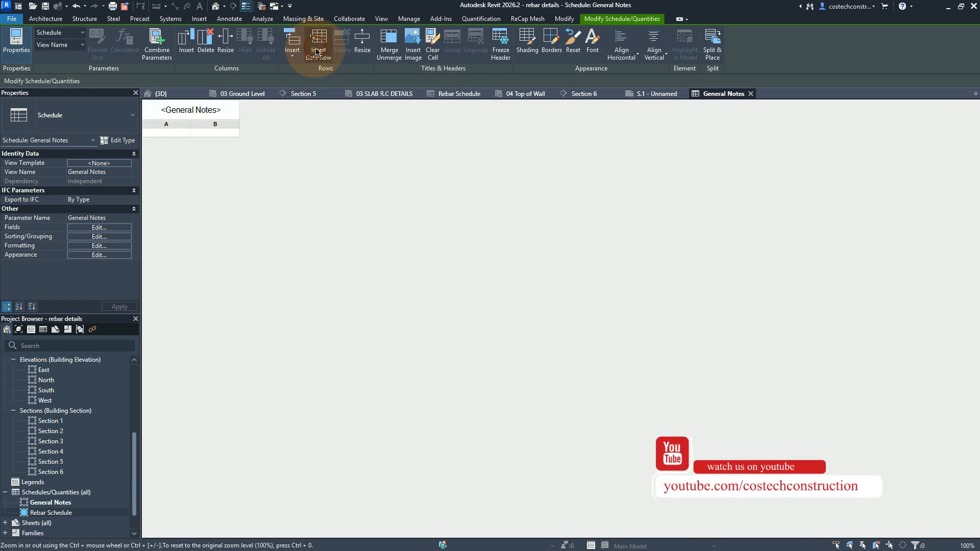
{"action": "left_click", "coordinate": [317, 51]}
{"action": "left_click", "coordinate": [317, 51]}
{"action": "left_click", "coordinate": [317, 52]}
{"action": "left_click", "coordinate": [317, 51]}
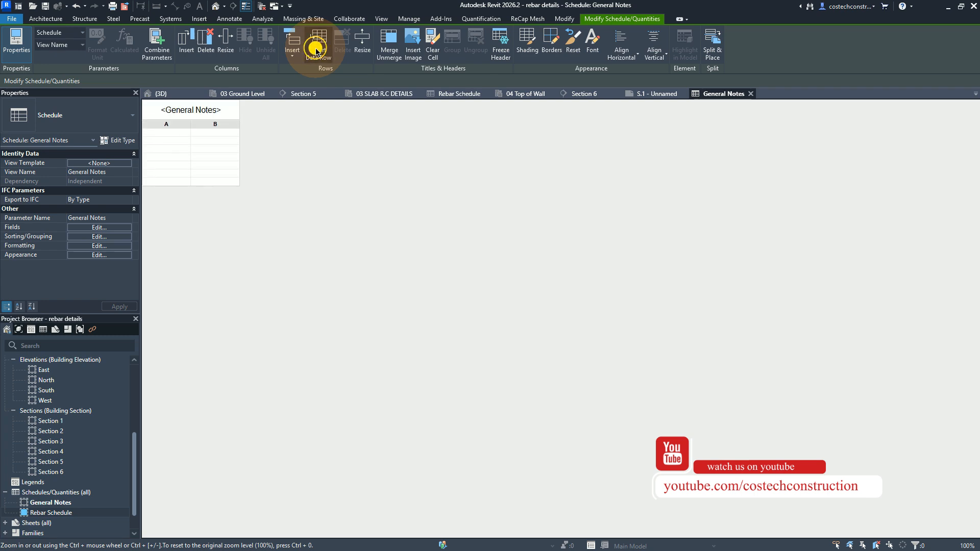
Number the first four data rows of the General Notes schedule 1 to 4 in column A
{"action": "left_click", "coordinate": [169, 131]}
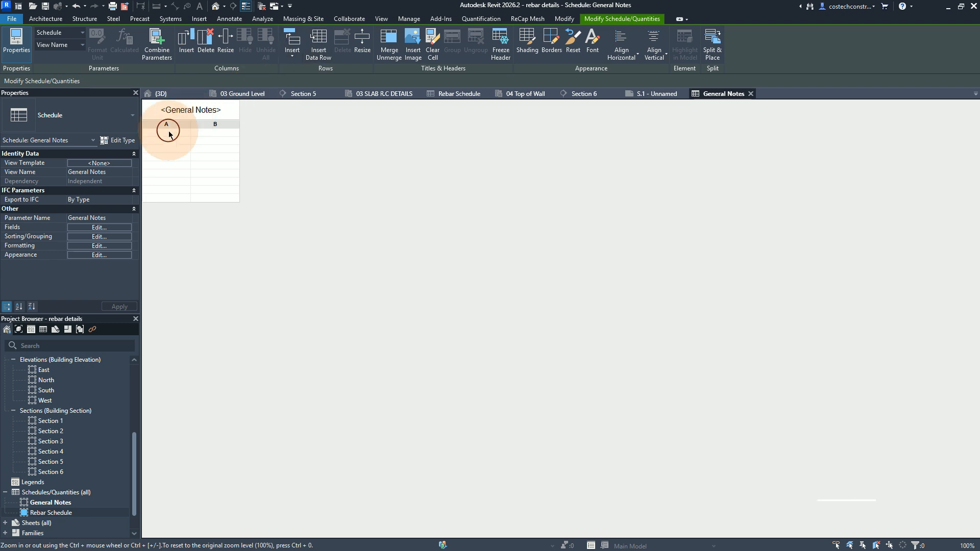
{"action": "type", "text": "1"}
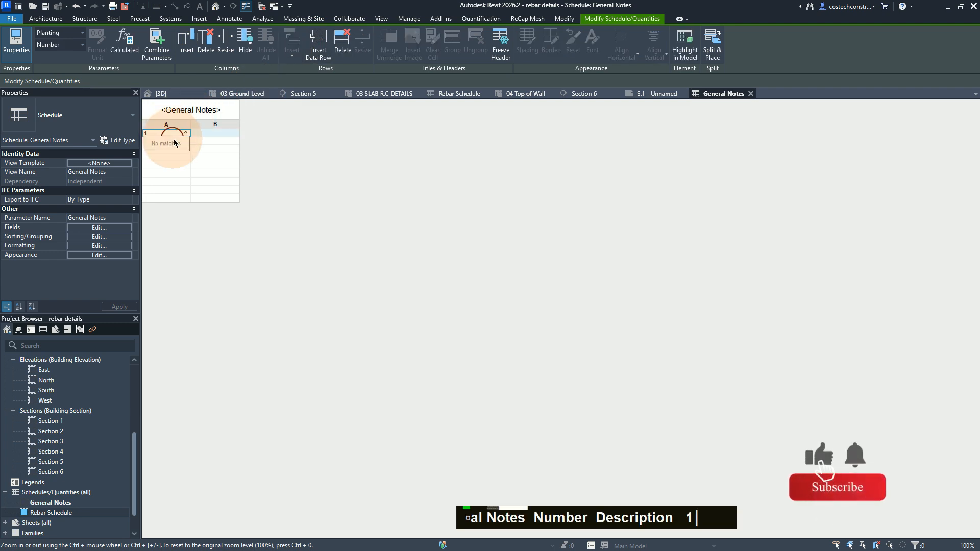
{"action": "left_click", "coordinate": [170, 160]}
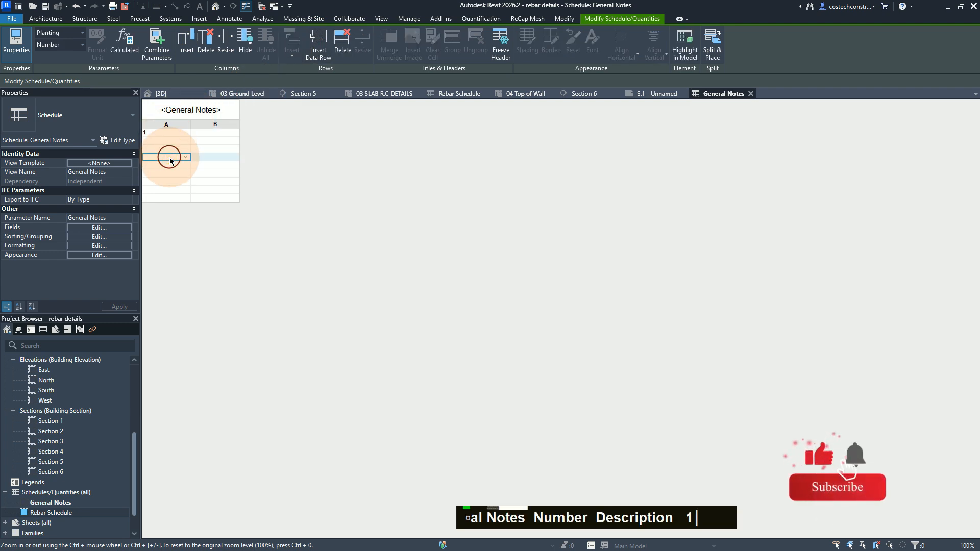
{"action": "type", "text": "2"}
{"action": "left_click", "coordinate": [160, 167]}
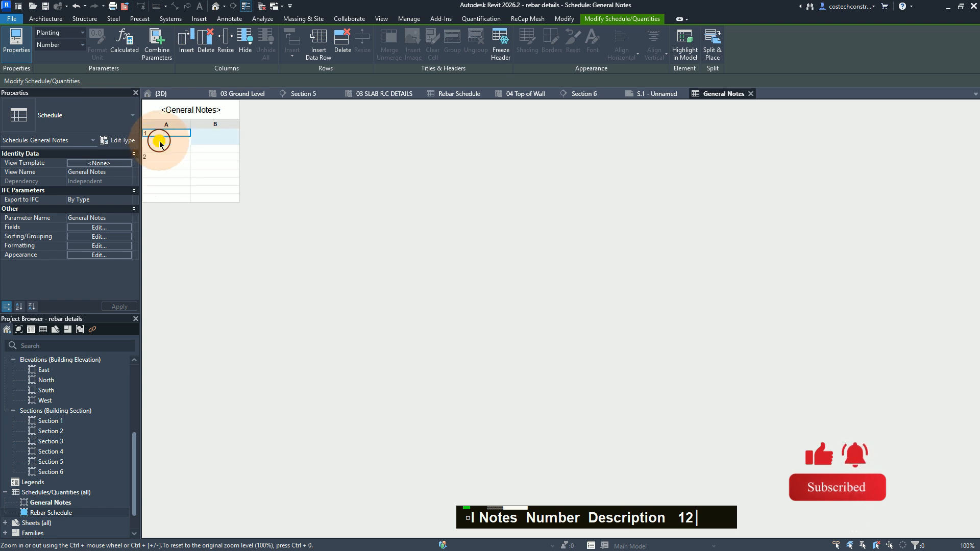
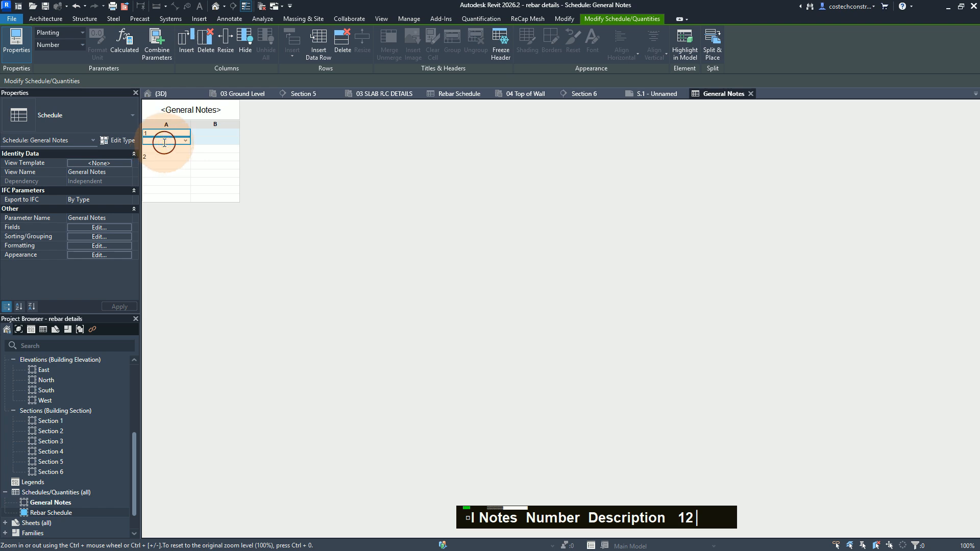
{"action": "type", "text": "2"}
{"action": "left_click", "coordinate": [162, 149]}
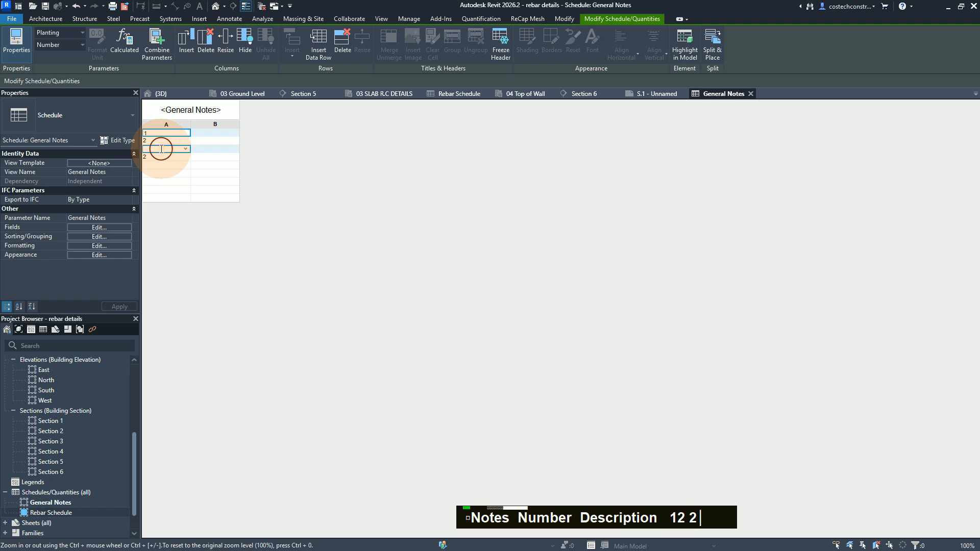
{"action": "type", "text": "3"}
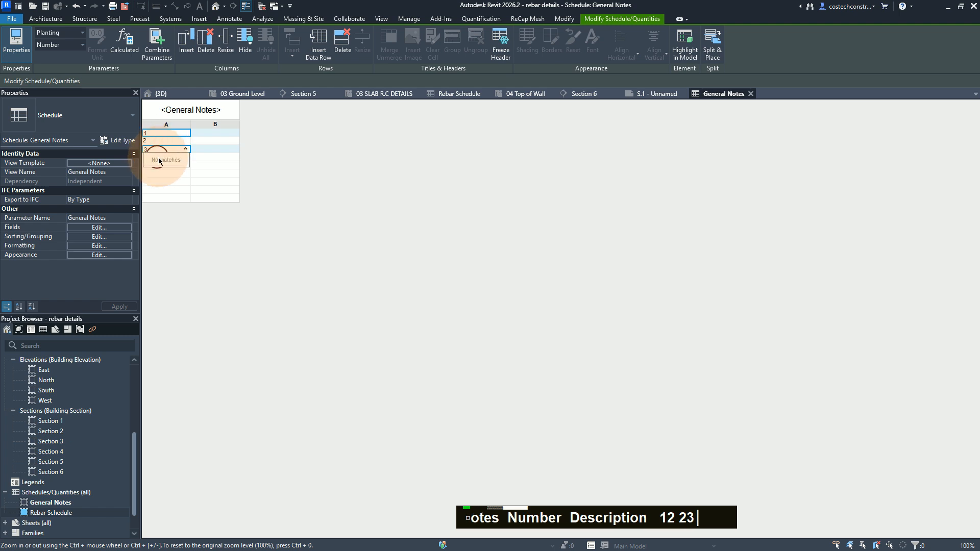
{"action": "left_click", "coordinate": [166, 158]}
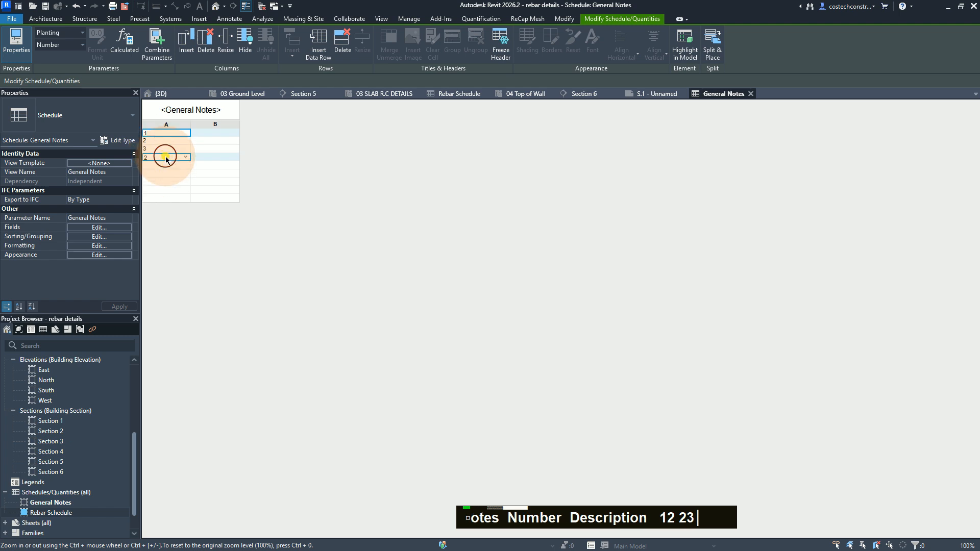
{"action": "left_click_drag", "start_coordinate": [165, 156], "coordinate": [141, 164]}
{"action": "type", "text": "4"}
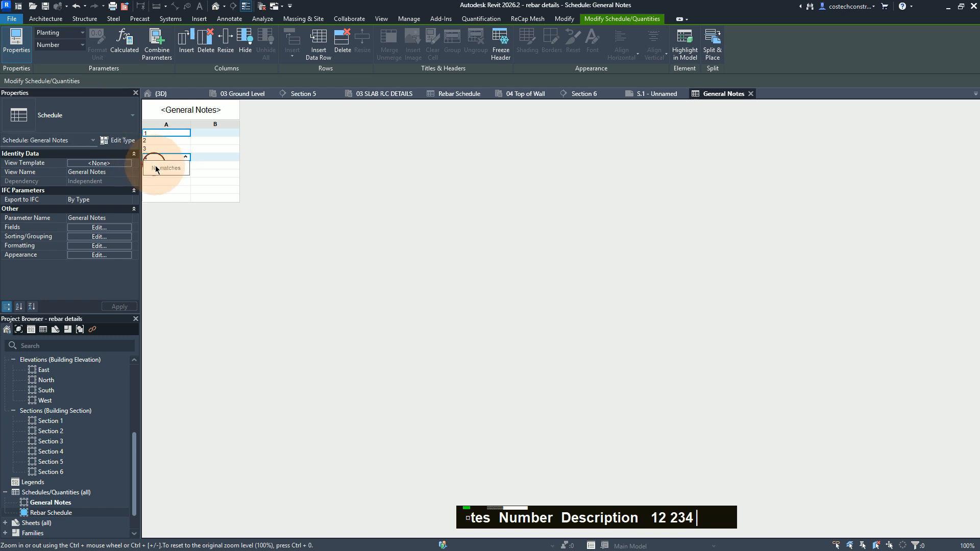
Number the remaining five data rows 5 to 9 in column A
{"action": "left_click", "coordinate": [160, 165]}
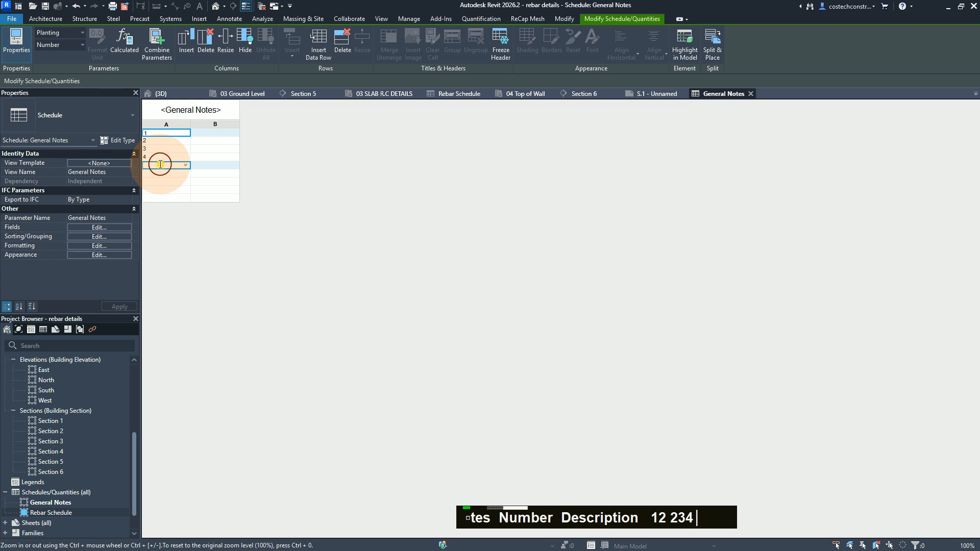
{"action": "type", "text": "5"}
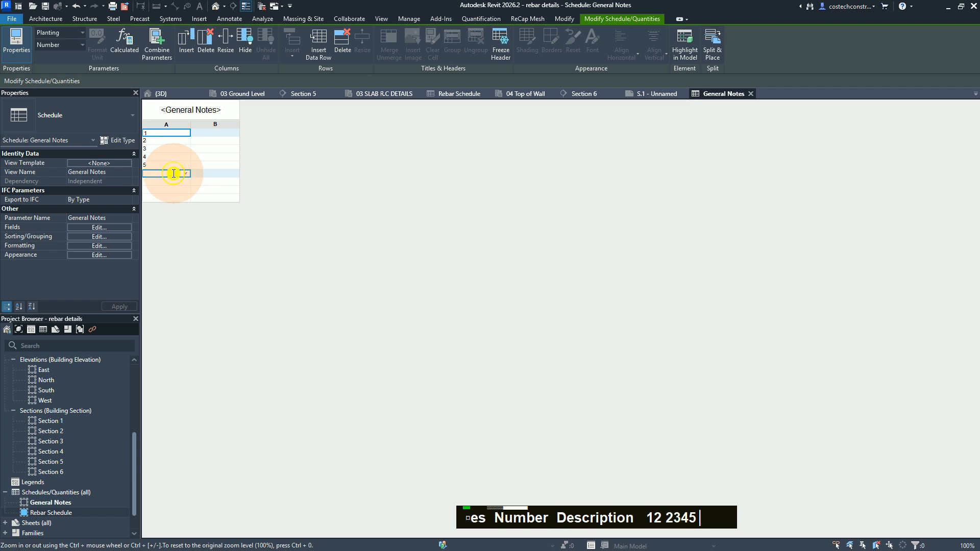
{"action": "type", "text": "6"}
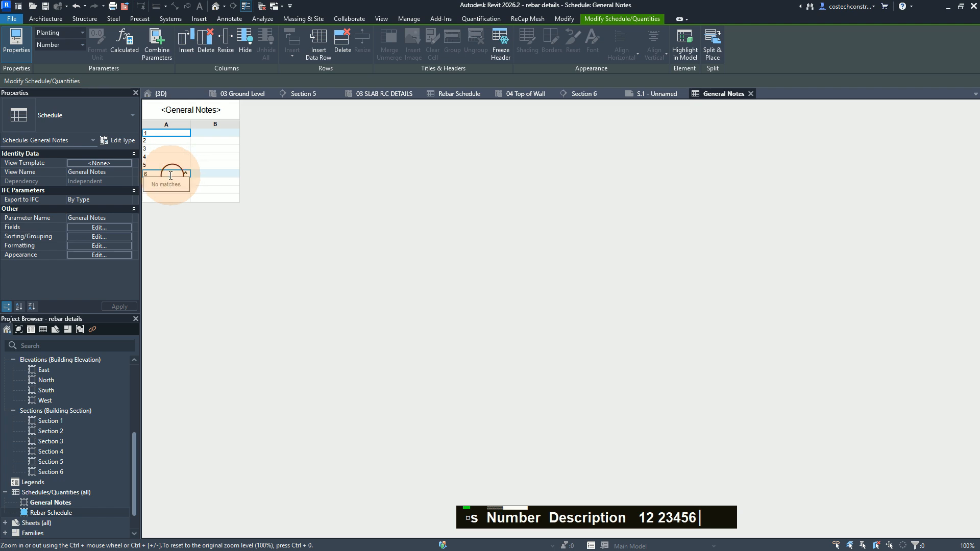
{"action": "left_click", "coordinate": [177, 186]}
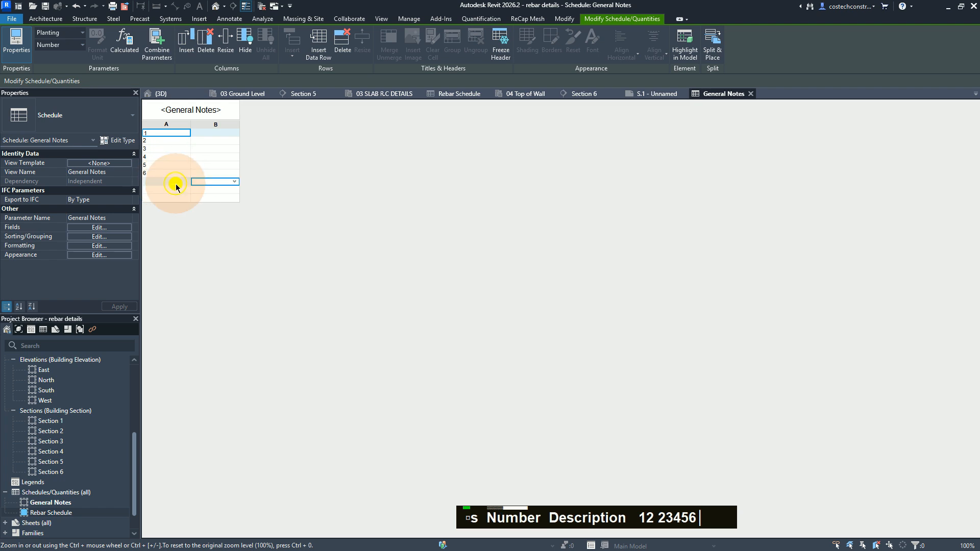
{"action": "type", "text": "7"}
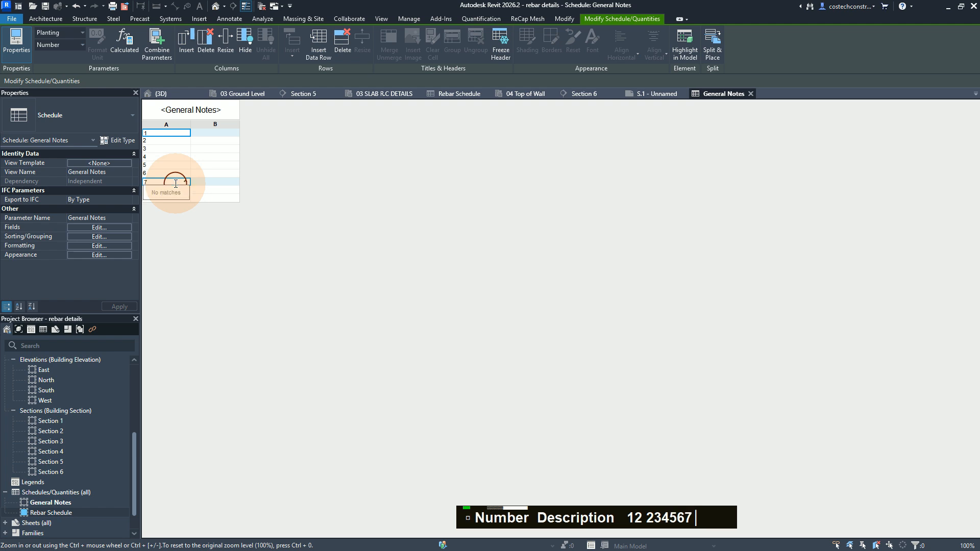
{"action": "left_click", "coordinate": [206, 188]}
{"action": "left_click", "coordinate": [176, 187]}
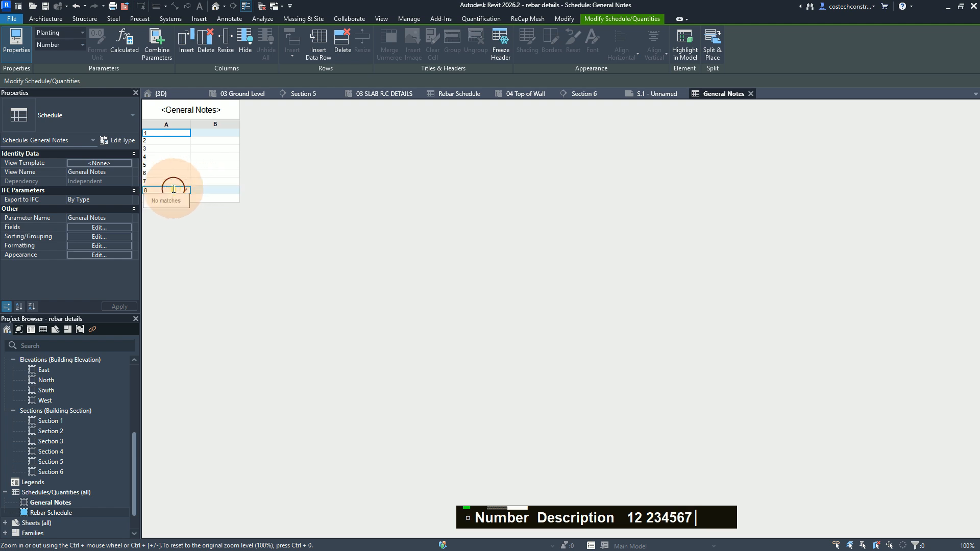
{"action": "type", "text": "8"}
{"action": "left_click", "coordinate": [172, 199]}
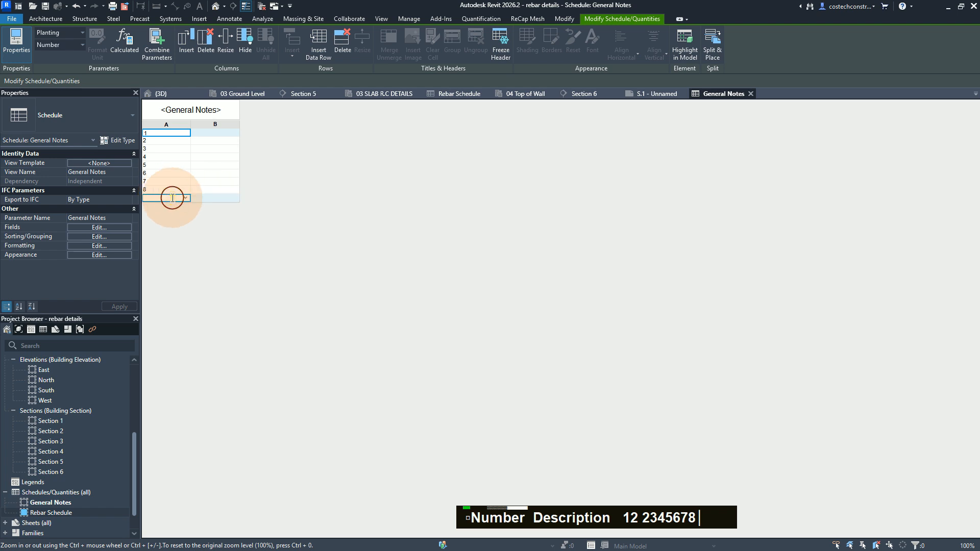
{"action": "type", "text": "9"}
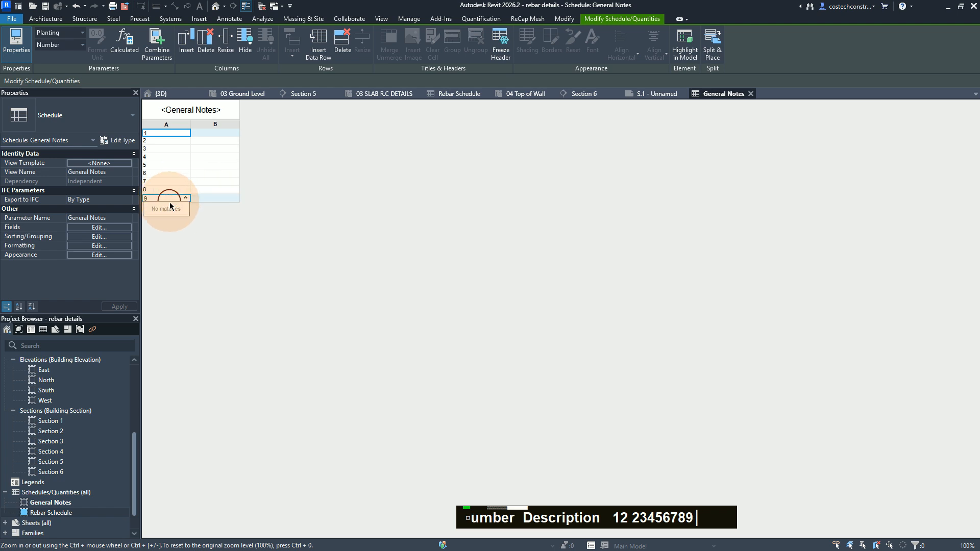
{"action": "left_click", "coordinate": [274, 212]}
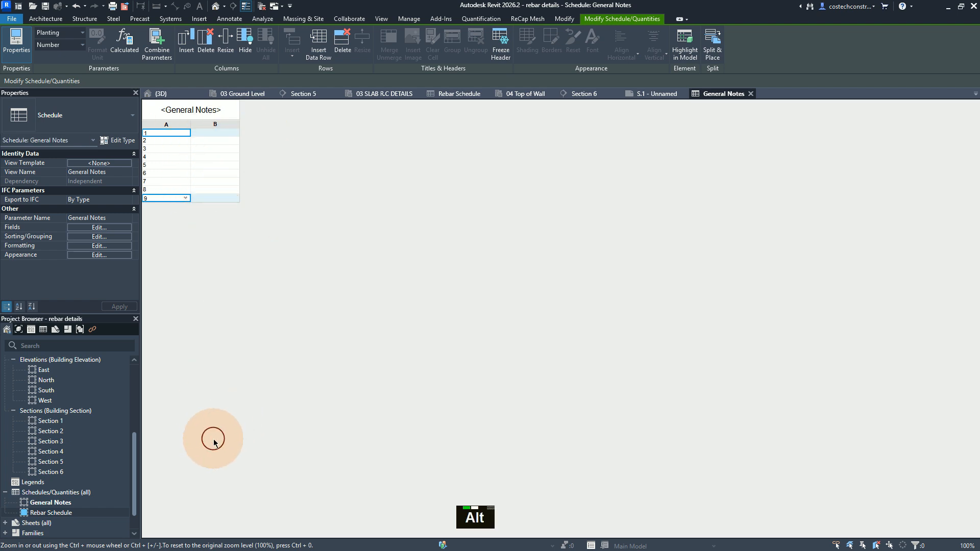
Switch to Notepad, copy "All dimensions are in mm unless otherwise shown", and paste it into row 1's Description in the Revit schedule
{"action": "key", "text": "alt+Tab"}
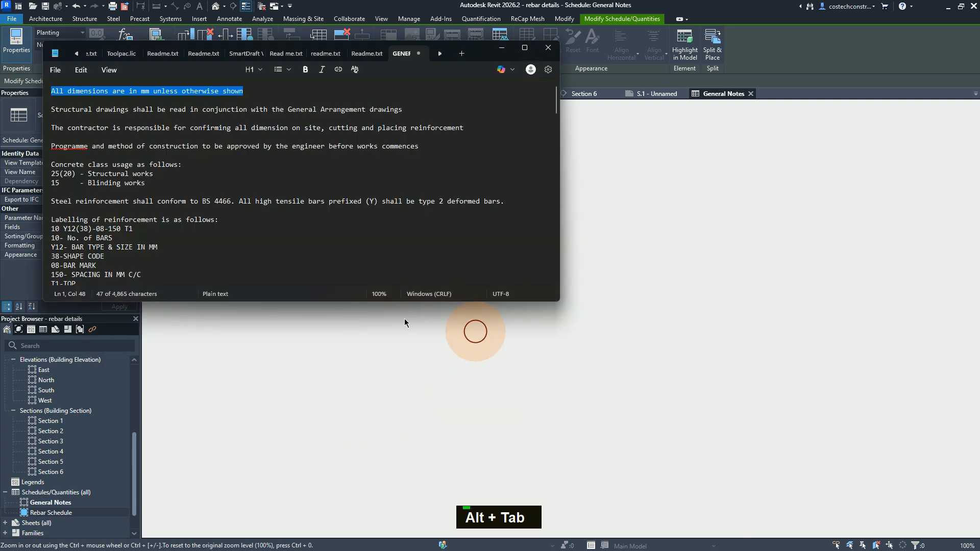
{"action": "right_click", "coordinate": [234, 94]}
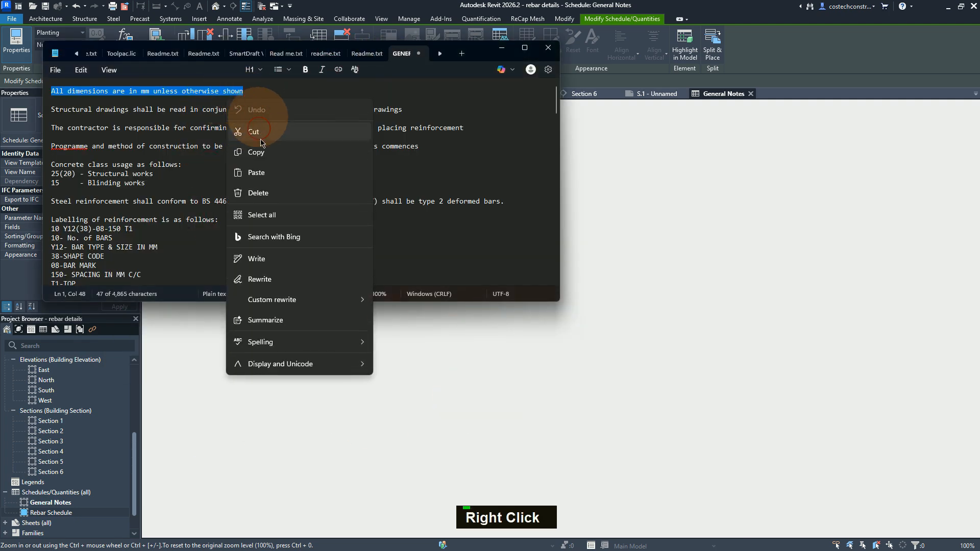
{"action": "left_click", "coordinate": [262, 161]}
{"action": "left_click", "coordinate": [624, 190]}
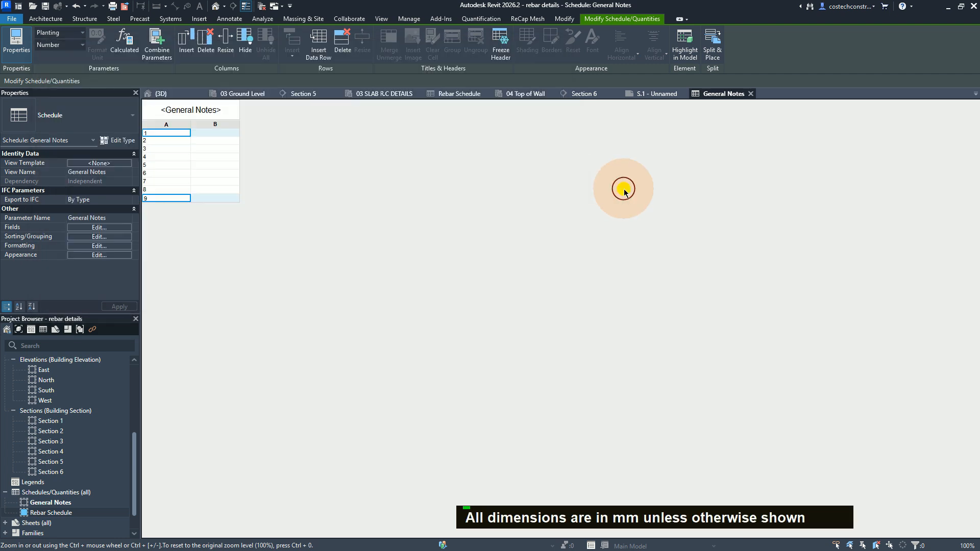
{"action": "left_click", "coordinate": [221, 132]}
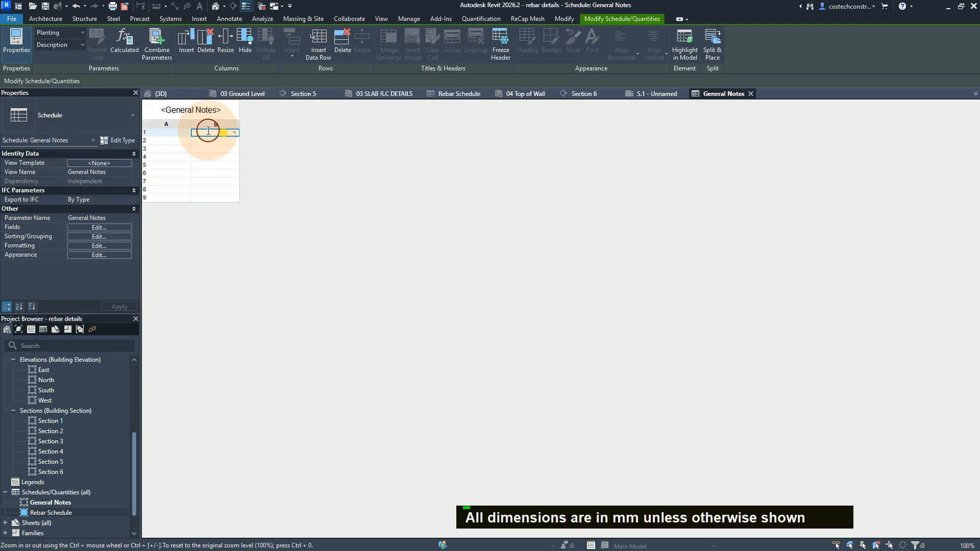
{"action": "key", "text": "ctrl+v"}
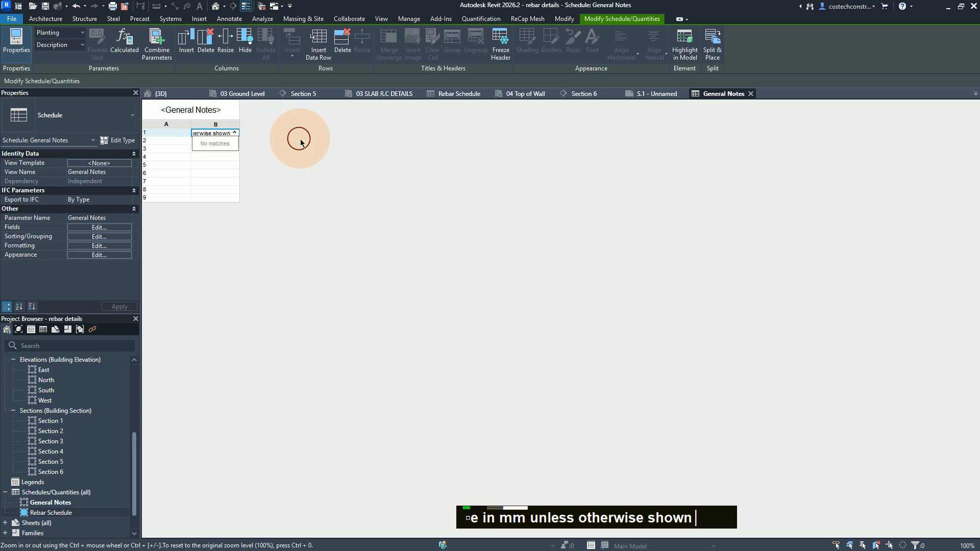
{"action": "key", "text": "Return"}
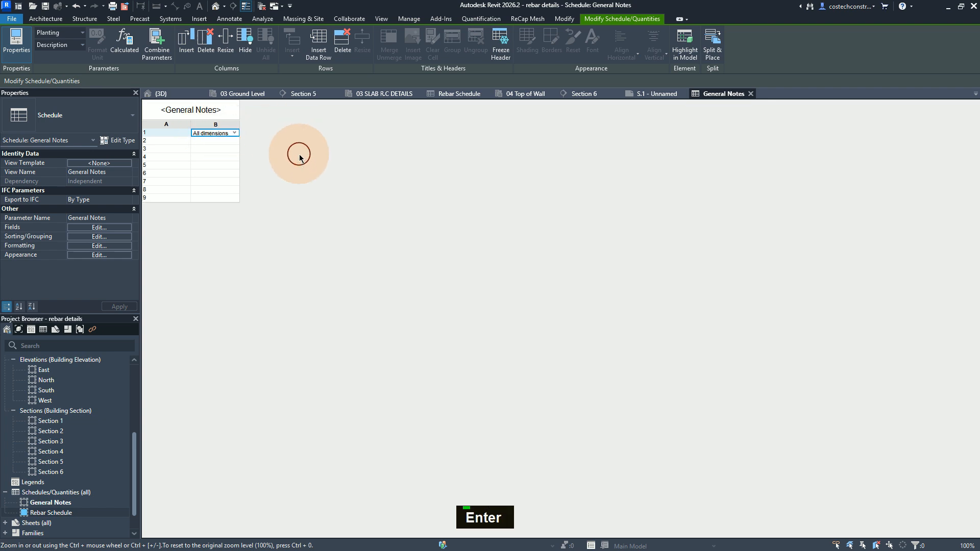
Copy "Structural drawings shall be read in conjunction with the General Arrangement drawings" from Notepad into row 2's Description in Revit
{"action": "key", "text": "alt+Tab"}
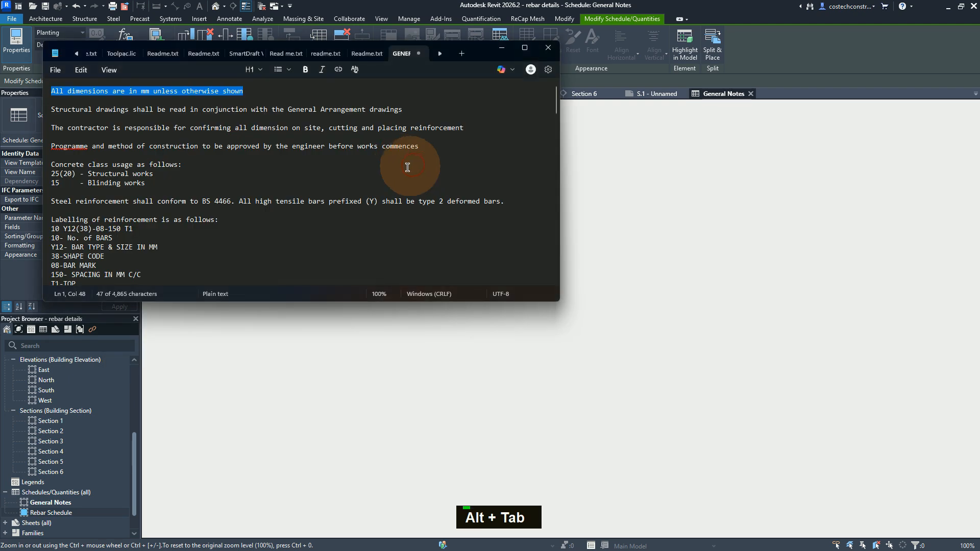
{"action": "left_click_drag", "start_coordinate": [404, 109], "coordinate": [50, 113]}
{"action": "key", "text": "ctrl+c"}
{"action": "left_click", "coordinate": [265, 331]}
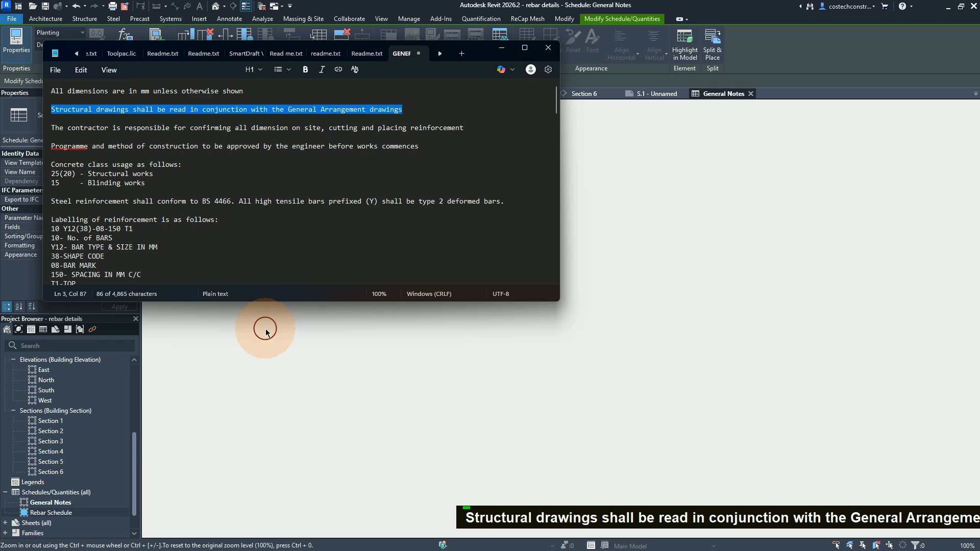
{"action": "left_click", "coordinate": [201, 143]}
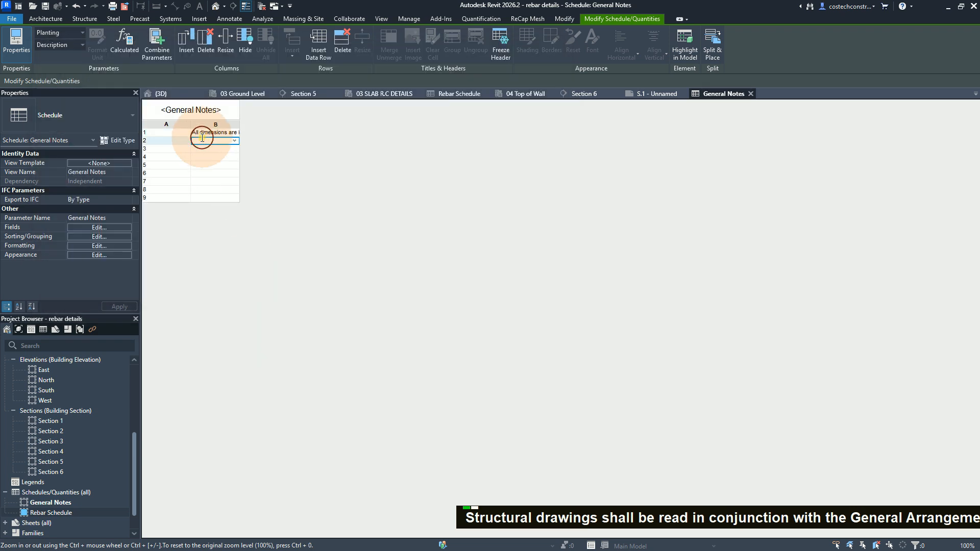
{"action": "key", "text": "ctrl+v"}
{"action": "key", "text": "Return"}
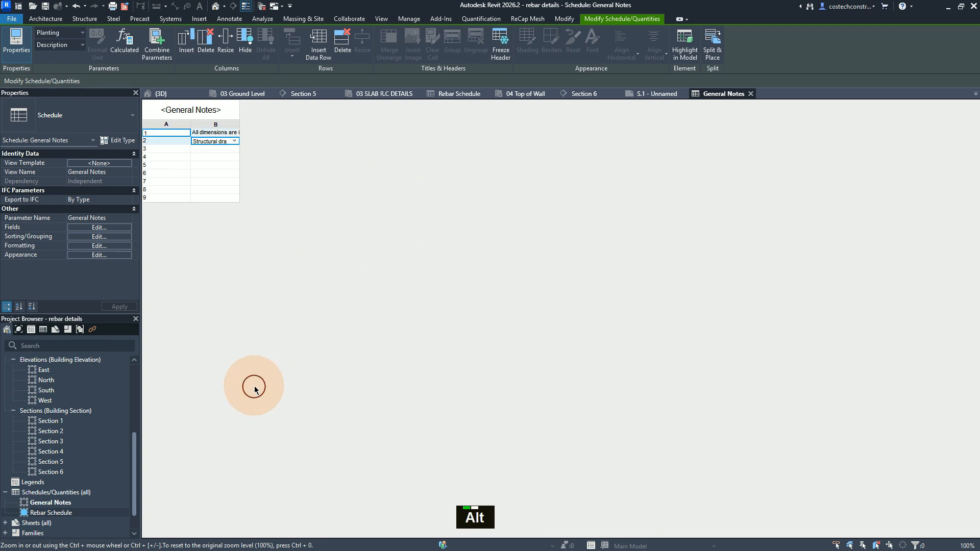
Copy "The contractor is responsible for confirming all dimension on site, cutting and placing reinforcement" from Notepad into row 3's Description in Revit
{"action": "key", "text": "alt+Tab"}
{"action": "left_click_drag", "start_coordinate": [479, 127], "coordinate": [45, 131]}
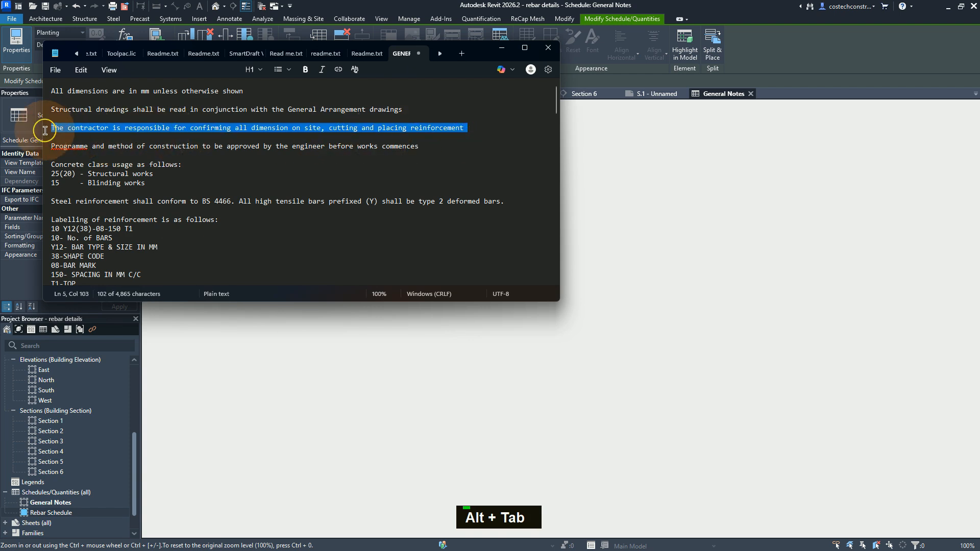
{"action": "key", "text": "ctrl+c"}
{"action": "left_click", "coordinate": [327, 353]}
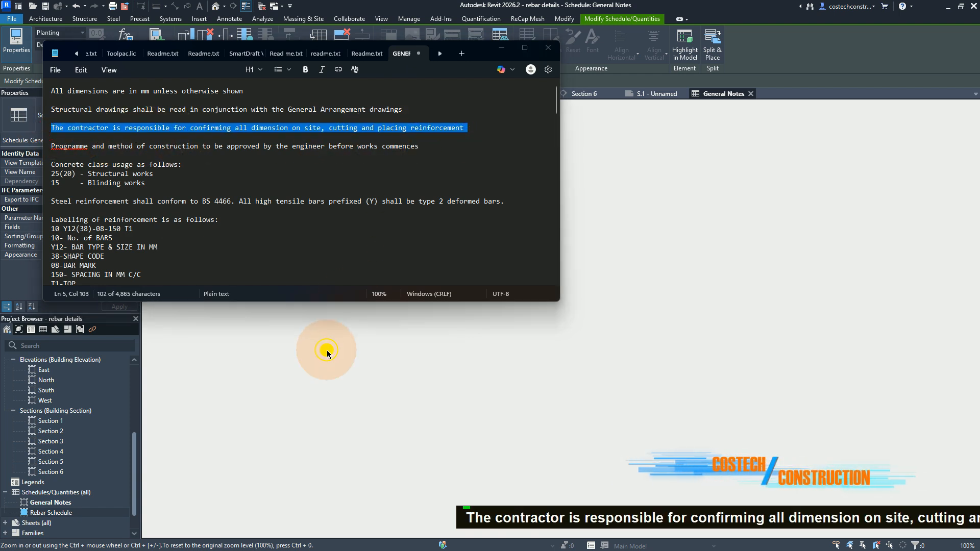
{"action": "left_click", "coordinate": [206, 149]}
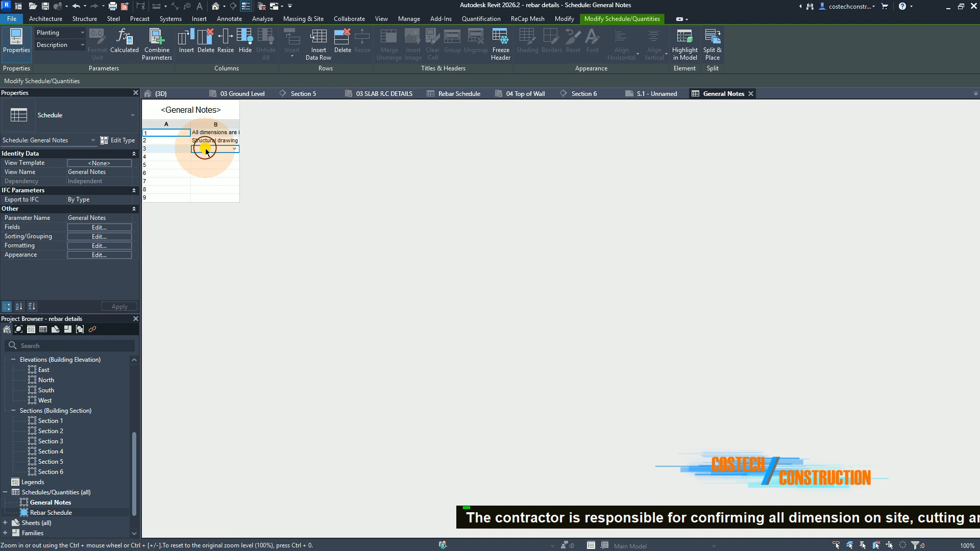
{"action": "key", "text": "ctrl+v"}
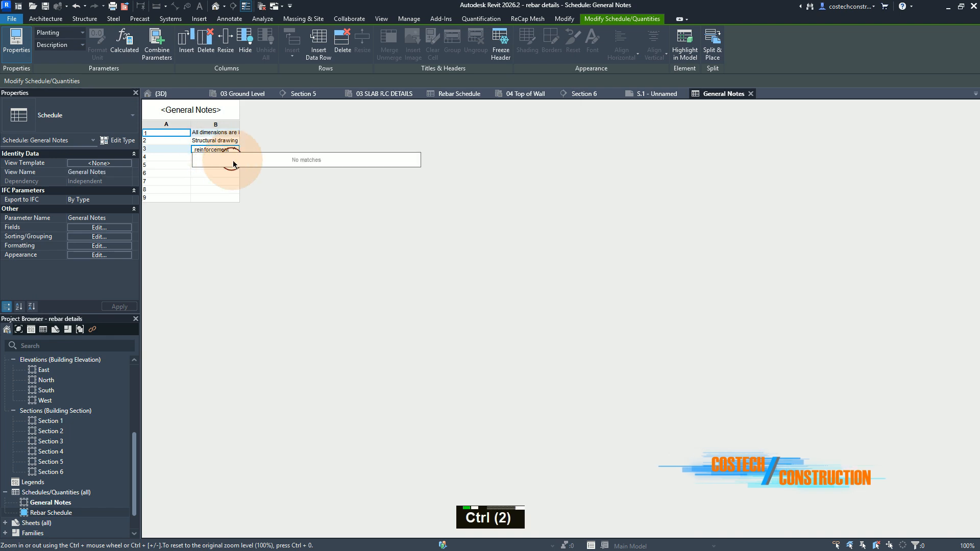
{"action": "key", "text": "Return"}
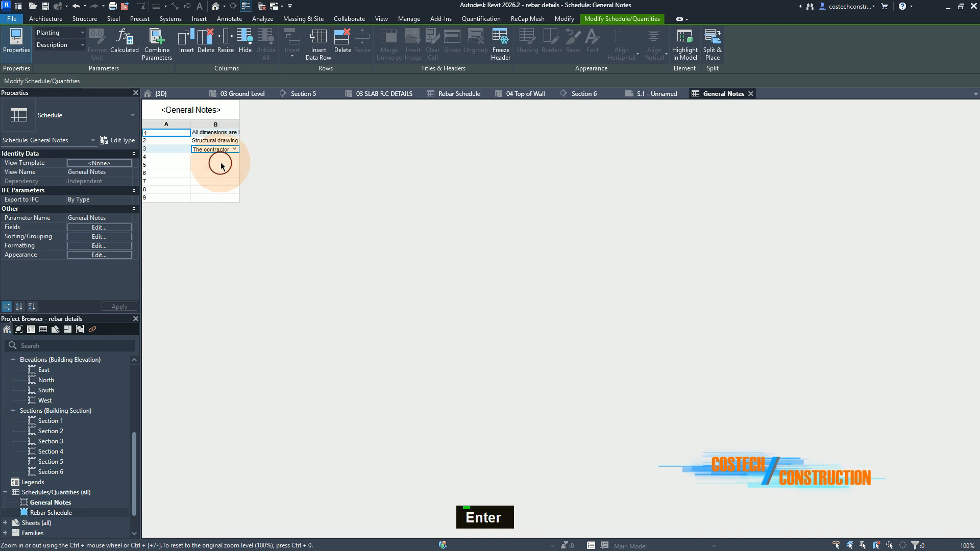
Copy "Programme and method of construction to be approved by the engineer before works commences" from Notepad into row 4's Description in Revit
{"action": "left_click", "coordinate": [223, 158]}
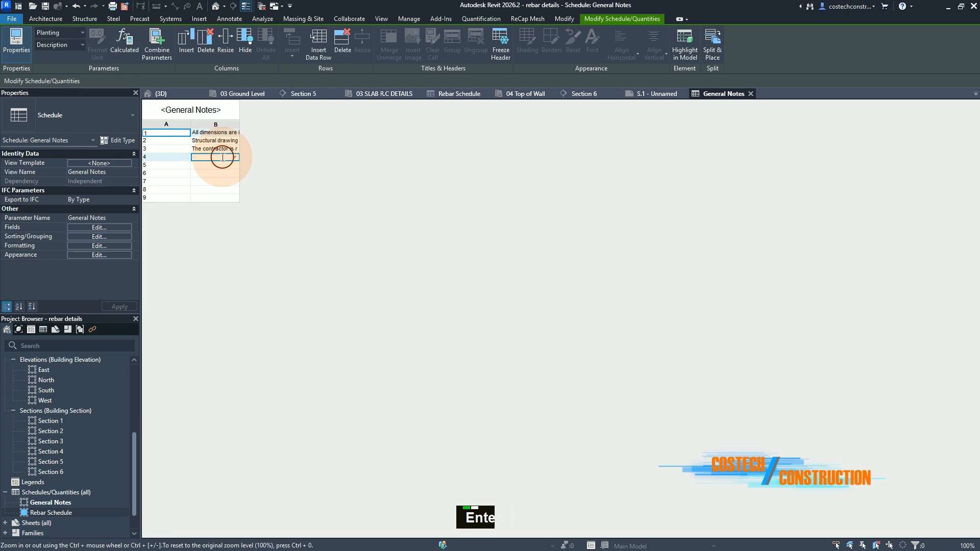
{"action": "key", "text": "alt+Tab"}
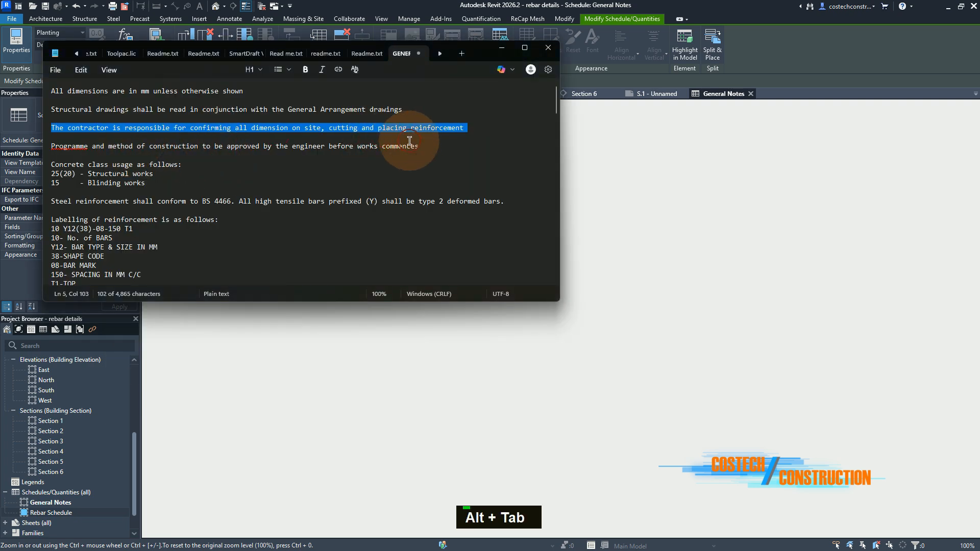
{"action": "left_click_drag", "start_coordinate": [417, 146], "coordinate": [53, 149]}
{"action": "key", "text": "ctrl+c"}
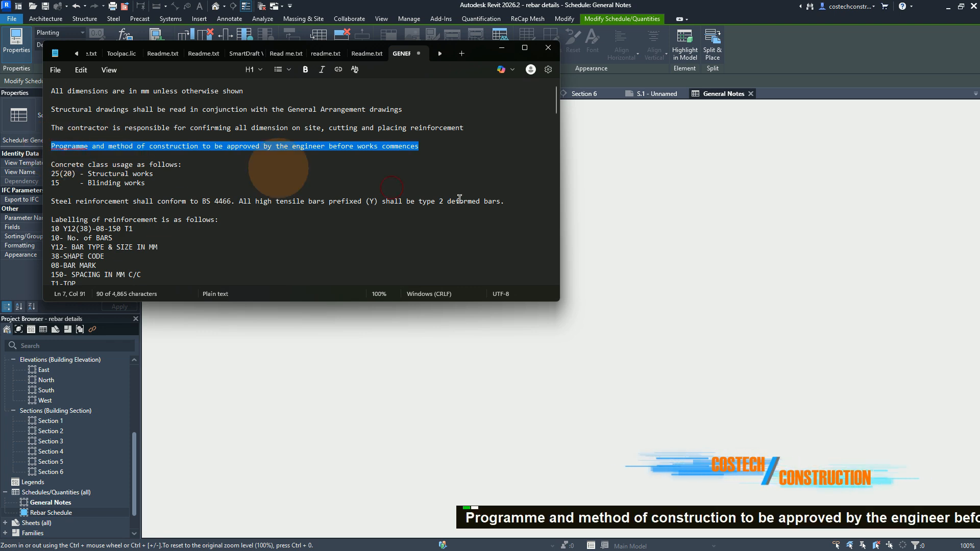
{"action": "left_click", "coordinate": [650, 236]}
{"action": "left_click", "coordinate": [213, 159]}
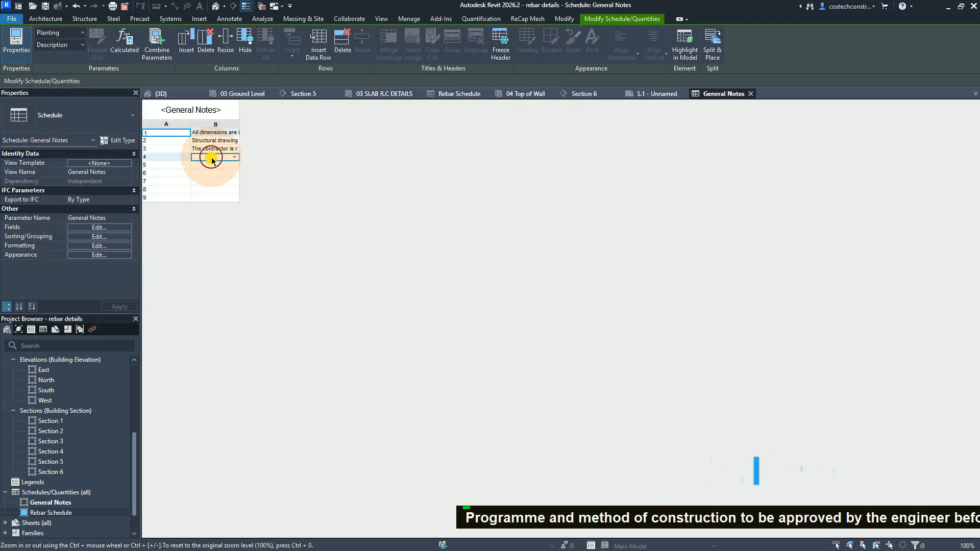
{"action": "key", "text": "ctrl+v"}
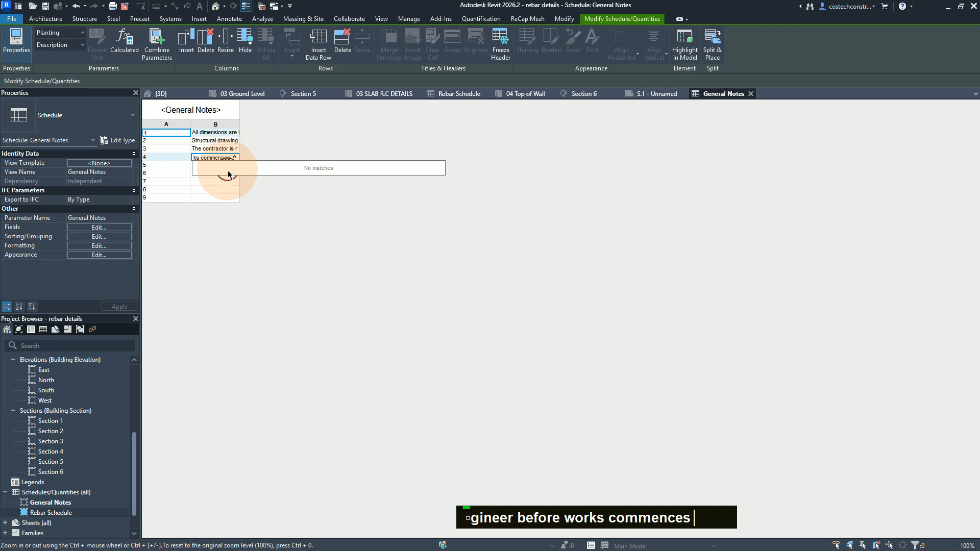
{"action": "key", "text": "Return"}
Copy the three-line "Concrete class usage as follows" note, ending with "Blinding works", from Notepad into row 5's Description in Revit
{"action": "left_click", "coordinate": [217, 165]}
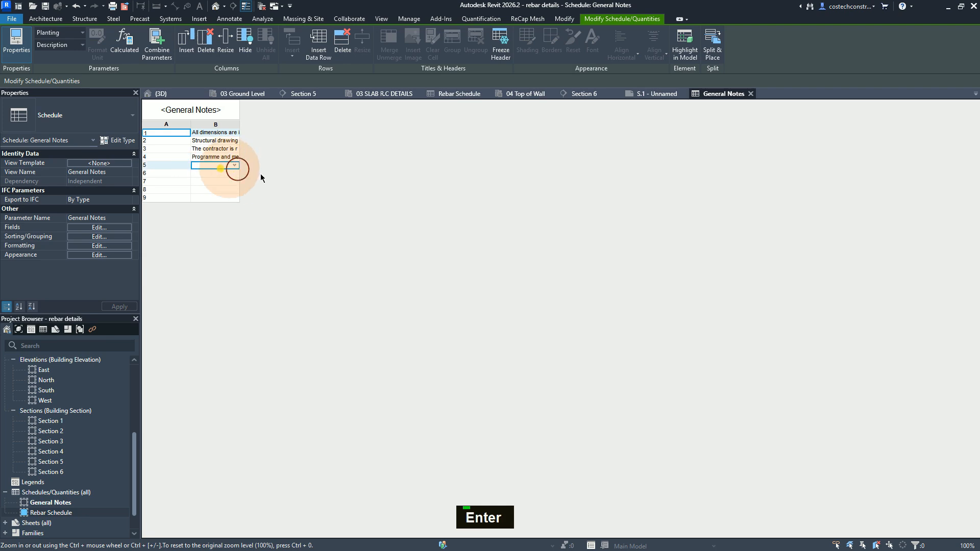
{"action": "key", "text": "alt+Tab"}
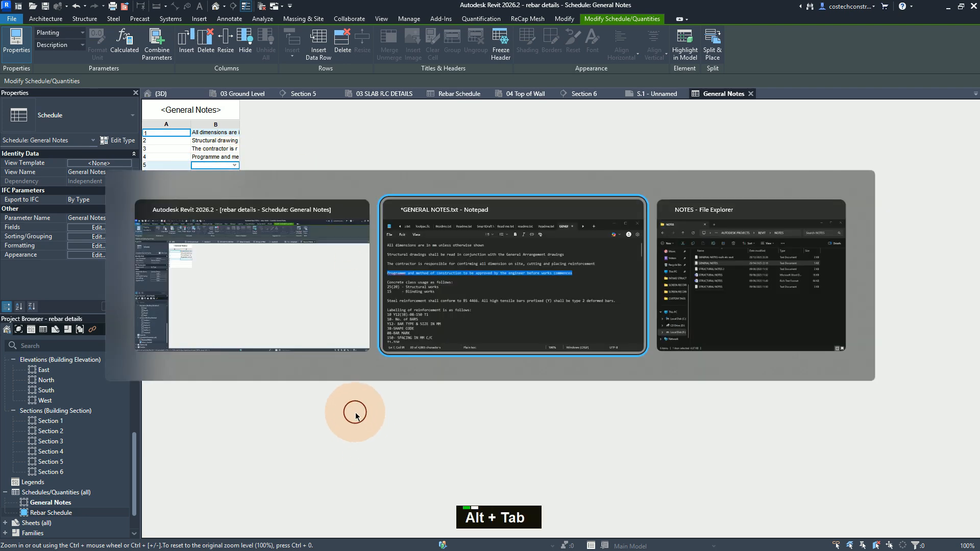
{"action": "left_click_drag", "start_coordinate": [147, 184], "coordinate": [45, 168]}
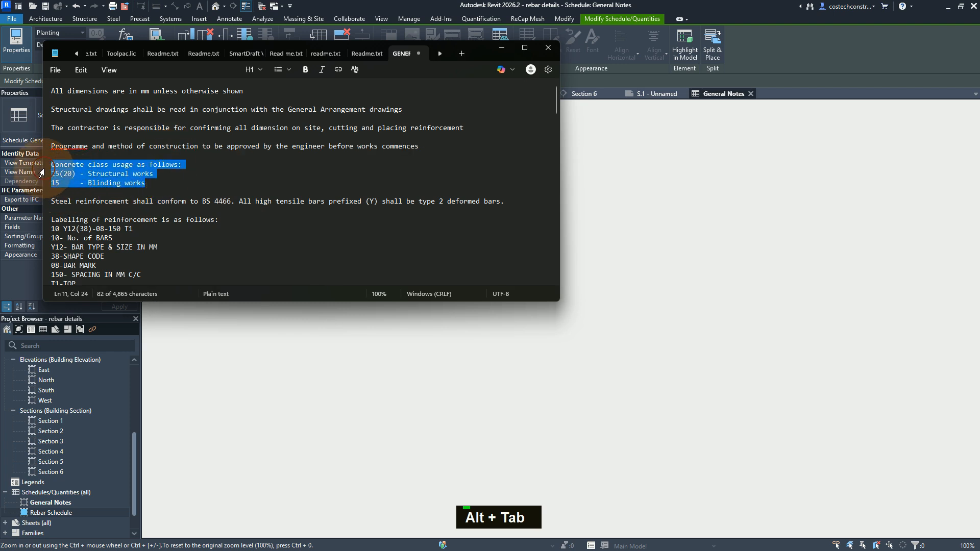
{"action": "key", "text": "ctrl+c"}
{"action": "left_click", "coordinate": [250, 360]}
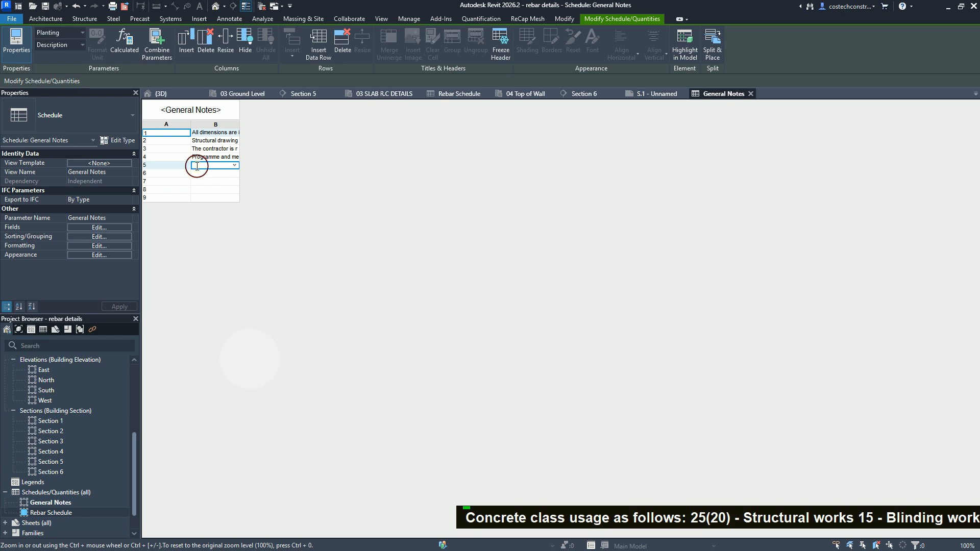
{"action": "left_click", "coordinate": [233, 235]}
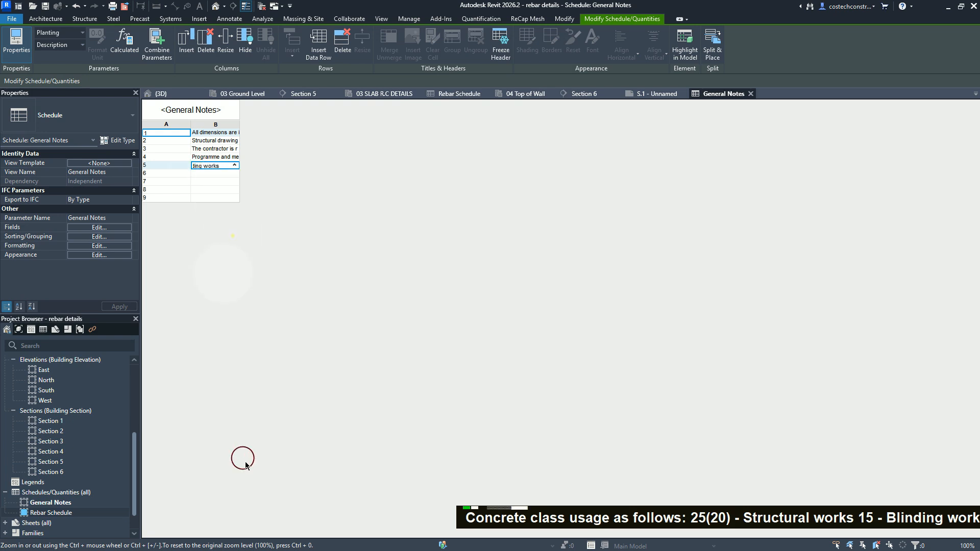
Copy the whole note beginning "Steel reinforcement shall conform to BS 4466" from Notepad into row 6's Description in Revit
{"action": "key", "text": "alt+Tab"}
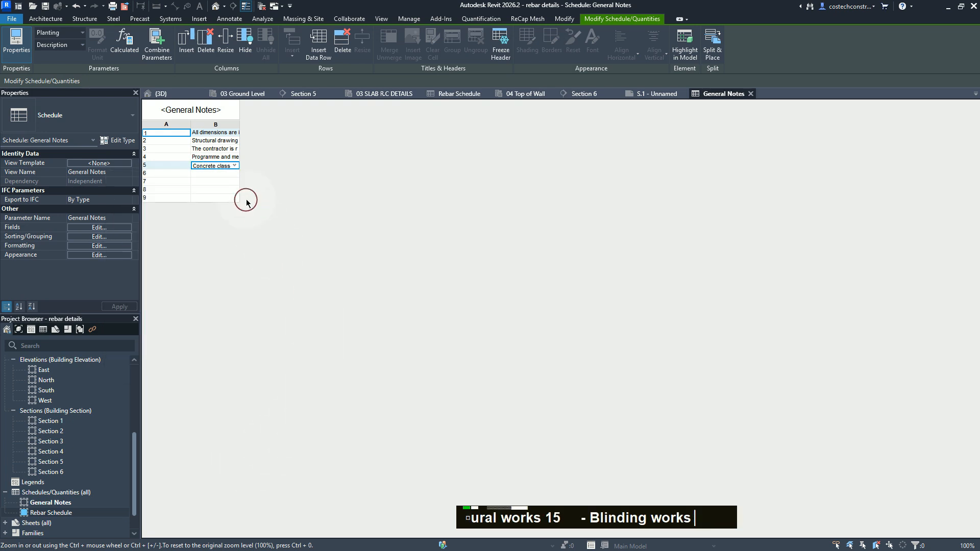
{"action": "key", "text": "alt+Tab"}
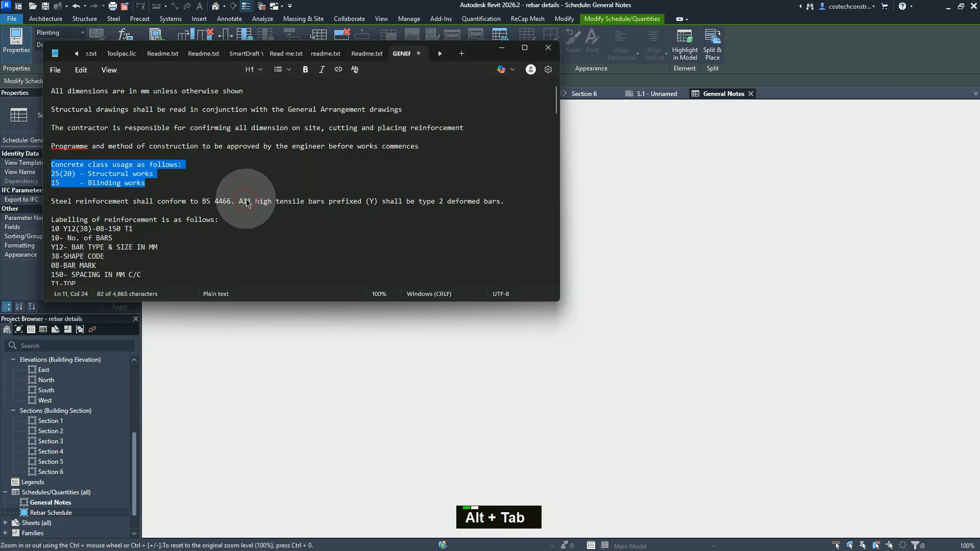
{"action": "left_click_drag", "start_coordinate": [507, 197], "coordinate": [47, 202]}
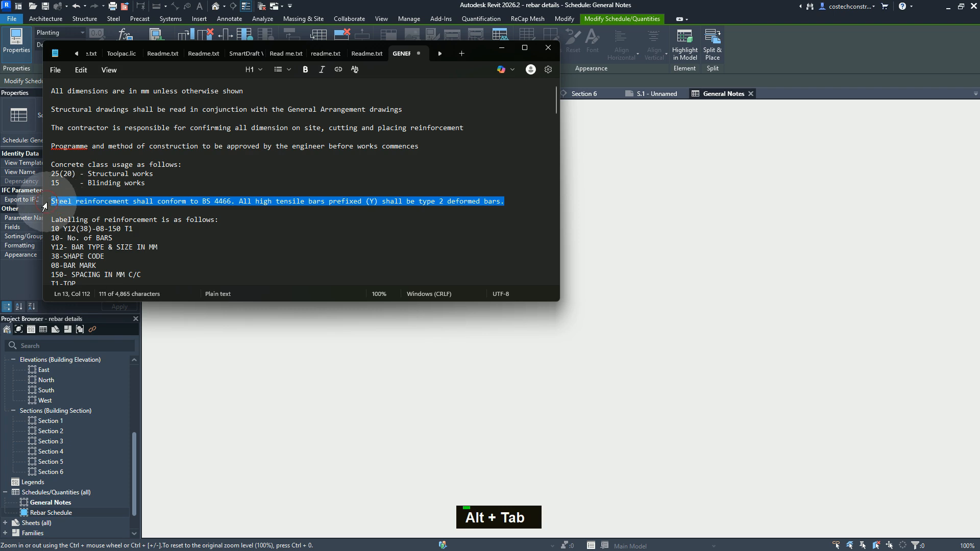
{"action": "key", "text": "ctrl+c"}
{"action": "left_click", "coordinate": [284, 396]}
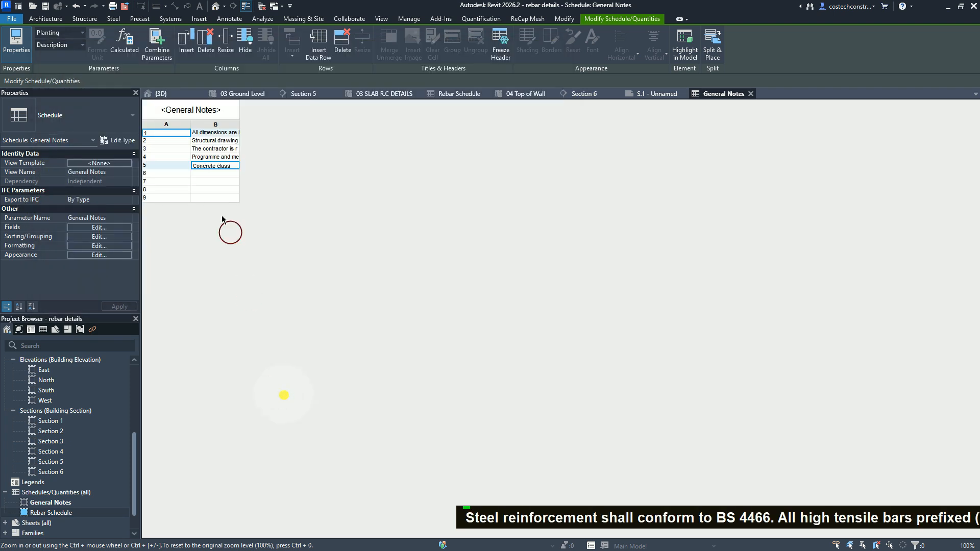
{"action": "left_click", "coordinate": [199, 176]}
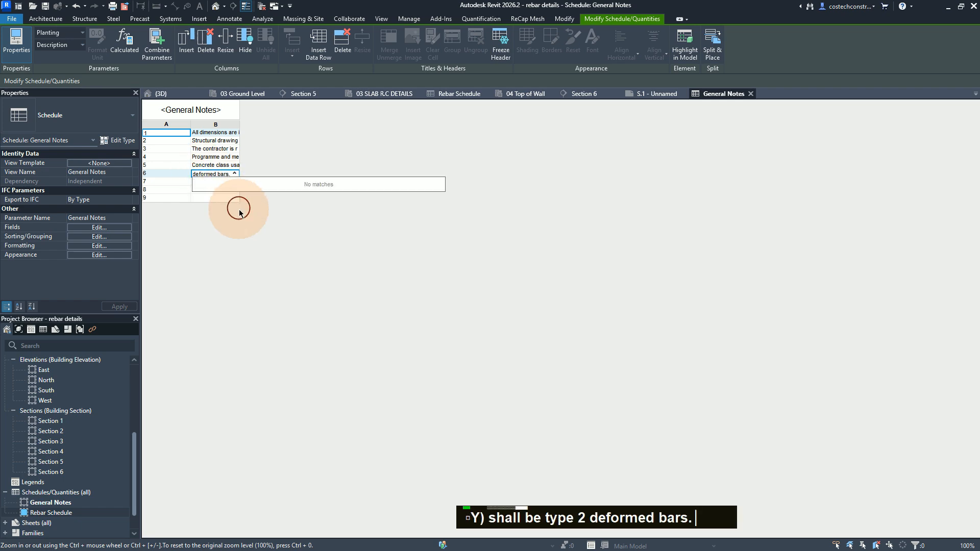
{"action": "key", "text": "Return"}
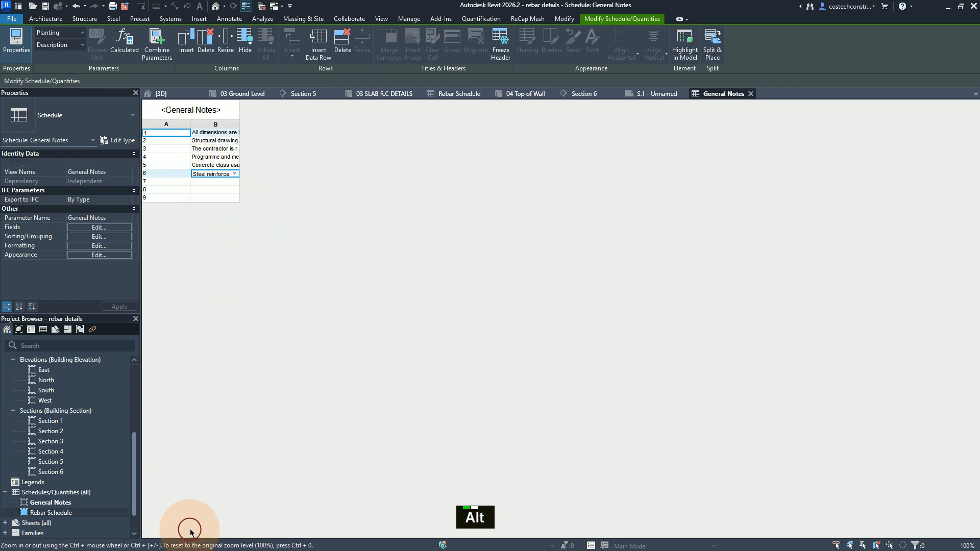
Copy the "Labelling of reinforcement is as follows" note, through "UB- U BARS", from Notepad into row 7's Description in Revit
{"action": "key", "text": "alt+Tab"}
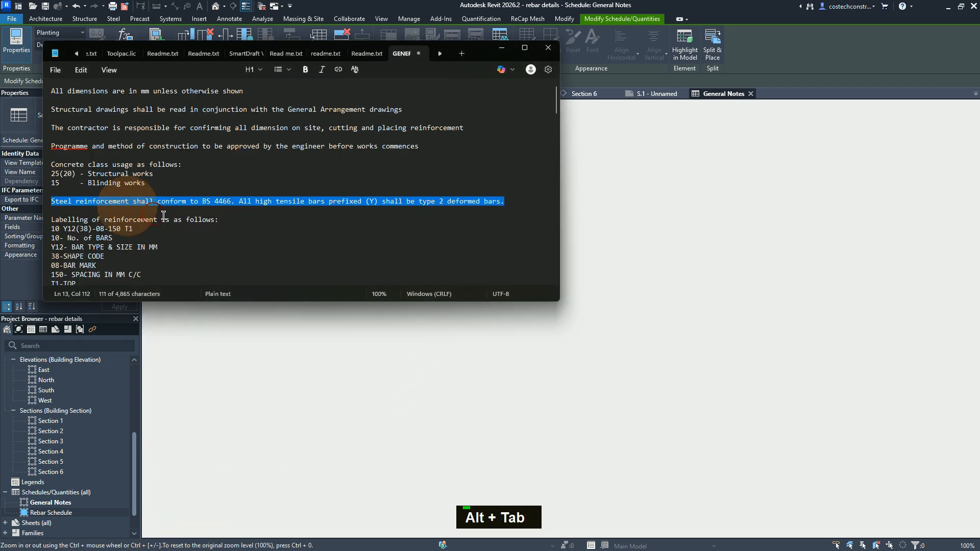
{"action": "scroll", "coordinate": [170, 267], "scroll_direction": "down", "scroll_amount": 4}
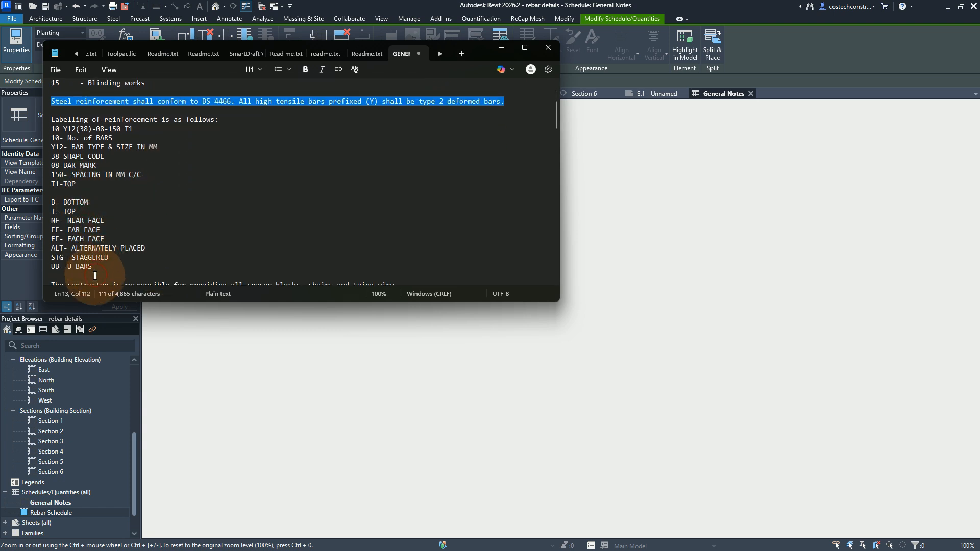
{"action": "left_click", "coordinate": [60, 278]}
{"action": "left_click_drag", "start_coordinate": [61, 278], "coordinate": [40, 122]}
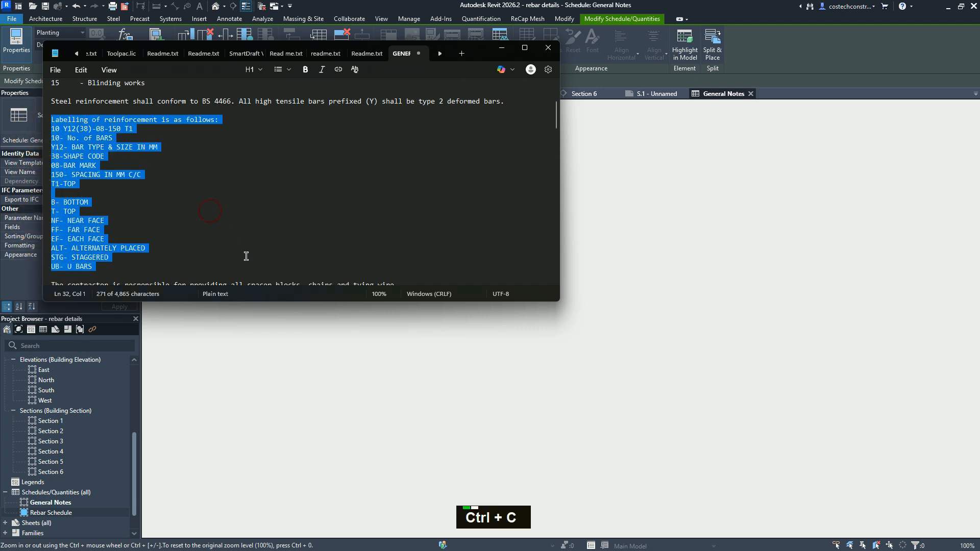
{"action": "key", "text": "alt+Tab"}
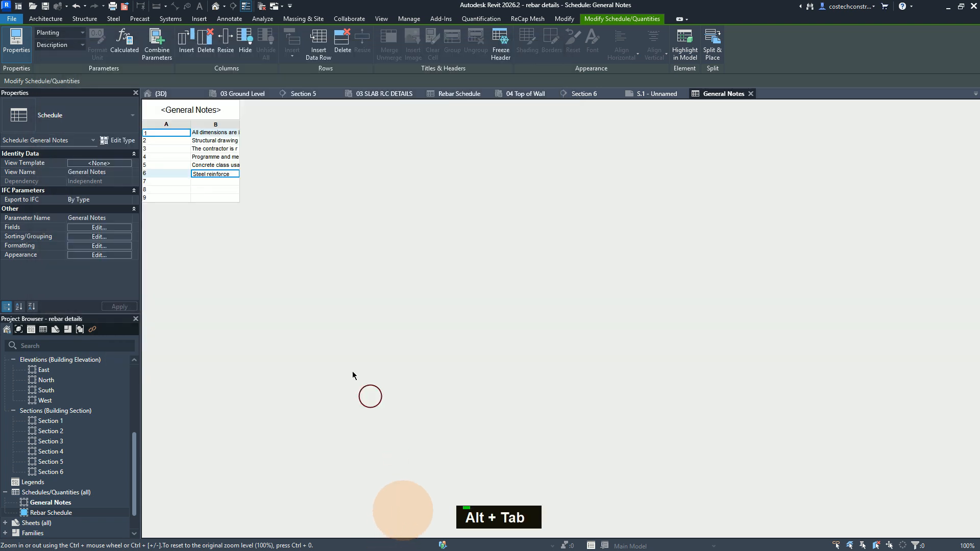
{"action": "left_click", "coordinate": [208, 181]}
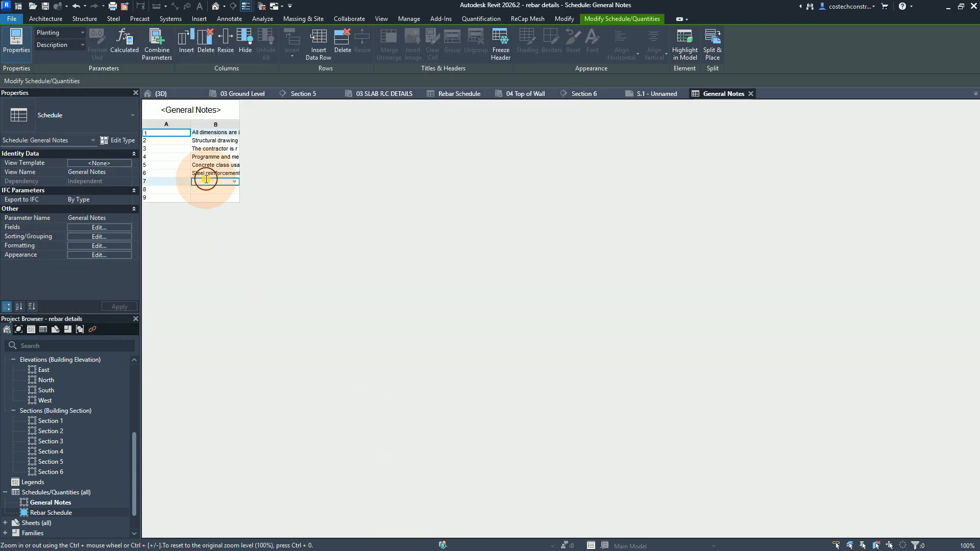
{"action": "key", "text": "ctrl+v"}
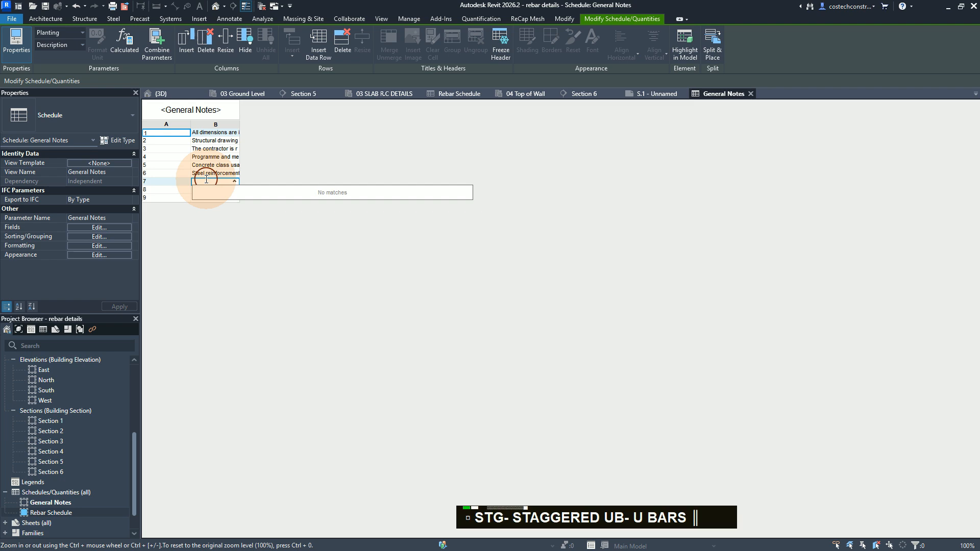
{"action": "key", "text": "shift+Return"}
{"action": "key", "text": "Return"}
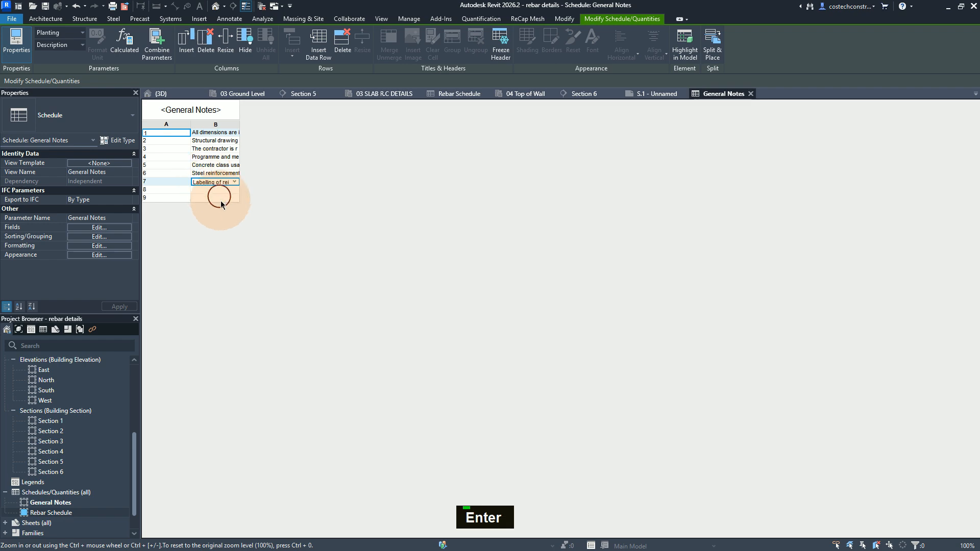
Copy "The contractor is responsible for providing all spacer blocks, chairs and tying wire." from Notepad into row 8's Description in Revit
{"action": "key", "text": "alt"}
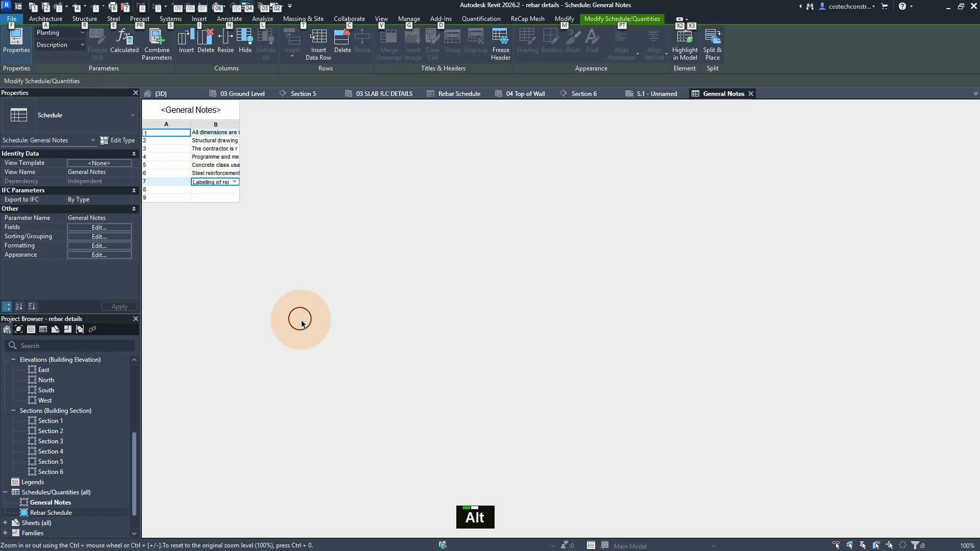
{"action": "key", "text": "alt+Tab"}
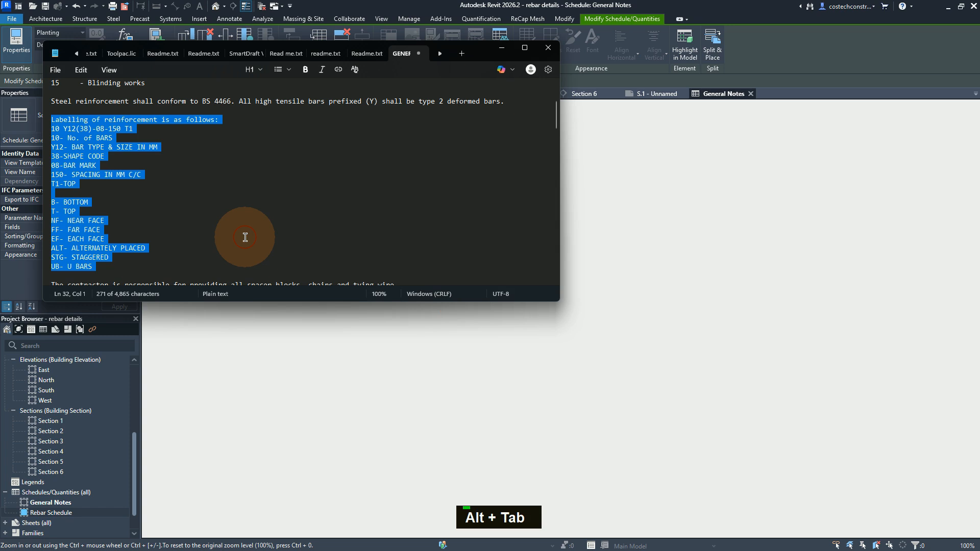
{"action": "scroll", "coordinate": [242, 238], "scroll_direction": "down", "scroll_amount": 3}
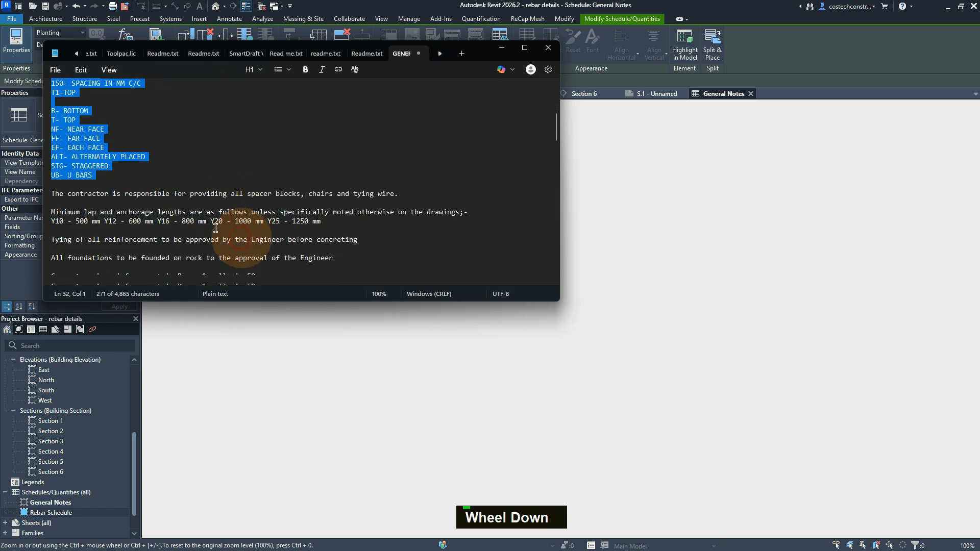
{"action": "left_click", "coordinate": [412, 190]}
{"action": "left_click_drag", "start_coordinate": [399, 193], "coordinate": [41, 193]}
{"action": "key", "text": "ctrl+c"}
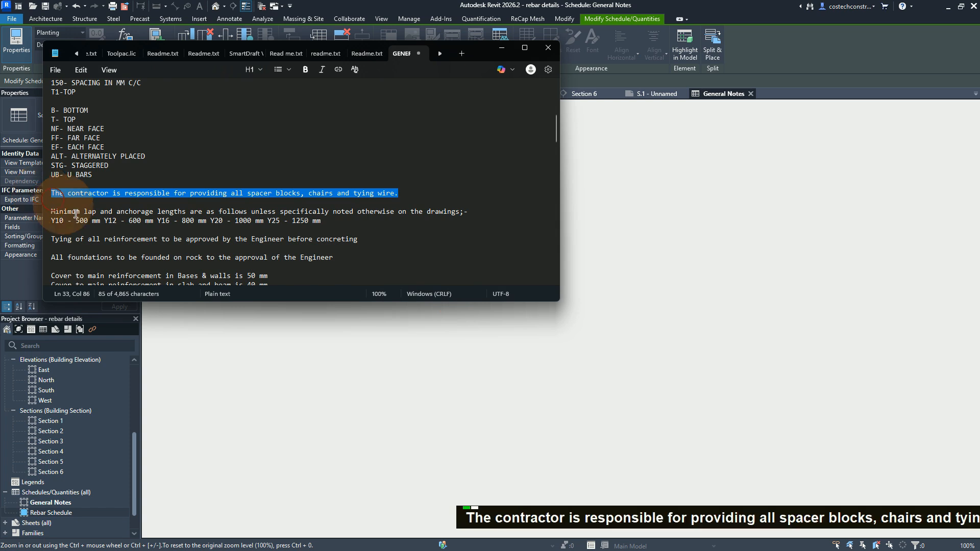
{"action": "left_click", "coordinate": [241, 407]}
{"action": "left_click", "coordinate": [223, 182]}
{"action": "left_click", "coordinate": [220, 189]}
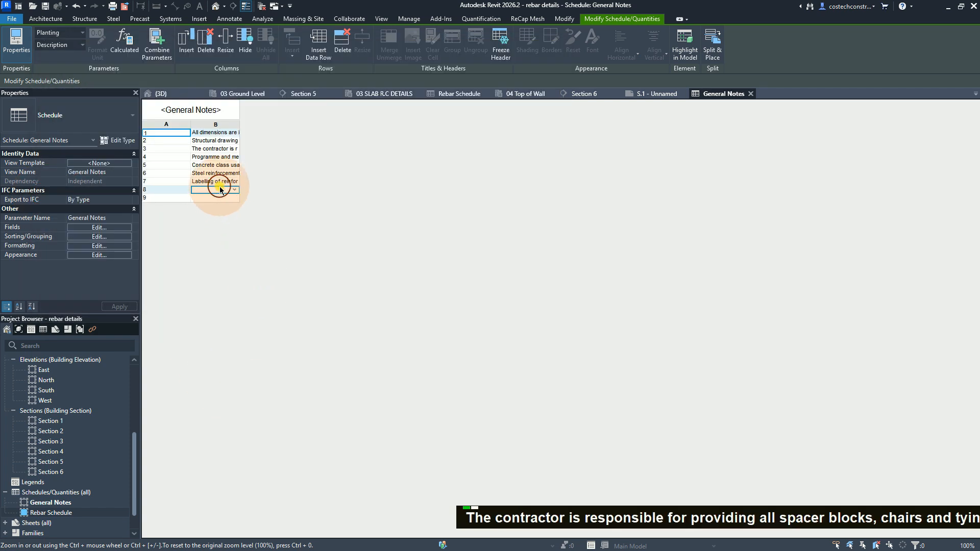
{"action": "key", "text": "ctrl+v"}
{"action": "key", "text": "Return"}
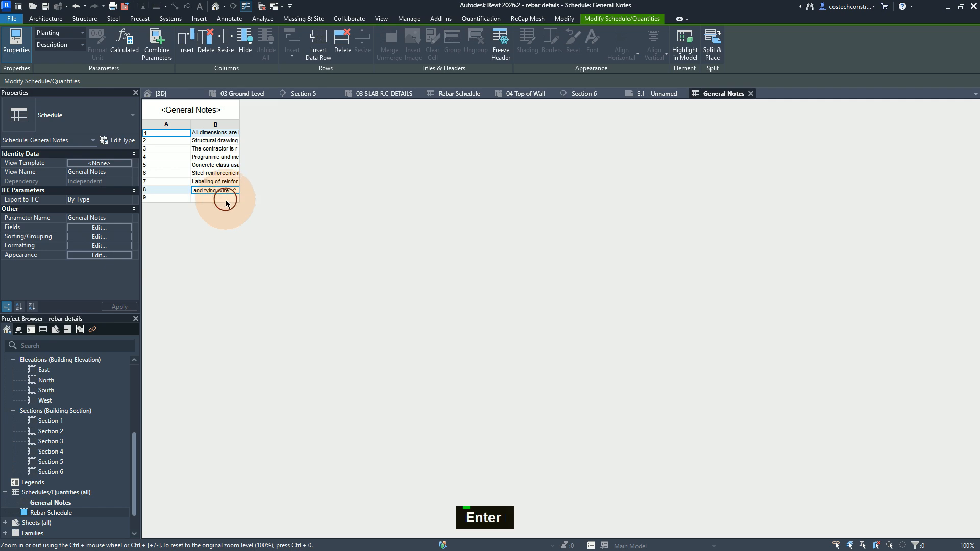
Copy the two "Cover to main reinforcement" lines, for bases & walls and for slab and beam, from Notepad into row 9's Description in Revit
{"action": "key", "text": "alt+Tab"}
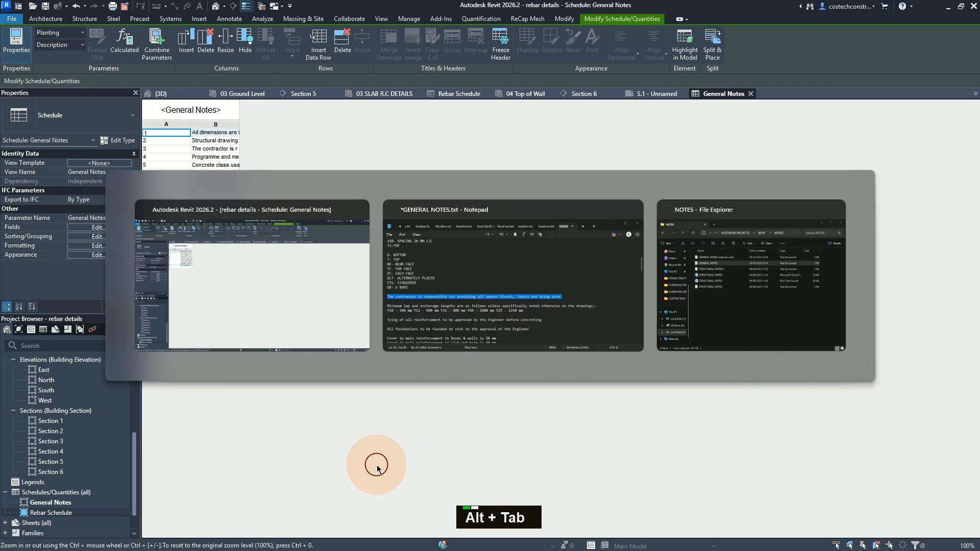
{"action": "scroll", "coordinate": [274, 231], "scroll_direction": "down", "scroll_amount": 1}
{"action": "scroll", "coordinate": [273, 231], "scroll_direction": "down", "scroll_amount": 2}
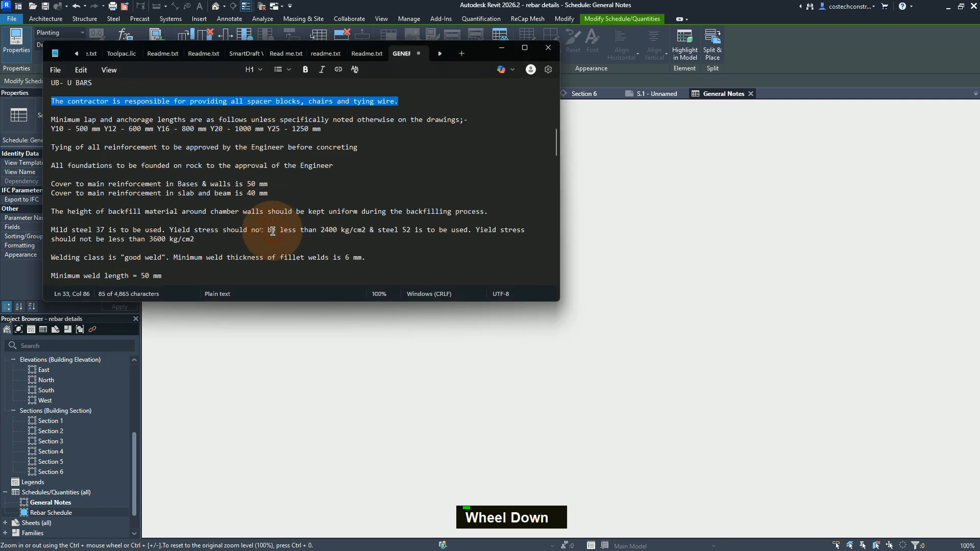
{"action": "left_click_drag", "start_coordinate": [275, 191], "coordinate": [36, 186]}
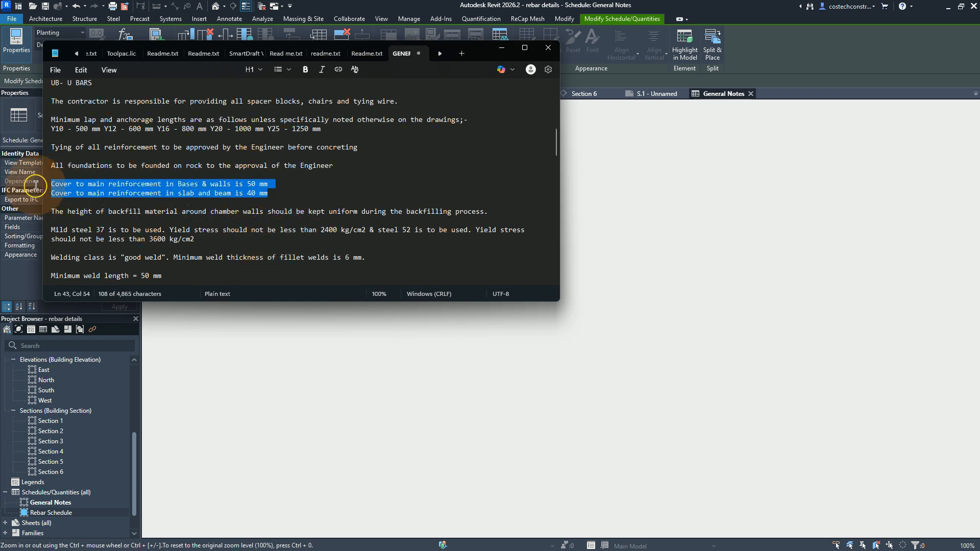
{"action": "key", "text": "ctrl+c"}
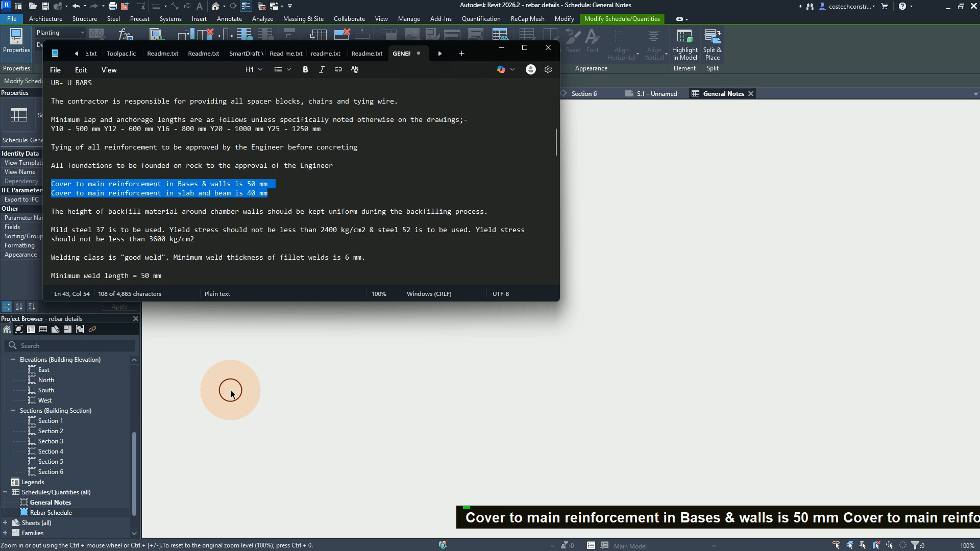
{"action": "left_click", "coordinate": [231, 393]}
{"action": "left_click", "coordinate": [211, 197]}
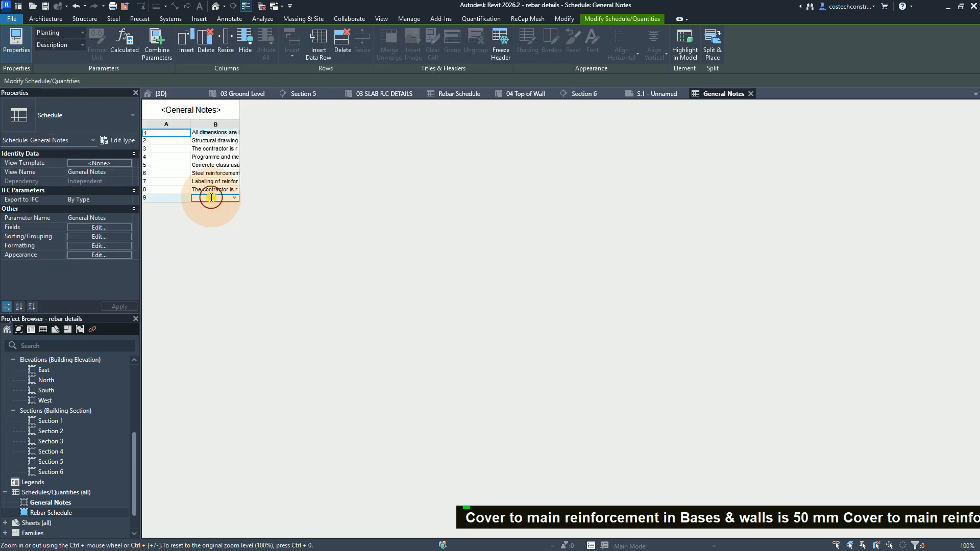
{"action": "key", "text": "ctrl+v"}
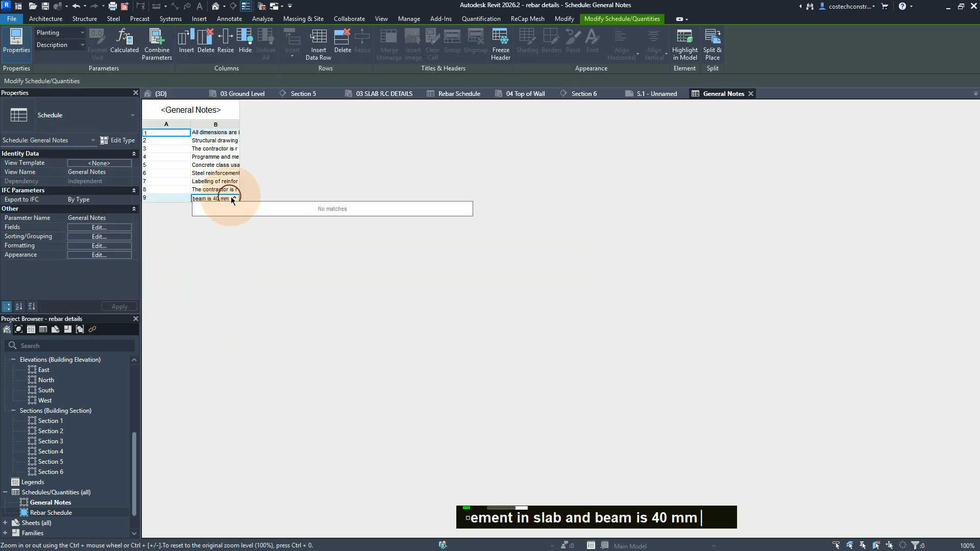
{"action": "key", "text": "Return"}
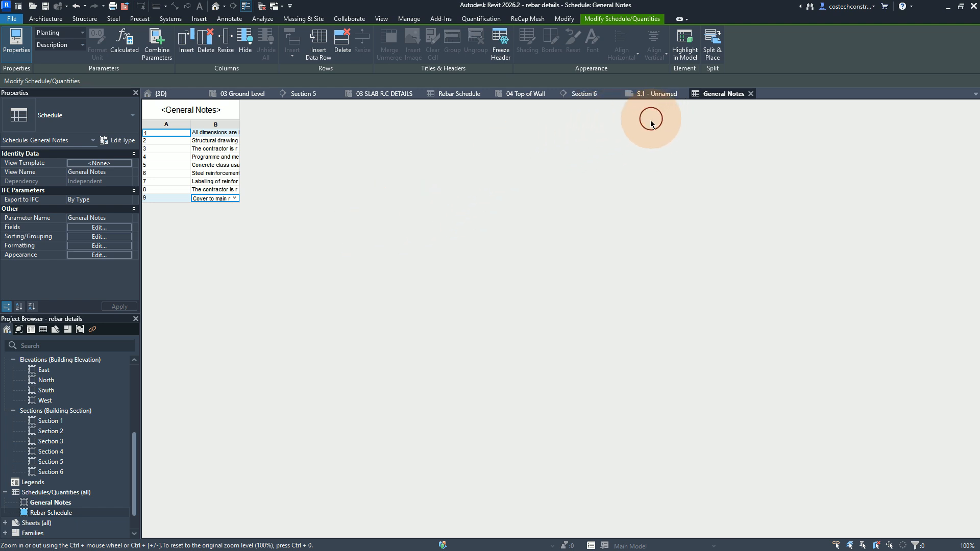
Go to sheet S.1 and open its A1 metric title block family for editing
{"action": "left_click", "coordinate": [657, 99]}
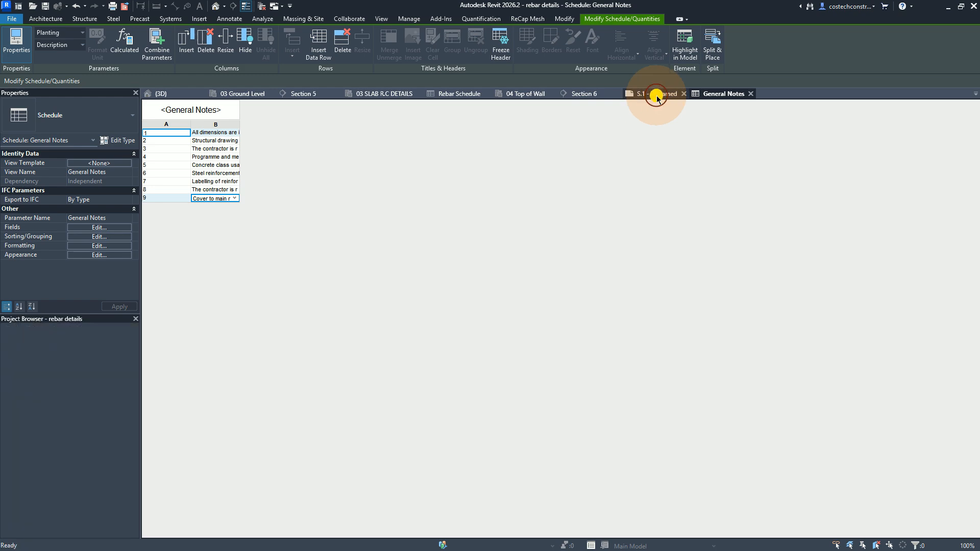
{"action": "scroll", "coordinate": [343, 280], "scroll_direction": "down", "scroll_amount": 1}
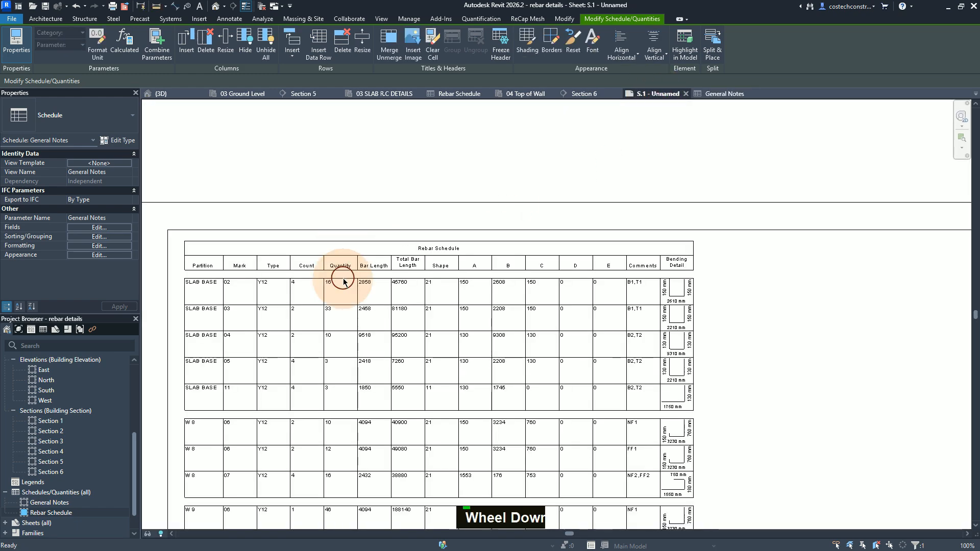
{"action": "scroll", "coordinate": [313, 266], "scroll_direction": "down", "scroll_amount": 4}
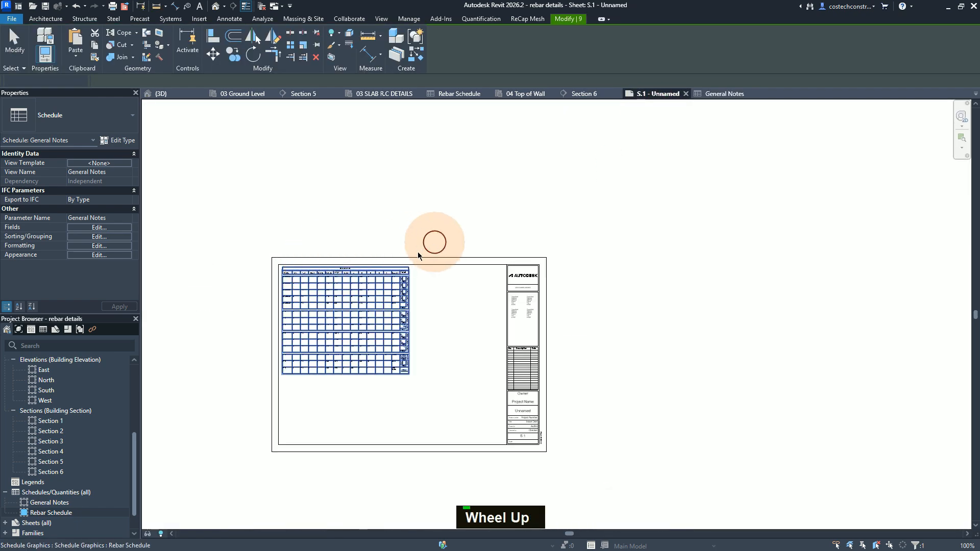
{"action": "scroll", "coordinate": [375, 110], "scroll_direction": "up", "scroll_amount": 1}
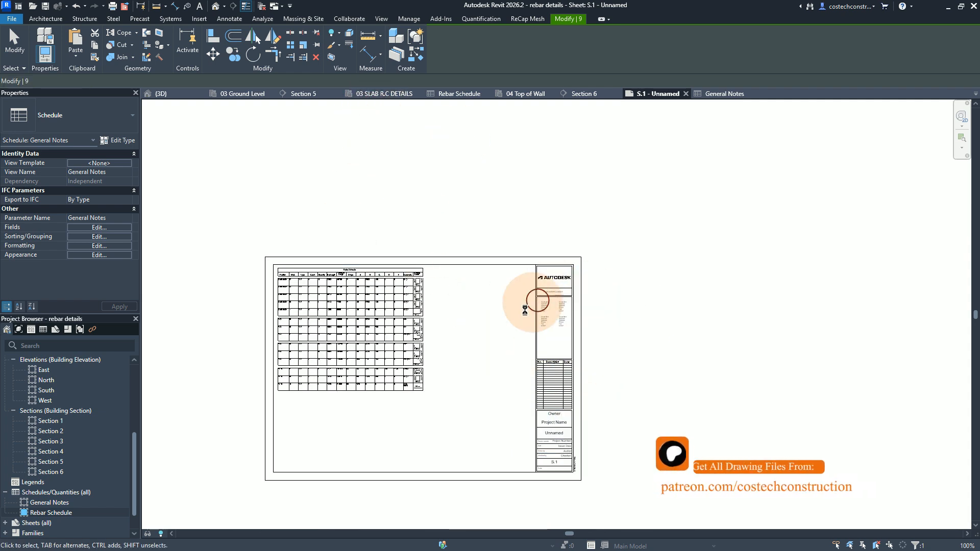
{"action": "key", "text": "Escape"}
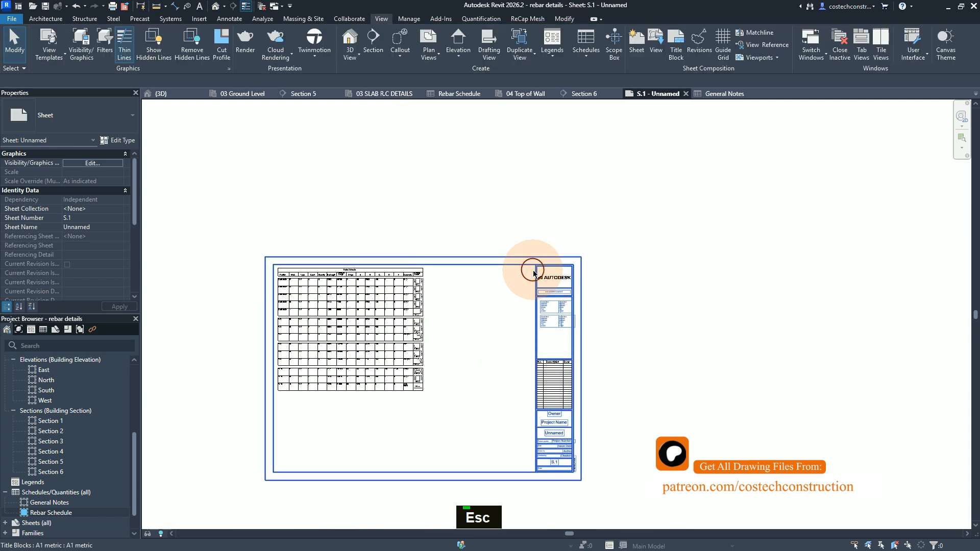
{"action": "left_click", "coordinate": [544, 273]}
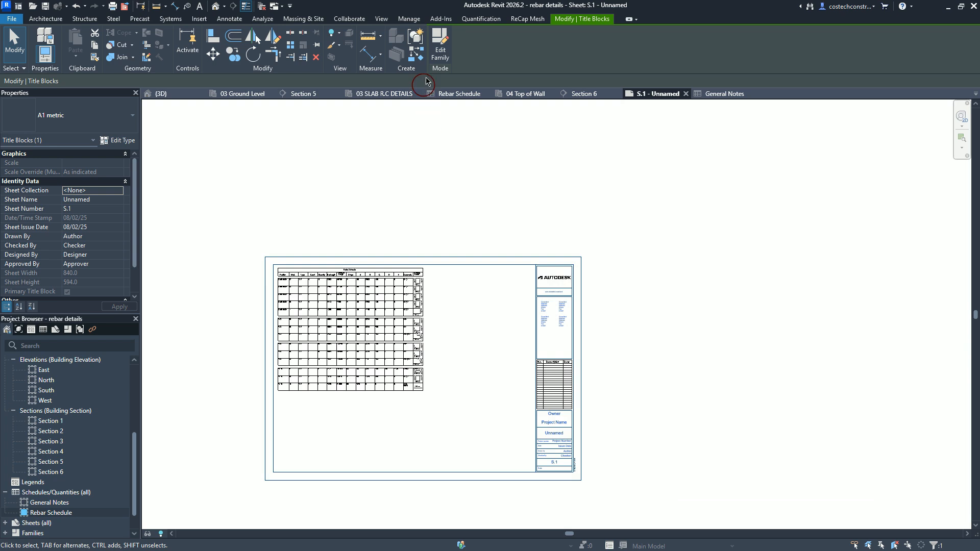
{"action": "left_click", "coordinate": [436, 50]}
{"action": "left_click", "coordinate": [441, 51]}
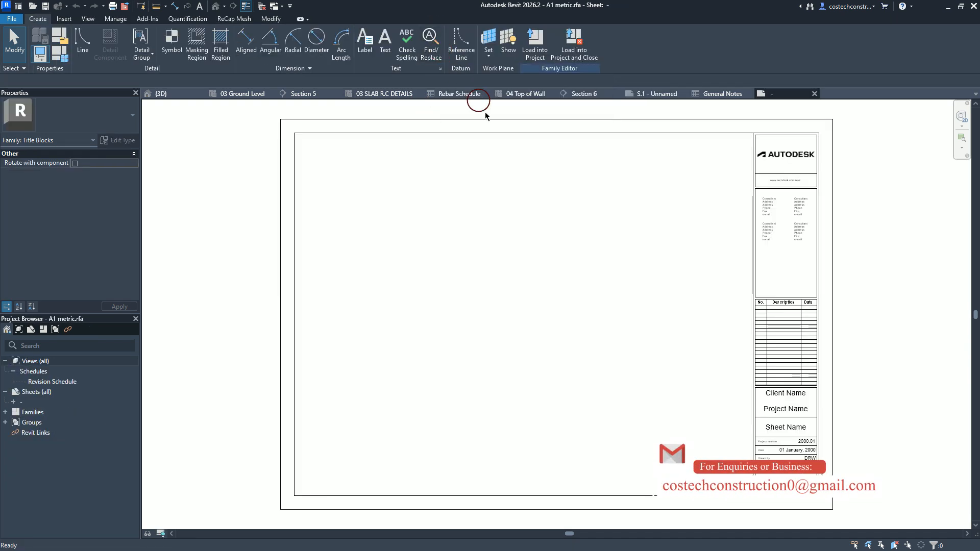
Delete the Autodesk logo, the web address below it, and the lines directly above and below that address
{"action": "left_click", "coordinate": [793, 155]}
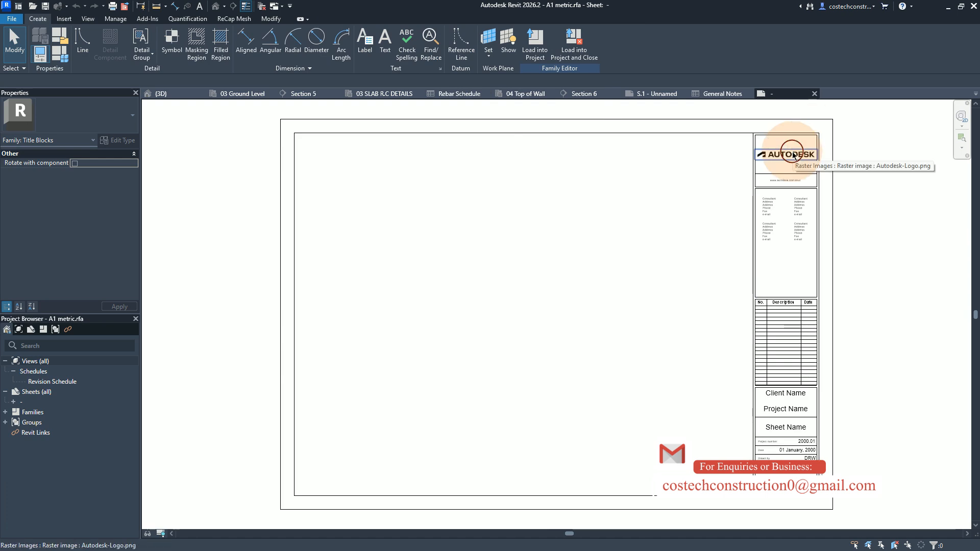
{"action": "left_click", "coordinate": [794, 155]}
{"action": "key", "text": "Delete"}
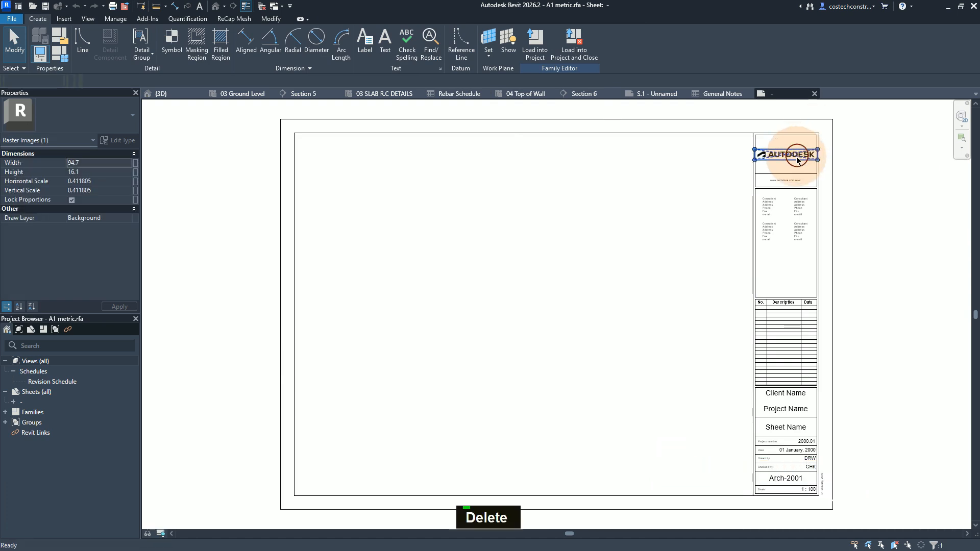
{"action": "key", "text": "Delete"}
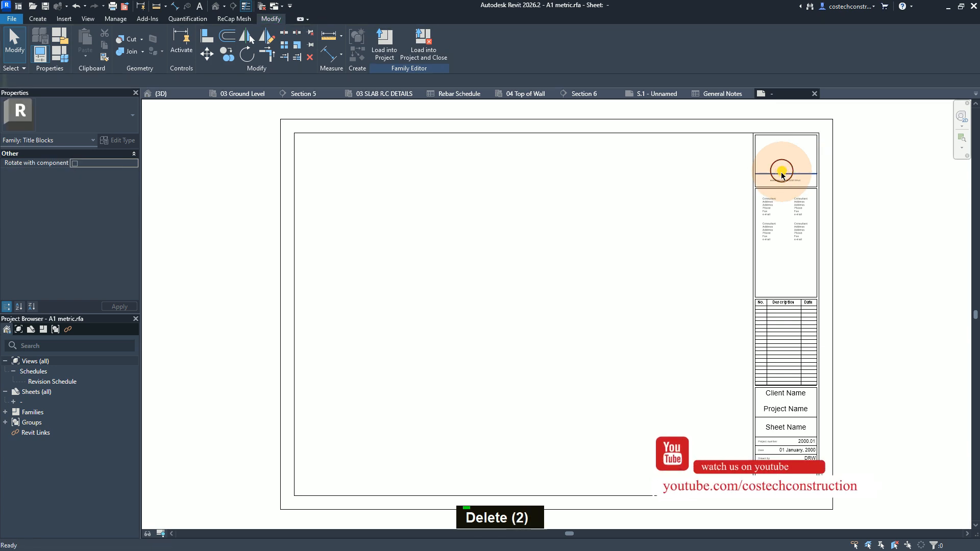
{"action": "key", "text": "Delete"}
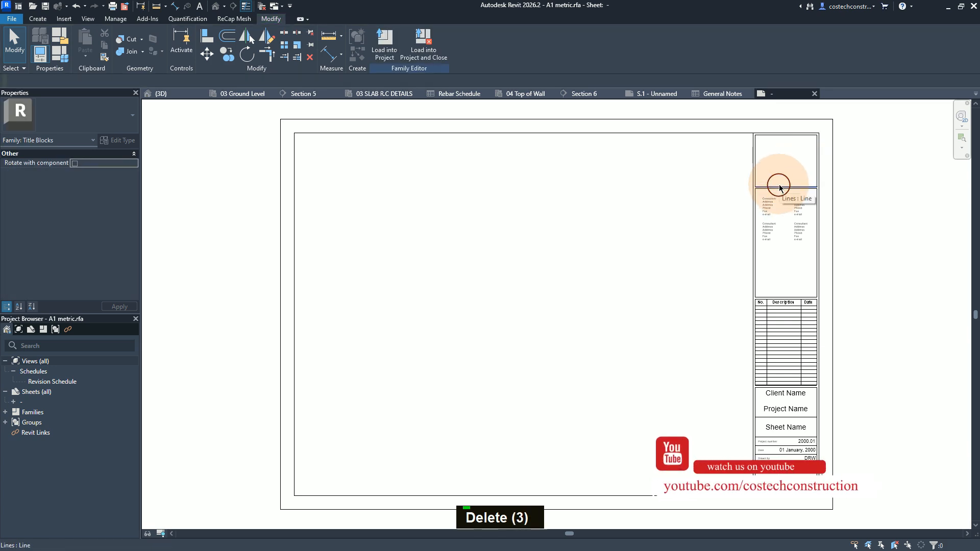
{"action": "left_click", "coordinate": [779, 187]}
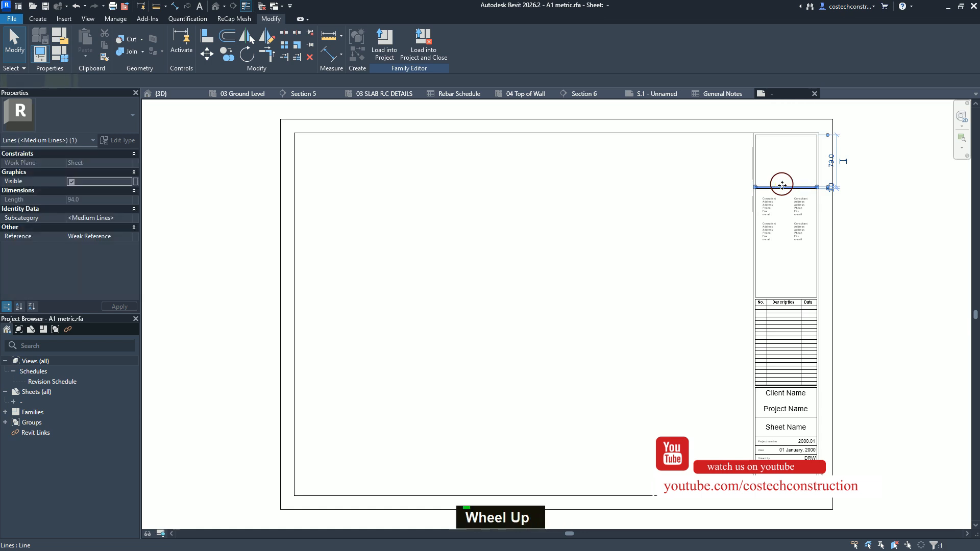
{"action": "scroll", "coordinate": [782, 185], "scroll_direction": "up", "scroll_amount": 4}
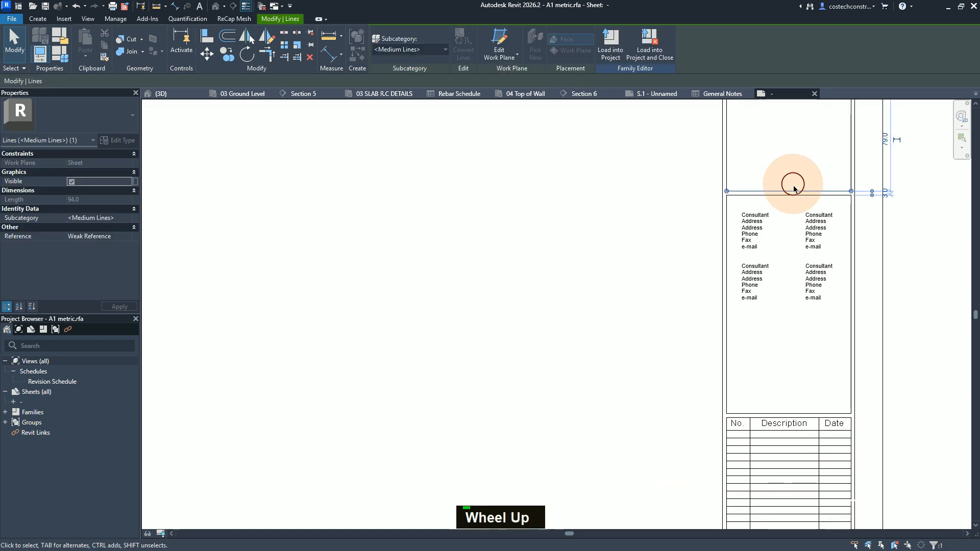
{"action": "key", "text": "Delete"}
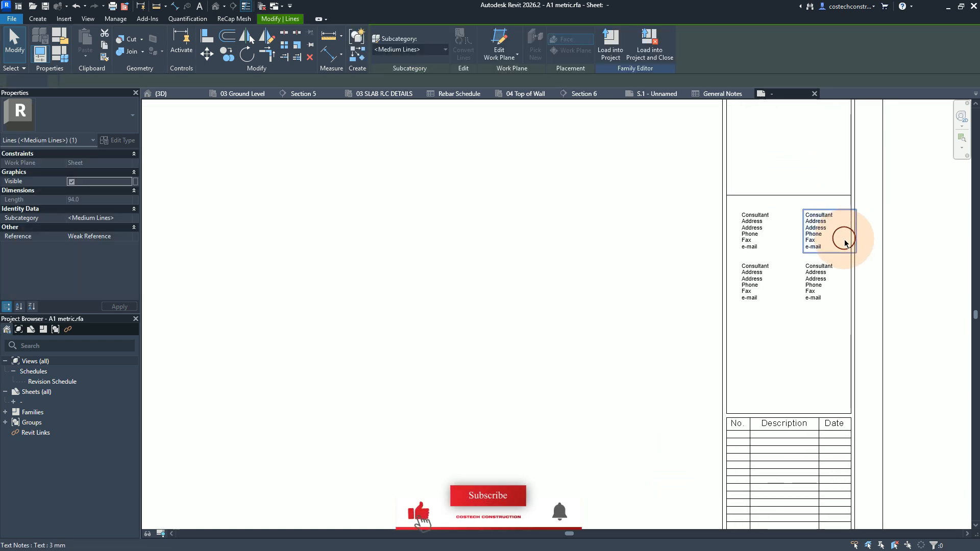
Delete the four Consultant text blocks and the remaining horizontal line above them
{"action": "scroll", "coordinate": [817, 220], "scroll_direction": "up", "scroll_amount": 2}
{"action": "left_click", "coordinate": [729, 208]}
{"action": "key", "text": "Delete"}
{"action": "left_click", "coordinate": [809, 244]}
{"action": "key", "text": "Delete"}
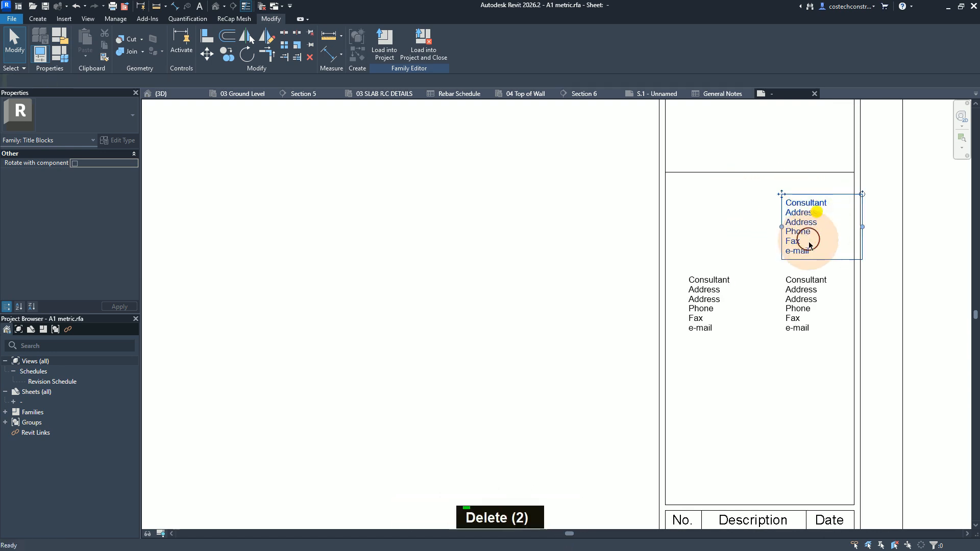
{"action": "left_click", "coordinate": [789, 295]}
{"action": "key", "text": "Delete"}
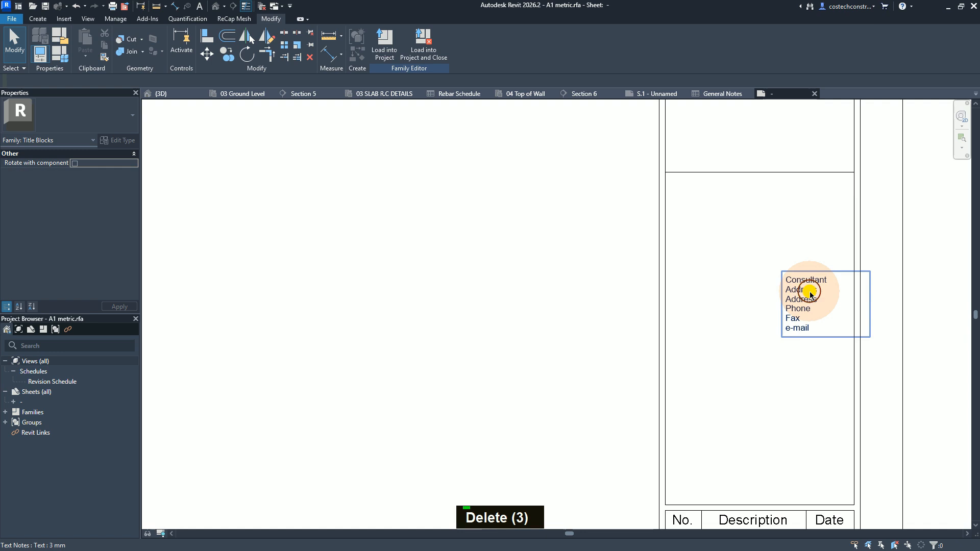
{"action": "left_click", "coordinate": [812, 295]}
{"action": "key", "text": "Delete"}
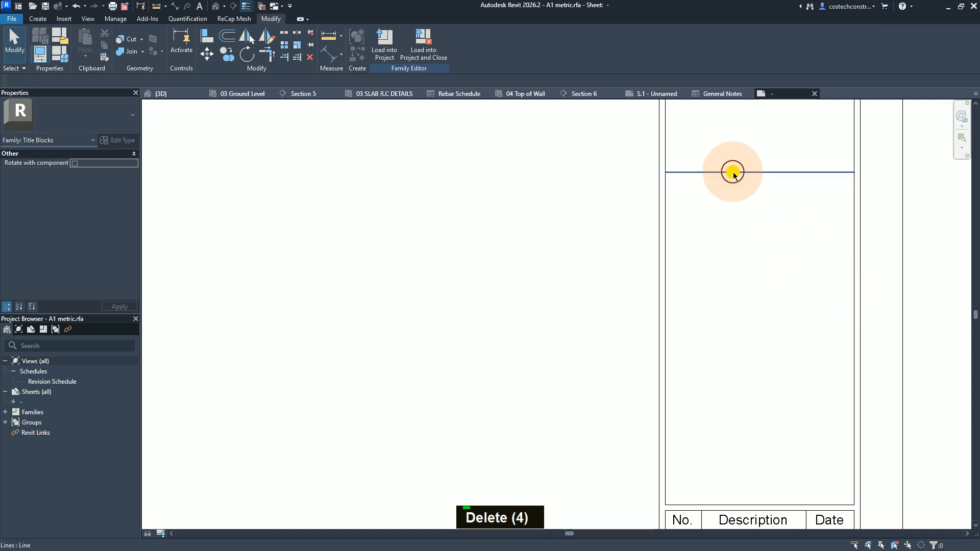
{"action": "left_click", "coordinate": [734, 174]}
{"action": "key", "text": "Delete"}
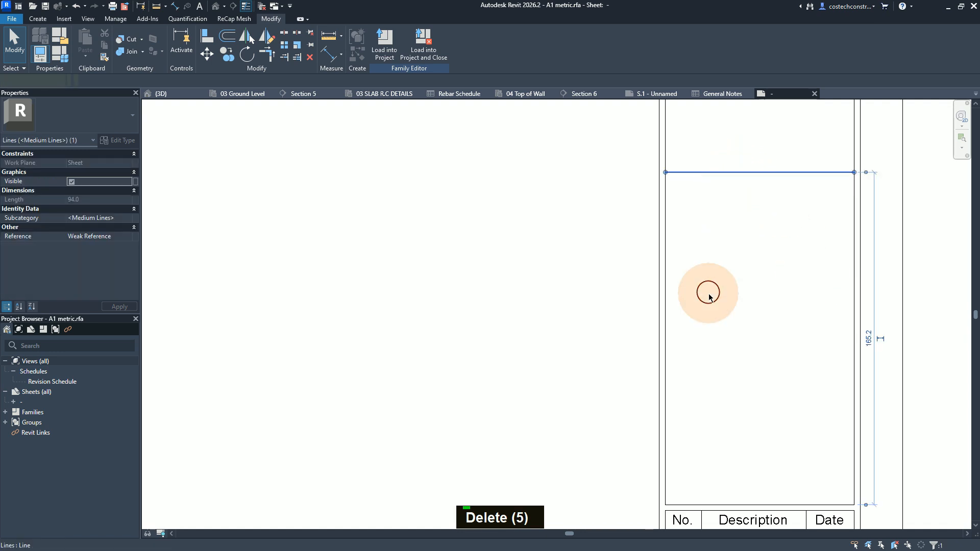
Load the edited title block into the project and close it, choosing to save and naming the file "A1 metric FOR GENERAL NOTES"
{"action": "scroll", "coordinate": [714, 312], "scroll_direction": "down", "scroll_amount": 1}
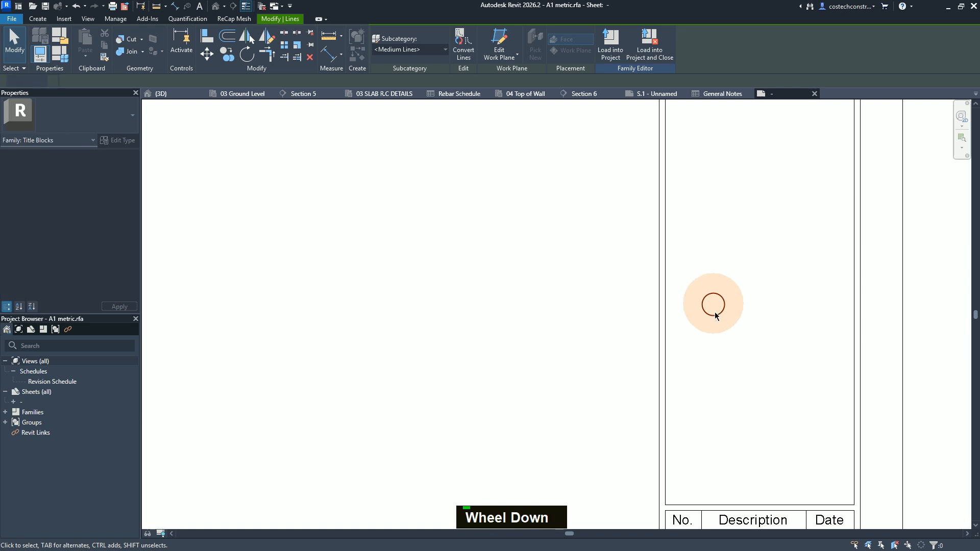
{"action": "scroll", "coordinate": [729, 346], "scroll_direction": "up", "scroll_amount": 1}
{"action": "scroll", "coordinate": [709, 364], "scroll_direction": "down", "scroll_amount": 1}
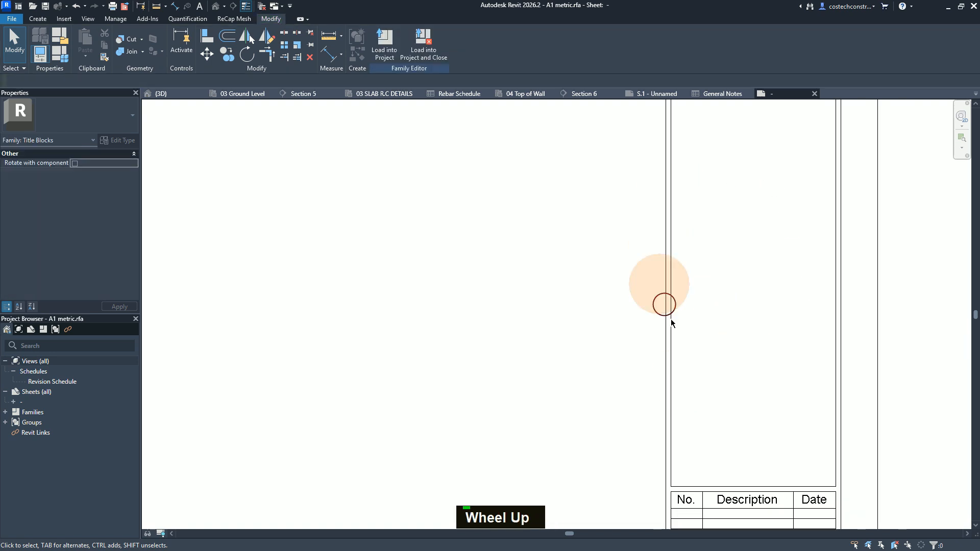
{"action": "scroll", "coordinate": [705, 348], "scroll_direction": "down", "scroll_amount": 2}
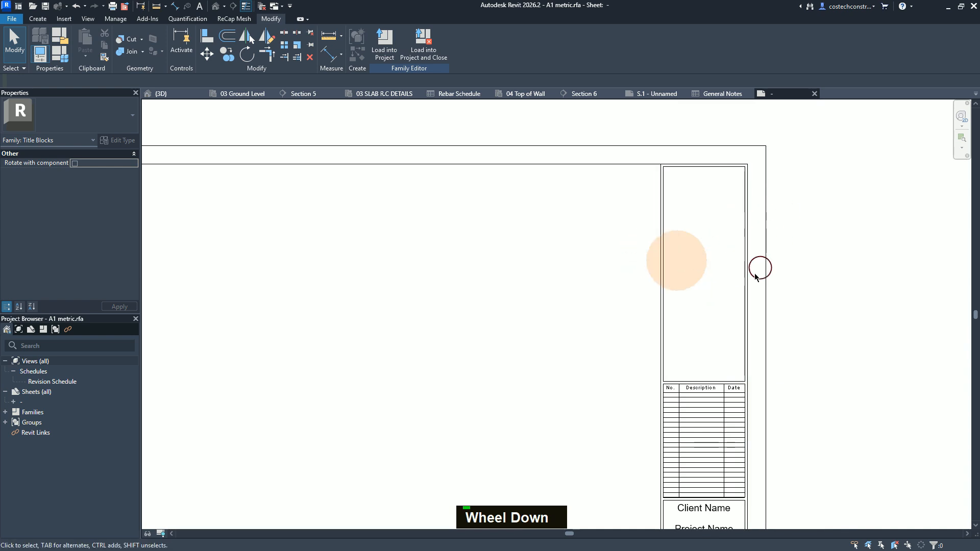
{"action": "scroll", "coordinate": [696, 299], "scroll_direction": "up", "scroll_amount": 1}
{"action": "scroll", "coordinate": [696, 301], "scroll_direction": "down", "scroll_amount": 1}
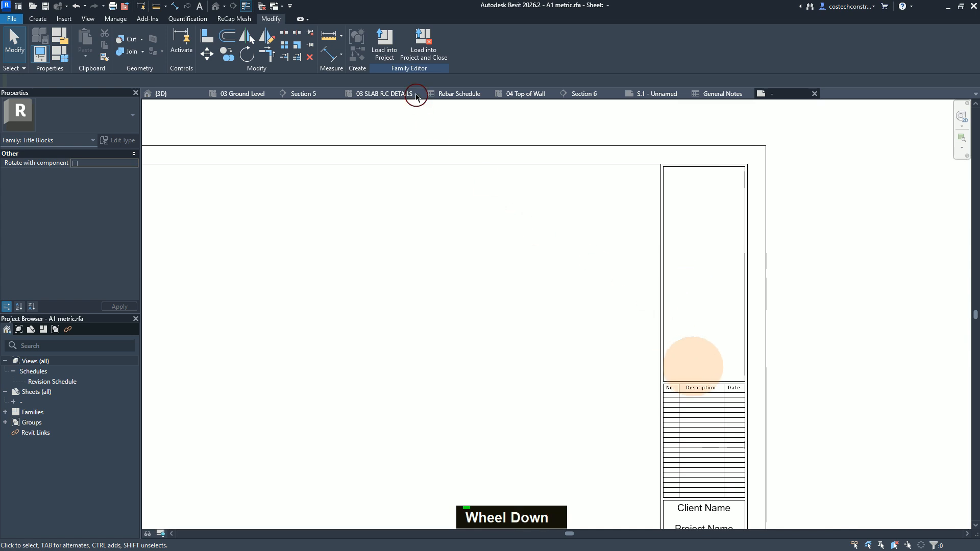
{"action": "left_click", "coordinate": [427, 55]}
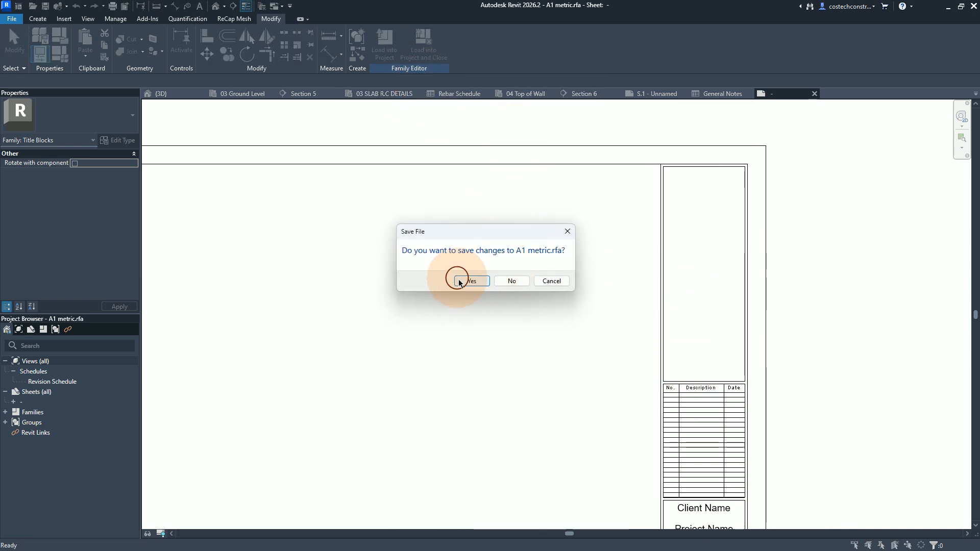
{"action": "left_click", "coordinate": [470, 282]}
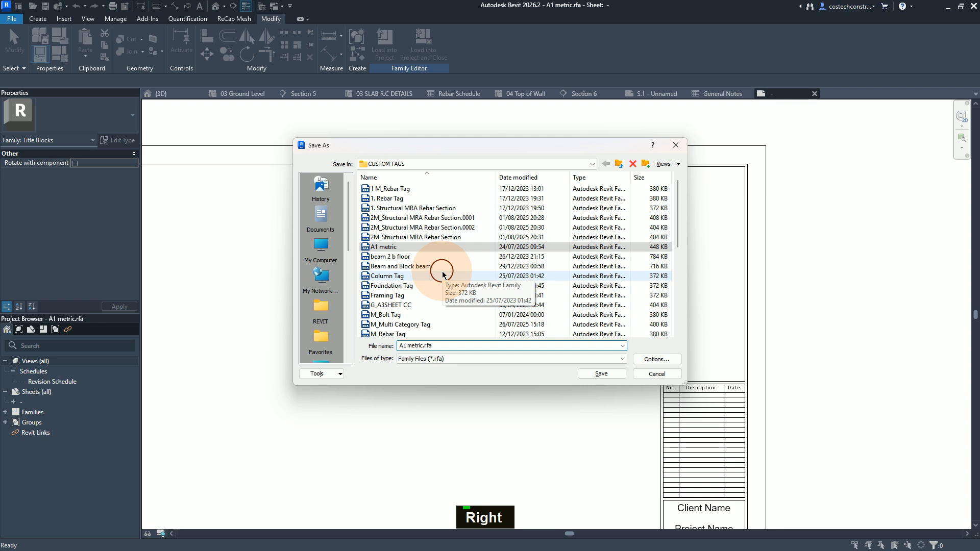
{"action": "key", "text": "BackSpace"}
{"action": "key", "text": "BackSpace"}
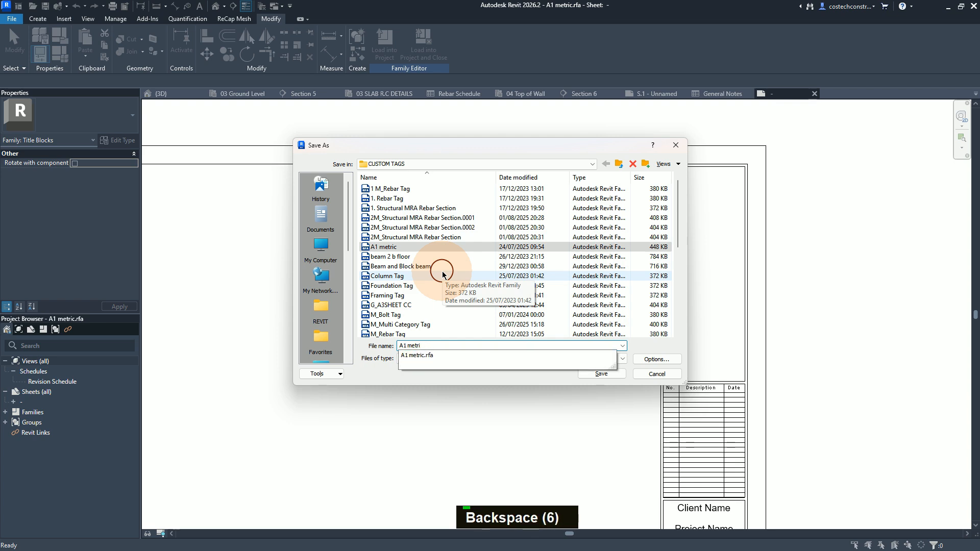
{"action": "type", "text": "c"}
{"action": "key", "text": "Caps_Lock"}
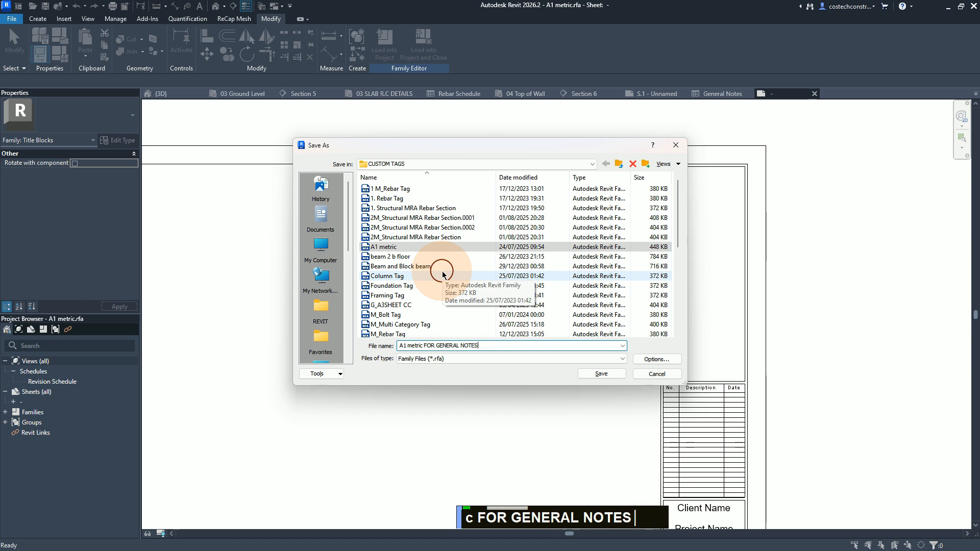
Set the maximum backups to 1 in the file save options
{"action": "left_click", "coordinate": [656, 359]}
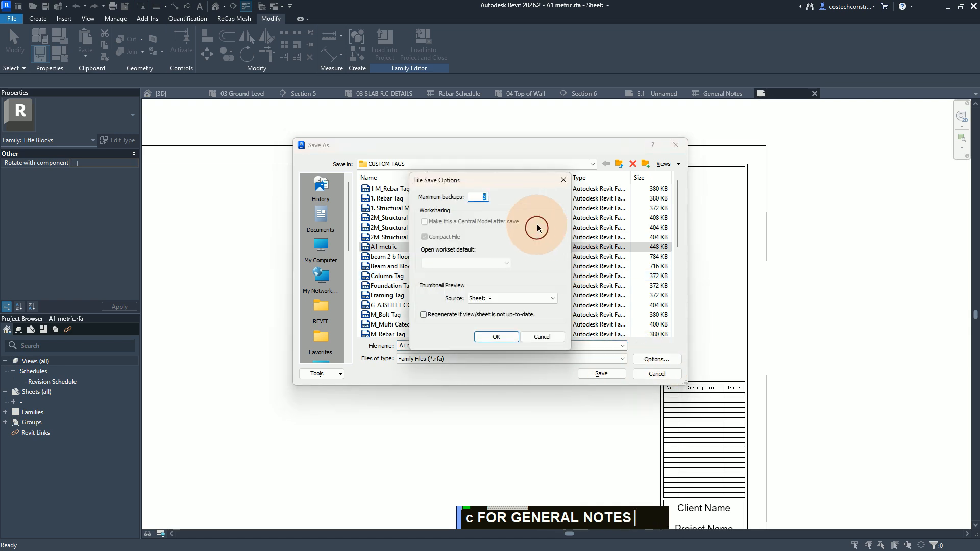
{"action": "type", "text": "1"}
{"action": "left_click", "coordinate": [503, 337]}
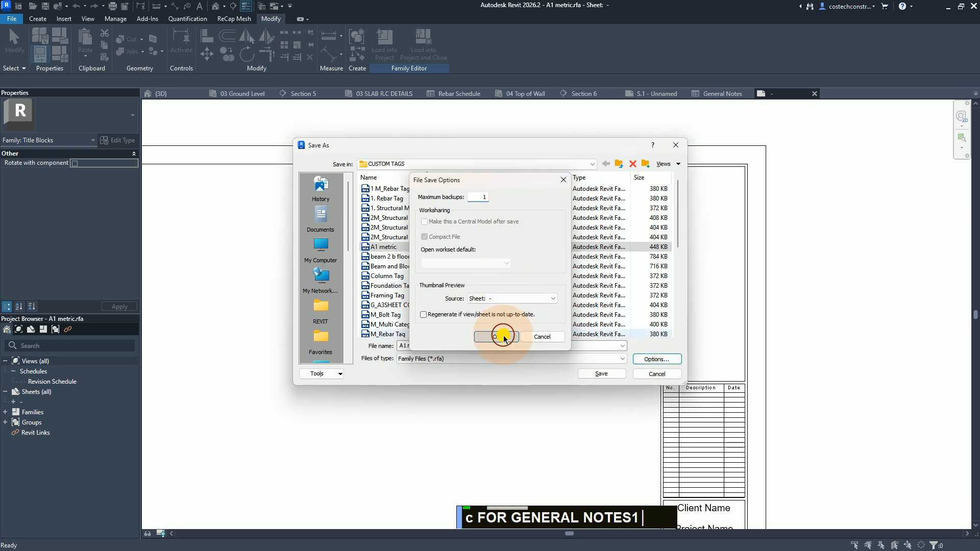
Save the title block family in the CUSTOM TAGS folder and save the project, without placing a new title block instance
{"action": "left_click", "coordinate": [600, 374]}
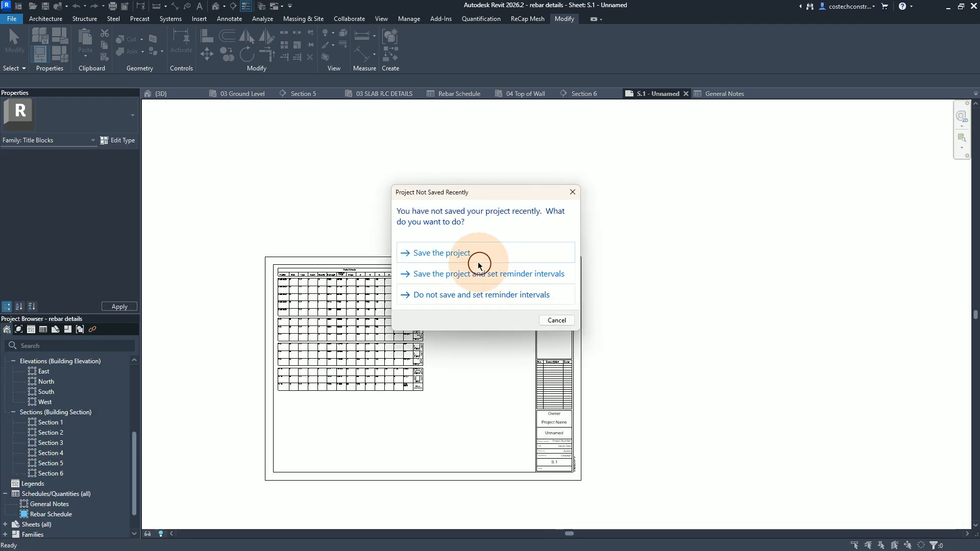
{"action": "left_click", "coordinate": [452, 253]}
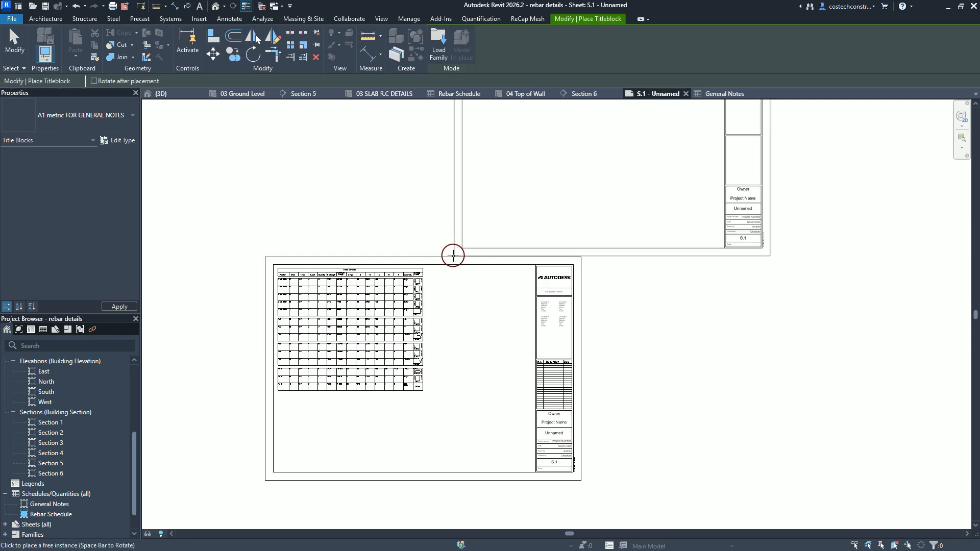
{"action": "key", "text": "Escape"}
Change the title block on sheet S.1 to the type A1 metric FOR GENERAL NOTES
{"action": "left_click", "coordinate": [452, 258]}
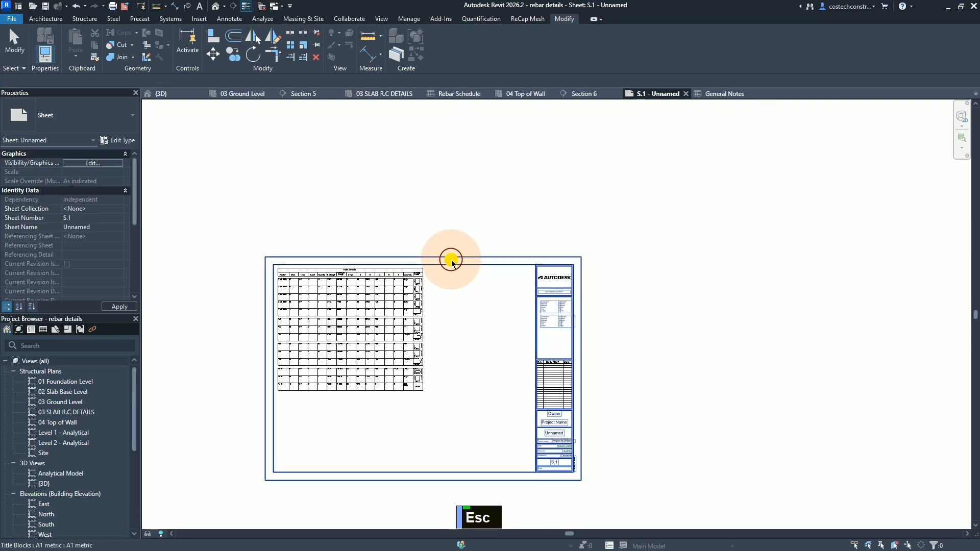
{"action": "left_click", "coordinate": [534, 265]}
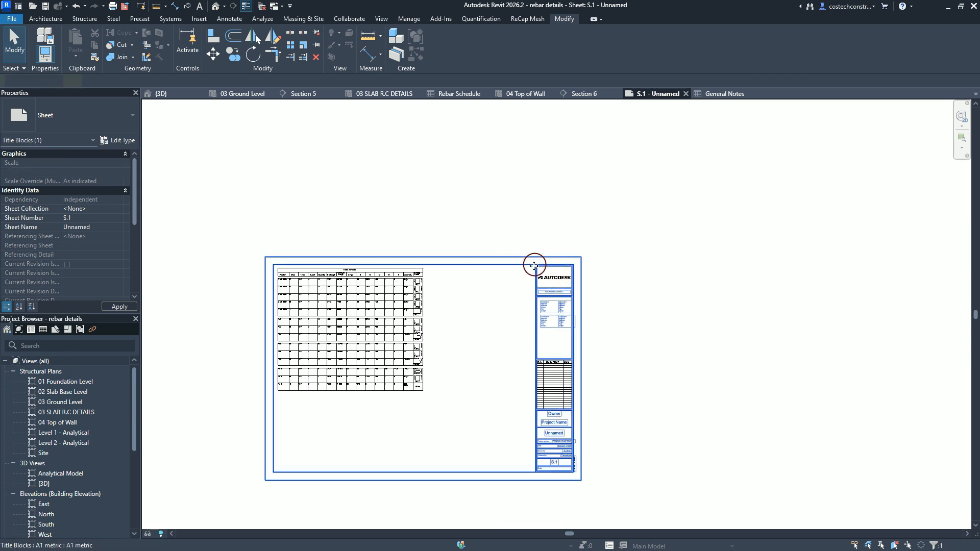
{"action": "left_click", "coordinate": [110, 120]}
{"action": "left_click", "coordinate": [110, 120]}
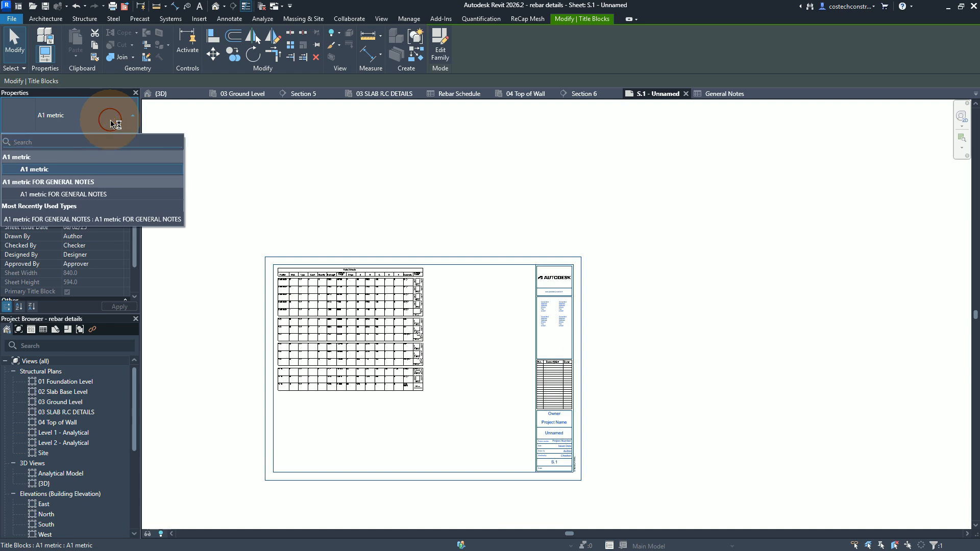
{"action": "left_click", "coordinate": [104, 126]}
{"action": "left_click", "coordinate": [105, 127]}
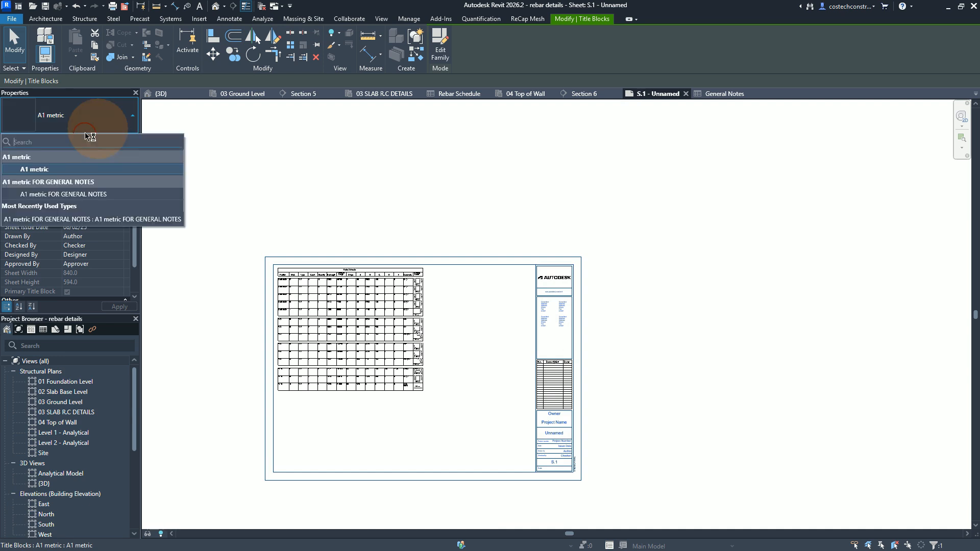
{"action": "left_click", "coordinate": [80, 195]}
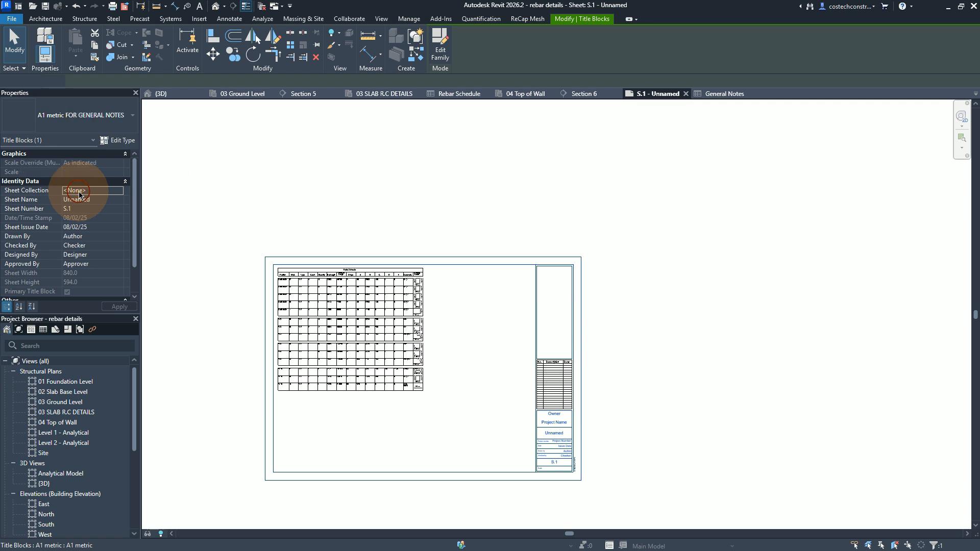
{"action": "key", "text": "Escape"}
{"action": "key", "text": "Escape"}
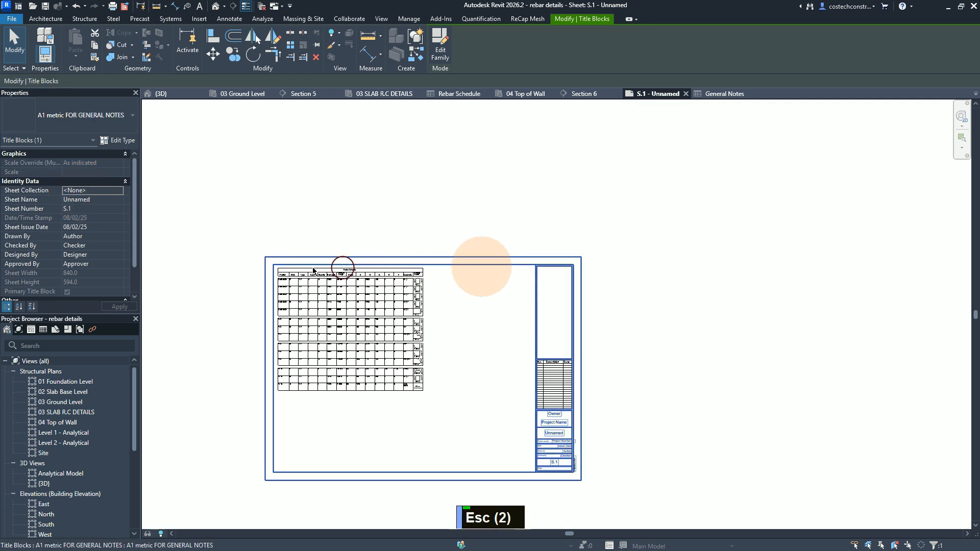
Place the General Notes schedule on sheet S.1 in the empty box above the title block's revision table
{"action": "scroll", "coordinate": [70, 450], "scroll_direction": "down", "scroll_amount": 5}
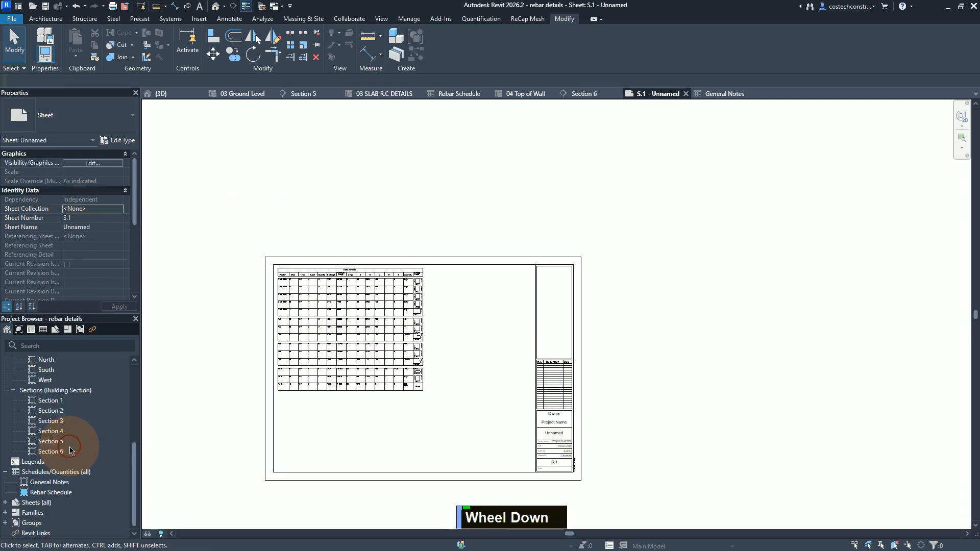
{"action": "left_click", "coordinate": [64, 450]}
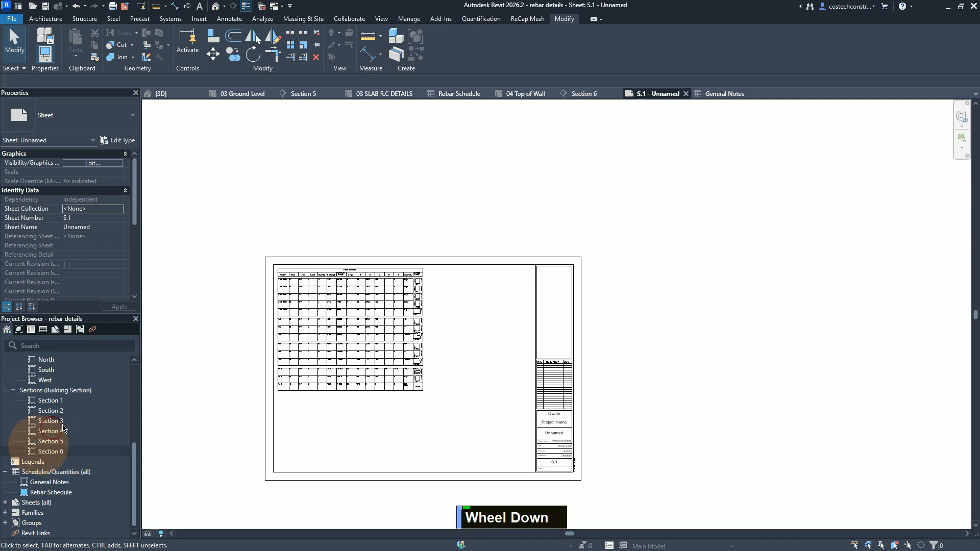
{"action": "left_click", "coordinate": [58, 483]}
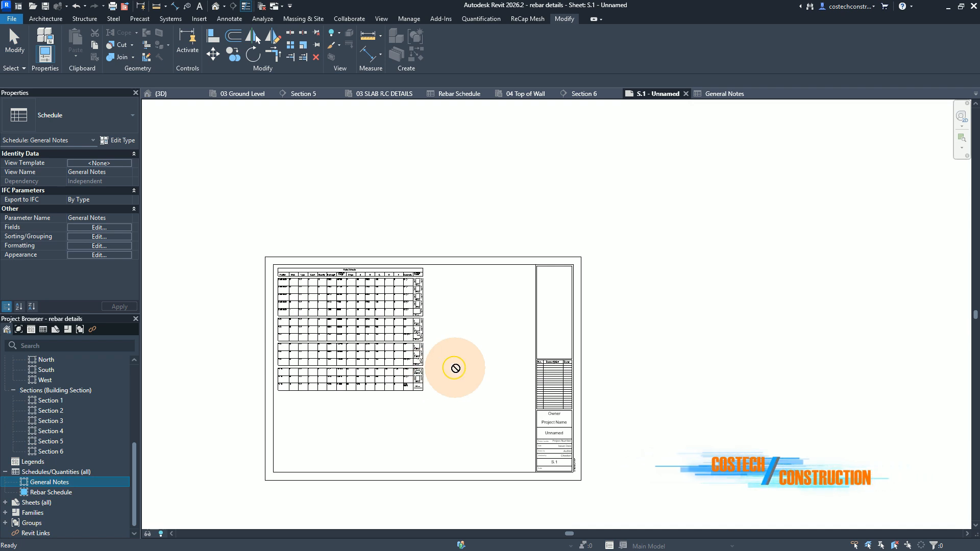
{"action": "left_click", "coordinate": [473, 364]}
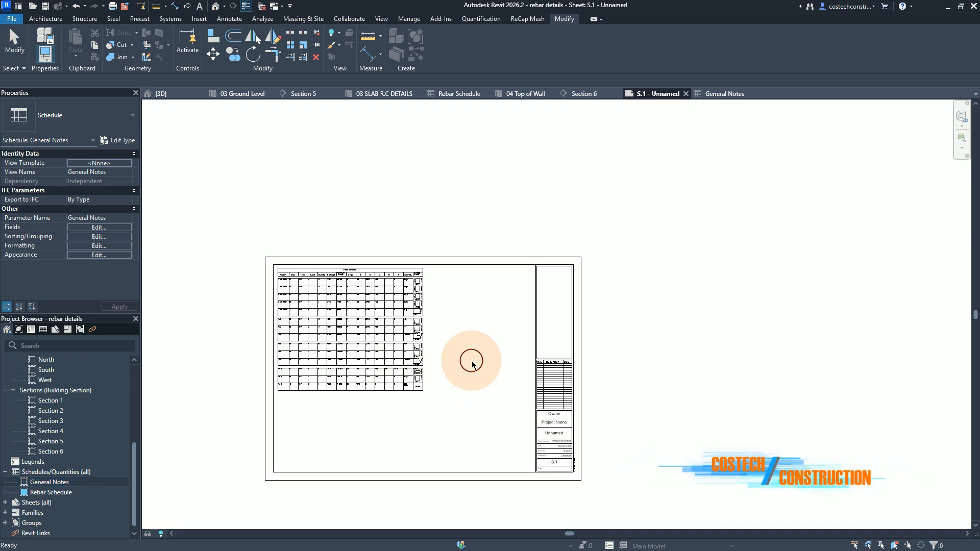
{"action": "left_click_drag", "start_coordinate": [472, 362], "coordinate": [542, 375]}
{"action": "scroll", "coordinate": [542, 374], "scroll_direction": "up", "scroll_amount": 5}
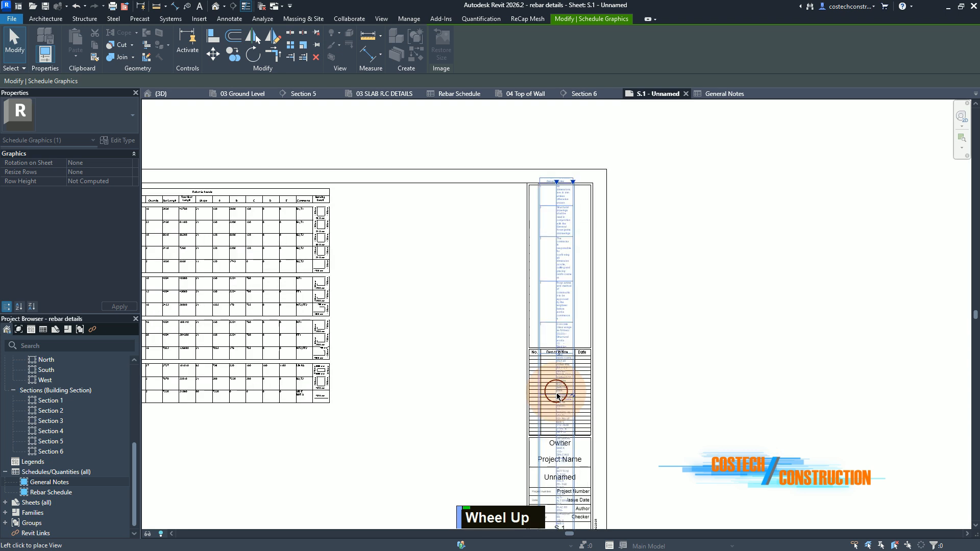
{"action": "left_click_drag", "start_coordinate": [556, 397], "coordinate": [551, 402]}
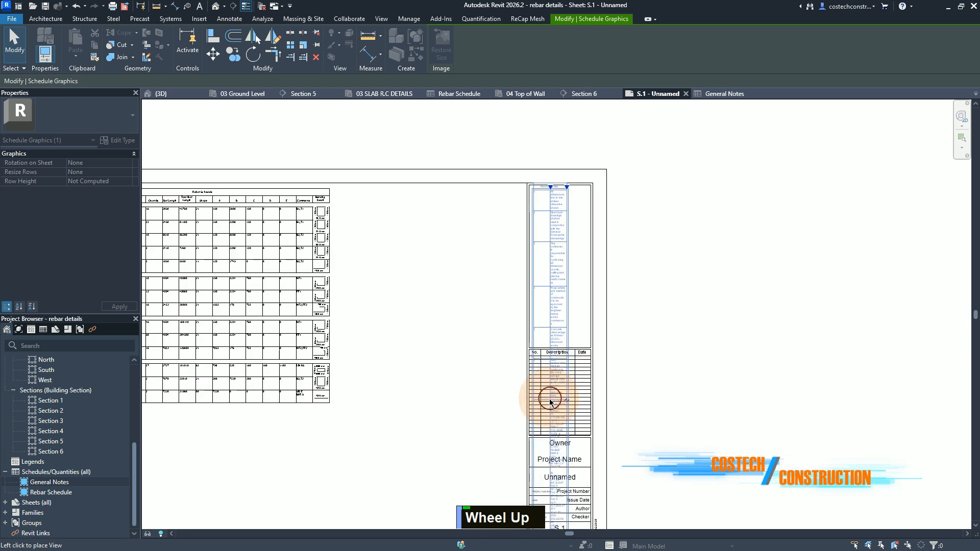
{"action": "left_click", "coordinate": [549, 402]}
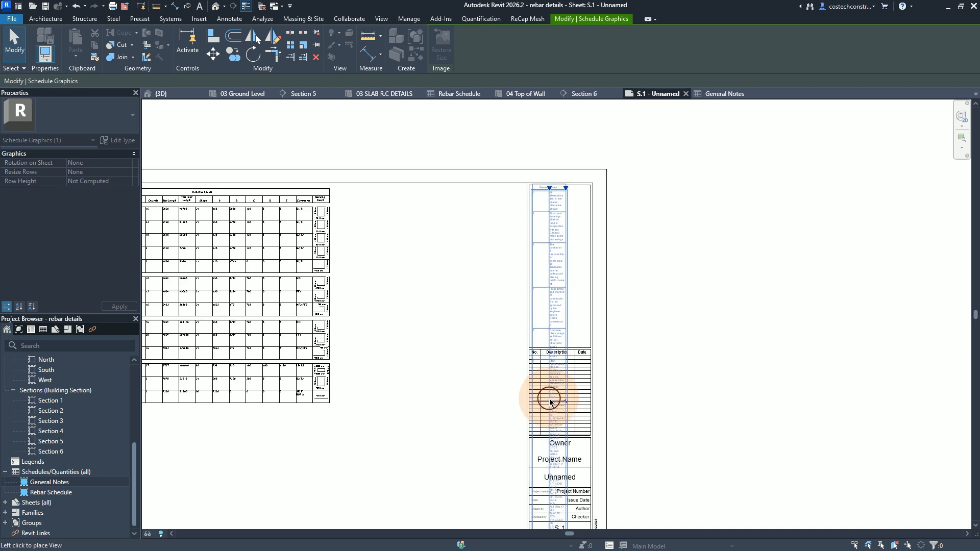
{"action": "left_click", "coordinate": [550, 402]}
Narrow the General Notes schedule's number column and widen its text column to nearly fill the title block's notes box
{"action": "left_click", "coordinate": [548, 193]}
{"action": "scroll", "coordinate": [547, 193], "scroll_direction": "down", "scroll_amount": 2}
{"action": "scroll", "coordinate": [549, 184], "scroll_direction": "up", "scroll_amount": 4}
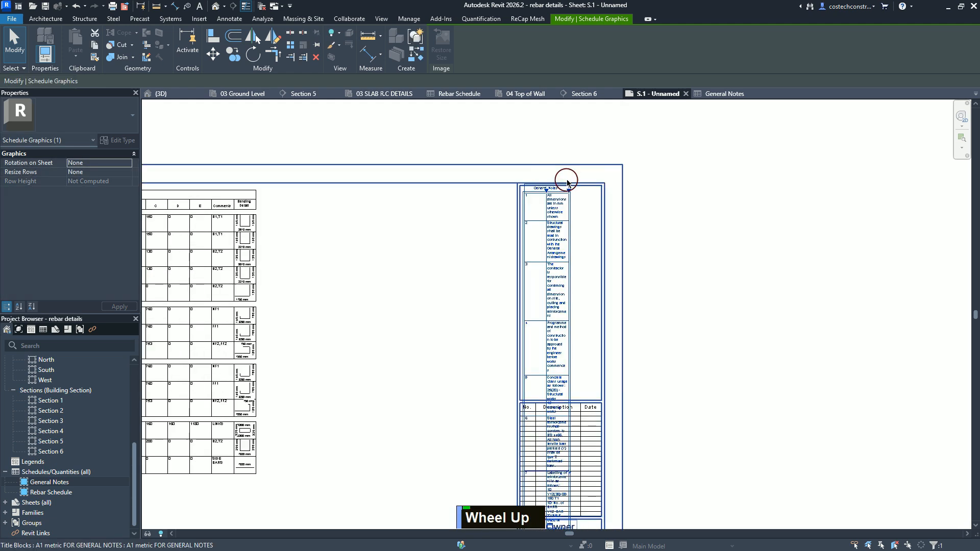
{"action": "scroll", "coordinate": [549, 180], "scroll_direction": "up", "scroll_amount": 6}
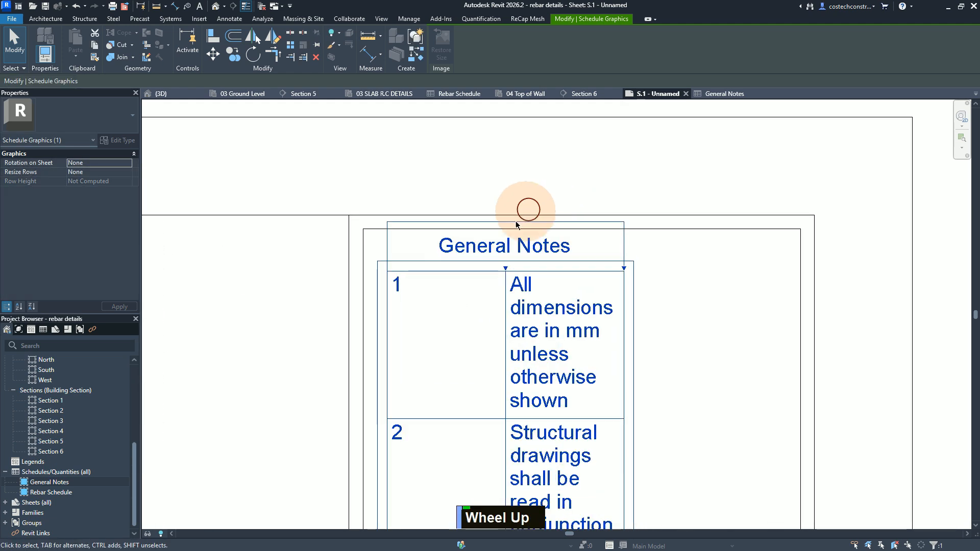
{"action": "left_click", "coordinate": [505, 269]}
{"action": "left_click_drag", "start_coordinate": [506, 269], "coordinate": [419, 271]}
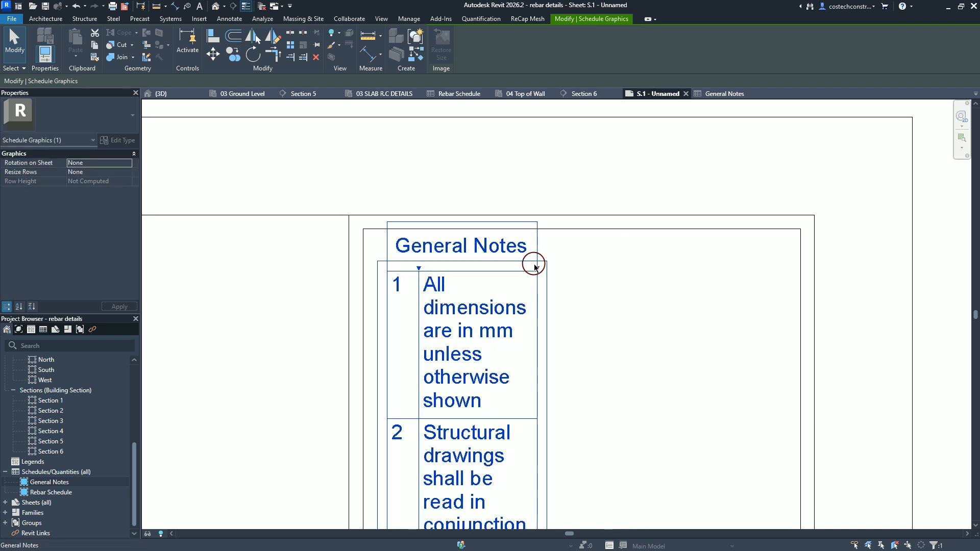
{"action": "left_click", "coordinate": [535, 267]}
{"action": "left_click_drag", "start_coordinate": [536, 268], "coordinate": [788, 271]}
Align the top edge of the General Notes schedule with the upper inner line of the title block's notes box
{"action": "scroll", "coordinate": [508, 220], "scroll_direction": "down", "scroll_amount": 3}
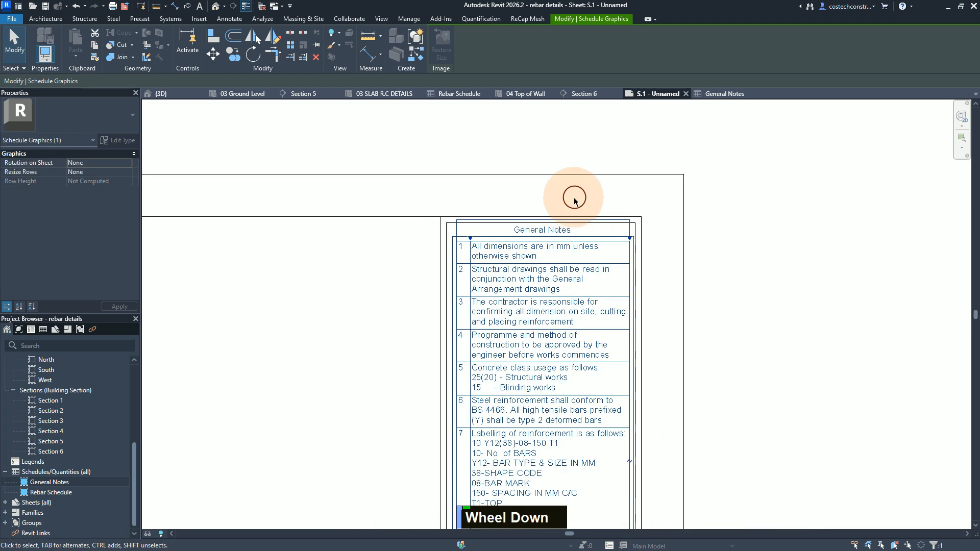
{"action": "scroll", "coordinate": [574, 202], "scroll_direction": "down", "scroll_amount": 2}
{"action": "scroll", "coordinate": [580, 199], "scroll_direction": "down", "scroll_amount": 1}
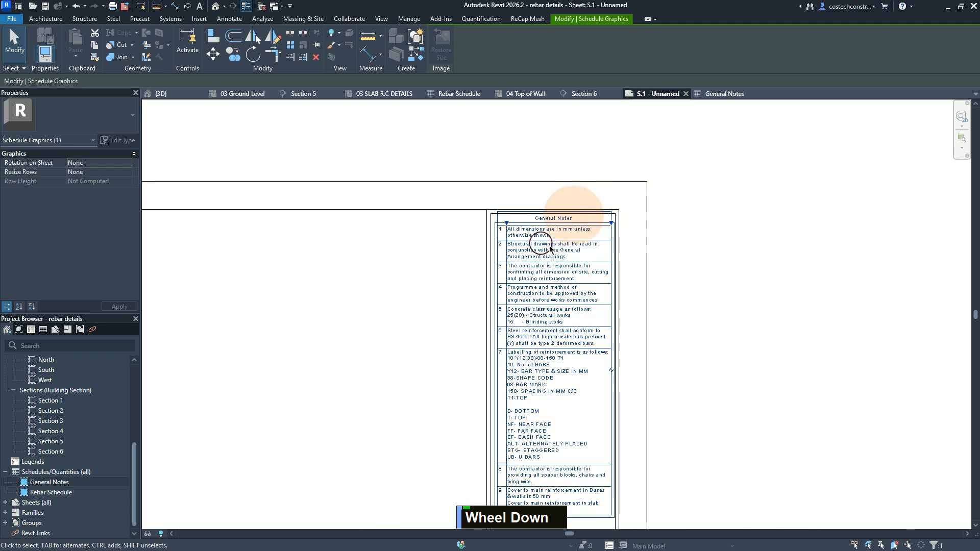
{"action": "scroll", "coordinate": [575, 215], "scroll_direction": "down", "scroll_amount": 1}
{"action": "scroll", "coordinate": [589, 466], "scroll_direction": "down", "scroll_amount": 1}
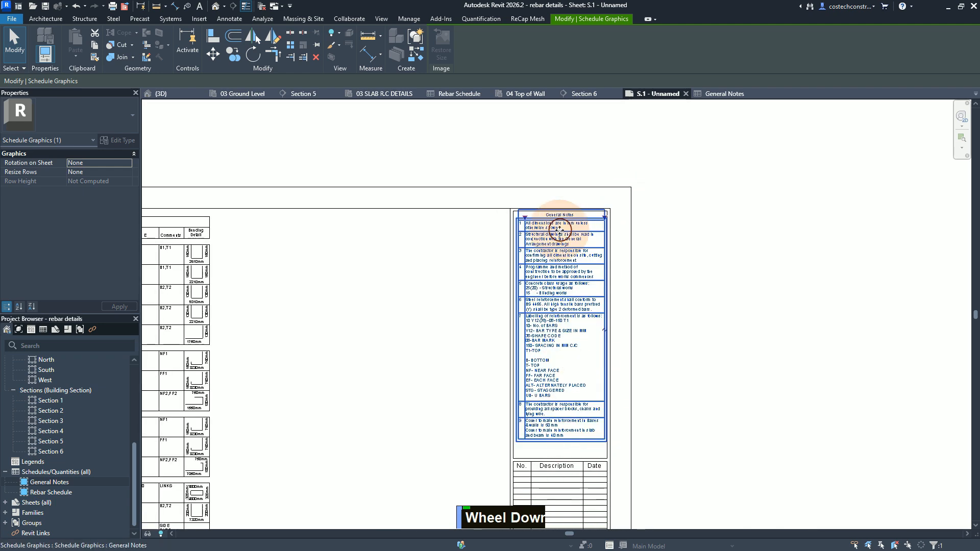
{"action": "scroll", "coordinate": [541, 360], "scroll_direction": "down", "scroll_amount": 1}
{"action": "scroll", "coordinate": [546, 360], "scroll_direction": "up", "scroll_amount": 1}
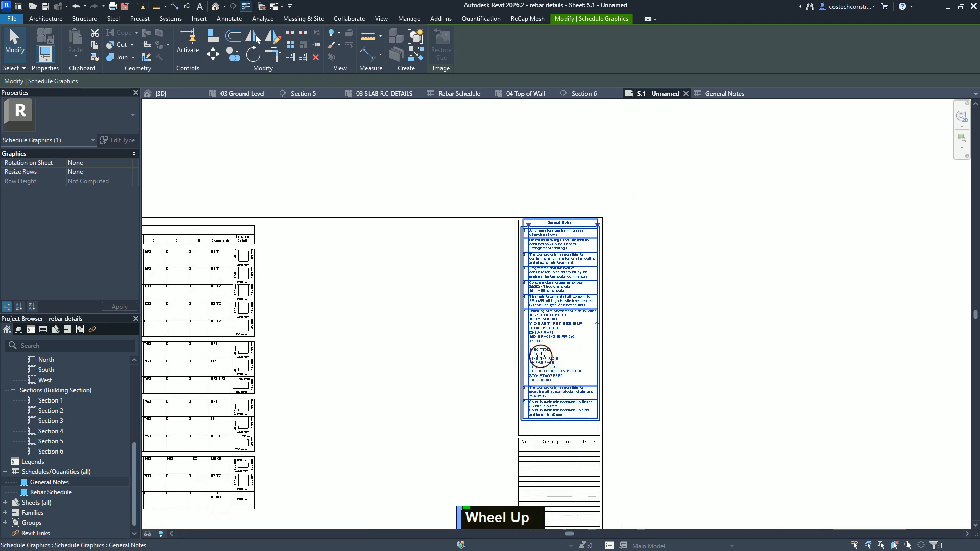
{"action": "scroll", "coordinate": [575, 178], "scroll_direction": "up", "scroll_amount": 1}
{"action": "scroll", "coordinate": [569, 175], "scroll_direction": "up", "scroll_amount": 1}
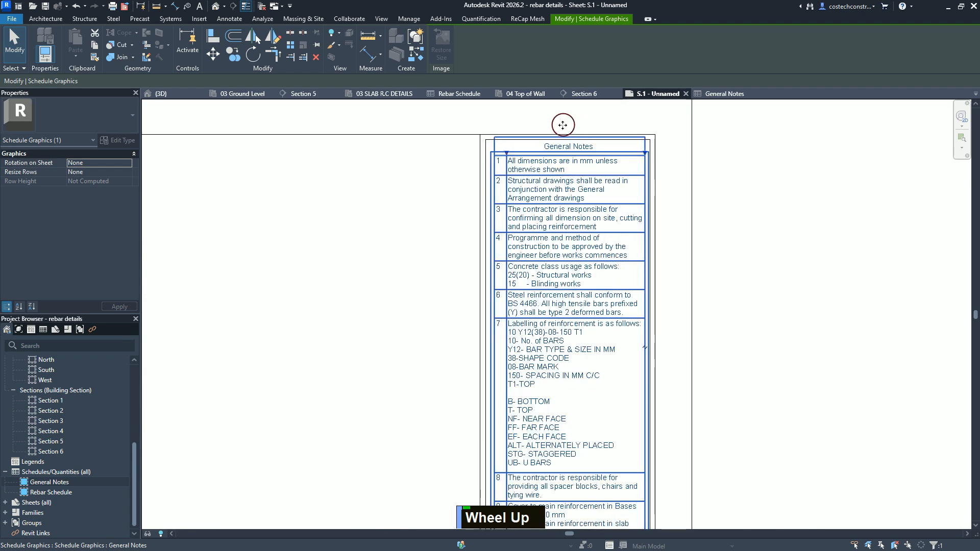
{"action": "scroll", "coordinate": [565, 125], "scroll_direction": "up", "scroll_amount": 1}
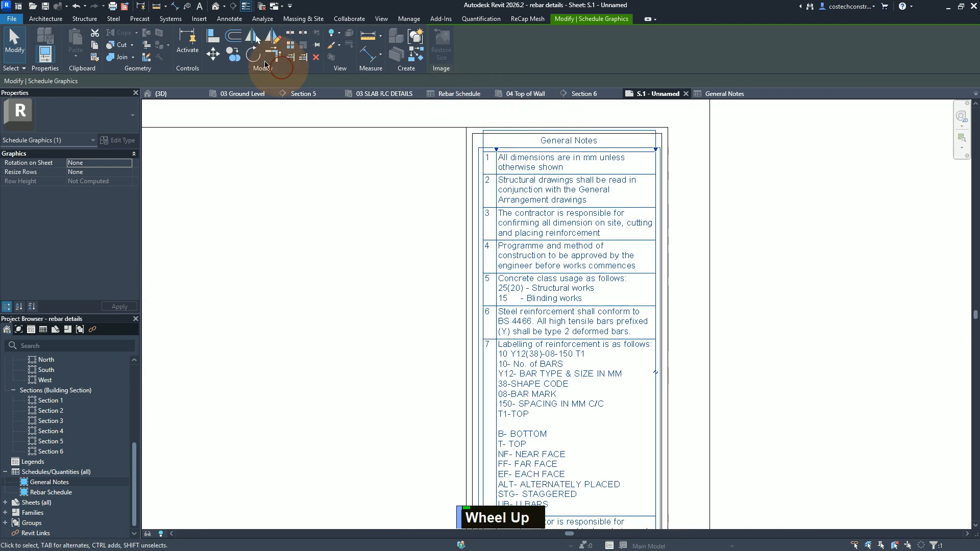
{"action": "left_click", "coordinate": [208, 41]}
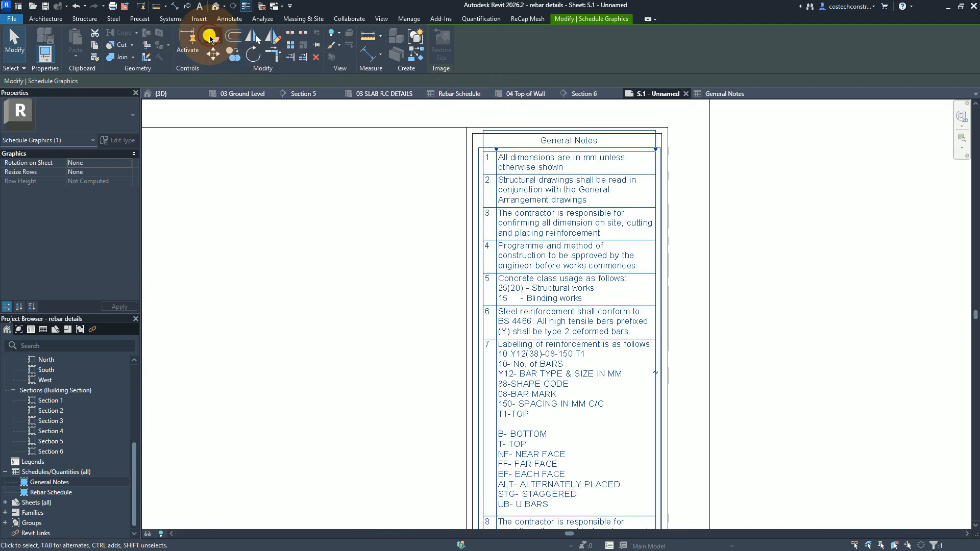
{"action": "left_click", "coordinate": [483, 136]}
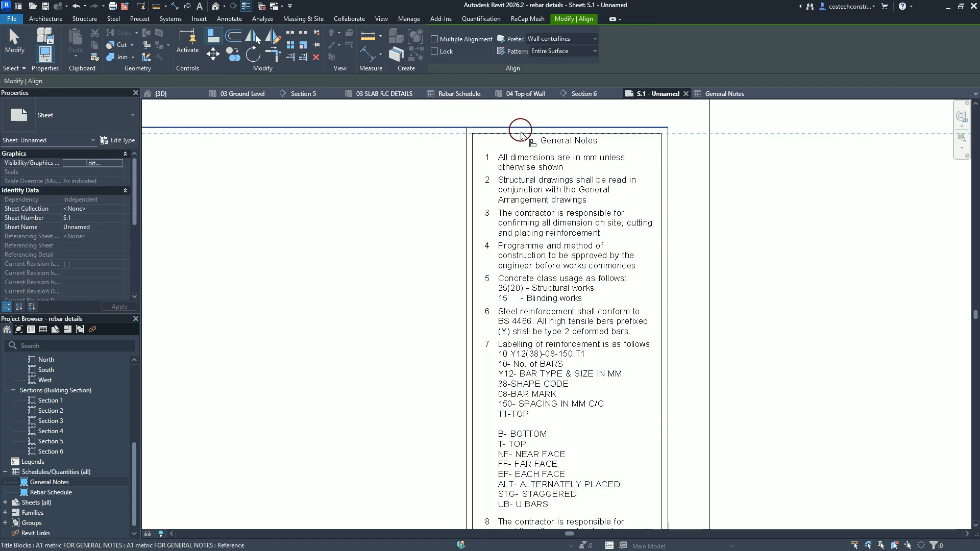
{"action": "scroll", "coordinate": [522, 130], "scroll_direction": "up", "scroll_amount": 4}
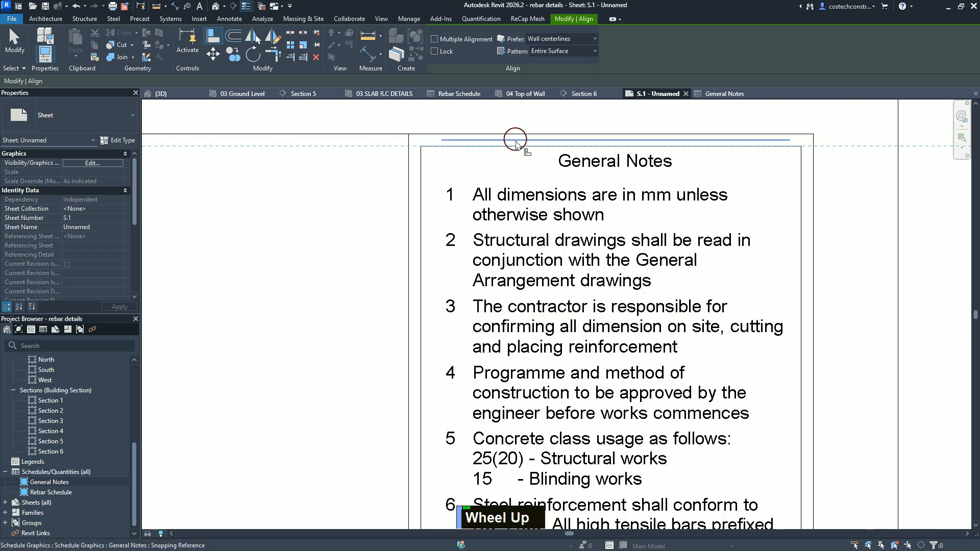
{"action": "left_click", "coordinate": [516, 141]}
{"action": "scroll", "coordinate": [506, 285], "scroll_direction": "down", "scroll_amount": 3}
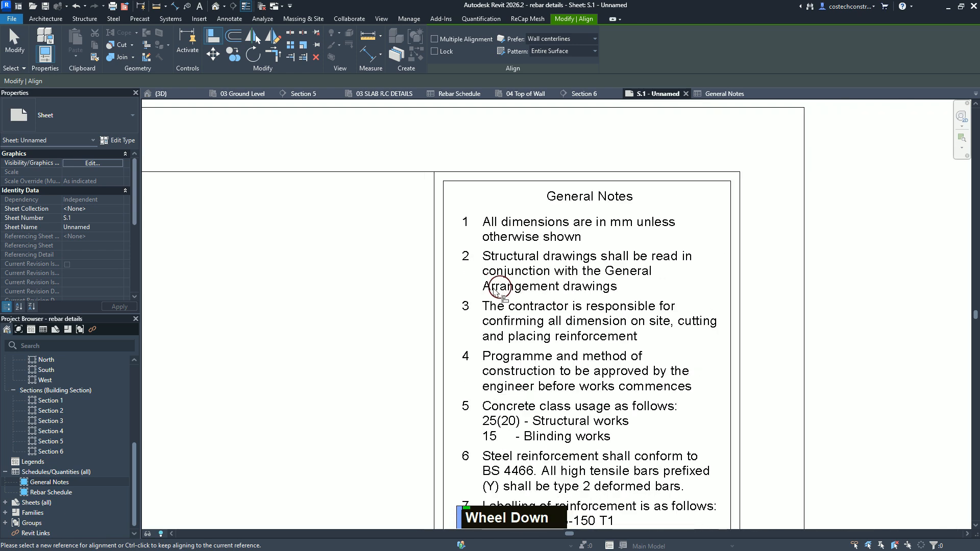
{"action": "key", "text": "Escape"}
{"action": "key", "text": "Escape"}
Examine the General Notes in the title block and the rebar schedule on sheet S.1
{"action": "scroll", "coordinate": [595, 186], "scroll_direction": "down", "scroll_amount": 2}
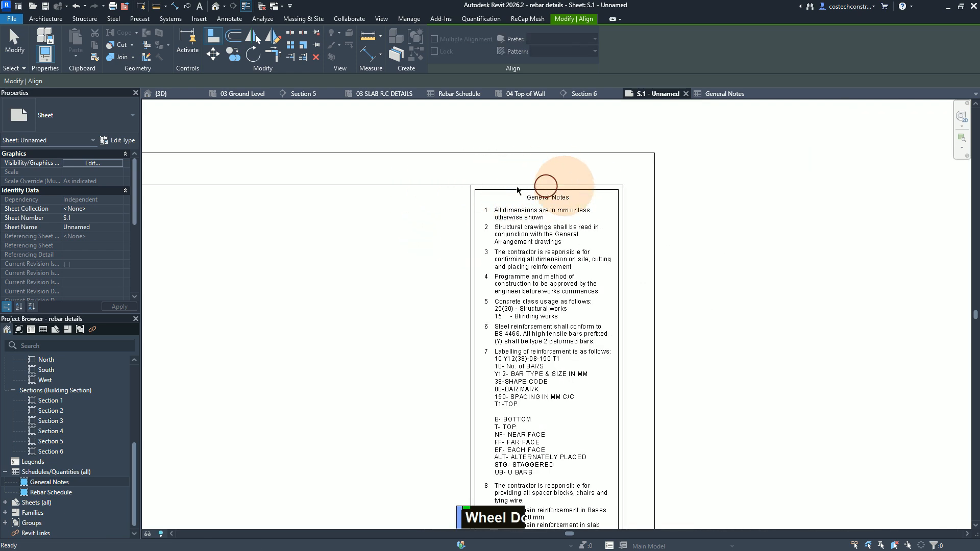
{"action": "left_click", "coordinate": [480, 289]}
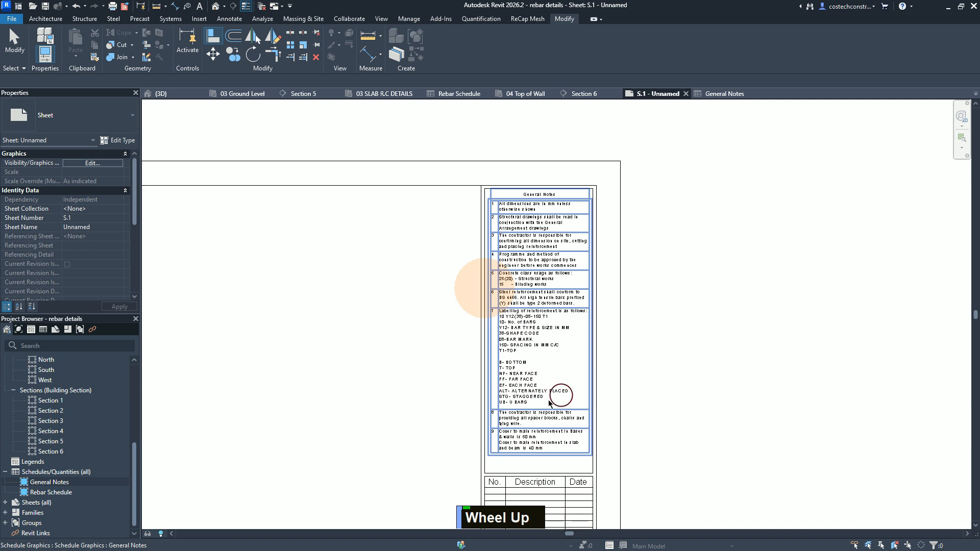
{"action": "scroll", "coordinate": [557, 373], "scroll_direction": "down", "scroll_amount": 1}
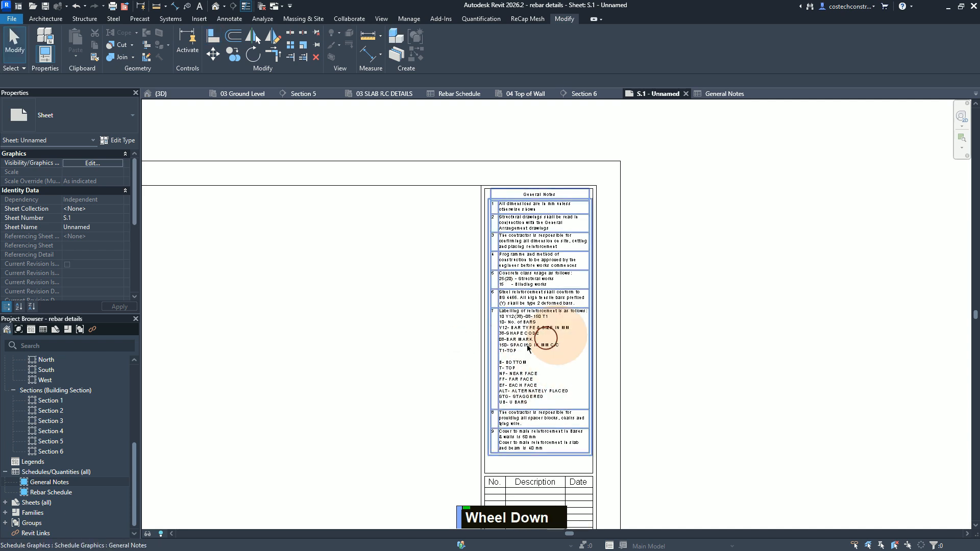
{"action": "scroll", "coordinate": [684, 288], "scroll_direction": "down", "scroll_amount": 1}
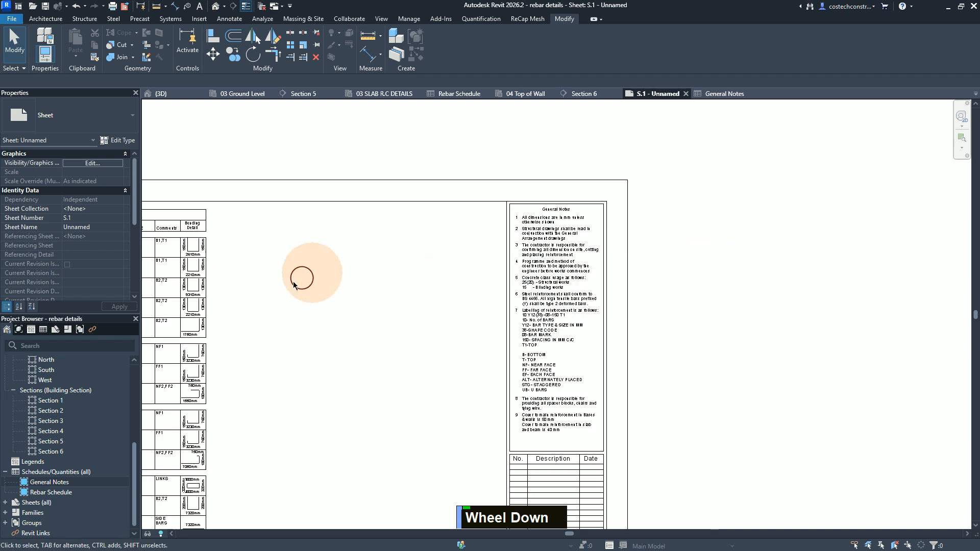
{"action": "scroll", "coordinate": [358, 291], "scroll_direction": "down", "scroll_amount": 1}
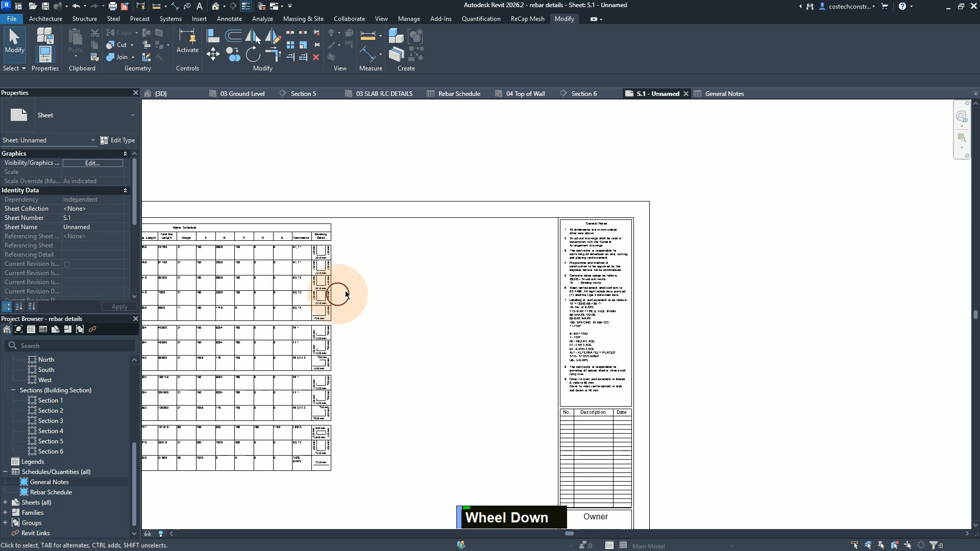
{"action": "scroll", "coordinate": [411, 319], "scroll_direction": "up", "scroll_amount": 1}
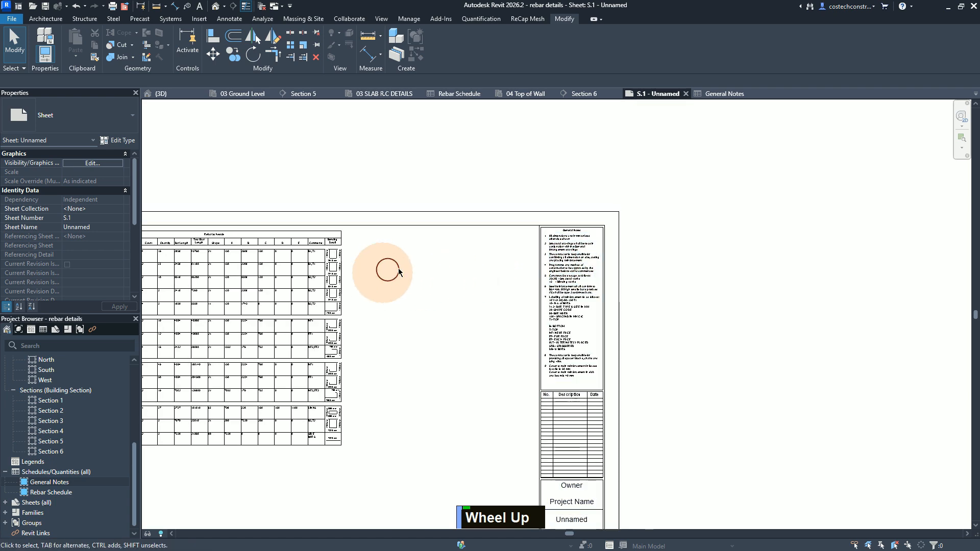
{"action": "scroll", "coordinate": [572, 370], "scroll_direction": "up", "scroll_amount": 2}
{"action": "scroll", "coordinate": [582, 369], "scroll_direction": "down", "scroll_amount": 1}
{"action": "scroll", "coordinate": [617, 368], "scroll_direction": "up", "scroll_amount": 1}
{"action": "scroll", "coordinate": [617, 368], "scroll_direction": "down", "scroll_amount": 3}
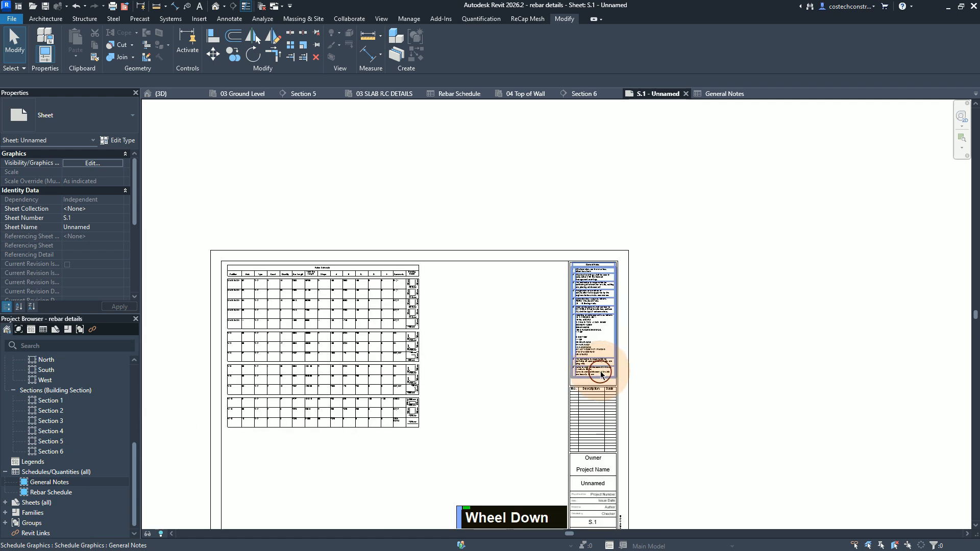
Review the finished layout of sheet S.1, comparing the rebar schedule with the title block's notes and revision table
{"action": "scroll", "coordinate": [592, 372], "scroll_direction": "up", "scroll_amount": 1}
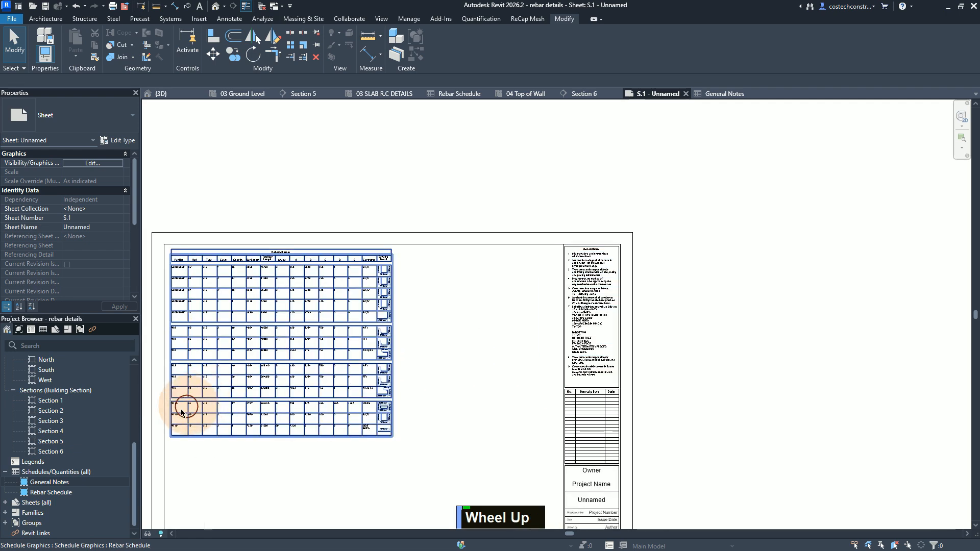
{"action": "scroll", "coordinate": [172, 413], "scroll_direction": "up", "scroll_amount": 1}
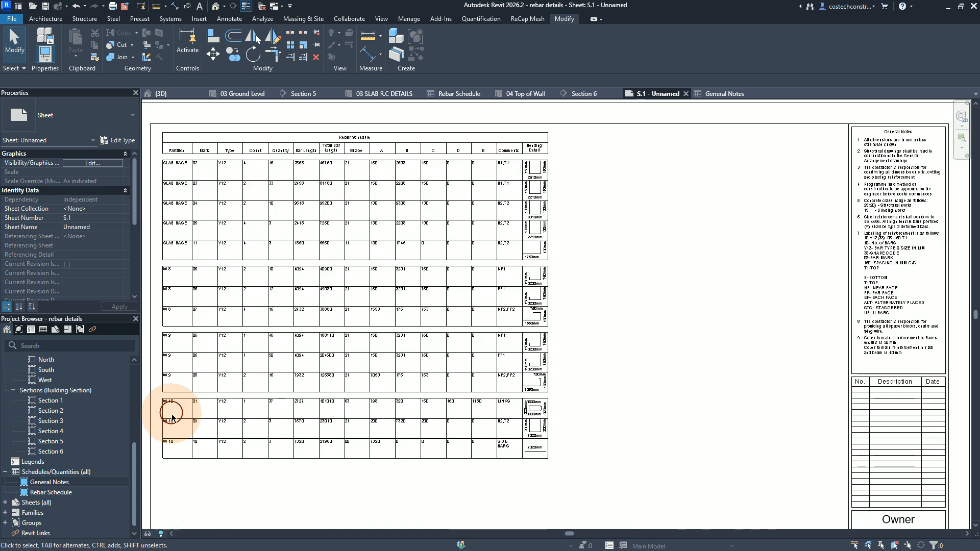
{"action": "scroll", "coordinate": [489, 417], "scroll_direction": "down", "scroll_amount": 2}
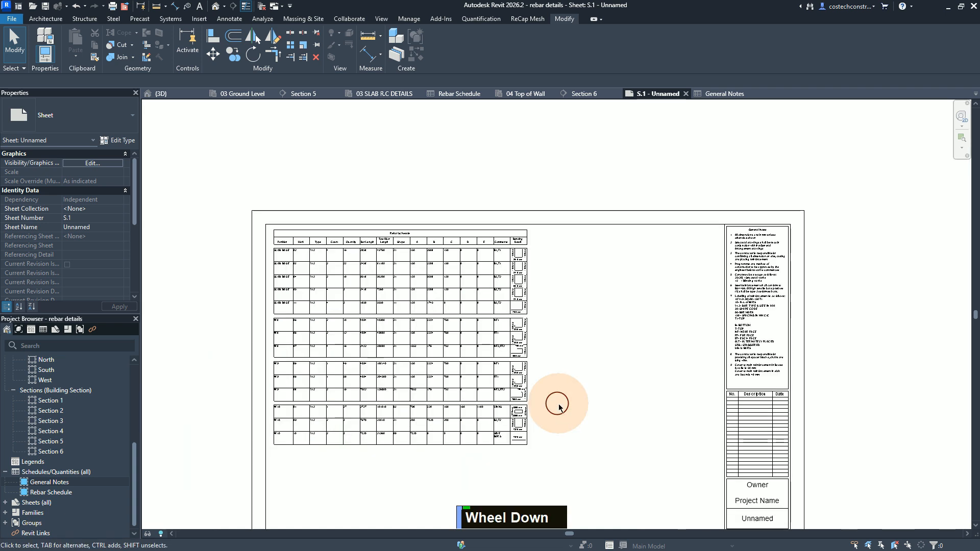
{"action": "scroll", "coordinate": [558, 407], "scroll_direction": "down", "scroll_amount": 1}
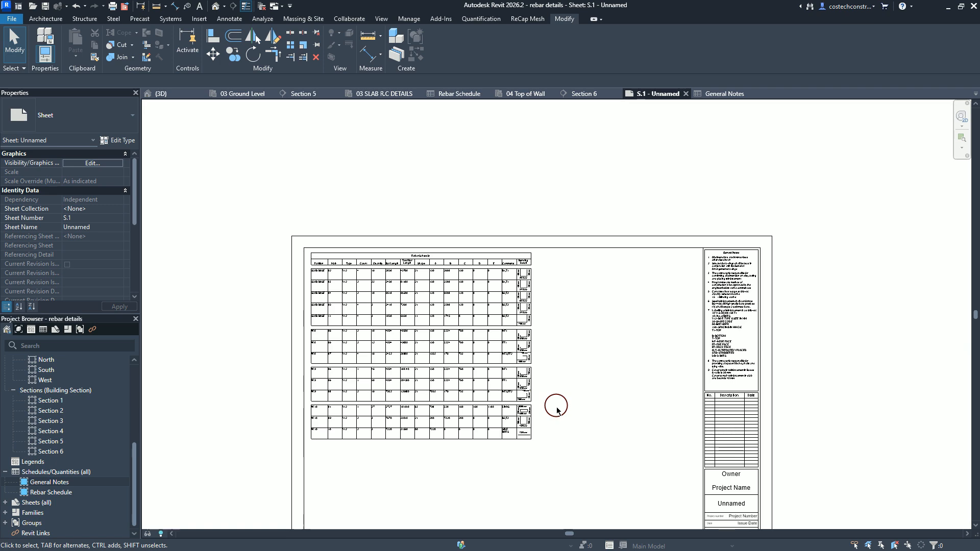
{"action": "scroll", "coordinate": [567, 353], "scroll_direction": "down", "scroll_amount": 3}
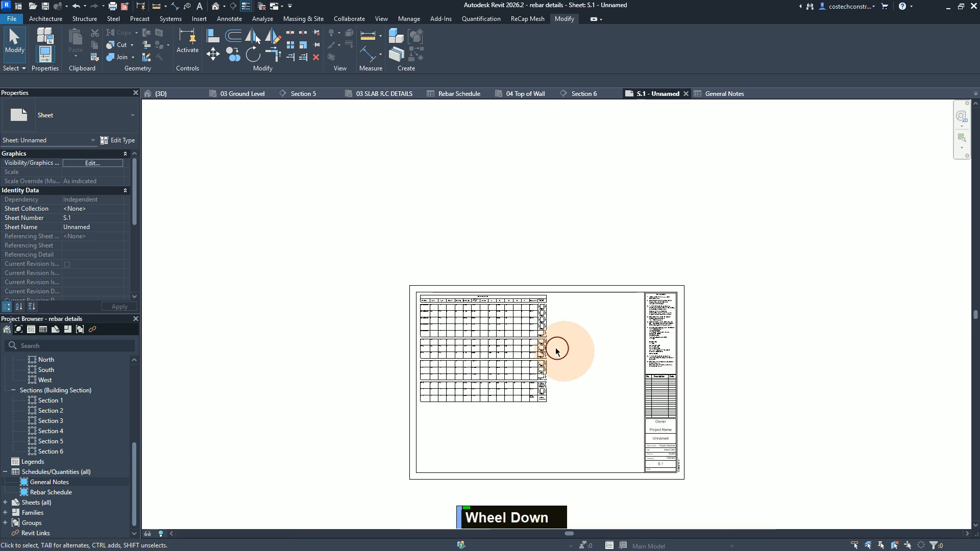
{"action": "scroll", "coordinate": [600, 378], "scroll_direction": "up", "scroll_amount": 3}
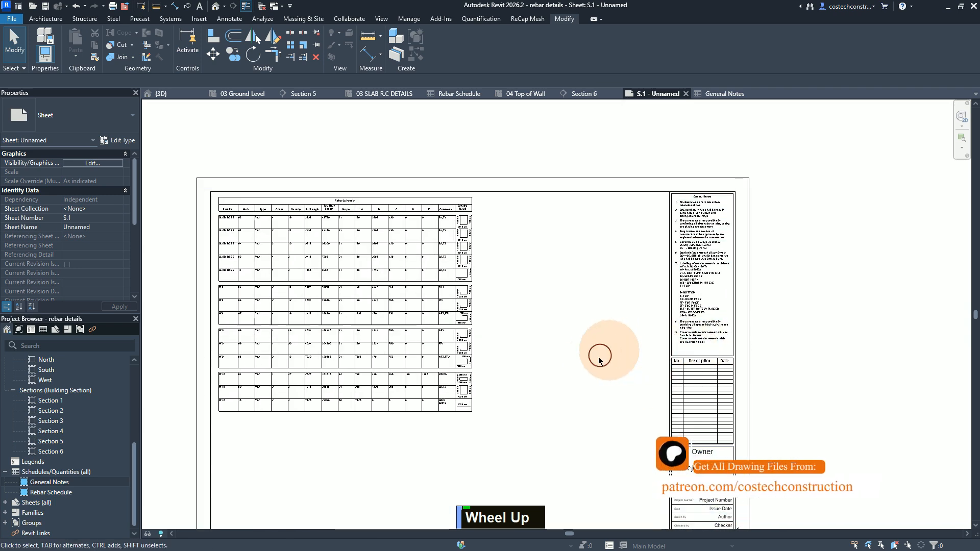
{"action": "scroll", "coordinate": [595, 357], "scroll_direction": "down", "scroll_amount": 1}
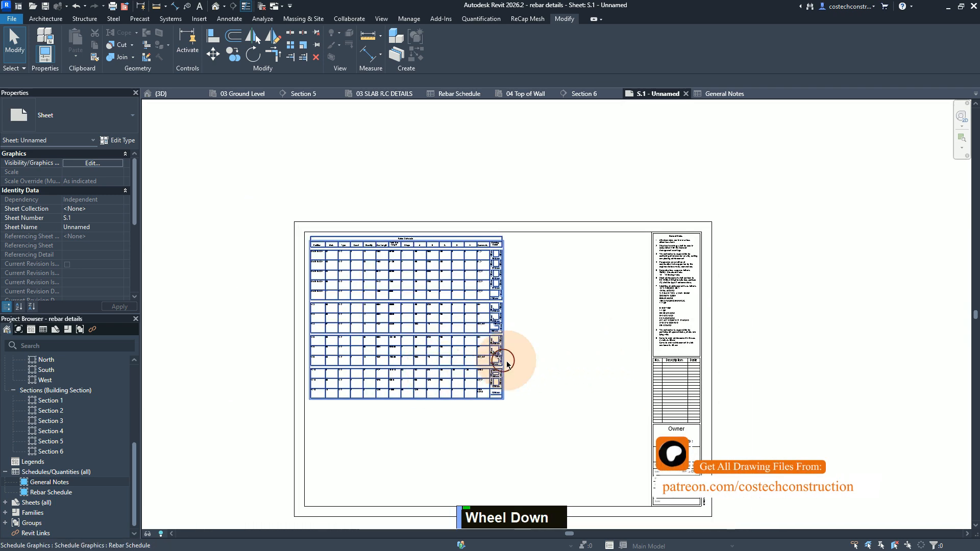
{"action": "scroll", "coordinate": [594, 356], "scroll_direction": "up", "scroll_amount": 1}
{"action": "scroll", "coordinate": [633, 357], "scroll_direction": "up", "scroll_amount": 2}
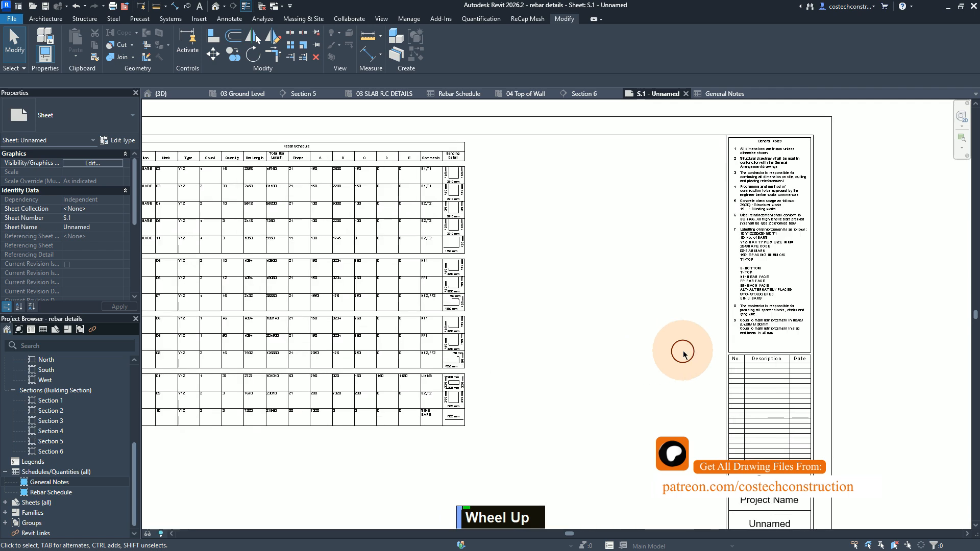
{"action": "scroll", "coordinate": [584, 408], "scroll_direction": "down", "scroll_amount": 1}
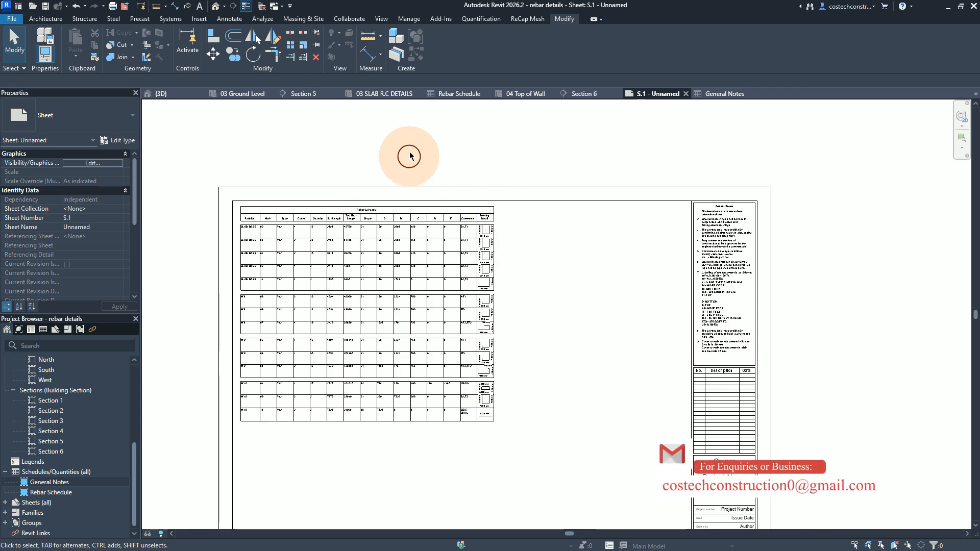
Open the Section 5 view and examine the wall reinforcement, from the slab base up to the top of the wall
{"action": "left_click", "coordinate": [311, 96]}
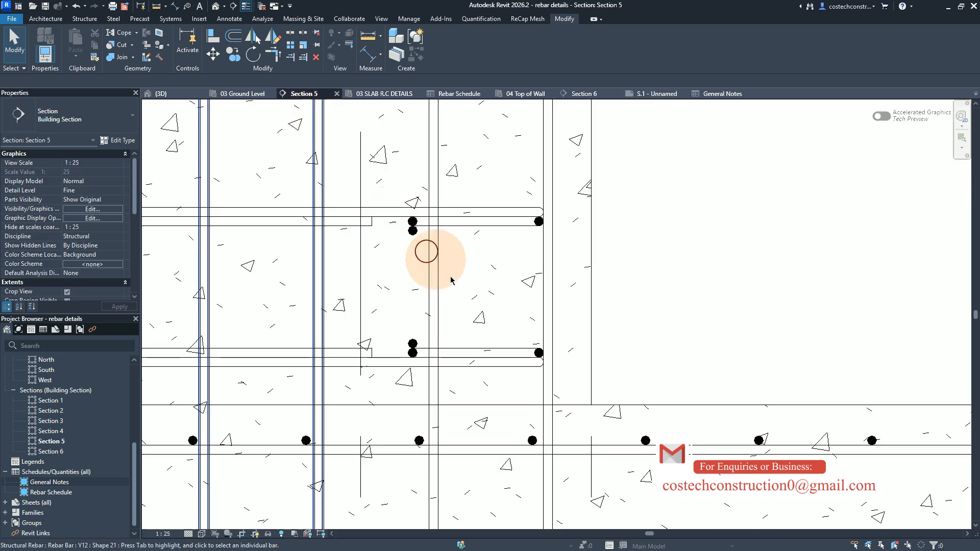
{"action": "scroll", "coordinate": [510, 339], "scroll_direction": "down", "scroll_amount": 4}
{"action": "scroll", "coordinate": [629, 383], "scroll_direction": "down", "scroll_amount": 4}
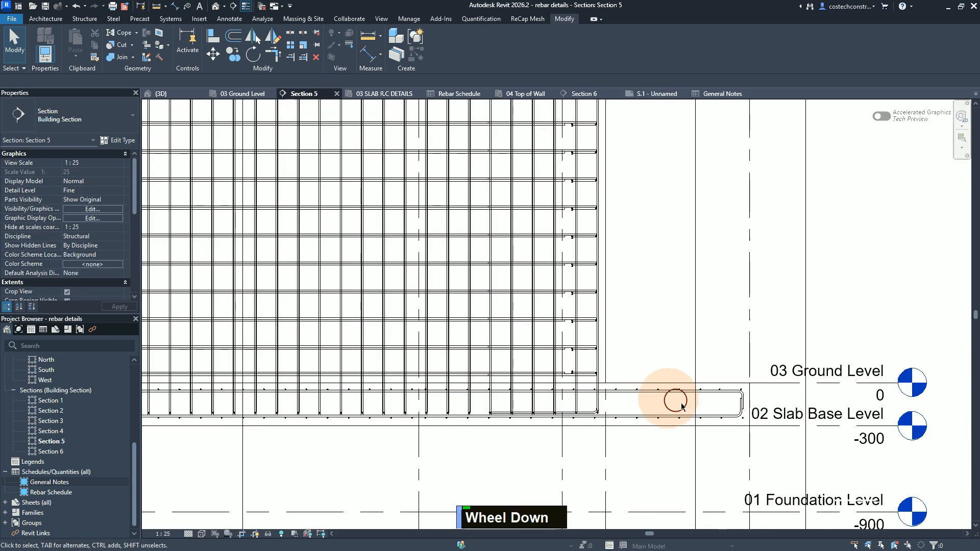
{"action": "scroll", "coordinate": [693, 421], "scroll_direction": "down", "scroll_amount": 2}
{"action": "scroll", "coordinate": [693, 421], "scroll_direction": "down", "scroll_amount": 1}
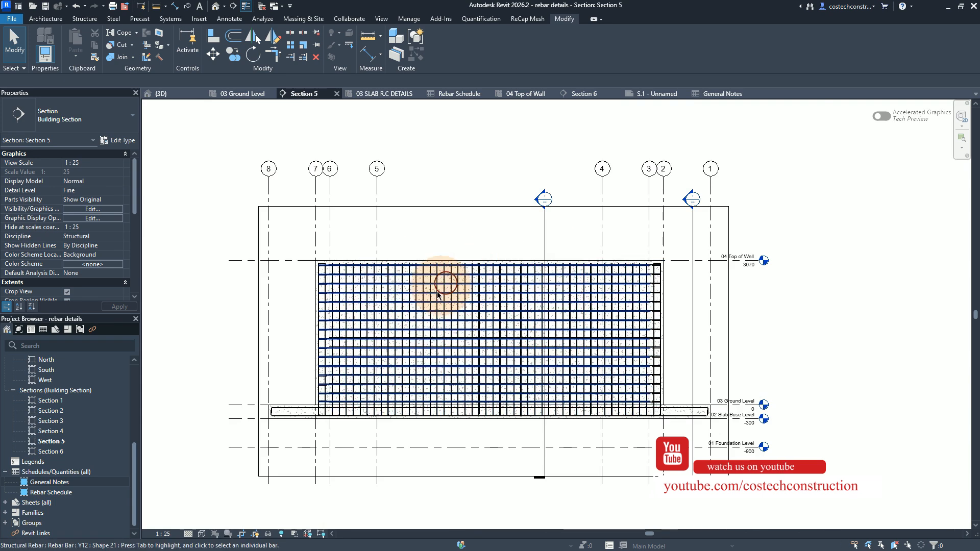
{"action": "scroll", "coordinate": [483, 329], "scroll_direction": "up", "scroll_amount": 1}
{"action": "scroll", "coordinate": [483, 322], "scroll_direction": "up", "scroll_amount": 3}
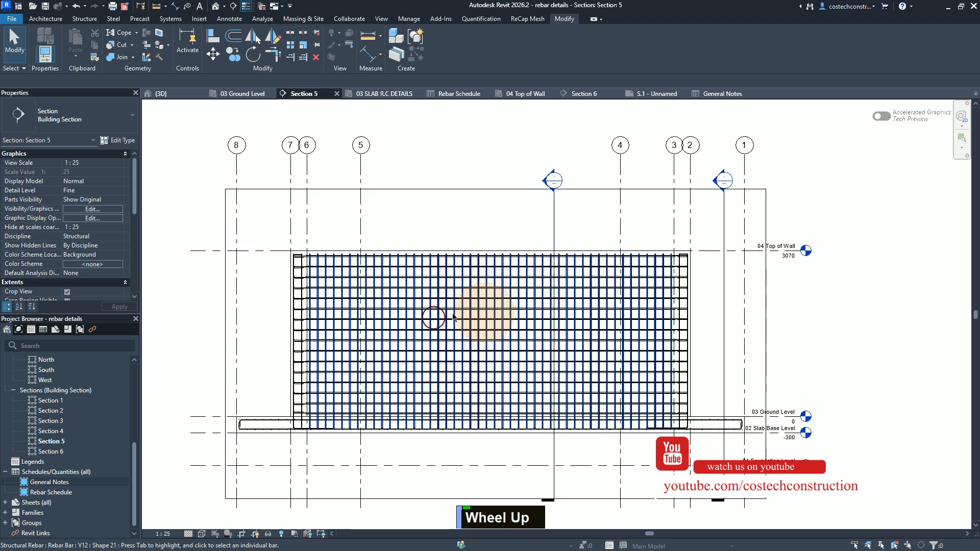
{"action": "scroll", "coordinate": [511, 293], "scroll_direction": "up", "scroll_amount": 4}
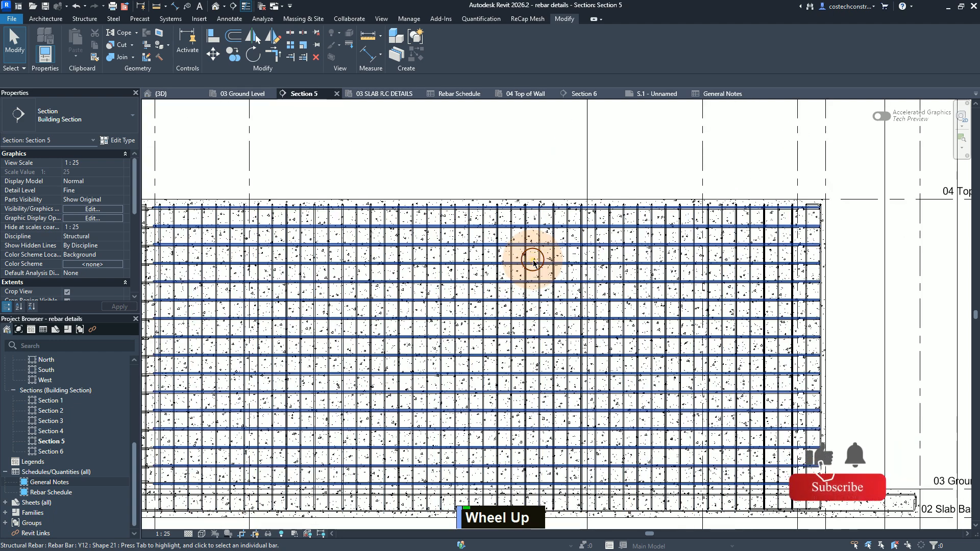
Limit the first horizontal Y12 rebar set of wall W 9 to showing only its second bar from the top in Section 5
{"action": "left_click", "coordinate": [546, 259]}
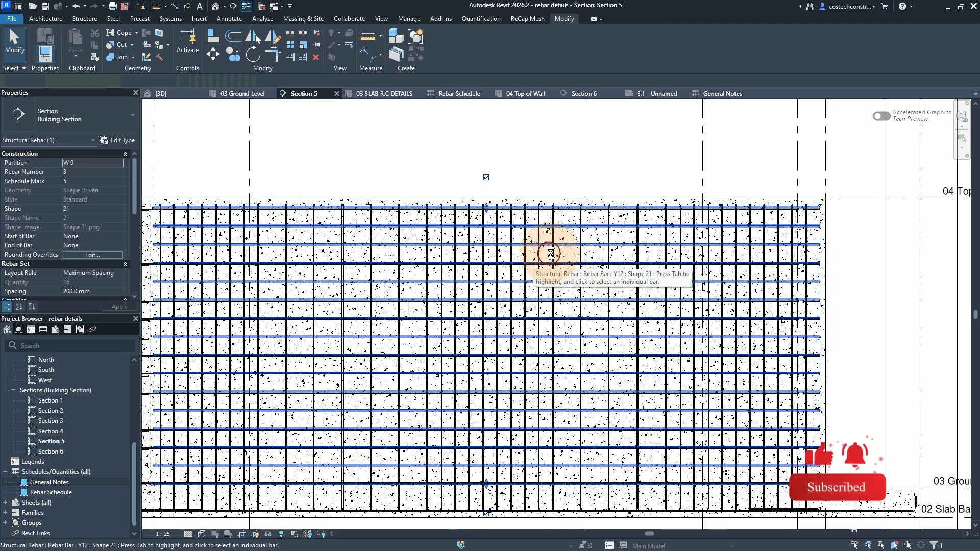
{"action": "left_click", "coordinate": [600, 53]}
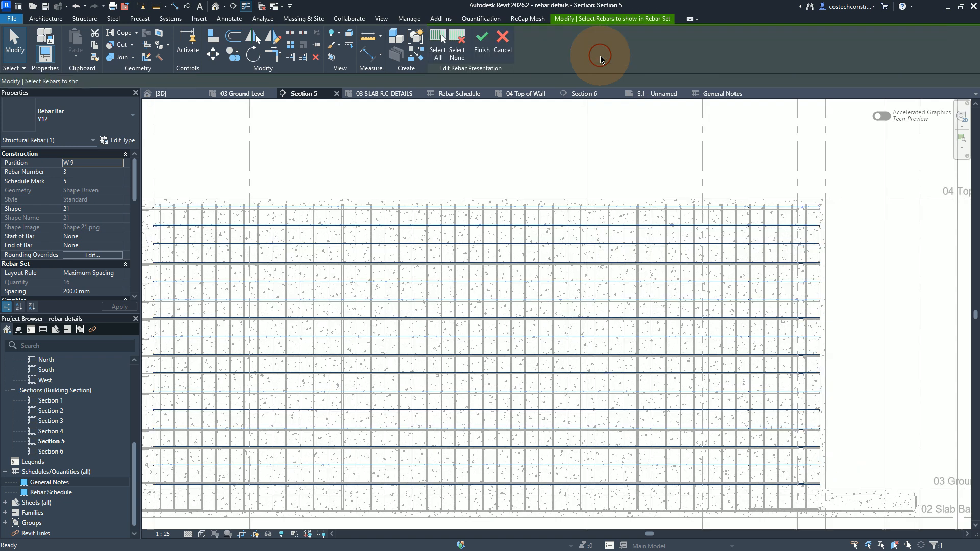
{"action": "left_click", "coordinate": [463, 42]}
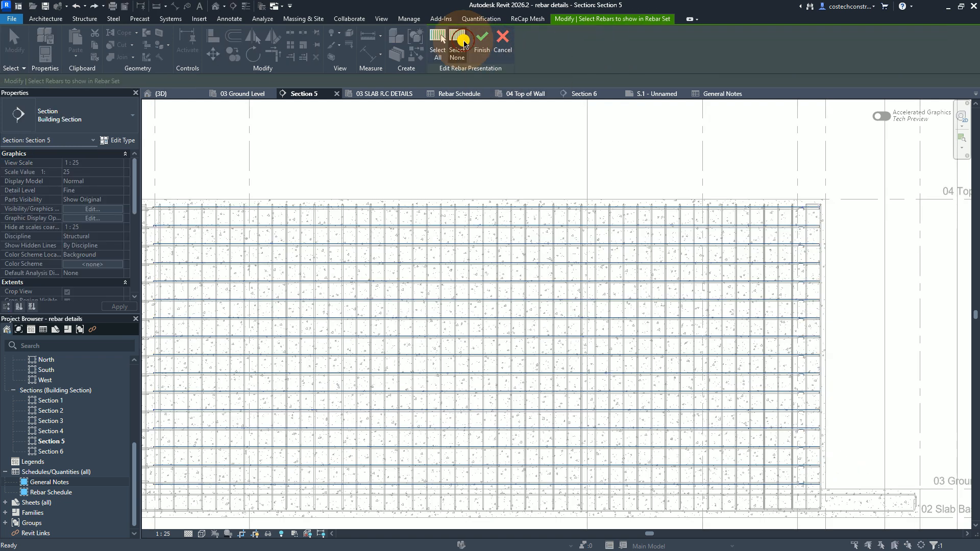
{"action": "left_click", "coordinate": [506, 226]}
{"action": "left_click", "coordinate": [505, 226]}
{"action": "left_click", "coordinate": [482, 45]}
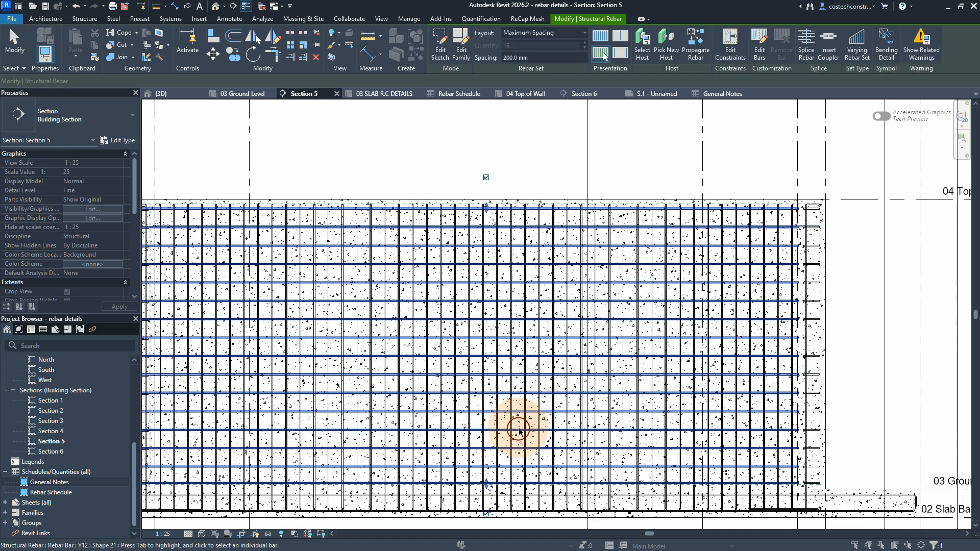
Limit the other horizontal Y12 rebar set of wall W 9 to showing only its fourth bar from the bottom
{"action": "left_click", "coordinate": [519, 432]}
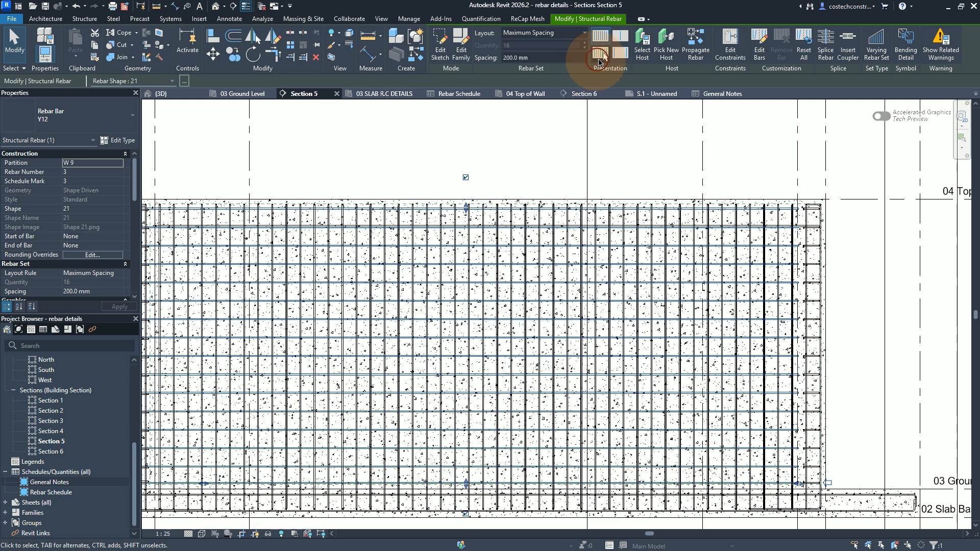
{"action": "left_click", "coordinate": [600, 61]}
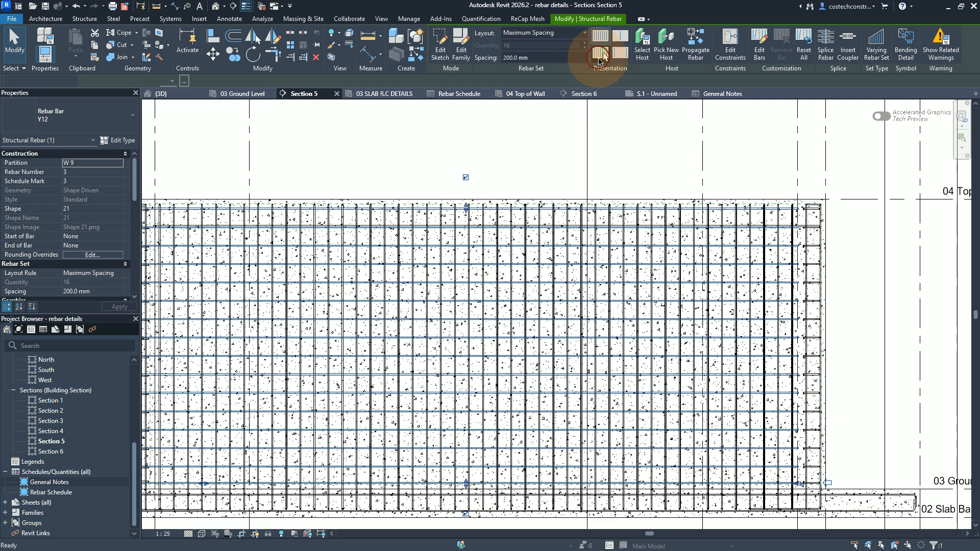
{"action": "left_click", "coordinate": [456, 46]}
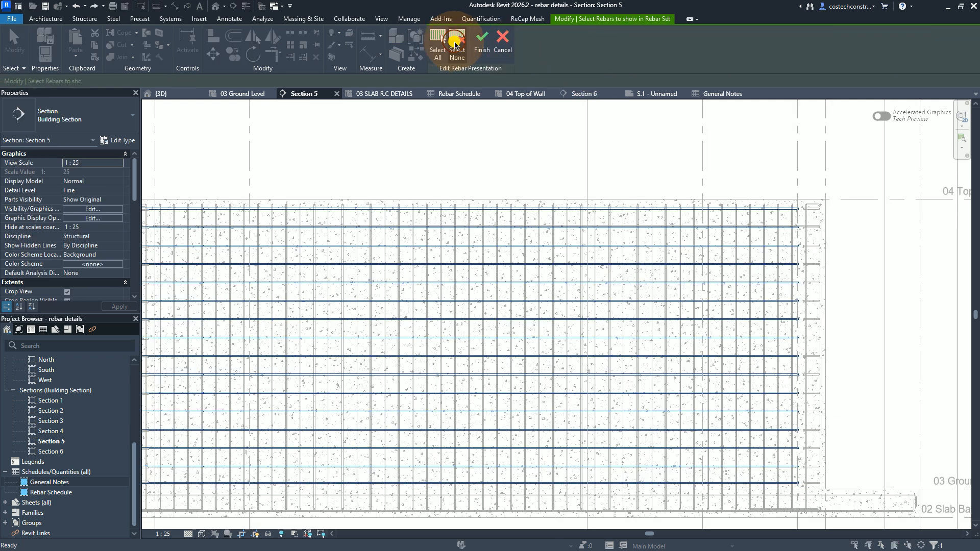
{"action": "left_click", "coordinate": [547, 431]}
{"action": "left_click", "coordinate": [482, 51]}
{"action": "left_click", "coordinate": [481, 51]}
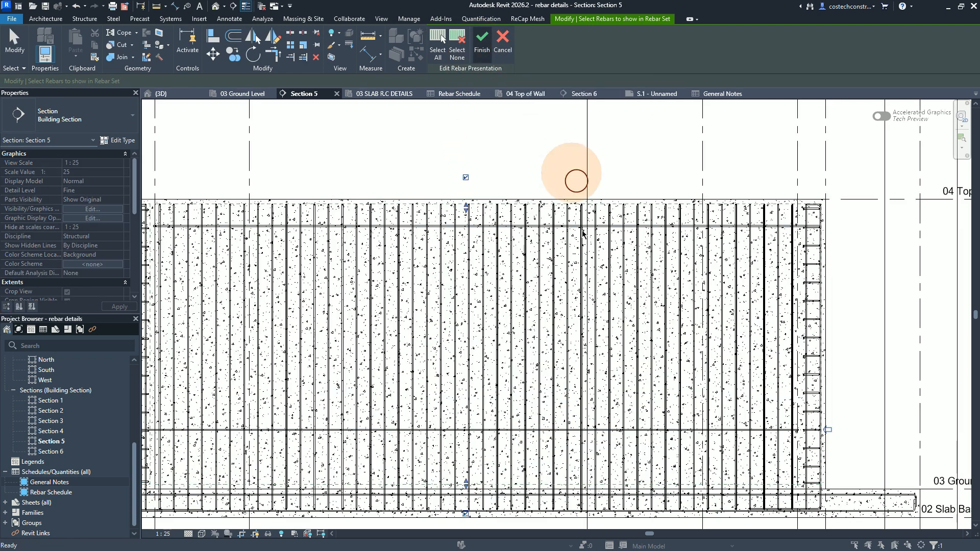
{"action": "left_click", "coordinate": [722, 393]}
{"action": "left_click", "coordinate": [643, 165]}
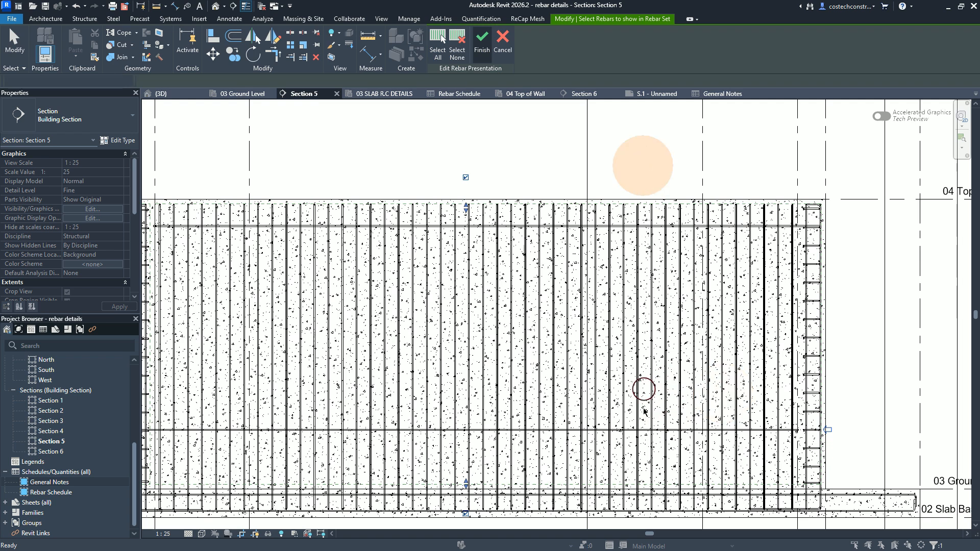
{"action": "key", "text": "Escape"}
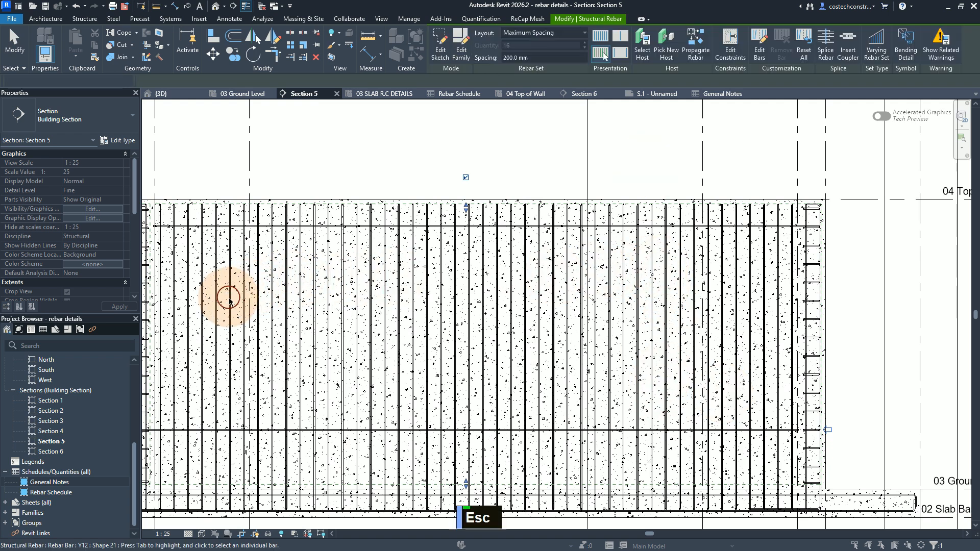
Limit the 46-bar vertical Y12 rebar set of wall W 9 to showing only bar 11
{"action": "left_click", "coordinate": [230, 299]}
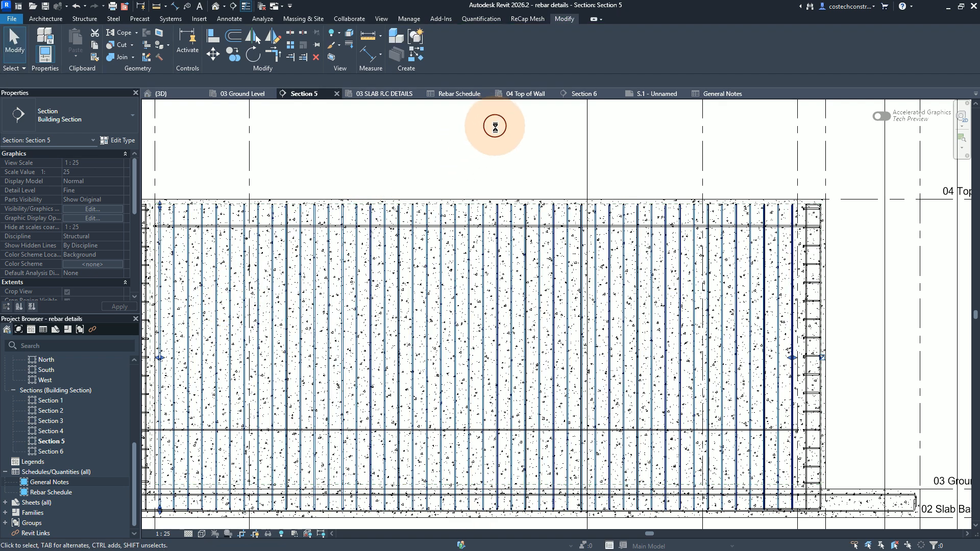
{"action": "left_click", "coordinate": [604, 54]}
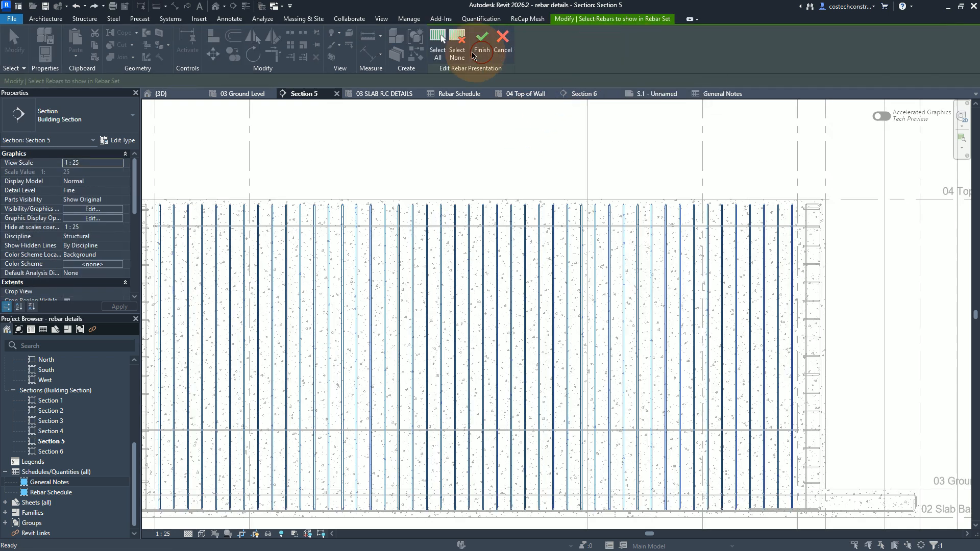
{"action": "left_click", "coordinate": [454, 51]}
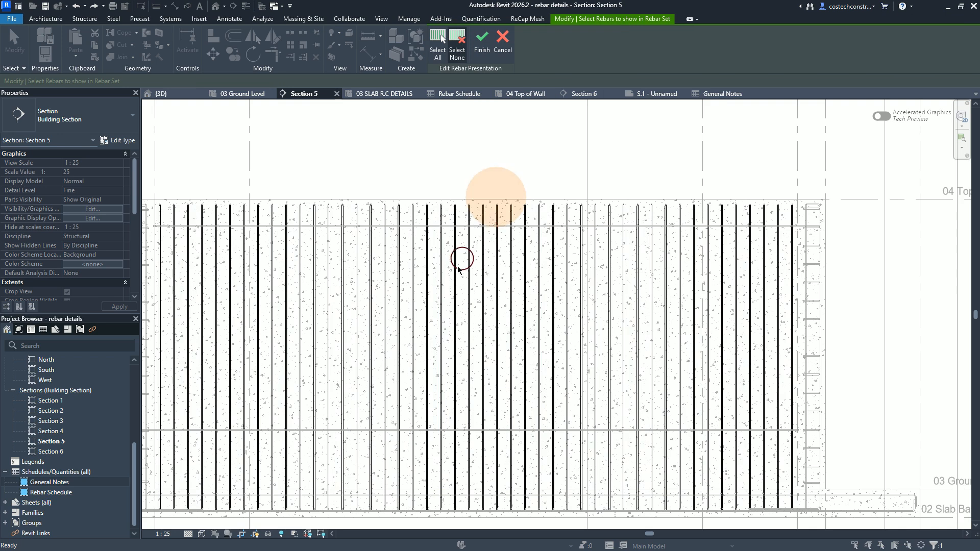
{"action": "left_click", "coordinate": [302, 347]}
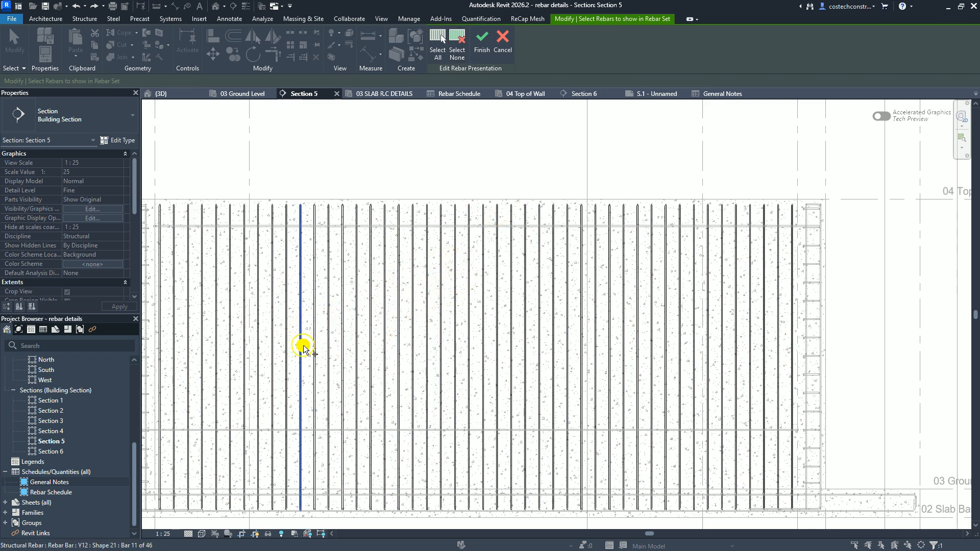
{"action": "left_click", "coordinate": [487, 55]}
Limit the 50-bar vertical Y12 rebar set of wall W 9 to showing only bar 24 in Section 5
{"action": "left_click", "coordinate": [492, 289]}
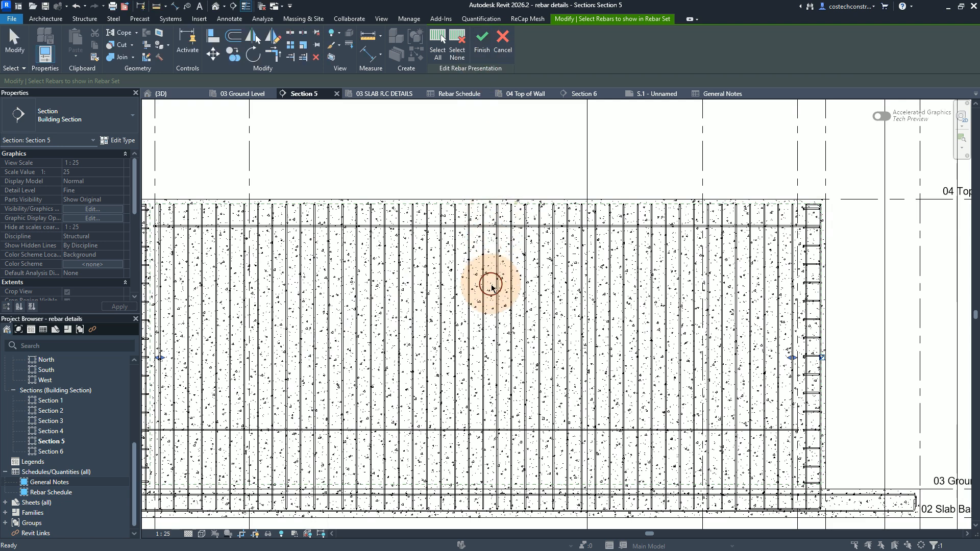
{"action": "left_click", "coordinate": [498, 298]}
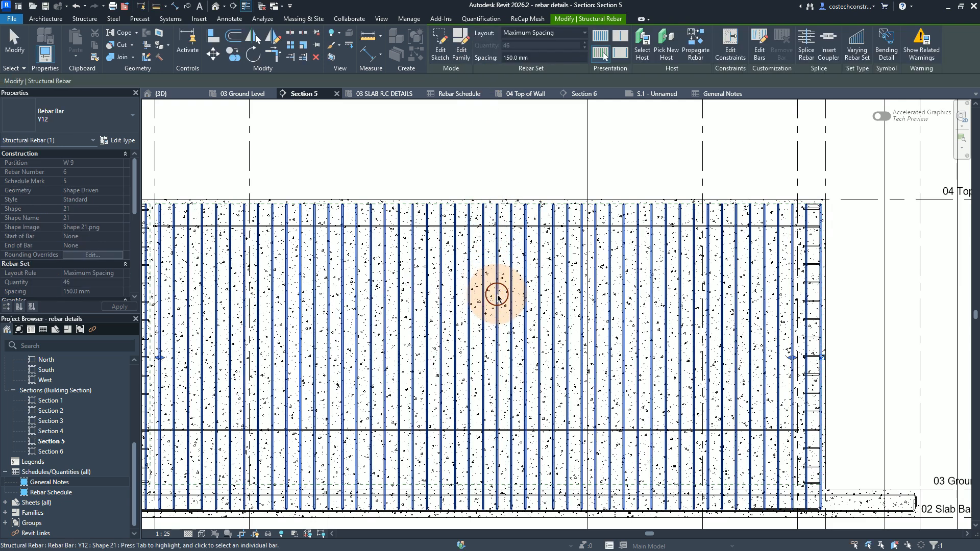
{"action": "left_click", "coordinate": [498, 296]}
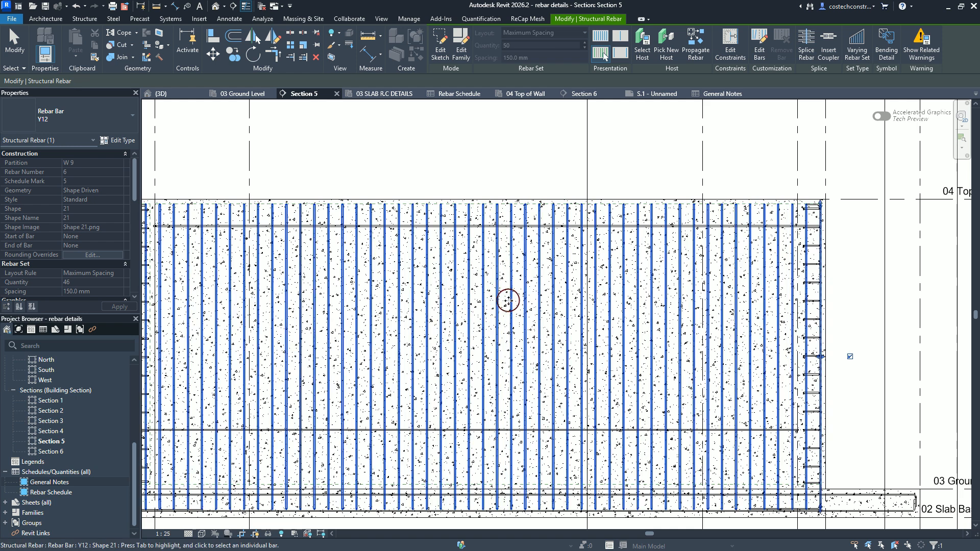
{"action": "left_click", "coordinate": [602, 55]}
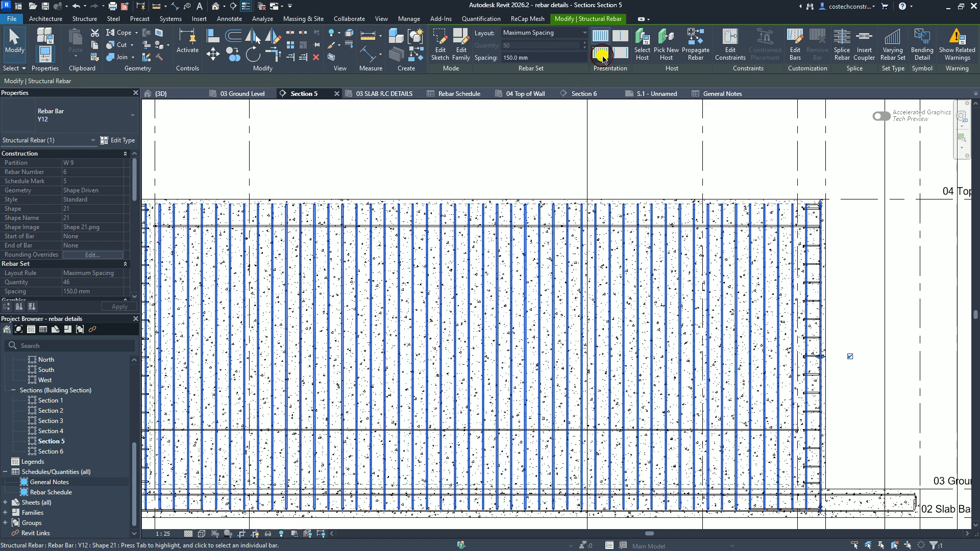
{"action": "left_click", "coordinate": [602, 56]}
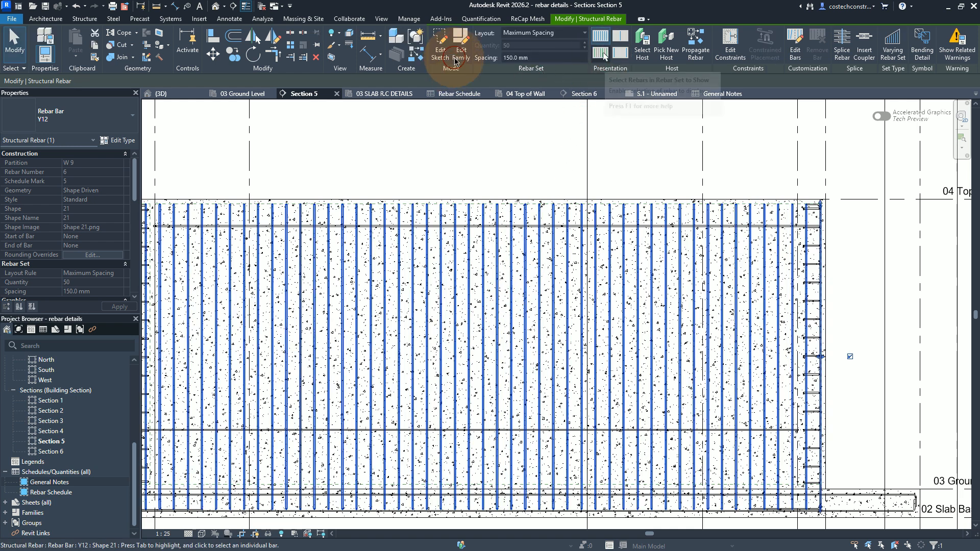
{"action": "left_click", "coordinate": [456, 53]}
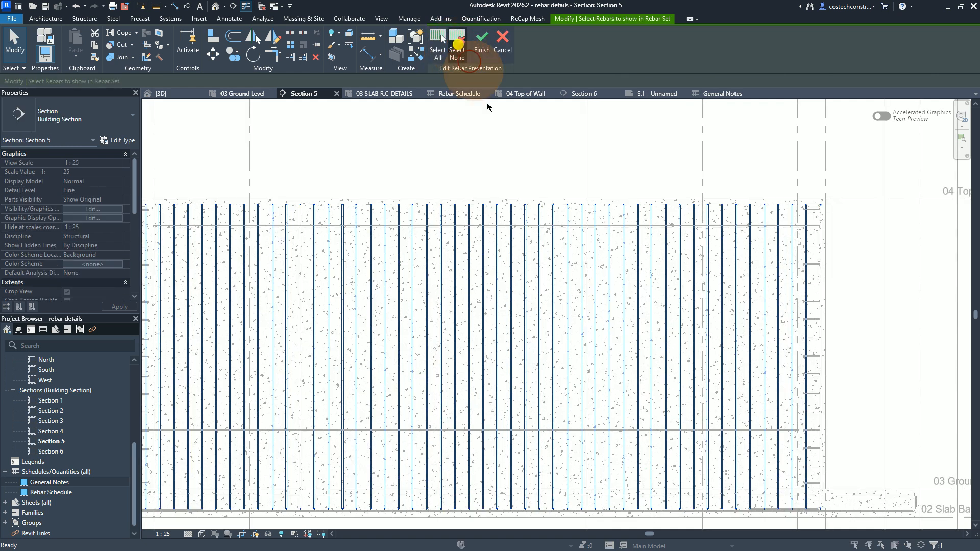
{"action": "left_click", "coordinate": [497, 322]}
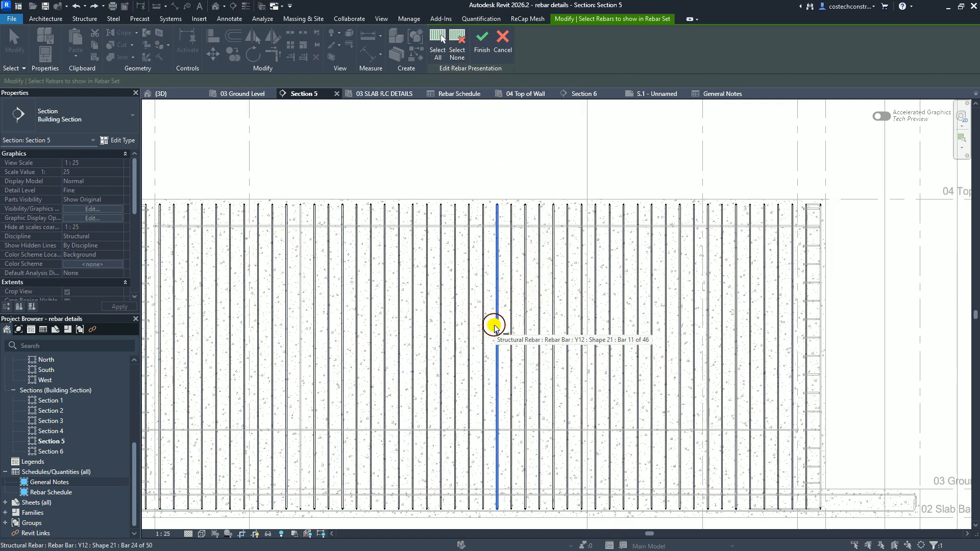
{"action": "left_click", "coordinate": [483, 52]}
{"action": "left_click", "coordinate": [492, 149]}
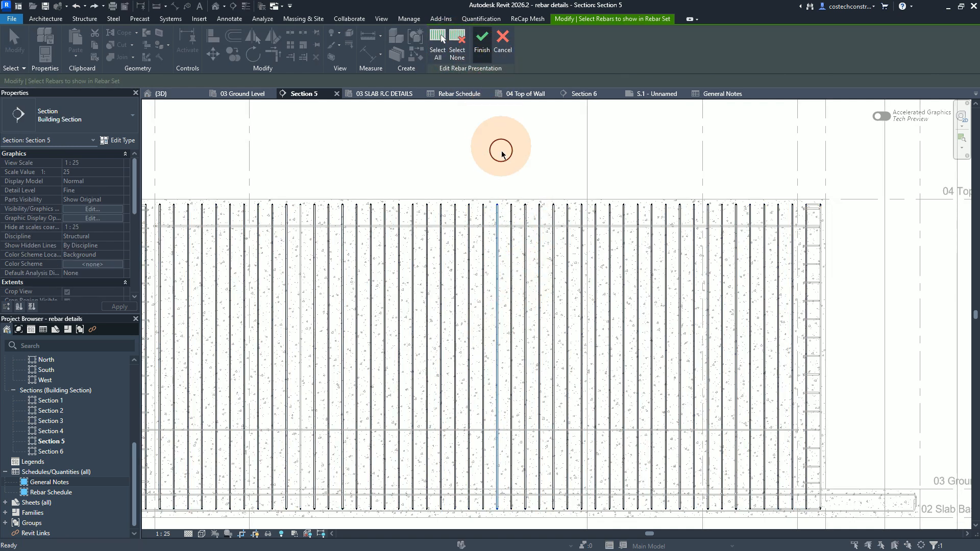
{"action": "scroll", "coordinate": [492, 291], "scroll_direction": "down", "scroll_amount": 2}
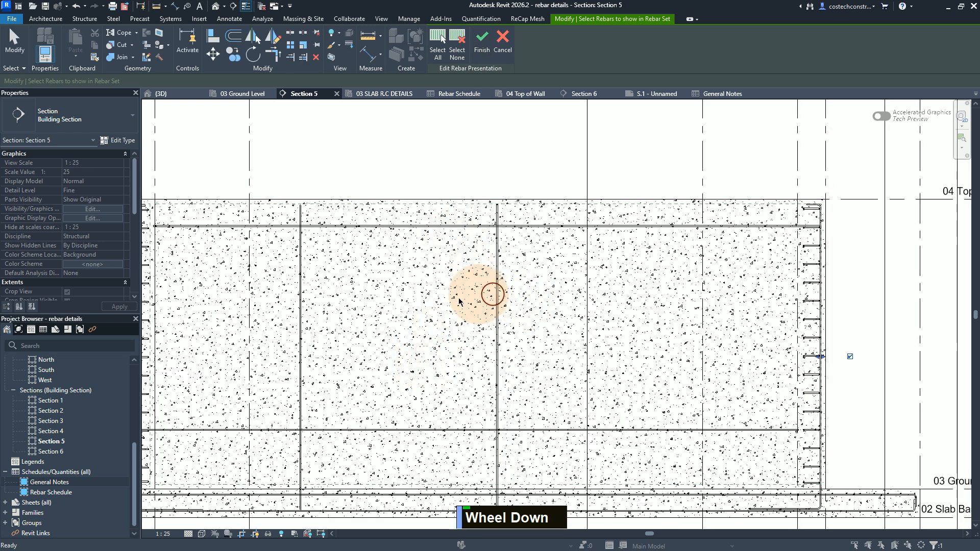
{"action": "scroll", "coordinate": [506, 326], "scroll_direction": "down", "scroll_amount": 1}
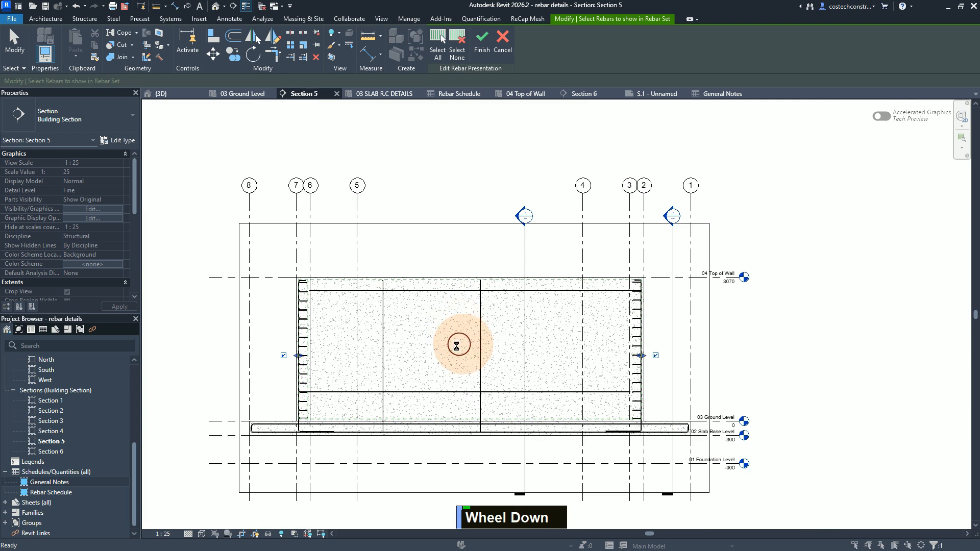
{"action": "key", "text": "Escape"}
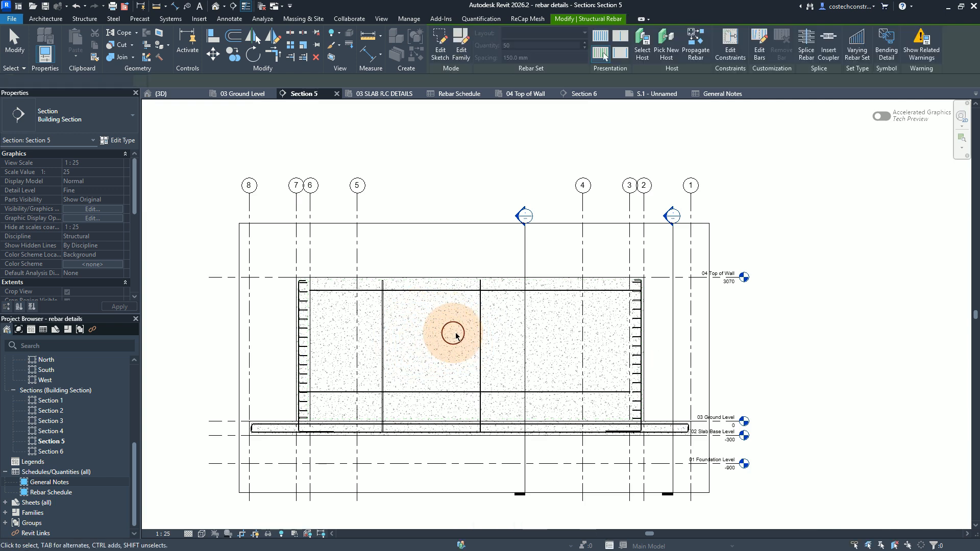
Add a linear multi-rebar annotation to the 50-bar vertical set, with its tag above the wall near grid 4
{"action": "scroll", "coordinate": [443, 351], "scroll_direction": "up", "scroll_amount": 1}
{"action": "scroll", "coordinate": [444, 349], "scroll_direction": "up", "scroll_amount": 1}
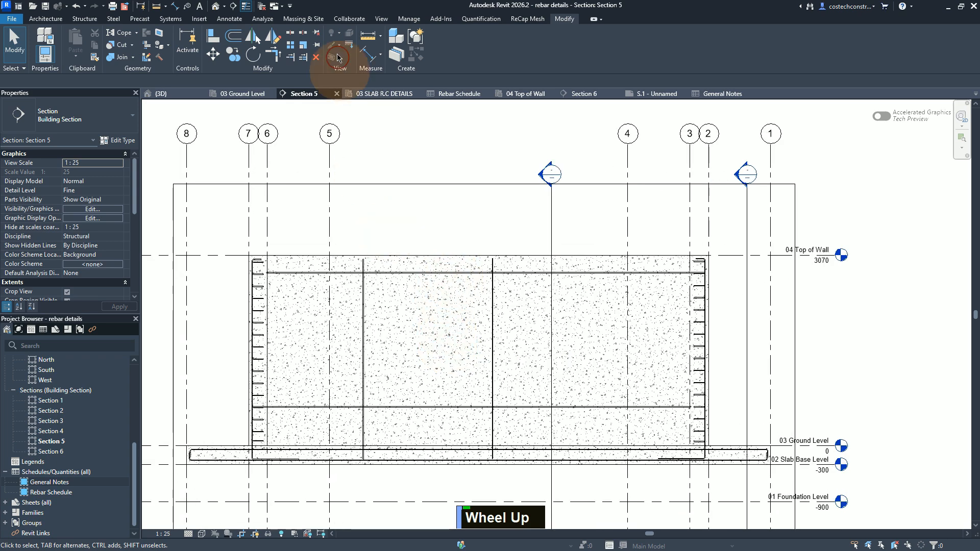
{"action": "left_click", "coordinate": [229, 19]}
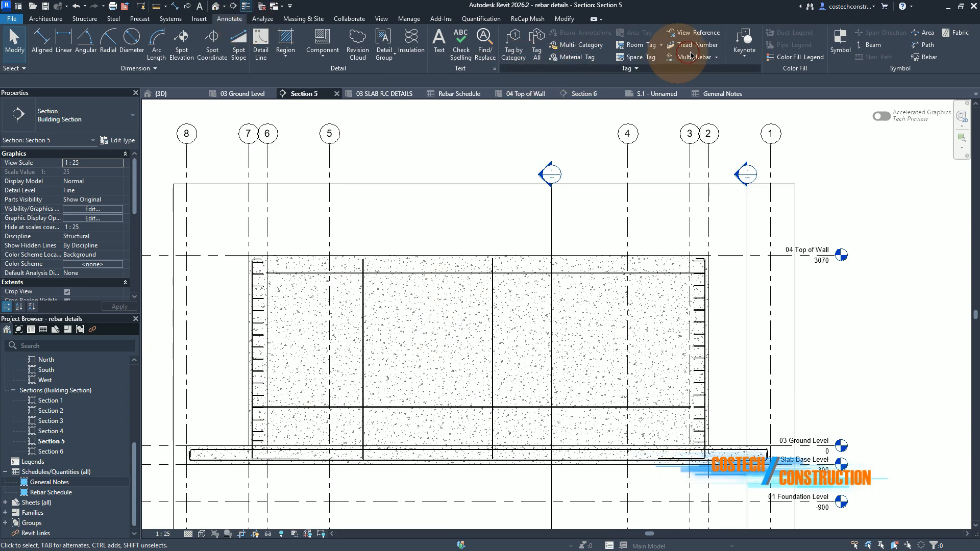
{"action": "left_click", "coordinate": [717, 58]}
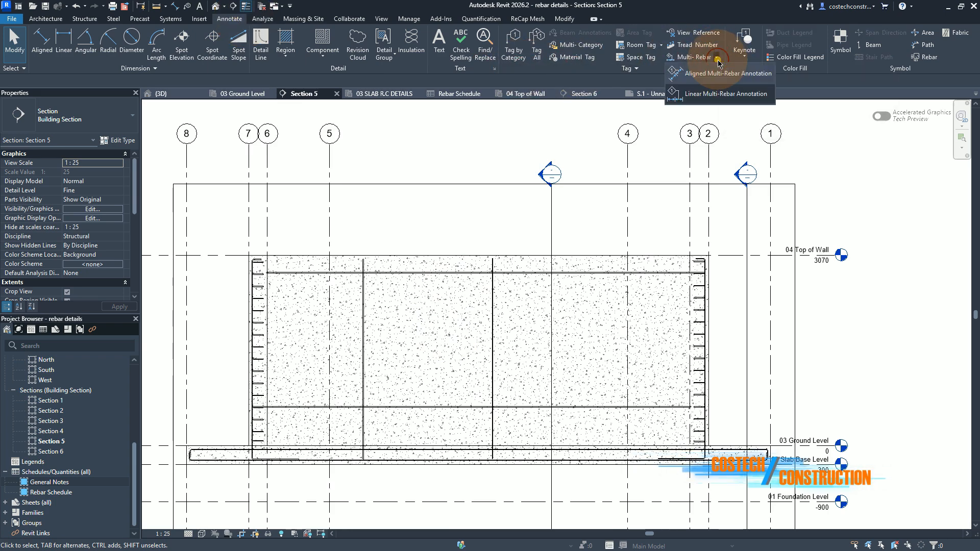
{"action": "left_click", "coordinate": [710, 97]}
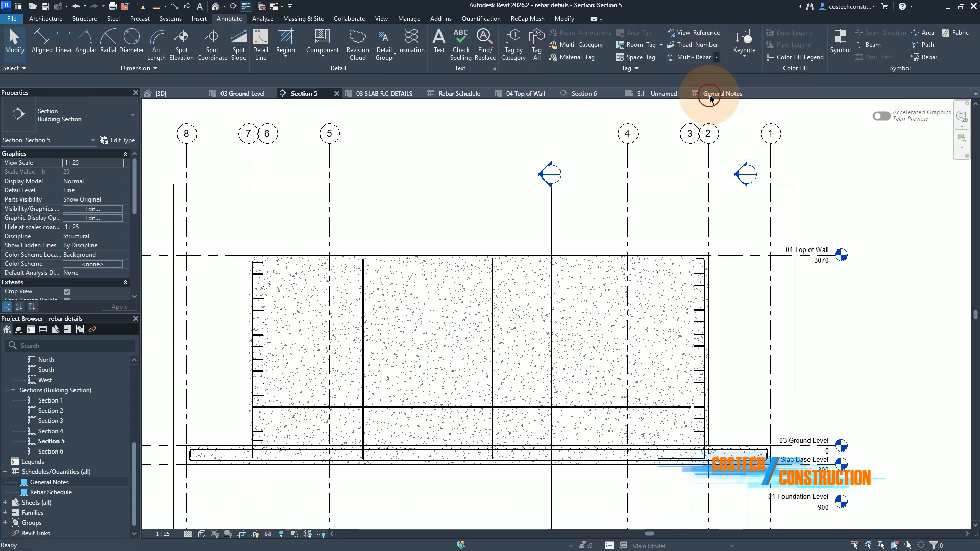
{"action": "left_click", "coordinate": [493, 349]}
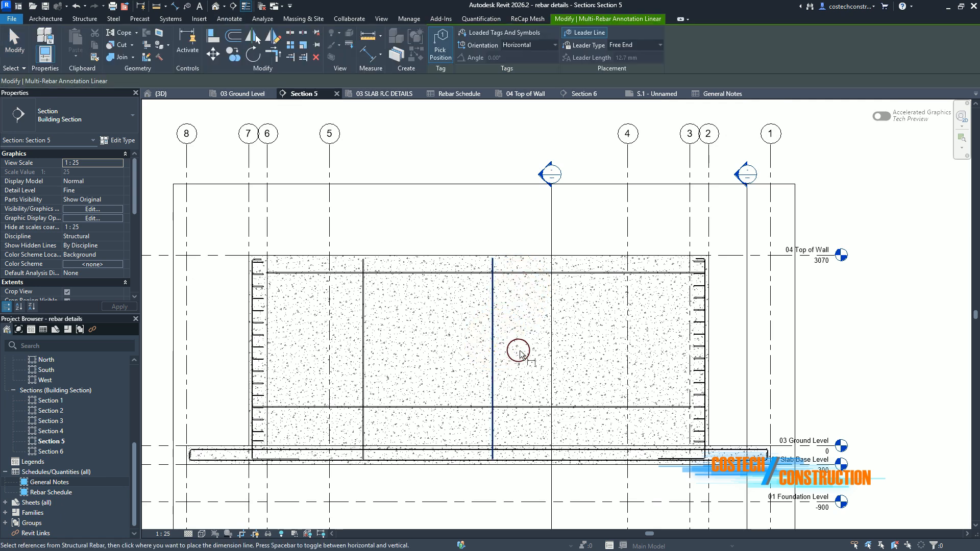
{"action": "left_click", "coordinate": [597, 347]}
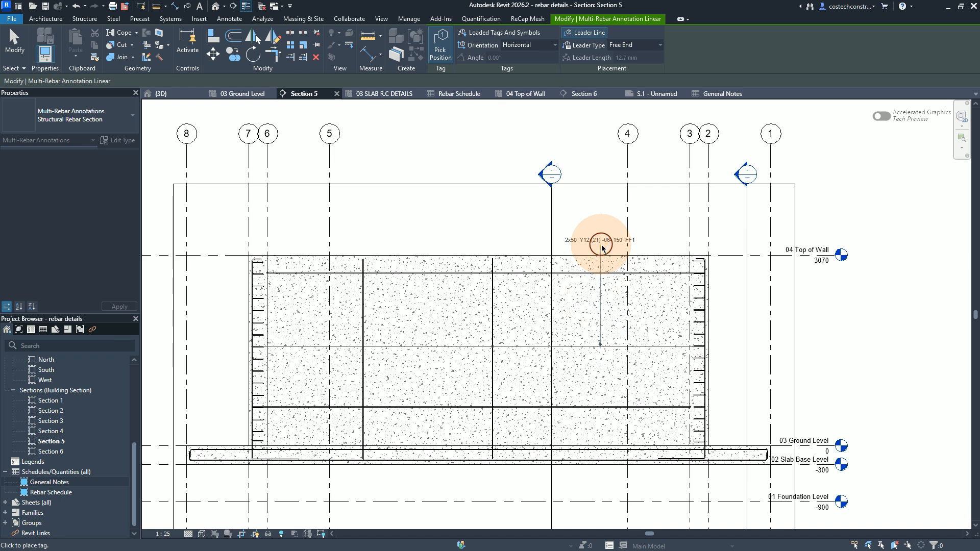
{"action": "left_click", "coordinate": [601, 247]}
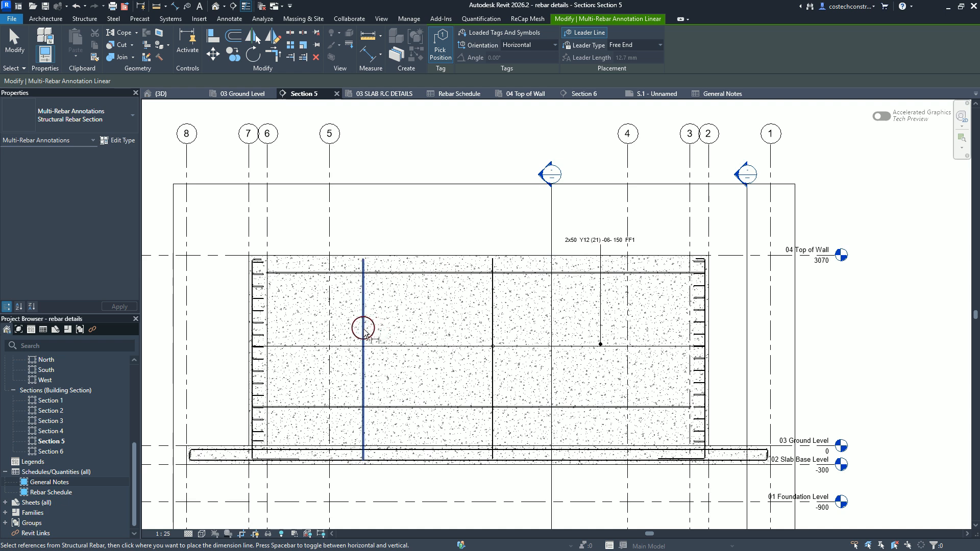
Annotate the 46-bar vertical set with a linear multi-rebar annotation, placing its tag above the wall between grids 5 and 4
{"action": "left_click", "coordinate": [381, 321]}
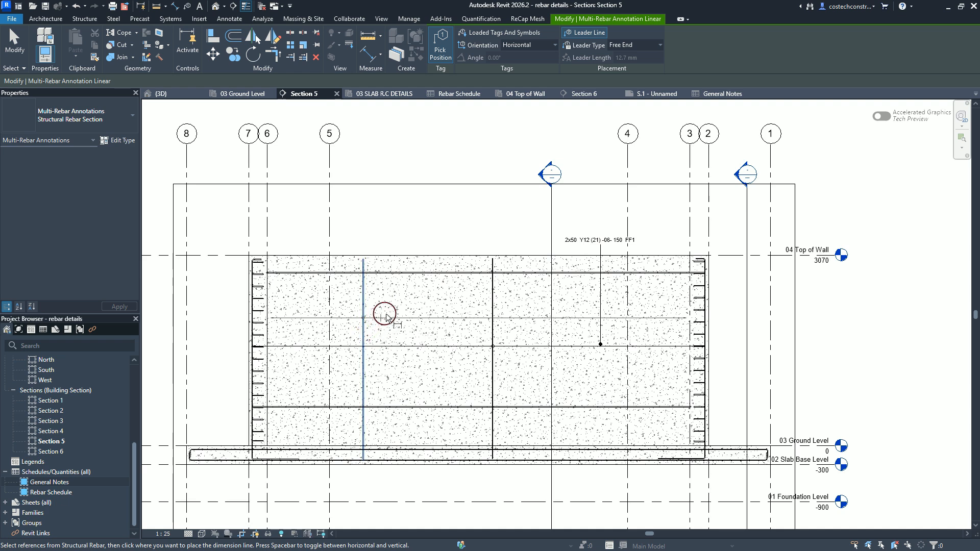
{"action": "left_click", "coordinate": [413, 312]}
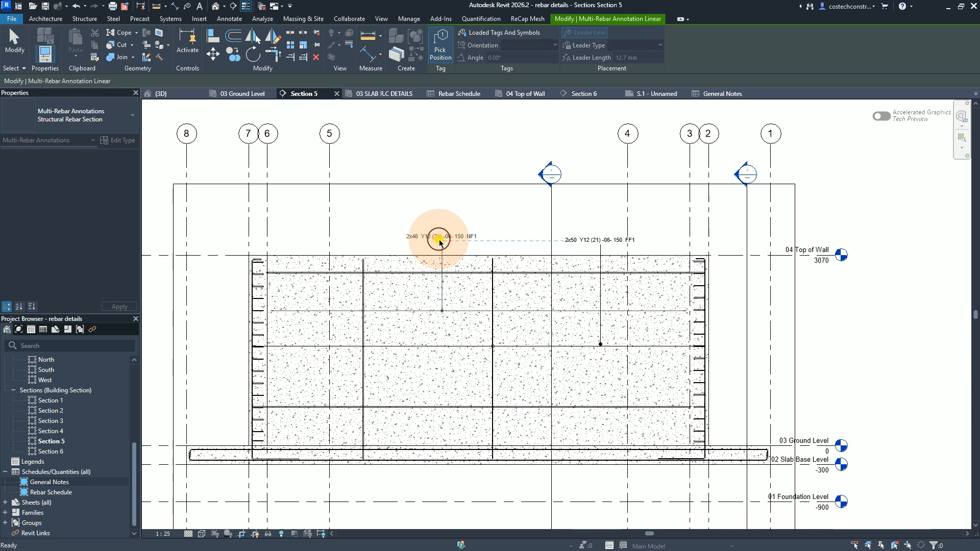
{"action": "left_click", "coordinate": [439, 242]}
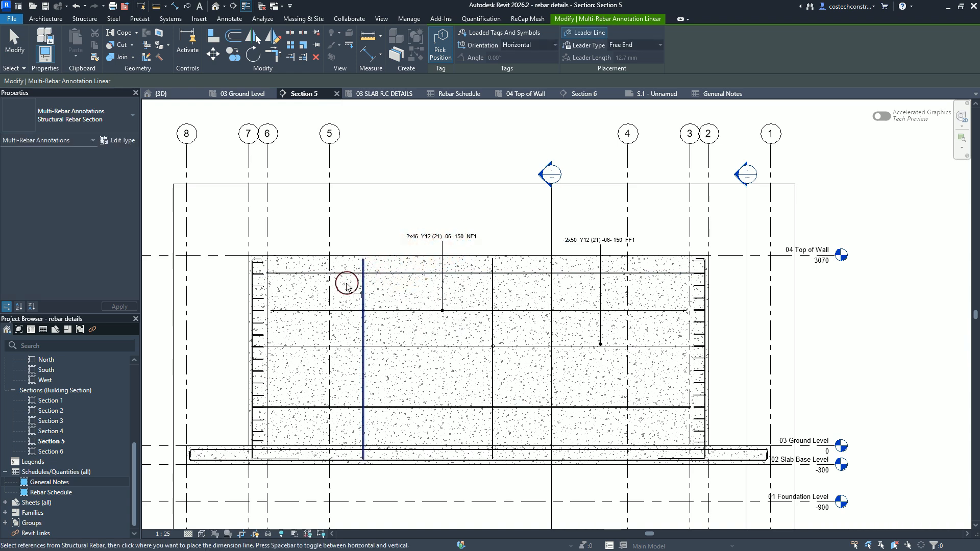
Annotate the upper horizontal rebar set with a vertical dimension line between grids 6 and 5 and its tag outside the wall near grid 8
{"action": "left_click", "coordinate": [298, 273]}
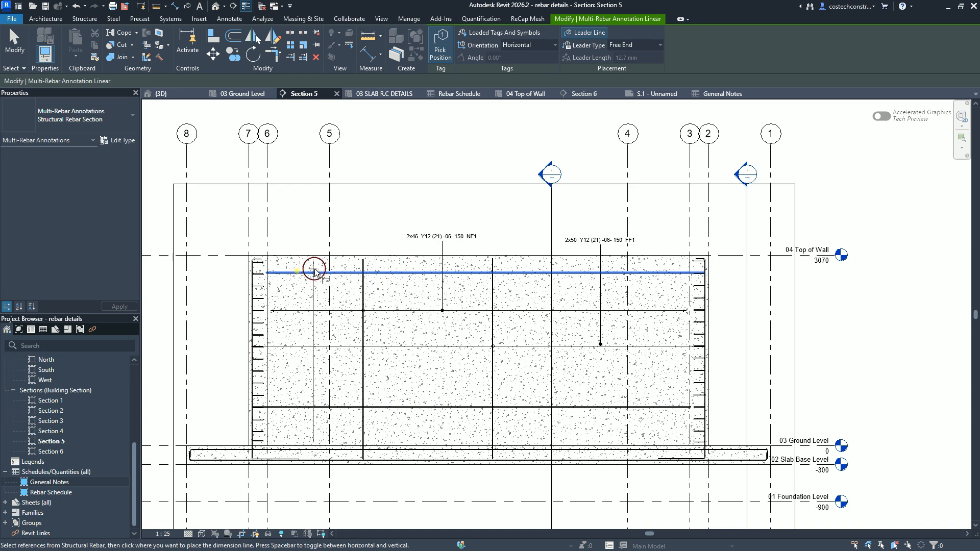
{"action": "left_click", "coordinate": [288, 374]}
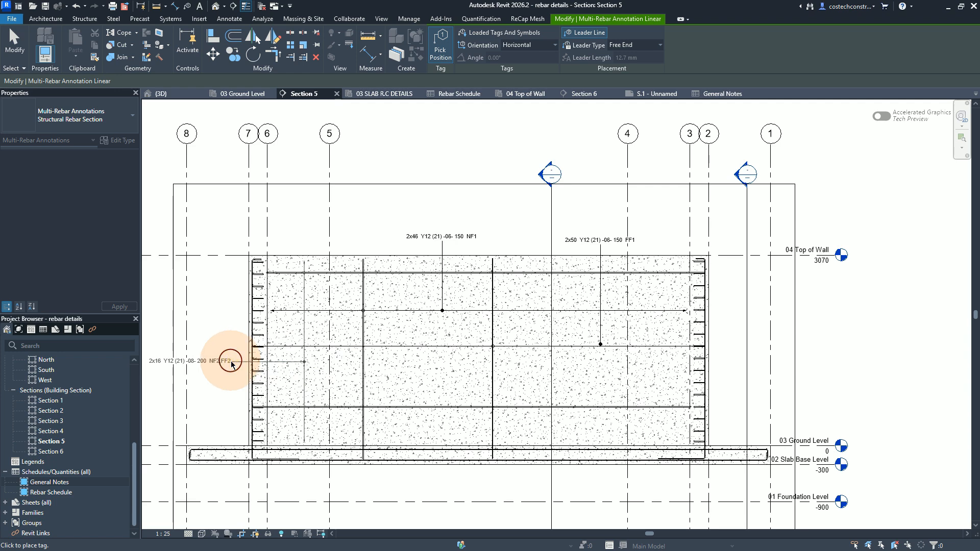
{"action": "left_click", "coordinate": [231, 363]}
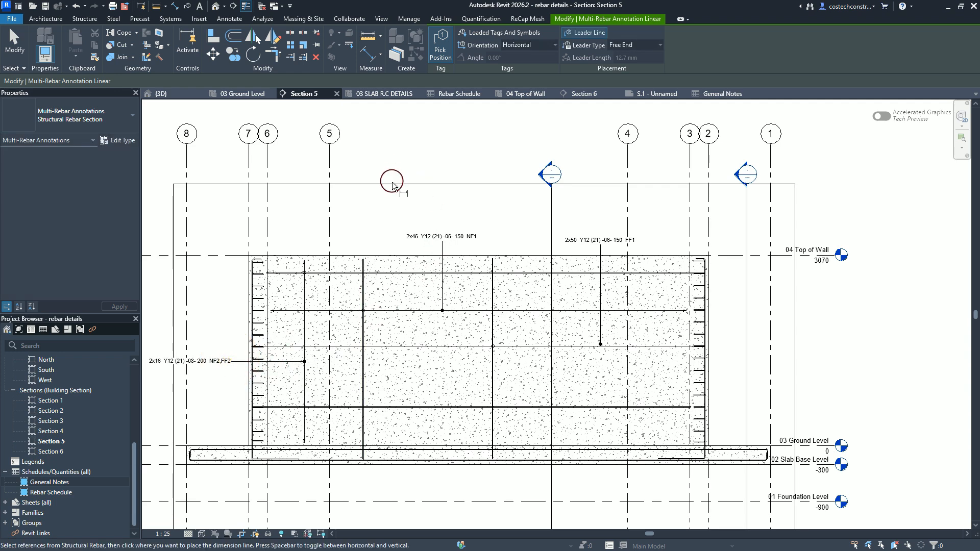
Annotate the lower horizontal rebar set with a vertical dimension line between grids 4 and 3 and its tag outside the wall near grid 1
{"action": "scroll", "coordinate": [390, 185], "scroll_direction": "down", "scroll_amount": 1}
{"action": "scroll", "coordinate": [509, 263], "scroll_direction": "down", "scroll_amount": 1}
{"action": "scroll", "coordinate": [572, 333], "scroll_direction": "down", "scroll_amount": 1}
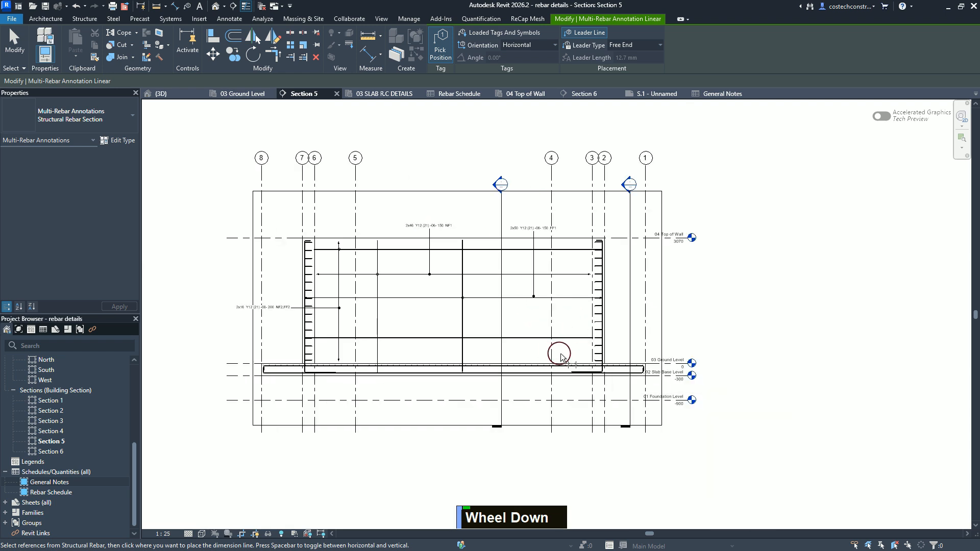
{"action": "left_click", "coordinate": [531, 338]}
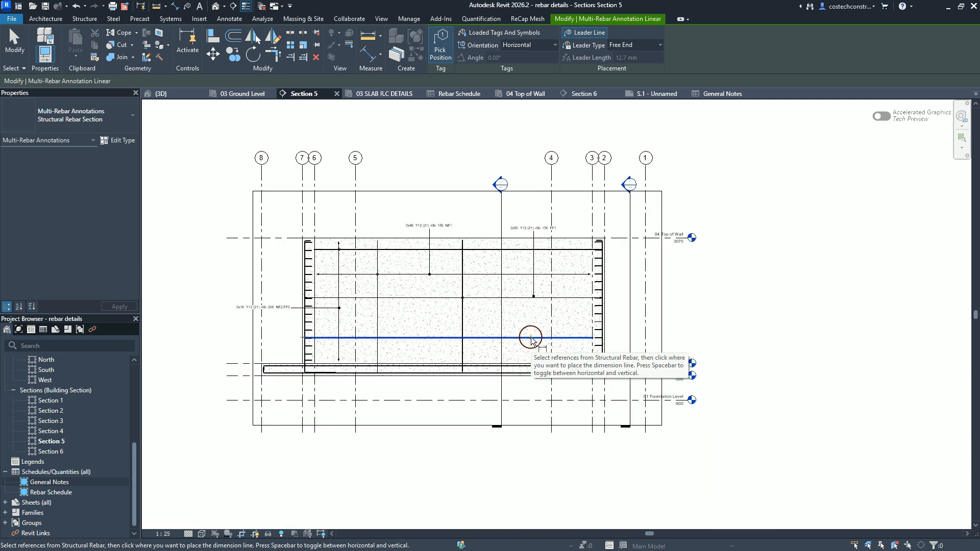
{"action": "left_click", "coordinate": [574, 321]}
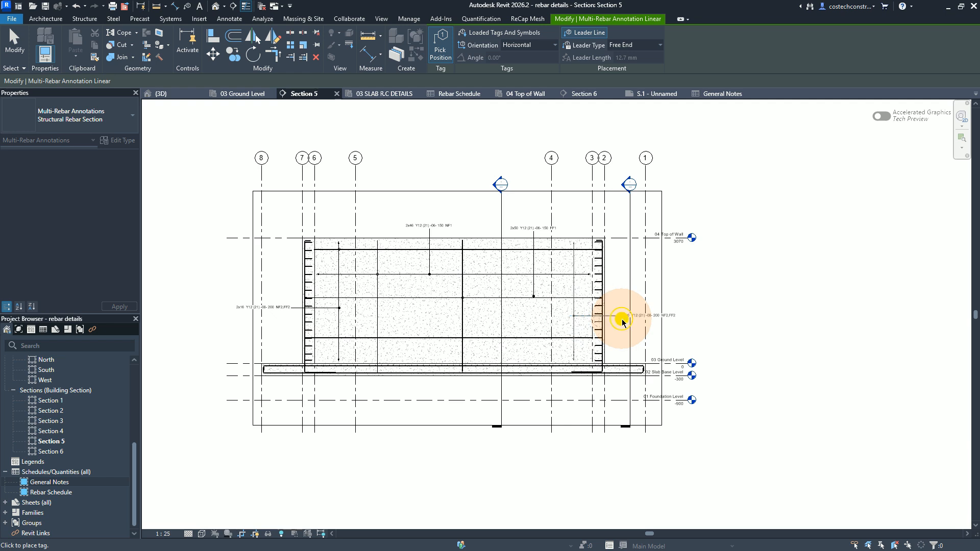
{"action": "left_click", "coordinate": [623, 322]}
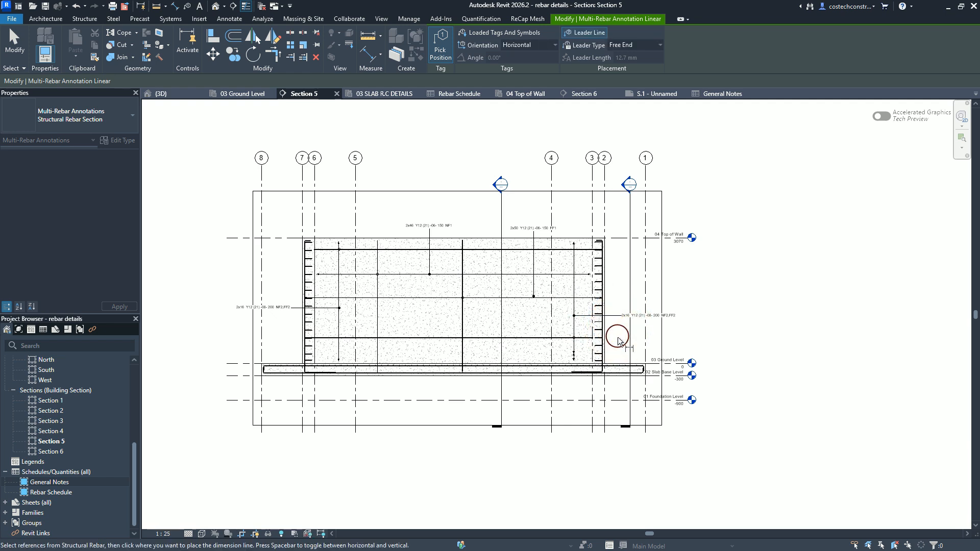
{"action": "key", "text": "Escape"}
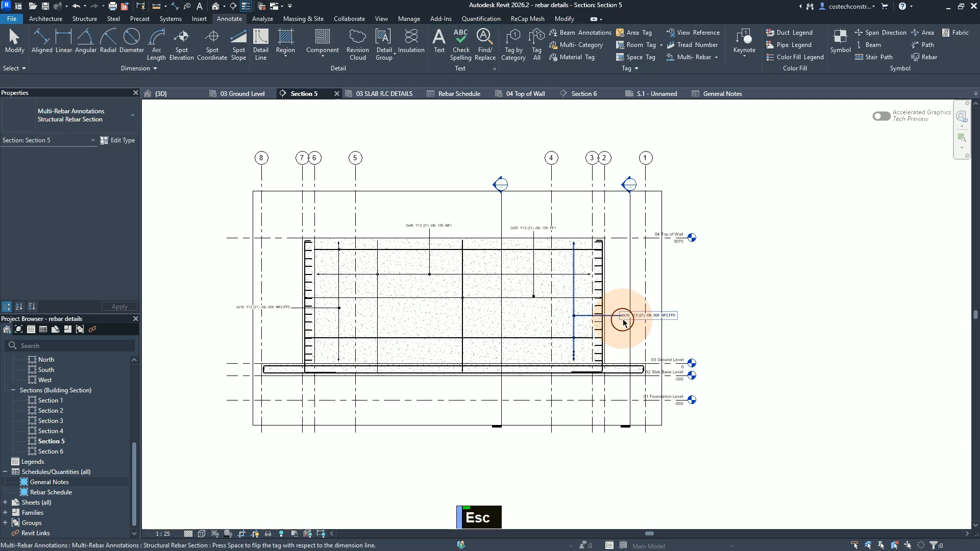
Set the leader type of the tags in all multi-rebar annotations in Section 5 to Attached End
{"action": "left_click", "coordinate": [624, 319]}
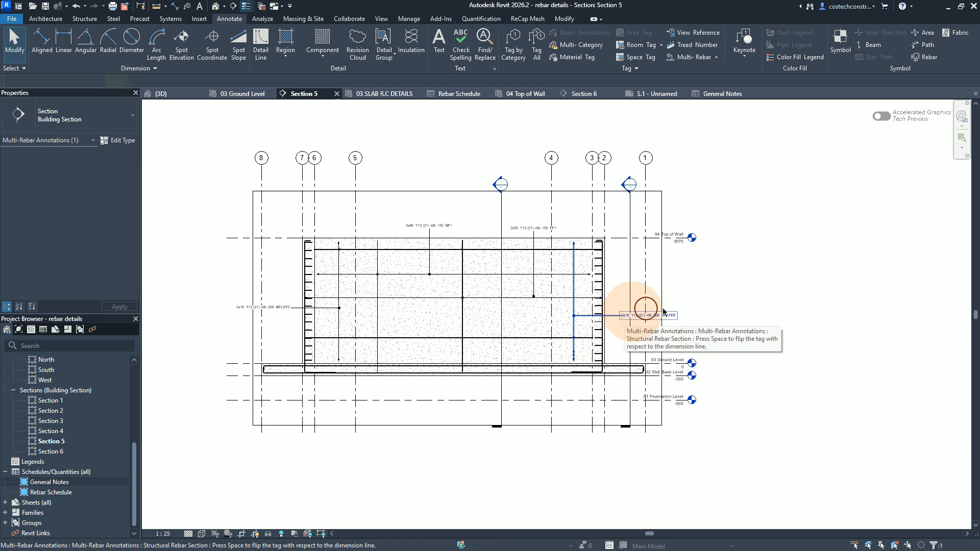
{"action": "right_click", "coordinate": [738, 287]}
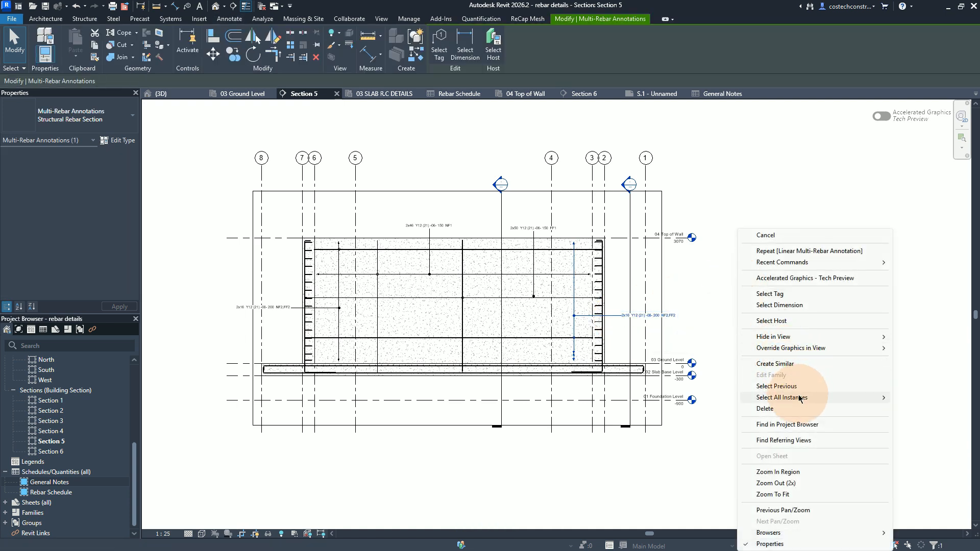
{"action": "mouse_move", "coordinate": [803, 397]}
{"action": "left_click", "coordinate": [720, 401]}
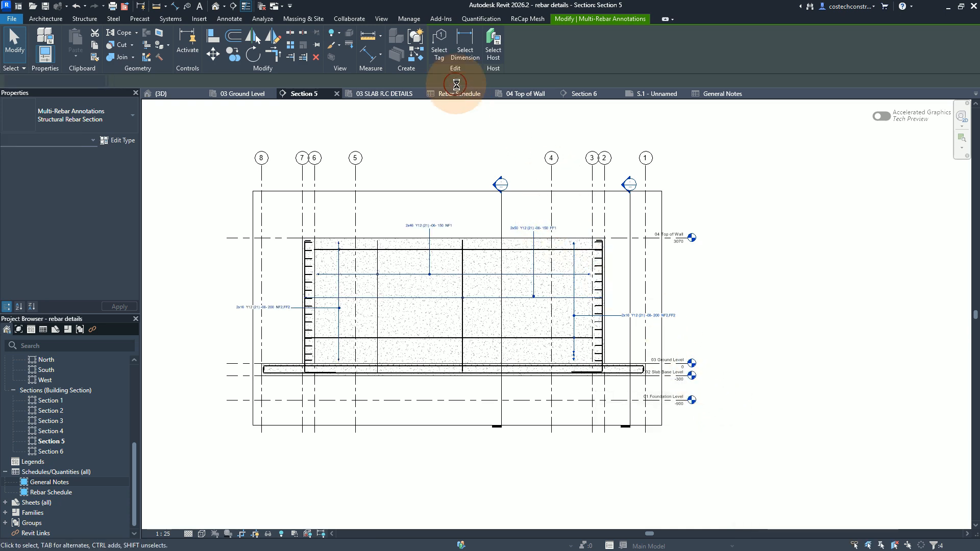
{"action": "left_click", "coordinate": [442, 56]}
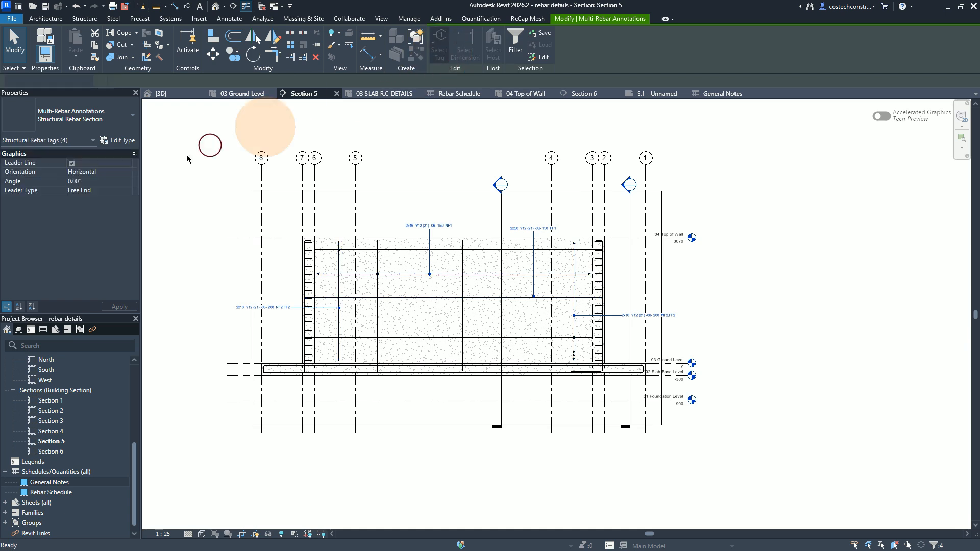
{"action": "left_click", "coordinate": [339, 308]}
{"action": "scroll", "coordinate": [341, 313], "scroll_direction": "up", "scroll_amount": 4}
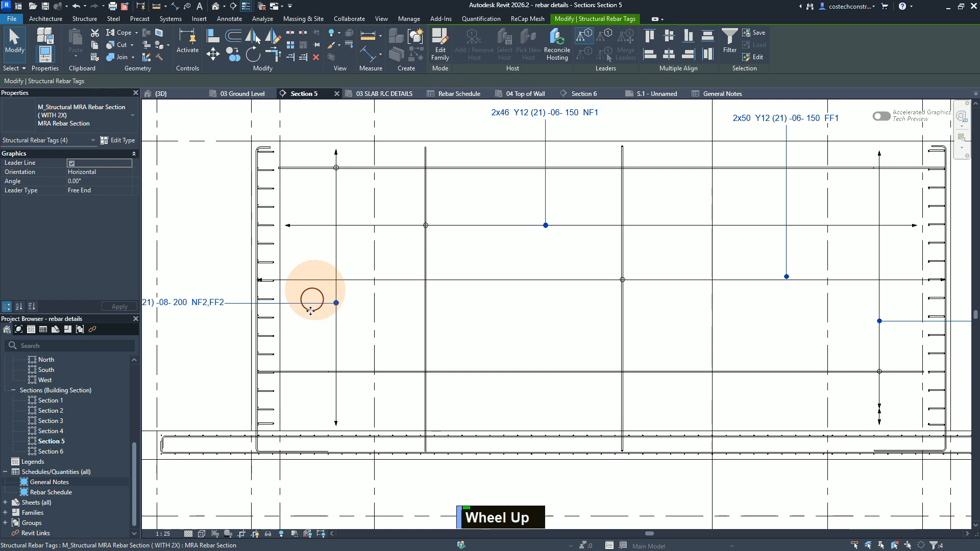
{"action": "scroll", "coordinate": [310, 311], "scroll_direction": "down", "scroll_amount": 2}
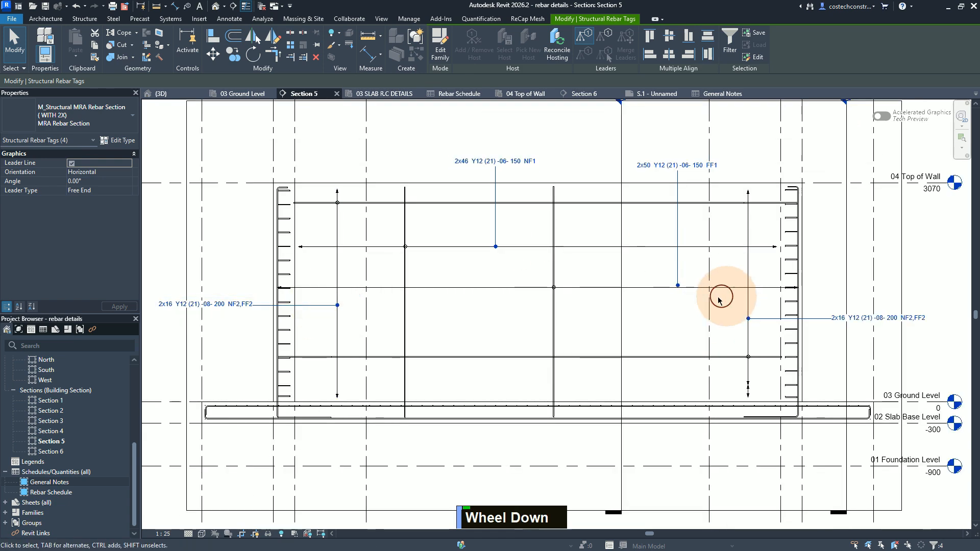
{"action": "scroll", "coordinate": [73, 197], "scroll_direction": "up", "scroll_amount": 1}
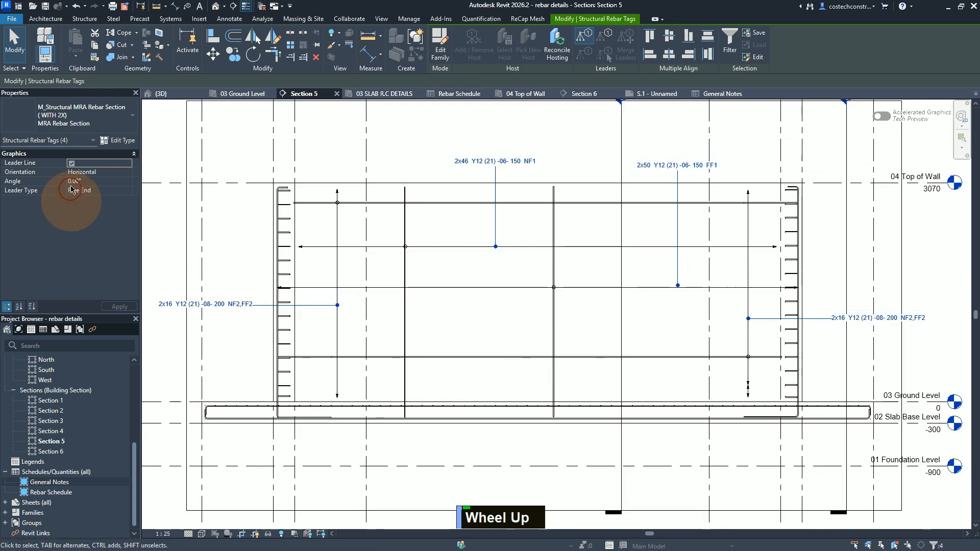
{"action": "left_click", "coordinate": [129, 193]}
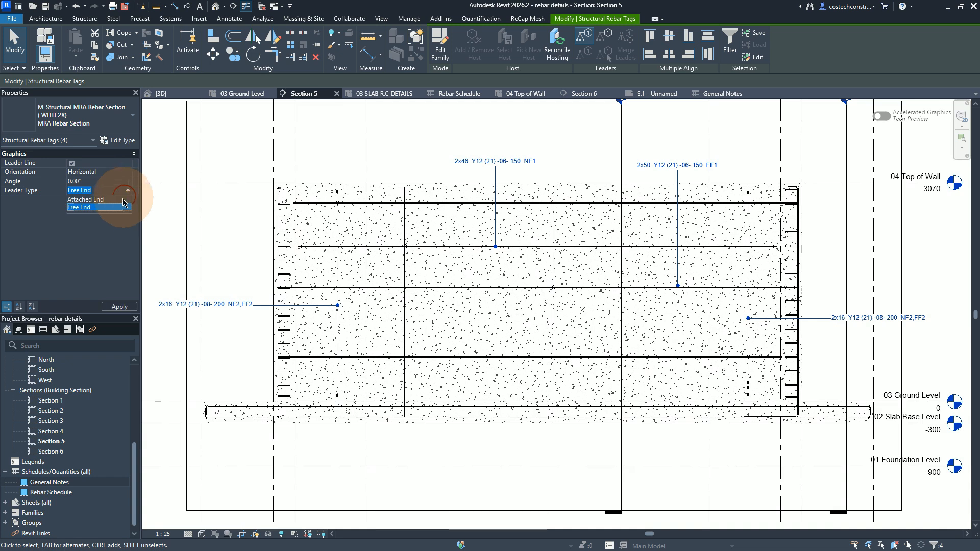
{"action": "left_click", "coordinate": [122, 200]}
{"action": "left_click", "coordinate": [123, 307]}
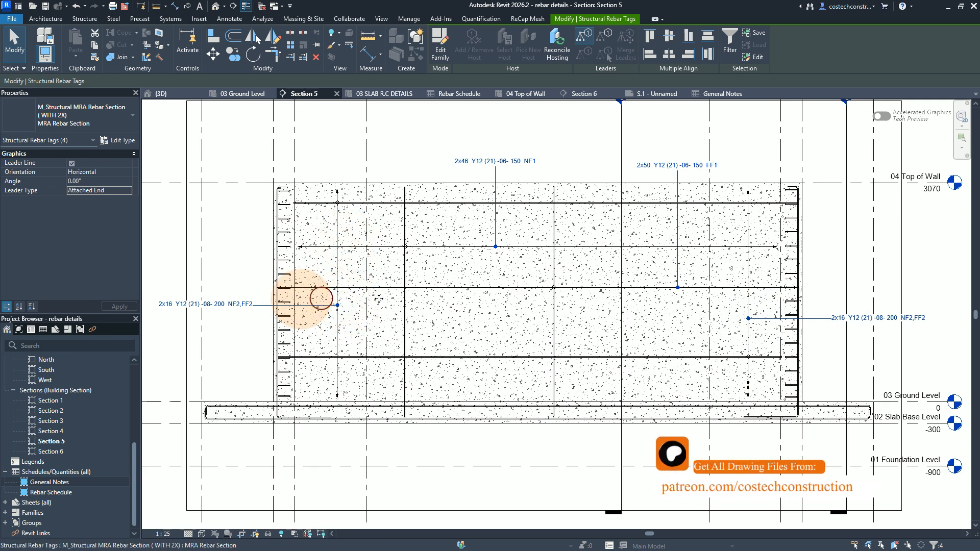
{"action": "scroll", "coordinate": [320, 300], "scroll_direction": "up", "scroll_amount": 2}
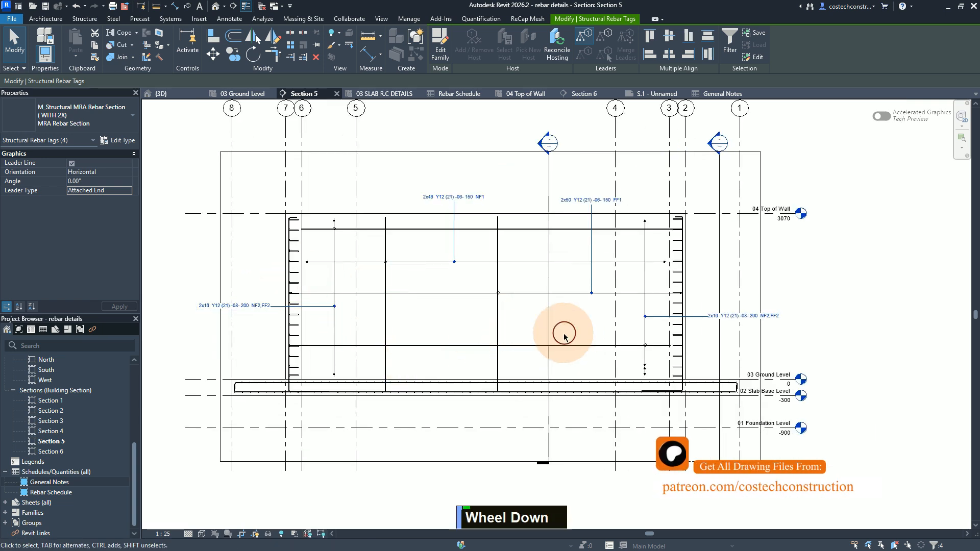
{"action": "key", "text": "Escape"}
{"action": "key", "text": "Escape"}
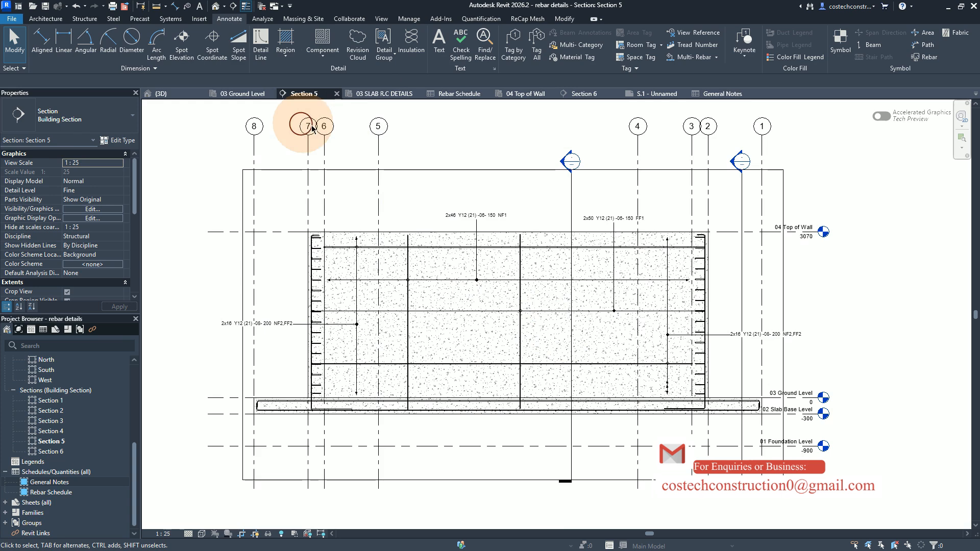
Compare the Section 5 annotations with the Wall W9 reference drawing in the 03 Ground Level view, and return to Section 5
{"action": "left_click", "coordinate": [246, 94]}
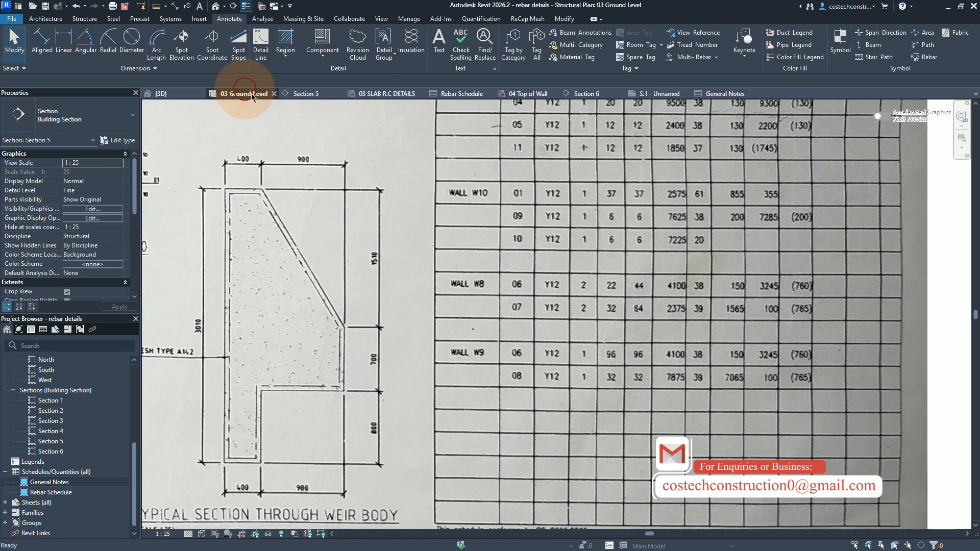
{"action": "scroll", "coordinate": [700, 392], "scroll_direction": "down", "scroll_amount": 1}
{"action": "scroll", "coordinate": [700, 393], "scroll_direction": "down", "scroll_amount": 4}
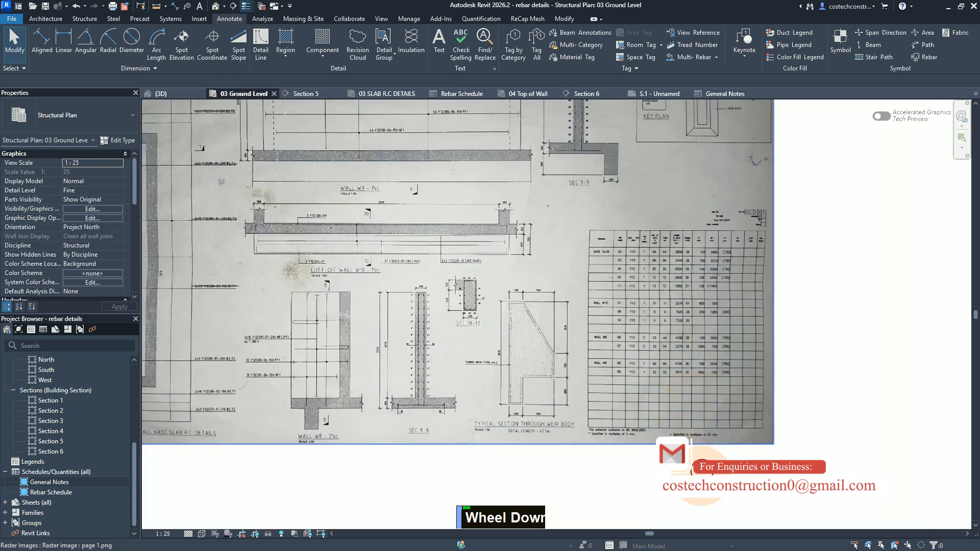
{"action": "scroll", "coordinate": [449, 149], "scroll_direction": "up", "scroll_amount": 5}
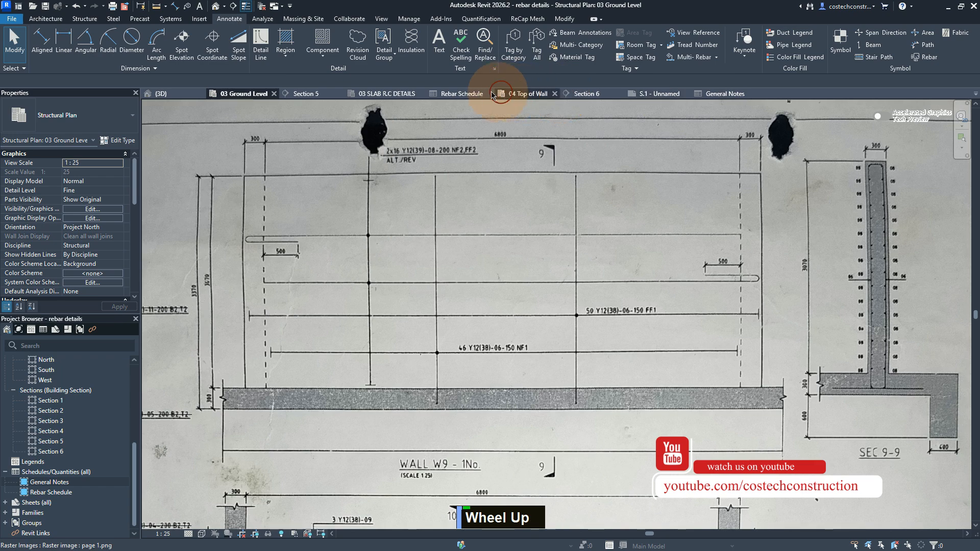
{"action": "left_click", "coordinate": [312, 94]}
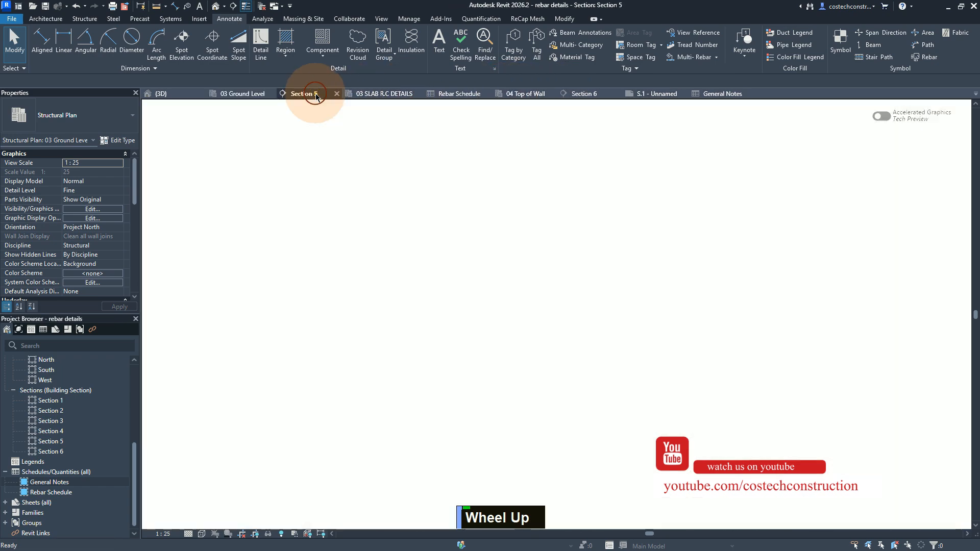
{"action": "scroll", "coordinate": [432, 213], "scroll_direction": "down", "scroll_amount": 1}
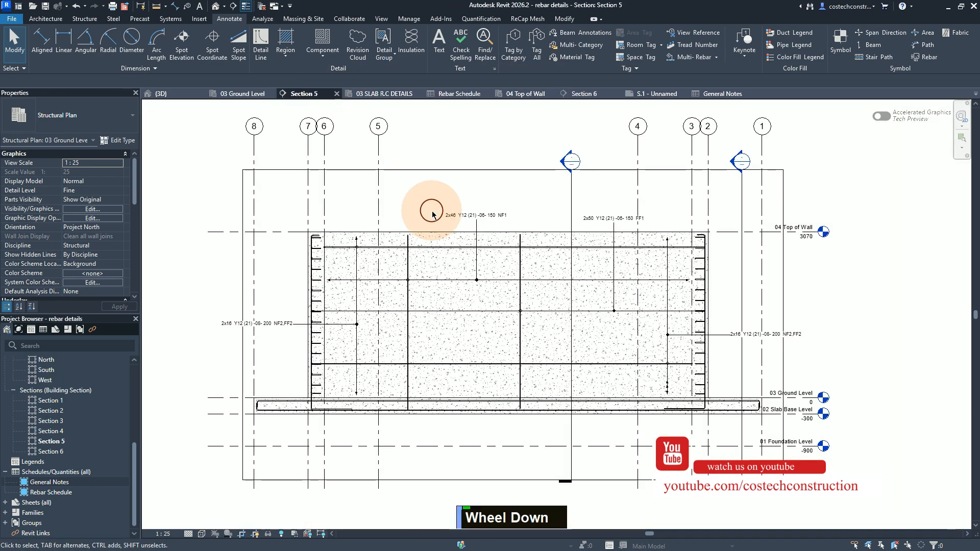
{"action": "scroll", "coordinate": [719, 381], "scroll_direction": "up", "scroll_amount": 1}
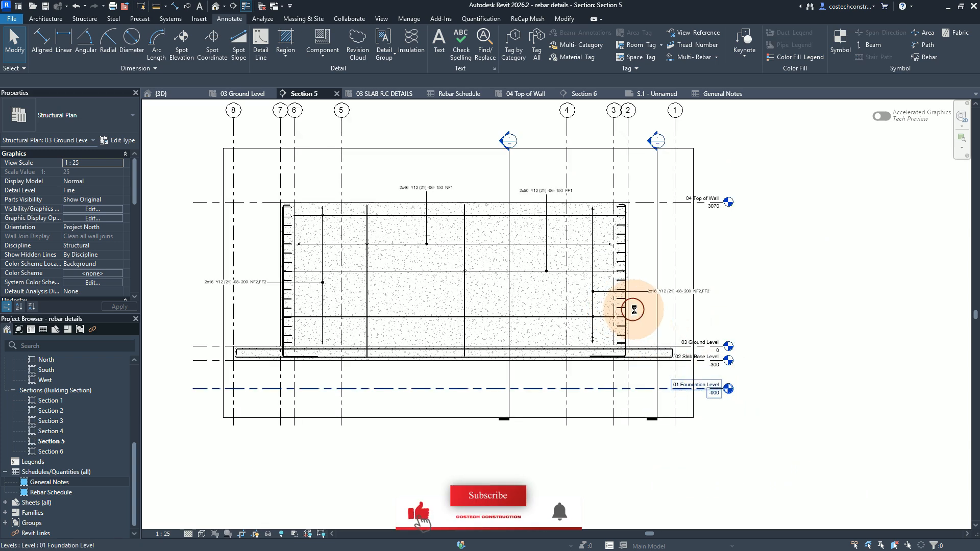
Select the bars at both ends of the wall, filter the selection to Structural Rebar only and hide those elements in Section 5
{"action": "scroll", "coordinate": [628, 251], "scroll_direction": "up", "scroll_amount": 2}
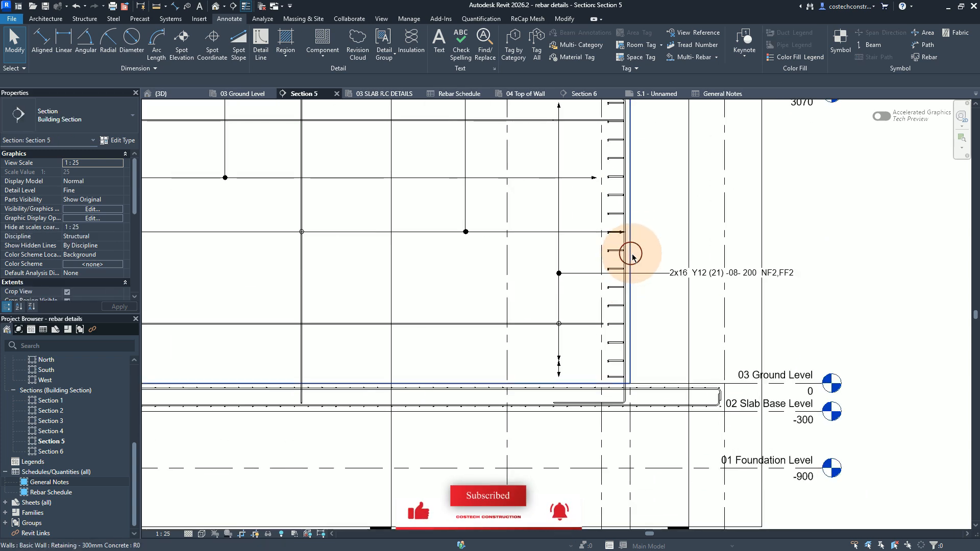
{"action": "scroll", "coordinate": [658, 281], "scroll_direction": "down", "scroll_amount": 2}
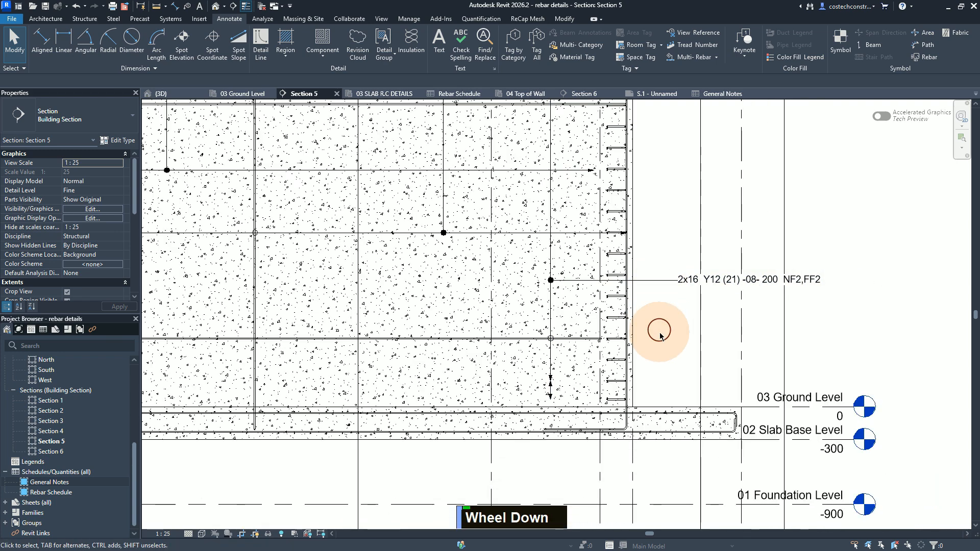
{"action": "left_click_drag", "start_coordinate": [660, 332], "coordinate": [598, 292]}
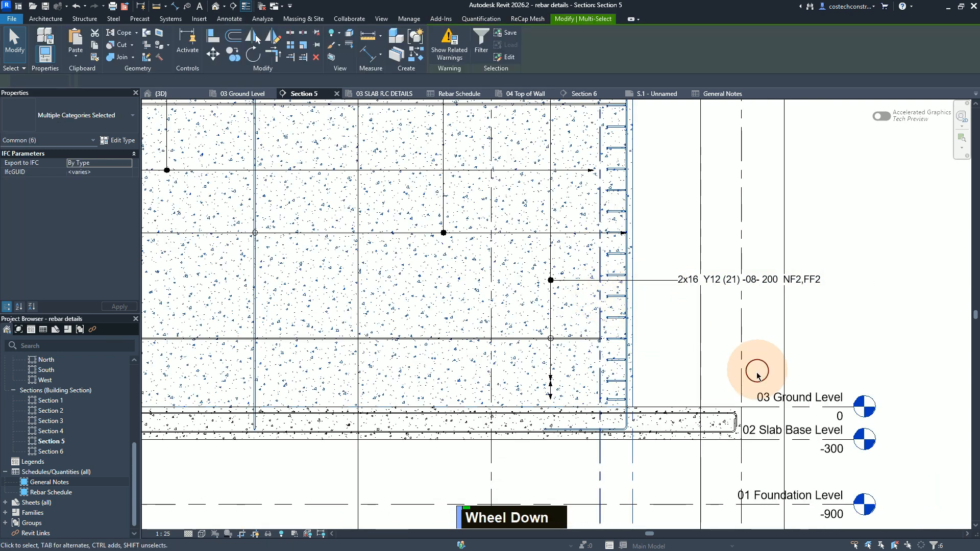
{"action": "scroll", "coordinate": [756, 382], "scroll_direction": "down", "scroll_amount": 2}
{"action": "scroll", "coordinate": [757, 383], "scroll_direction": "down", "scroll_amount": 1}
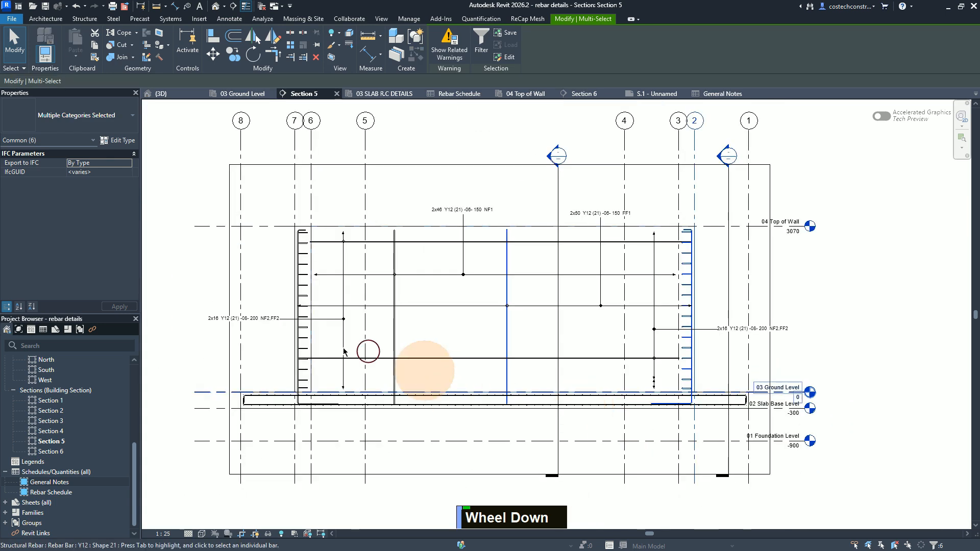
{"action": "scroll", "coordinate": [287, 352], "scroll_direction": "up", "scroll_amount": 1}
{"action": "scroll", "coordinate": [285, 350], "scroll_direction": "up", "scroll_amount": 3}
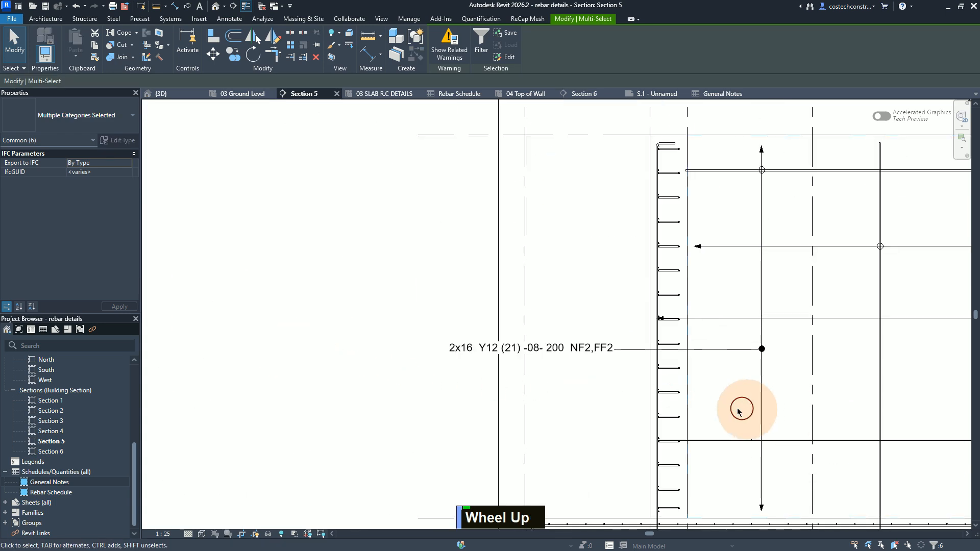
{"action": "scroll", "coordinate": [654, 406], "scroll_direction": "up", "scroll_amount": 2}
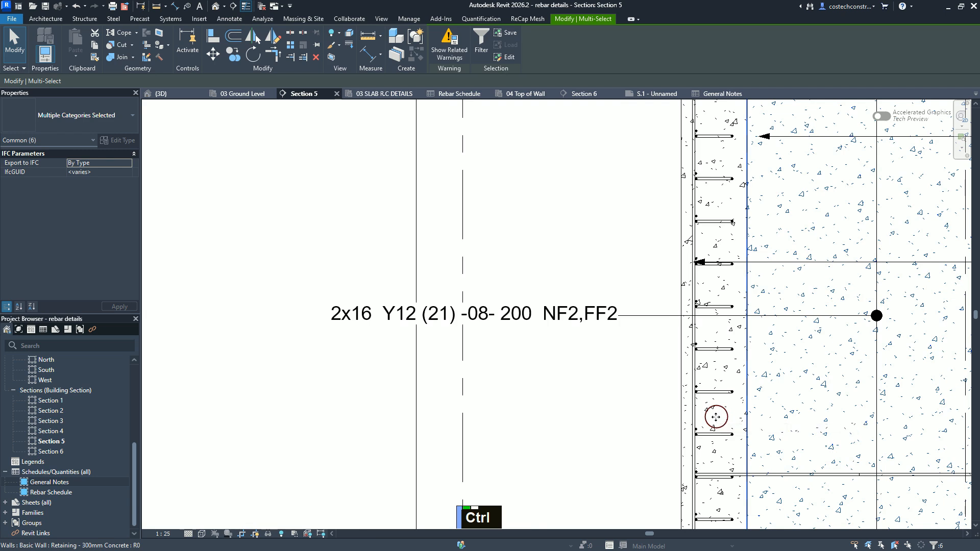
{"action": "left_click", "coordinate": [718, 409], "text": "ctrl"}
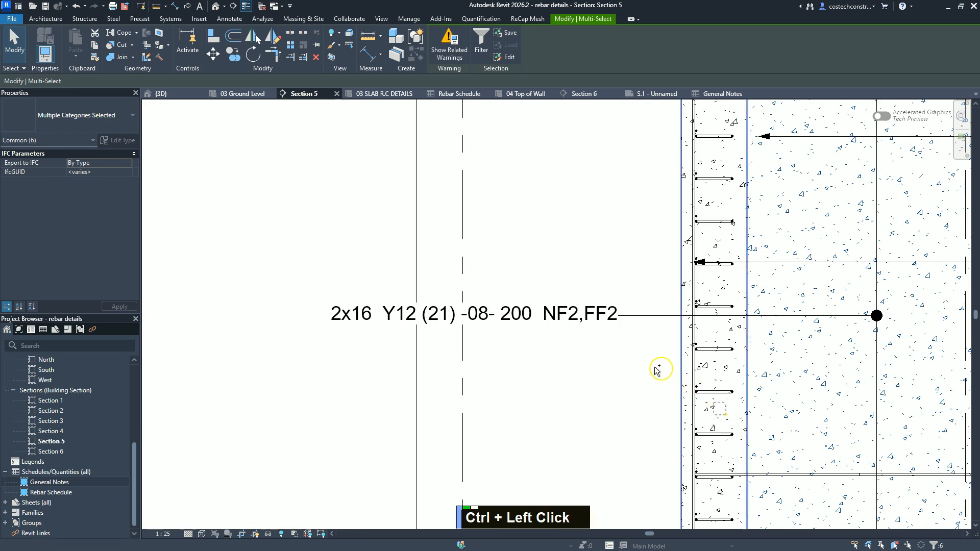
{"action": "left_click_drag", "start_coordinate": [639, 364], "coordinate": [638, 364], "text": "ctrl"}
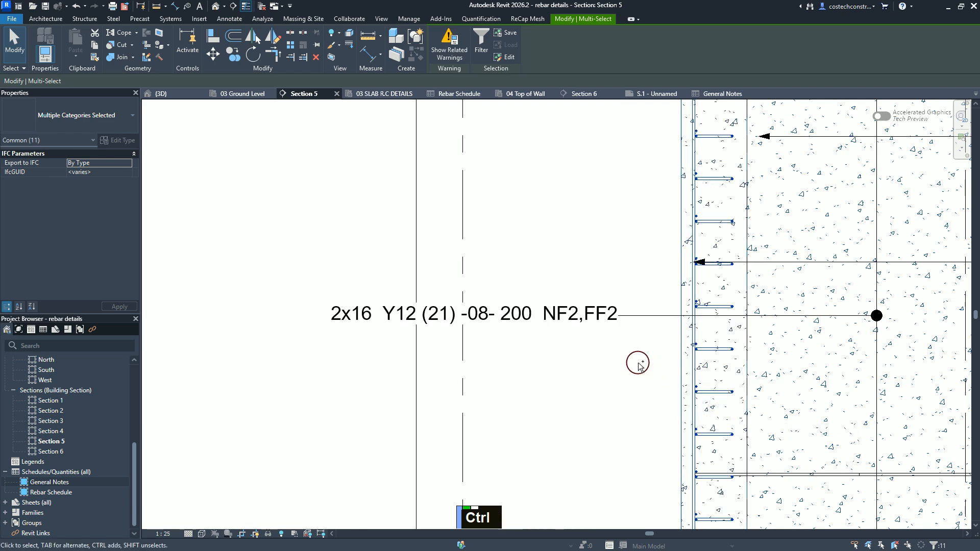
{"action": "left_click", "coordinate": [483, 56]}
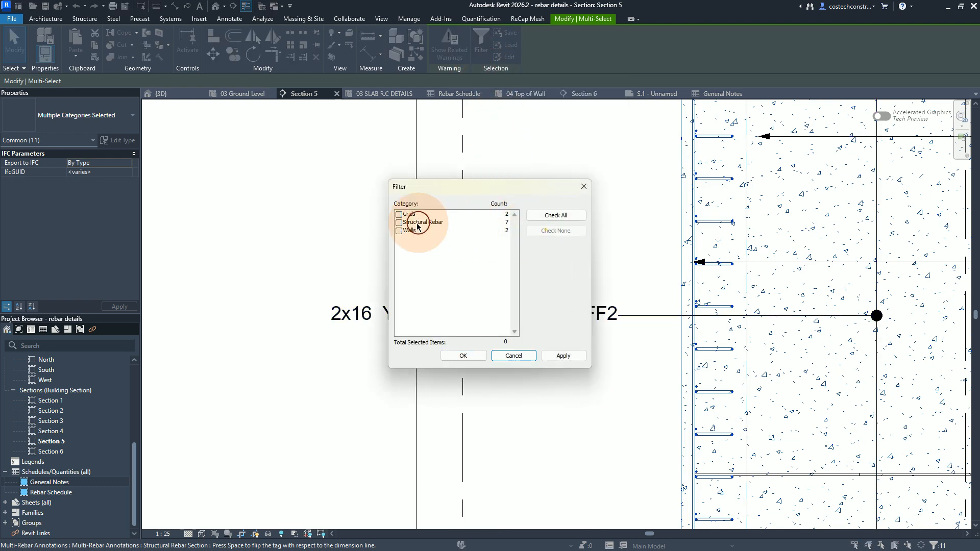
{"action": "left_click", "coordinate": [399, 222]}
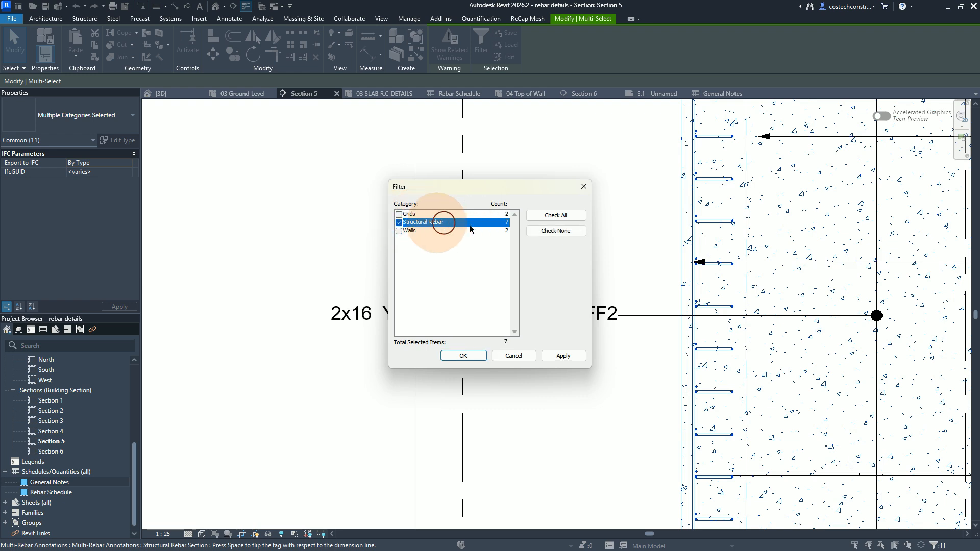
{"action": "left_click", "coordinate": [548, 355]}
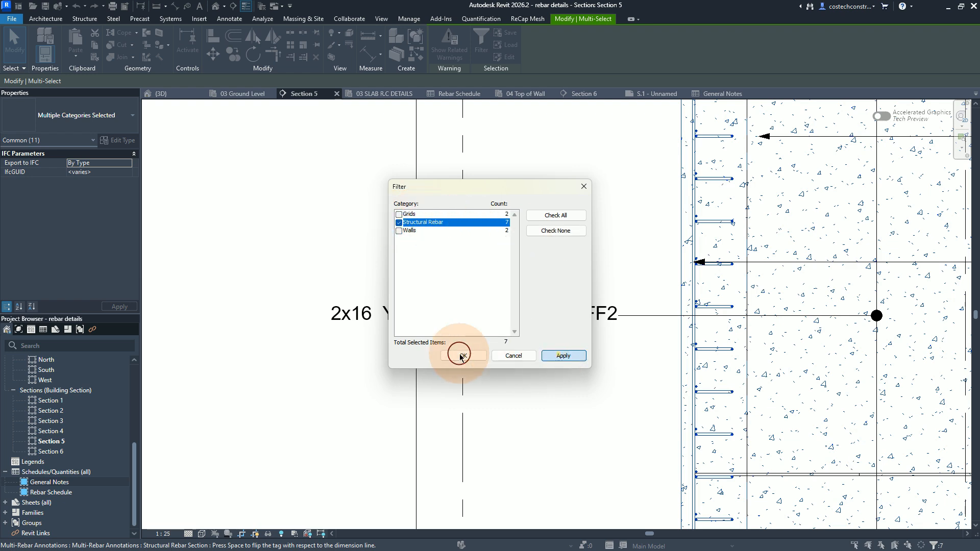
{"action": "right_click", "coordinate": [528, 160]}
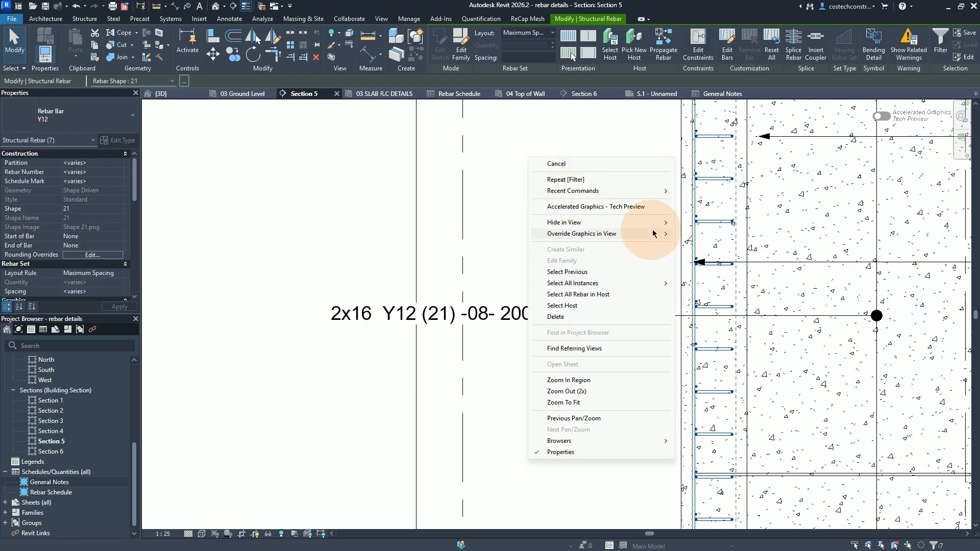
{"action": "mouse_move", "coordinate": [659, 227]}
{"action": "left_click", "coordinate": [708, 224]}
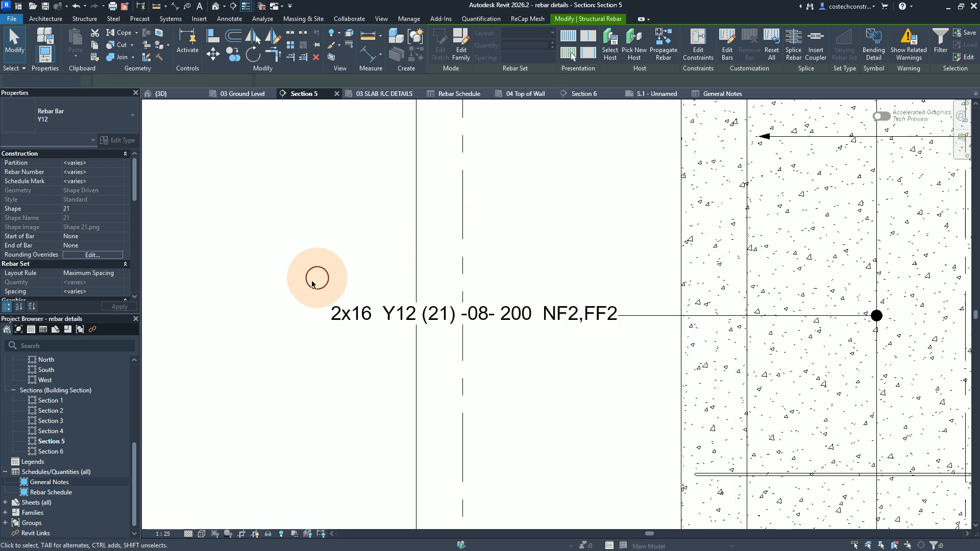
{"action": "scroll", "coordinate": [271, 295], "scroll_direction": "down", "scroll_amount": 1}
{"action": "left_click", "coordinate": [270, 295]}
{"action": "scroll", "coordinate": [262, 295], "scroll_direction": "down", "scroll_amount": 5}
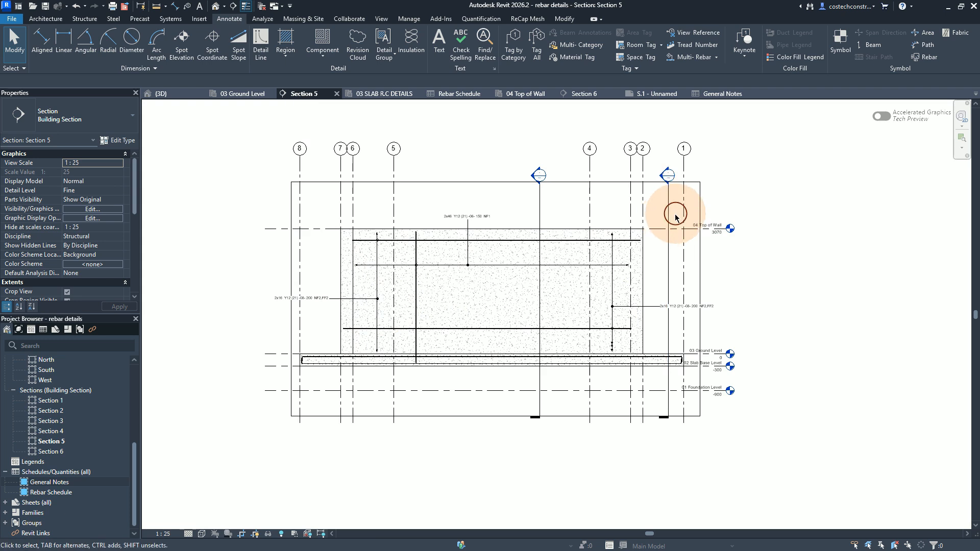
{"action": "left_click_drag", "start_coordinate": [728, 266], "coordinate": [651, 204]}
{"action": "key", "text": "Escape"}
{"action": "key", "text": "Escape"}
{"action": "key", "text": "Escape"}
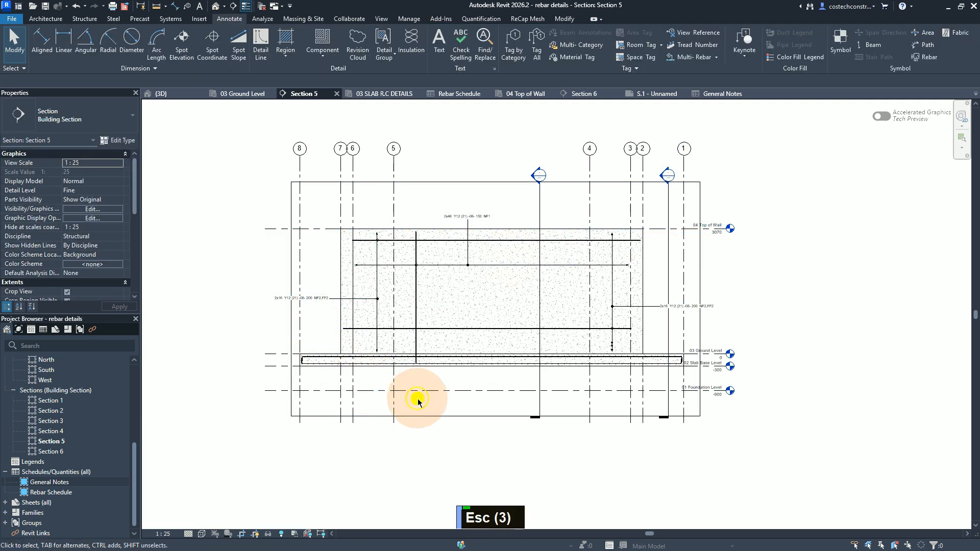
Select a grid, a level and a section marker in Section 5 and hide their entire categories in the view
{"action": "left_click_drag", "start_coordinate": [378, 392], "coordinate": [371, 384]}
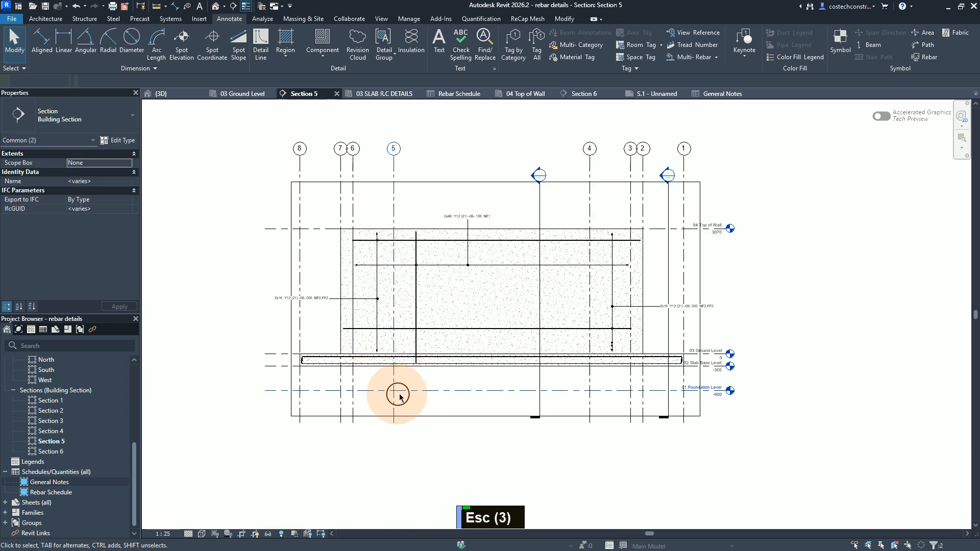
{"action": "left_click", "coordinate": [540, 377], "text": "ctrl"}
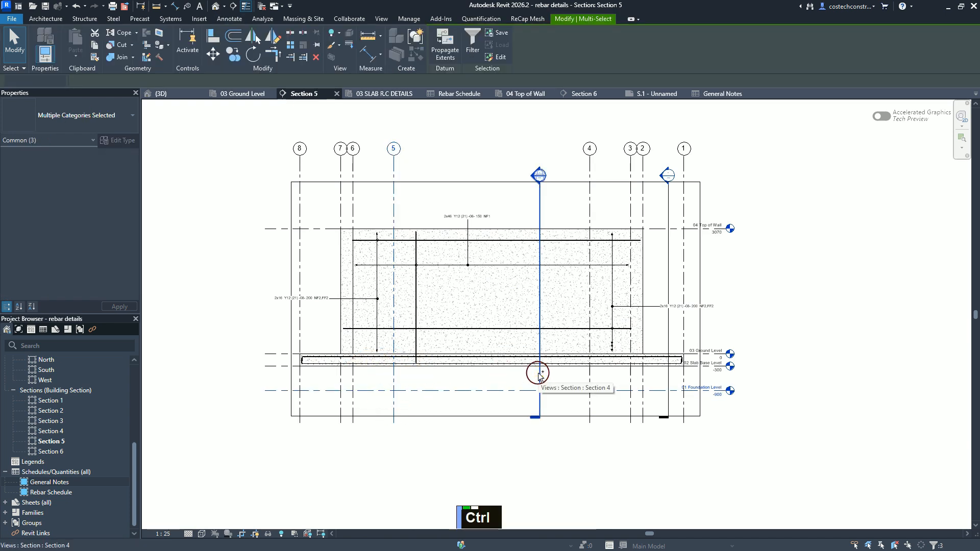
{"action": "right_click", "coordinate": [457, 124]}
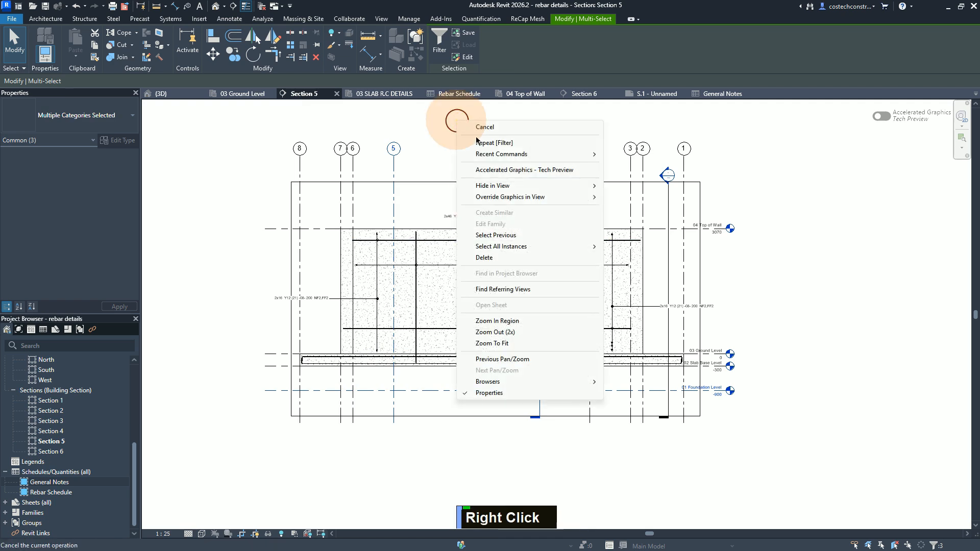
{"action": "mouse_move", "coordinate": [579, 186]}
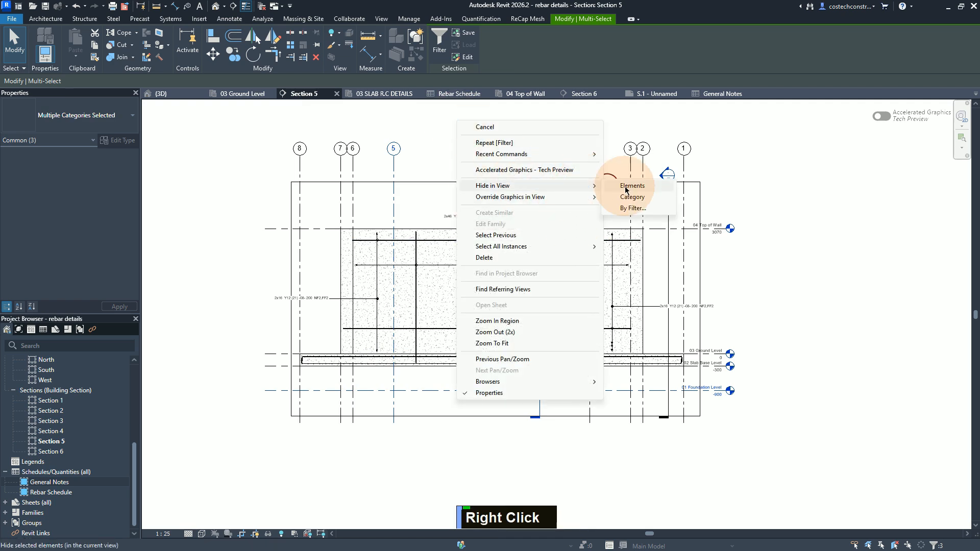
{"action": "left_click", "coordinate": [633, 197]}
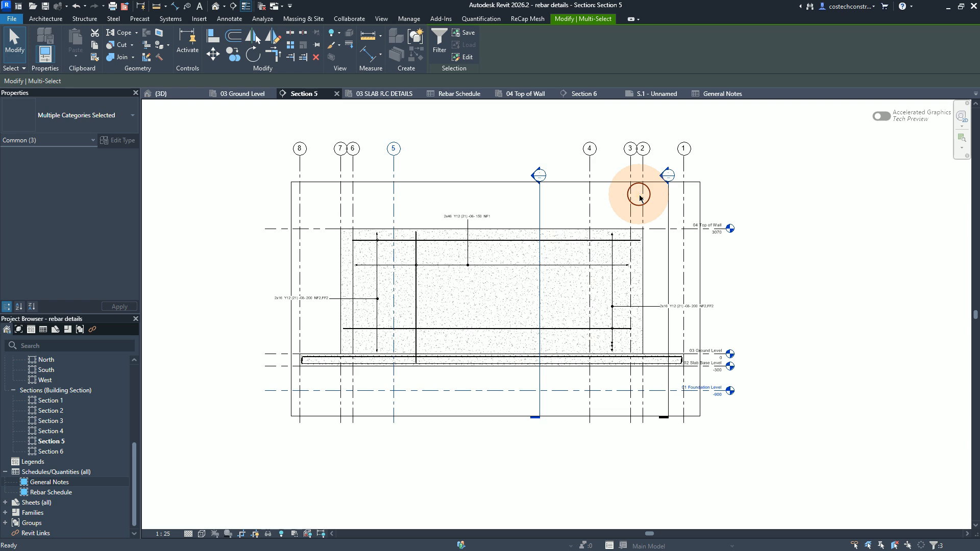
{"action": "left_click", "coordinate": [640, 198]}
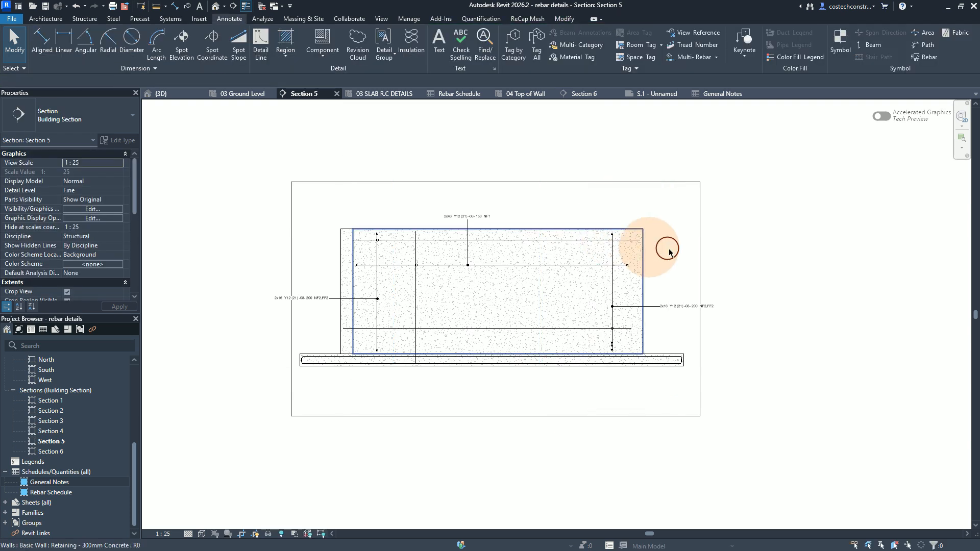
Widen the Section 5 crop region on both sides so it encloses the rebar tags outside the wall
{"action": "left_click", "coordinate": [700, 239]}
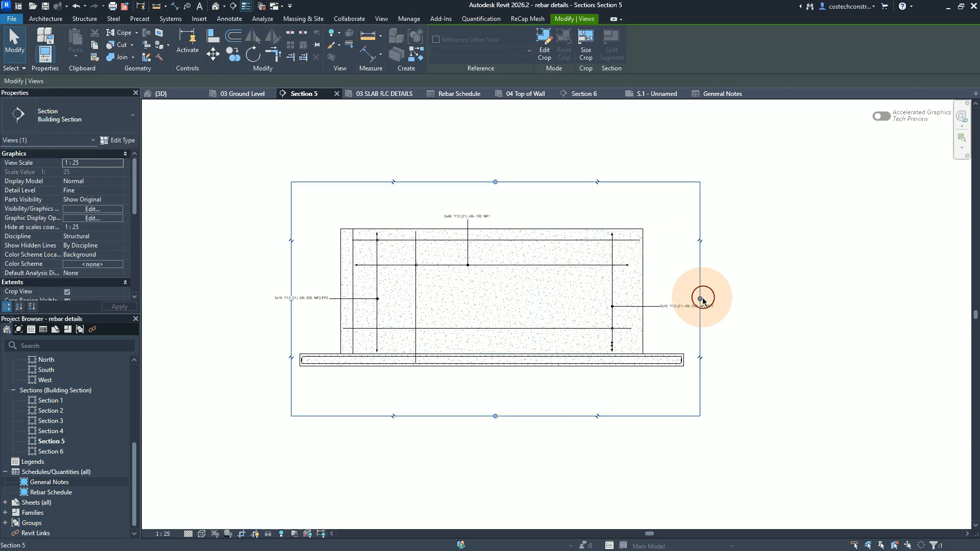
{"action": "mouse_move", "coordinate": [703, 301]}
{"action": "left_mouse_down"}
{"action": "mouse_move", "coordinate": [719, 298]}
{"action": "mouse_move", "coordinate": [715, 309]}
{"action": "mouse_move", "coordinate": [732, 312]}
{"action": "left_mouse_up"}
{"action": "left_click", "coordinate": [677, 302]}
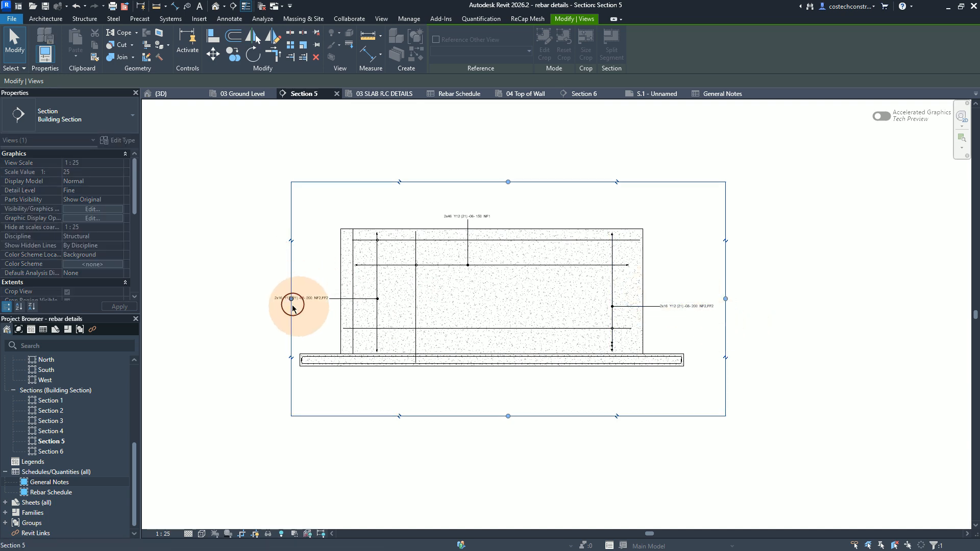
{"action": "left_click_drag", "start_coordinate": [290, 300], "coordinate": [261, 303]}
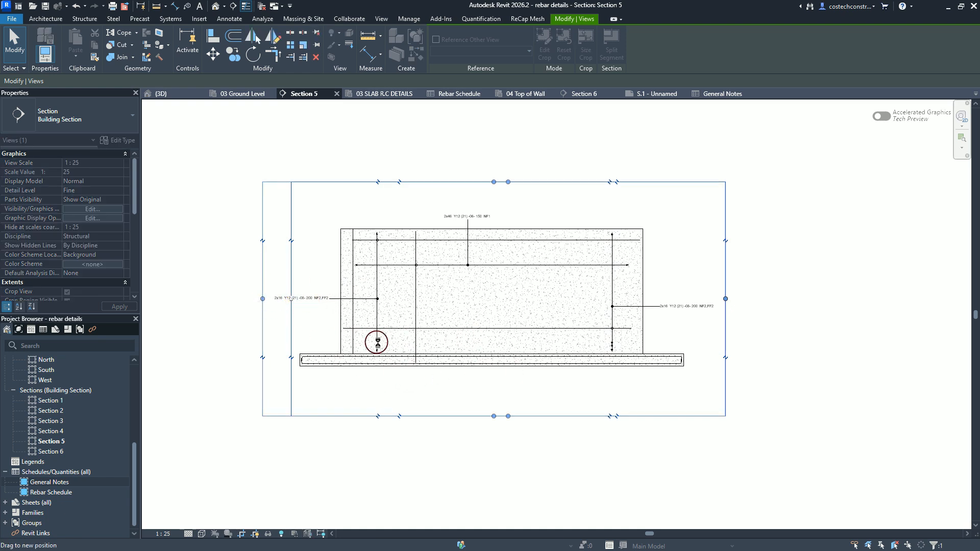
{"action": "key", "text": "Escape"}
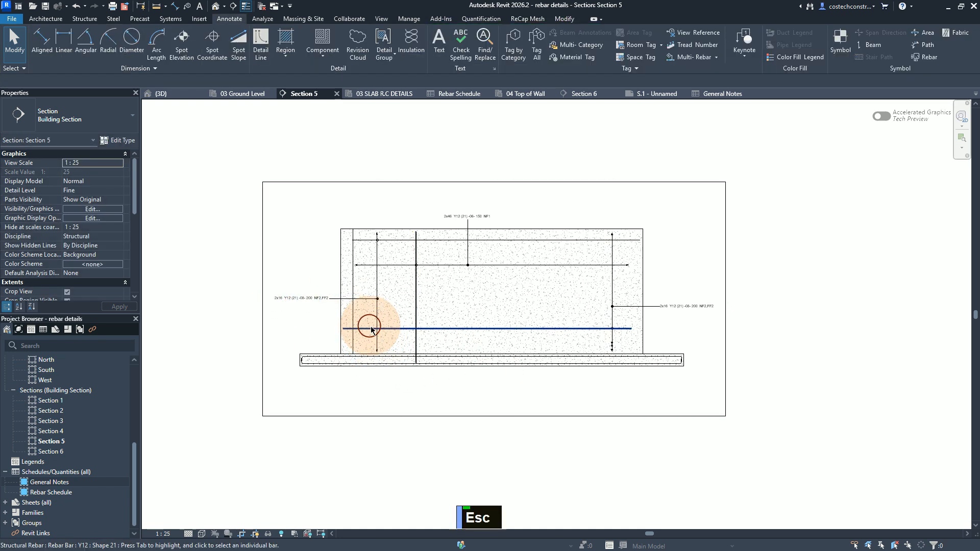
{"action": "key", "text": "Escape"}
{"action": "key", "text": "Escape"}
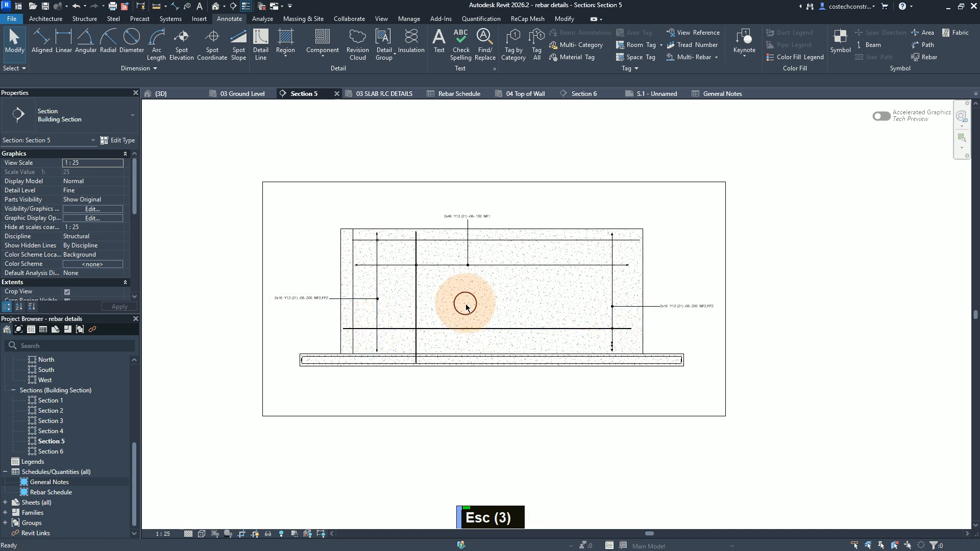
{"action": "scroll", "coordinate": [467, 305], "scroll_direction": "up", "scroll_amount": 1}
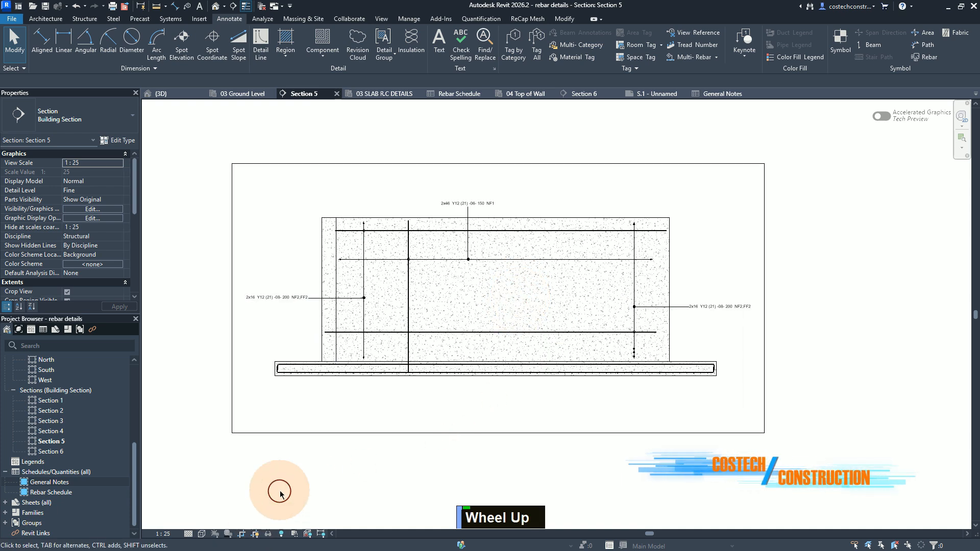
Following the Wall W9 reference in 03 Ground Level, start an aligned dimension string in Section 5 across the 300 mm left wall end
{"action": "left_click", "coordinate": [249, 95]}
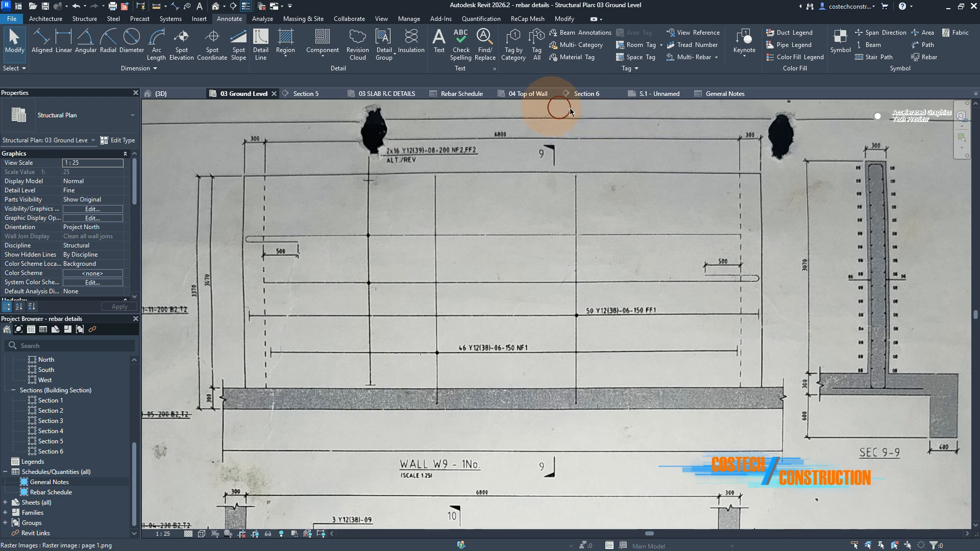
{"action": "left_click", "coordinate": [312, 95]}
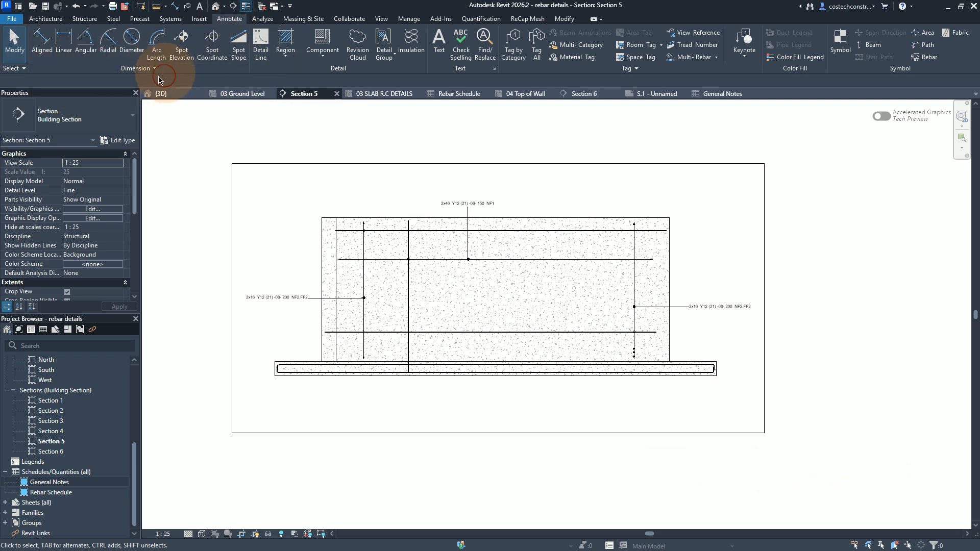
{"action": "left_click", "coordinate": [66, 41]}
{"action": "scroll", "coordinate": [404, 192], "scroll_direction": "up", "scroll_amount": 1}
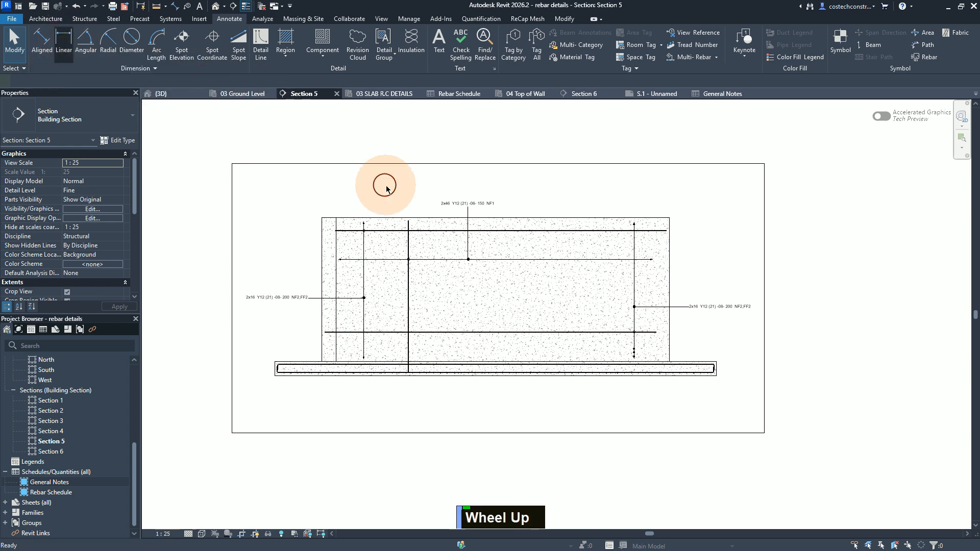
{"action": "scroll", "coordinate": [390, 191], "scroll_direction": "up", "scroll_amount": 3}
{"action": "scroll", "coordinate": [401, 205], "scroll_direction": "down", "scroll_amount": 1}
{"action": "scroll", "coordinate": [388, 218], "scroll_direction": "up", "scroll_amount": 2}
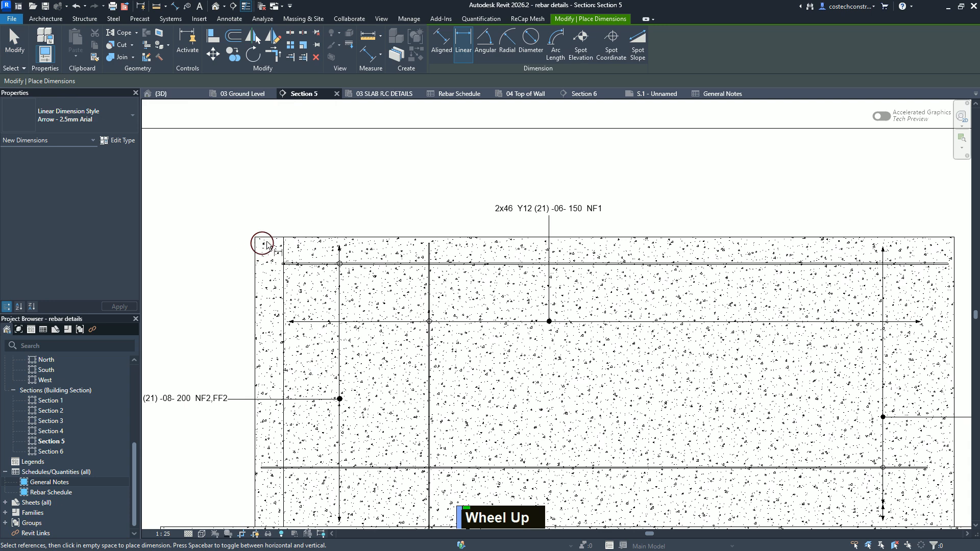
{"action": "scroll", "coordinate": [261, 250], "scroll_direction": "up", "scroll_amount": 2}
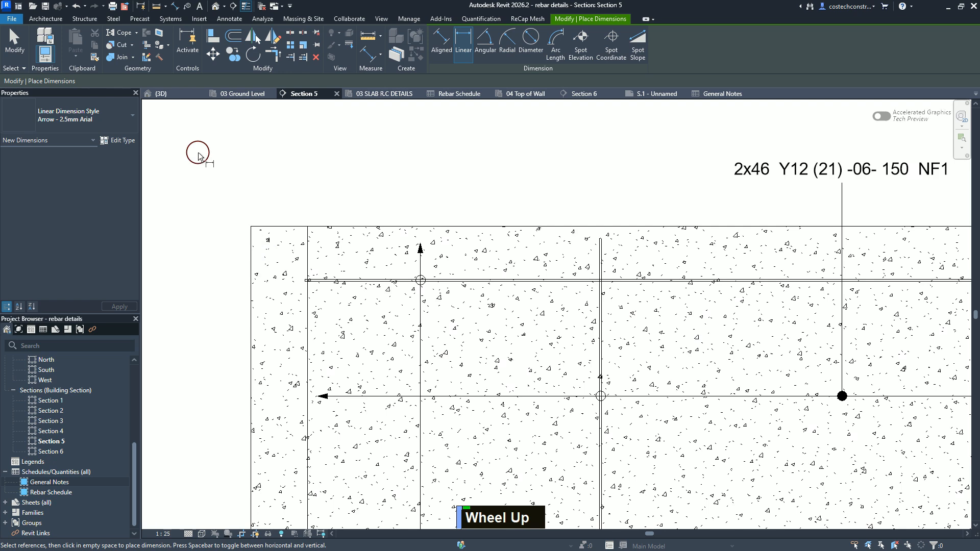
{"action": "left_click", "coordinate": [449, 49]}
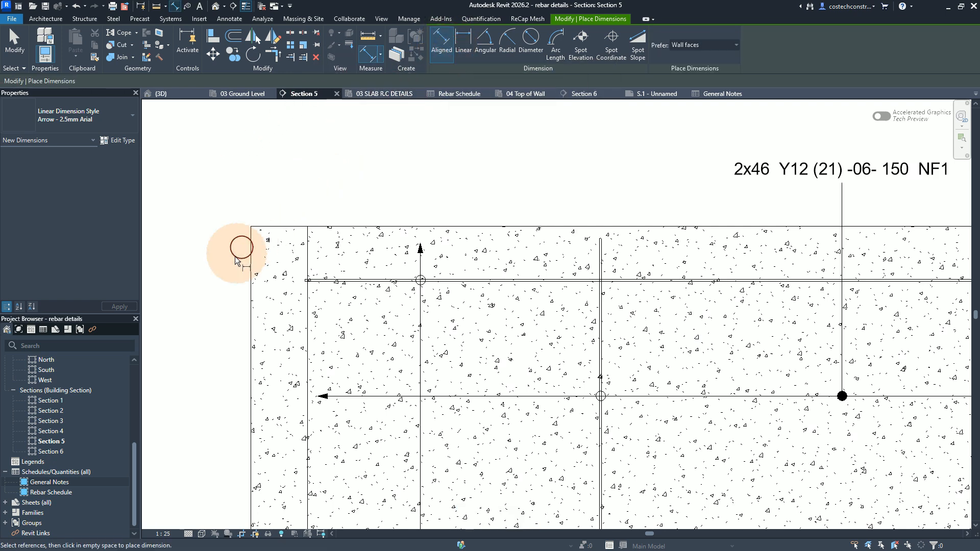
{"action": "left_click", "coordinate": [302, 256]}
{"action": "left_click", "coordinate": [305, 255]}
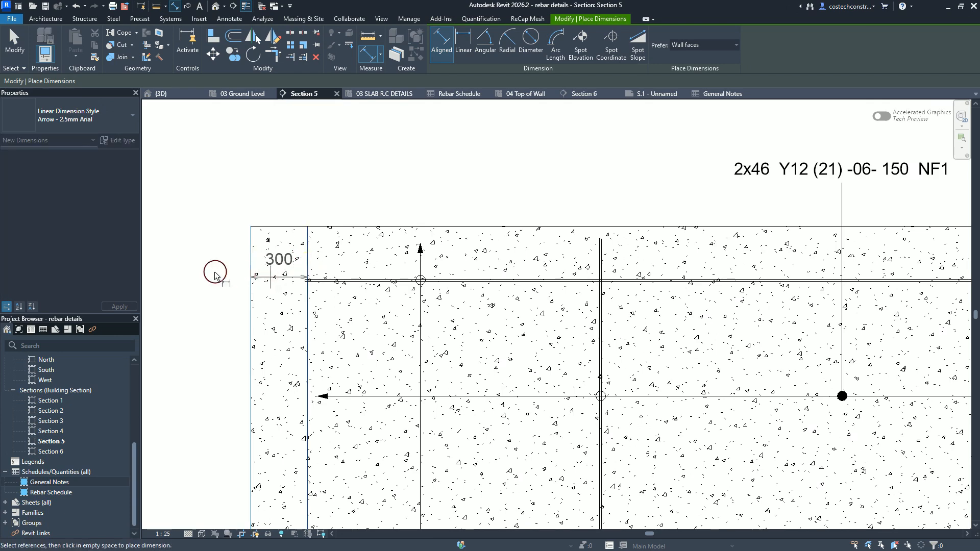
Continue the dimension string to the vertical rebar extent and the wall's right edge, and place it just above the wall
{"action": "scroll", "coordinate": [215, 276], "scroll_direction": "down", "scroll_amount": 2}
{"action": "scroll", "coordinate": [290, 264], "scroll_direction": "down", "scroll_amount": 3}
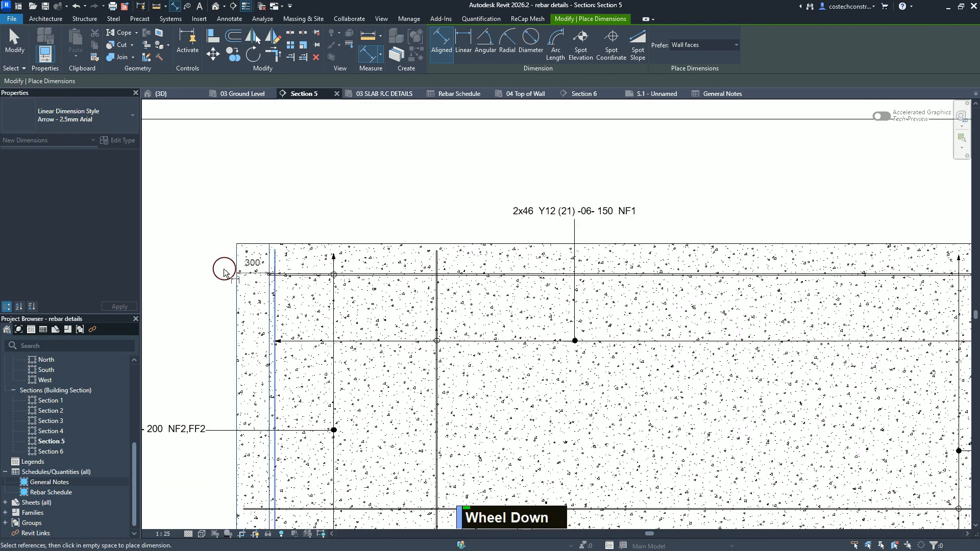
{"action": "scroll", "coordinate": [713, 265], "scroll_direction": "up", "scroll_amount": 4}
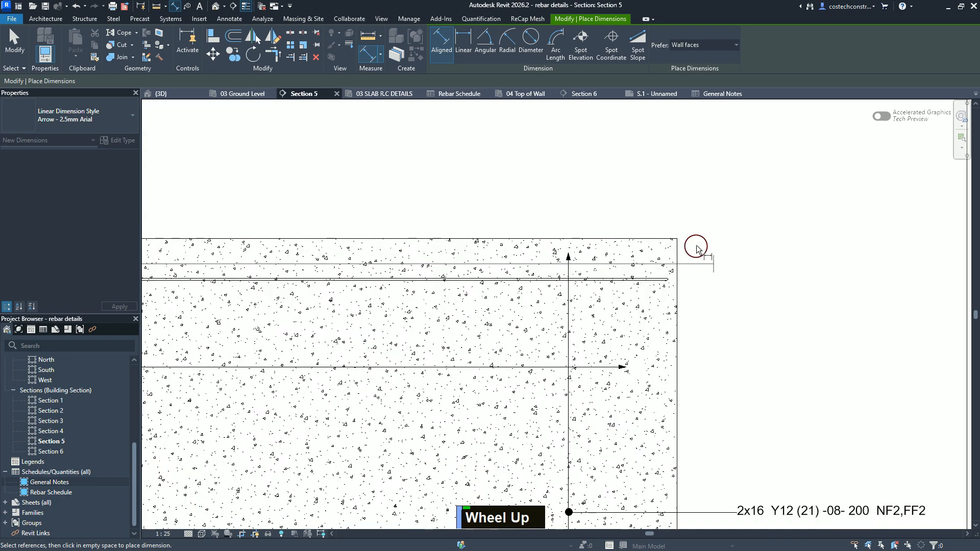
{"action": "scroll", "coordinate": [672, 245], "scroll_direction": "down", "scroll_amount": 1}
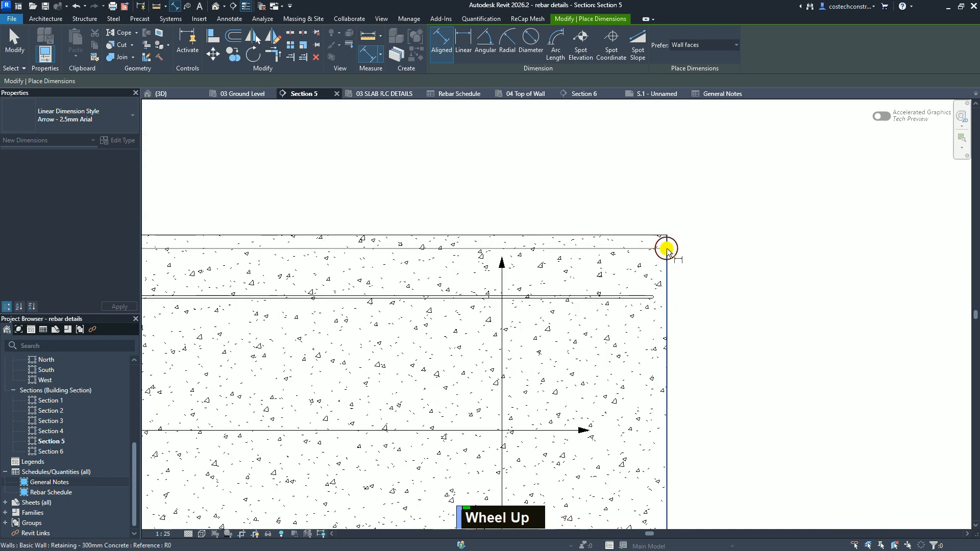
{"action": "scroll", "coordinate": [673, 238], "scroll_direction": "down", "scroll_amount": 2}
{"action": "scroll", "coordinate": [683, 238], "scroll_direction": "down", "scroll_amount": 4}
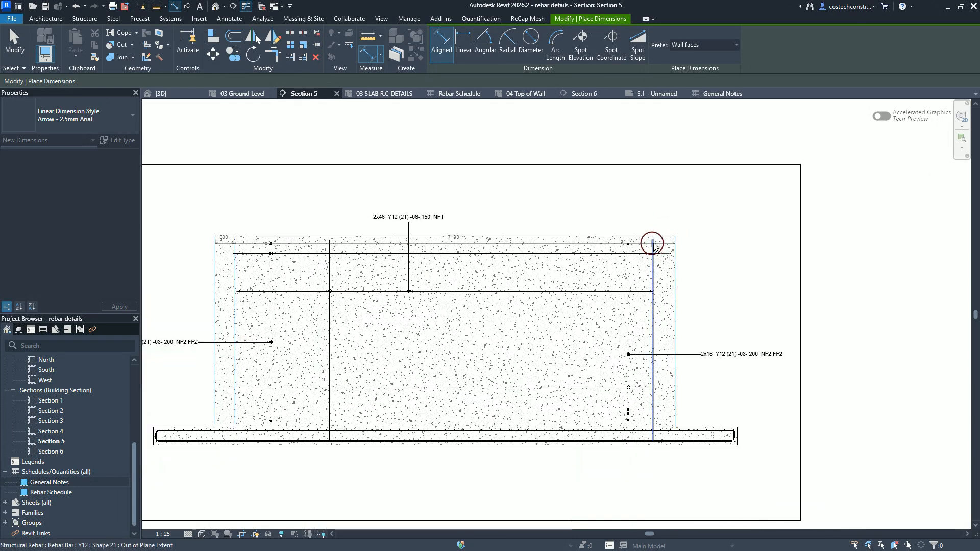
{"action": "left_click", "coordinate": [658, 234]}
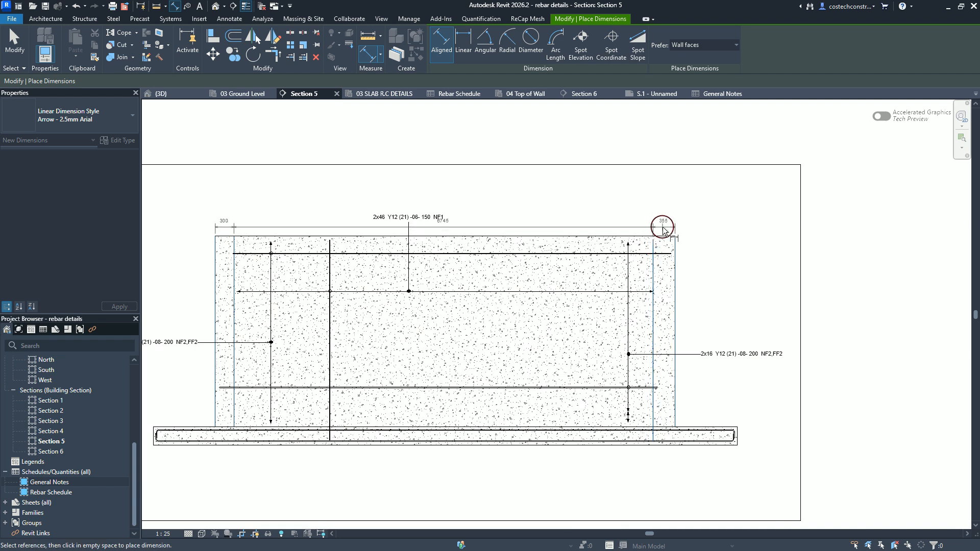
{"action": "left_click", "coordinate": [664, 231]}
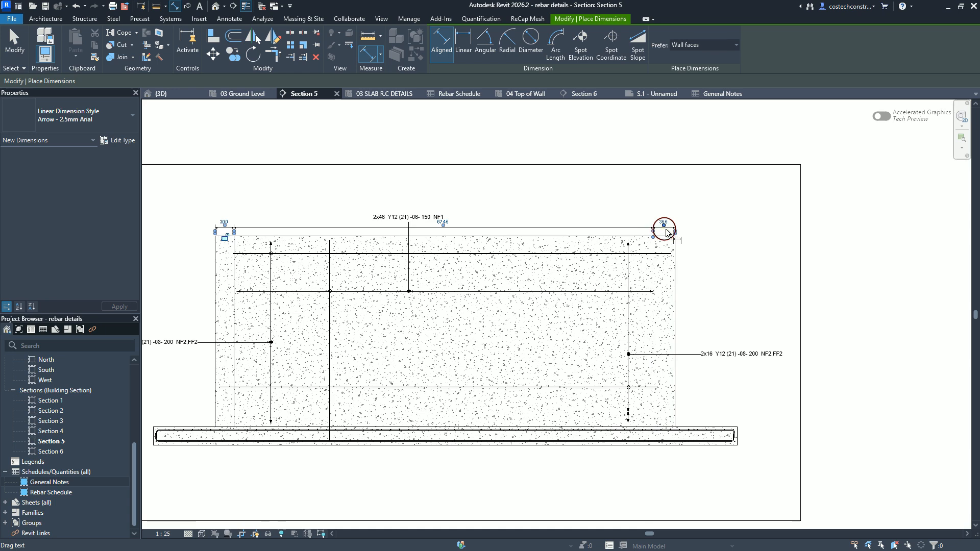
{"action": "scroll", "coordinate": [667, 227], "scroll_direction": "up", "scroll_amount": 5}
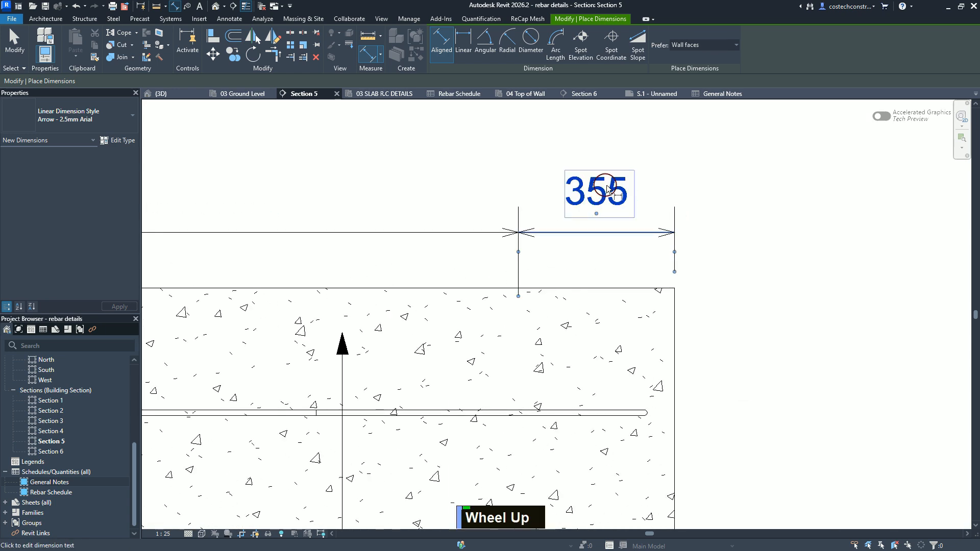
{"action": "key", "text": "Escape"}
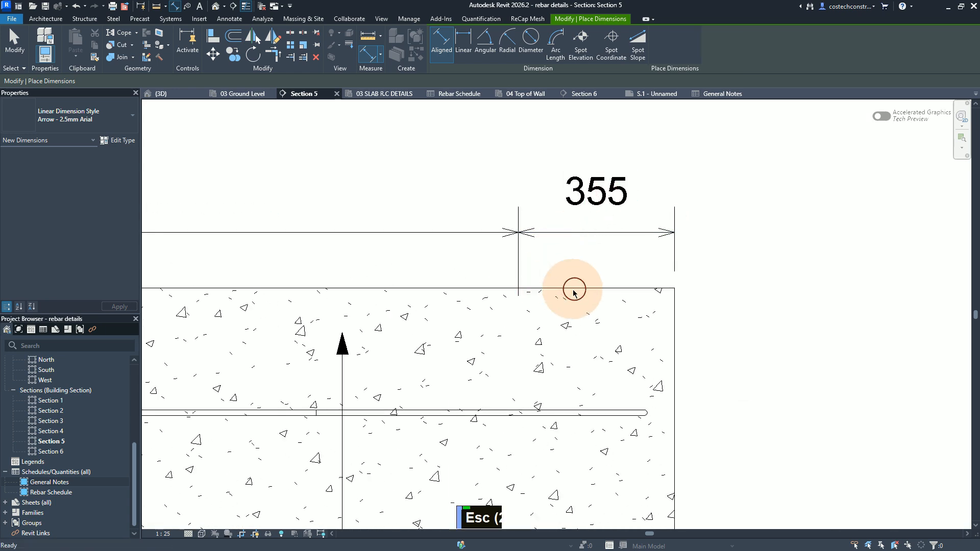
{"action": "key", "text": "Escape"}
{"action": "key", "text": "Escape"}
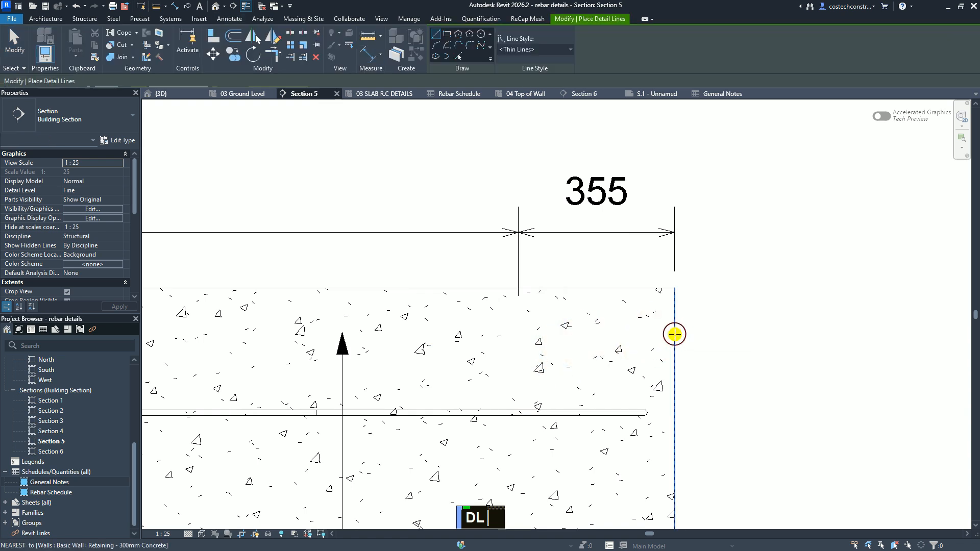
Draw a 300 mm horizontal detail line inward from the wall's right edge and a vertical line about 155 mm up from its end
{"action": "left_click", "coordinate": [554, 344]}
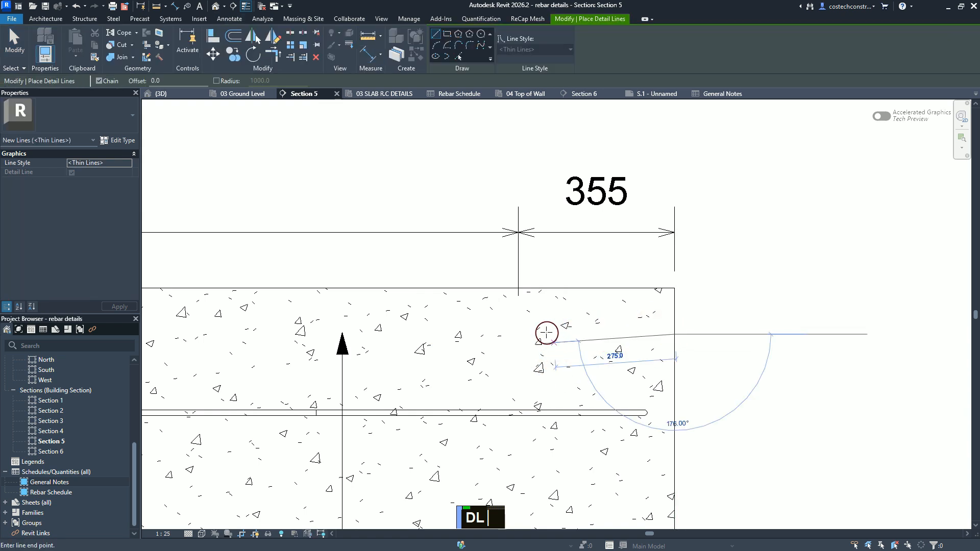
{"action": "type", "text": "300"}
{"action": "key", "text": "Return"}
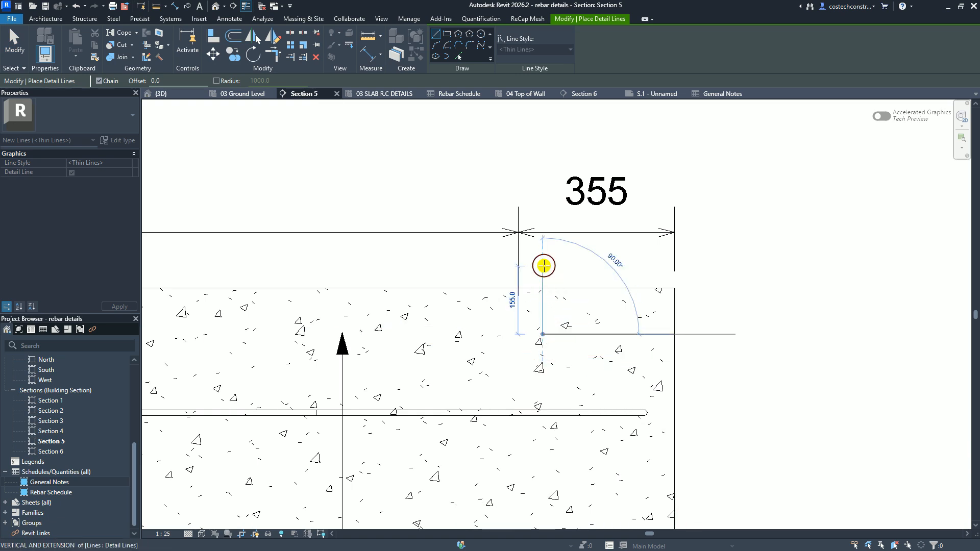
{"action": "left_click", "coordinate": [544, 266]}
{"action": "key", "text": "Escape"}
{"action": "key", "text": "Escape"}
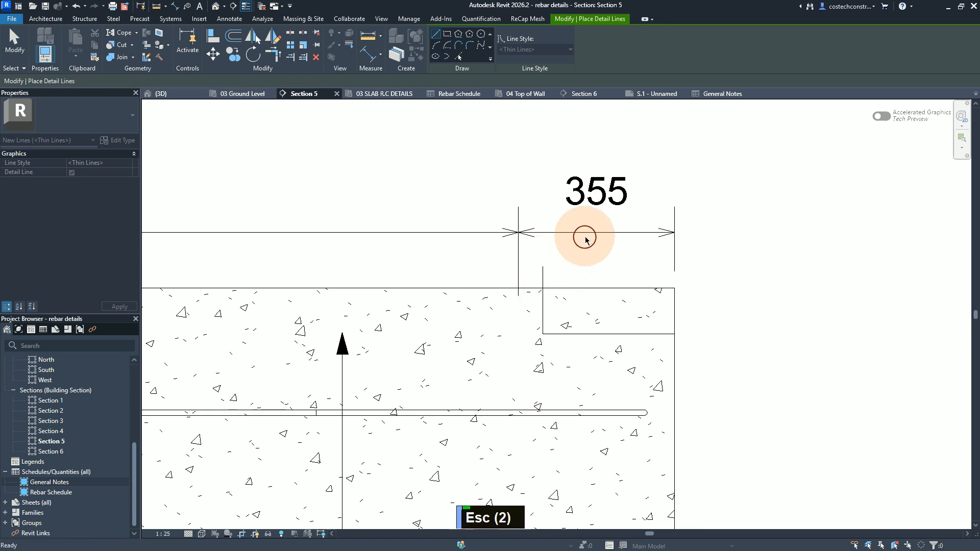
{"action": "key", "text": "Escape"}
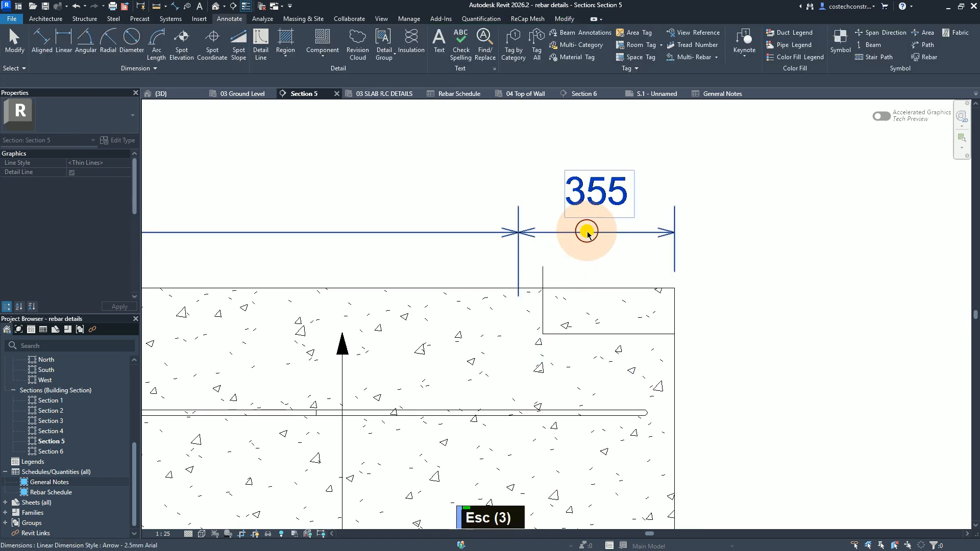
{"action": "left_click", "coordinate": [588, 234]}
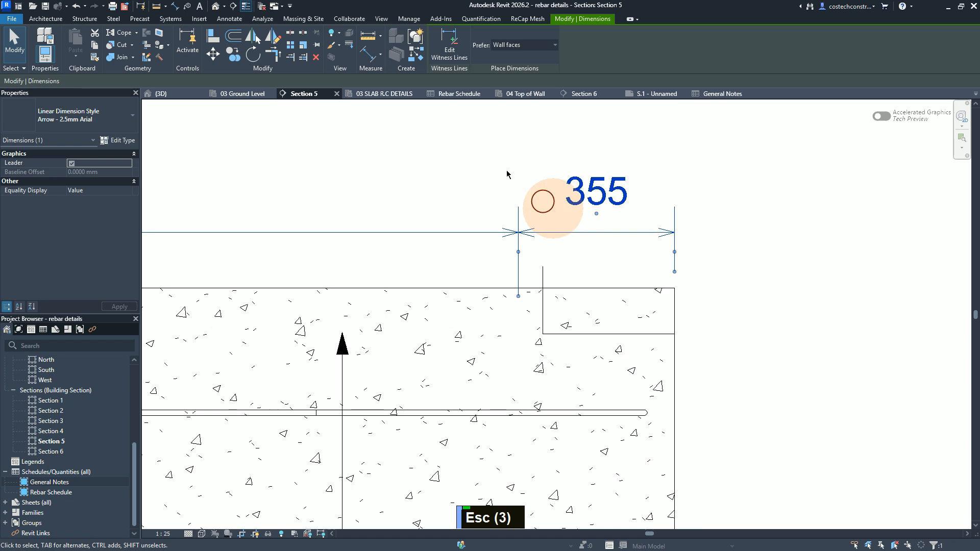
{"action": "left_click", "coordinate": [445, 49]}
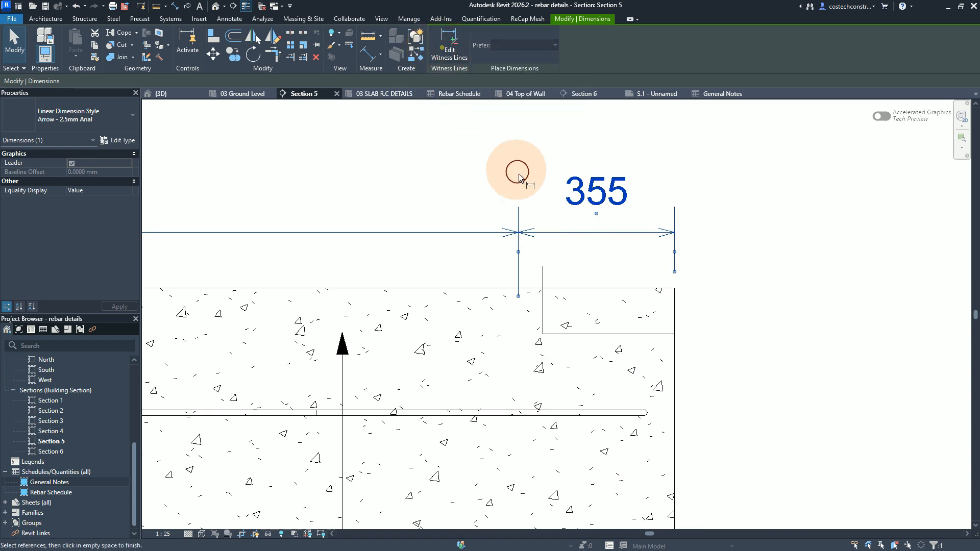
{"action": "left_click", "coordinate": [544, 283]}
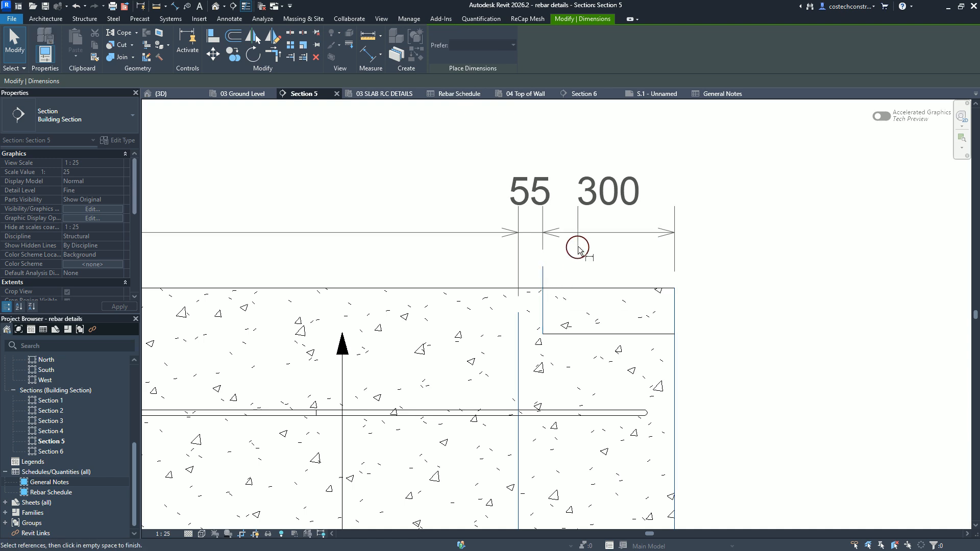
{"action": "key", "text": "Escape"}
{"action": "key", "text": "Escape"}
{"action": "key", "text": "Escape"}
{"action": "key", "text": "Escape"}
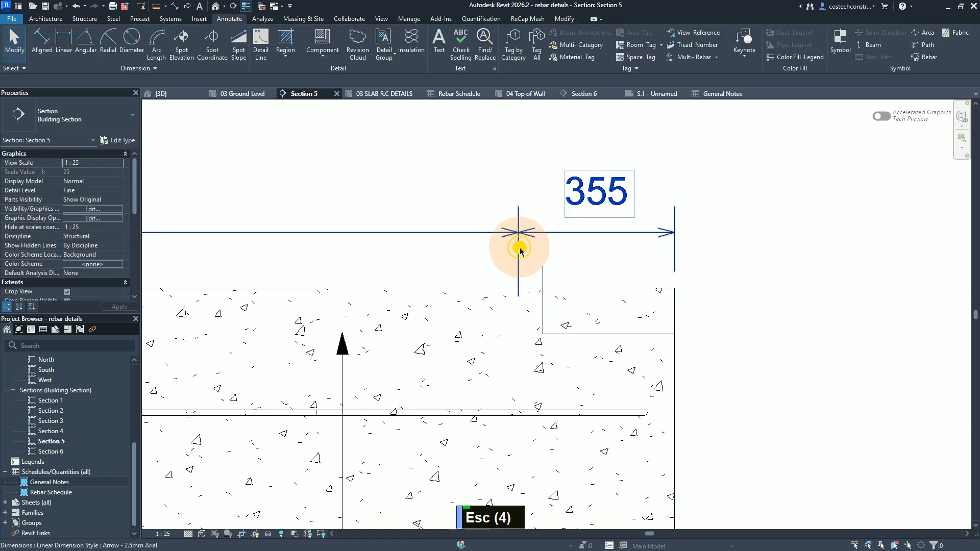
Delete the existing dimension string above the wall in Section 5
{"action": "left_click", "coordinate": [519, 249]}
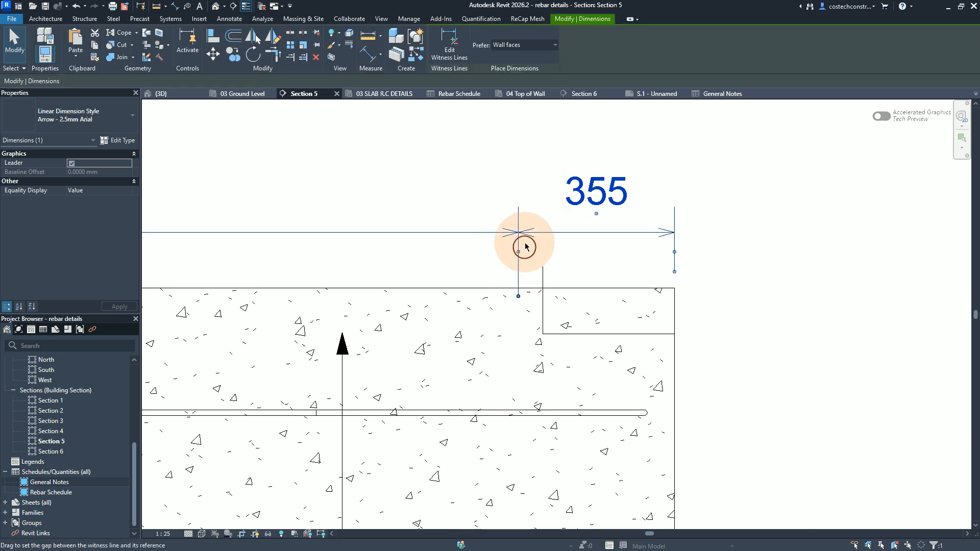
{"action": "left_click", "coordinate": [518, 258]}
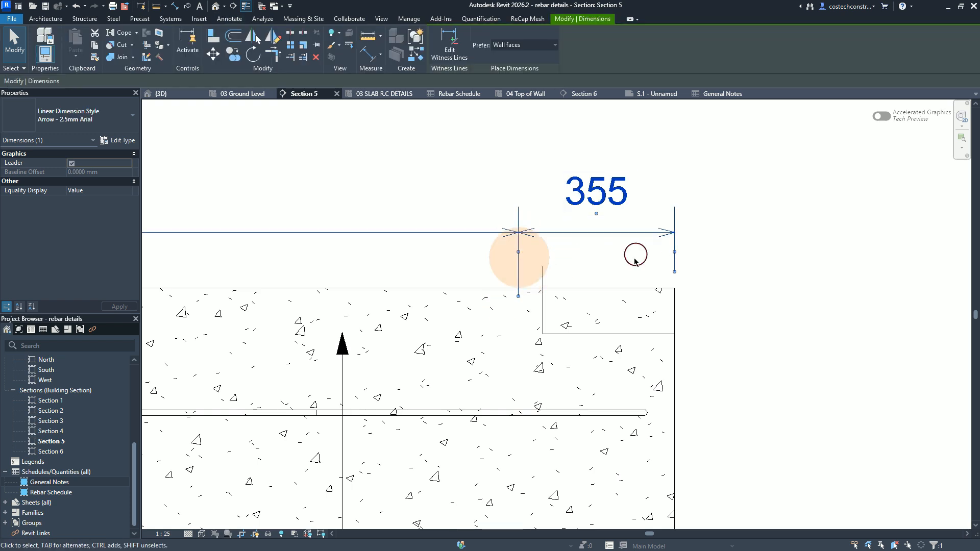
{"action": "scroll", "coordinate": [625, 360], "scroll_direction": "down", "scroll_amount": 4}
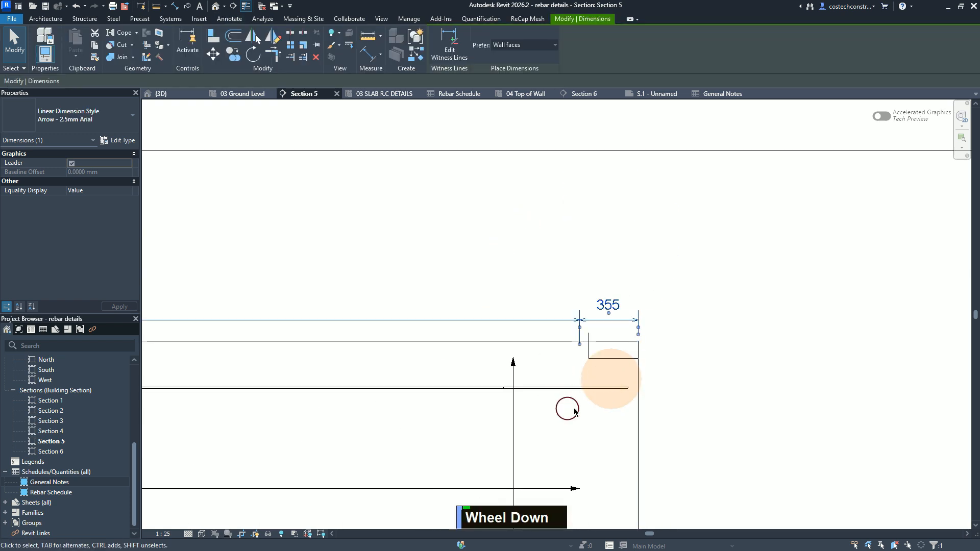
{"action": "scroll", "coordinate": [613, 381], "scroll_direction": "down", "scroll_amount": 3}
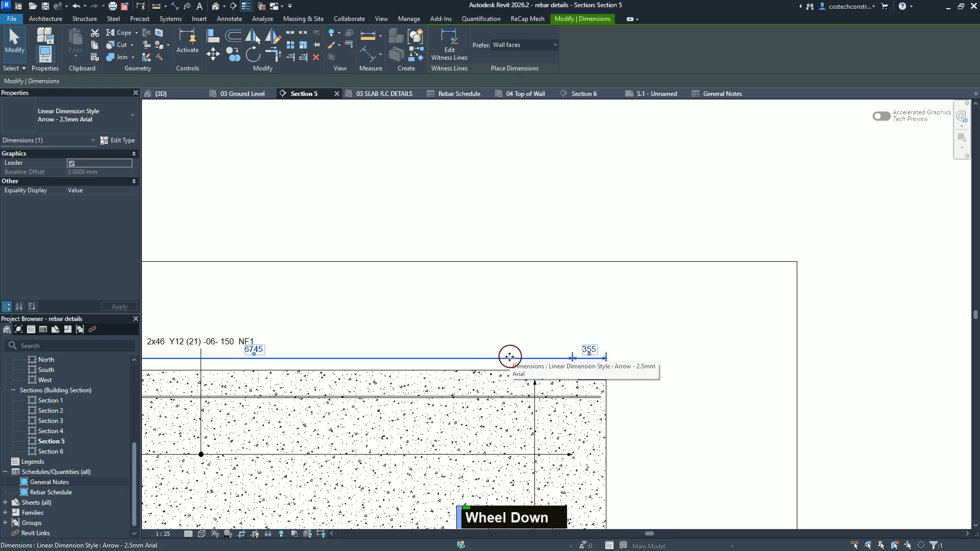
{"action": "key", "text": "Delete"}
{"action": "left_click", "coordinate": [613, 330]}
Start a new aligned dimension string from the wall's right edge to the short vertical detail line at its upper corner
{"action": "scroll", "coordinate": [614, 332], "scroll_direction": "down", "scroll_amount": 1}
{"action": "scroll", "coordinate": [608, 327], "scroll_direction": "up", "scroll_amount": 1}
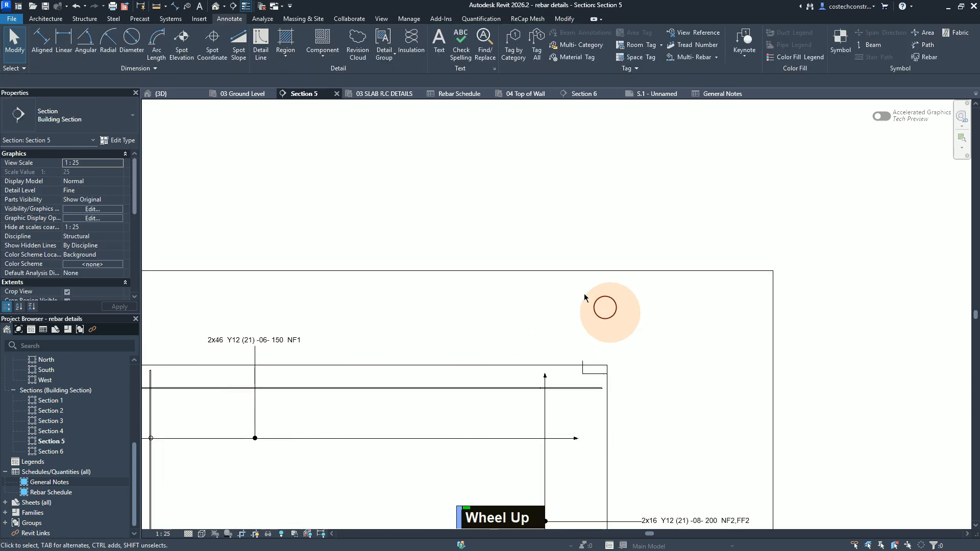
{"action": "left_click", "coordinate": [43, 45]}
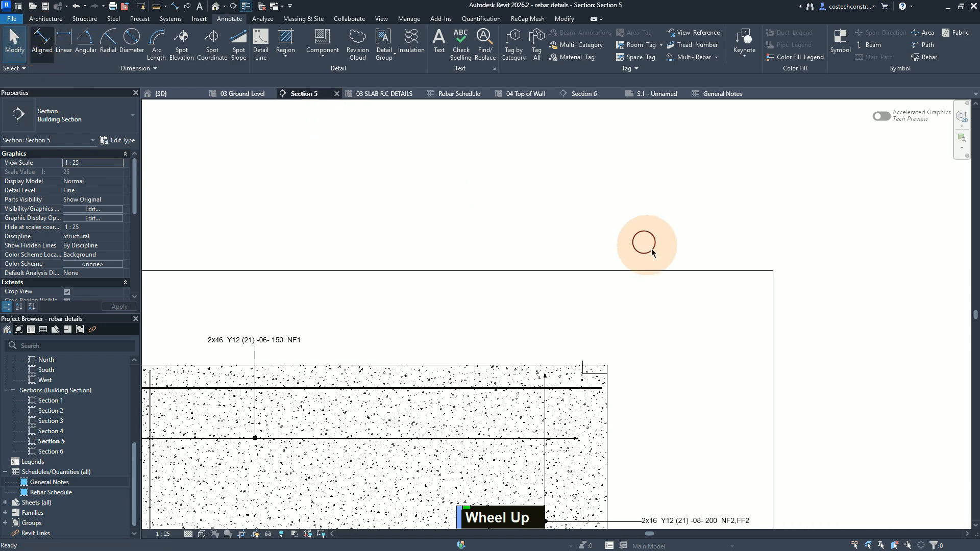
{"action": "scroll", "coordinate": [665, 280], "scroll_direction": "down", "scroll_amount": 1}
{"action": "scroll", "coordinate": [702, 319], "scroll_direction": "up", "scroll_amount": 1}
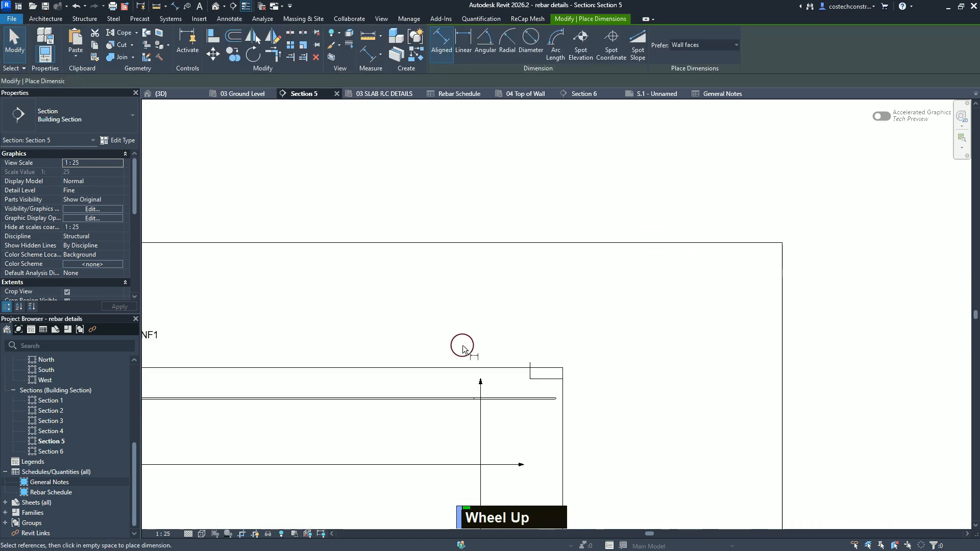
{"action": "scroll", "coordinate": [560, 364], "scroll_direction": "down", "scroll_amount": 1}
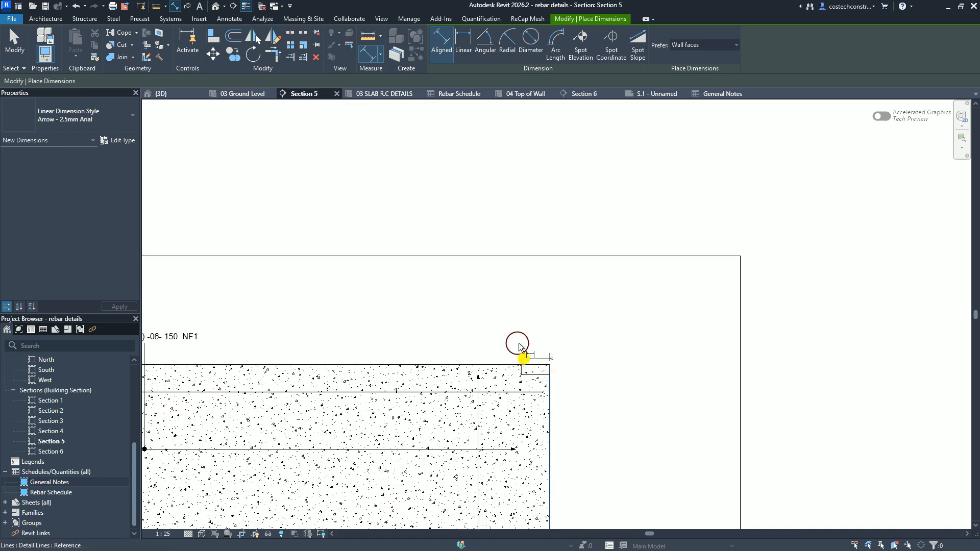
{"action": "left_click", "coordinate": [530, 365]}
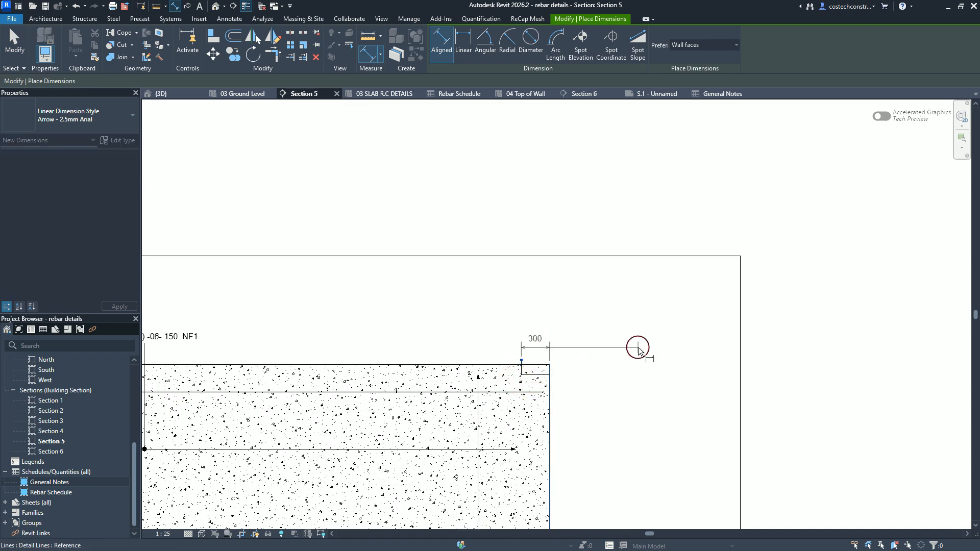
Continue the dimension string to the inner and outer faces of the left wall end, and place it above the 2x46 Y12 rebar tag
{"action": "scroll", "coordinate": [636, 346], "scroll_direction": "down", "scroll_amount": 2}
{"action": "scroll", "coordinate": [260, 353], "scroll_direction": "up", "scroll_amount": 3}
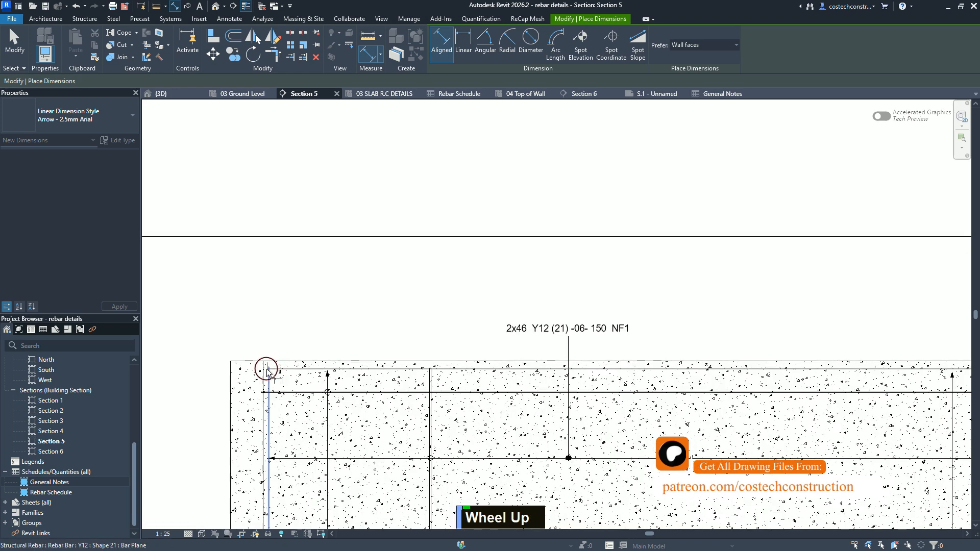
{"action": "left_click", "coordinate": [262, 365]}
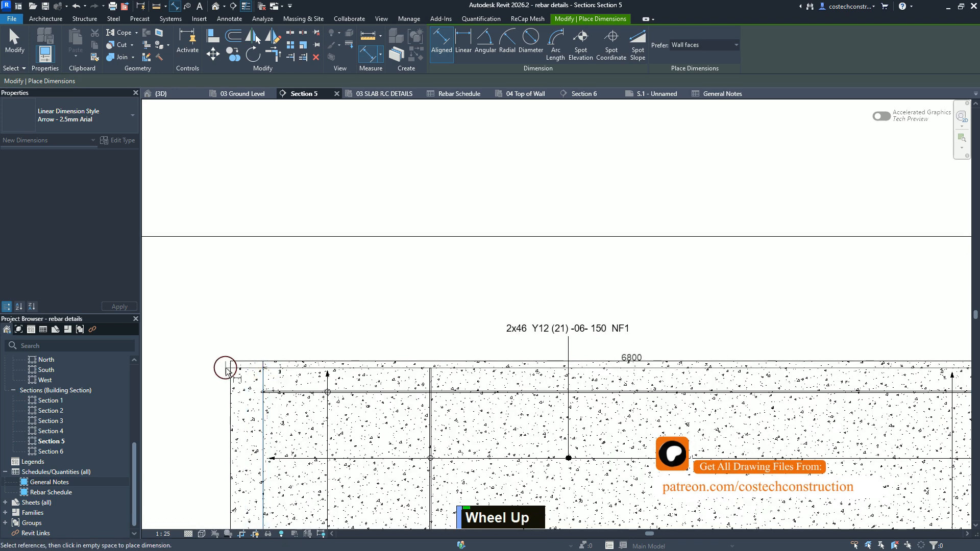
{"action": "left_click", "coordinate": [229, 368]}
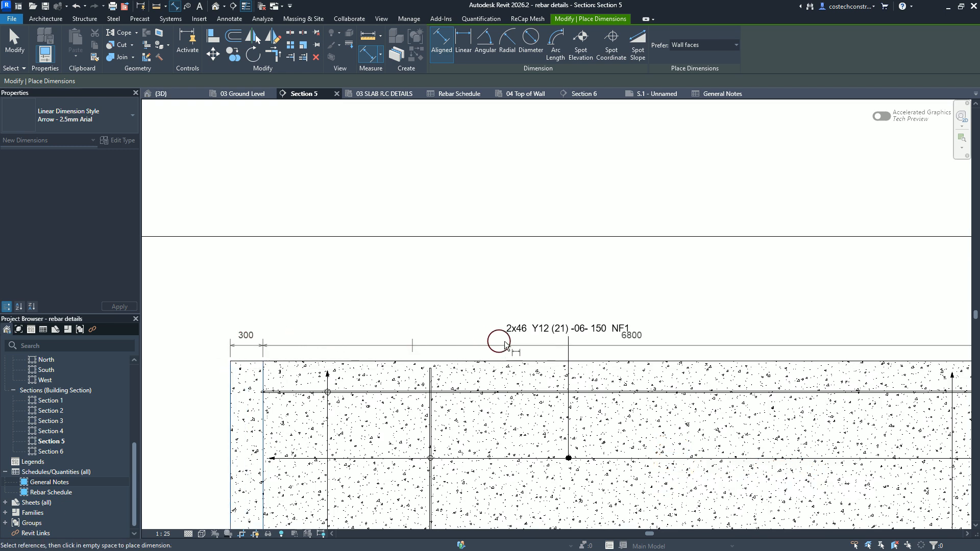
{"action": "left_click", "coordinate": [529, 301]}
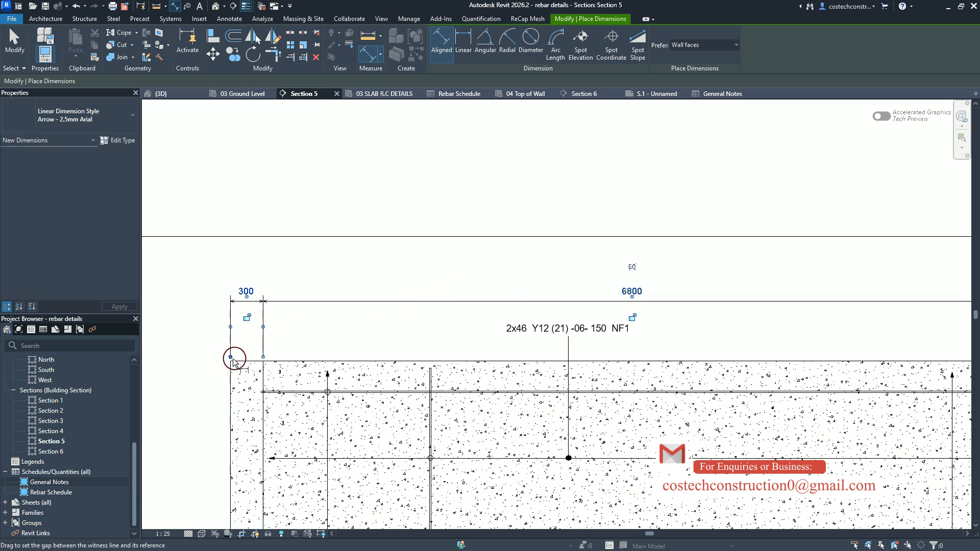
Shorten the witness lines at both ends of the new dimension string so they stop clear of the wall's top edge
{"action": "left_click_drag", "start_coordinate": [231, 357], "coordinate": [253, 323]}
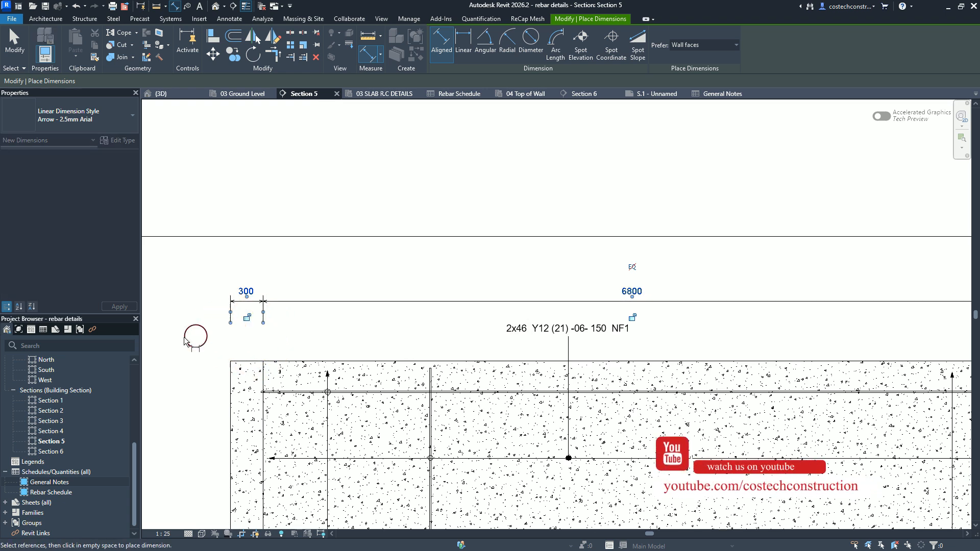
{"action": "scroll", "coordinate": [181, 343], "scroll_direction": "up", "scroll_amount": 1}
{"action": "scroll", "coordinate": [167, 343], "scroll_direction": "down", "scroll_amount": 1}
{"action": "scroll", "coordinate": [383, 317], "scroll_direction": "down", "scroll_amount": 1}
{"action": "scroll", "coordinate": [596, 329], "scroll_direction": "up", "scroll_amount": 1}
{"action": "scroll", "coordinate": [685, 360], "scroll_direction": "down", "scroll_amount": 1}
{"action": "scroll", "coordinate": [648, 352], "scroll_direction": "down", "scroll_amount": 1}
{"action": "scroll", "coordinate": [645, 348], "scroll_direction": "up", "scroll_amount": 1}
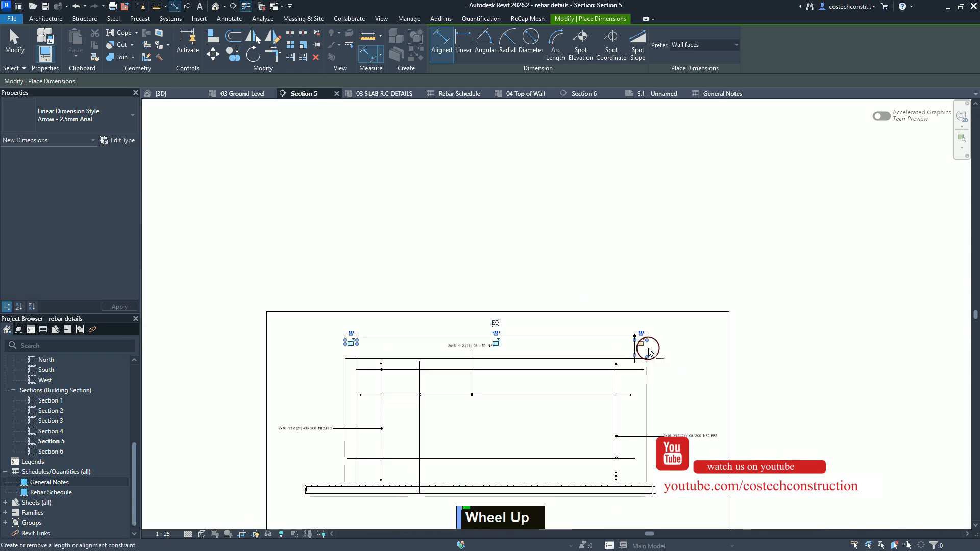
{"action": "scroll", "coordinate": [602, 351], "scroll_direction": "up", "scroll_amount": 1}
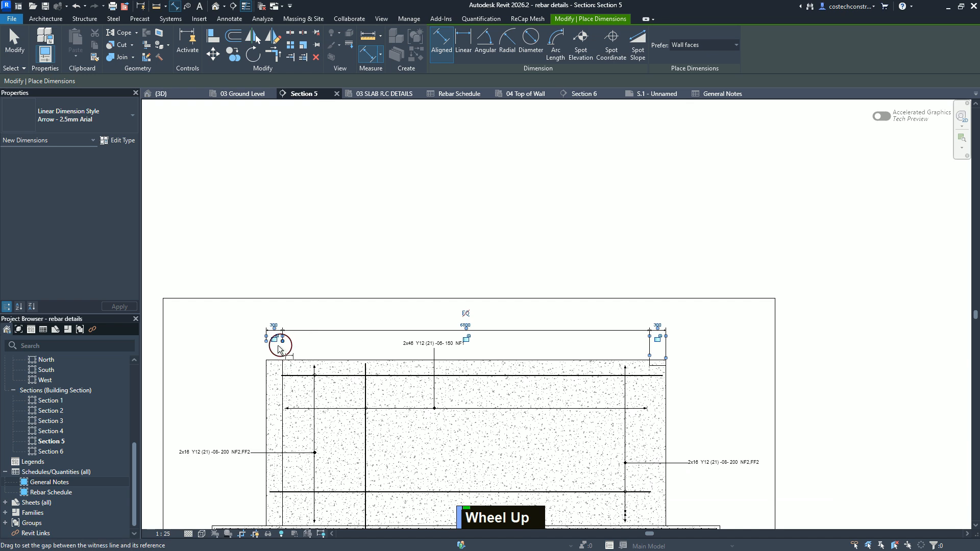
{"action": "left_click_drag", "start_coordinate": [650, 360], "coordinate": [650, 337]}
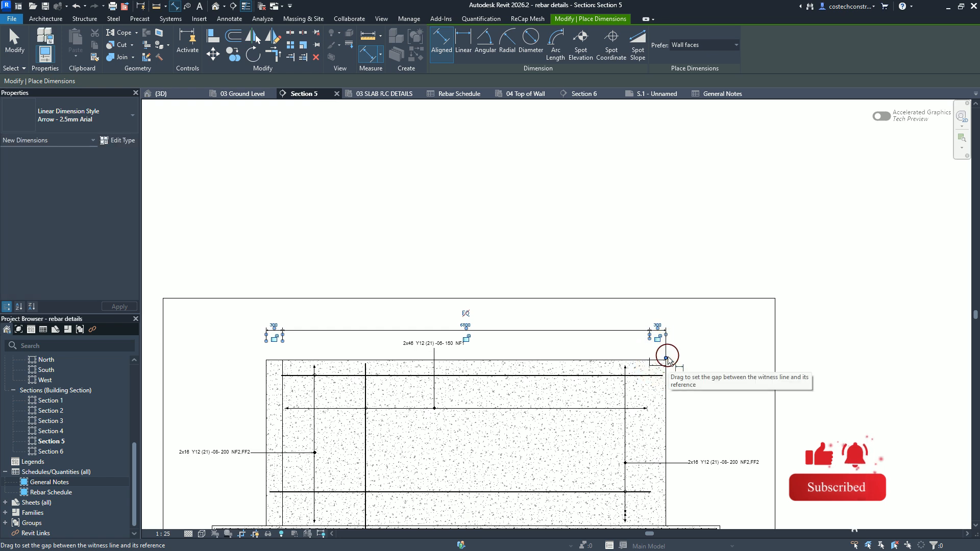
{"action": "left_click_drag", "start_coordinate": [666, 356], "coordinate": [666, 343]}
{"action": "scroll", "coordinate": [475, 257], "scroll_direction": "down", "scroll_amount": 3}
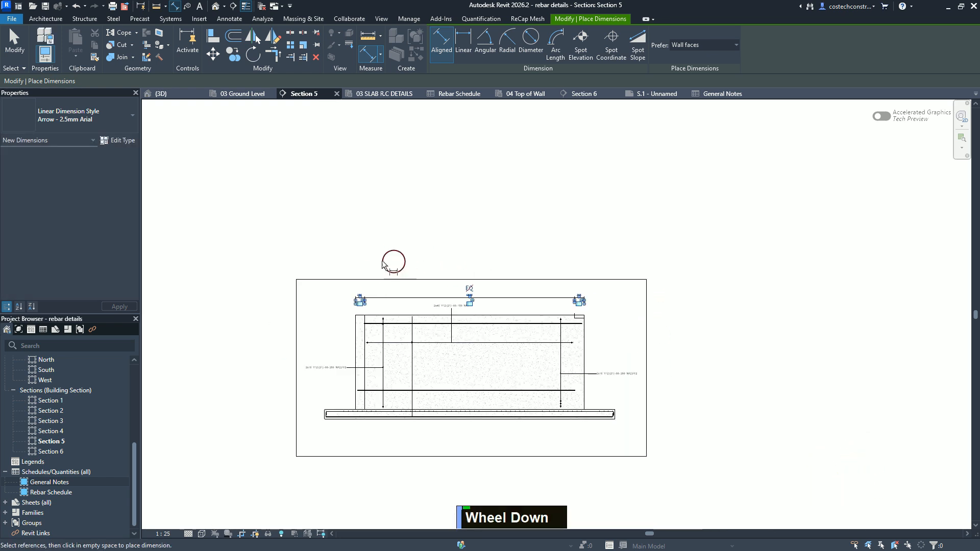
{"action": "key", "text": "Escape"}
{"action": "key", "text": "Escape"}
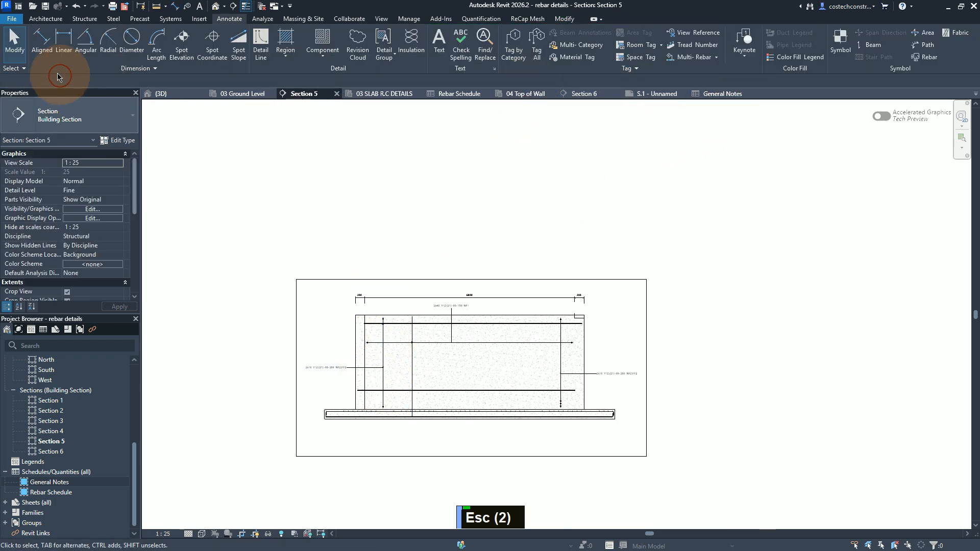
Start a vertical aligned dimension string at the wall's left side, referencing the wall top, foundation slab top and slab underside
{"action": "left_click", "coordinate": [39, 49]}
{"action": "scroll", "coordinate": [324, 383], "scroll_direction": "up", "scroll_amount": 1}
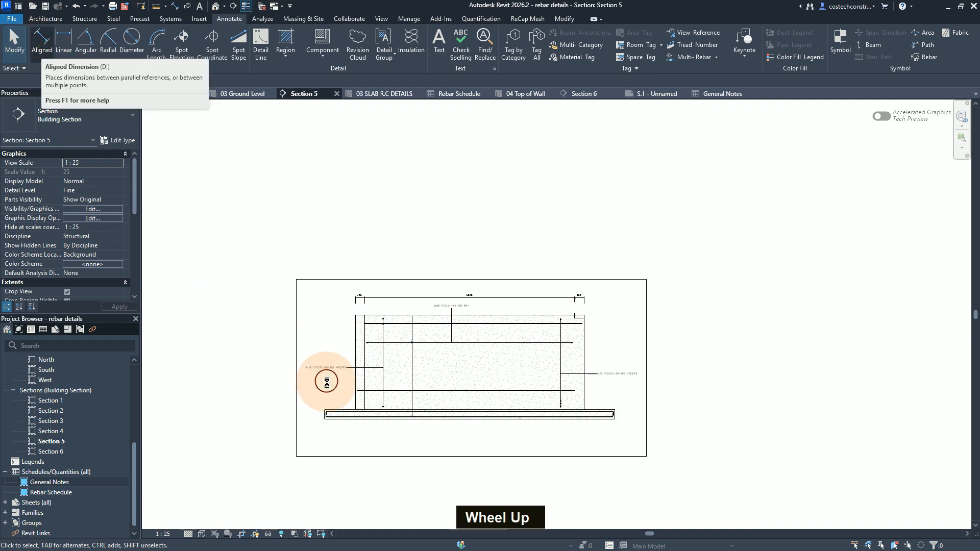
{"action": "scroll", "coordinate": [315, 403], "scroll_direction": "up", "scroll_amount": 5}
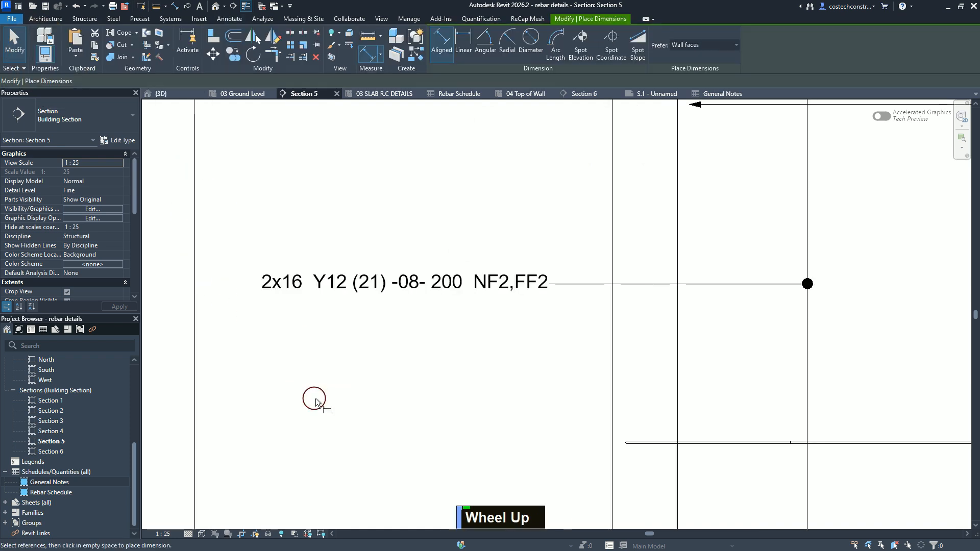
{"action": "scroll", "coordinate": [398, 383], "scroll_direction": "down", "scroll_amount": 1}
{"action": "scroll", "coordinate": [400, 383], "scroll_direction": "up", "scroll_amount": 5}
{"action": "scroll", "coordinate": [416, 374], "scroll_direction": "down", "scroll_amount": 1}
{"action": "scroll", "coordinate": [416, 374], "scroll_direction": "down", "scroll_amount": 3}
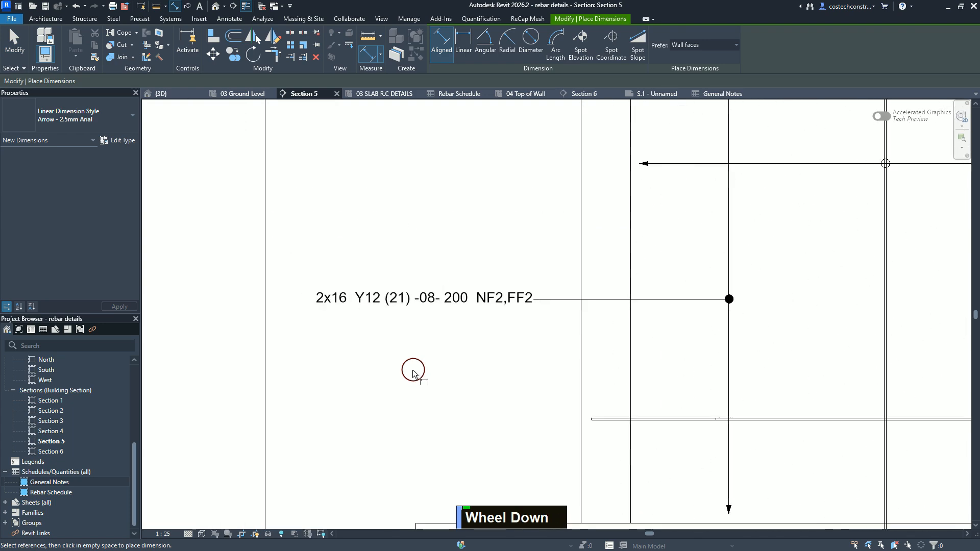
{"action": "scroll", "coordinate": [414, 372], "scroll_direction": "up", "scroll_amount": 2}
{"action": "scroll", "coordinate": [415, 369], "scroll_direction": "down", "scroll_amount": 3}
{"action": "scroll", "coordinate": [416, 368], "scroll_direction": "up", "scroll_amount": 1}
{"action": "scroll", "coordinate": [418, 369], "scroll_direction": "down", "scroll_amount": 1}
{"action": "scroll", "coordinate": [418, 372], "scroll_direction": "down", "scroll_amount": 2}
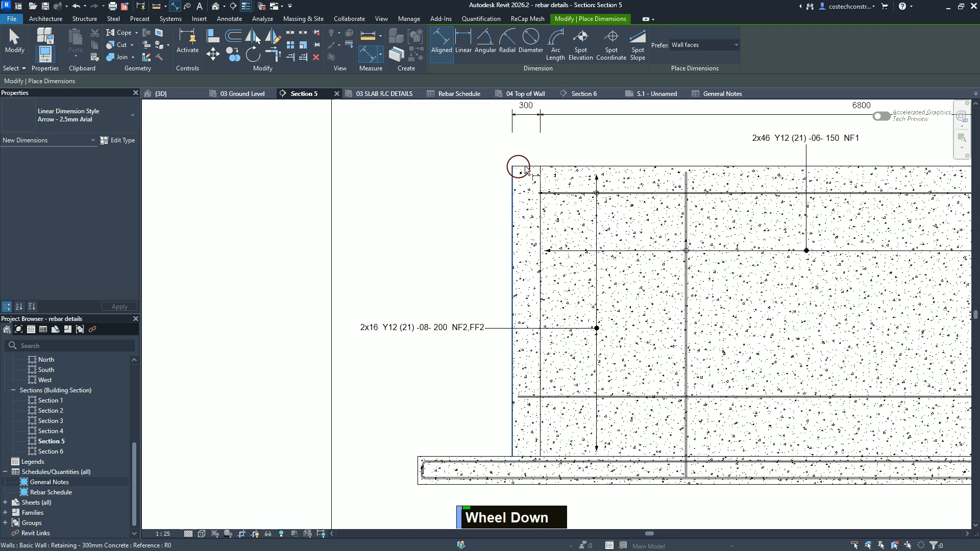
{"action": "left_click", "coordinate": [516, 338]}
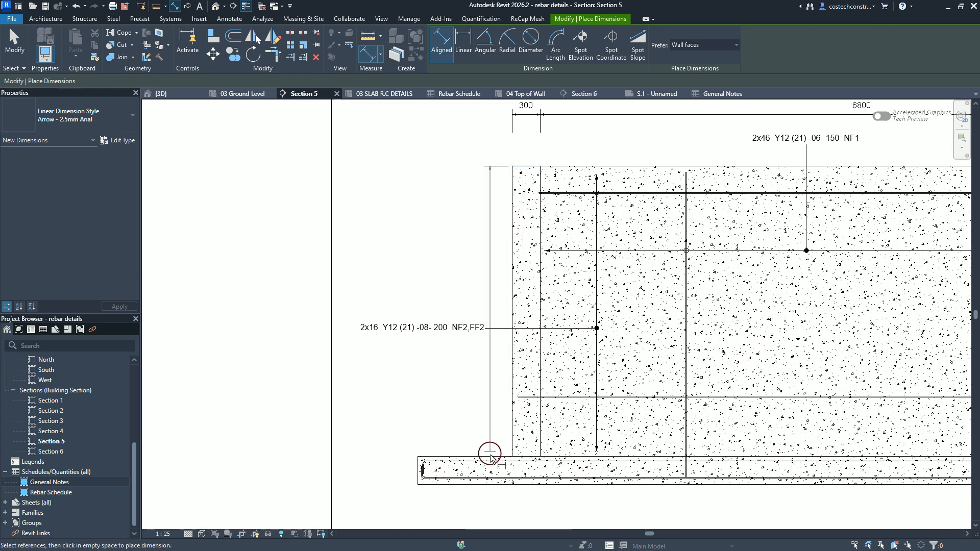
{"action": "left_click", "coordinate": [460, 463]}
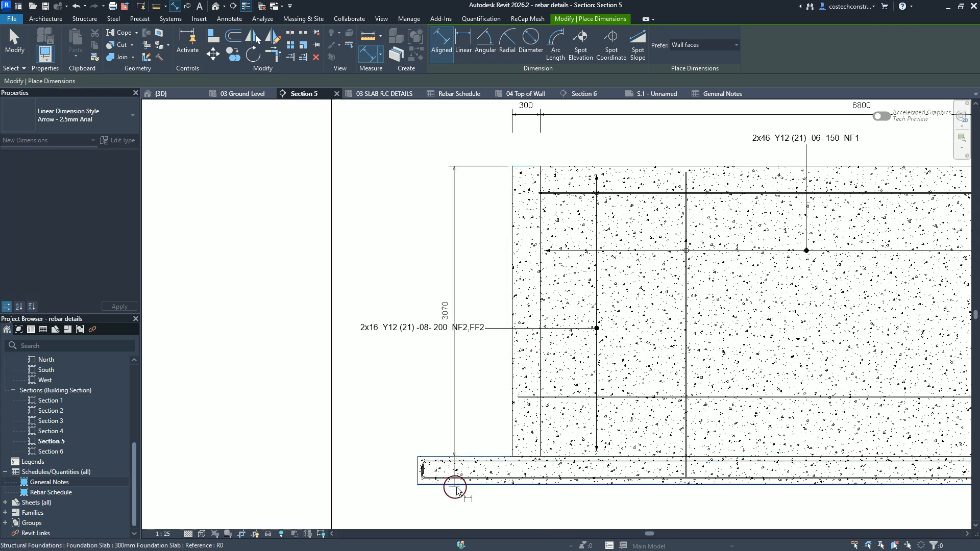
{"action": "left_click", "coordinate": [457, 489]}
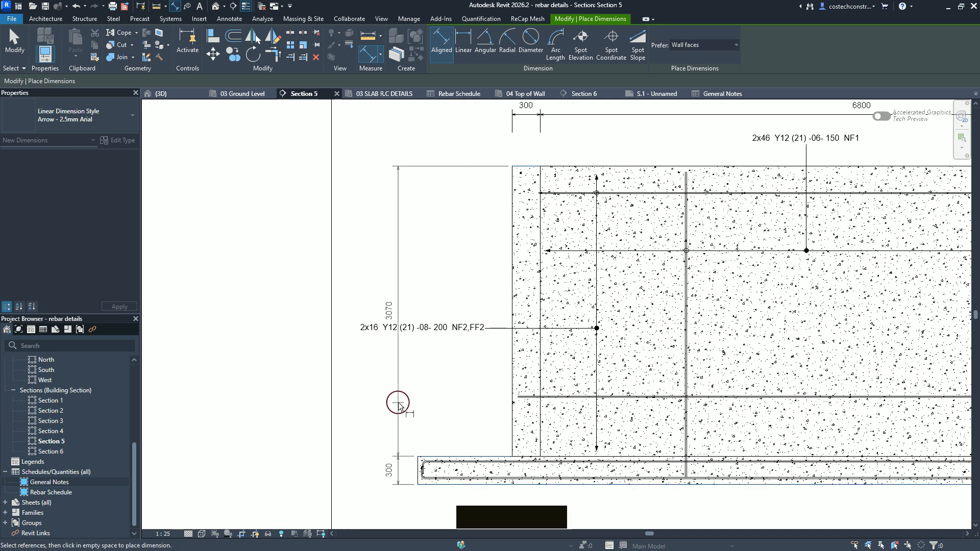
{"action": "scroll", "coordinate": [403, 404], "scroll_direction": "down", "scroll_amount": 2}
{"action": "scroll", "coordinate": [408, 408], "scroll_direction": "down", "scroll_amount": 2}
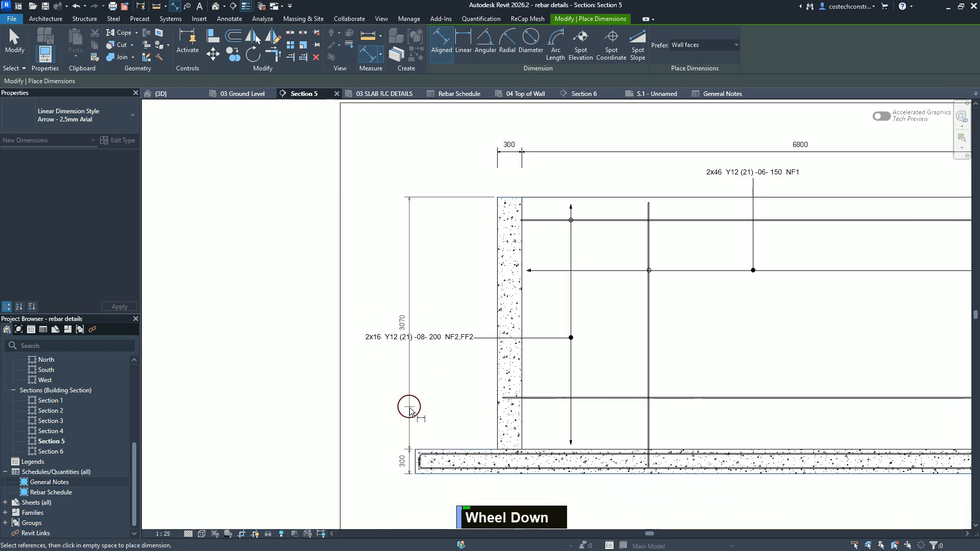